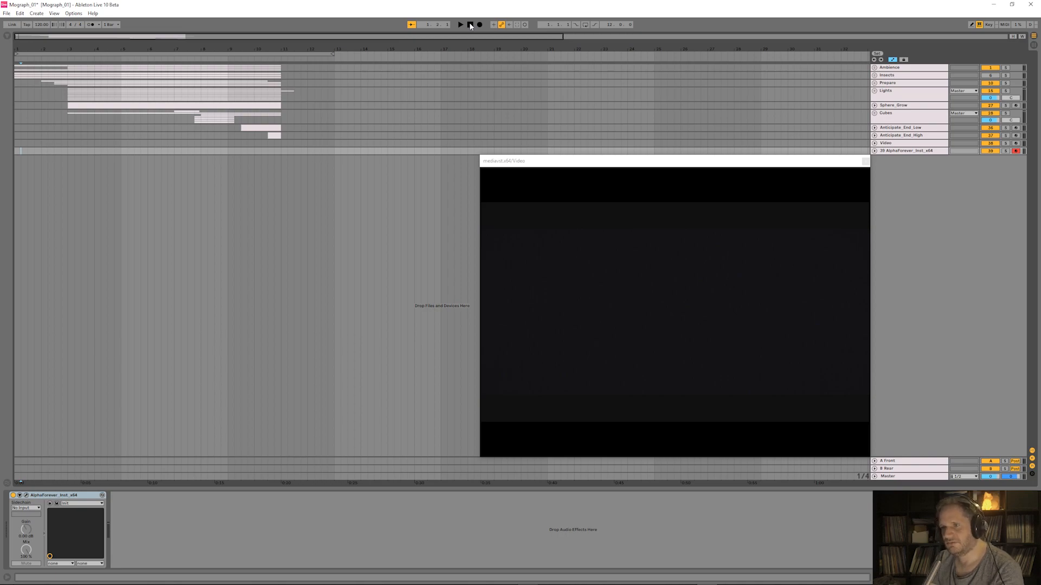
- Step back and forth through the video's opening around bars 2 and 3 of the arrangement
key(space)
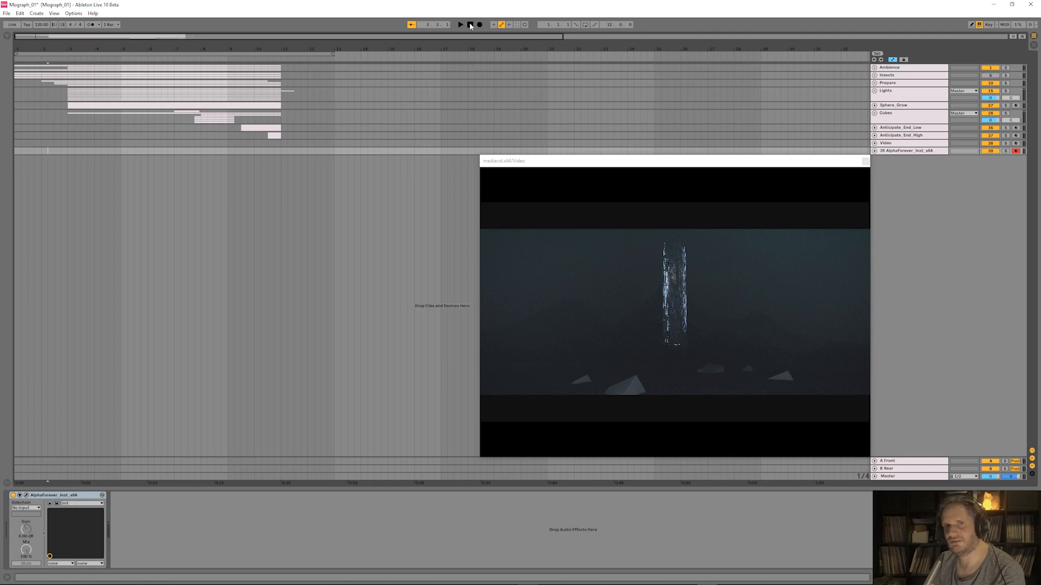
key(Right)
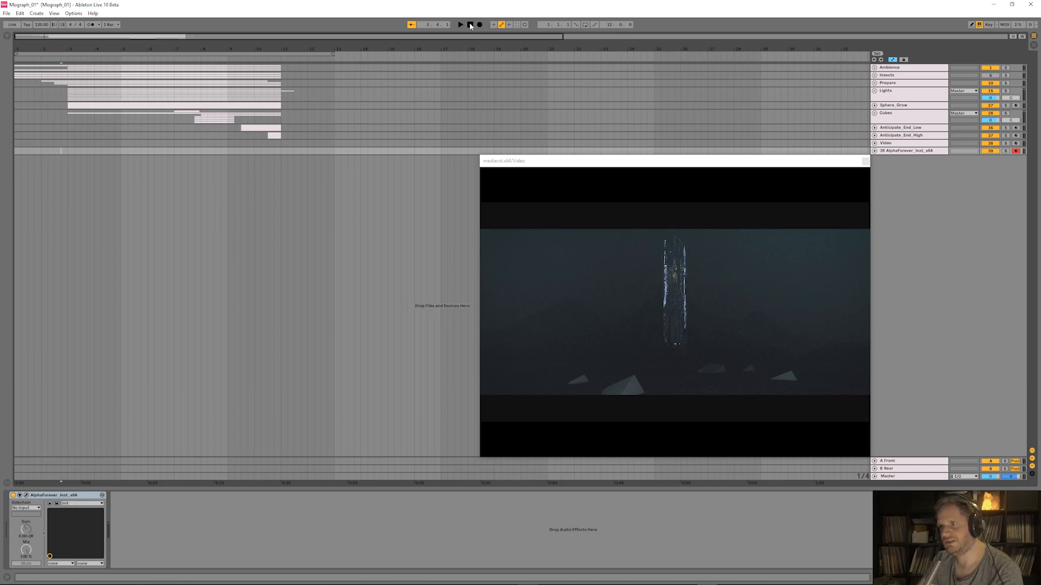
key(Right)
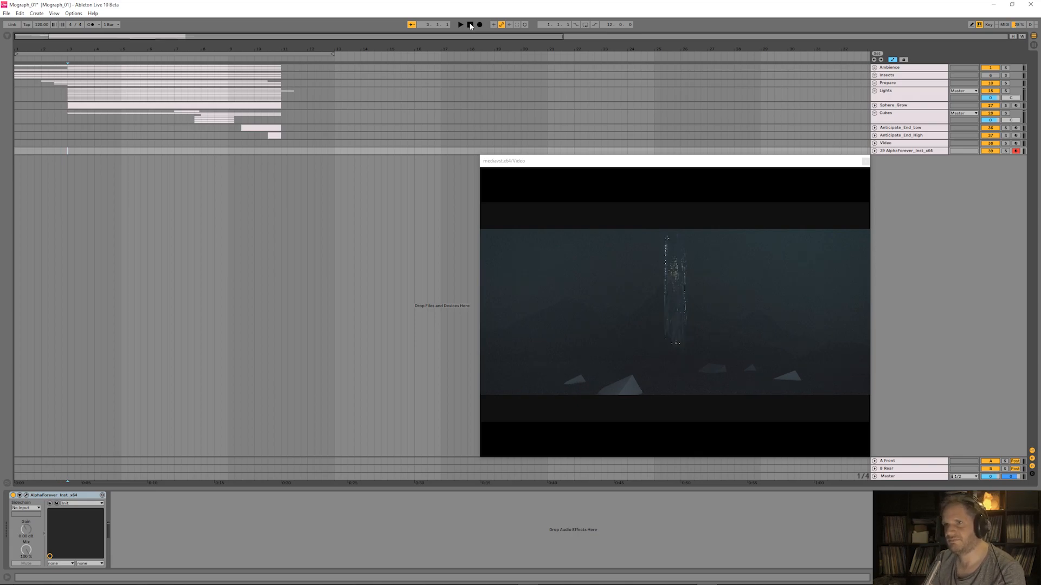
key(Right)
key(Right)
key(Left)
key(Left)
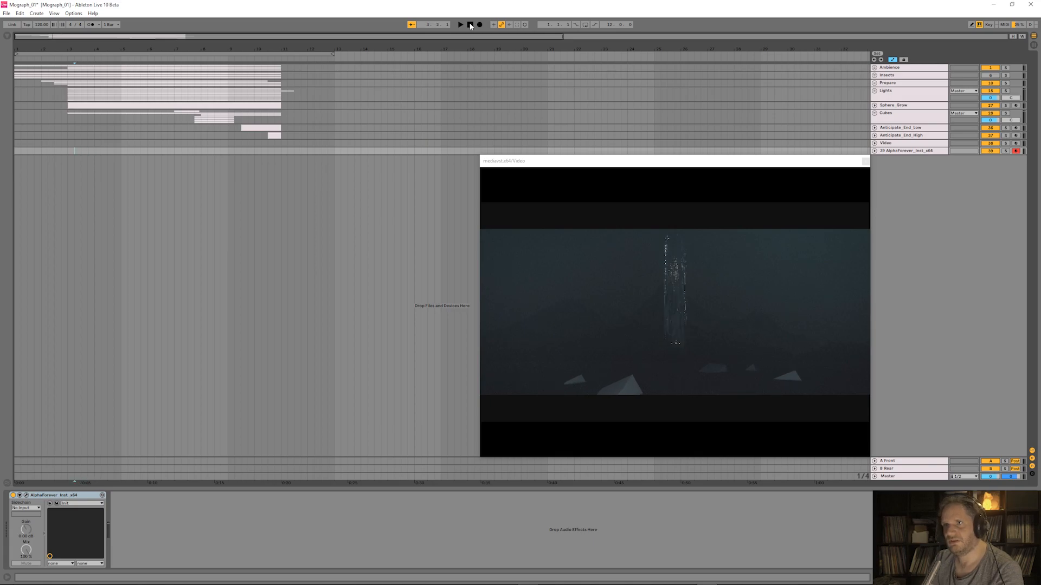
key(Left)
key(Left)
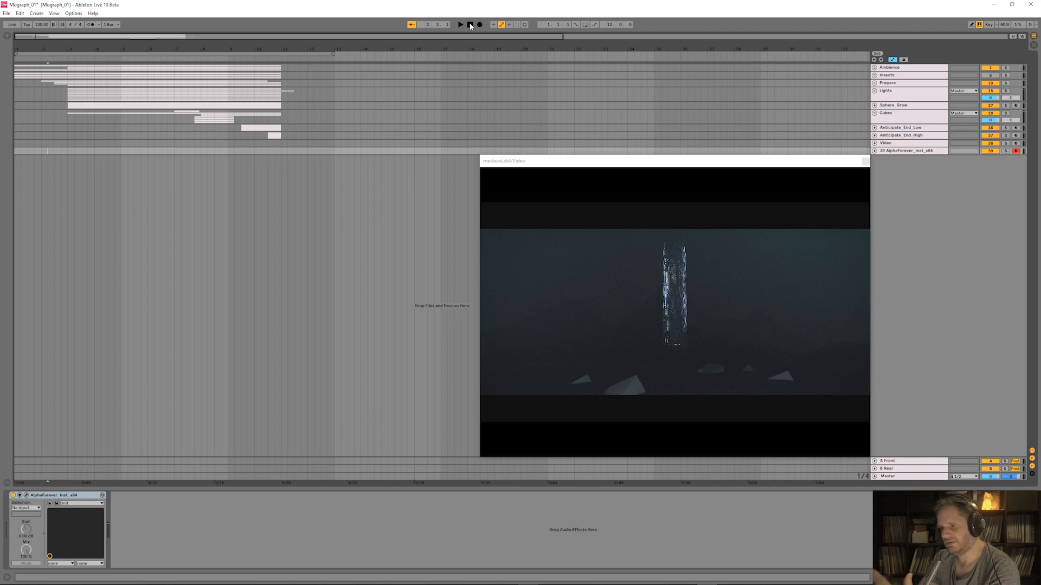
- Review the rest of the video through bars 8 to 10 and return the playhead to the start of the arrangement
key(space)
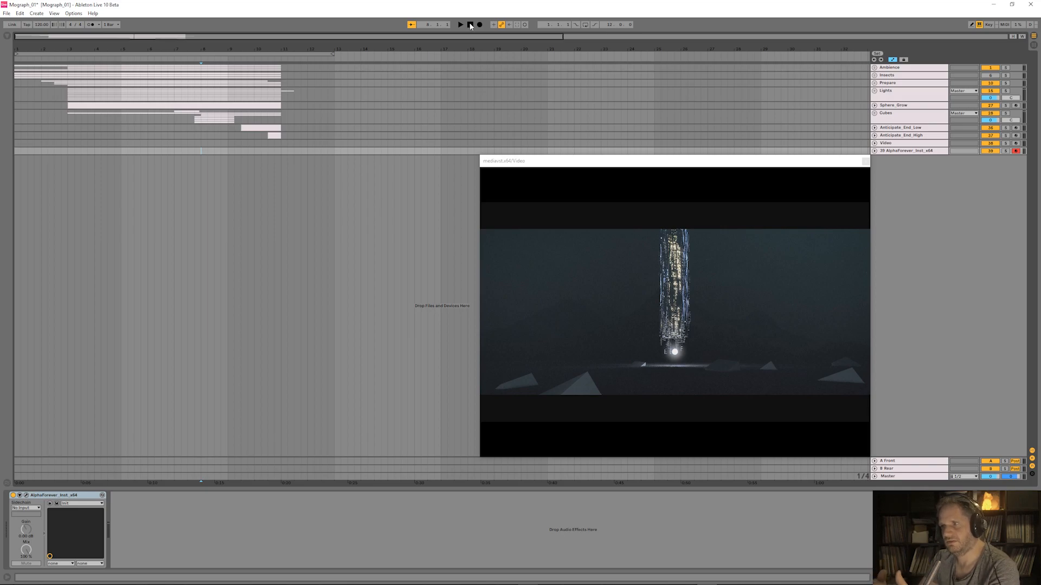
key(space)
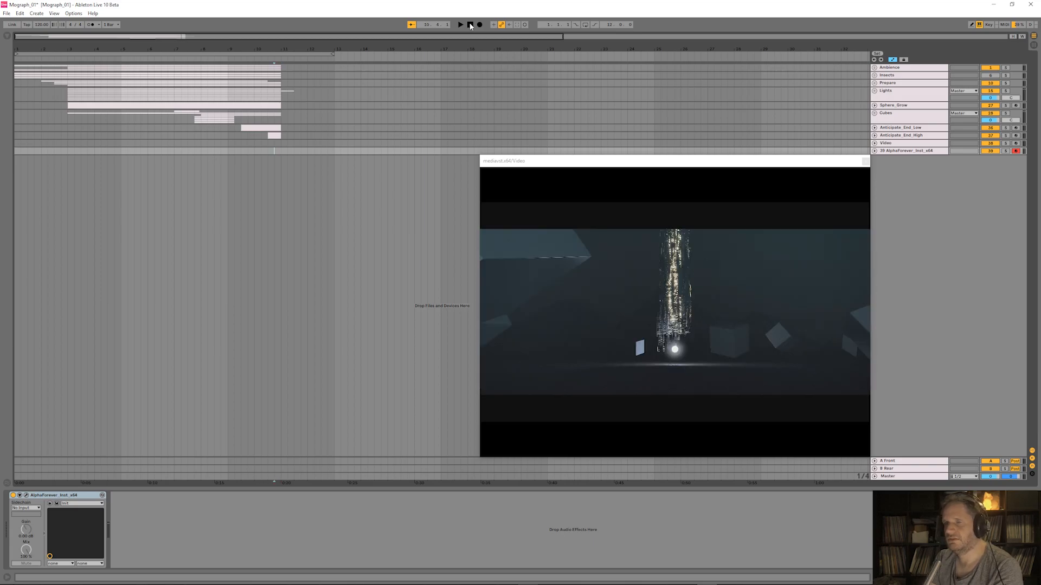
key(Left)
key(Right)
key(Right)
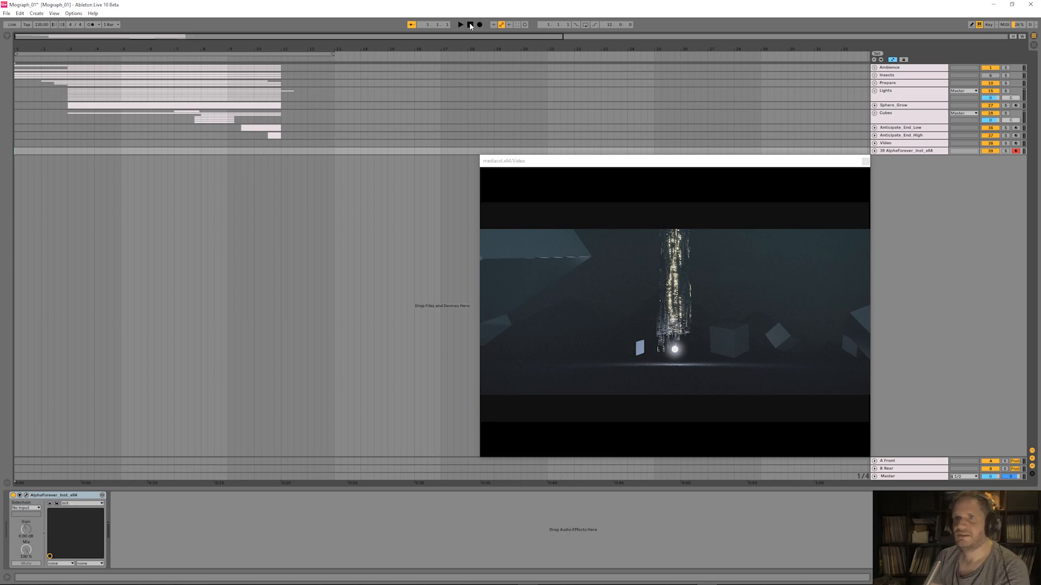
click(470, 26)
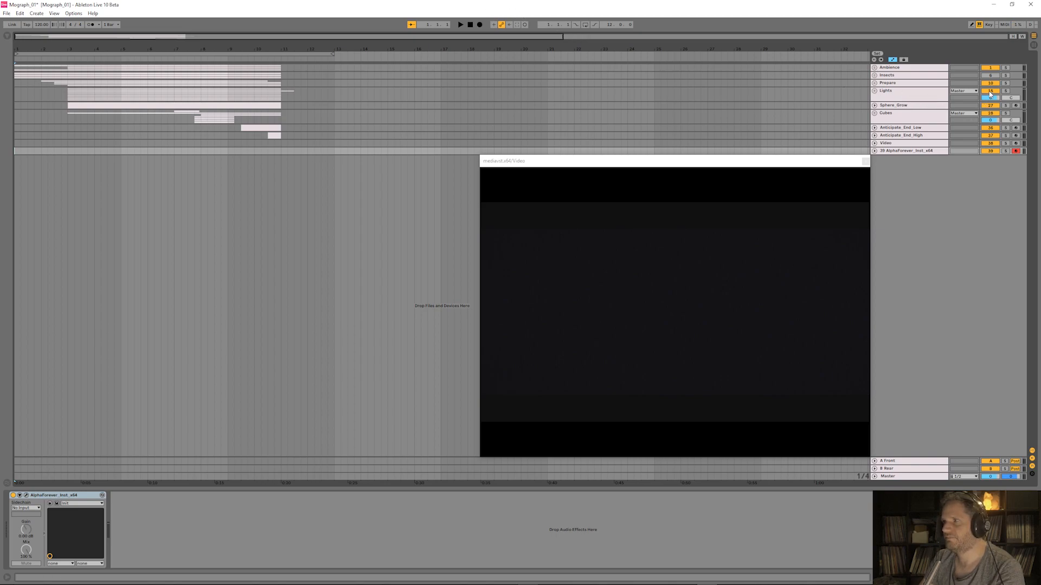
- Mute the Ambience, Prepare, Lights, Sphere_Grow, Cubes, Anticipate_End_Low, Anticipate_End_High, Video and AlphaForever_Inst_x64 tracks
click(994, 83)
click(993, 91)
click(991, 105)
click(993, 115)
click(992, 128)
click(991, 136)
click(989, 144)
click(986, 150)
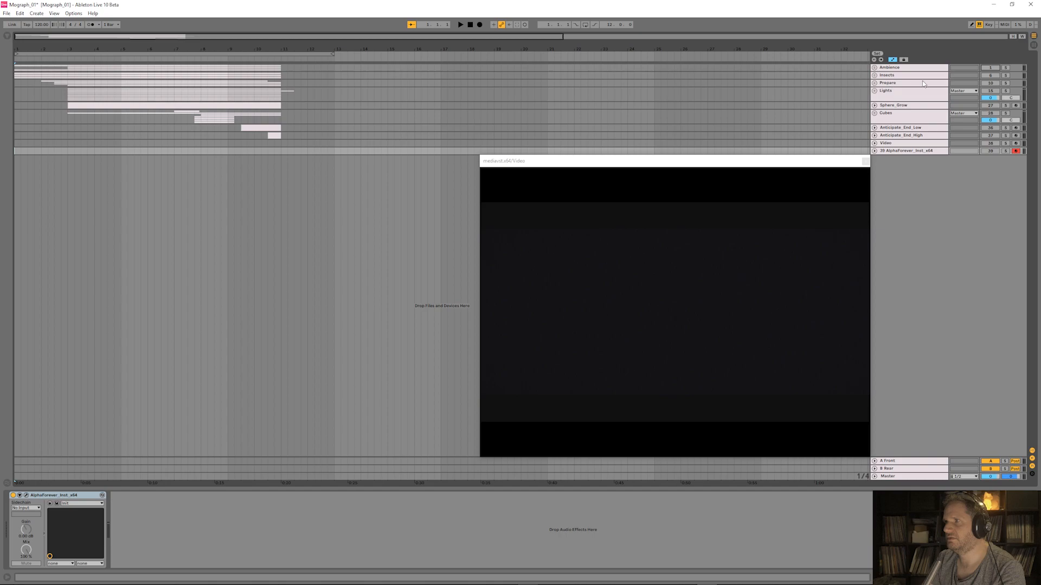
- Select the Insects group and play the video from the start with the sound tracks muted
click(885, 76)
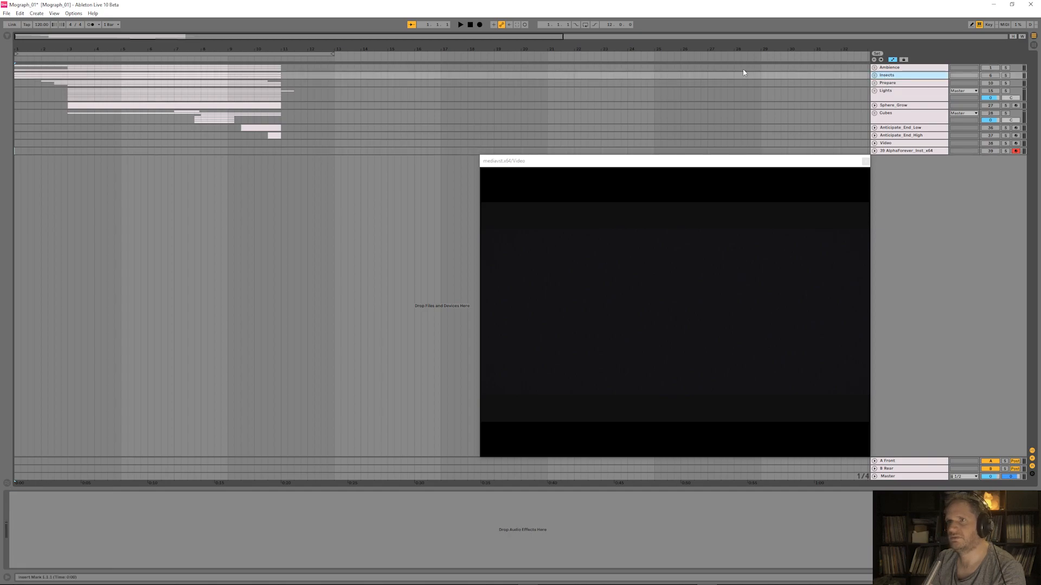
click(461, 25)
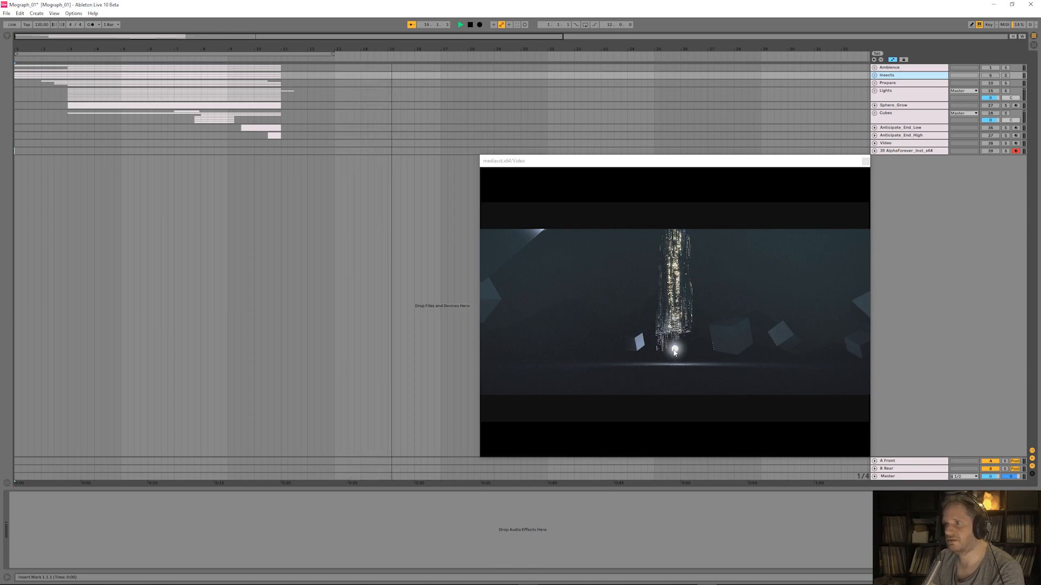
click(471, 27)
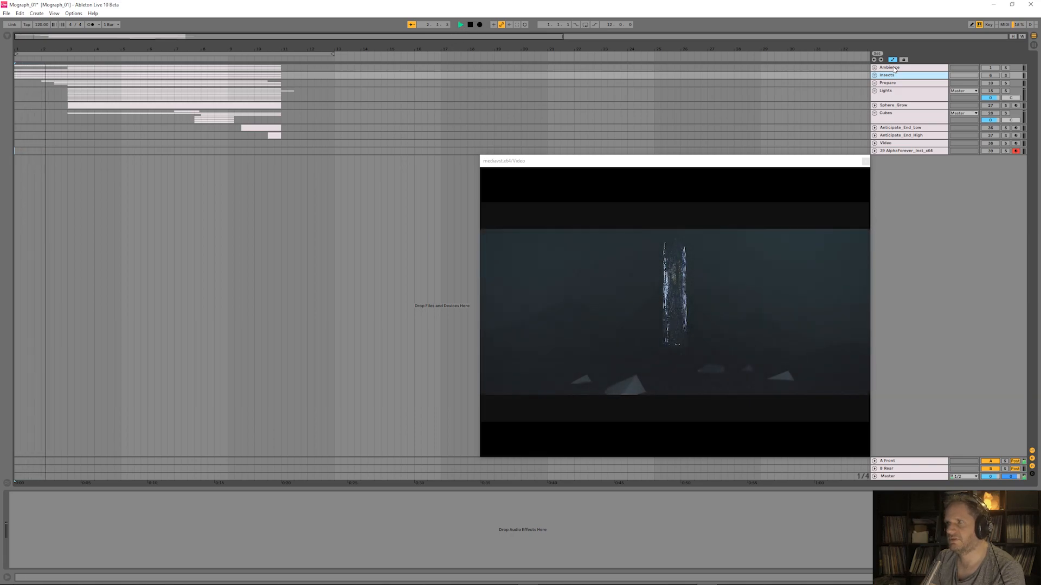
- Unfold the Ambience group and mute both High_Metal tracks and the Wind_Noise track
alt+click(874, 67)
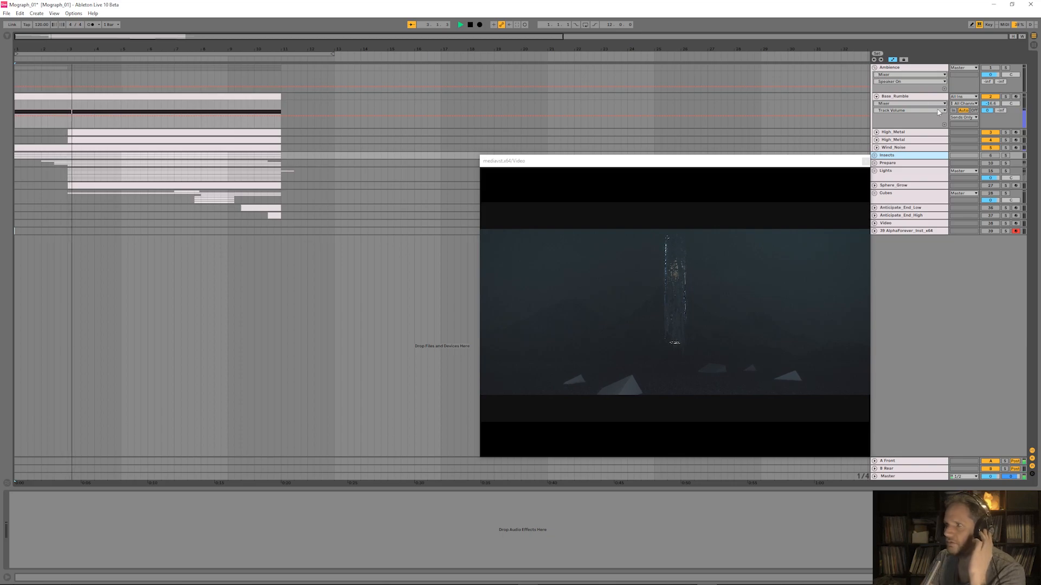
click(991, 132)
click(990, 140)
click(990, 148)
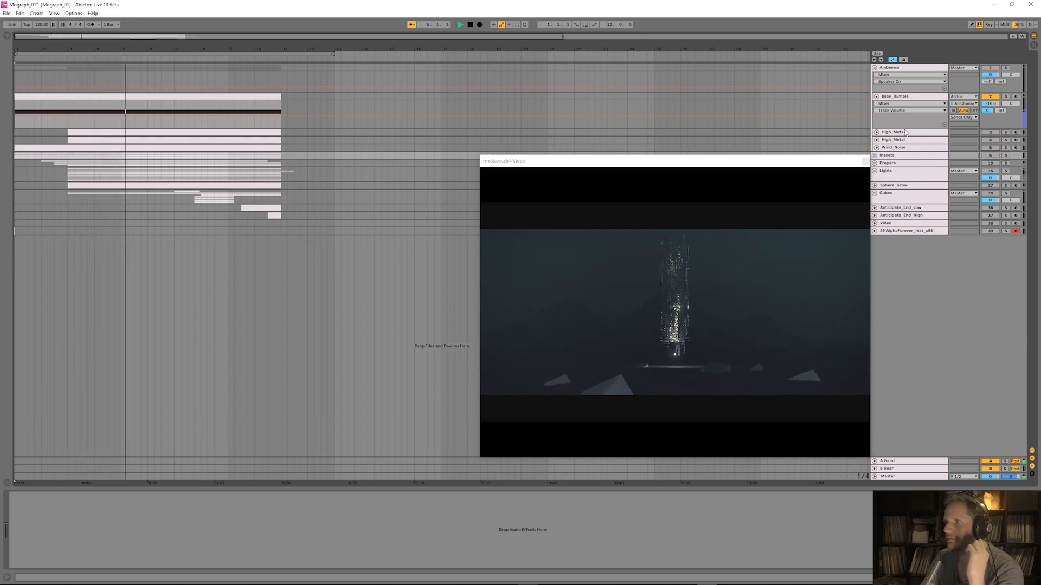
- Unfold the Insects group, mute Insect_01, Insect_02 and Insect_03, and stop playback
click(874, 156)
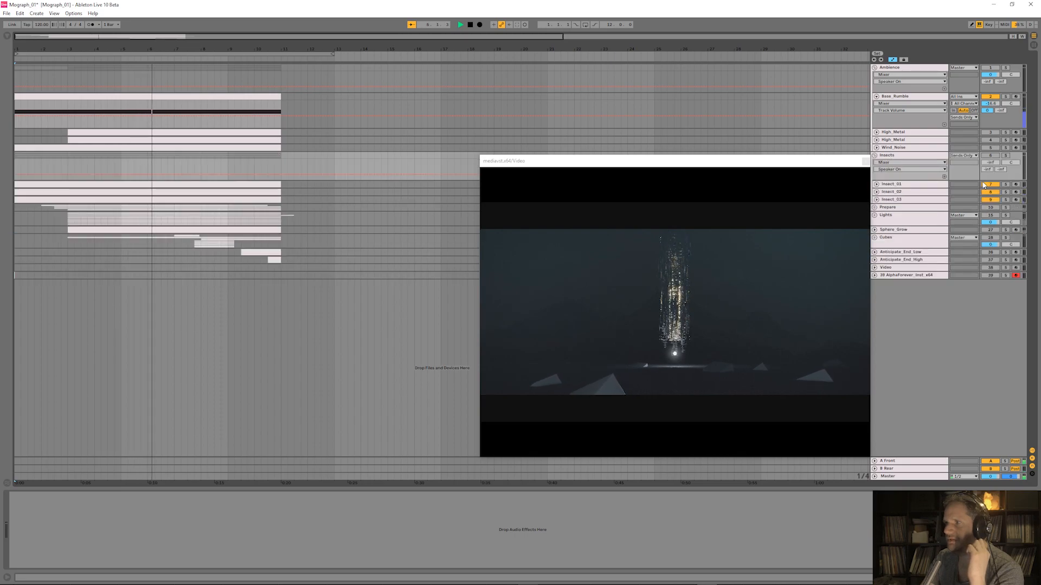
click(991, 184)
click(991, 200)
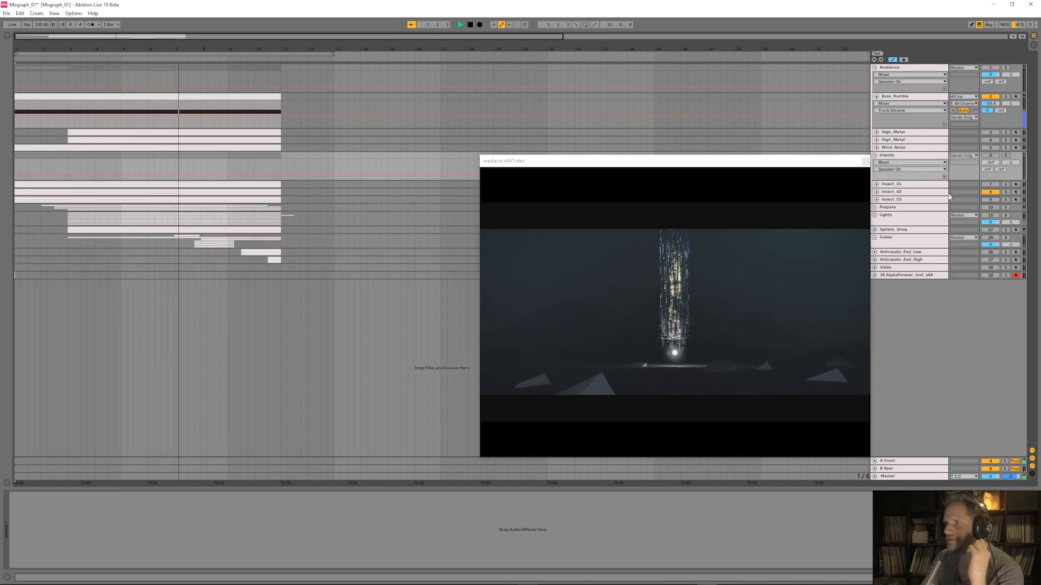
click(991, 192)
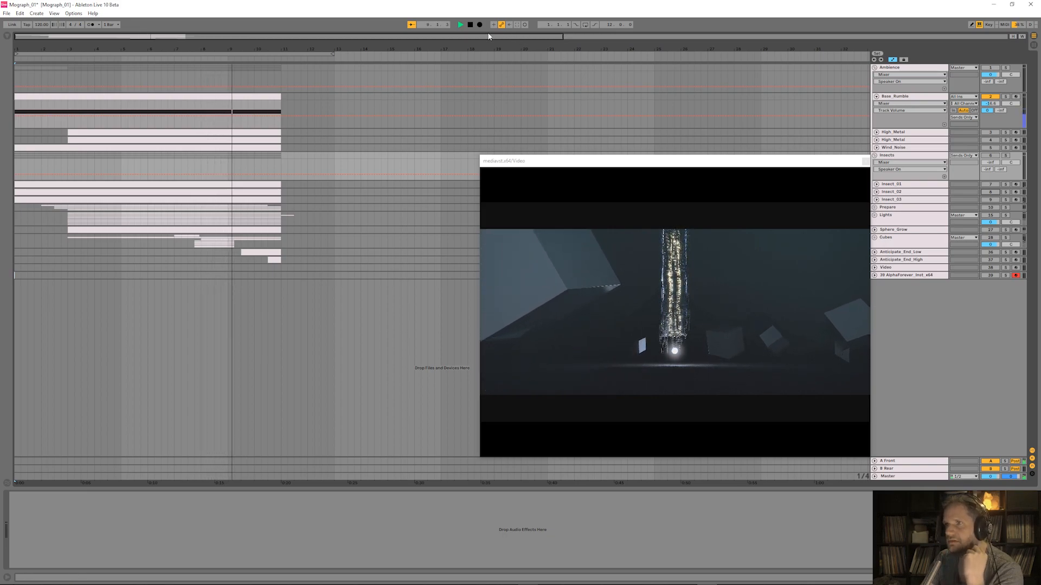
click(471, 25)
- Open the AlphaForever_Inst_x64 patch of the Base_Rumble track and move the O1, O2, Midi Note and White Noise modules closer to their neighbours
click(892, 96)
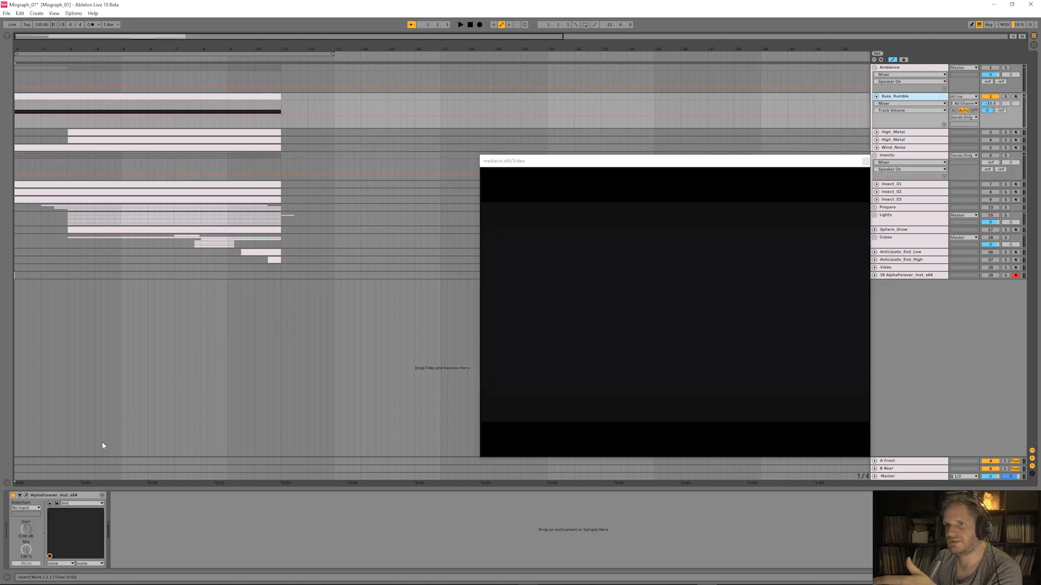
click(26, 497)
drag(408, 254, 418, 244)
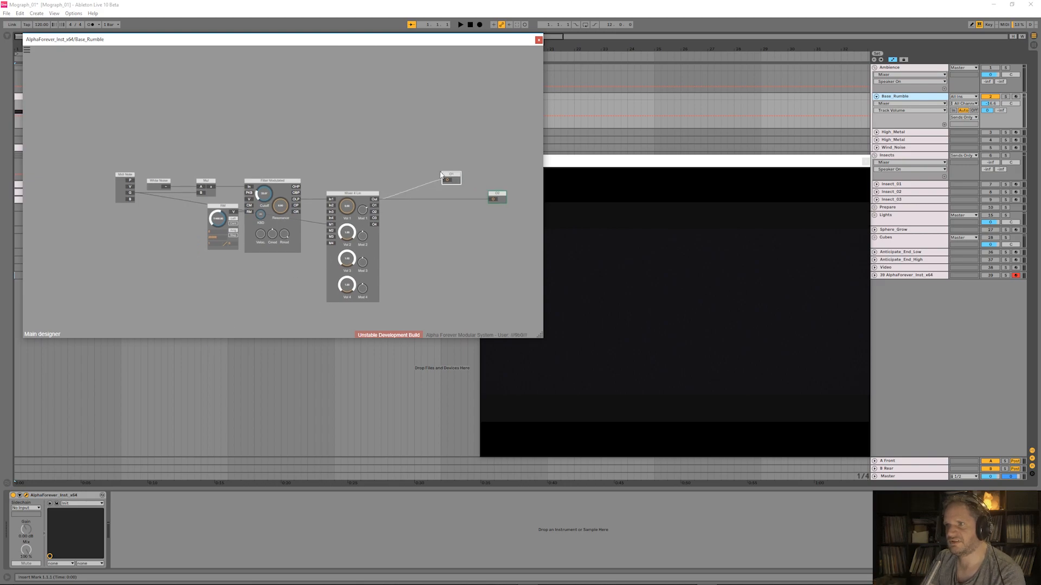
drag(488, 195, 441, 193)
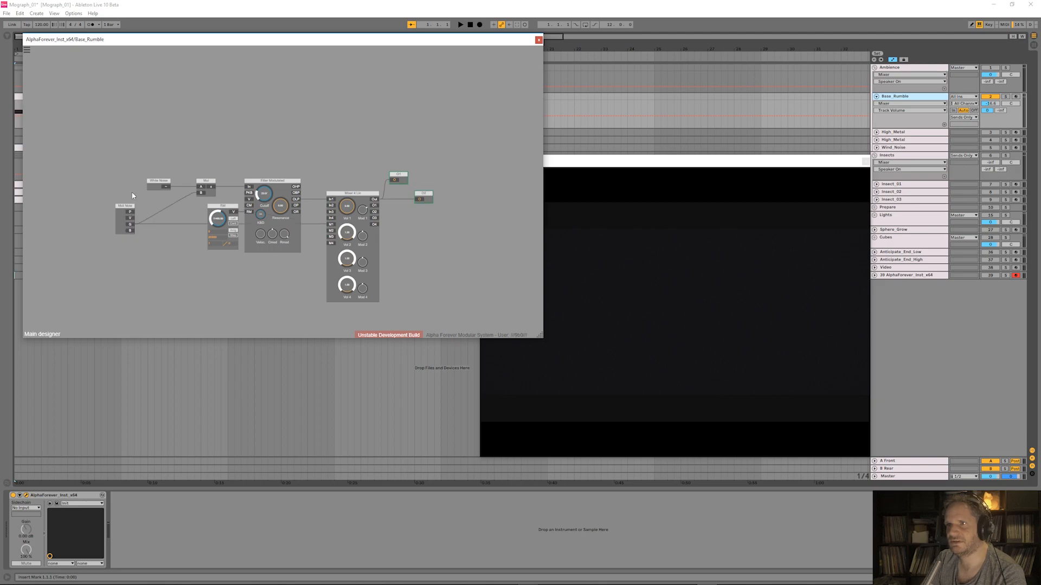
drag(120, 205, 168, 206)
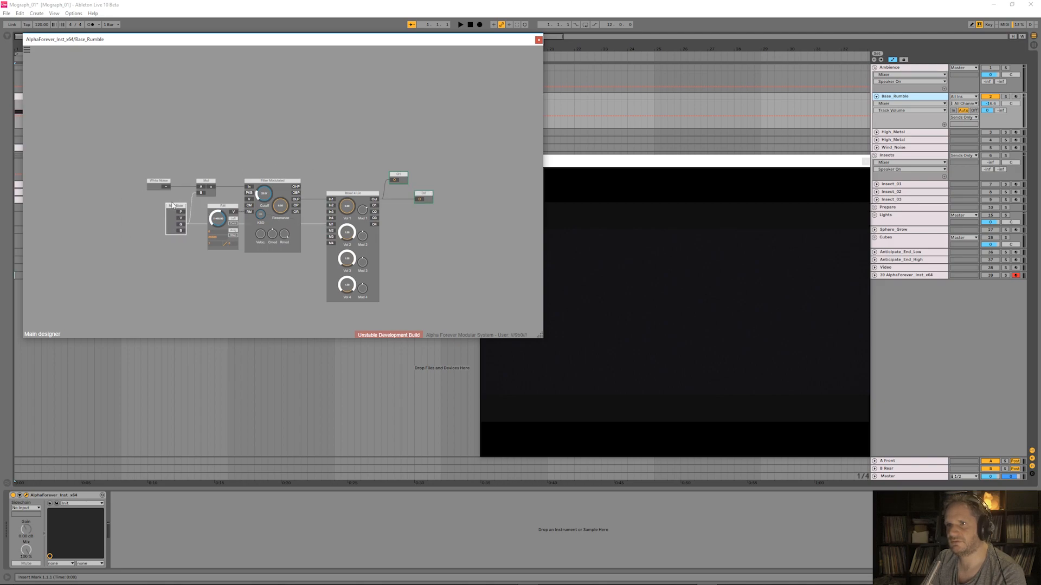
drag(189, 251, 198, 248)
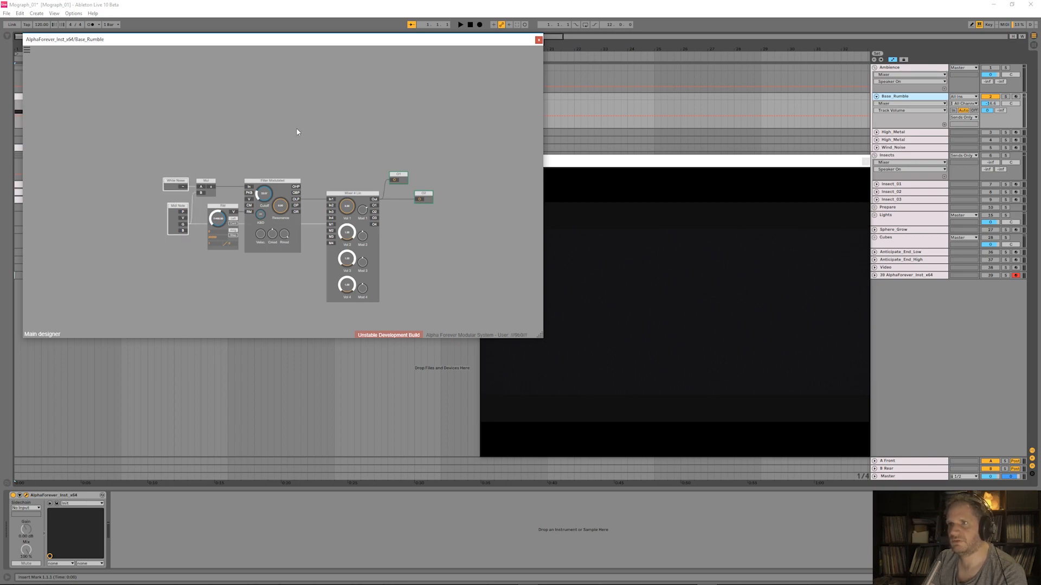
- Examine the Base_Rumble patch from White Noise and Midi Note through the filter and mixer to the outputs, and close its window
scroll(296, 136, up, 3)
drag(246, 155, 212, 68)
drag(168, 111, 165, 87)
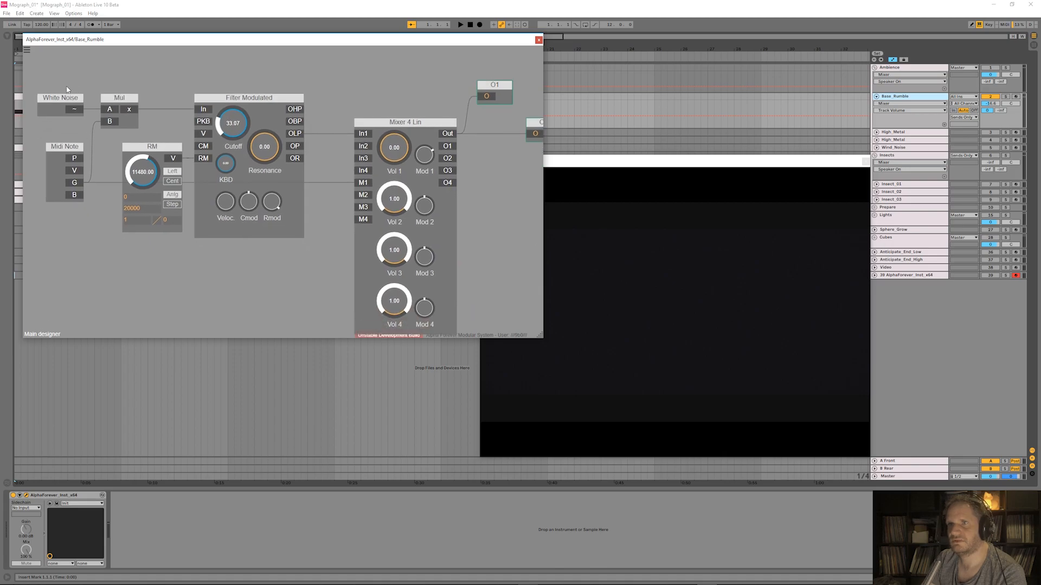
drag(545, 334, 578, 351)
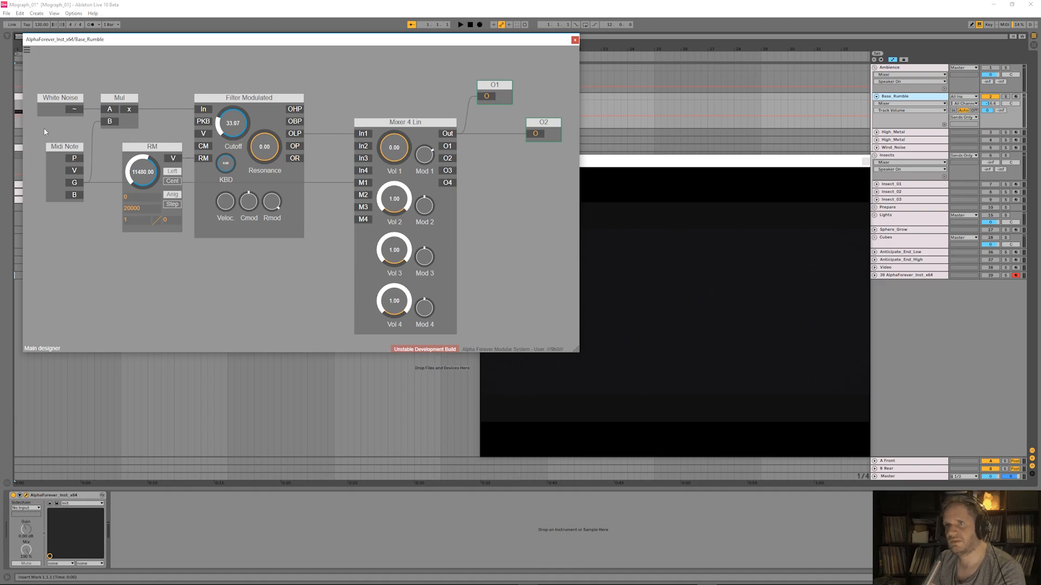
drag(58, 86, 94, 84)
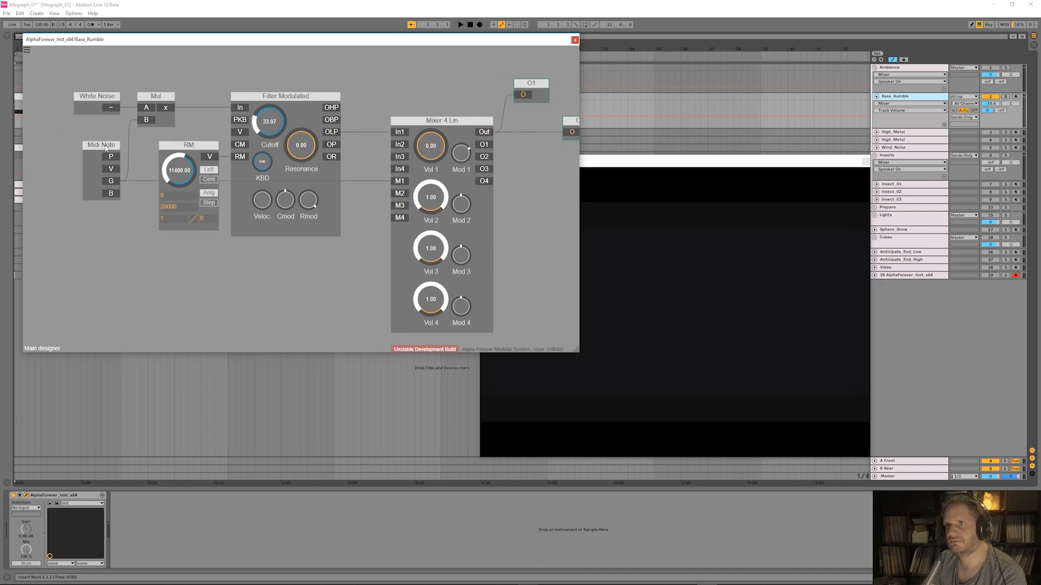
drag(140, 220, 51, 79)
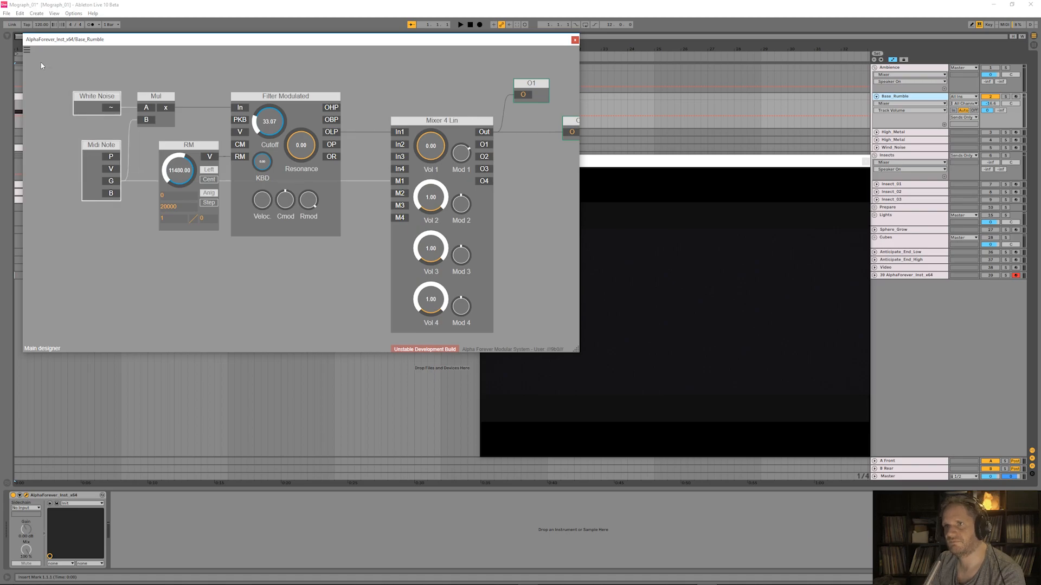
click(88, 258)
drag(272, 272, 245, 264)
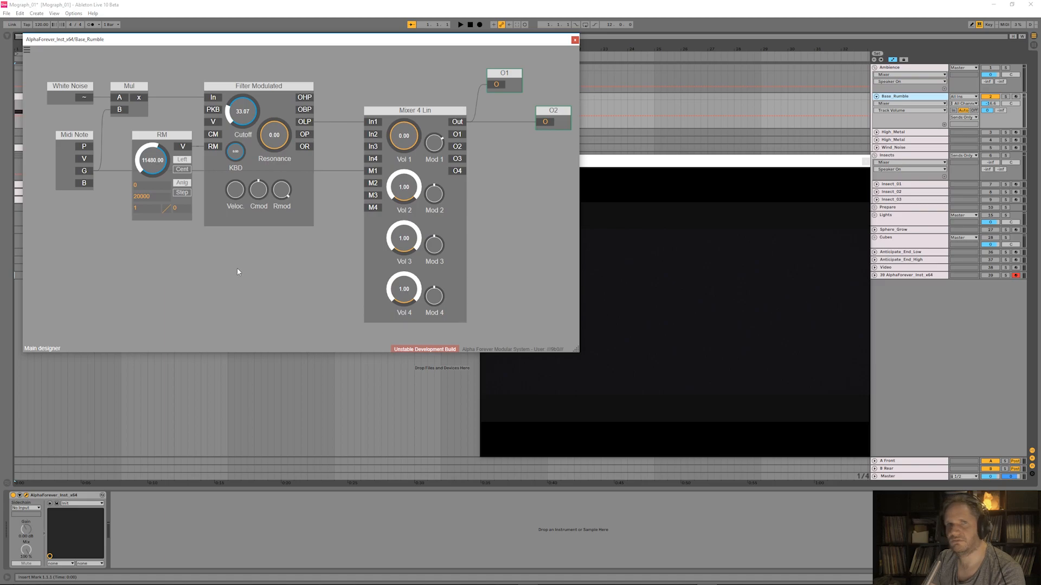
click(27, 495)
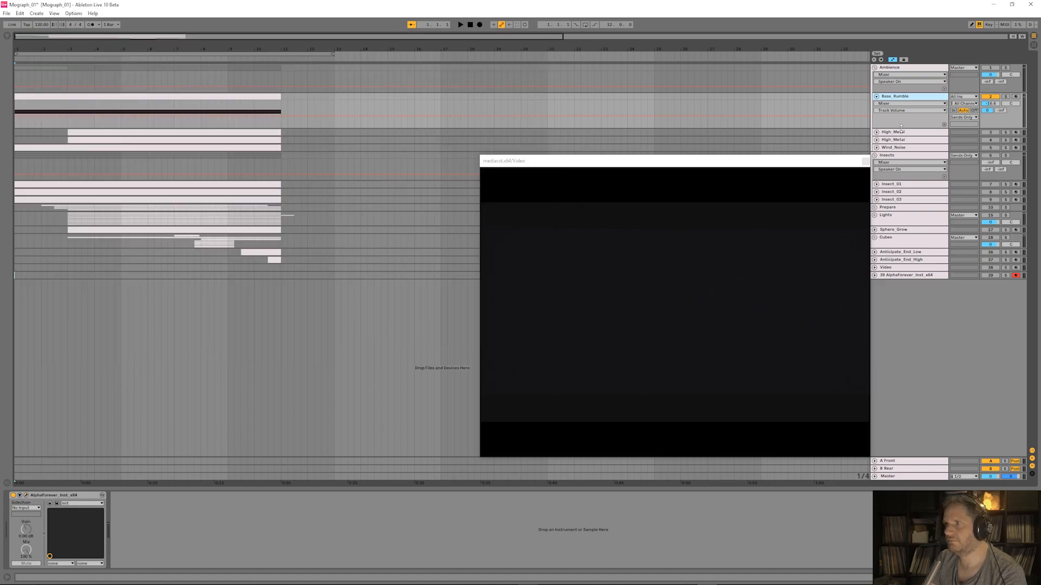
- Reactivate the three Insect tracks, select Insect_01 and play the arrangement up to about bar 7
click(910, 186)
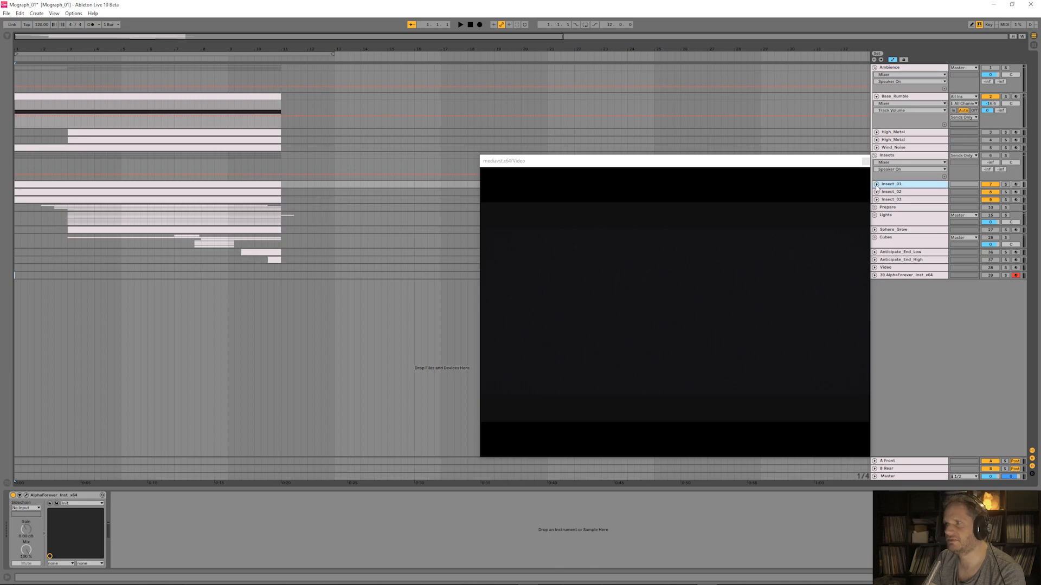
click(460, 25)
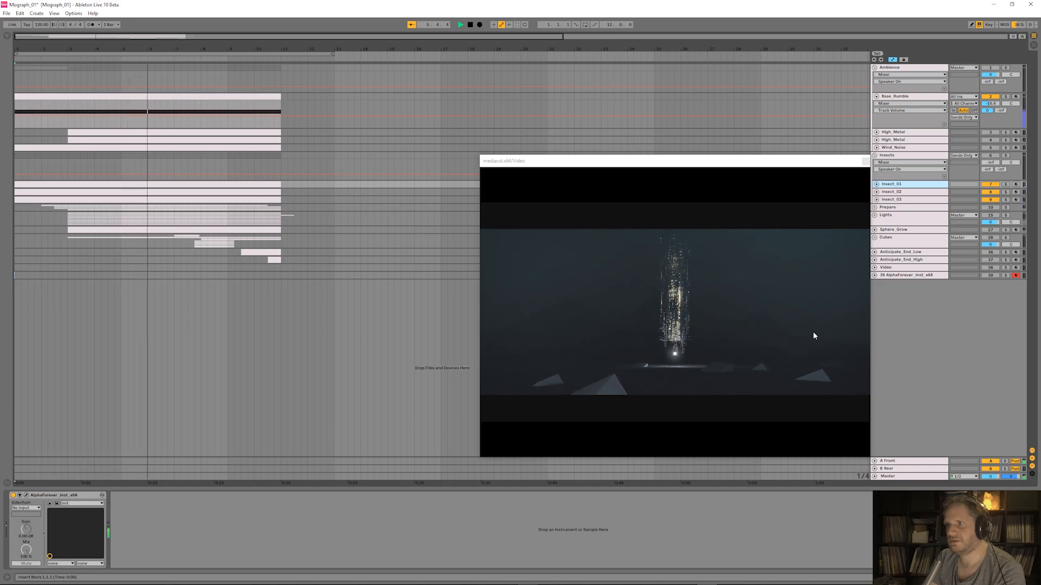
click(469, 24)
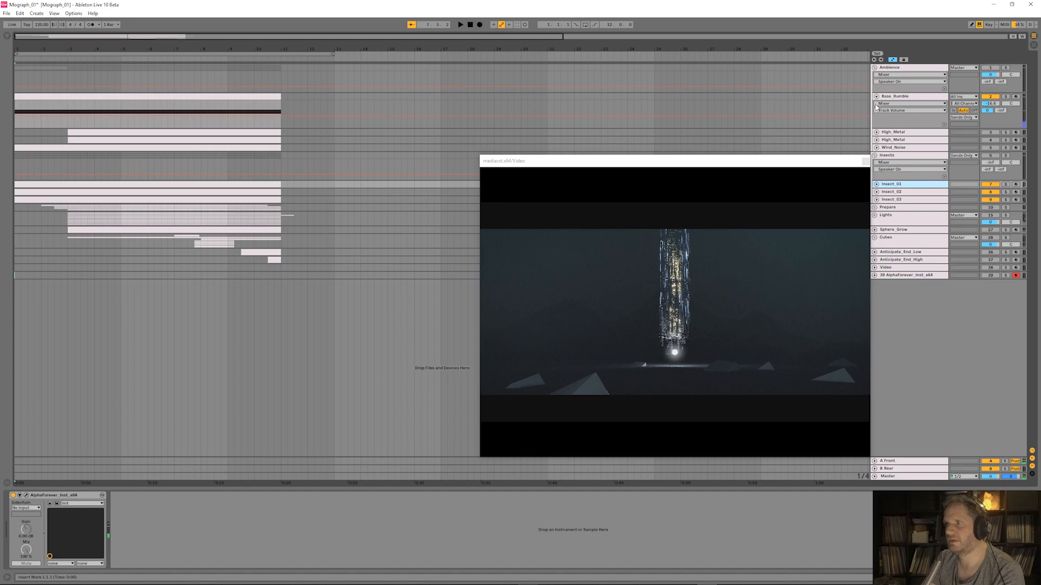
- Open the AlphaForever_Inst_x64 patch of Insect_01 and move its Midi Note, White Noise, LFO Multi and LFO Multi 1 modules closer to their neighbours
click(26, 495)
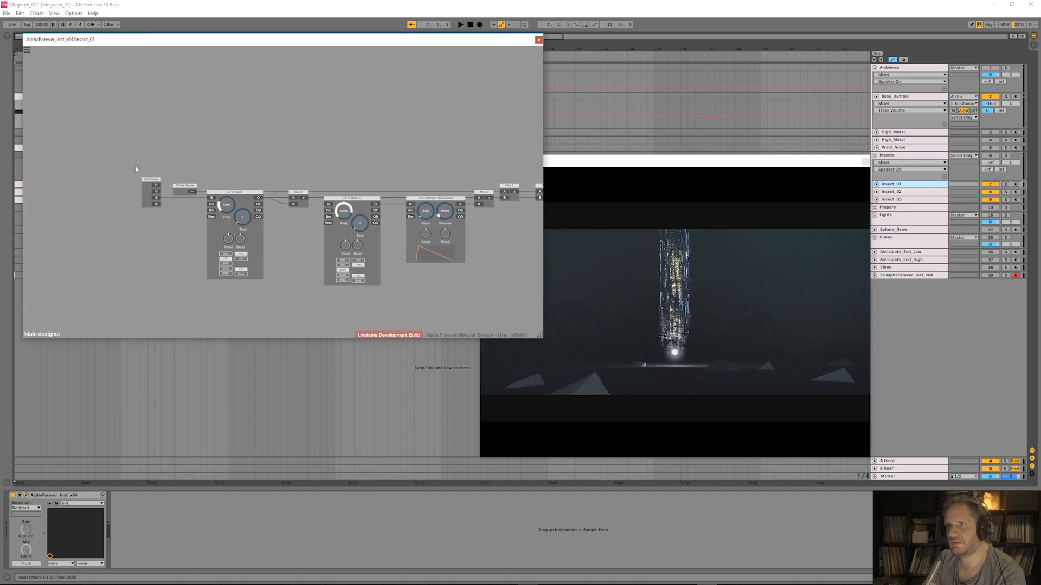
drag(128, 172, 298, 312)
drag(254, 193, 271, 188)
click(279, 162)
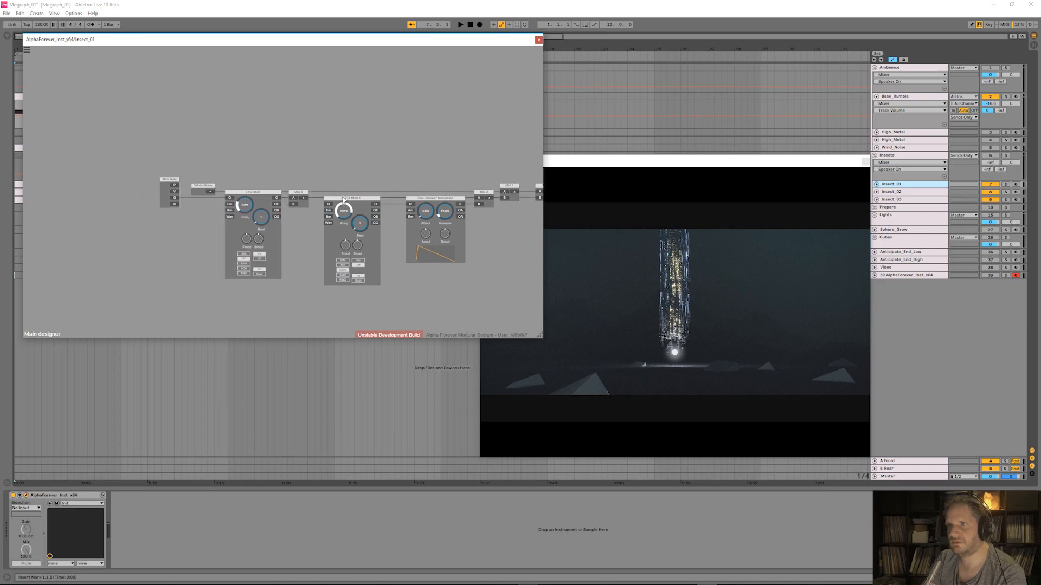
drag(343, 200, 361, 200)
drag(167, 159, 325, 193)
- Move the Div module closer to Filter 2P, and move Mixer 4 Lin with the O1 and O2 outputs closer to Div
drag(397, 170, 160, 154)
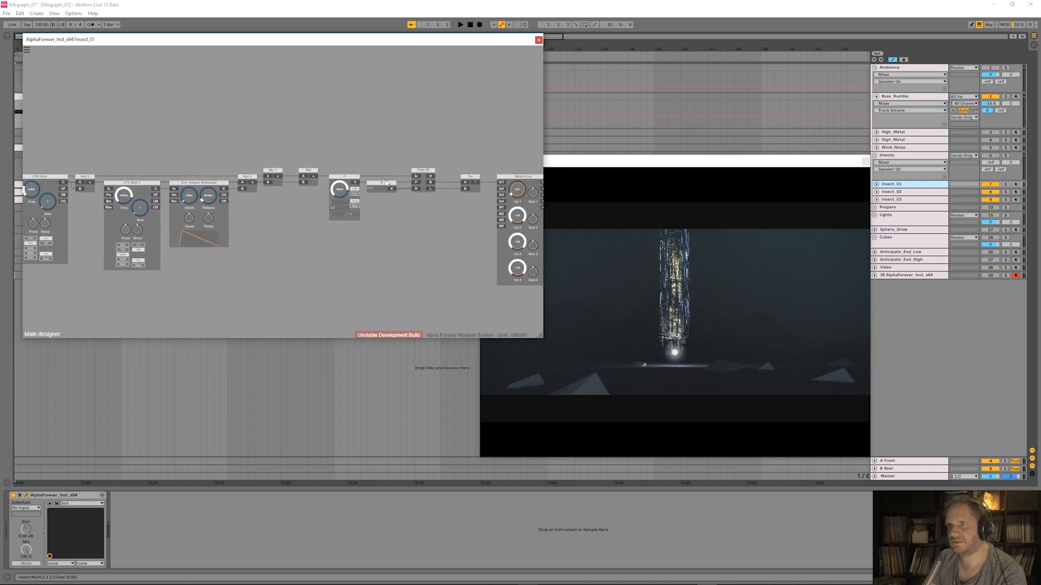
drag(333, 131, 175, 118)
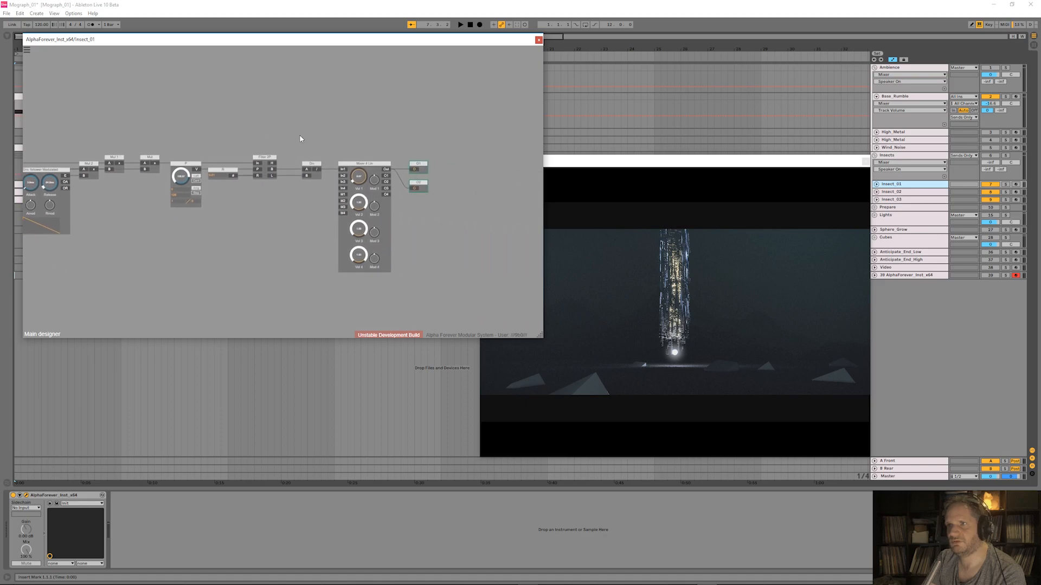
drag(327, 199, 294, 166)
scroll(178, 133, up, 5)
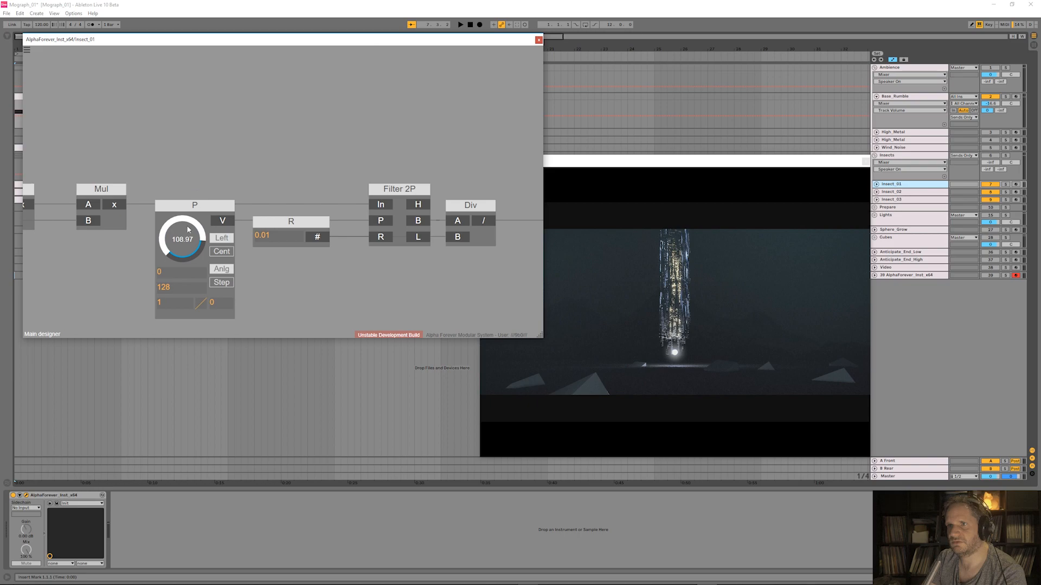
scroll(332, 167, down, 5)
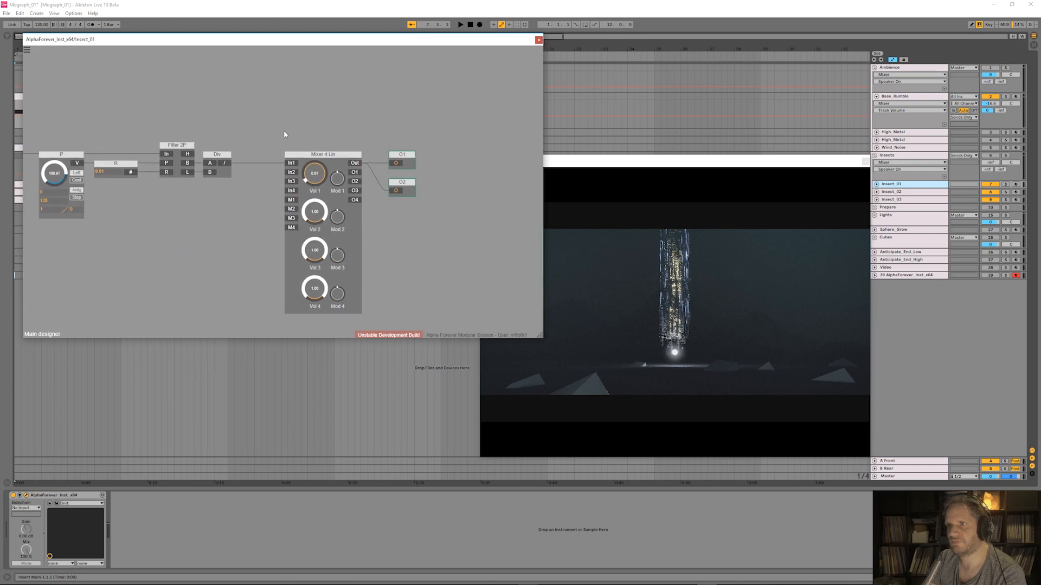
drag(325, 191, 464, 335)
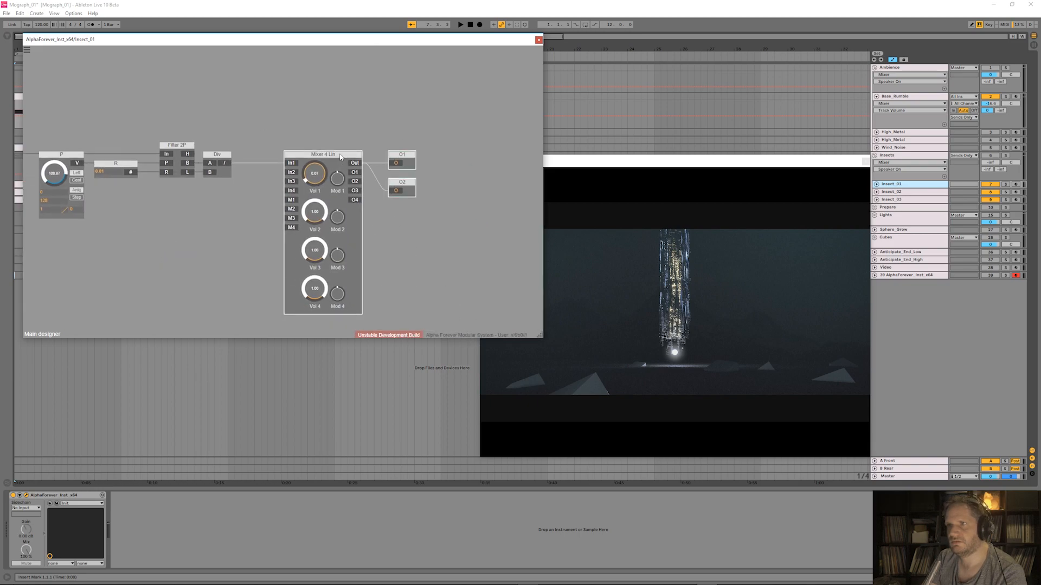
drag(339, 158, 305, 156)
- Review the complete Insect_01 patch from Midi Note to the O1 and O2 outputs, and close its window
drag(332, 119, 651, 119)
drag(175, 92, 280, 93)
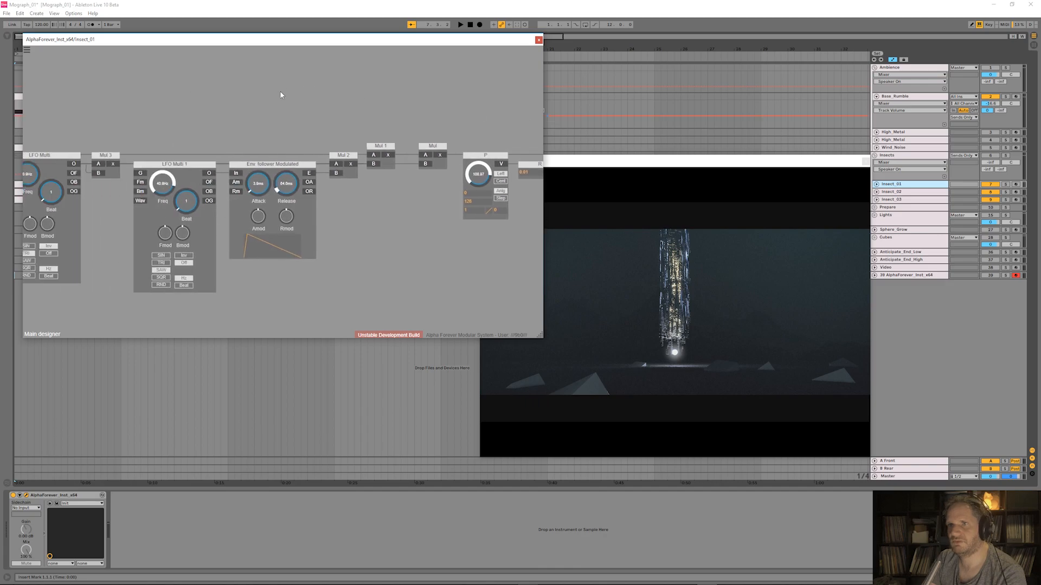
scroll(301, 92, down, 4)
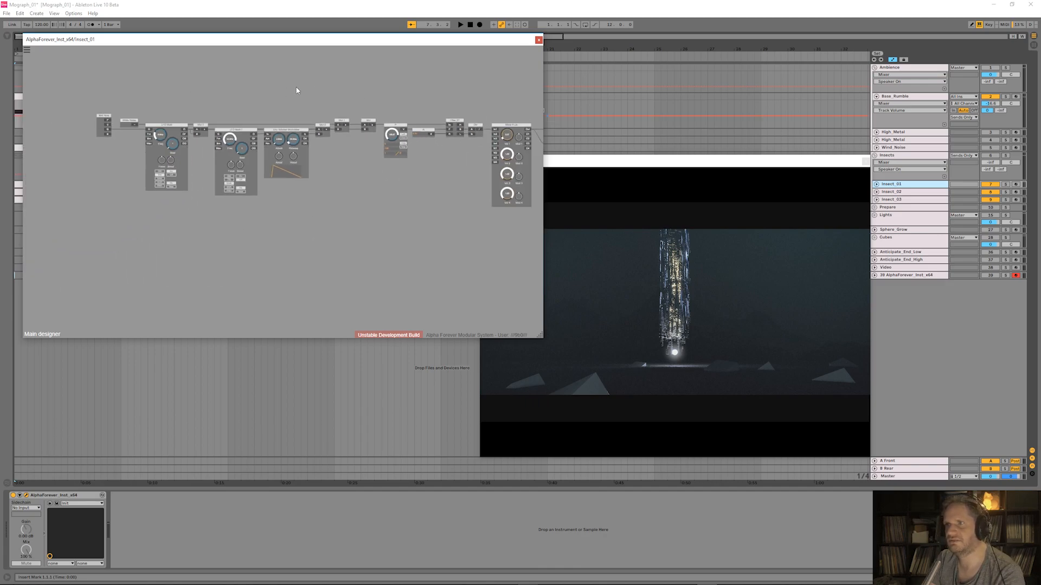
drag(278, 102, 292, 116)
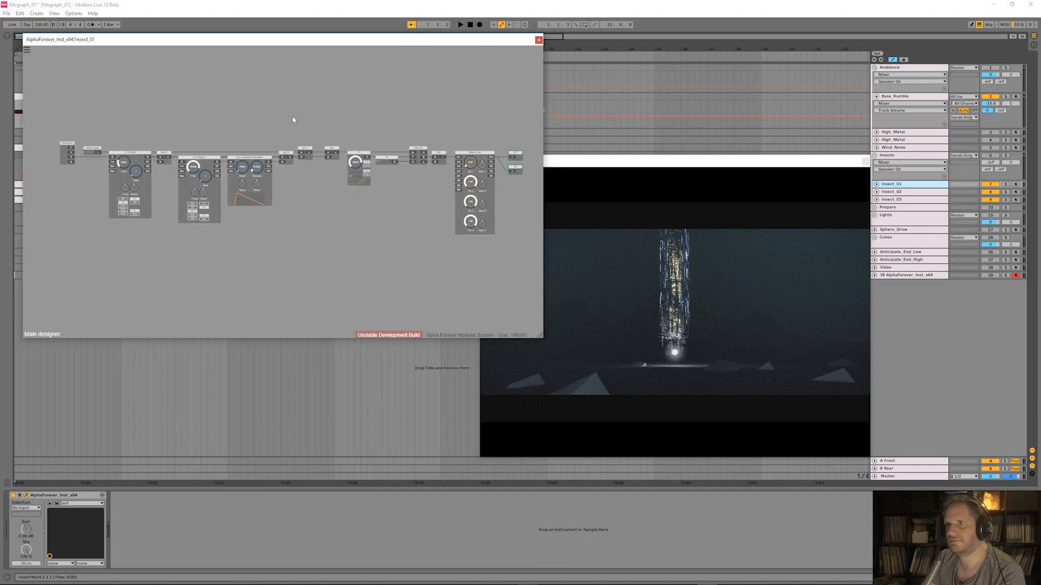
click(26, 495)
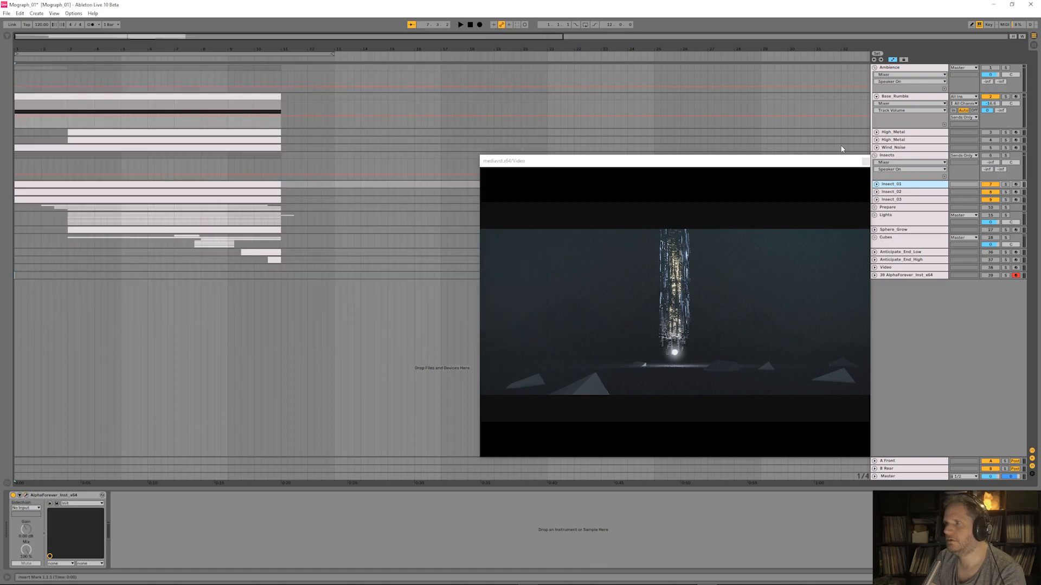
- Fold the Insects group and the Base_Rumble track
click(874, 156)
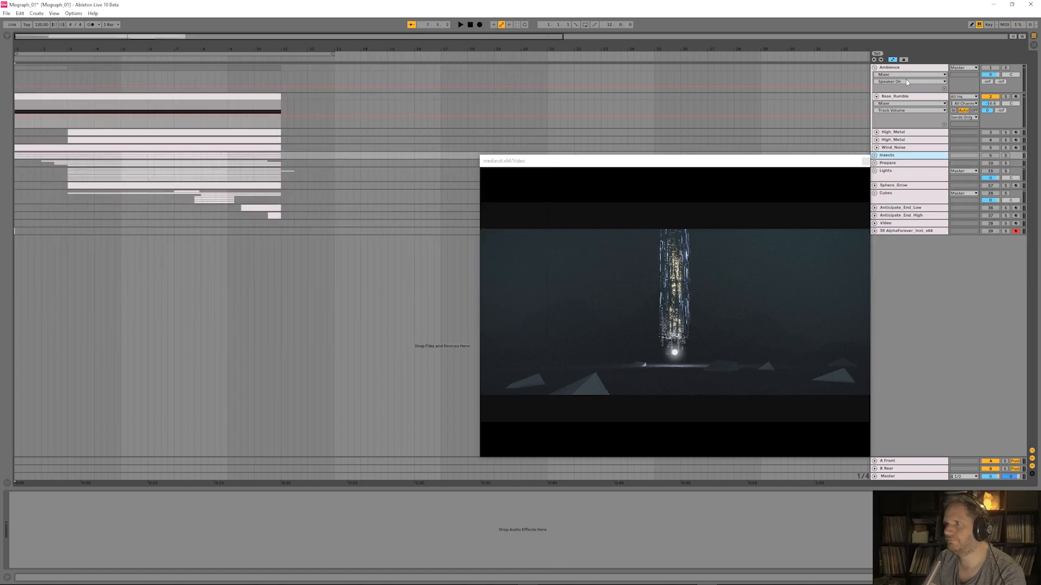
click(897, 96)
click(876, 96)
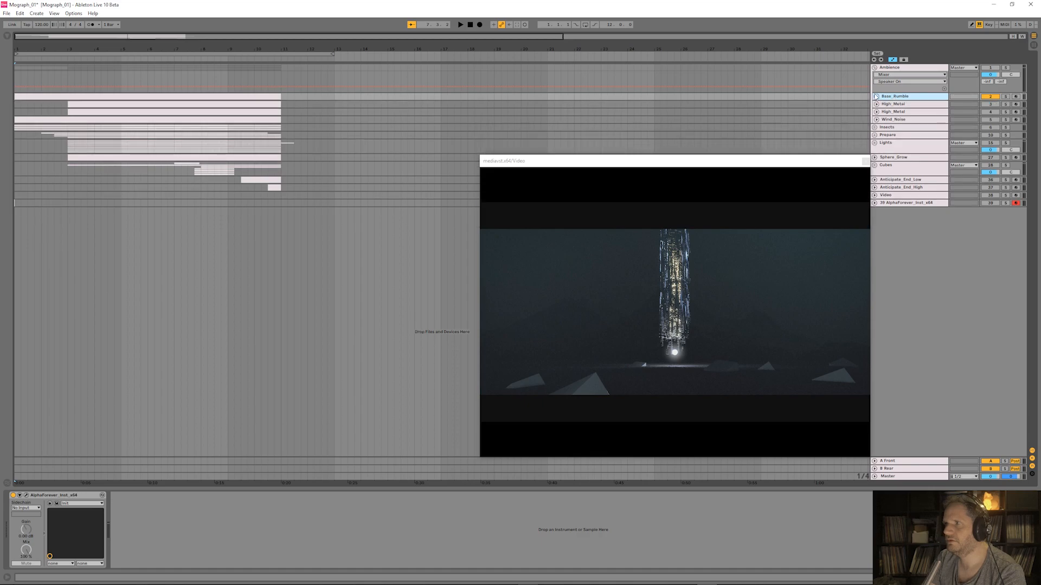
- Activate the Wind_Noise track, play the arrangement from the start with Base_Rumble, and stop with the playback position back at the start
click(891, 119)
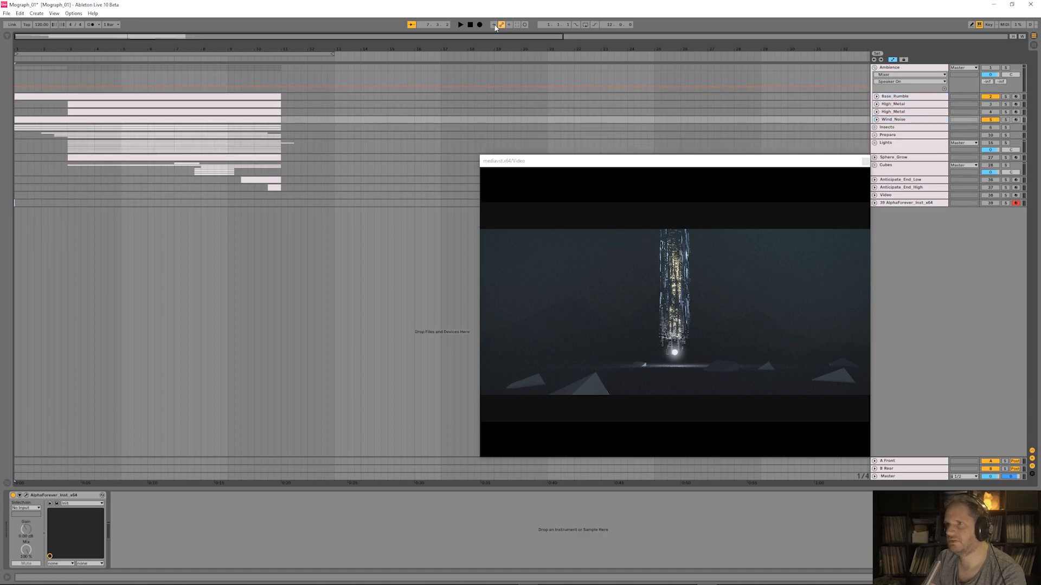
click(470, 25)
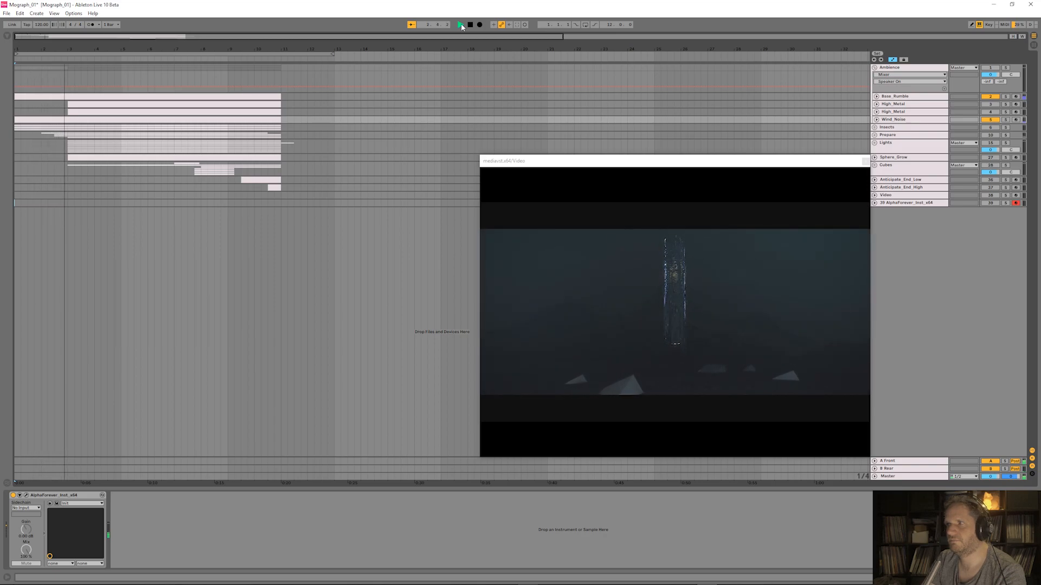
click(470, 25)
click(470, 25)
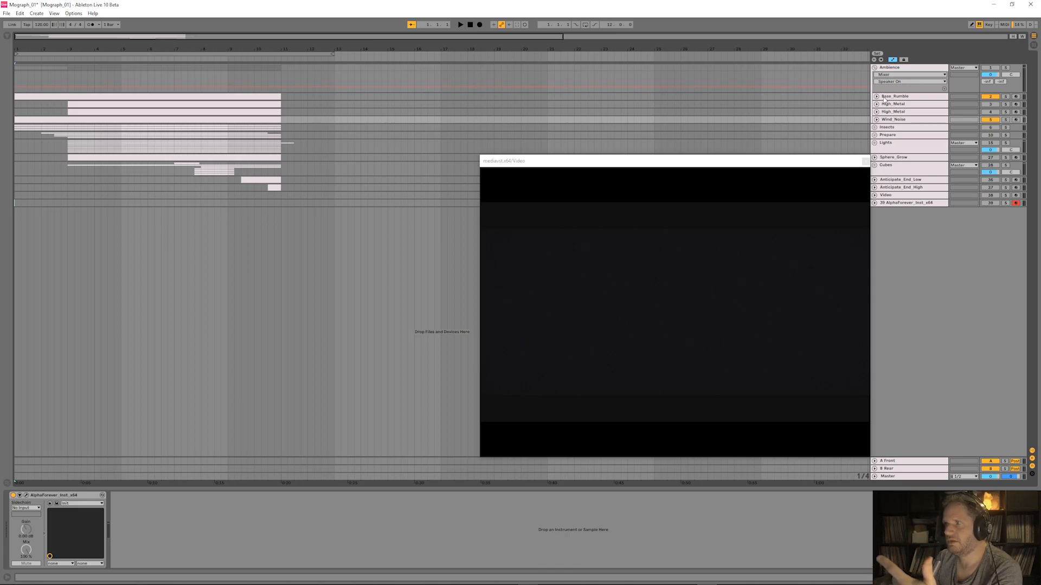
- Activate both High_Metal tracks, play the arrangement up to about bar 6 and stop playback
click(991, 112)
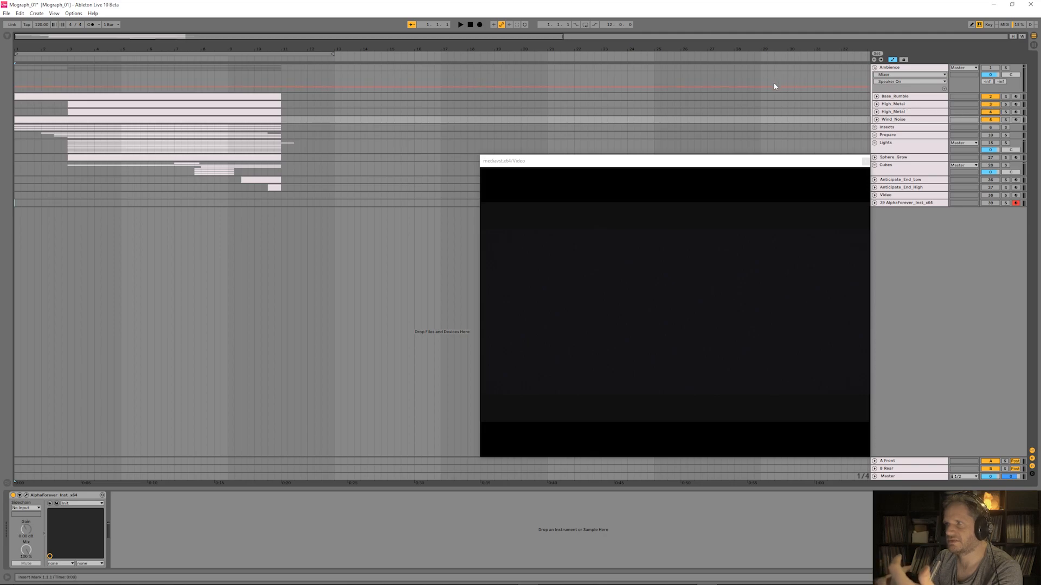
click(463, 25)
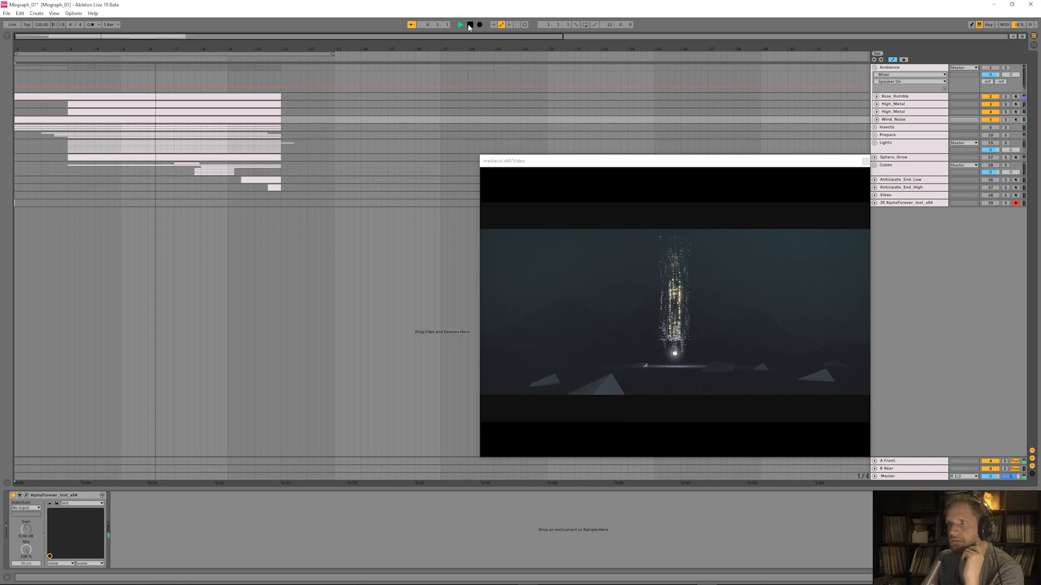
click(470, 24)
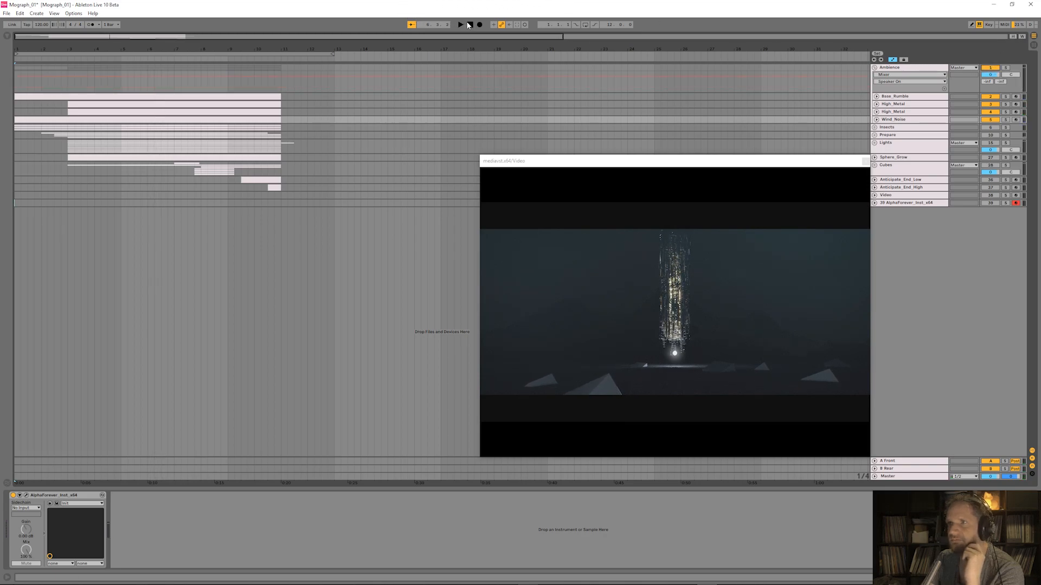
- Play the arrangement with the Ambience group active up to about bar 11 and stop playback
click(64, 60)
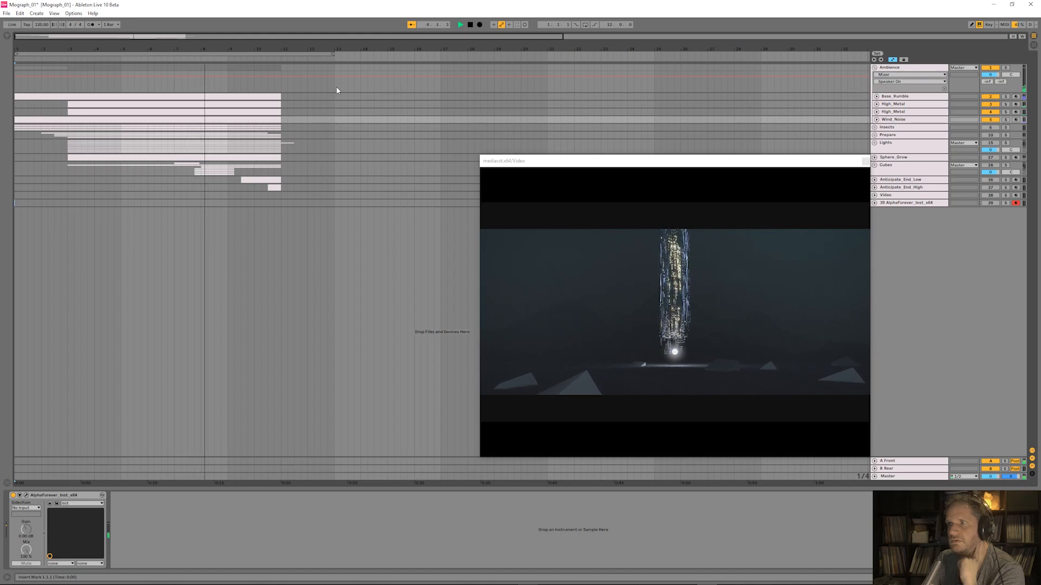
click(471, 25)
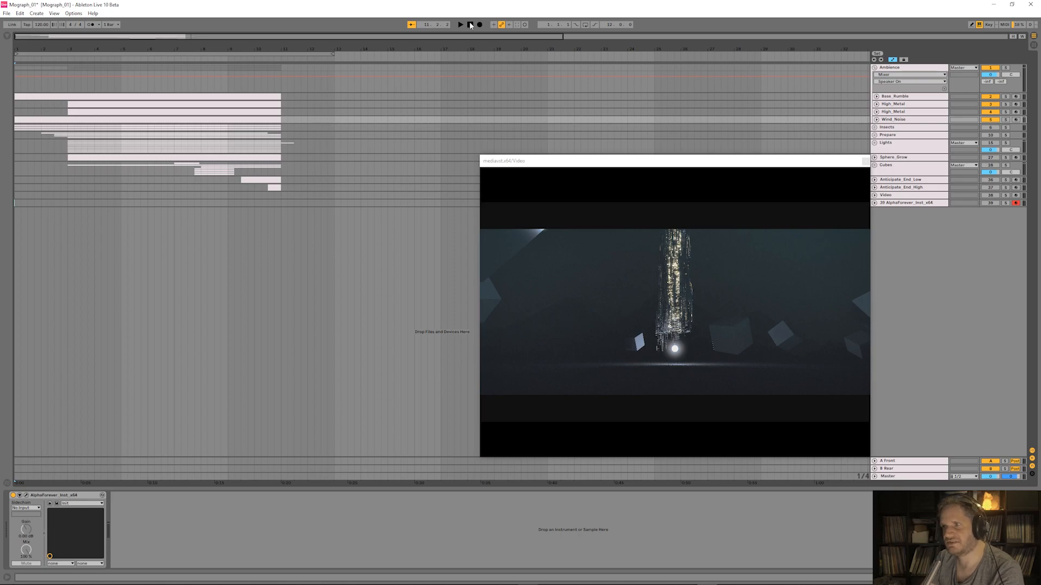
click(470, 25)
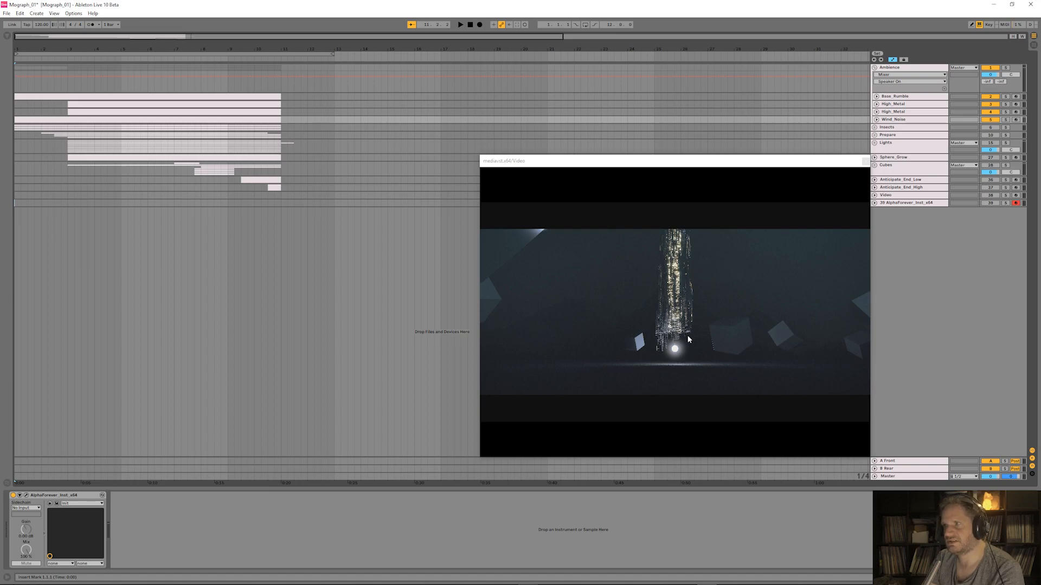
- Open the AlphaForever_Inst_x64 patch of the first High_Metal track and move the Midi Note module lower and closer to LFO Multi
click(895, 106)
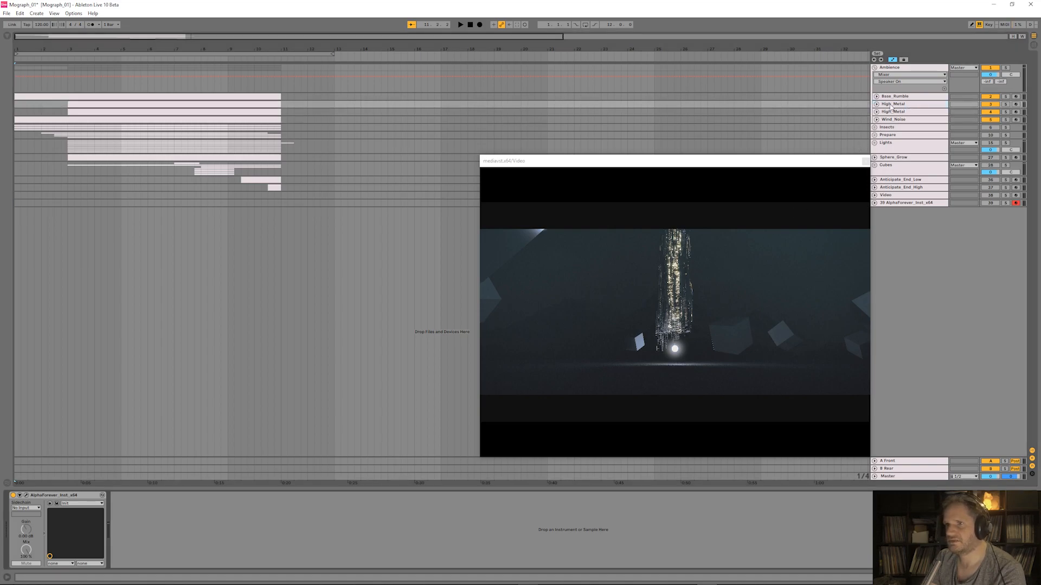
click(26, 495)
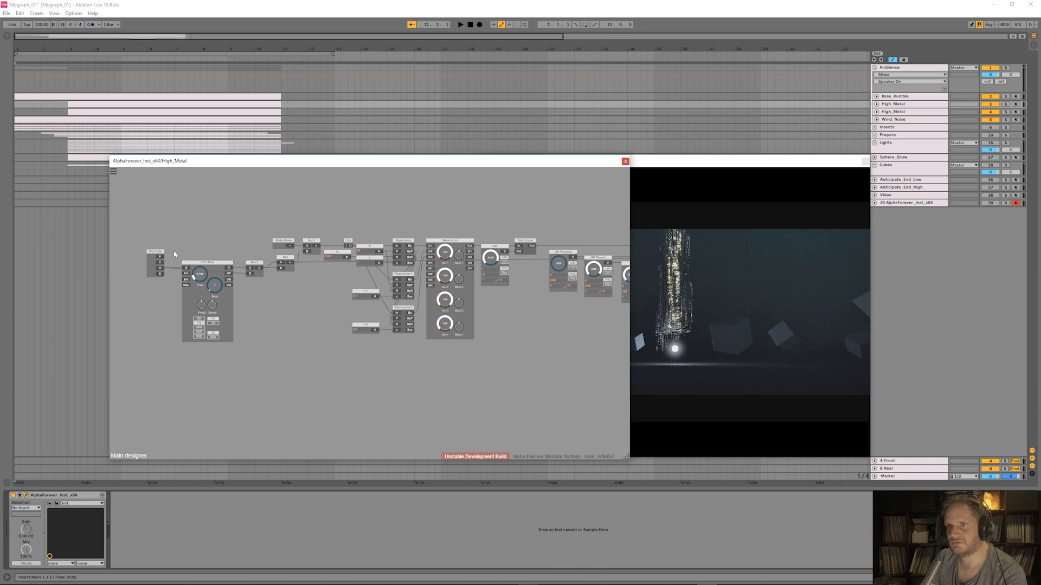
scroll(174, 255, up, 5)
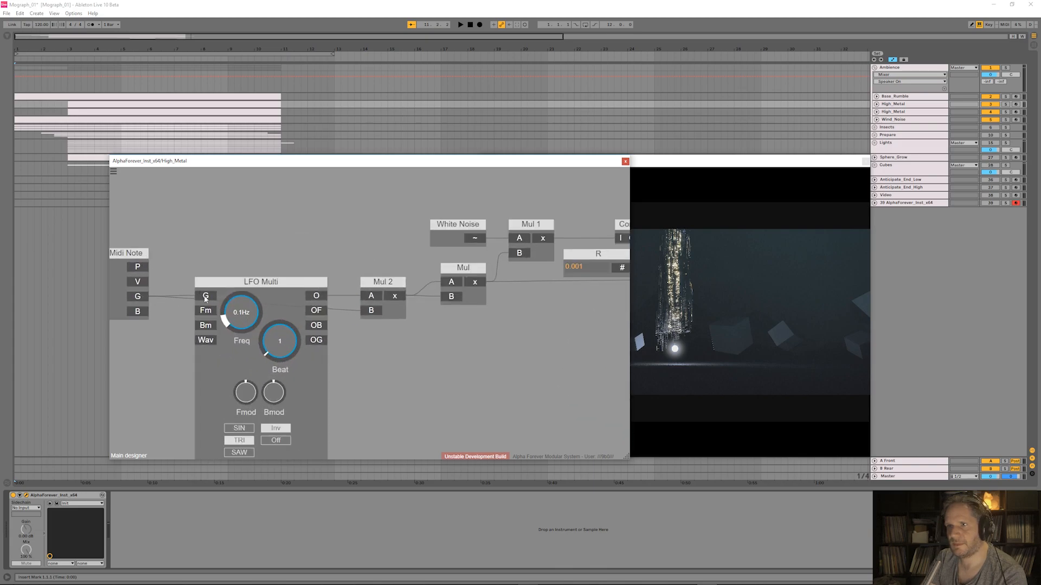
drag(142, 296, 144, 310)
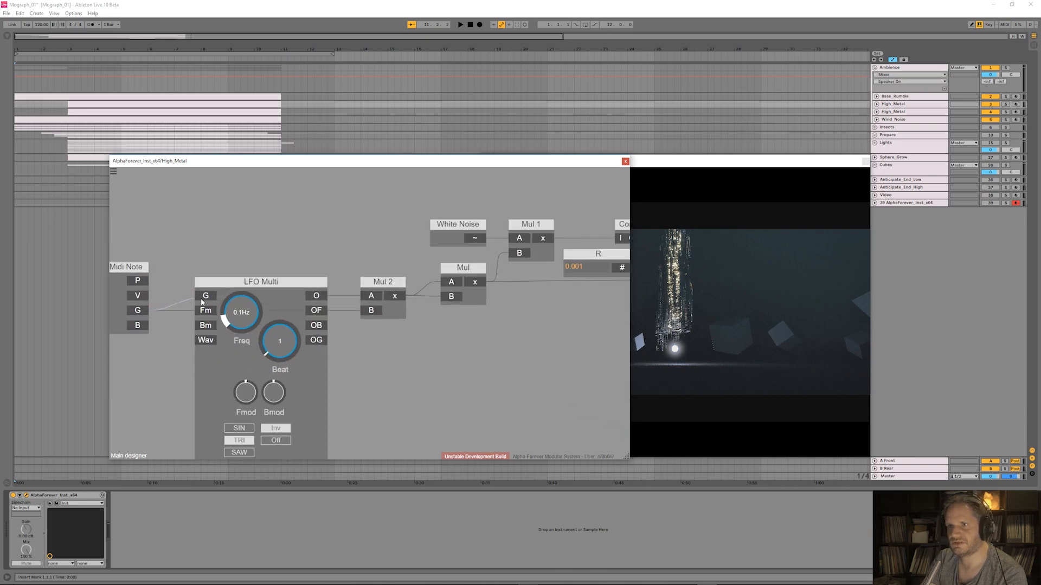
drag(136, 266, 161, 266)
- Line up the x 1 and x 2 value modules with the P and x modules feeding the Resonance modules
drag(396, 321, 229, 321)
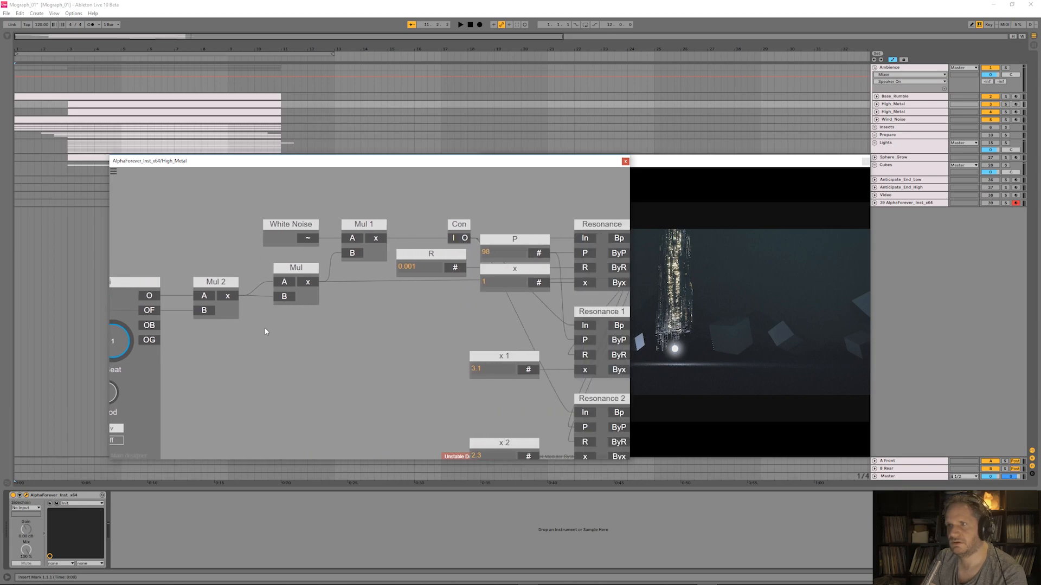
scroll(229, 321, down, 3)
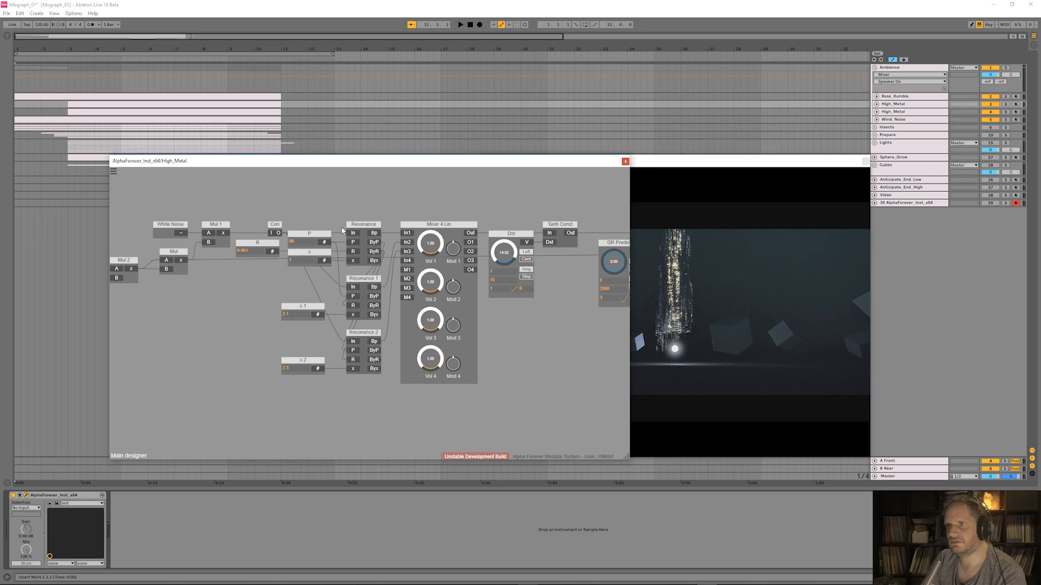
drag(342, 226, 281, 382)
key(ctrl+l)
- Examine the High_Metal patch's signal path from White Noise, Midi Note and LFO Multi through the Mul modules
drag(174, 346, 446, 335)
drag(396, 222, 318, 242)
click(368, 236)
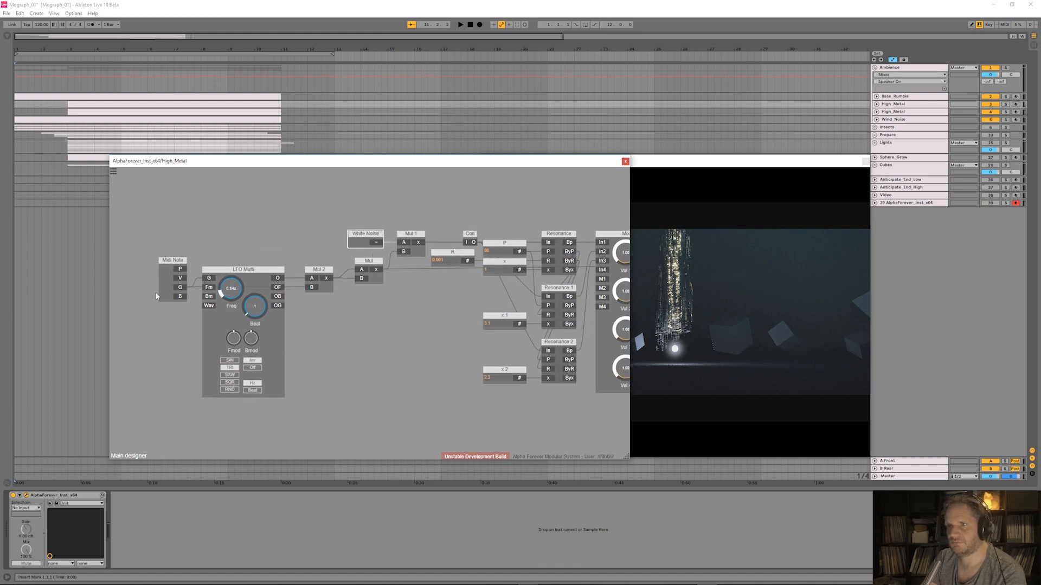
click(234, 271)
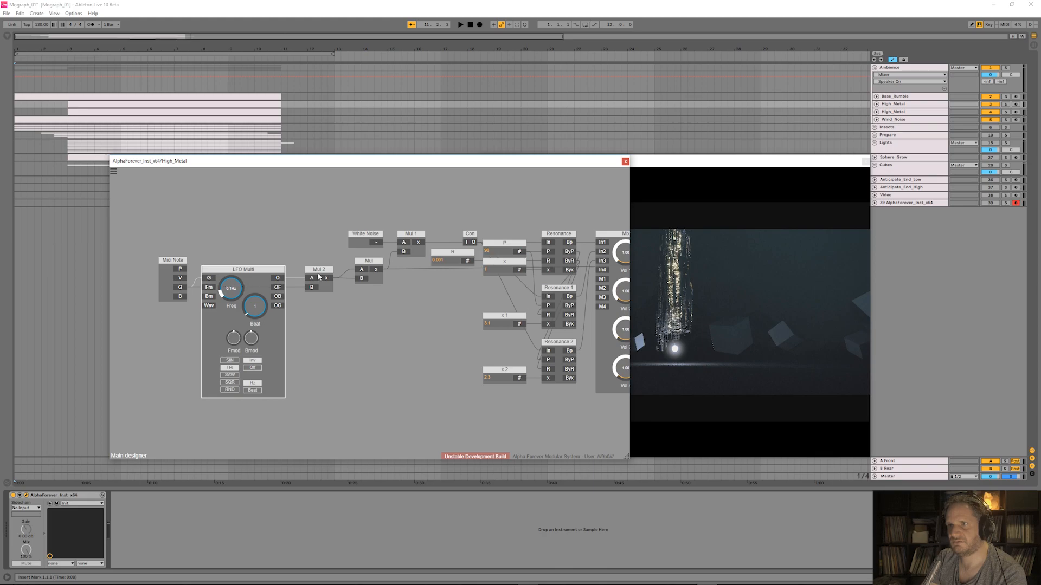
drag(441, 214, 219, 196)
click(161, 230)
click(187, 229)
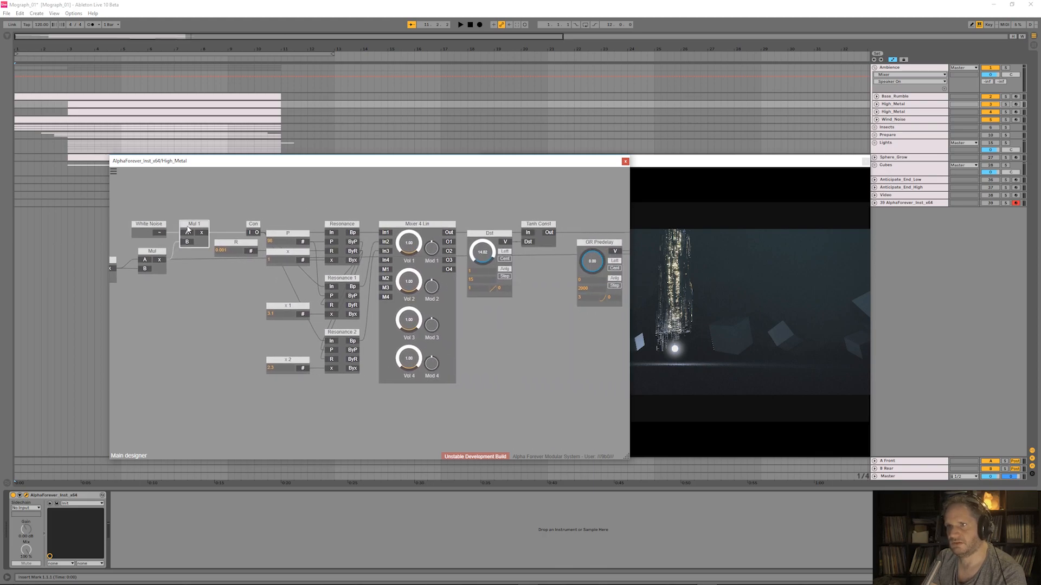
- Look inside the first Resonance module and return to the main designer to examine the values feeding the resonators
click(332, 230)
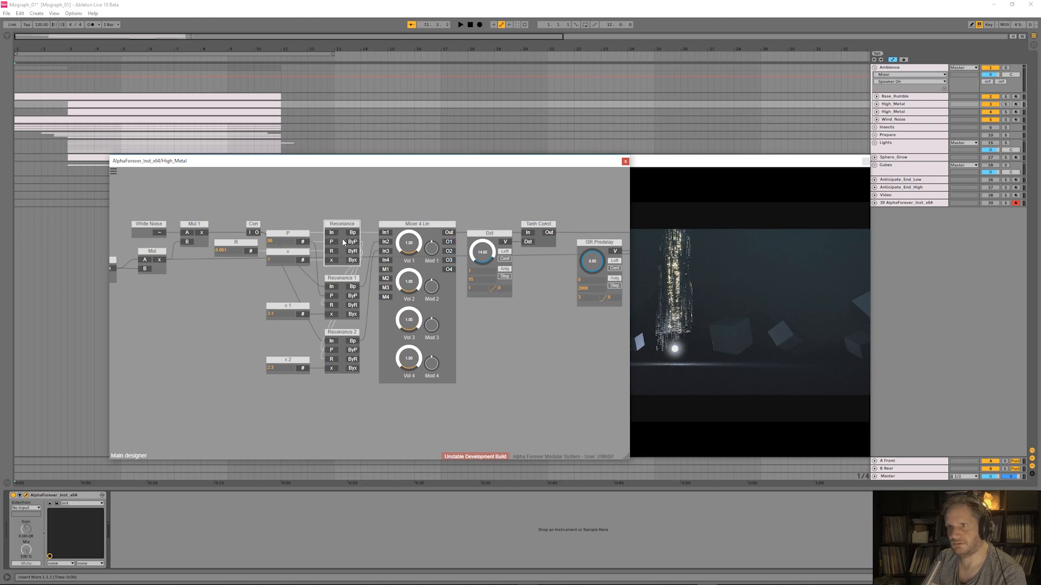
double_click(343, 242)
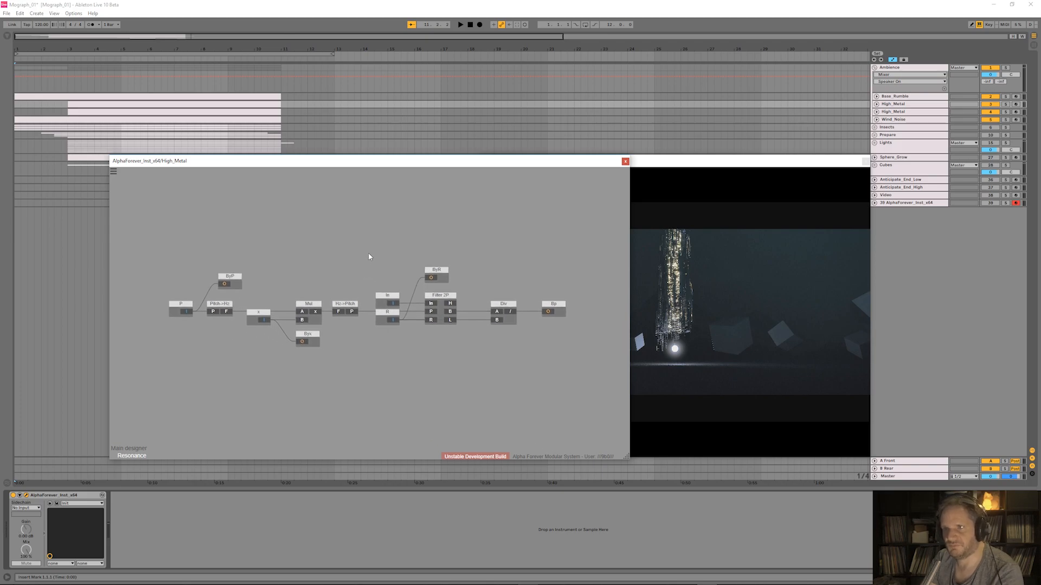
double_click(363, 254)
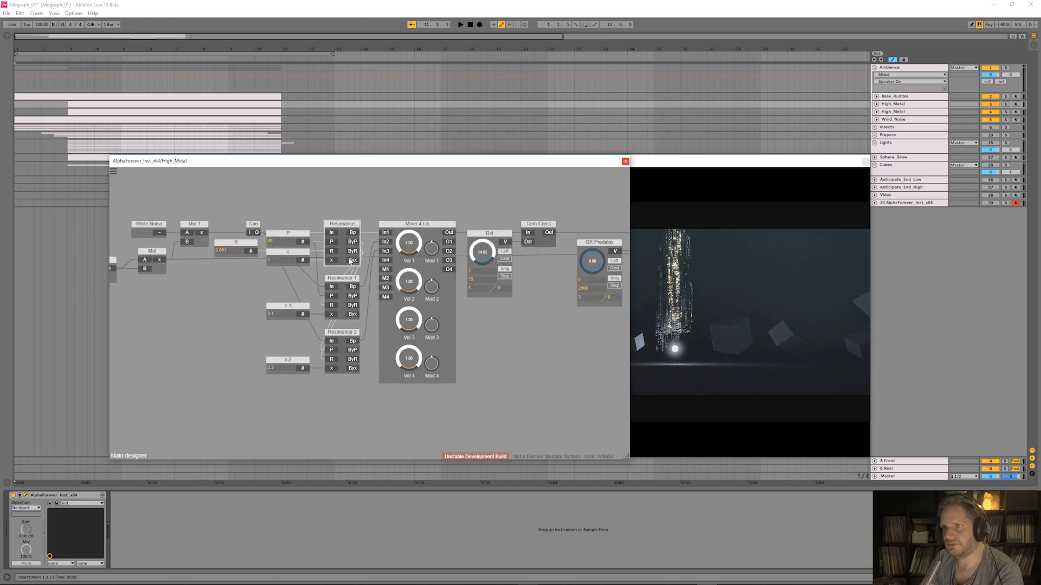
drag(252, 292, 274, 295)
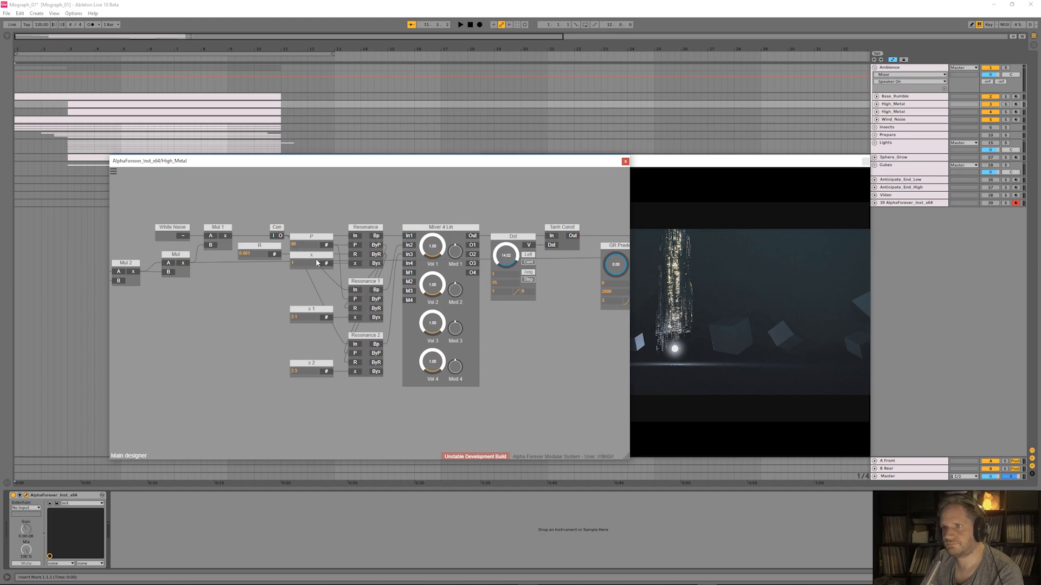
- Look inside the first Resonance module to examine its pitch conversion, Mul, Filter 2P and Div chain, and return to the main designer
double_click(363, 260)
double_click(295, 269)
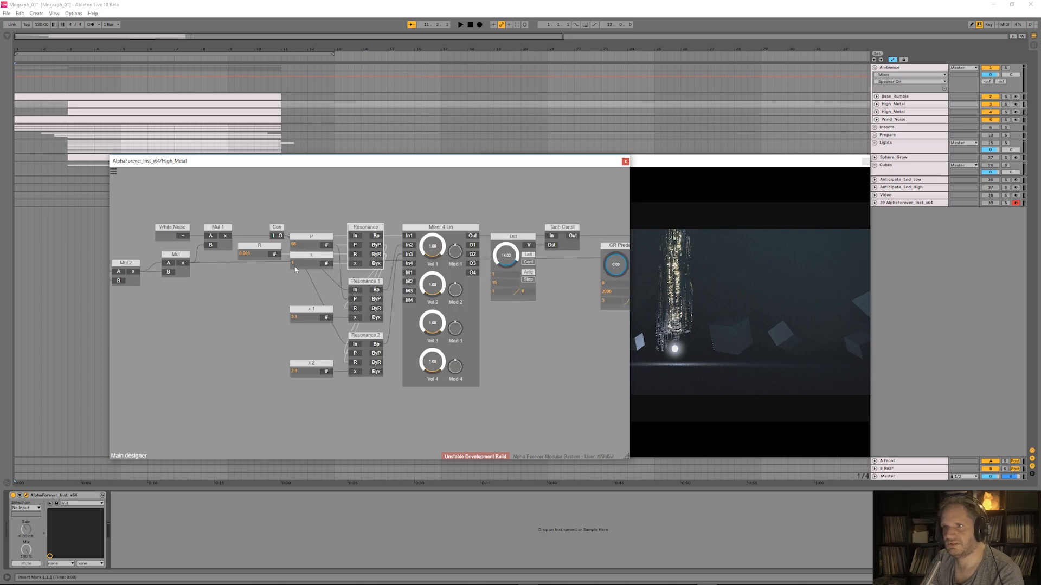
double_click(366, 265)
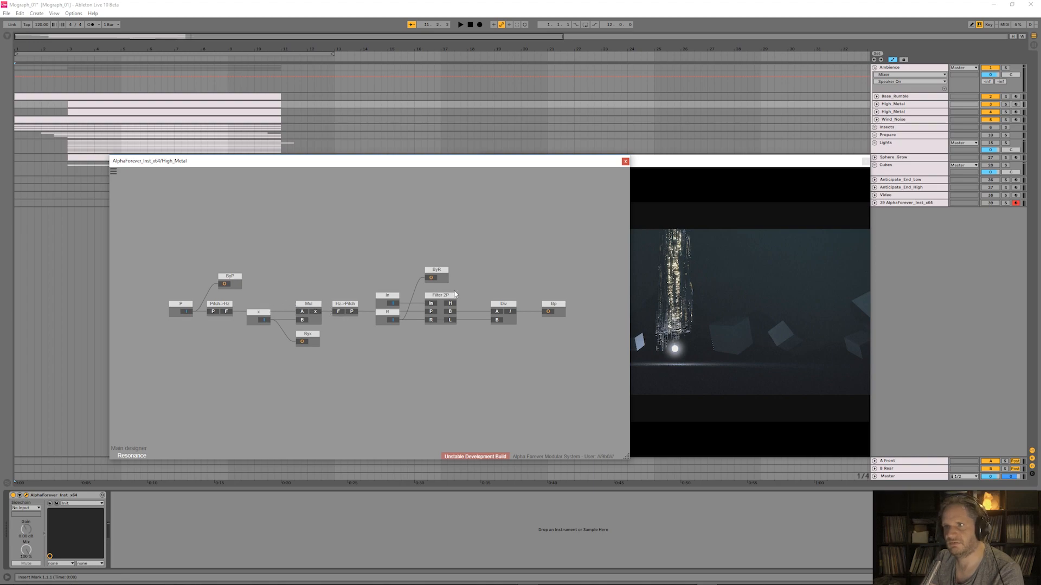
click(226, 313)
click(350, 305)
click(441, 315)
mouse_move(440, 278)
mouse_down()
mouse_move(440, 313)
mouse_move(440, 283)
mouse_up()
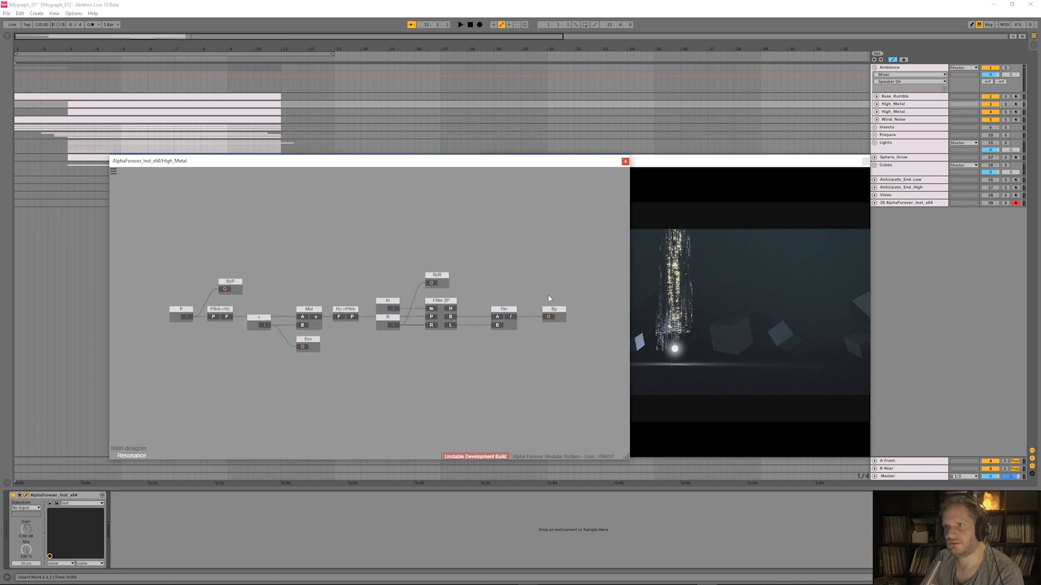
drag(483, 297, 592, 351)
click(470, 253)
double_click(355, 233)
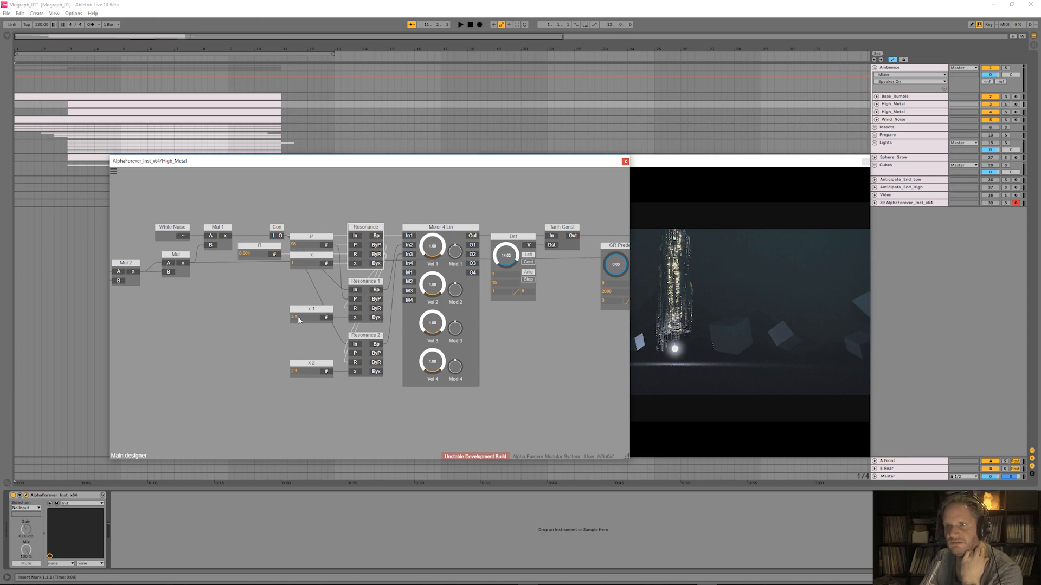
- Trace the signal from the resonators through Mixer 4 Lin and Dst, and look inside the Tanh Const module
drag(245, 304, 282, 311)
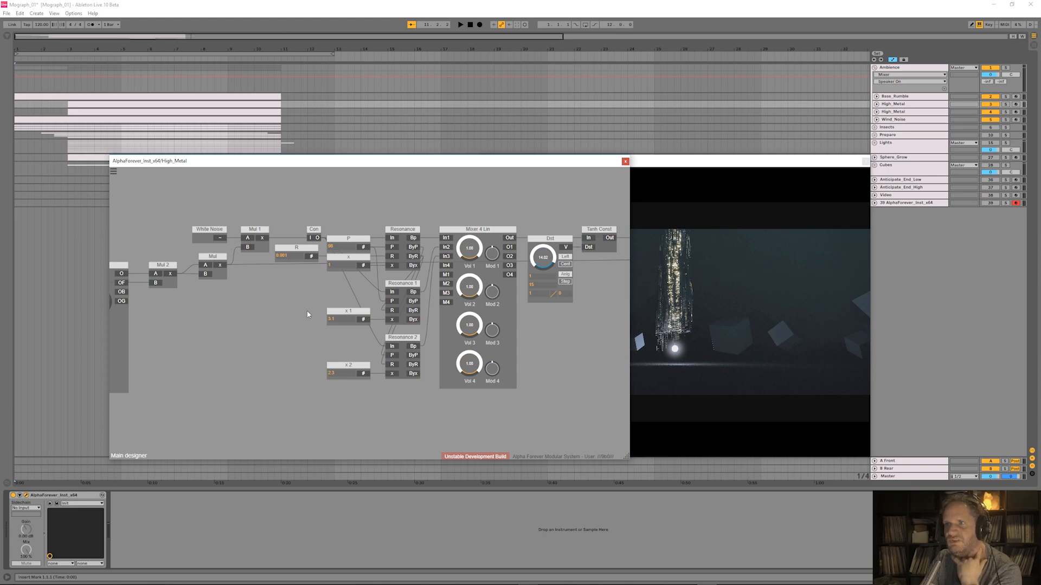
drag(317, 311, 213, 316)
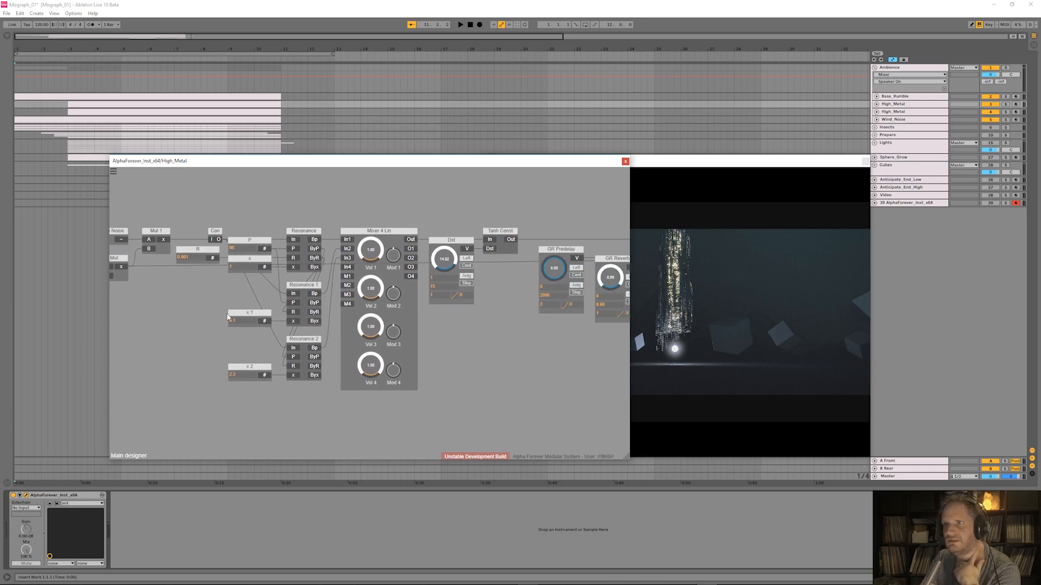
drag(471, 238, 387, 258)
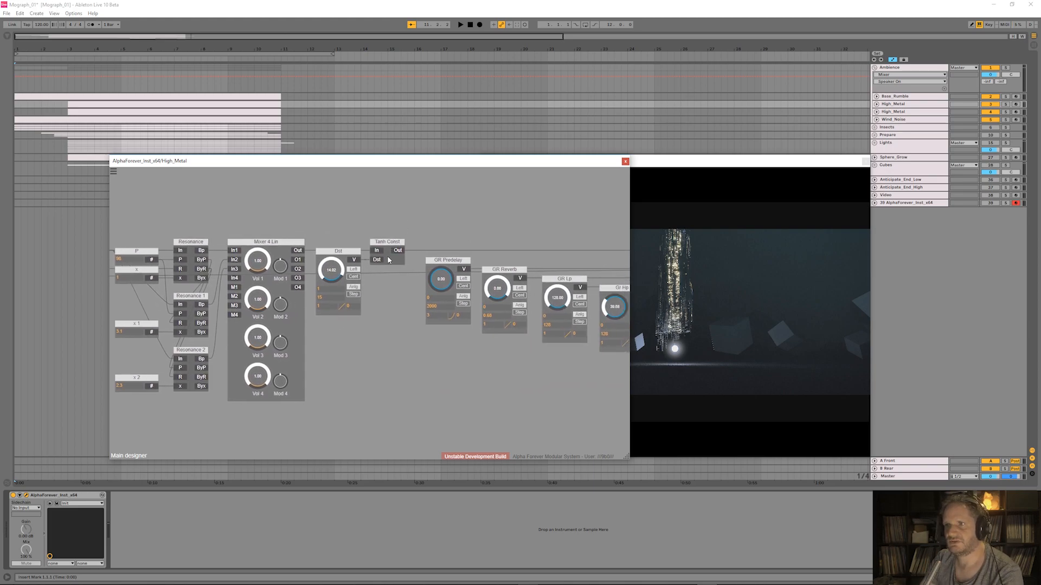
double_click(387, 258)
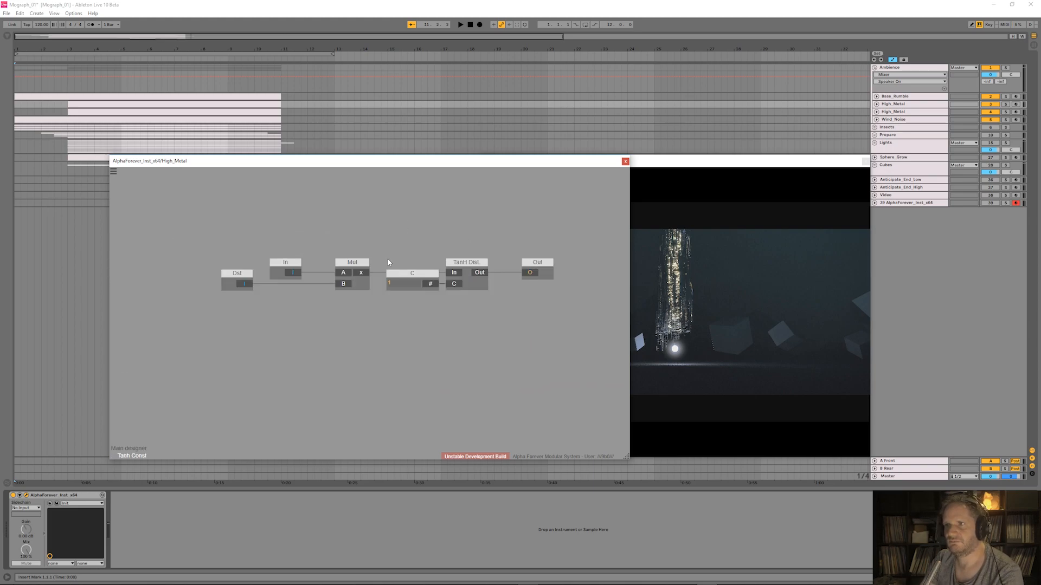
double_click(429, 239)
- Examine the GR Predelay, Reverb, Lp, Hp and Dry/Wet controls feeding Griesinger, and the Gain Lin stage before the outputs
drag(414, 219, 348, 217)
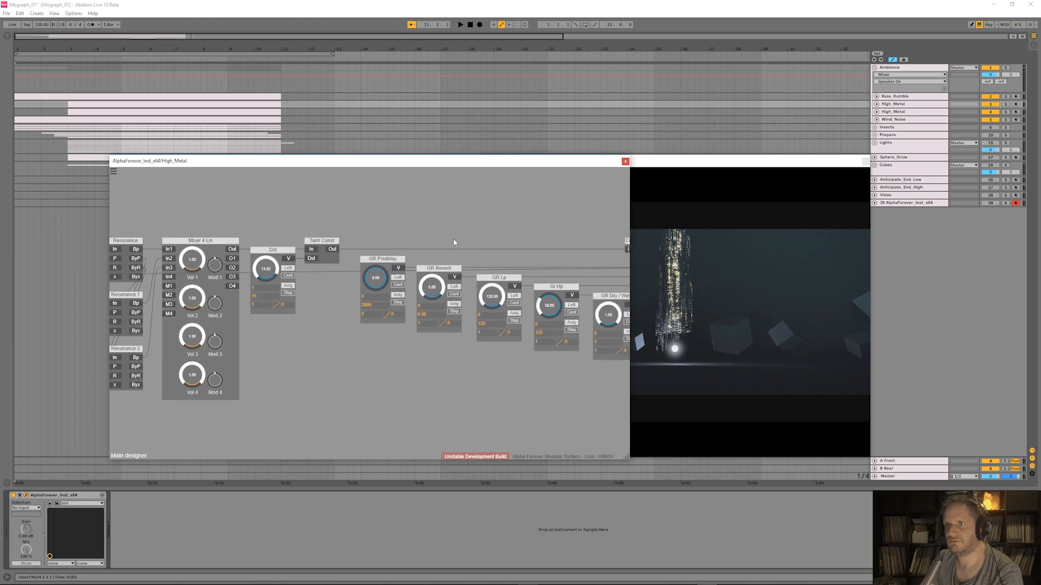
drag(455, 242, 331, 243)
click(481, 249)
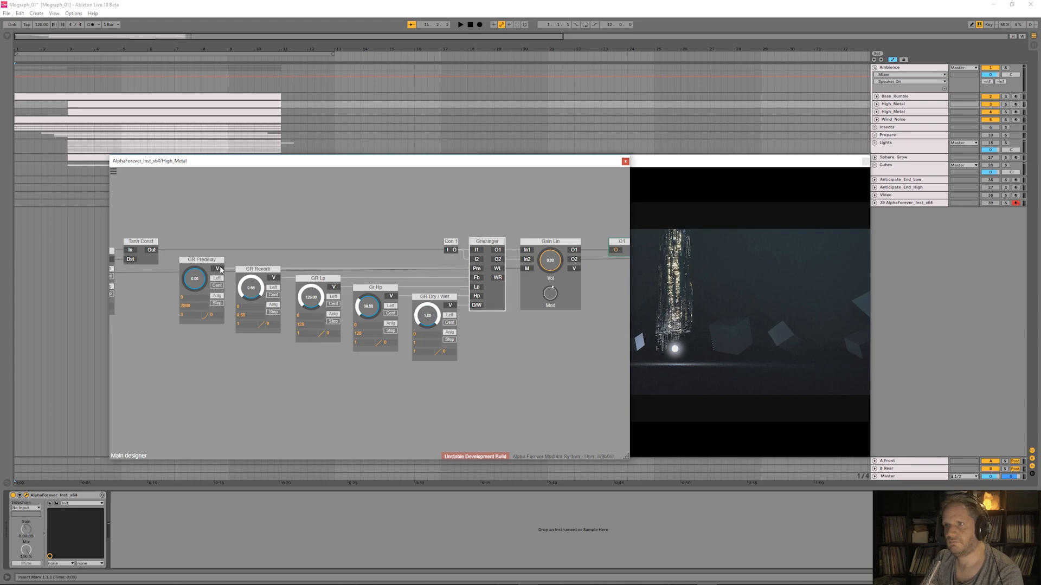
click(350, 240)
scroll(585, 240, down, 1)
drag(554, 212, 393, 216)
- Move Gain Lin and the outputs farther from Griesinger and insert a Con module in the gap between Griesinger and Gain Lin
drag(525, 232, 364, 327)
drag(382, 239, 566, 304)
drag(441, 254, 485, 255)
click(462, 231)
right_click(469, 269)
mouse_move(526, 293)
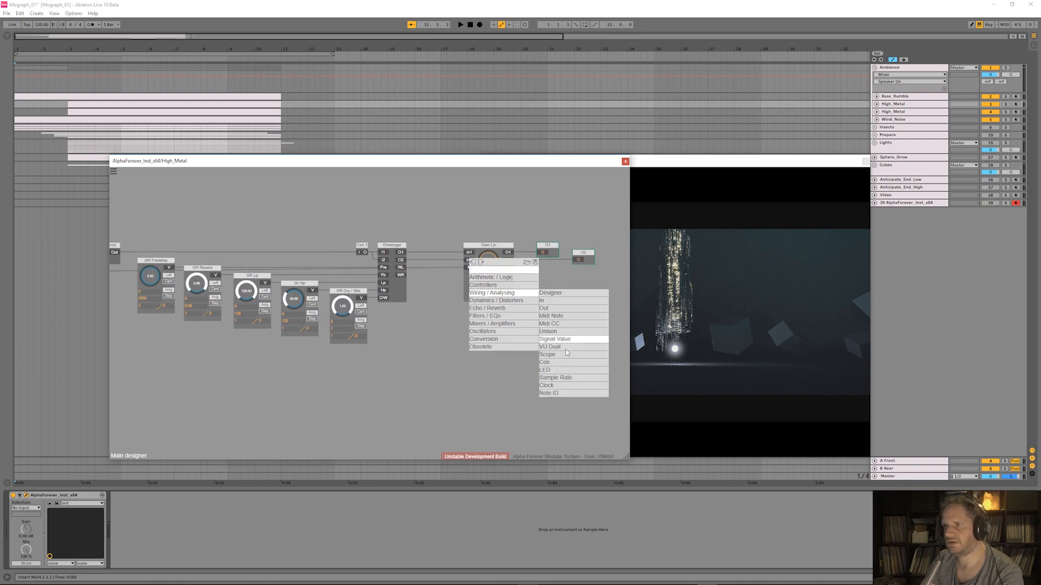
click(548, 352)
drag(426, 260, 420, 268)
drag(450, 228, 461, 246)
- Copy all modules of the High_Metal patch into the AlphaForever_Inst_x64 patch of track 39
drag(344, 221, 472, 221)
scroll(472, 221, down, 2)
drag(396, 204, 513, 208)
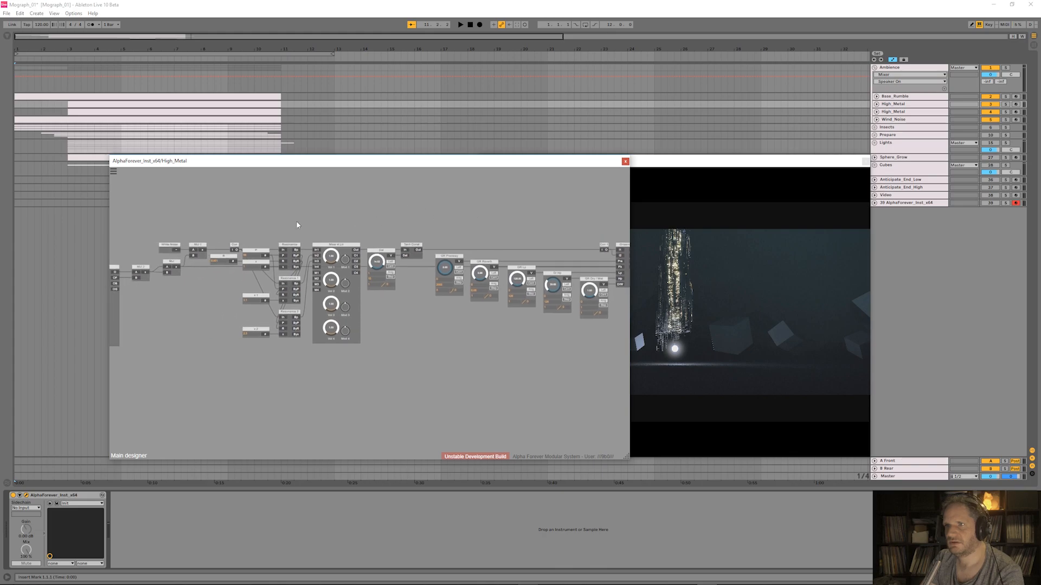
scroll(420, 338, down, 2)
drag(420, 338, 455, 339)
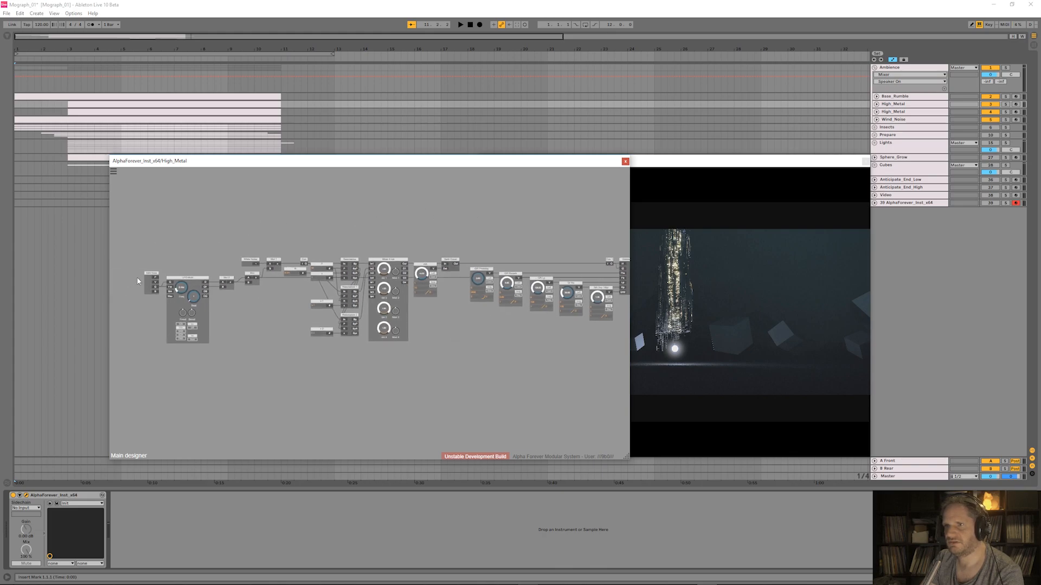
scroll(396, 217, down, 2)
drag(439, 213, 411, 223)
scroll(417, 222, down, 1)
key(ctrl+a)
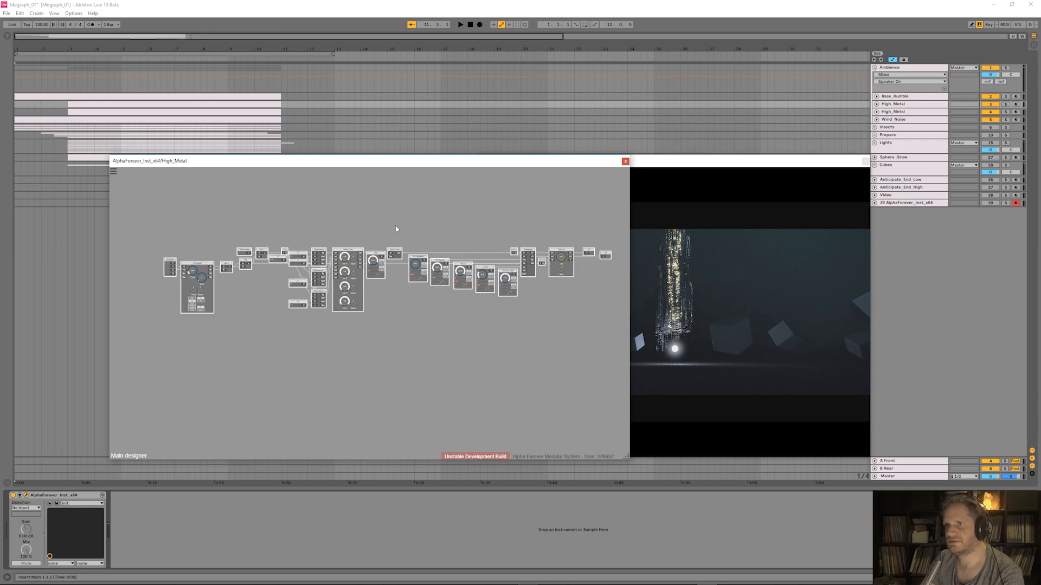
click(901, 204)
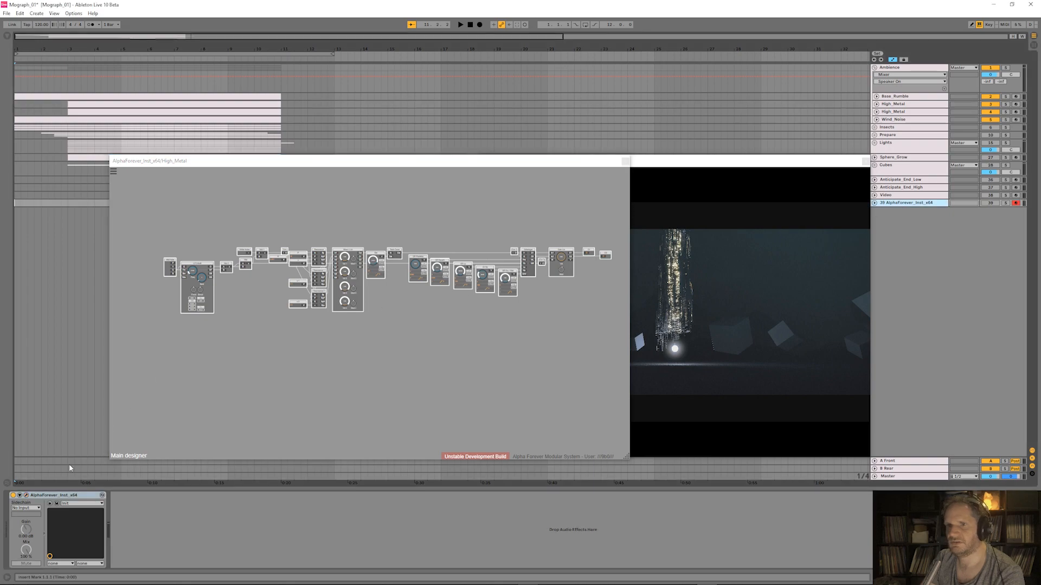
click(26, 495)
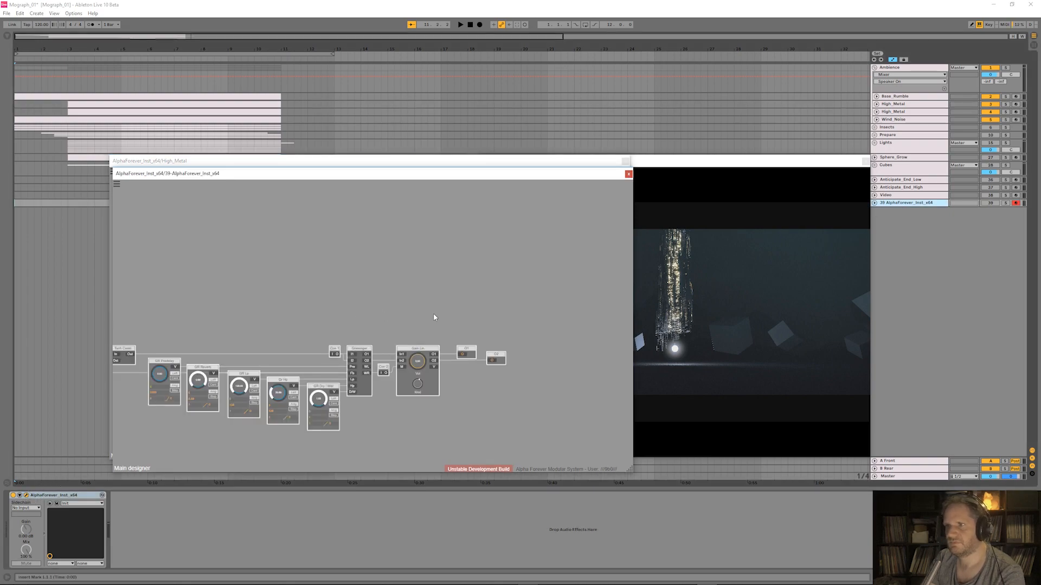
- Move all the pasted modules into a new Designer module named Metal
key(Delete)
right_click(319, 264)
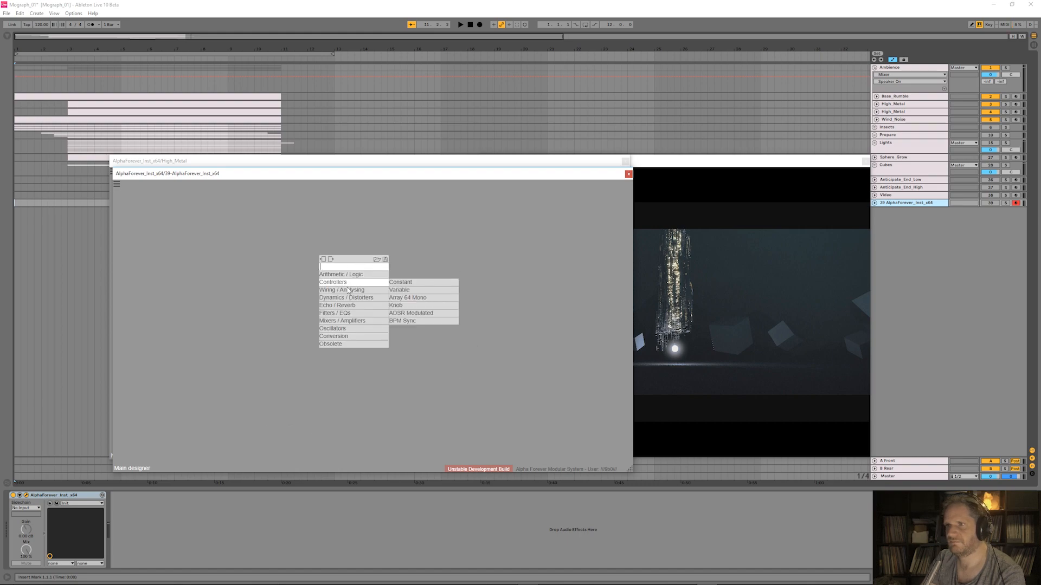
click(337, 268)
double_click(332, 265)
text(Metal)
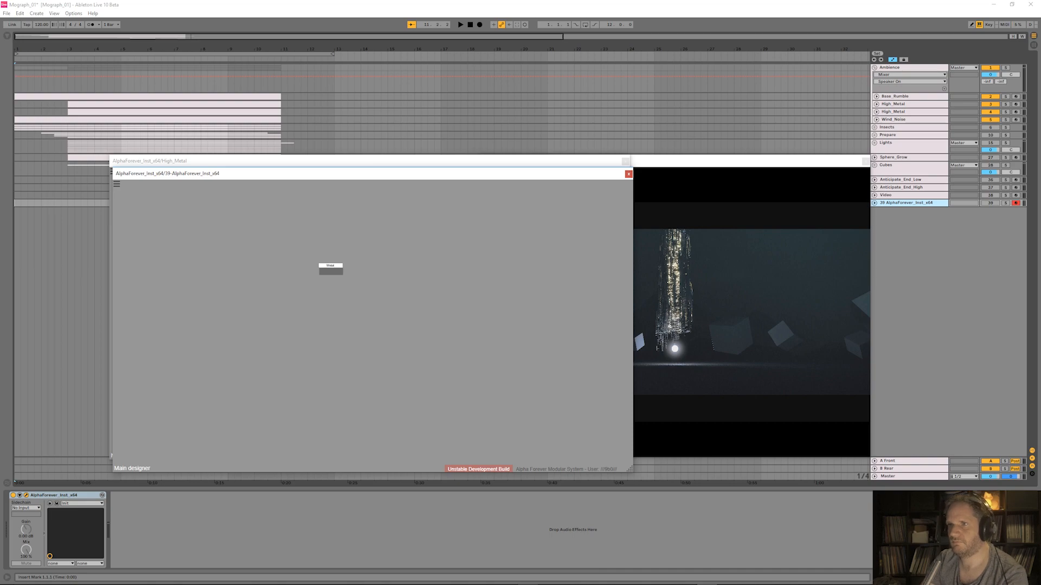
scroll(325, 262, up, 4)
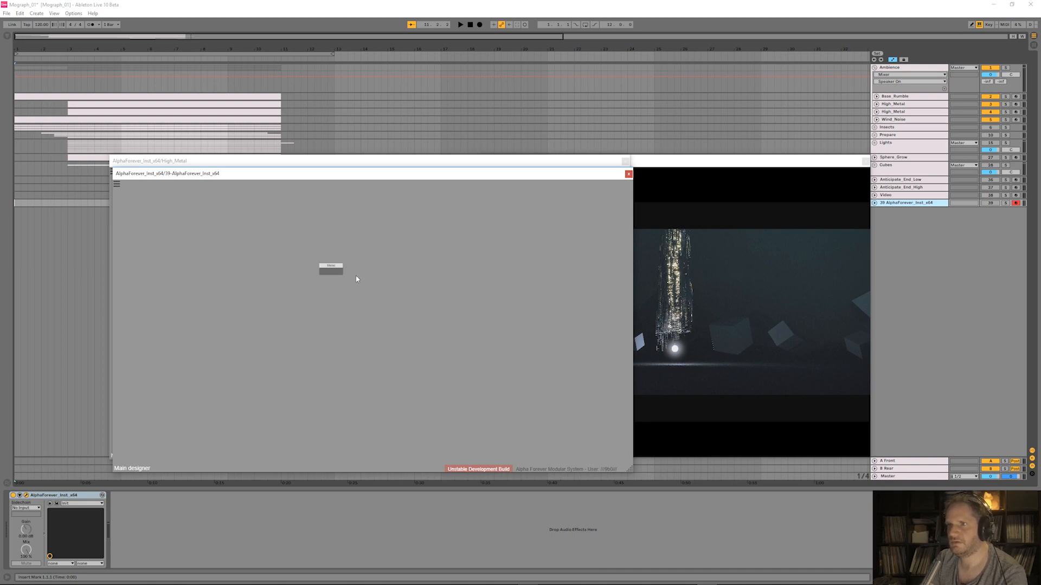
double_click(320, 266)
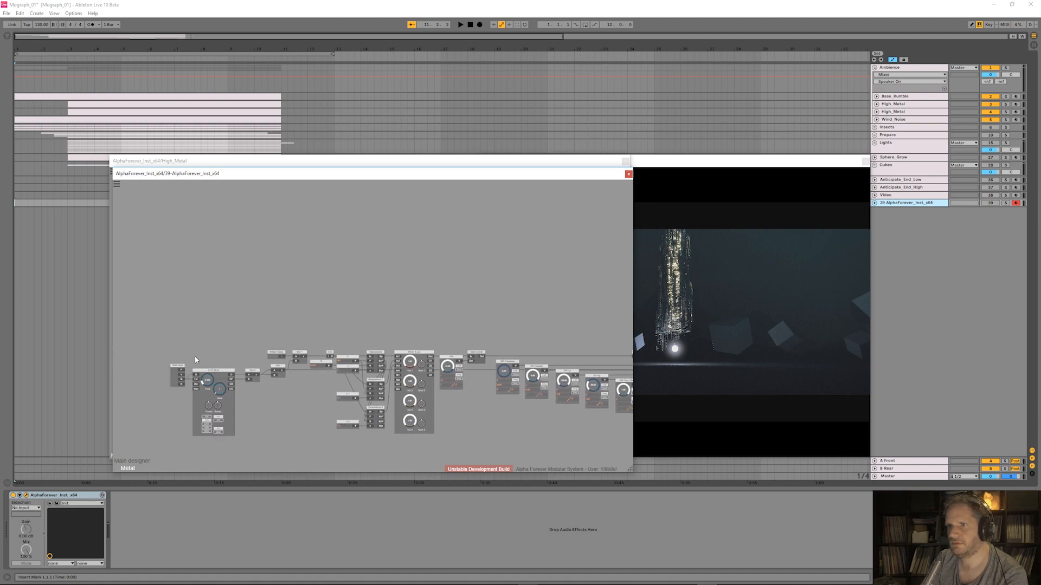
- Insert a Con module between Midi Note and LFO Multi inside Metal, and delete the Midi Note module
click(180, 369)
drag(182, 369, 146, 368)
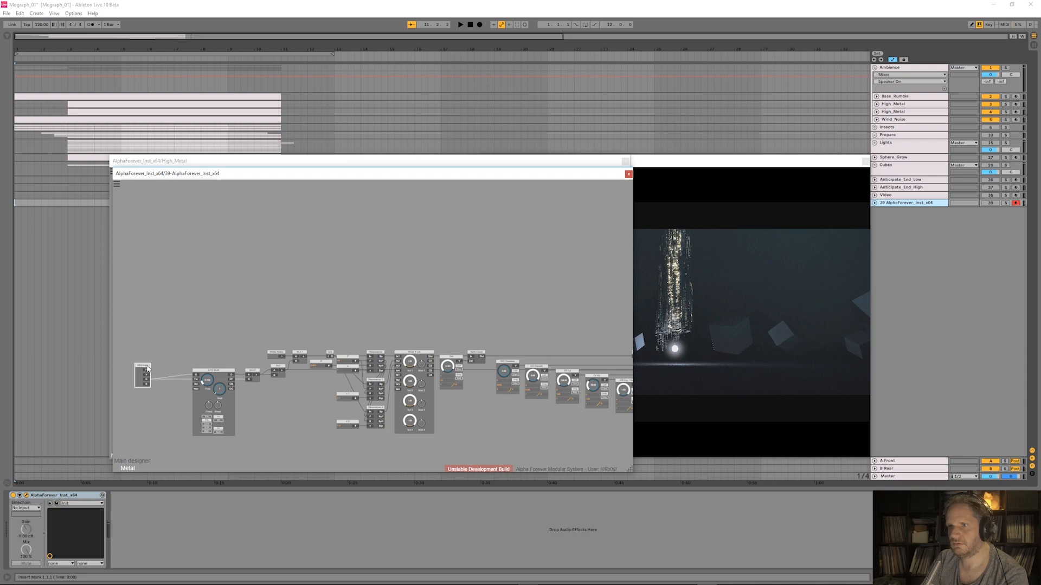
right_click(148, 385)
mouse_move(179, 407)
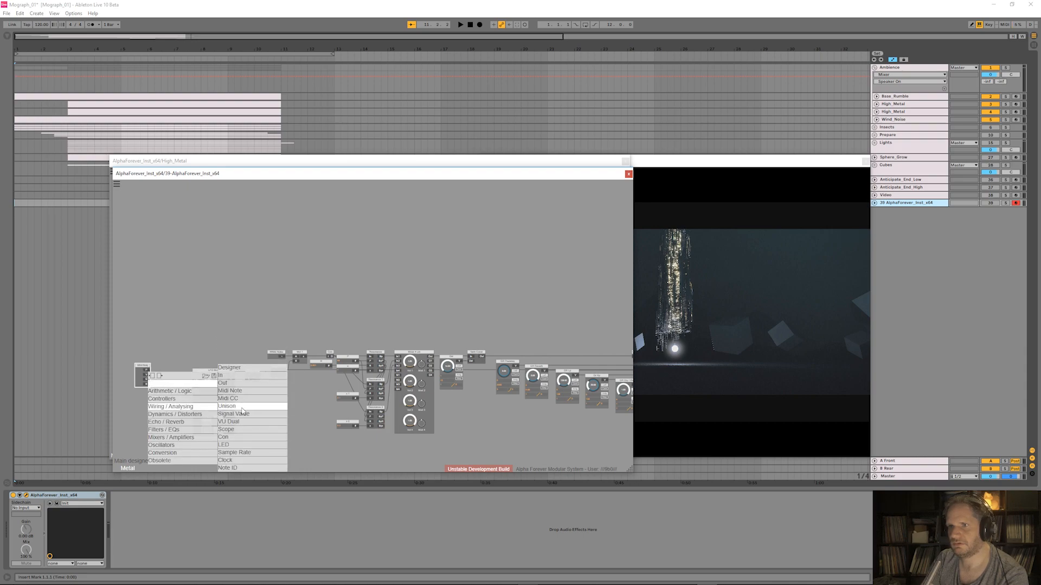
click(234, 438)
drag(173, 378, 180, 378)
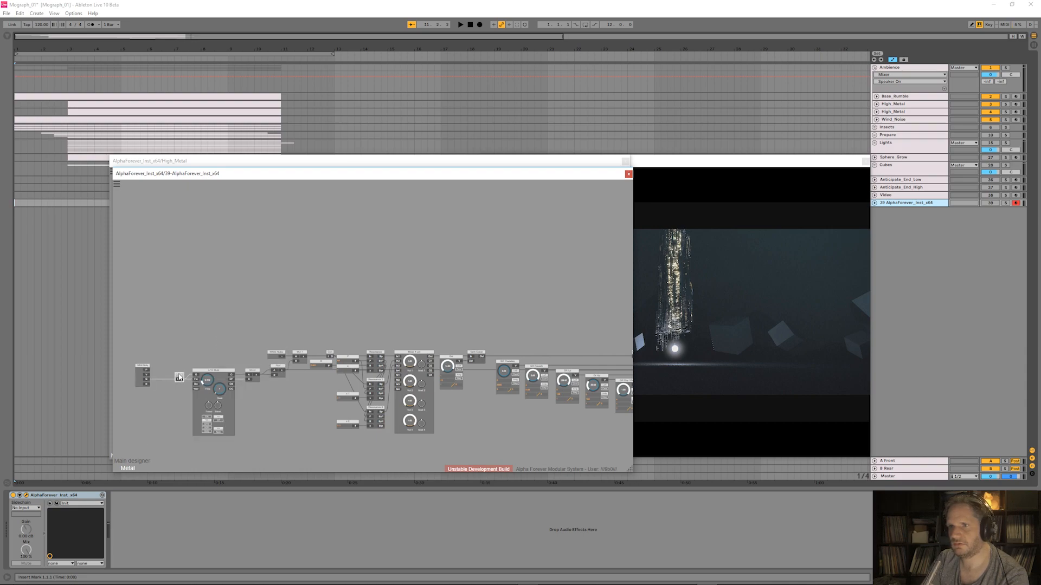
click(143, 371)
key(Delete)
- Delete the LFO Multi, Mul 2 and Mul modules from the Metal designer
scroll(158, 364, up, 3)
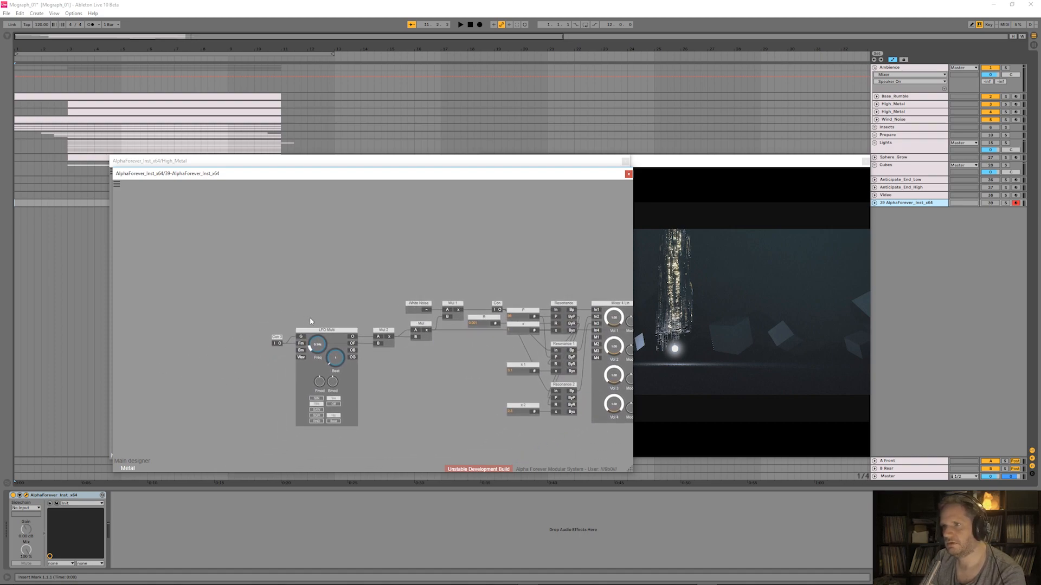
drag(317, 340, 435, 461)
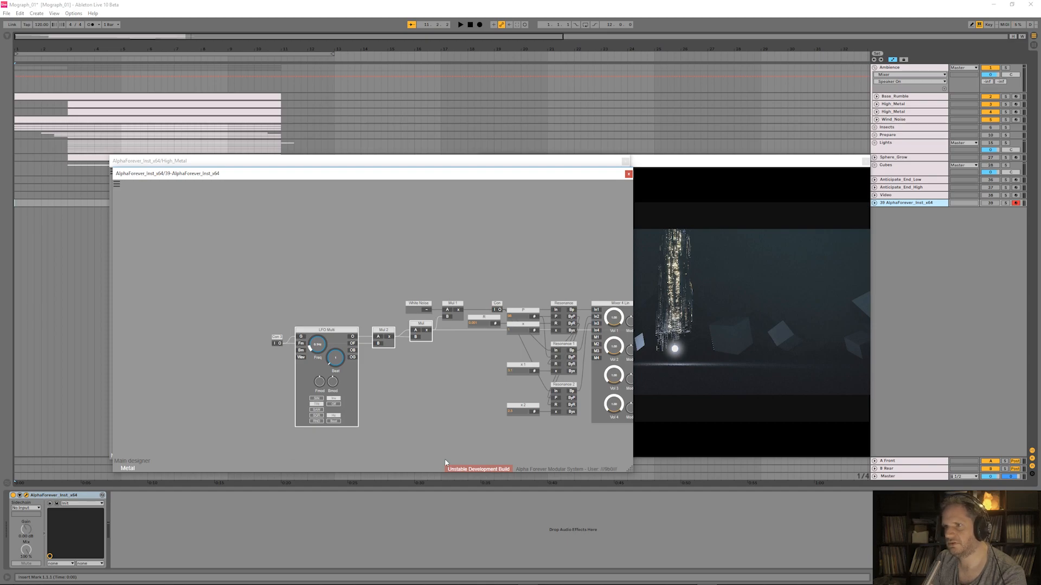
key(Delete)
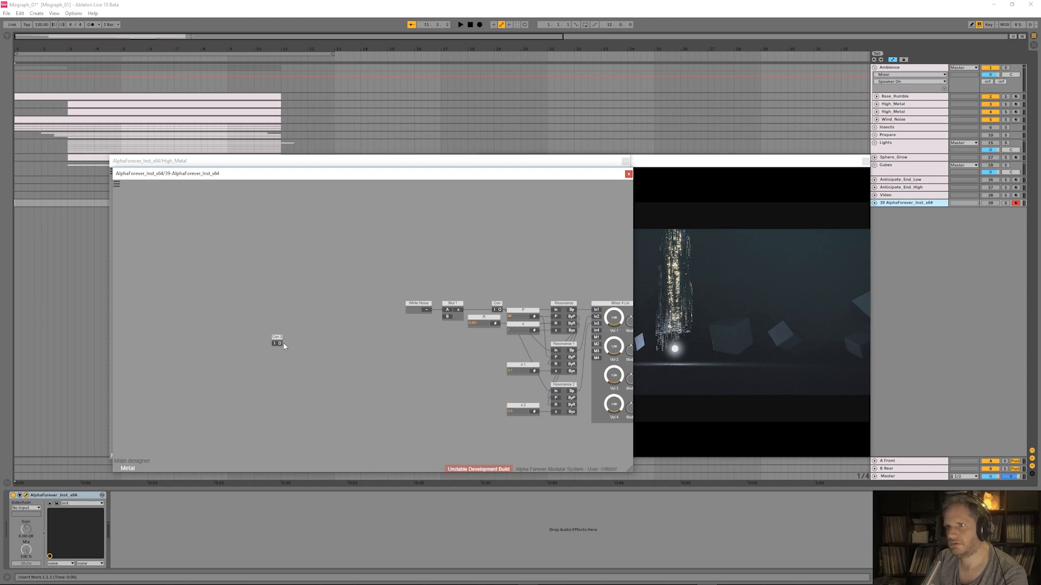
- Connect the Con module to input B of Mul 1, placing it beside White Noise, and feed it from an input module named V
drag(331, 340, 447, 317)
drag(281, 334, 395, 307)
drag(390, 318, 356, 314)
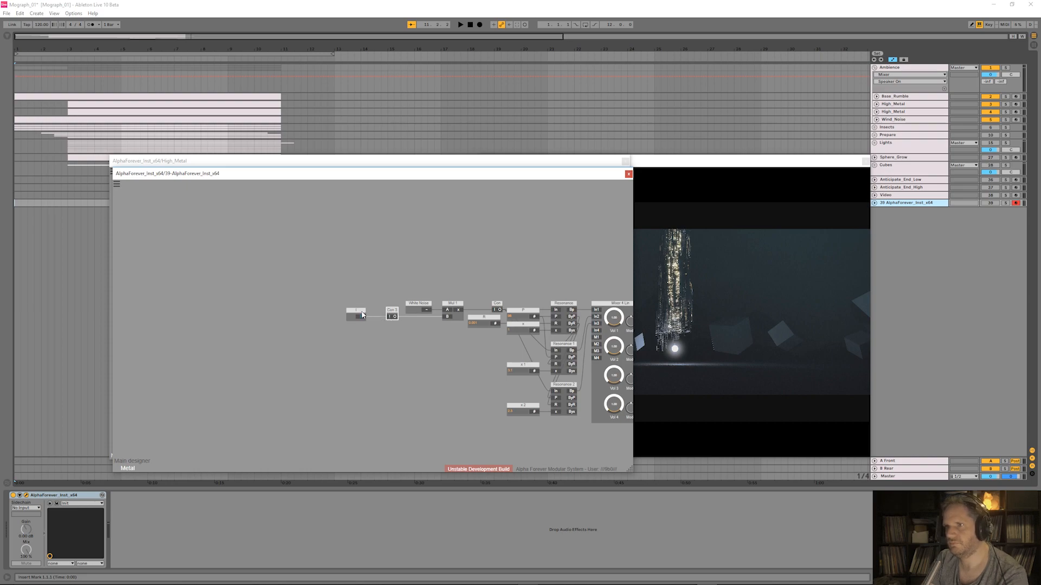
key(Return)
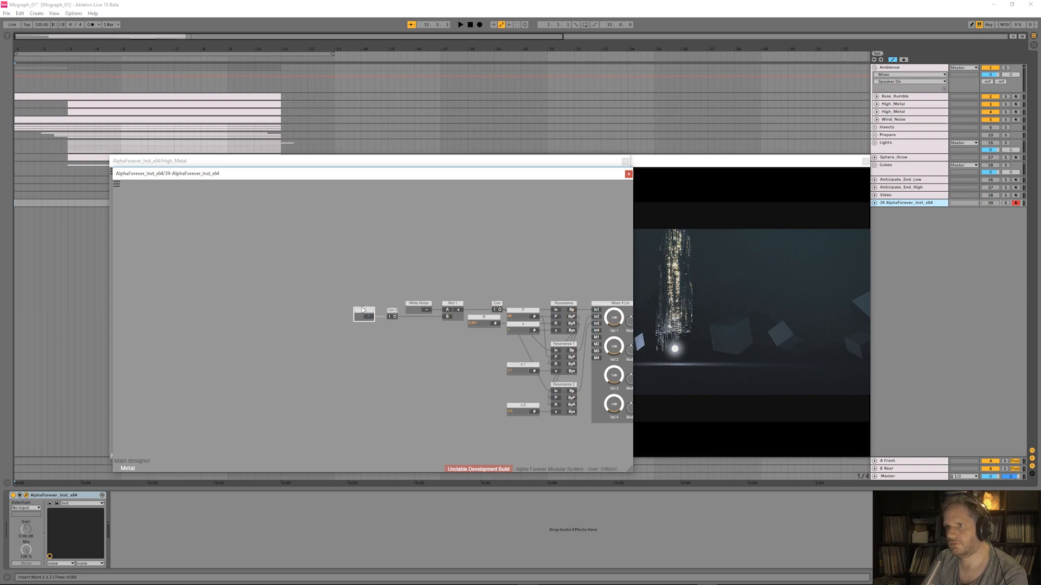
- Delete the Gain Lin module and the Con module in front of it at the end of the Metal chain
scroll(317, 310, down, 3)
drag(512, 388, 323, 390)
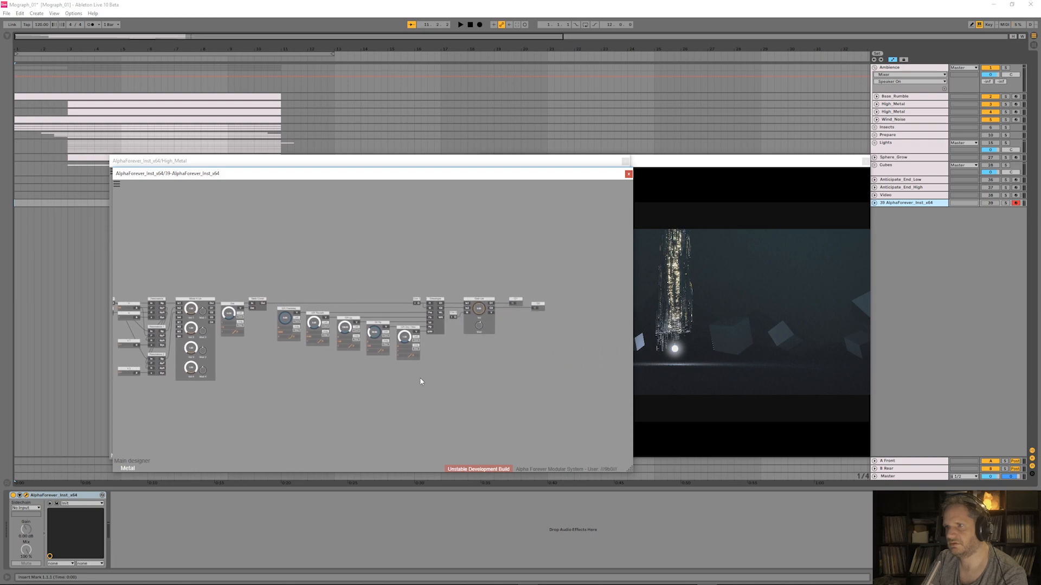
drag(453, 317, 457, 306)
scroll(493, 284, up, 2)
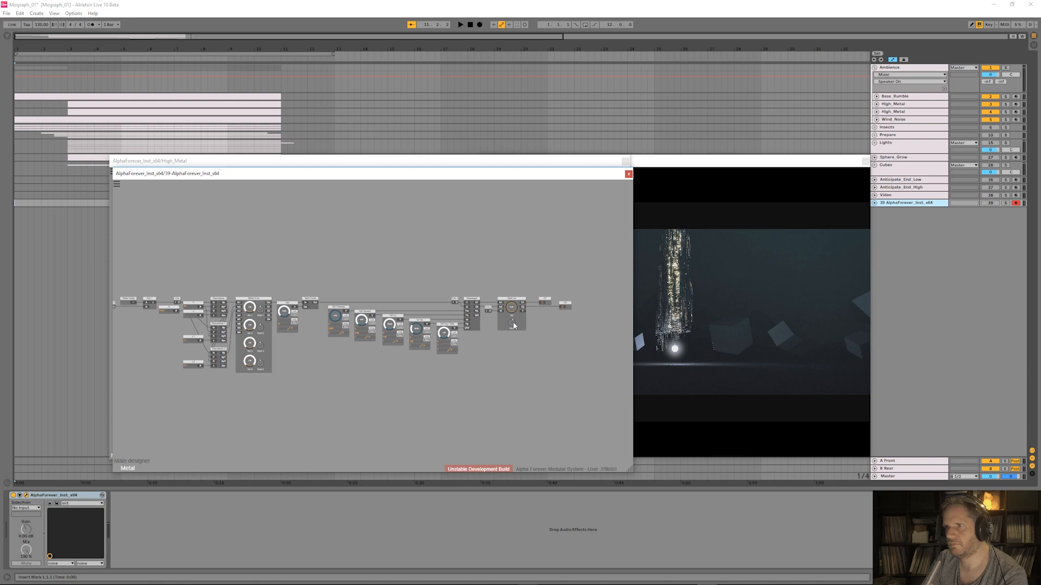
drag(480, 292, 539, 353)
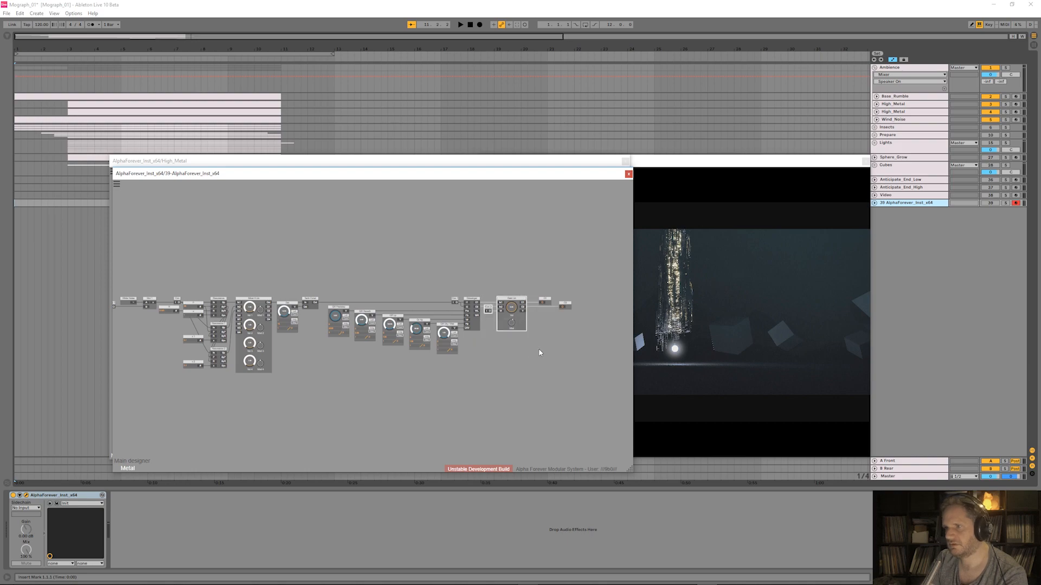
key(Delete)
- Wire the Griesinger outputs to the O1 and O2 output modules, return to the main designer and reposition the Metal module
scroll(541, 347, up, 2)
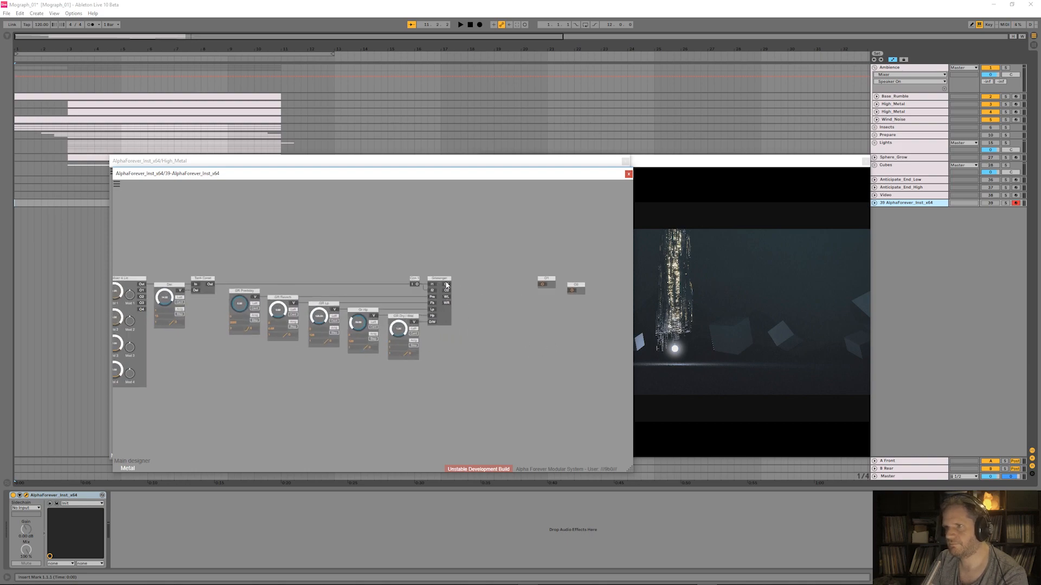
mouse_move(446, 284)
mouse_down()
mouse_move(542, 284)
mouse_move(453, 293)
mouse_up()
drag(521, 274, 417, 240)
key(Escape)
drag(320, 254, 301, 258)
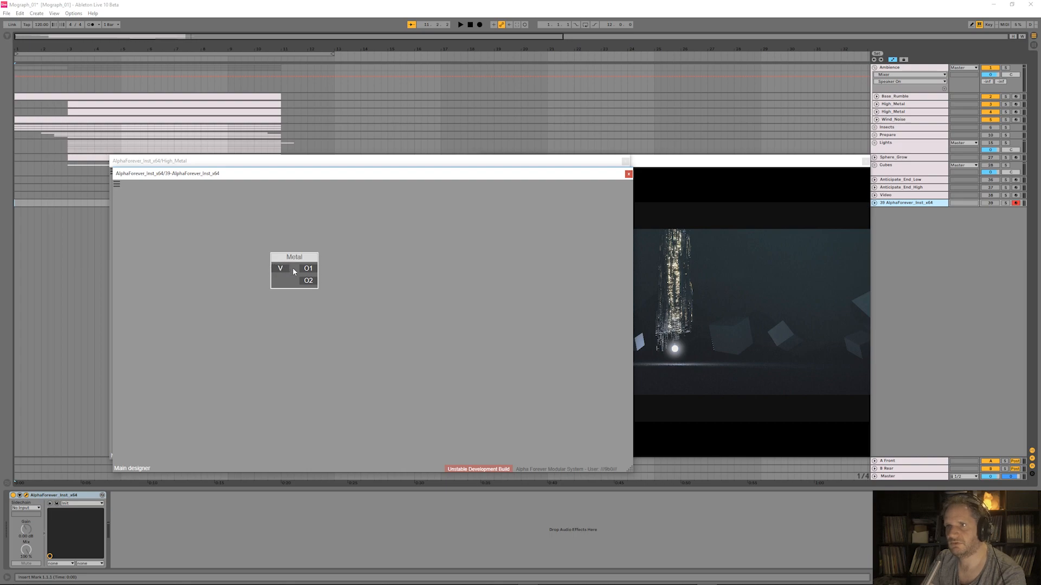
- Reopen the Metal designer and delete the Mul 1 module after White Noise
double_click(283, 269)
drag(508, 264, 402, 260)
drag(285, 253, 549, 256)
click(223, 272)
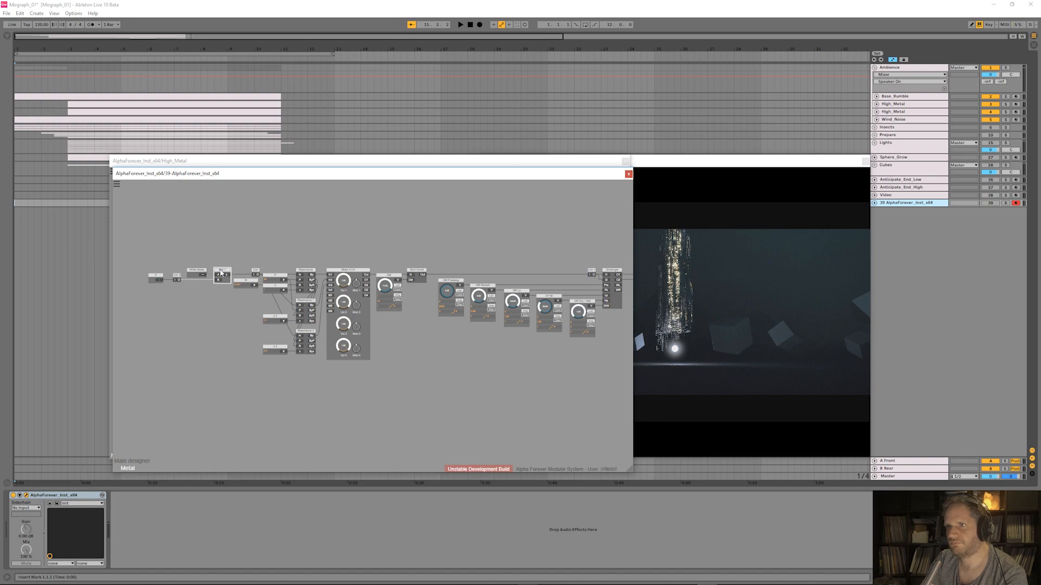
drag(221, 273, 212, 296)
key(Delete)
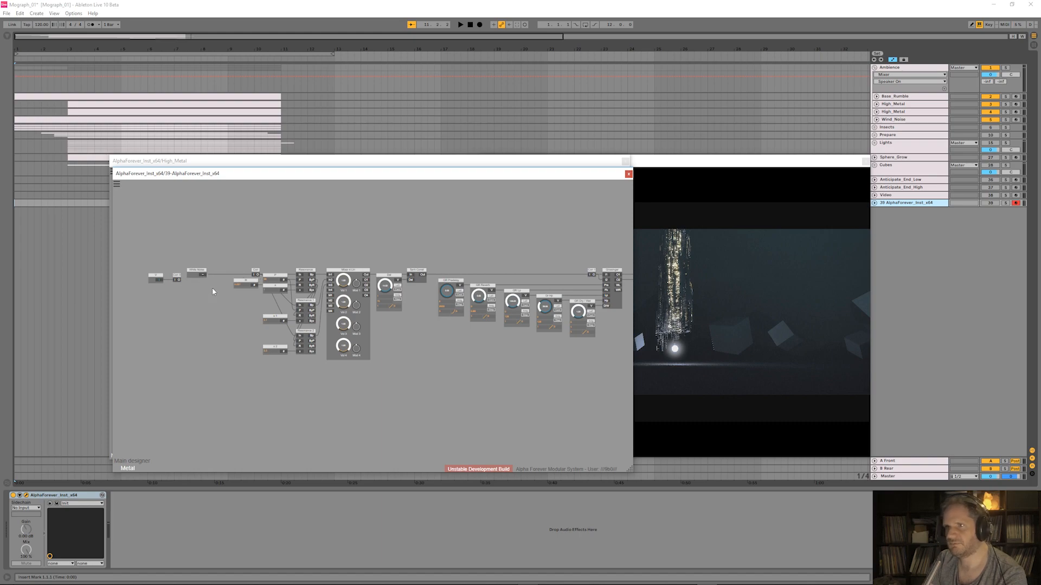
- Move the V input module and its Con 2 module from the start of the Metal chain to just above Griesinger
drag(135, 270, 617, 243)
drag(623, 222, 262, 226)
drag(288, 280, 346, 279)
scroll(264, 273, up, 2)
- Try inserting a Gain Lin module after Griesinger, feed it from the Griesinger outputs, and delete Griesinger
right_click(256, 284)
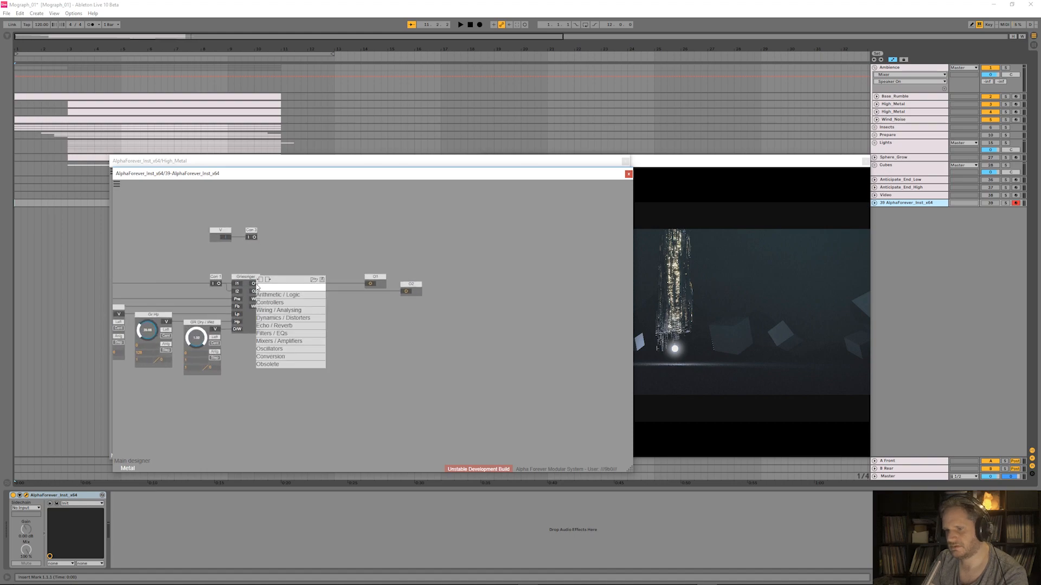
right_click(293, 262)
text(gain)
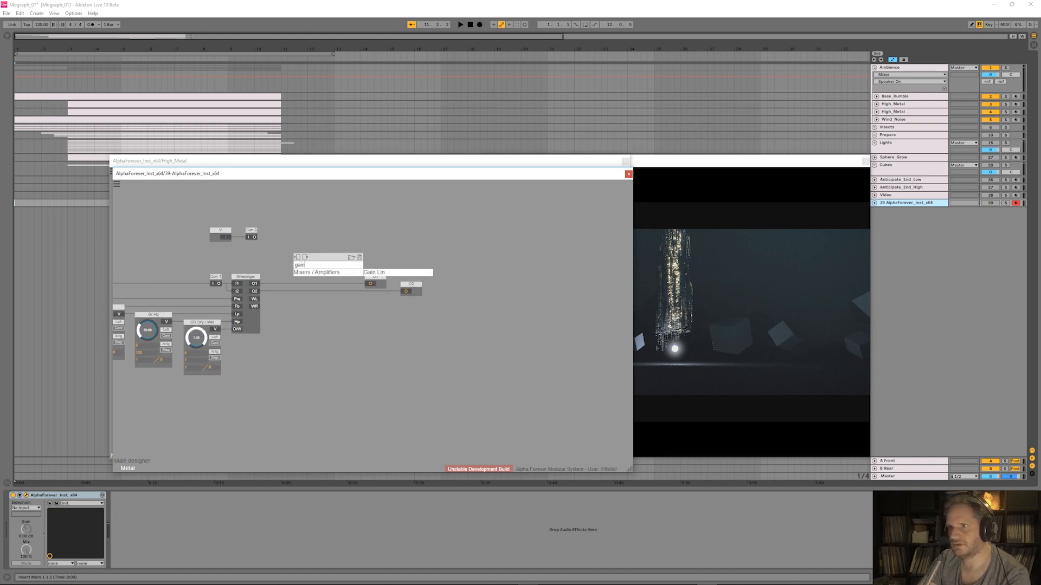
key(Return)
drag(255, 287, 302, 279)
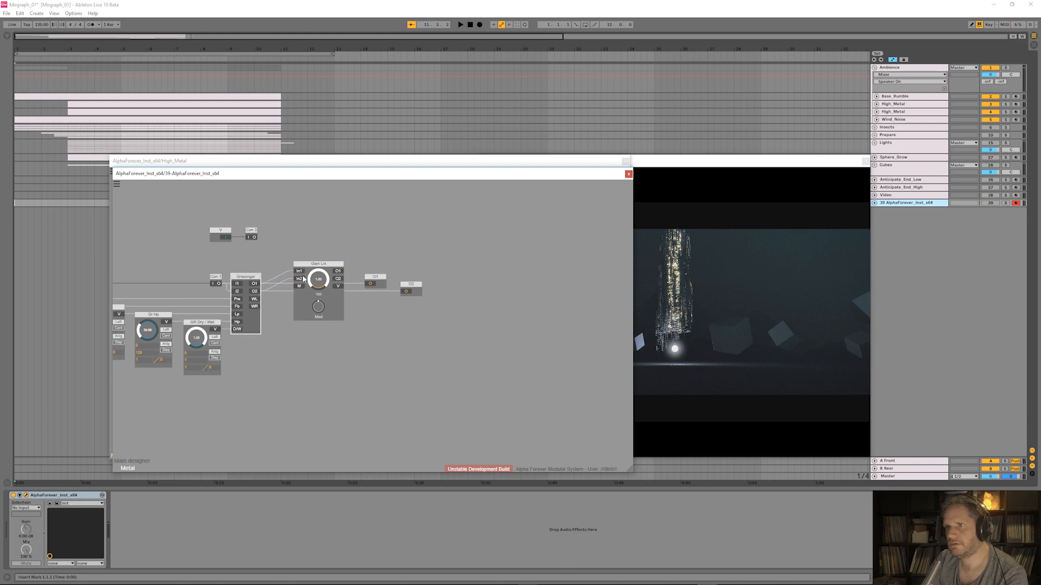
key(Delete)
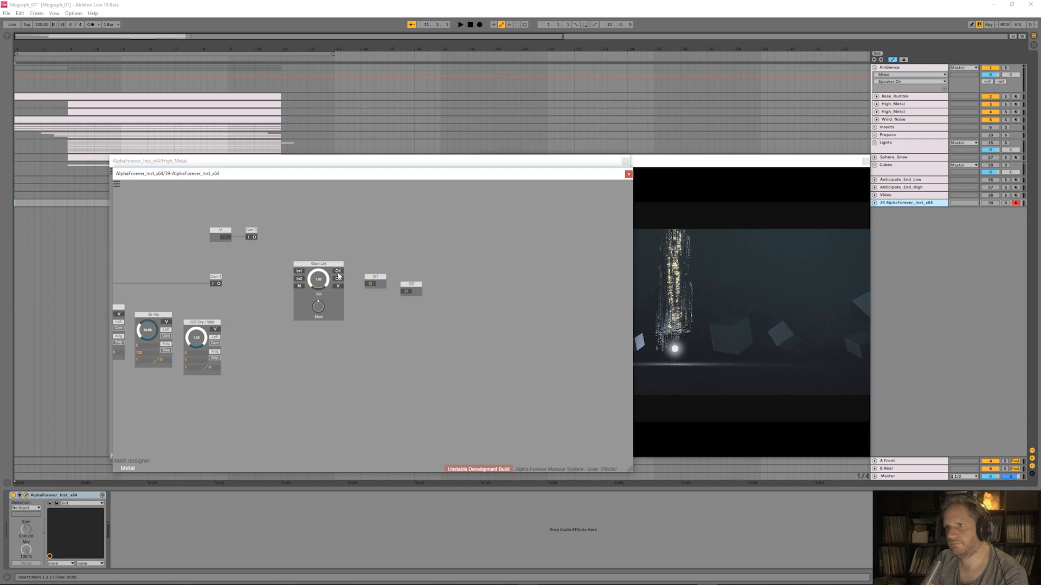
- Undo the Griesinger deletion along with the Gain Lin insertion and wiring
key(ctrl+z)
key(ctrl+z)
key(ctrl+z)
key(ctrl+z)
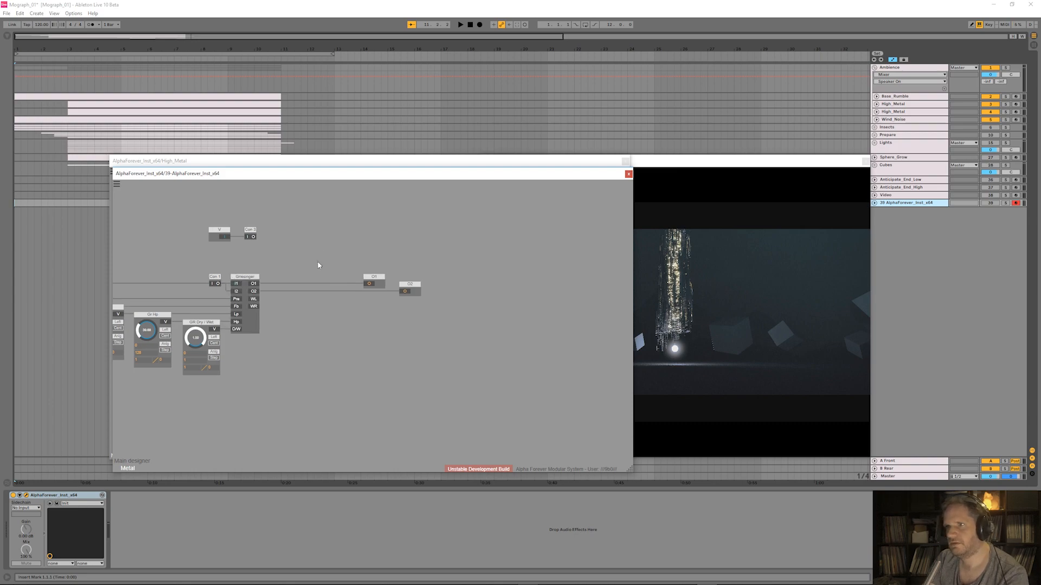
- Move the O1 and O2 output modules together closer to Griesinger
drag(332, 260, 475, 312)
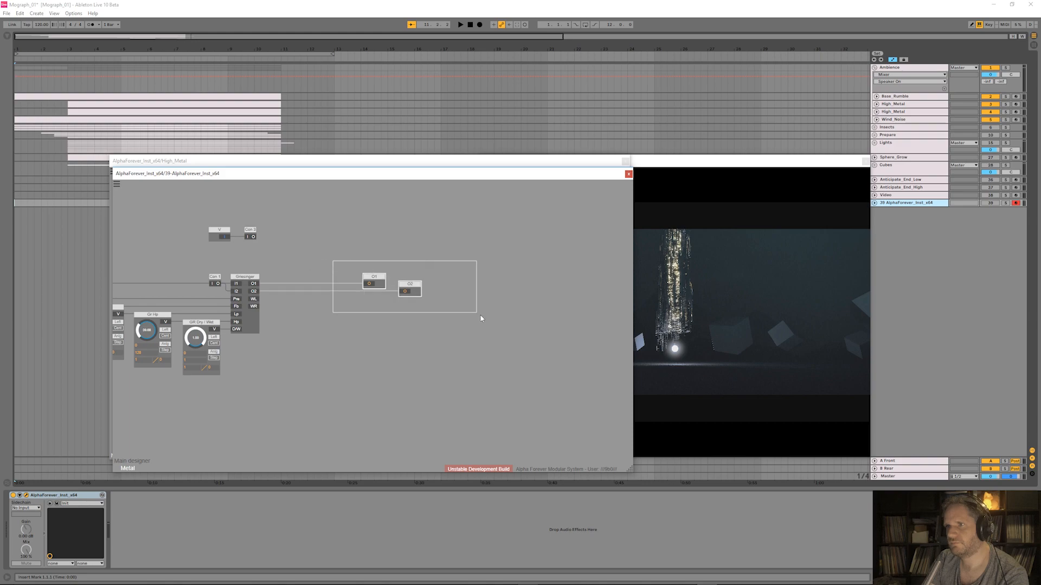
drag(381, 274, 666, 298)
scroll(531, 282, down, 2)
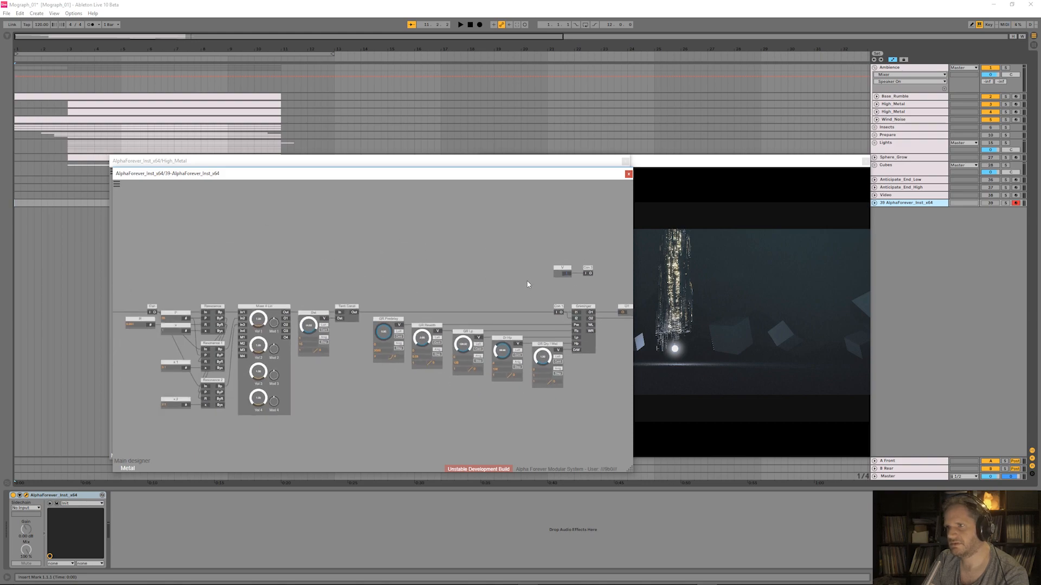
- Move the V and Con 2 modules back to the start of the chain, above White Noise
drag(429, 293, 458, 299)
scroll(457, 300, down, 1)
drag(543, 261, 133, 301)
scroll(151, 314, up, 1)
- Insert a Mul module after White Noise, feed it from White Noise and the V input, and delete Con 2
right_click(135, 321)
click(163, 329)
click(236, 329)
drag(192, 314, 156, 328)
click(162, 291)
key(Delete)
- Look over the complete Metal chain from White Noise to the outputs and return to the main designer
drag(170, 283, 342, 263)
scroll(387, 242, down, 2)
drag(594, 251, 322, 237)
drag(460, 249, 279, 242)
scroll(378, 229, down, 2)
drag(364, 220, 492, 259)
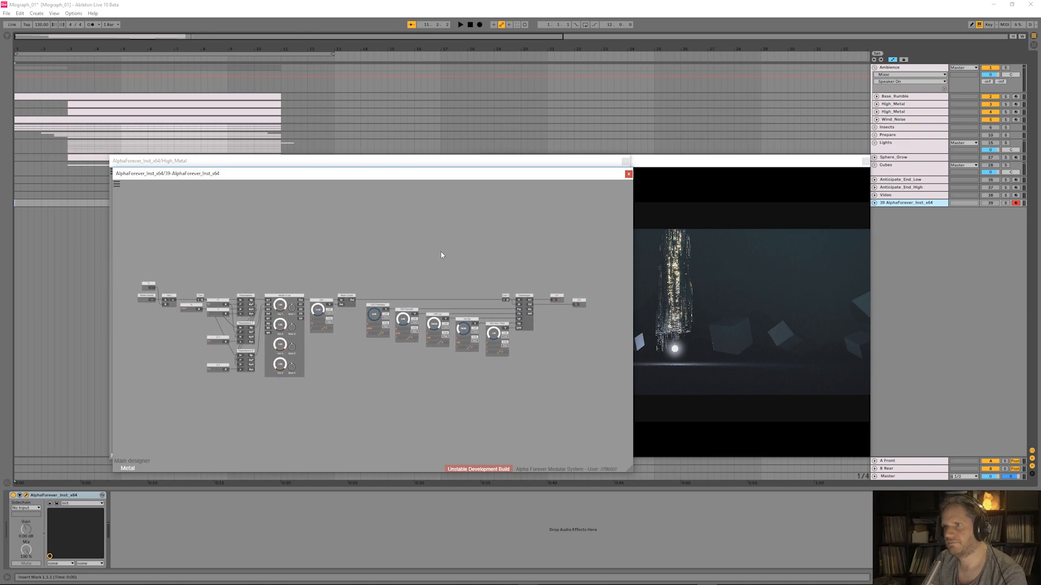
double_click(417, 256)
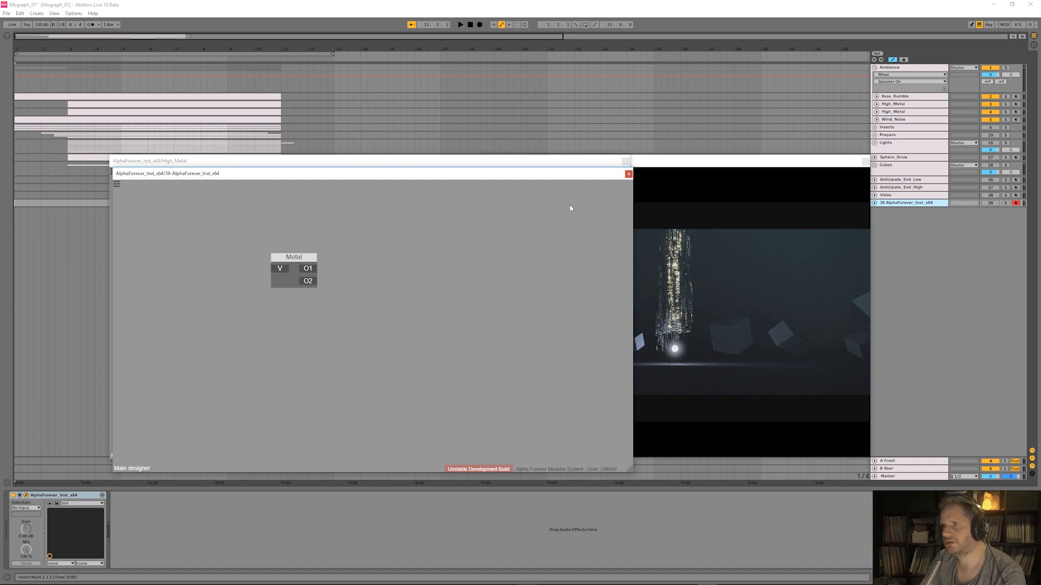
- Close the synth windows of the 39 AlphaForever_Inst_x64 track and the High_Metal track
click(26, 495)
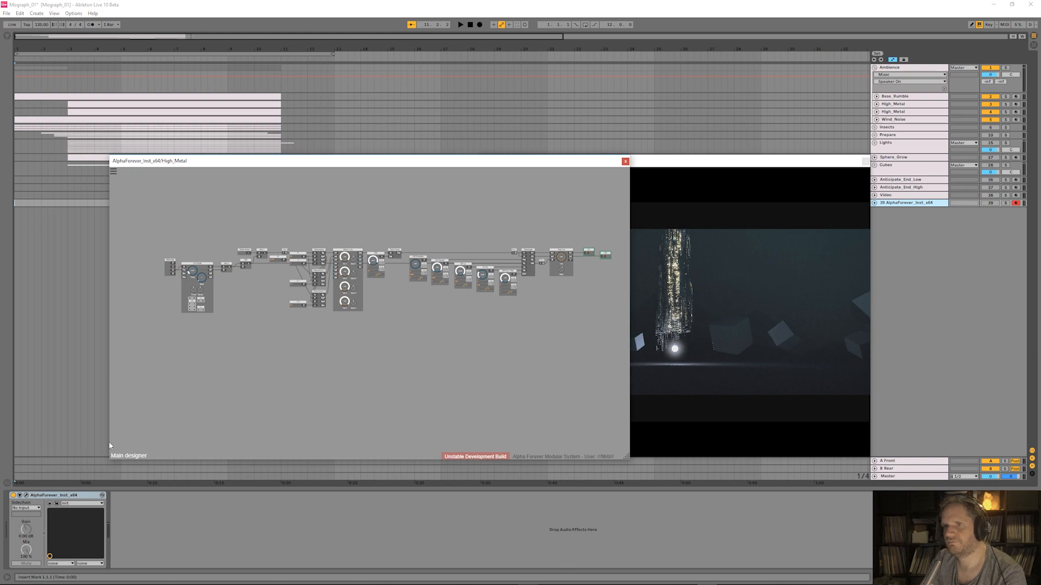
click(902, 106)
click(26, 495)
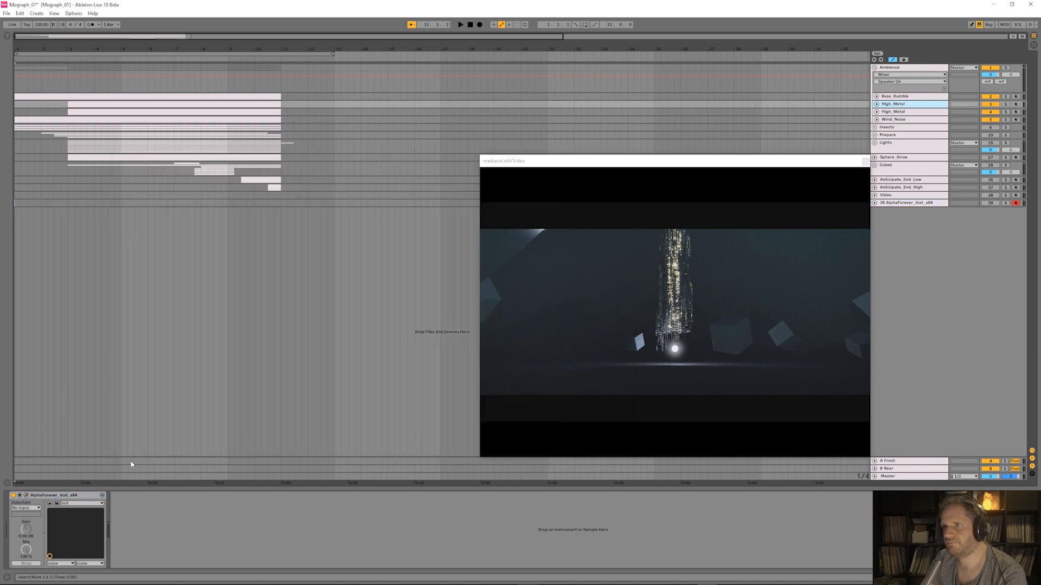
- Step through the second High_Metal and Wind_Noise tracks, and collapse the Ambience group
click(899, 112)
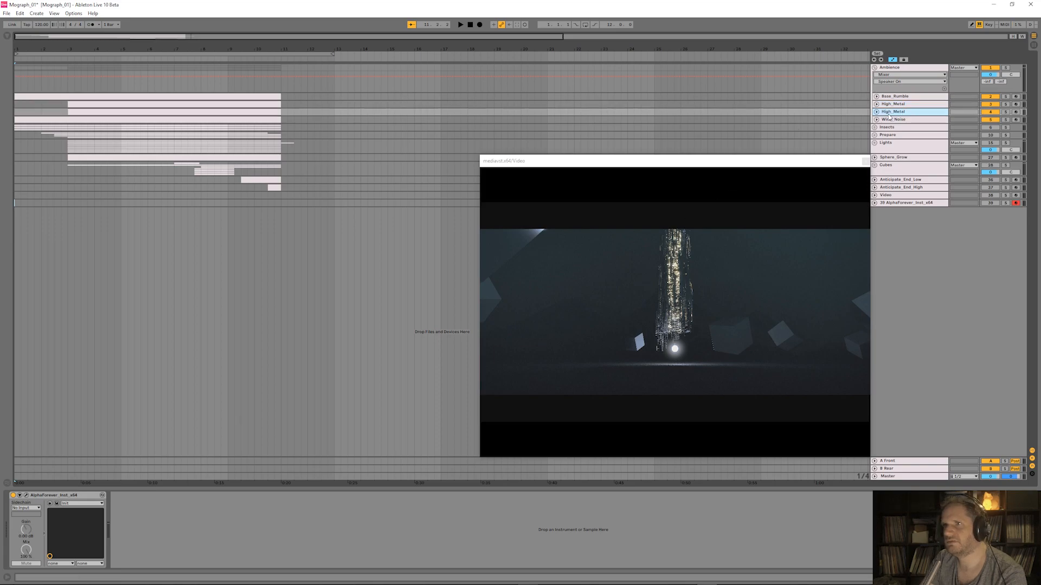
click(892, 120)
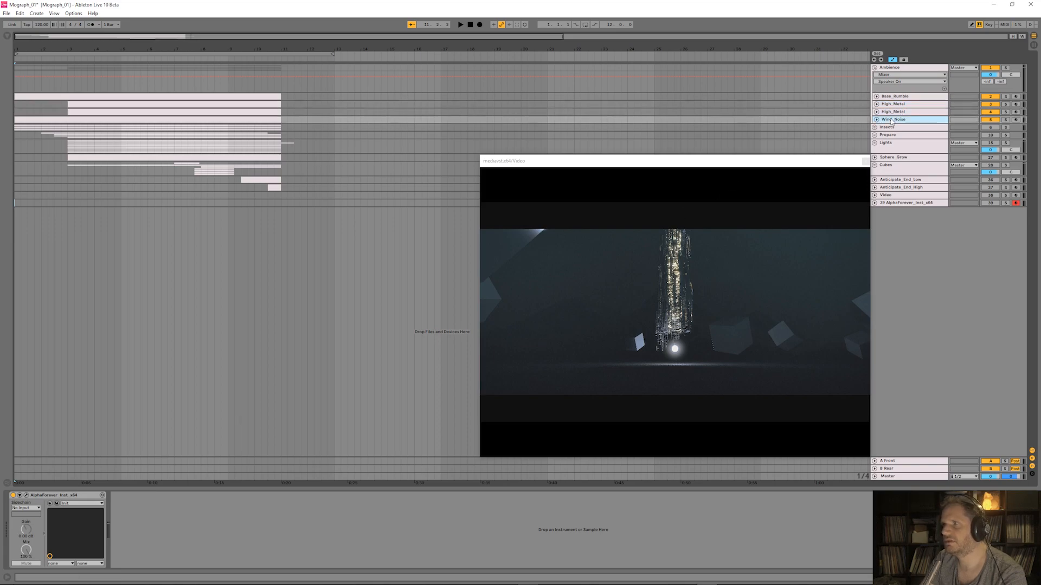
click(897, 68)
click(874, 68)
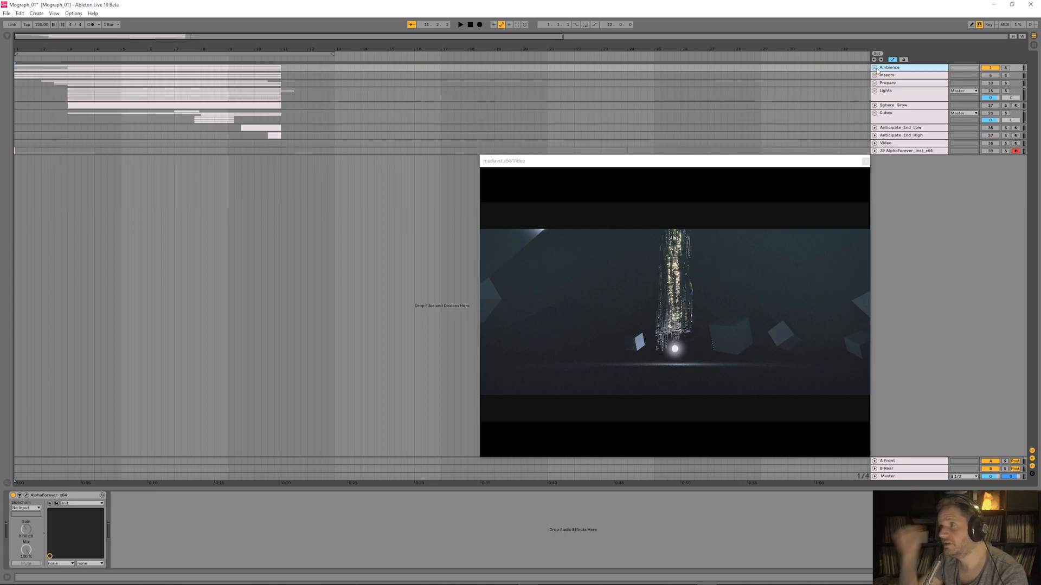
- Activate the Prepare group and unfold it to show its tracks
click(885, 76)
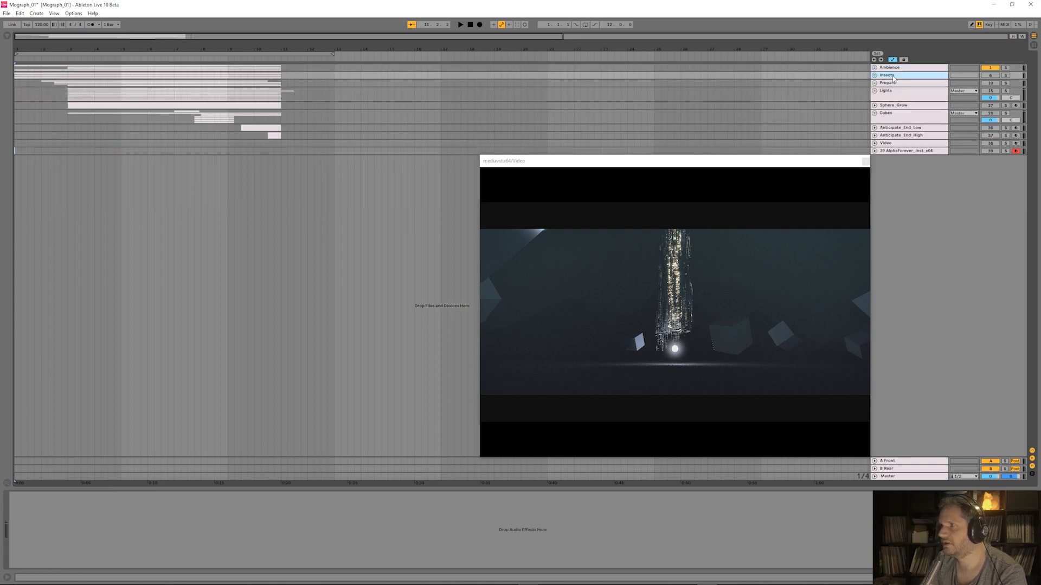
click(891, 84)
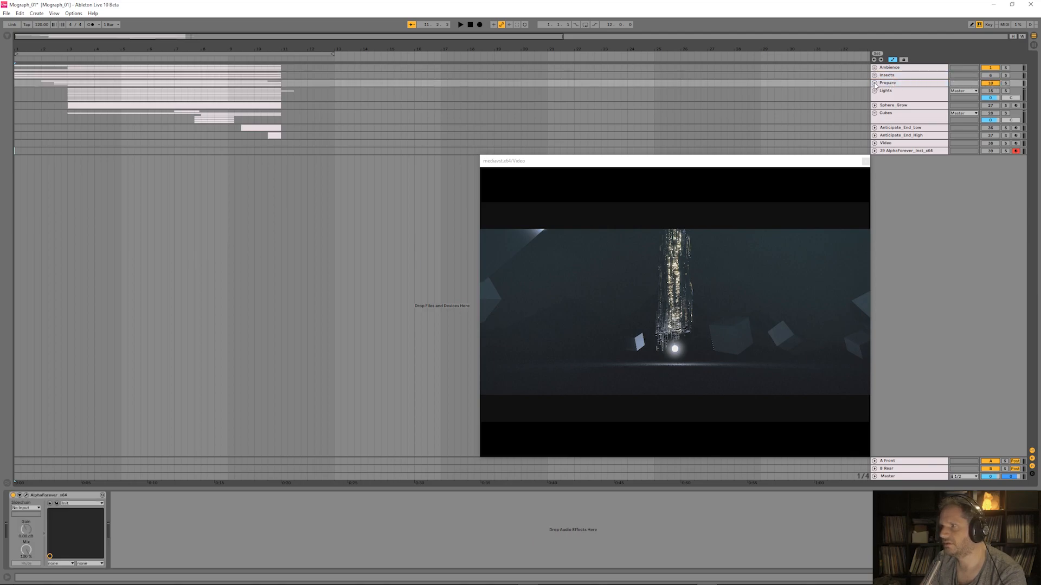
click(874, 83)
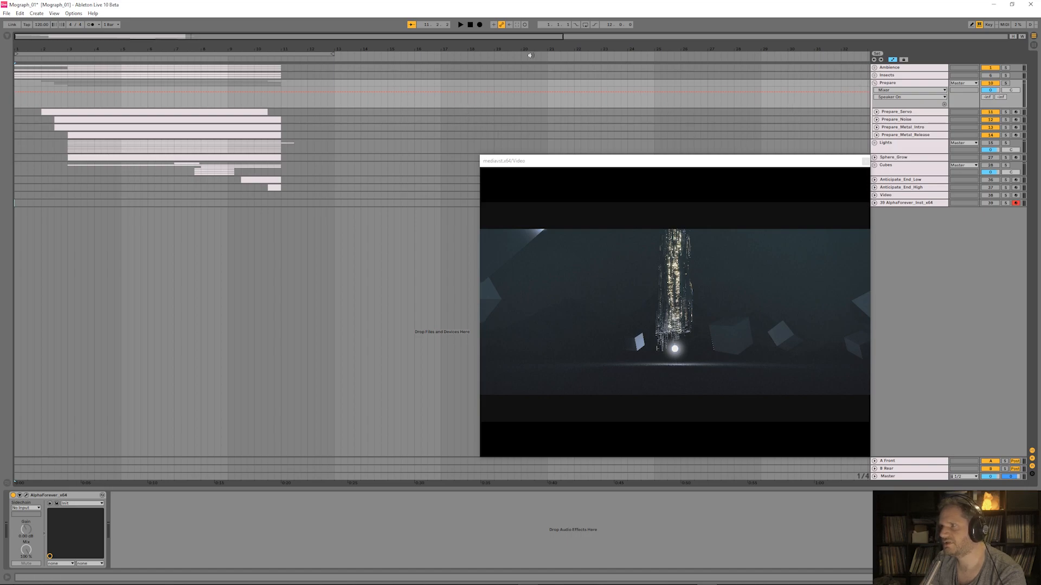
- Play the arrangement from the start with the Prepare group active, stop it, and select the Prepare_Servo track
click(470, 25)
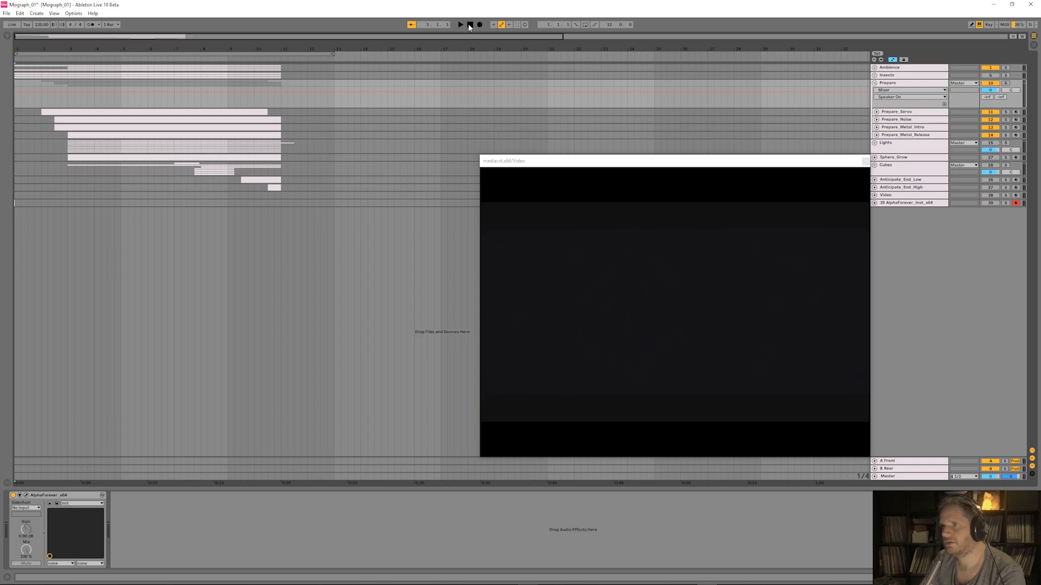
click(459, 25)
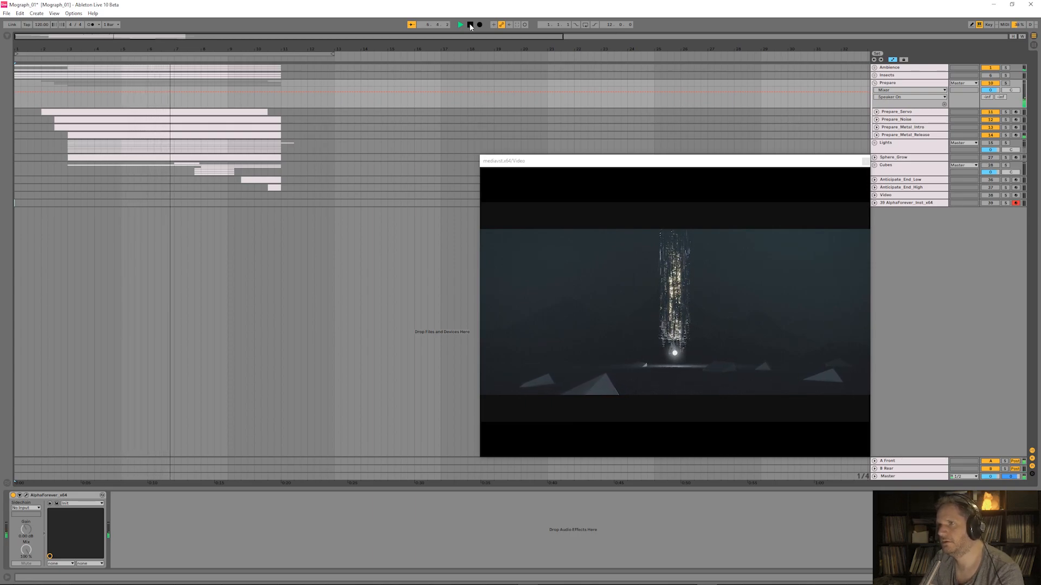
click(470, 26)
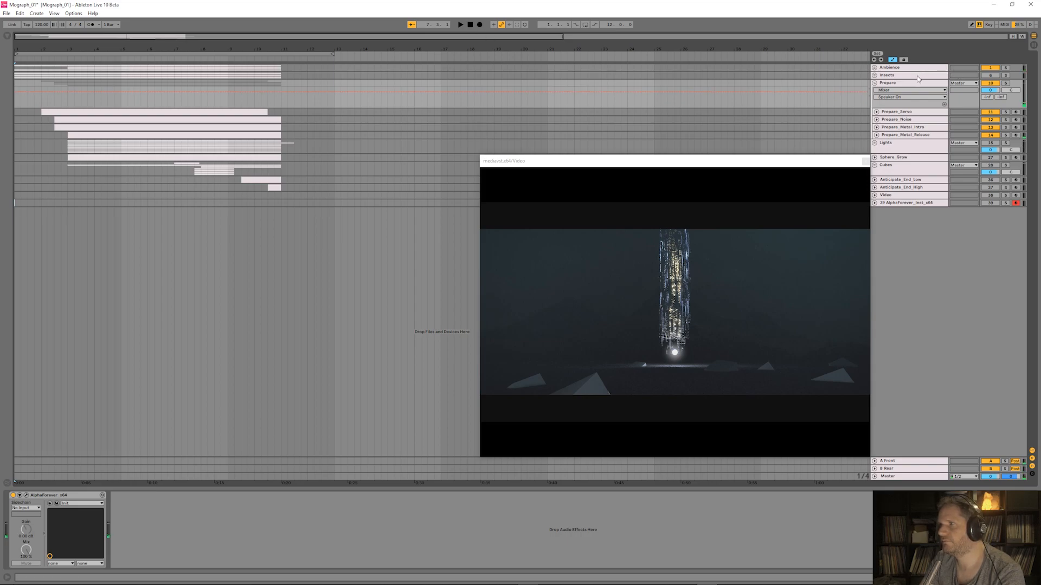
click(897, 114)
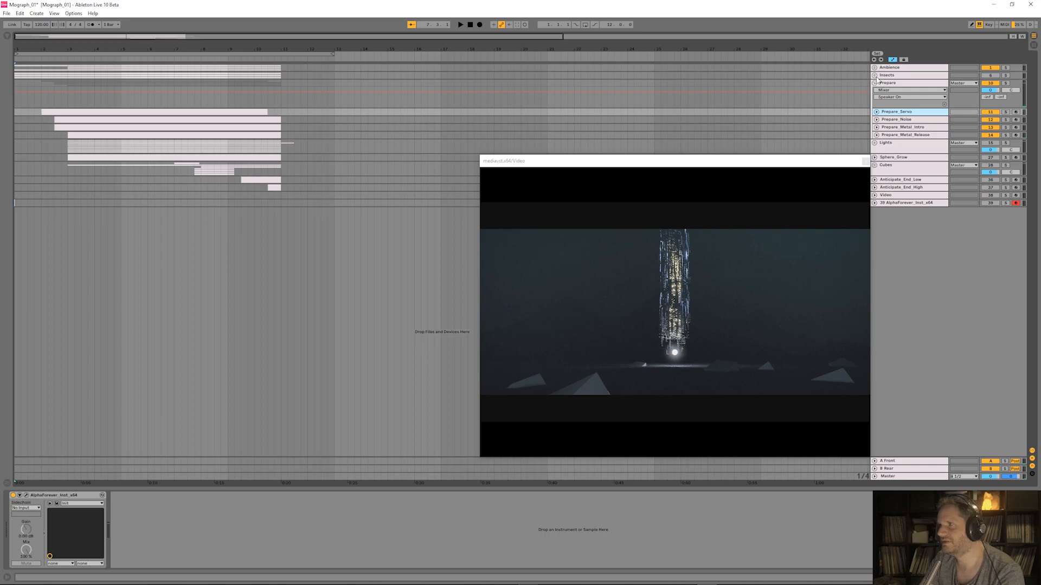
- Delete the Ambience and Insects groups from the arrangement
click(922, 68)
shift+click(904, 75)
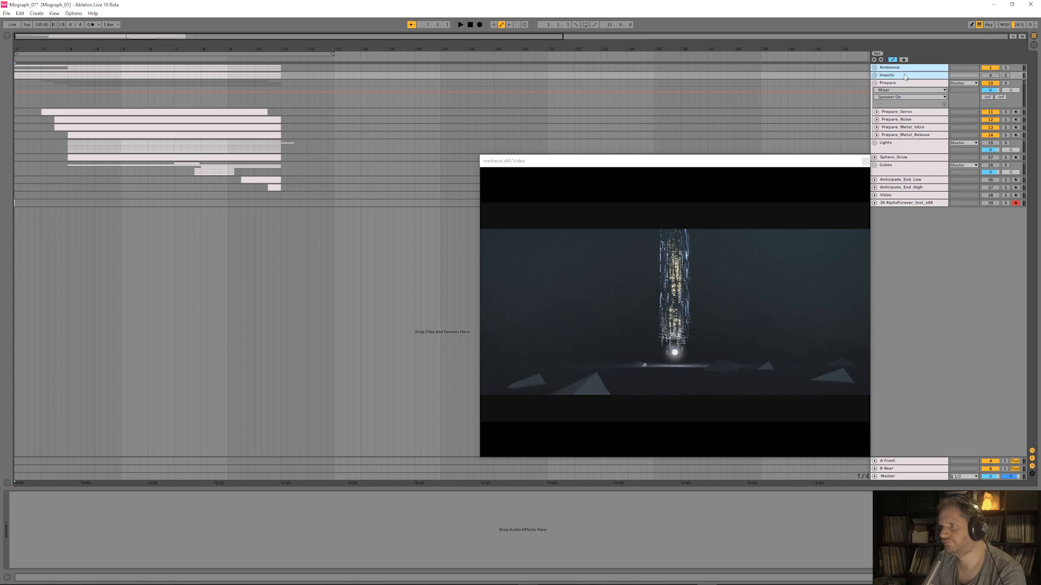
key(Delete)
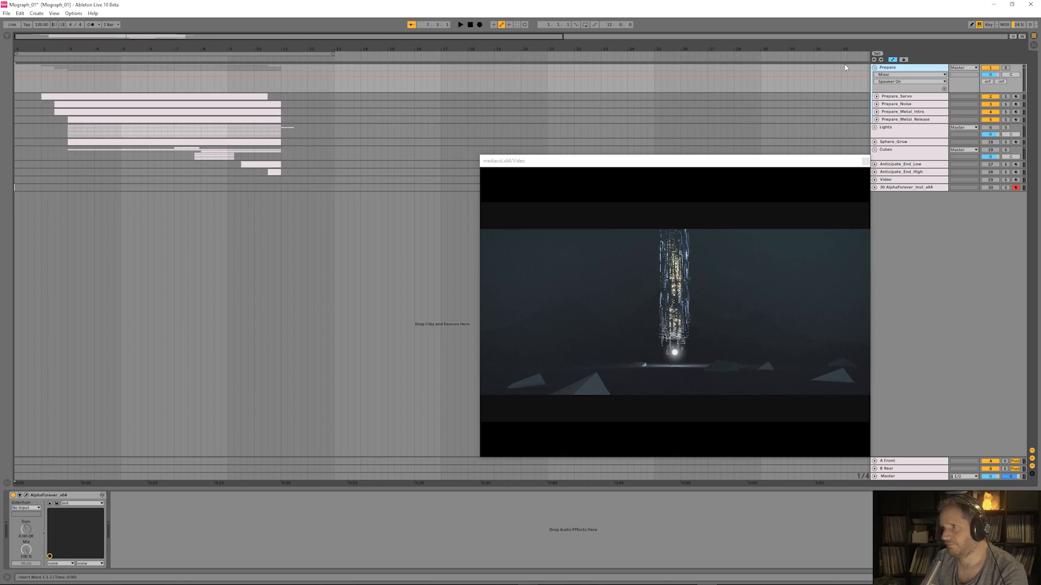
- Play the Prepare sounds against the video from the start and return to the beginning
click(471, 25)
click(460, 24)
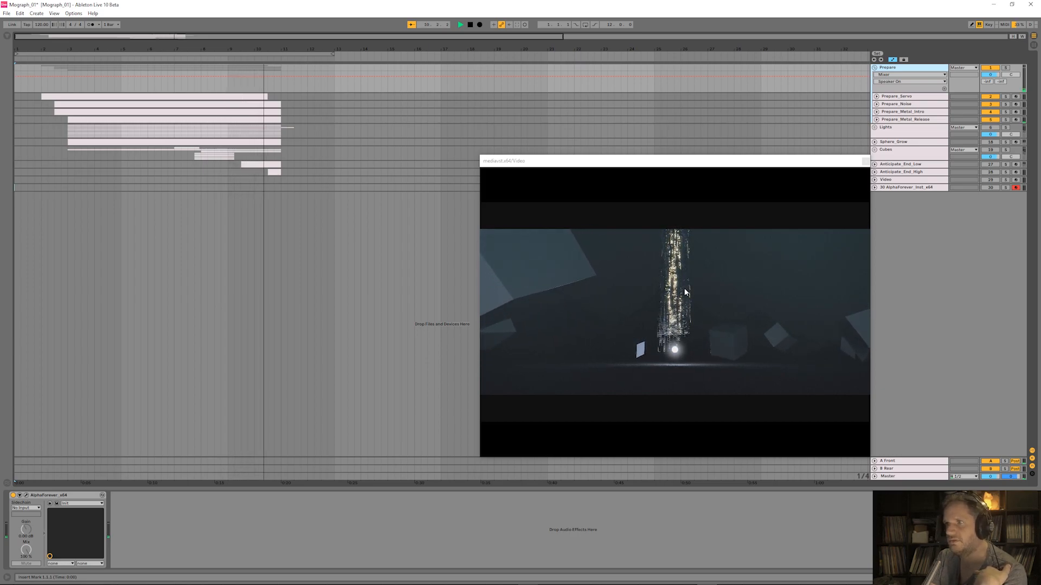
click(470, 26)
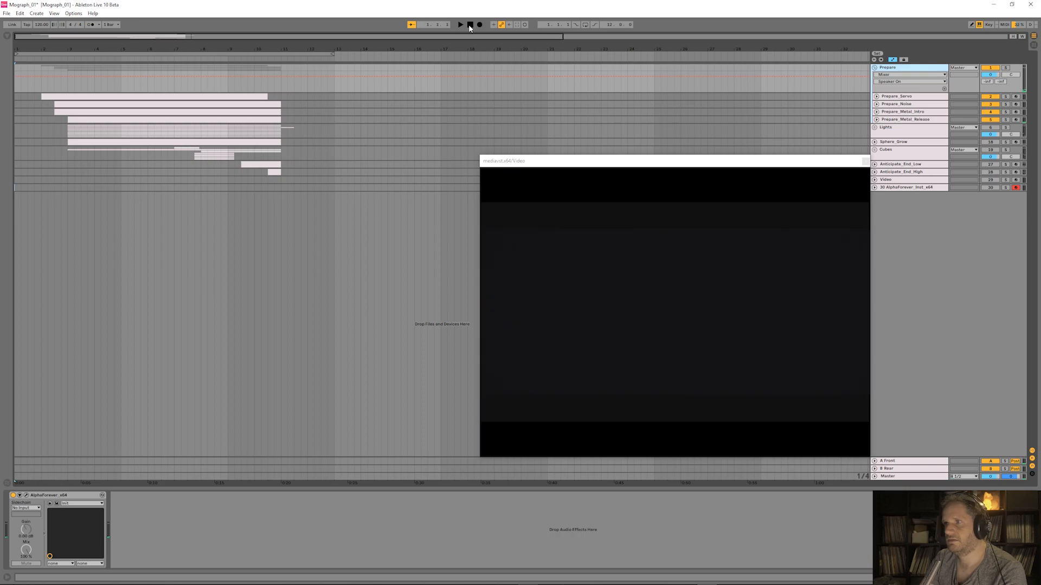
- Solo the Prepare_Servo track and listen to it from just before bar 2
click(901, 97)
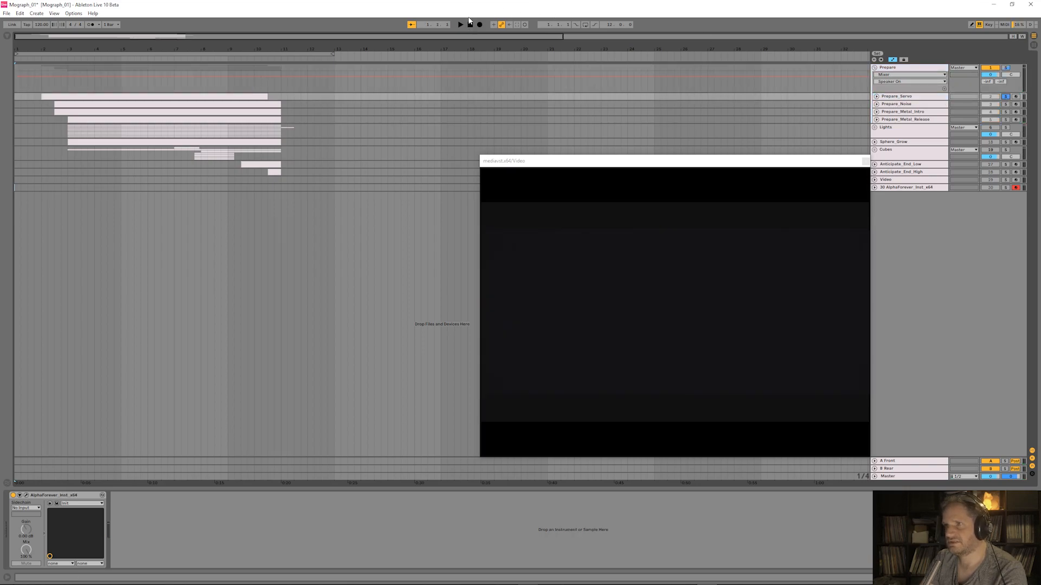
click(37, 58)
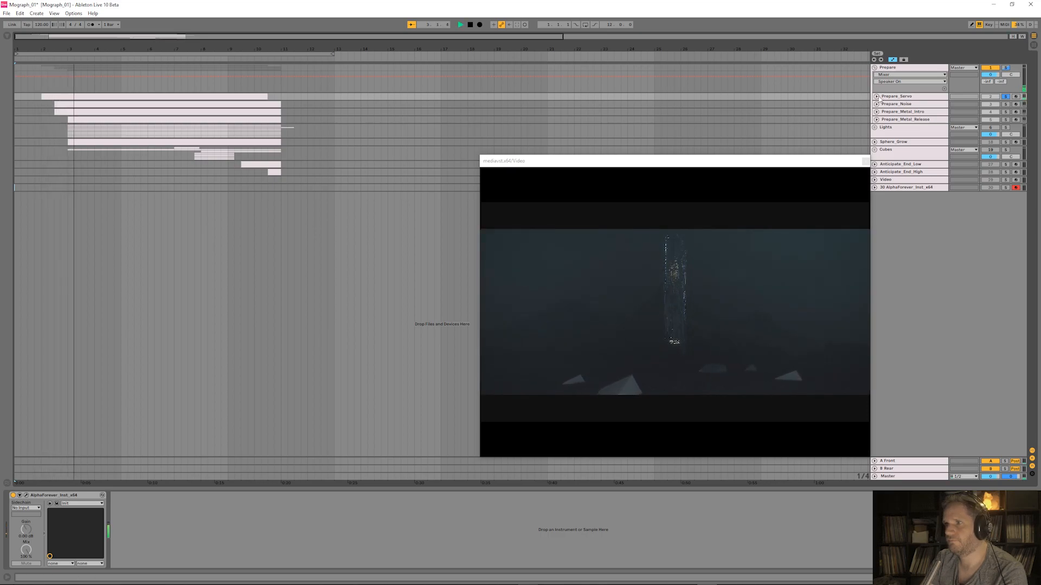
click(470, 25)
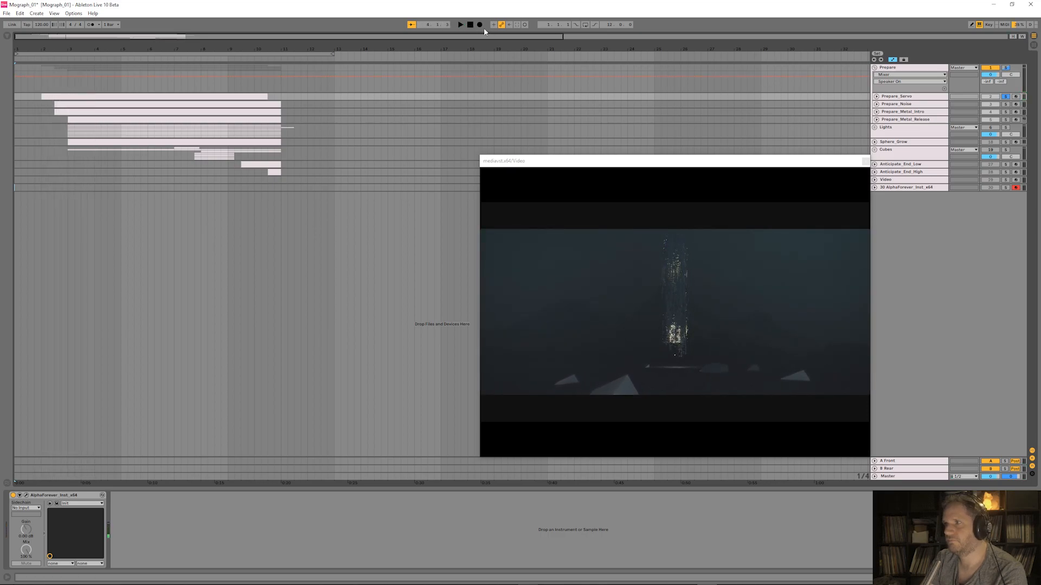
- Open and enlarge the Prepare_Servo track's AlphaForever window, and arm the track for recording
click(888, 98)
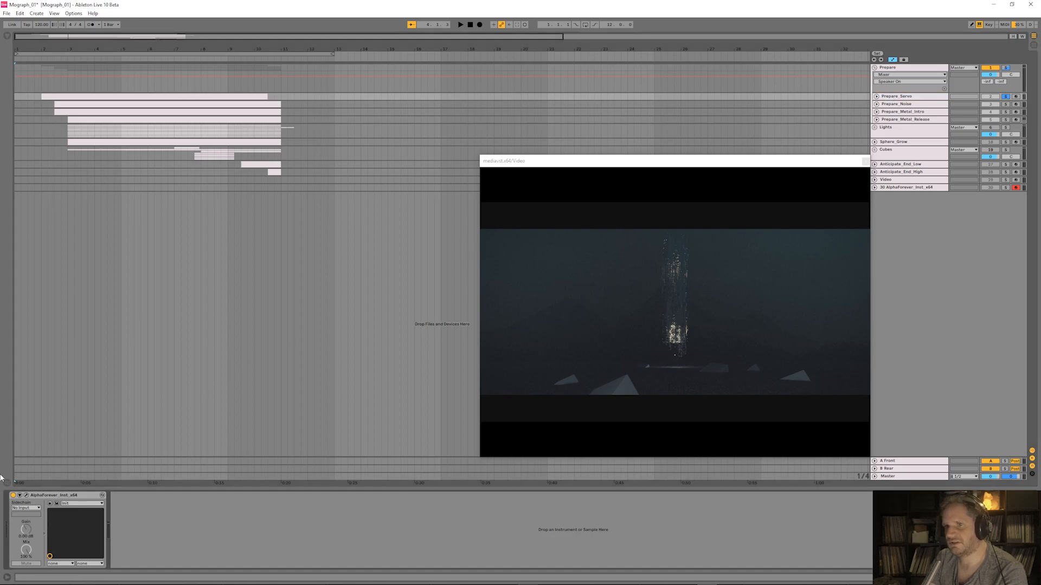
click(26, 496)
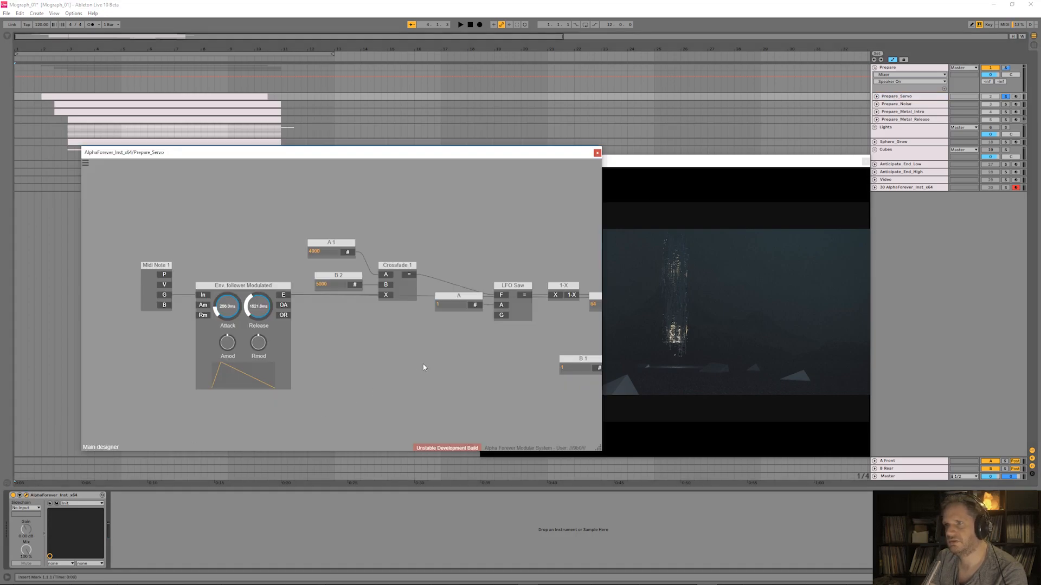
scroll(371, 328, down, 2)
drag(421, 151, 362, 62)
drag(547, 363, 841, 433)
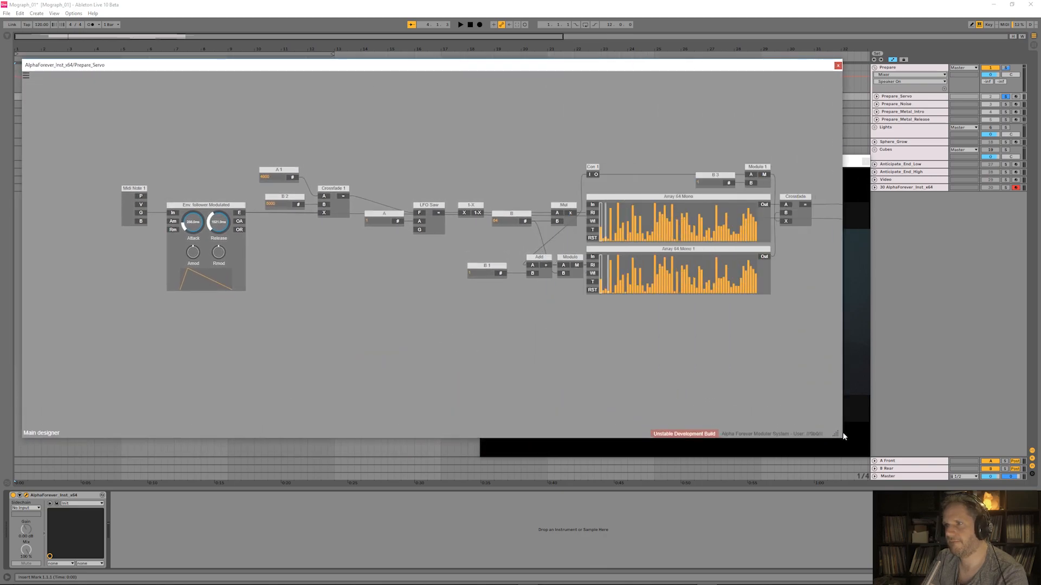
click(1017, 97)
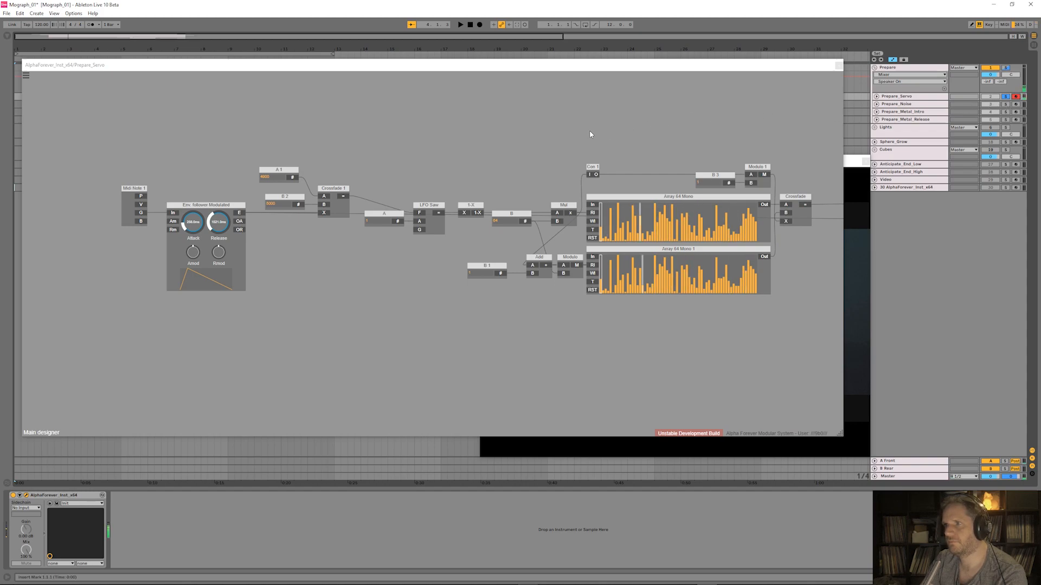
- Tighten the Prepare_Servo patch layout by moving the Chorus, Mul 2, Gain Lin and output modules closer behind Crossfade
scroll(533, 127, down, 2)
drag(534, 128, 337, 158)
drag(591, 206, 569, 205)
drag(645, 197, 468, 185)
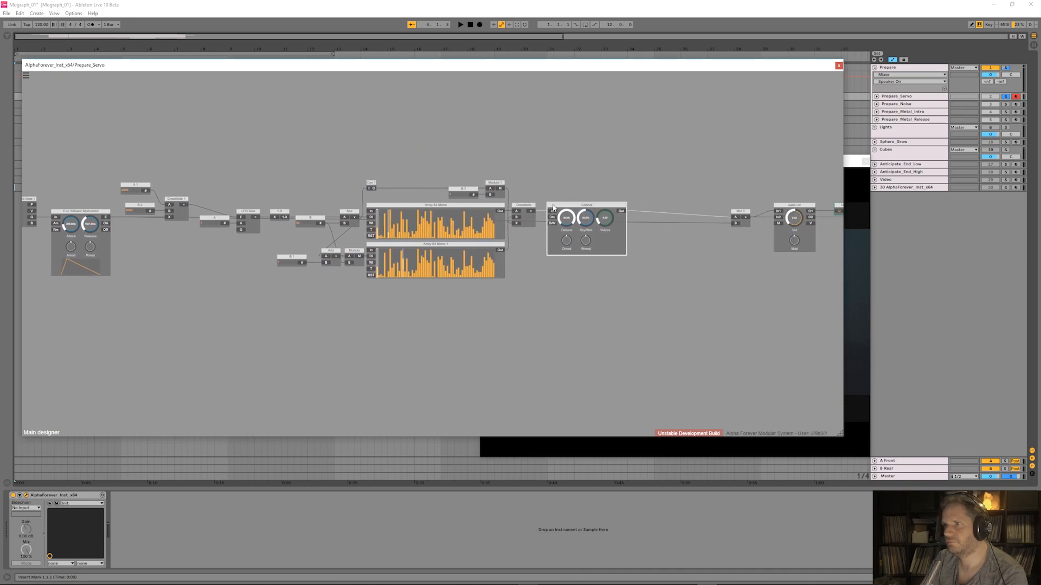
drag(752, 292, 544, 167)
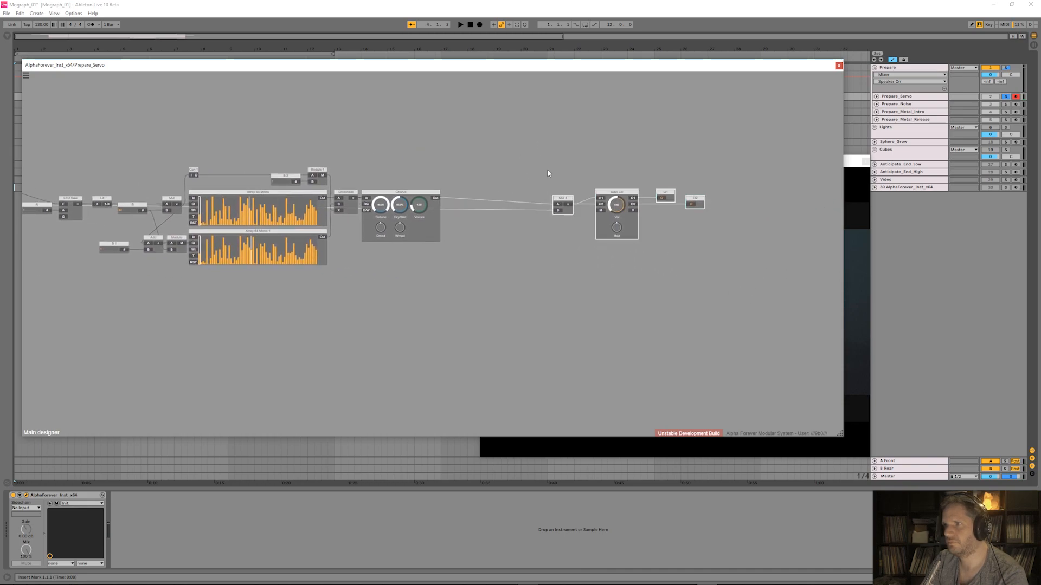
drag(560, 201, 677, 299)
drag(512, 192, 499, 192)
drag(433, 155, 684, 161)
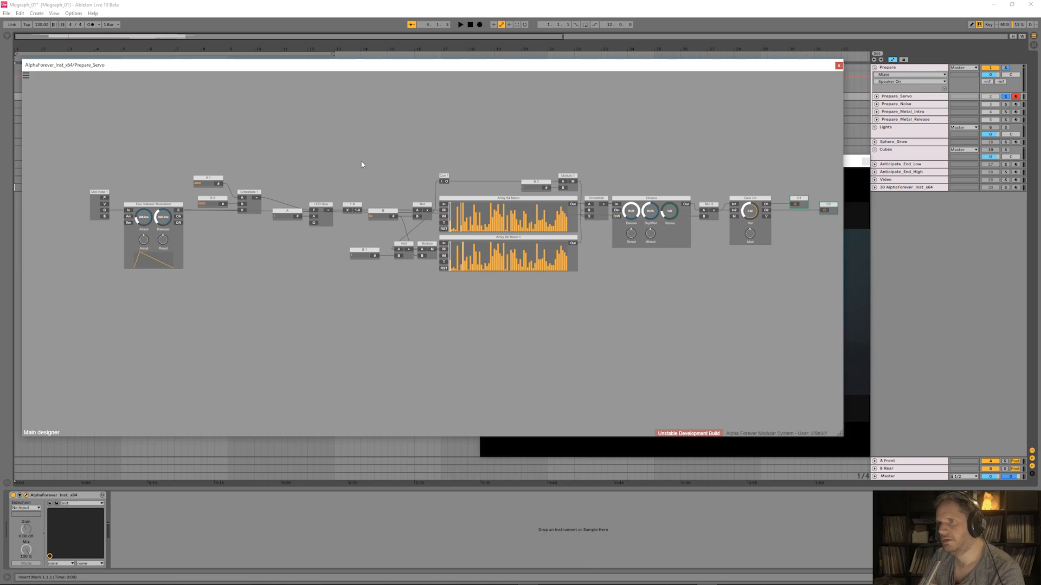
- Lower the Env. follower Modulated and Midi Note 1 modules slightly, keeping the gate connection between them level
scroll(227, 156, up, 1)
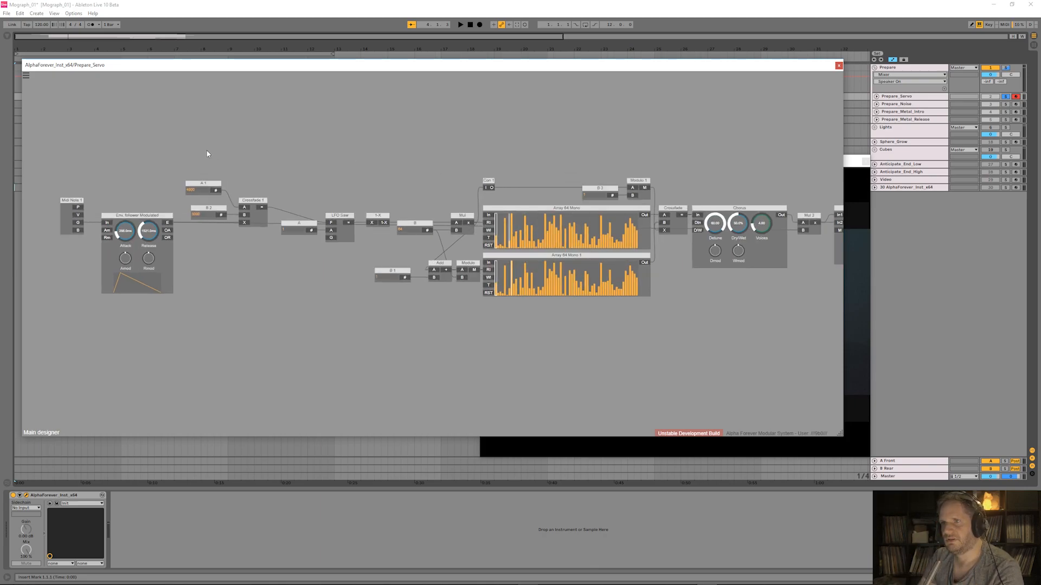
scroll(209, 157, up, 1)
drag(202, 157, 343, 158)
scroll(245, 171, up, 1)
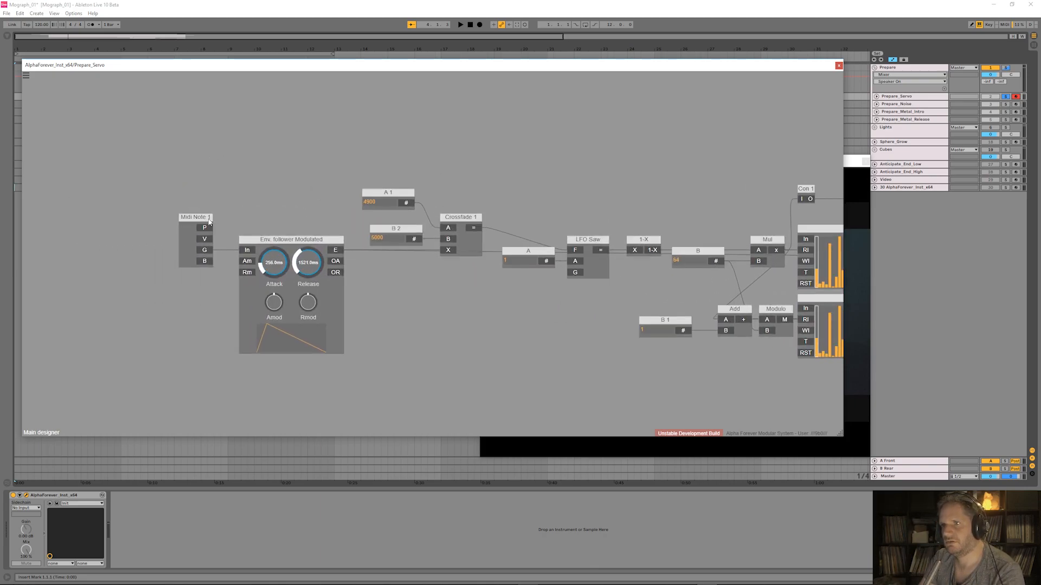
click(284, 245)
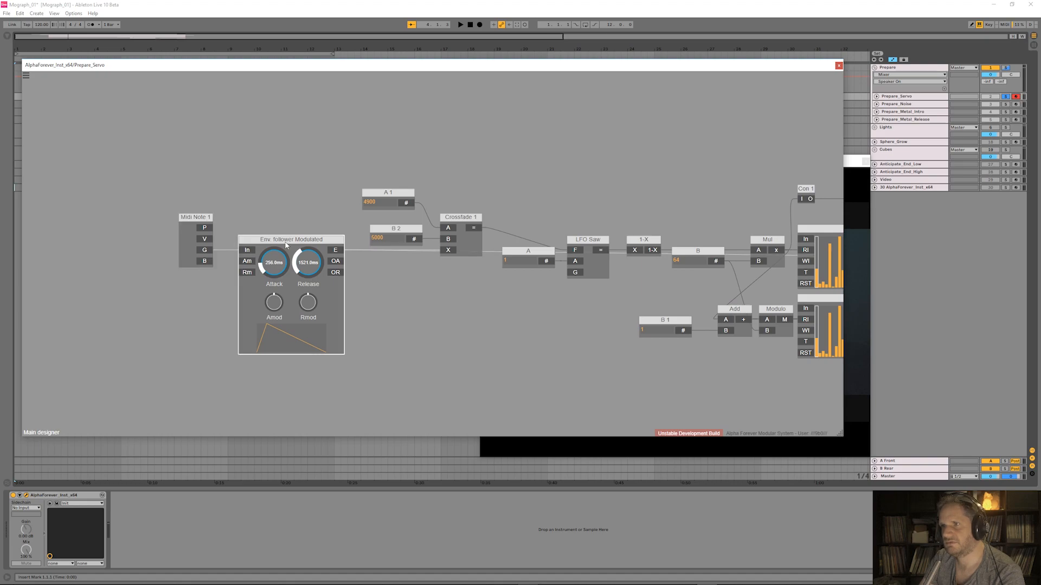
drag(340, 240, 340, 252)
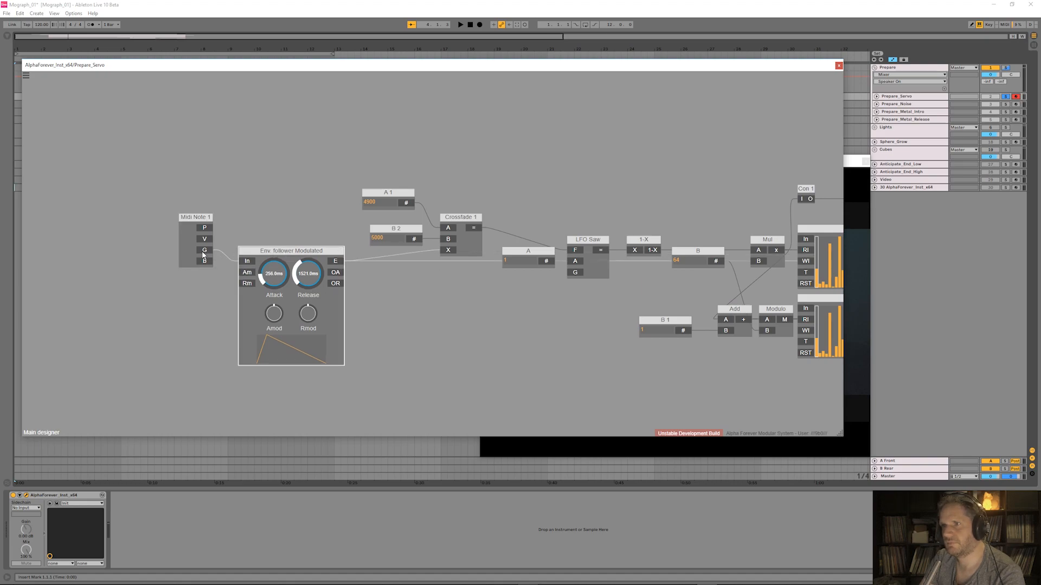
drag(204, 254, 203, 266)
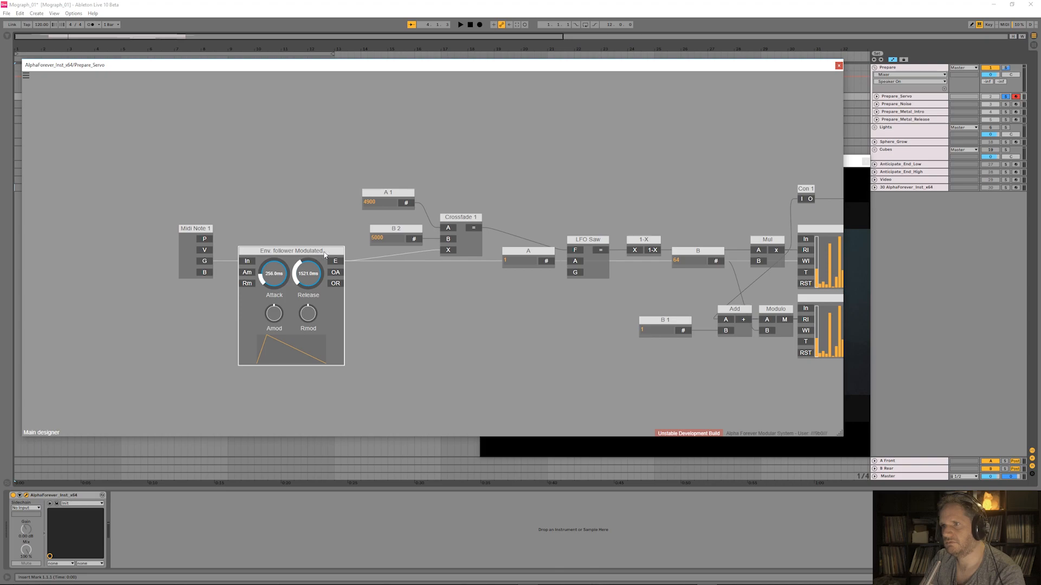
- Move constant B 2 directly above the envelope follower and align constant A 1 with Crossfade 1's A input
click(384, 290)
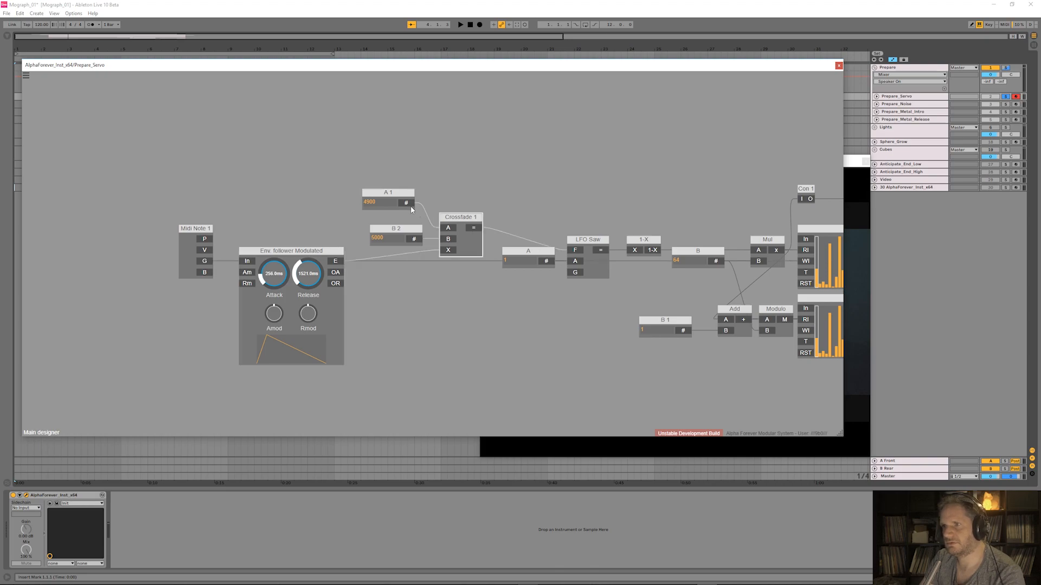
drag(409, 231, 324, 227)
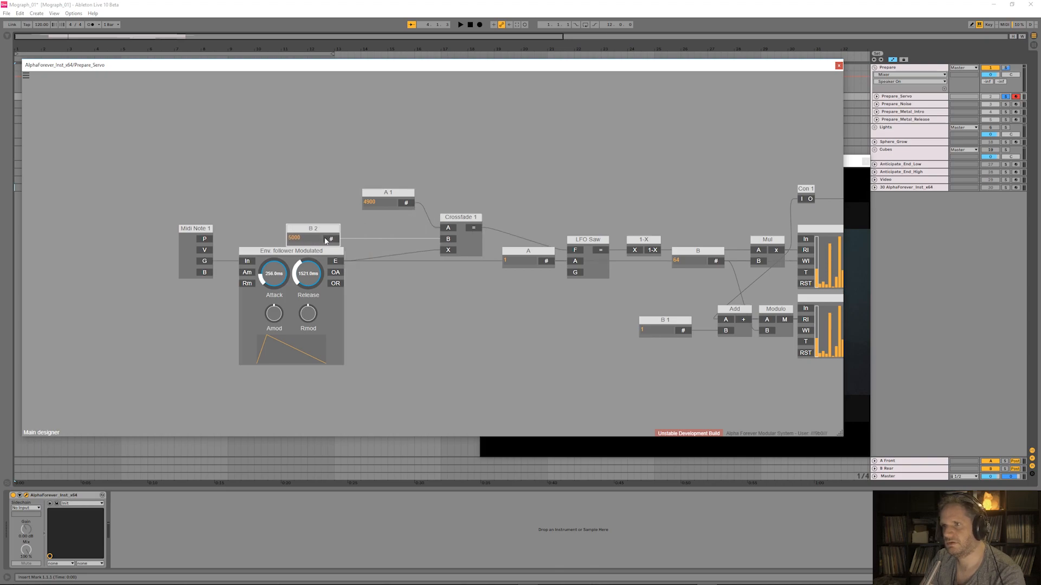
click(321, 255)
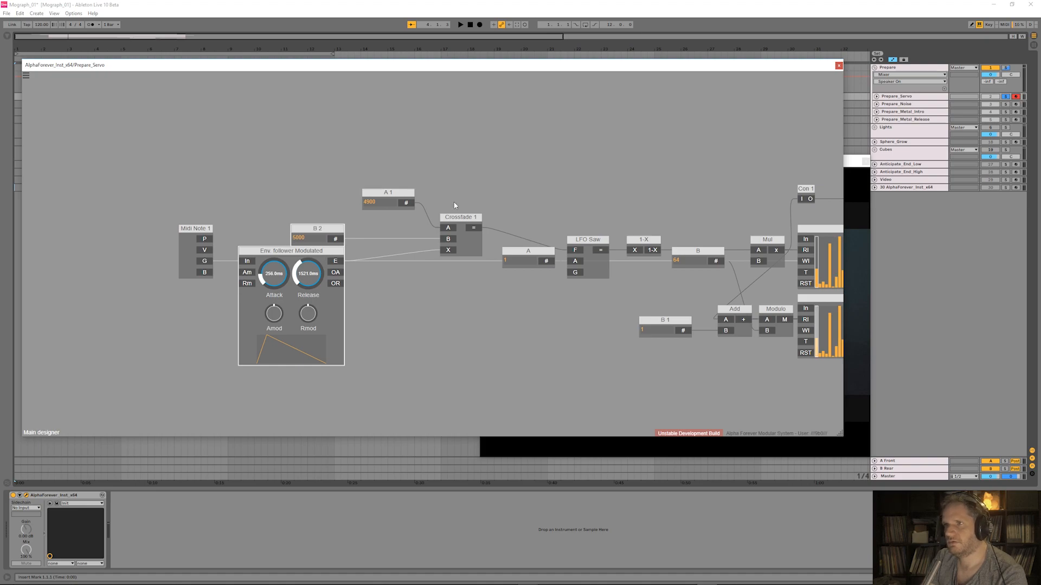
drag(401, 192, 401, 217)
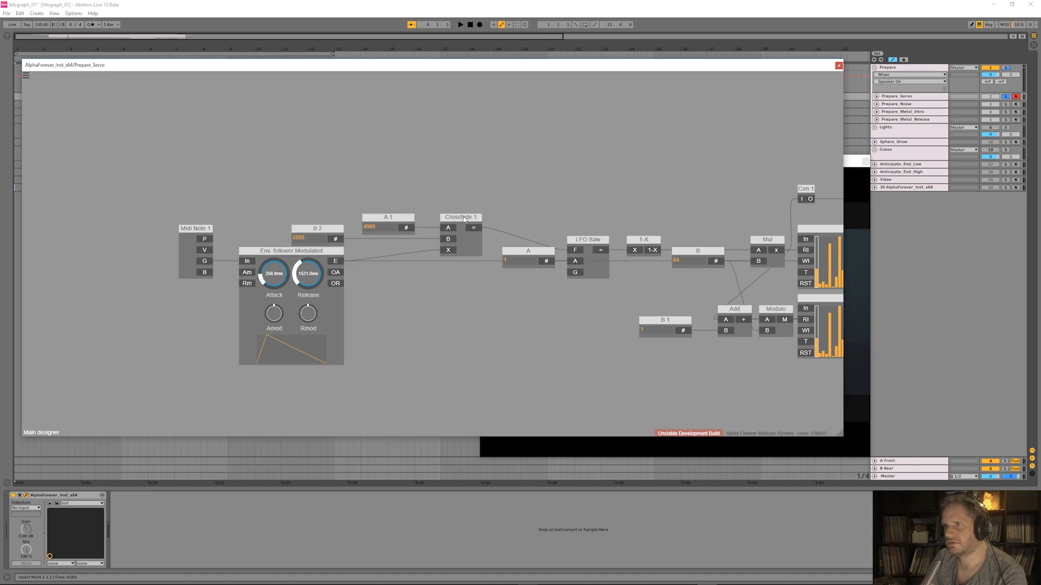
click(464, 220)
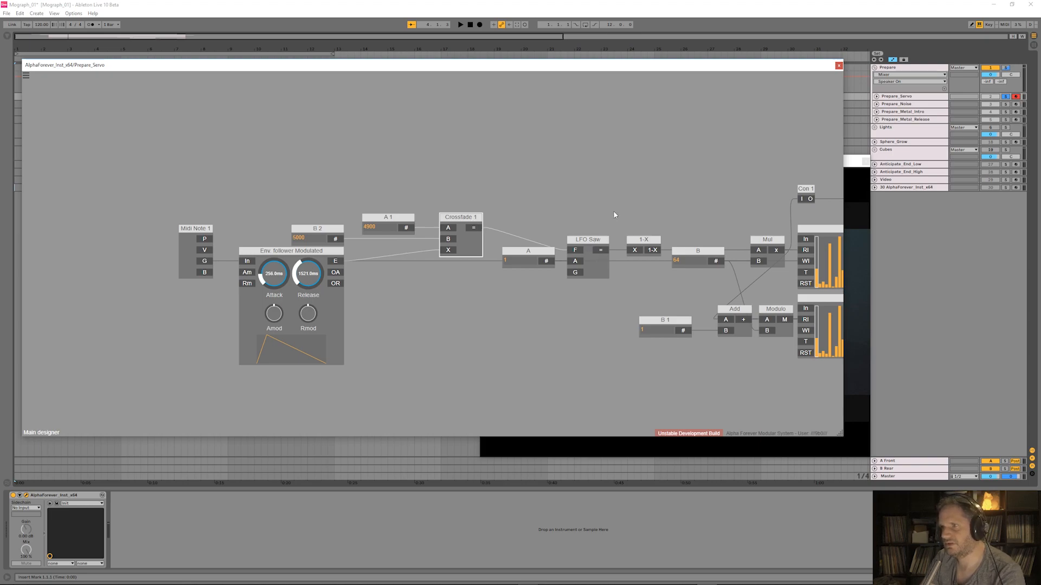
- Replace Crossfade 1 on the LFO Saw's F input with a new constant set to 0.1, placed above constant A
drag(614, 215, 332, 195)
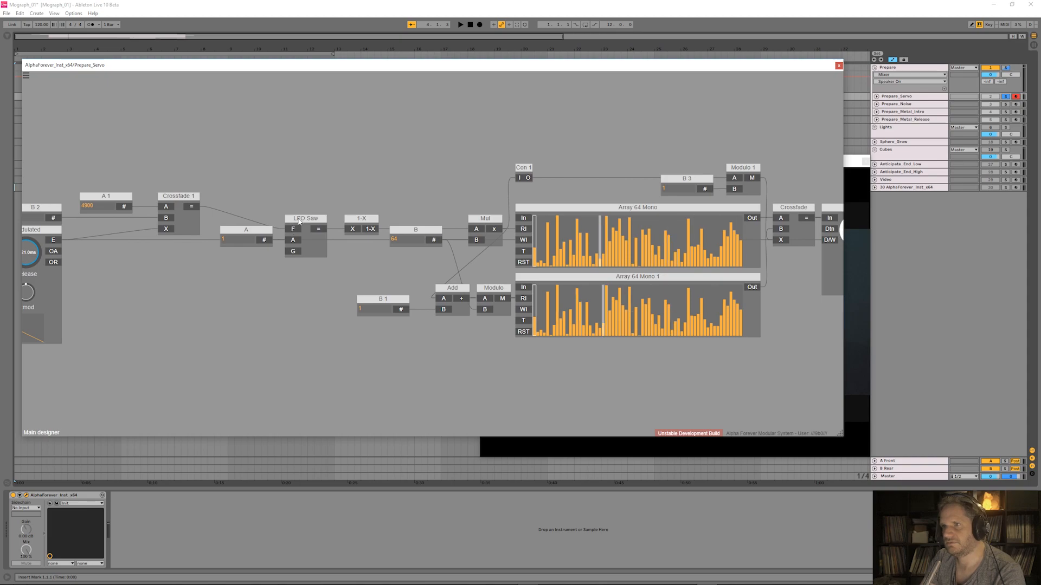
click(365, 225)
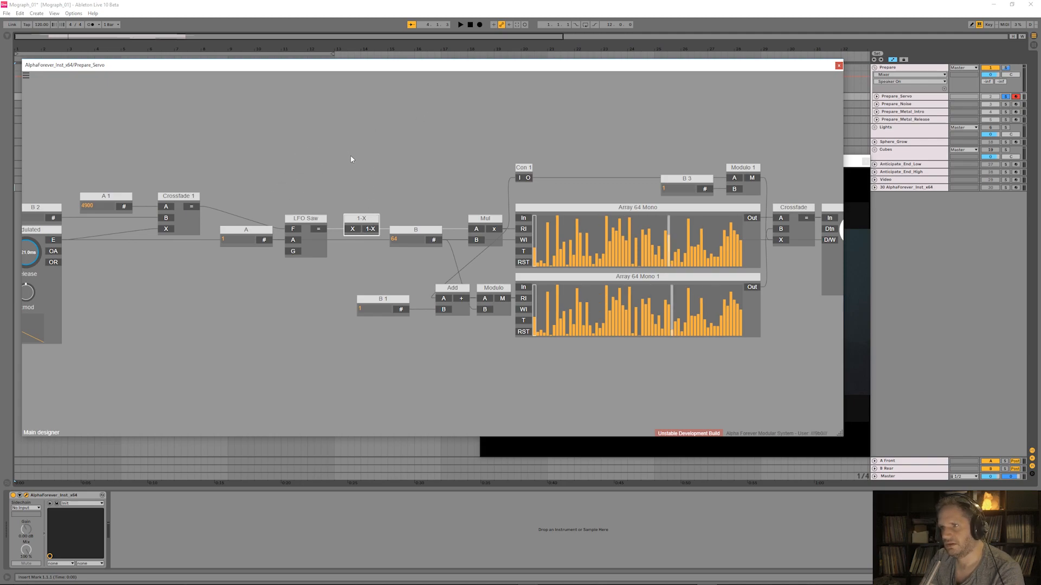
click(565, 217)
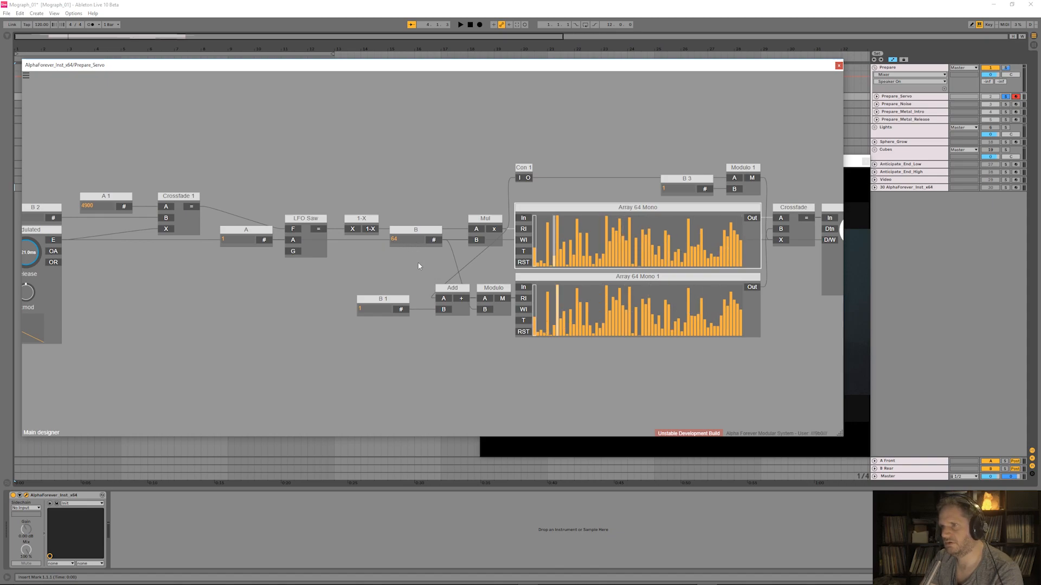
drag(436, 262, 390, 261)
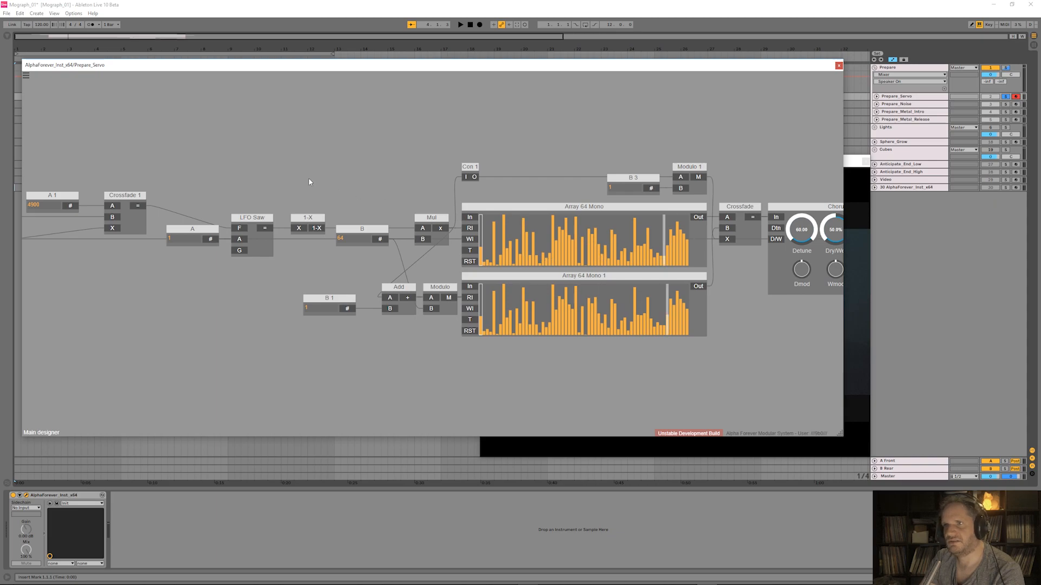
double_click(233, 228)
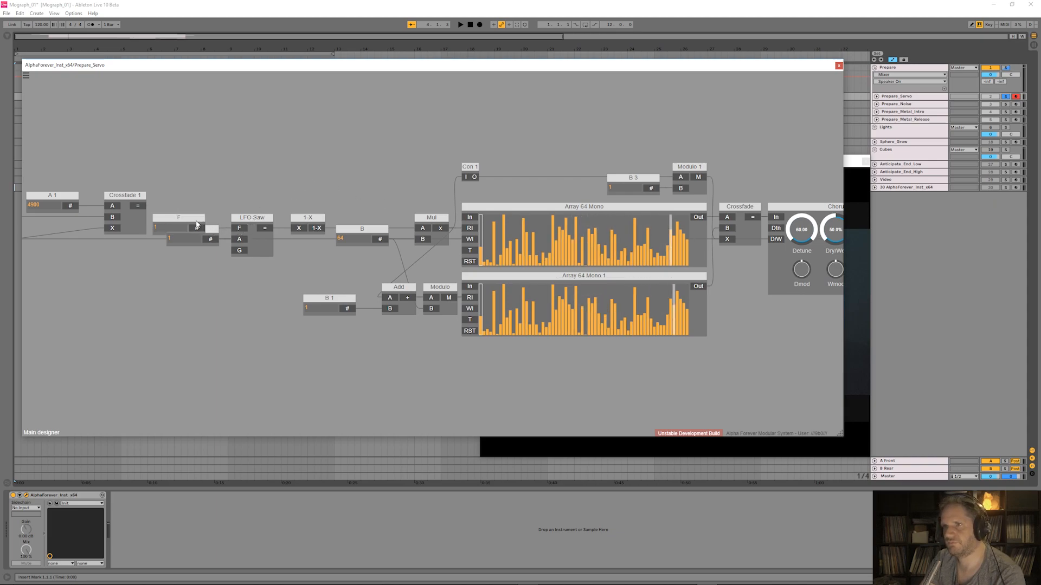
drag(178, 218, 178, 184)
double_click(170, 194)
text(0.1)
key(Return)
scroll(564, 176, up, 2)
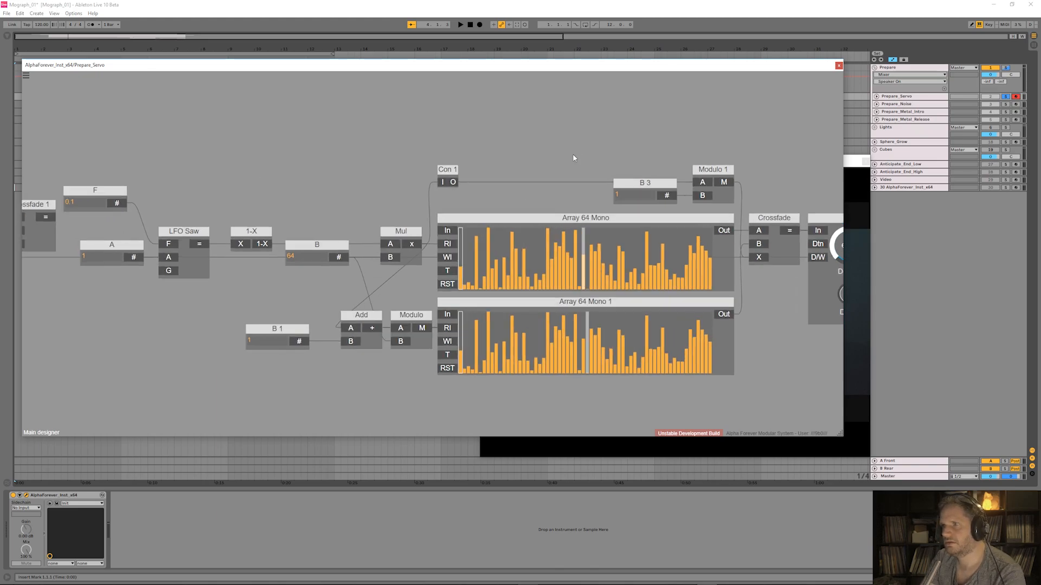
- Add a Scope module above the Chorus and feed the Array 64 Mono output into its IA input
drag(578, 157, 471, 133)
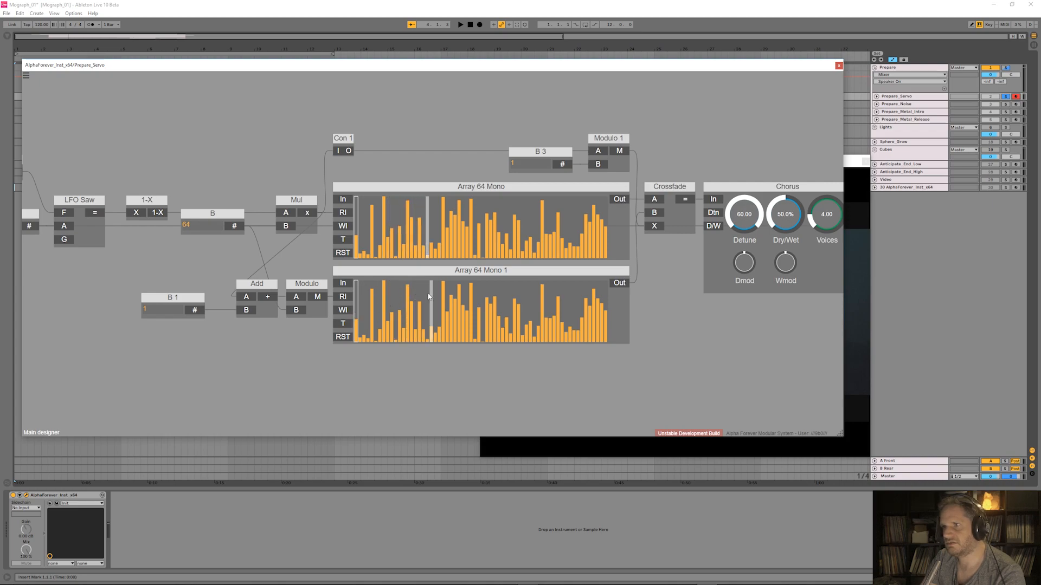
drag(235, 246, 289, 249)
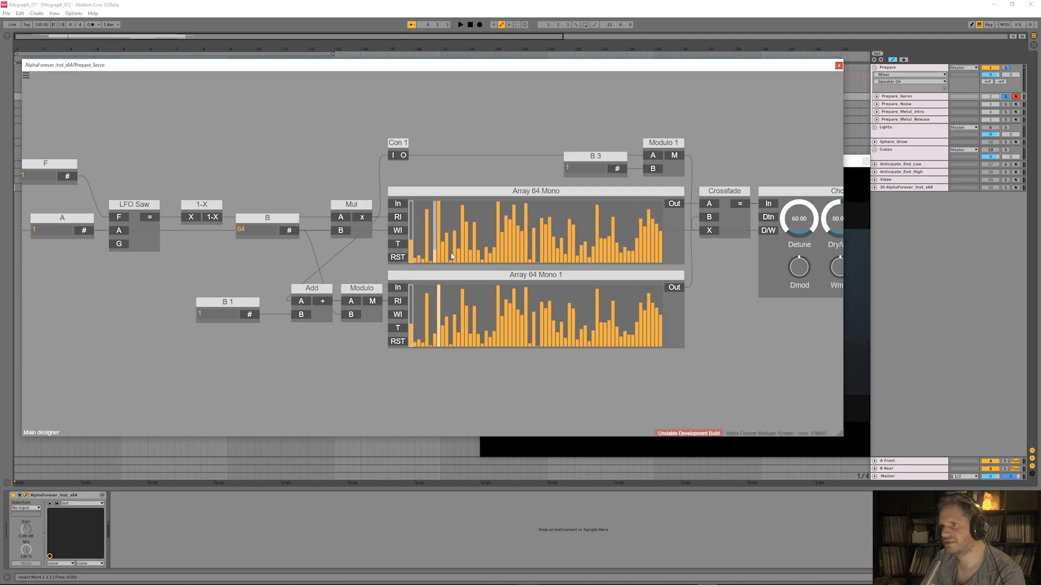
drag(720, 344, 458, 334)
scroll(458, 334, down, 2)
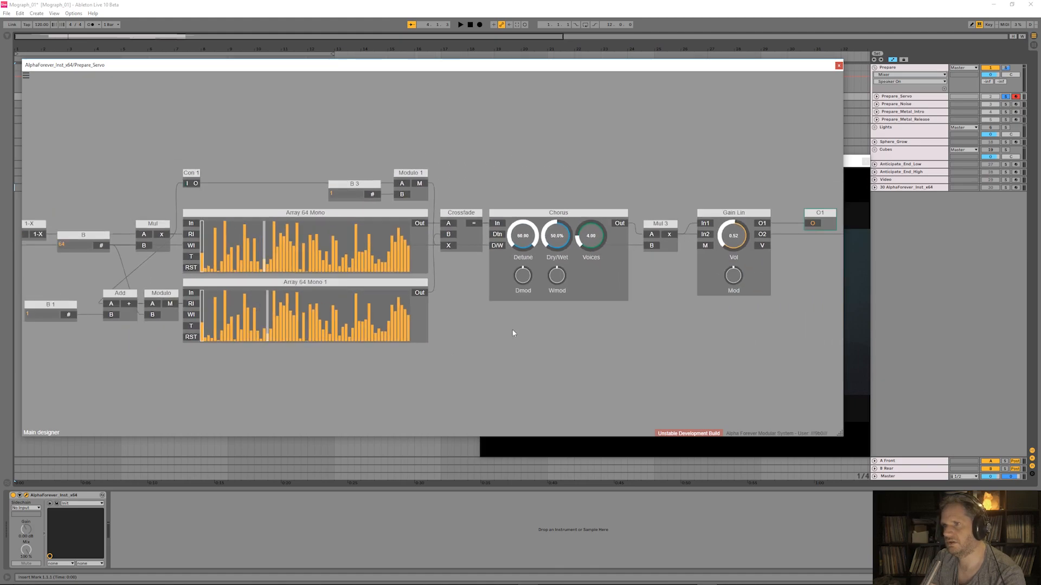
drag(457, 197, 786, 347)
scroll(671, 329, down, 1)
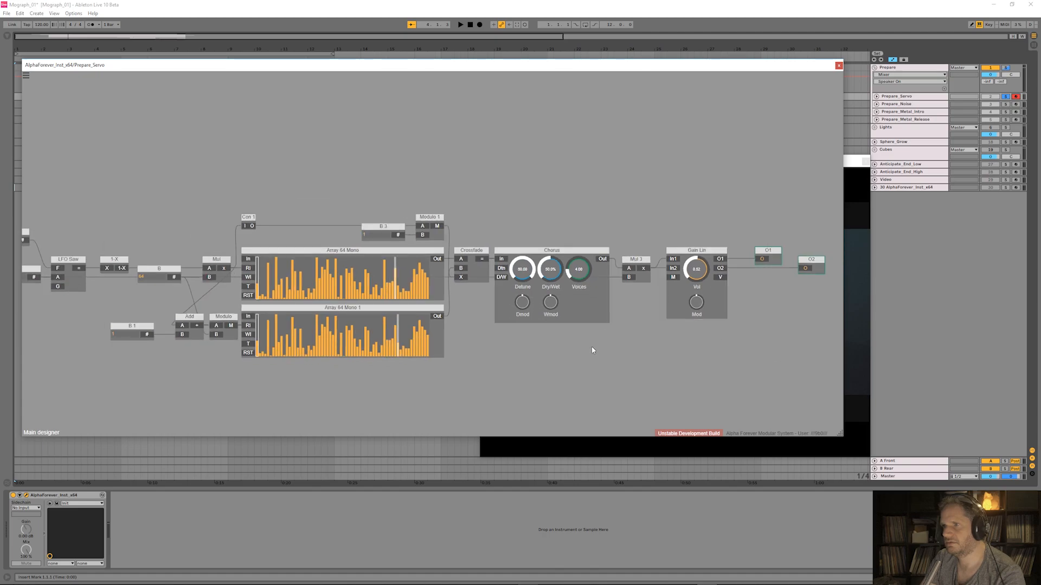
right_click(483, 169)
click(516, 189)
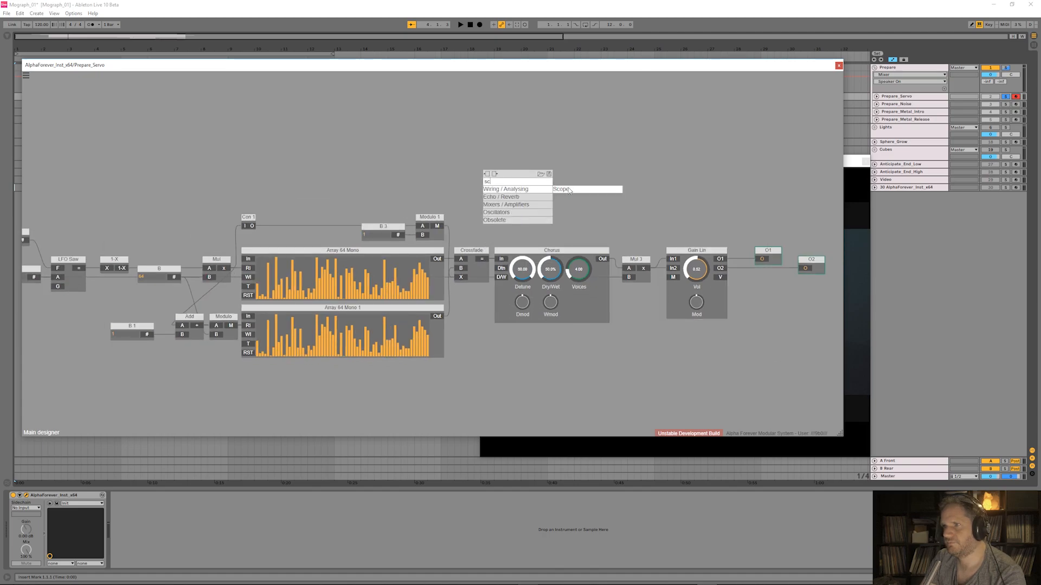
click(565, 189)
drag(507, 180, 467, 121)
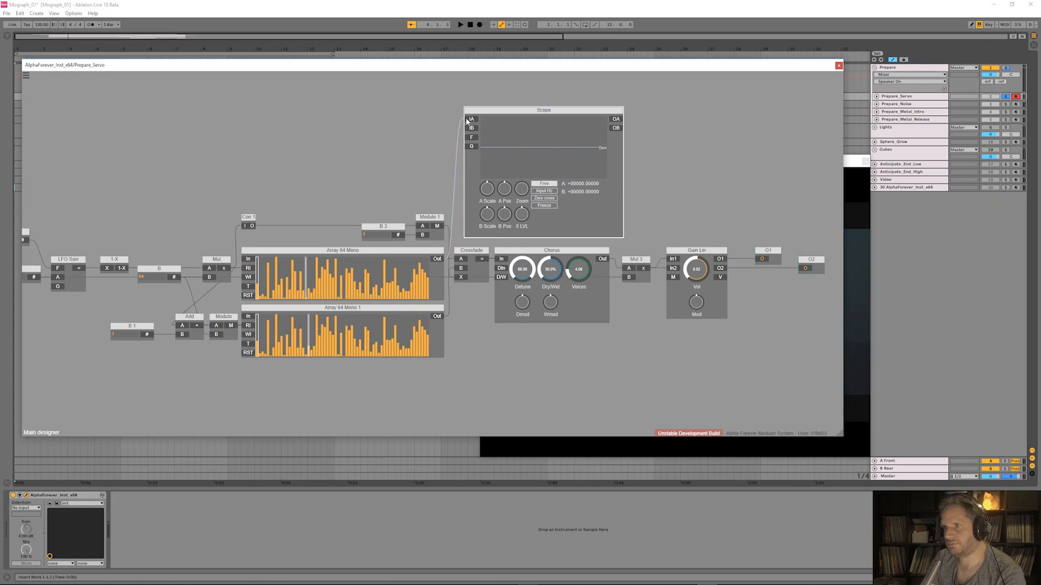
- Run the Scope in Input Hz mode with a constant on F, its OA wired to Gain Lin's M and Array 64 Mono 1 on IB
drag(671, 278, 672, 277)
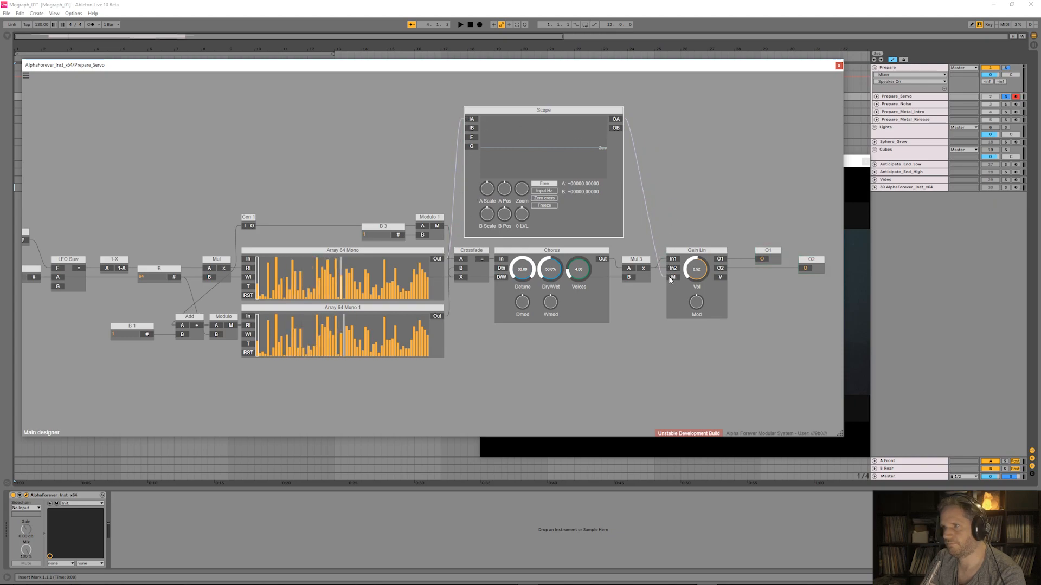
double_click(470, 137)
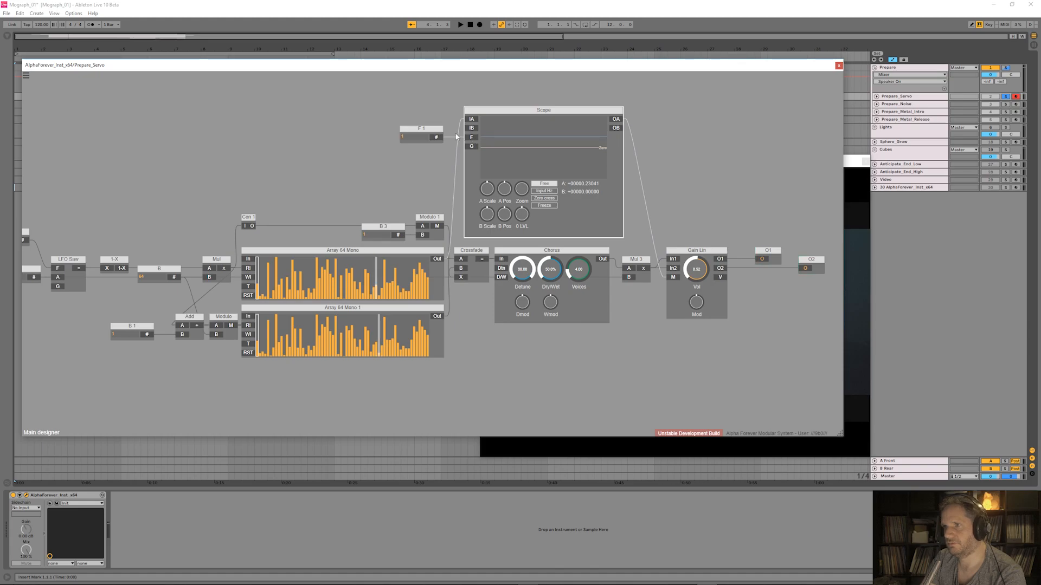
click(541, 192)
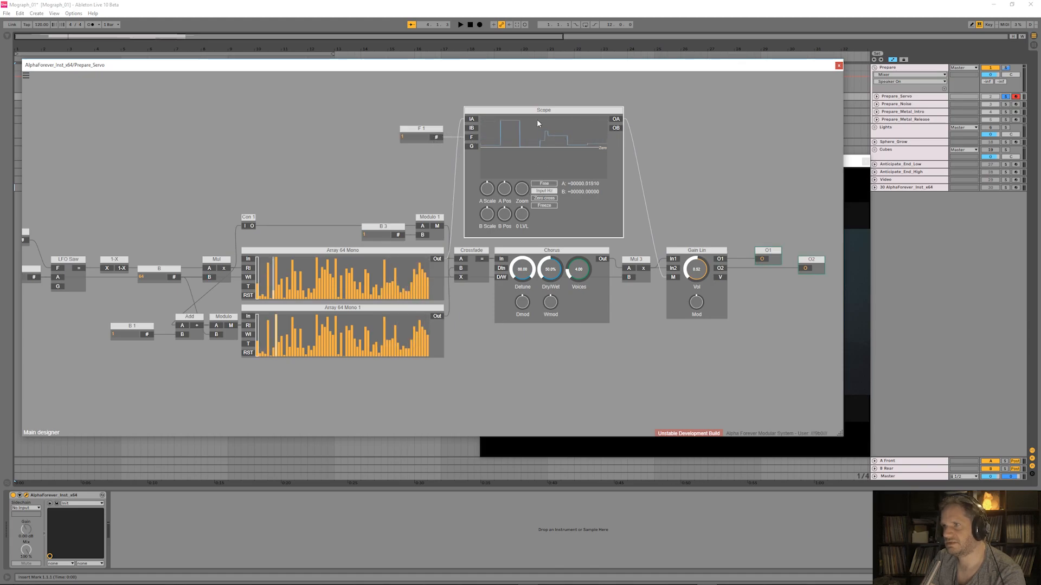
drag(437, 316, 470, 128)
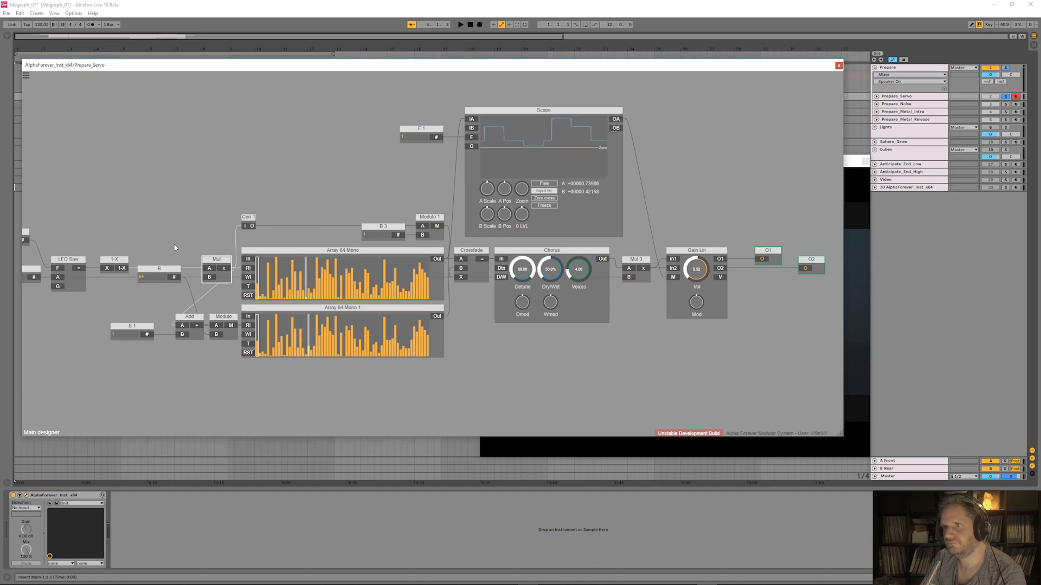
- Show the Modulo 1 output on the Scope's IB input, followed by the Crossfade output
drag(109, 251, 191, 250)
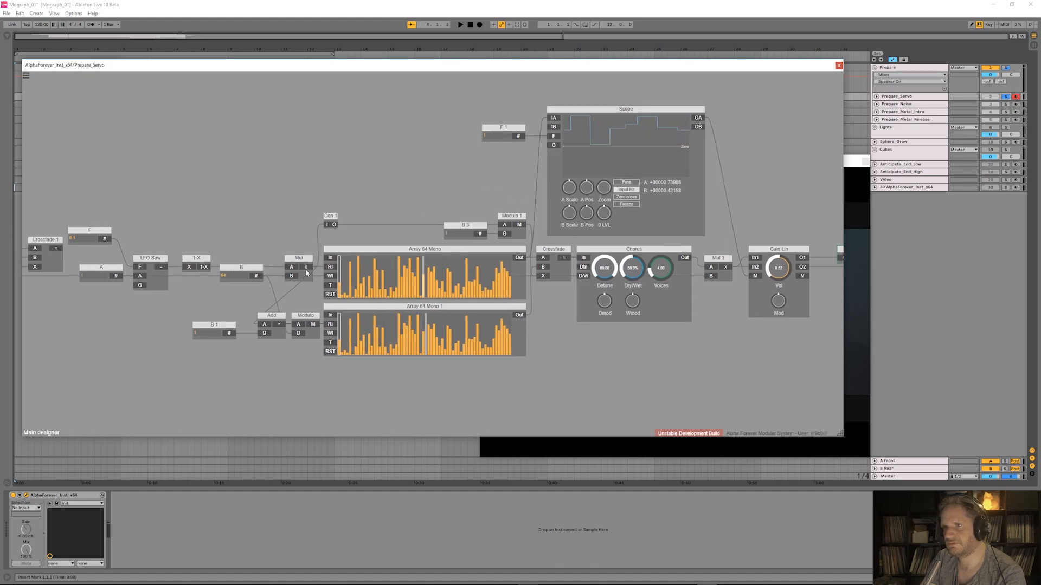
scroll(251, 273, right, 5)
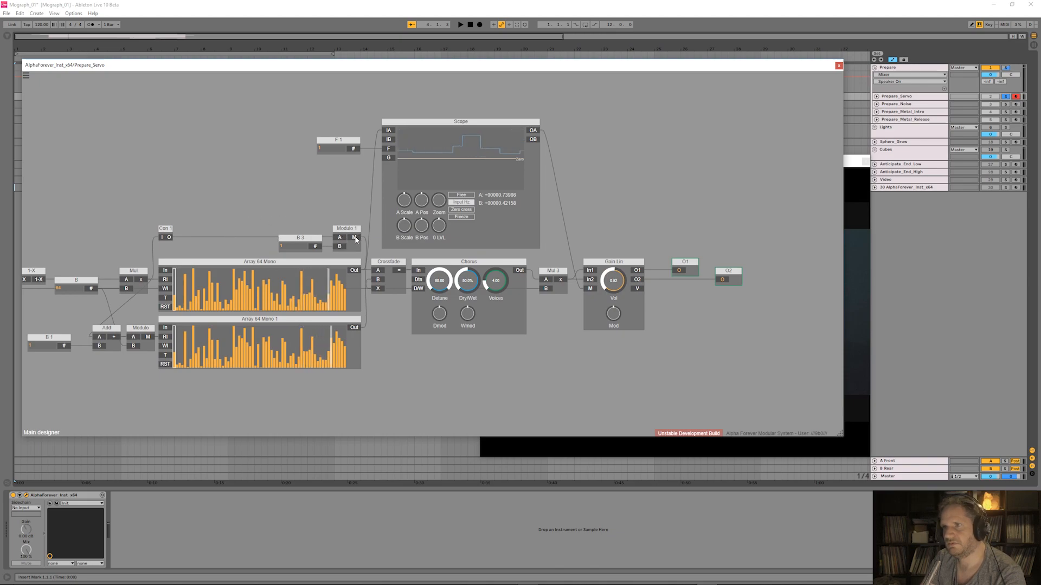
drag(364, 156, 389, 139)
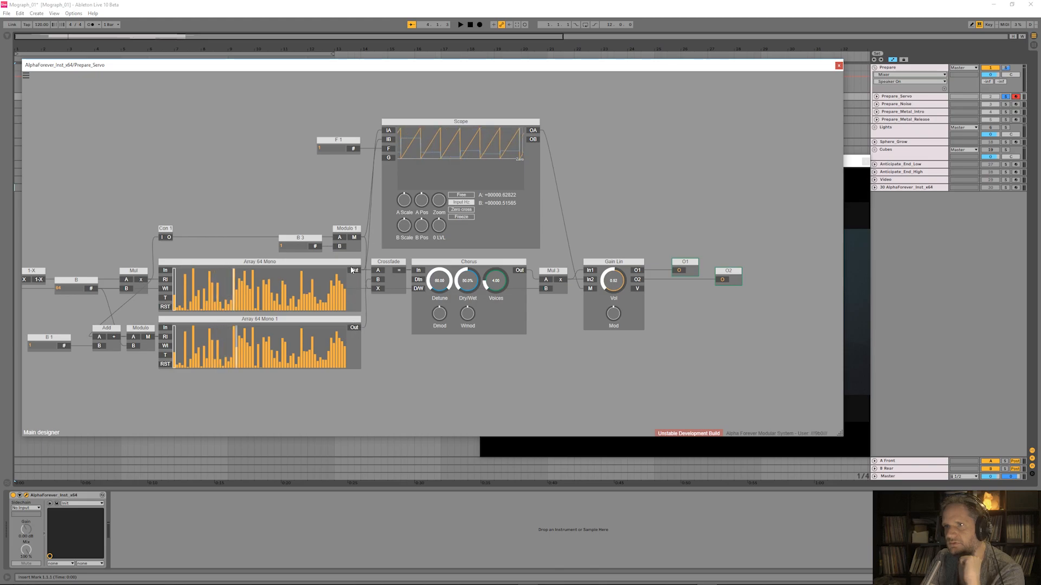
drag(400, 270, 387, 133)
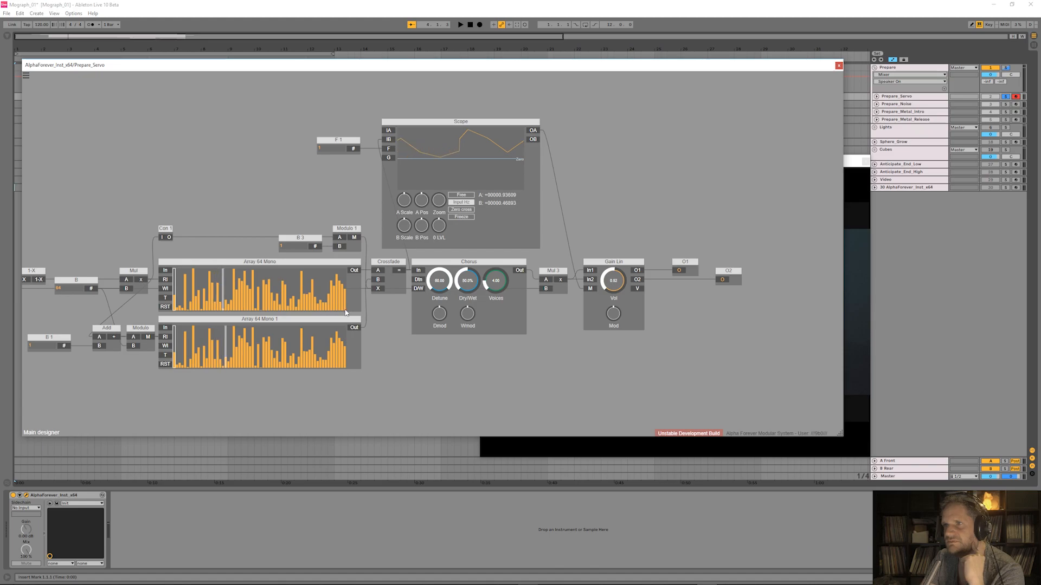
- Delete the Scope module together with the constant feeding its F input
drag(383, 340, 504, 343)
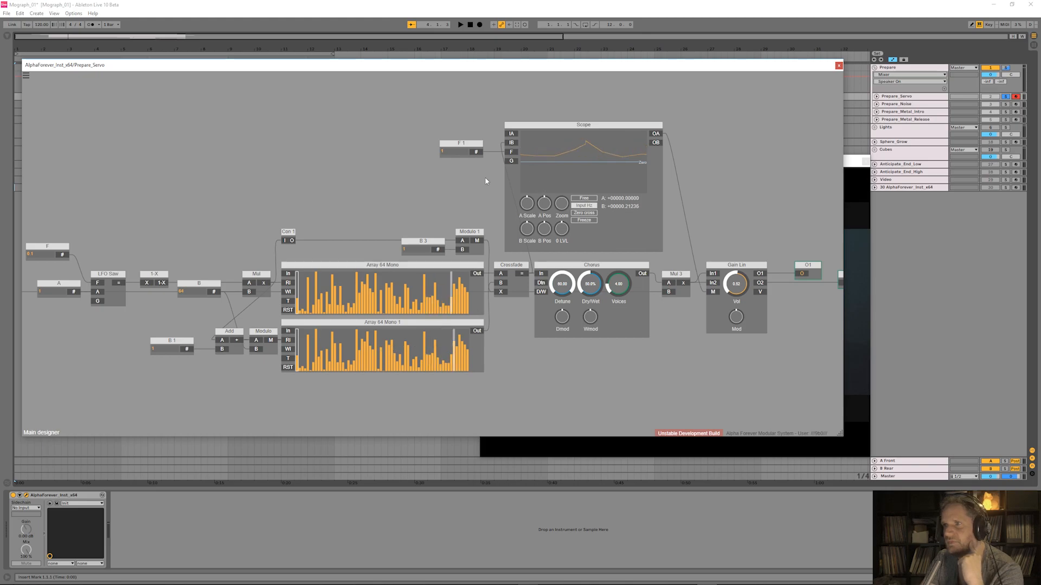
scroll(418, 187, down, 3)
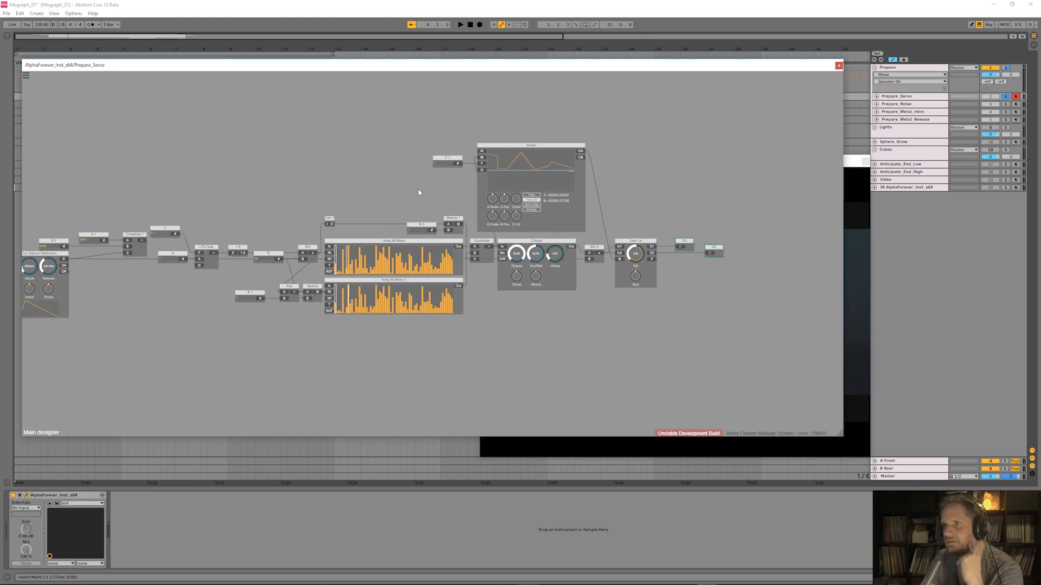
click(495, 148)
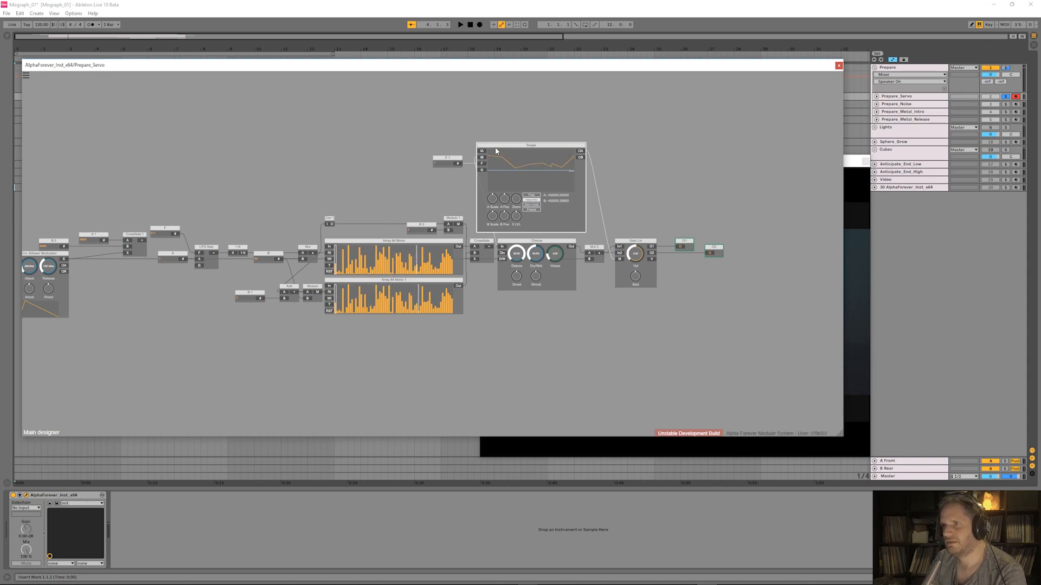
key(Delete)
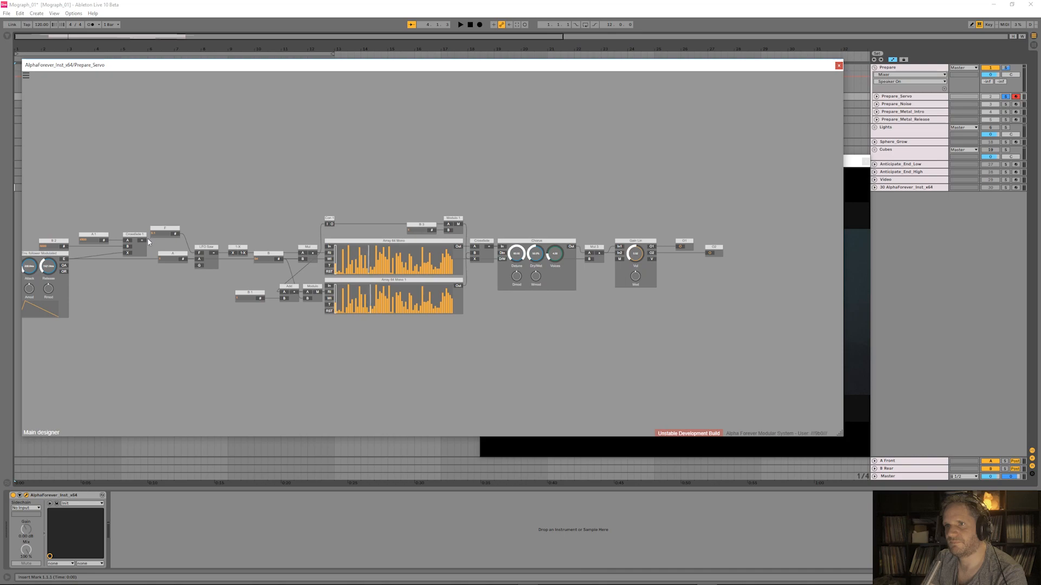
- Reconnect Crossfade 1's output to the LFO Saw's F input and delete the temporary F constant
drag(190, 269, 200, 253)
click(176, 228)
key(Delete)
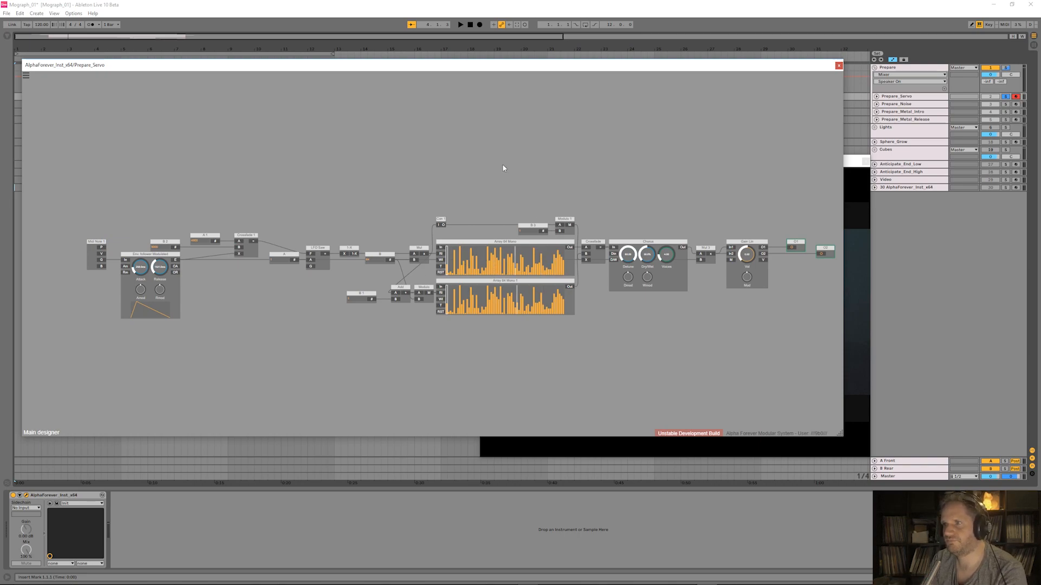
- Shift the Chorus, Mul 3, Gain Lin, O1 and O2 modules away from Crossfade to open a gap behind its output
scroll(504, 227, right, 3)
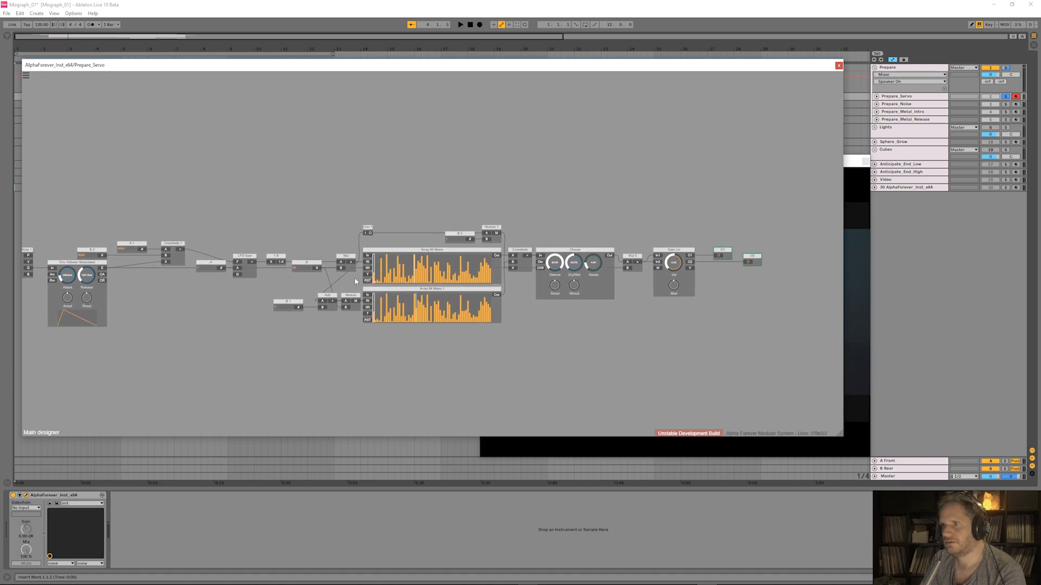
scroll(535, 238, up, 2)
scroll(534, 238, right, 4)
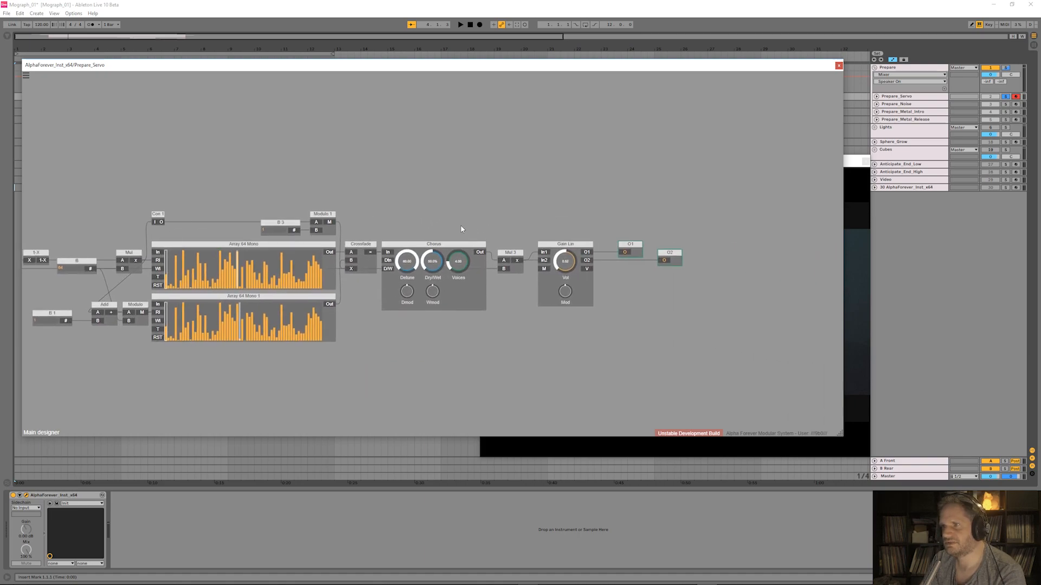
scroll(479, 270, right, 3)
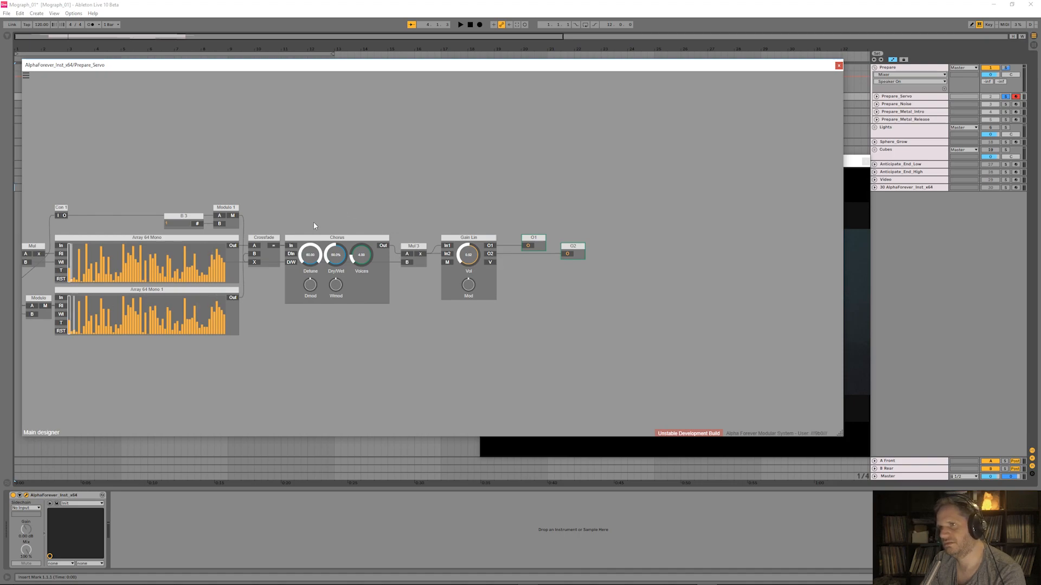
drag(281, 226, 696, 384)
drag(364, 252, 467, 252)
click(305, 278)
scroll(314, 272, up, 3)
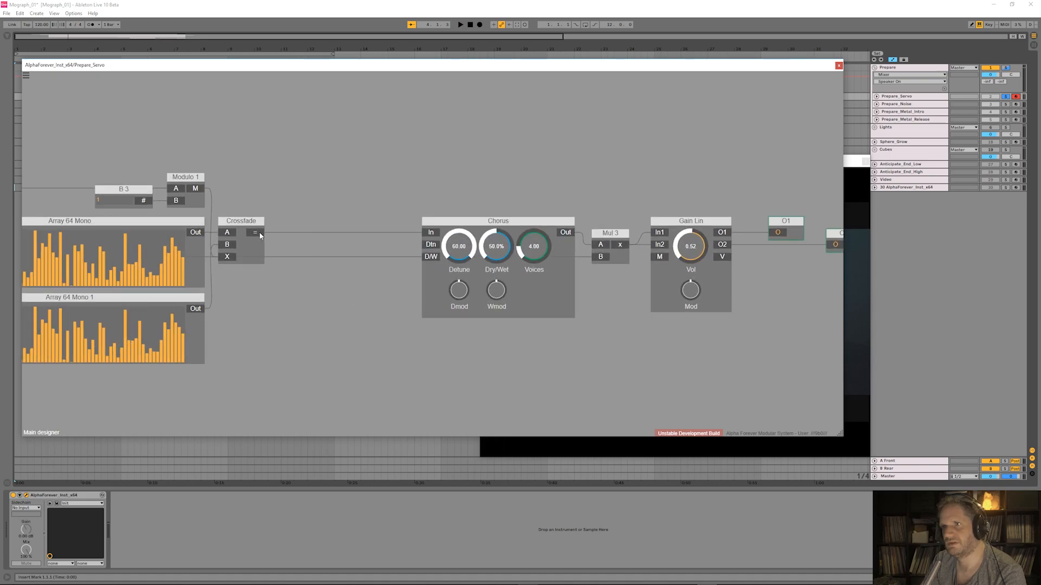
- Insert a multiply module between Crossfade and Chorus and feed its B input with a constant of 2
right_click(259, 232)
click(292, 239)
click(353, 238)
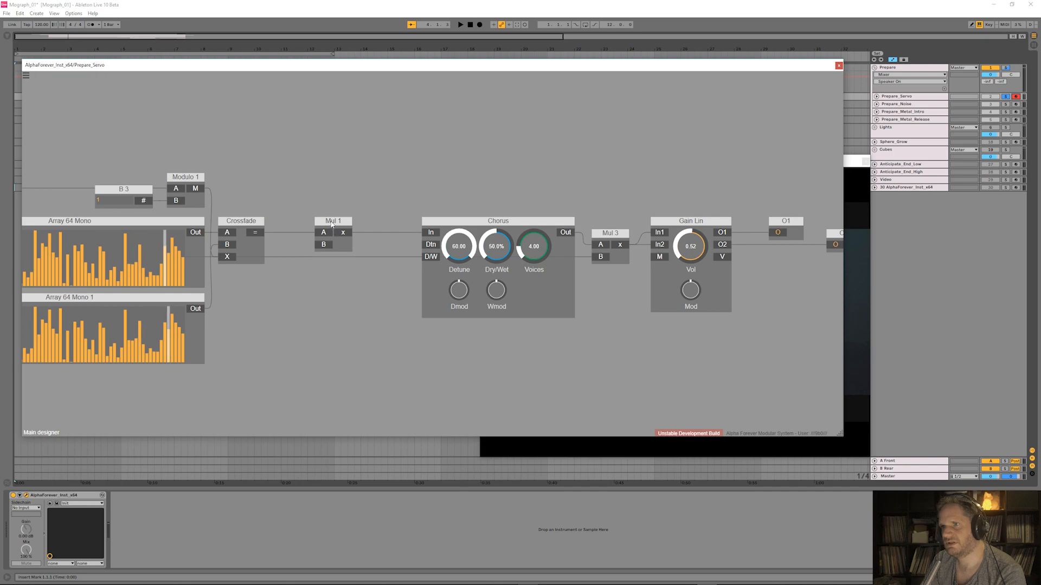
drag(332, 224, 362, 224)
double_click(354, 245)
click(292, 244)
text(2)
drag(293, 235, 298, 235)
scroll(340, 191, down, 2)
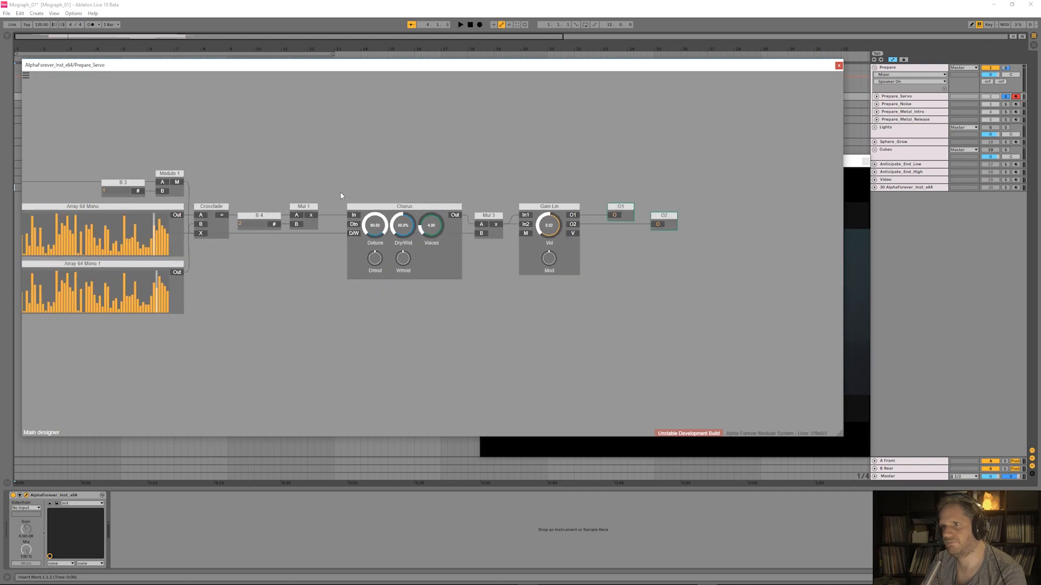
- Insert a 1-X module between Mul 1 and Chorus, moving the Chorus and output chain over to make room
right_click(315, 216)
text(1)
click(398, 224)
drag(374, 206, 429, 211)
click(414, 172)
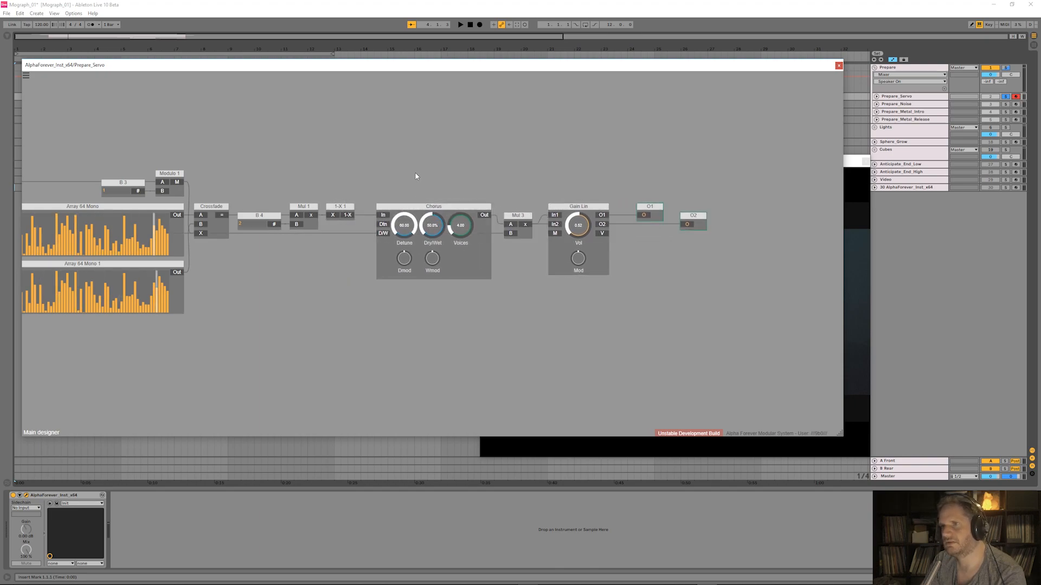
- Move the Chorus, Mul 3, Gain Lin, O1 and O2 modules slightly closer to the 1-X 1 module
drag(297, 166, 548, 181)
scroll(550, 181, down, 2)
drag(619, 187, 758, 314)
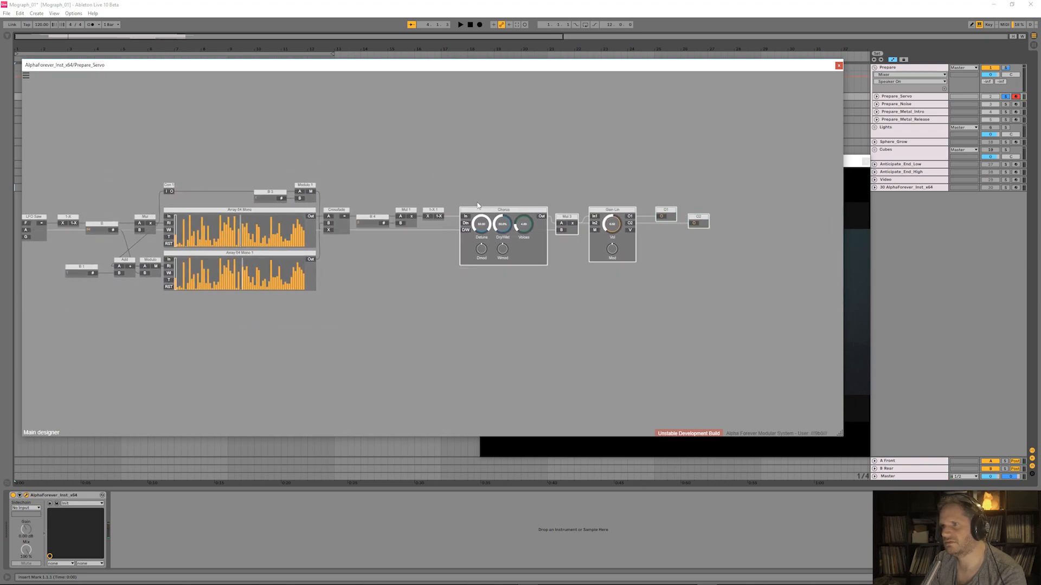
drag(483, 212, 476, 212)
click(464, 195)
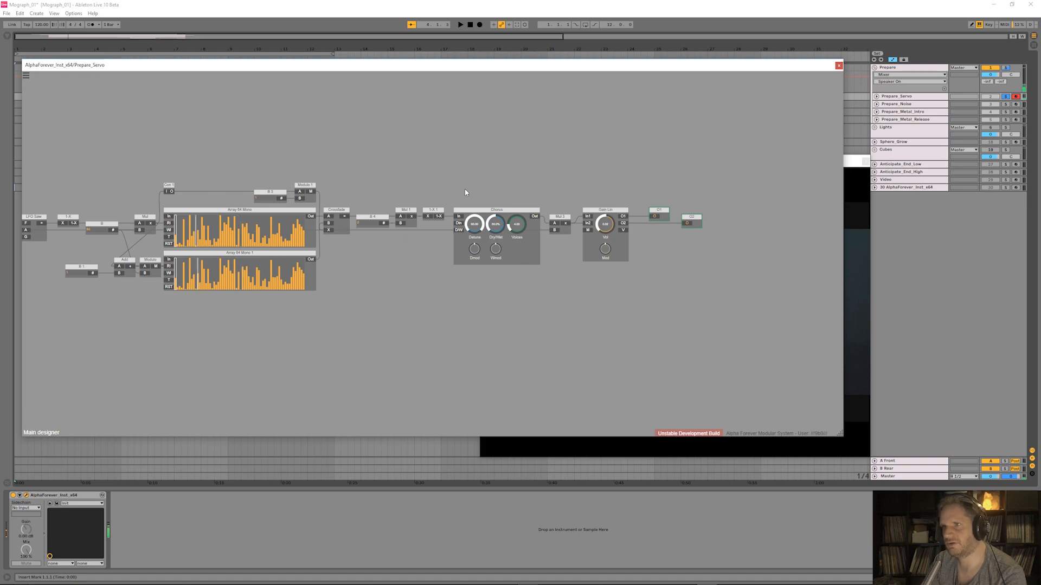
- Move the Midi Note and Env Follower Modulated modules closer to Crossfade 1
drag(381, 175, 519, 186)
drag(219, 163, 302, 182)
scroll(303, 181, down, 2)
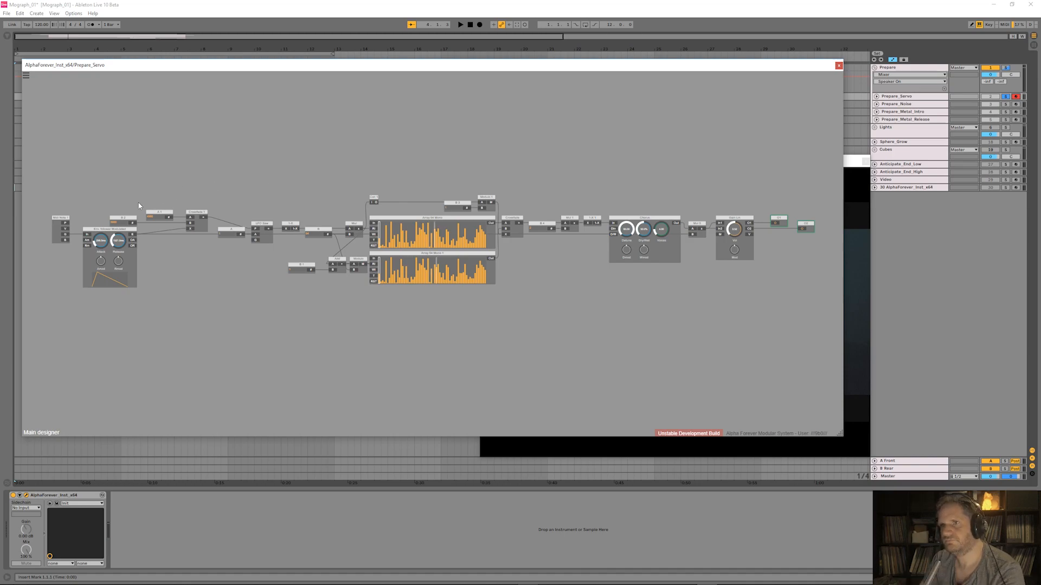
drag(129, 227, 166, 228)
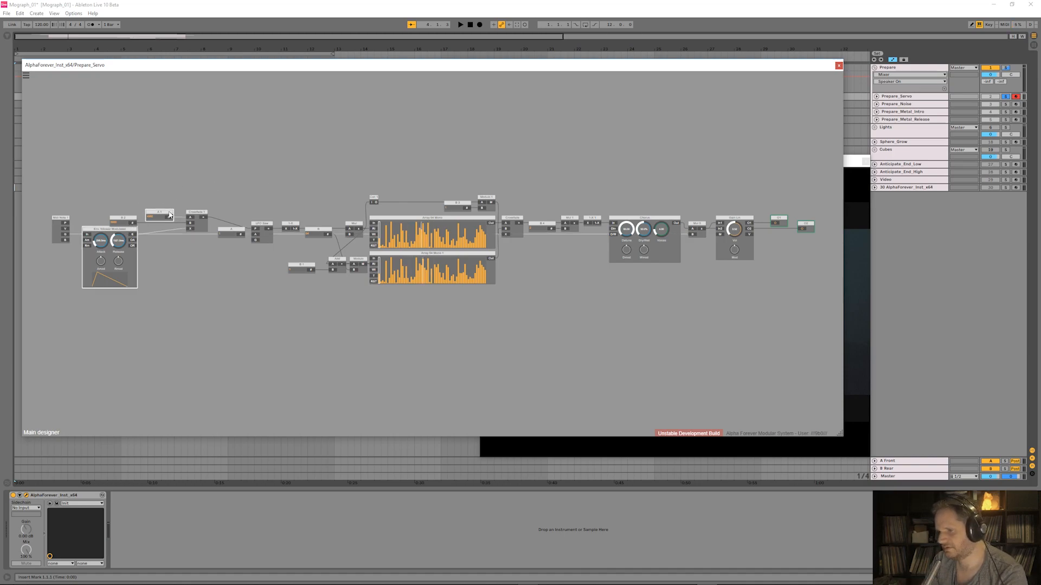
drag(68, 217, 101, 215)
drag(174, 196, 199, 168)
- Copy all modules of the Prepare_Servo patch and open the AlphaForever instrument window of track 30
drag(52, 188, 826, 376)
click(916, 188)
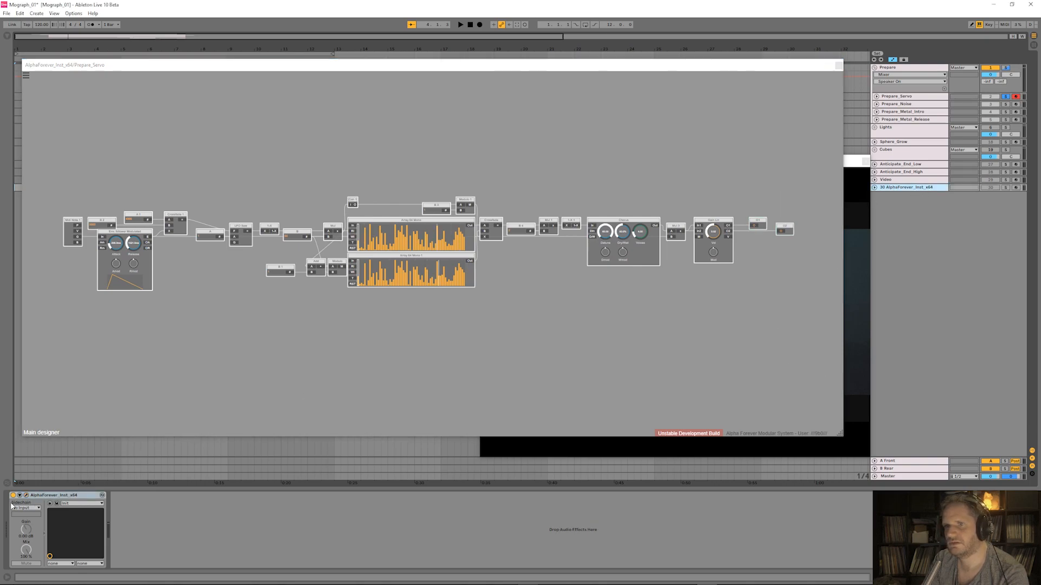
click(26, 495)
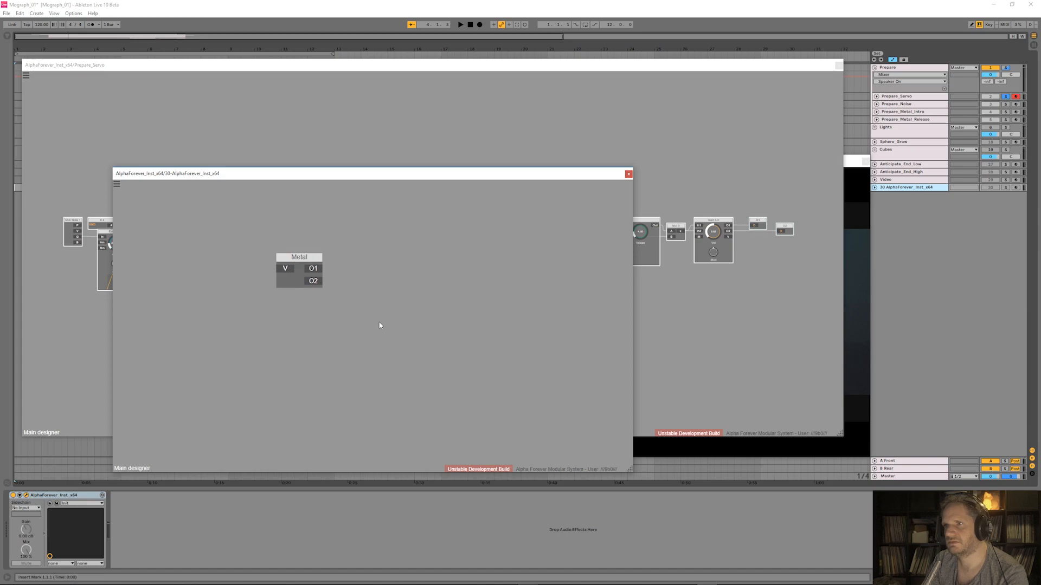
- Add a Designer module named Servo and place it directly below the Metal module
key(Delete)
right_click(309, 327)
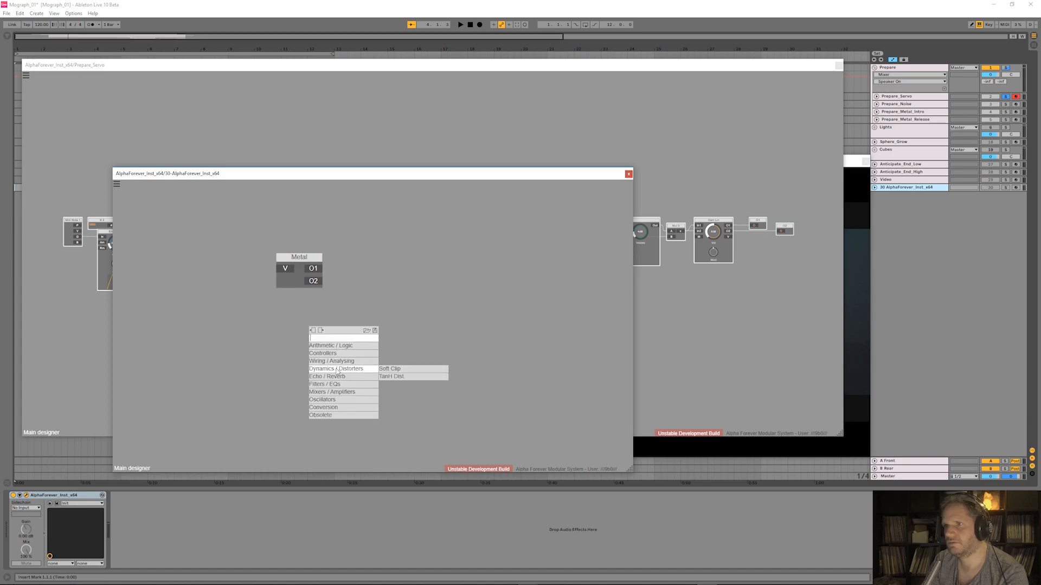
click(390, 361)
double_click(343, 338)
text(Se)
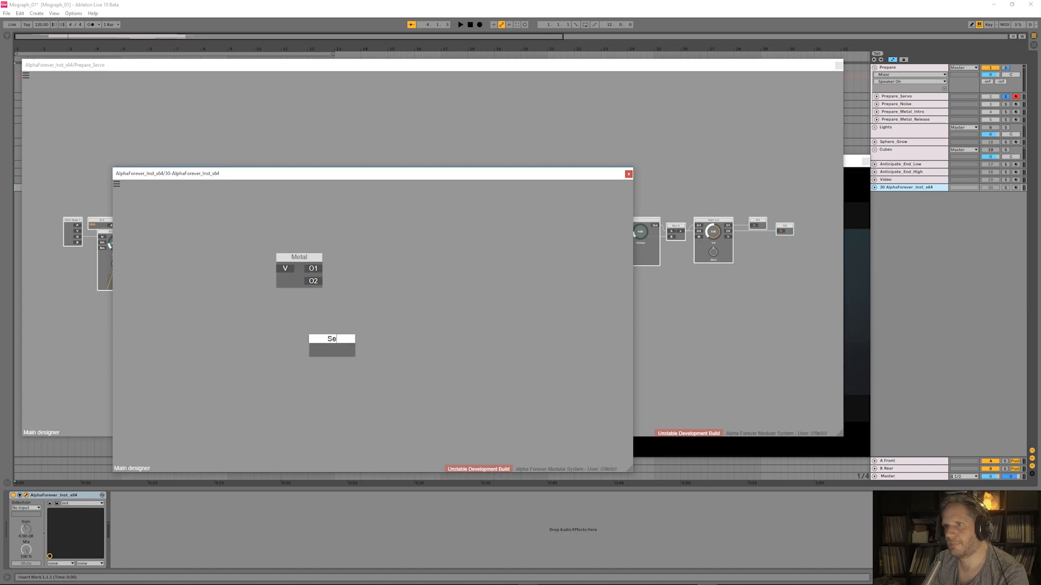
text(rvo)
key(Return)
drag(333, 341, 307, 300)
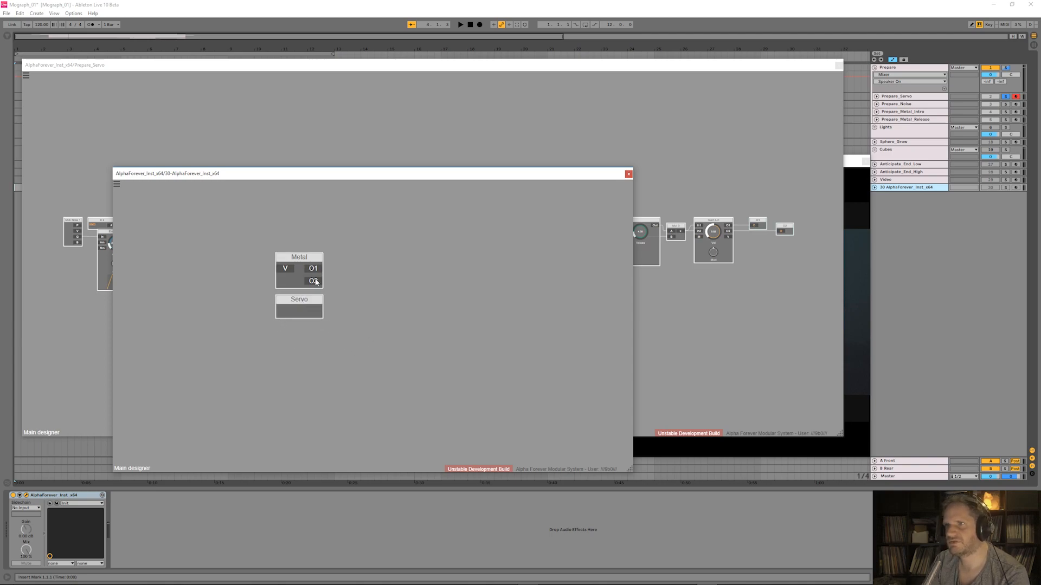
- Paste the copied patch inside the Servo designer and delete its Midi Note module
double_click(306, 311)
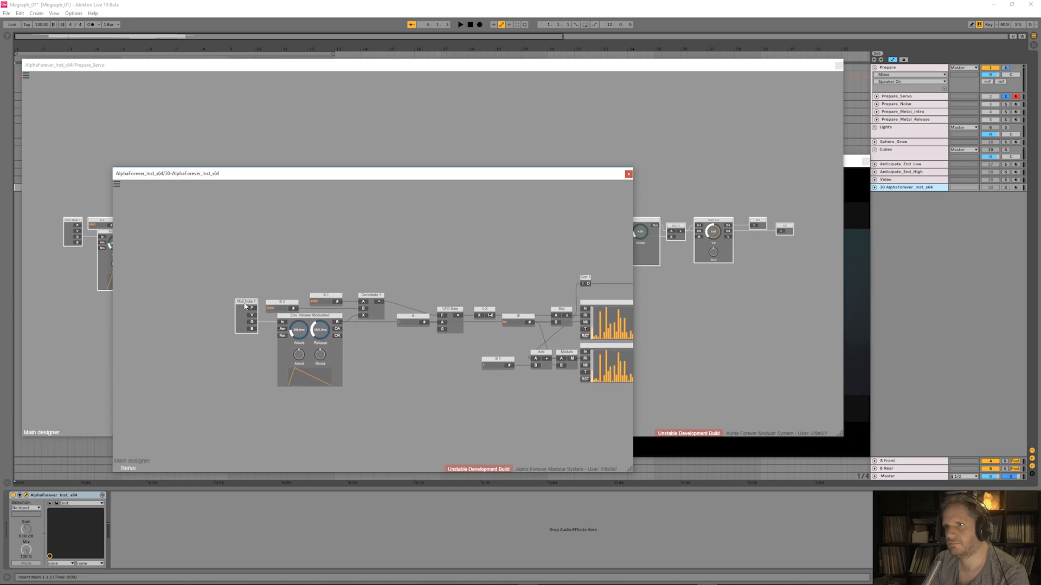
drag(252, 302, 214, 315)
right_click(208, 321)
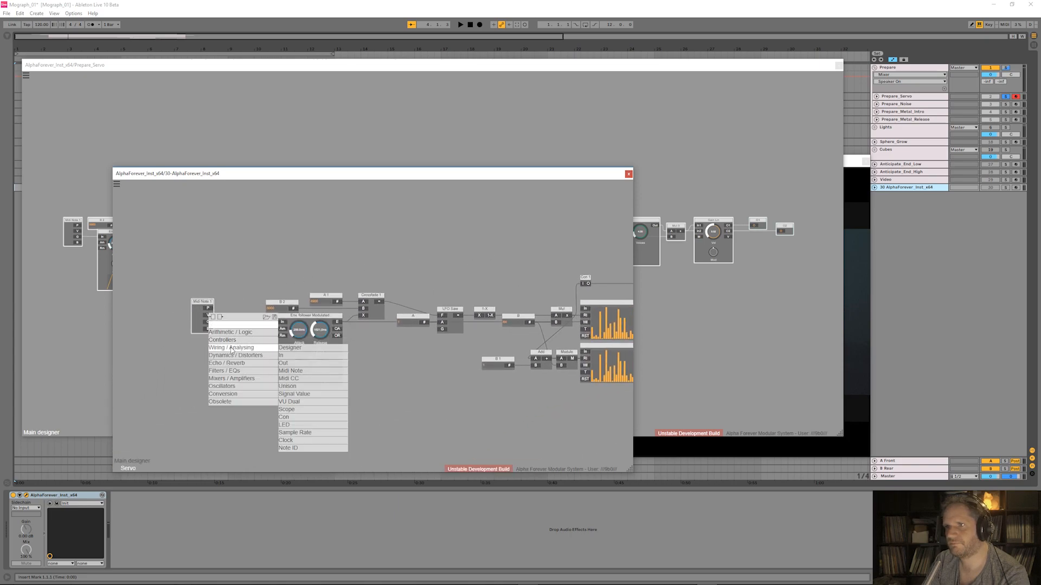
click(216, 274)
key(Delete)
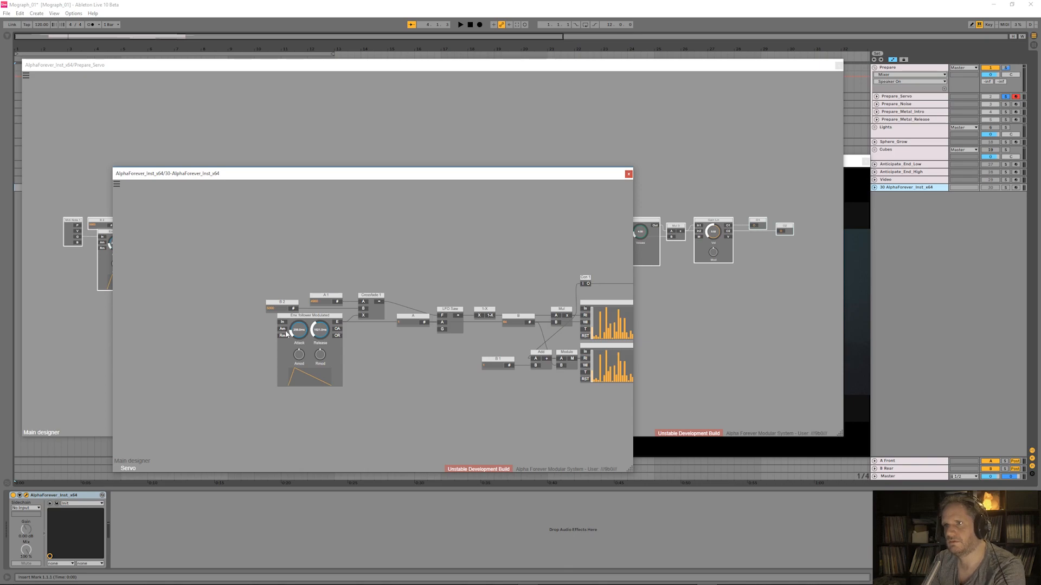
- Give the Env Follower Modulated's In an input module named G, and return to the main designer
double_click(281, 322)
right_click(245, 315)
click(247, 346)
text(G)
double_click(247, 347)
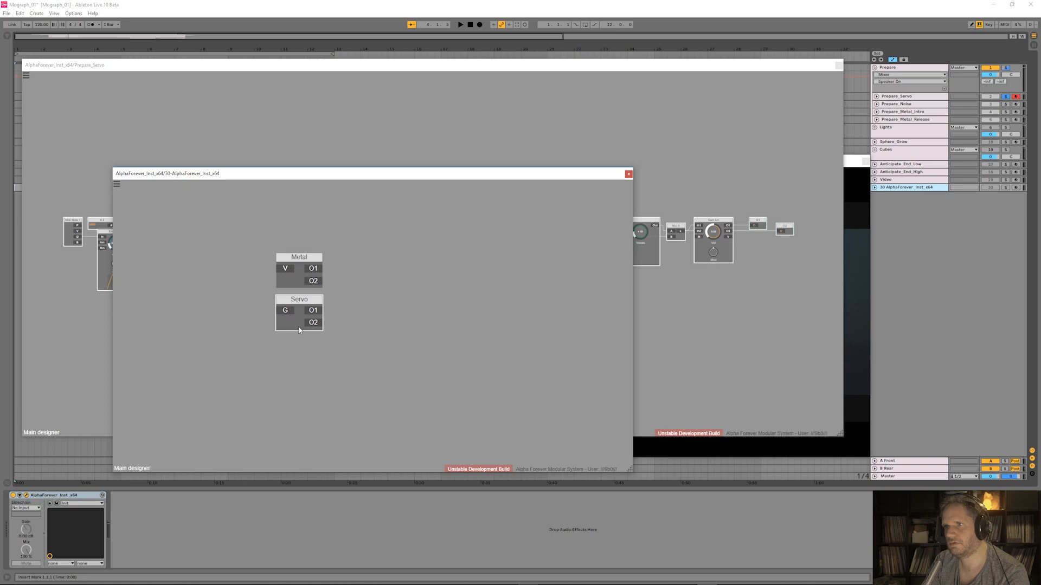
- Inside Servo, add inputs named Att and Rel to the envelope follower's Am and Rm, and set its Attack and Release to 0.0 ms
double_click(299, 320)
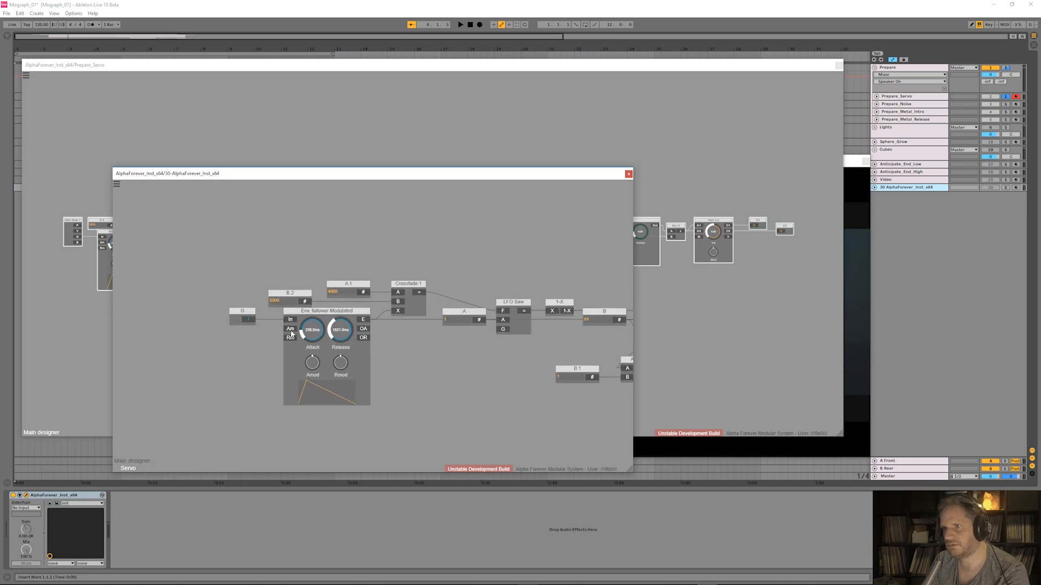
double_click(291, 331)
double_click(290, 338)
drag(250, 320, 207, 321)
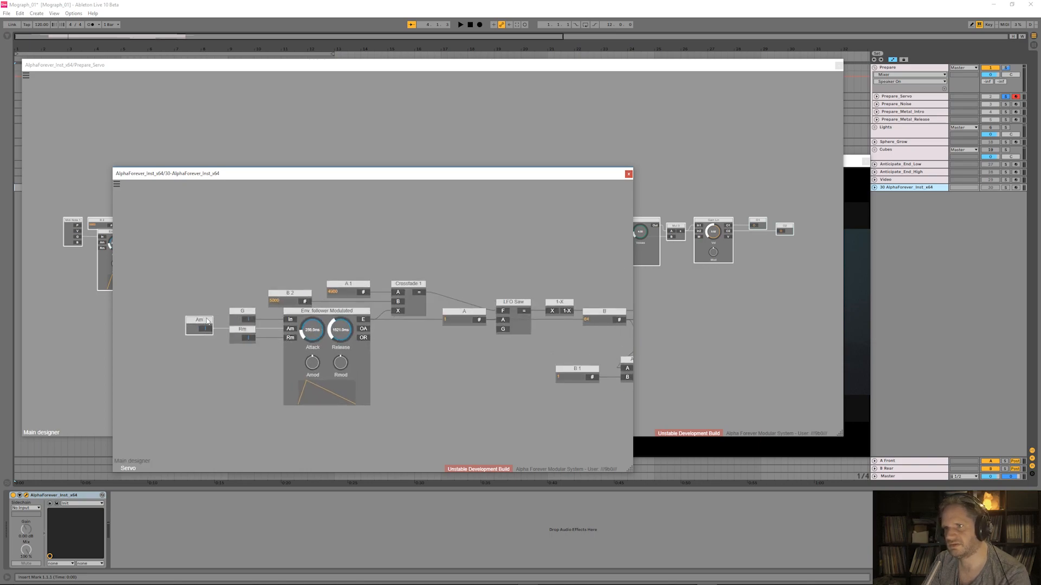
key(Return)
text(Rel)
double_click(315, 340)
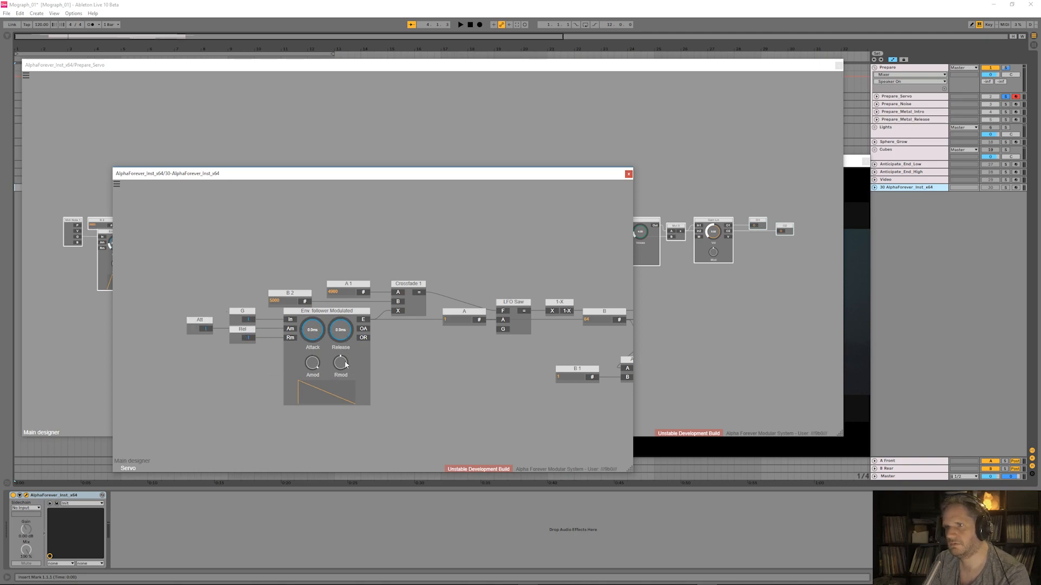
- Delete the Chorus module from the Servo designer and wire the 1-X 1 output to Mul 3's A input
scroll(406, 353, down, 6)
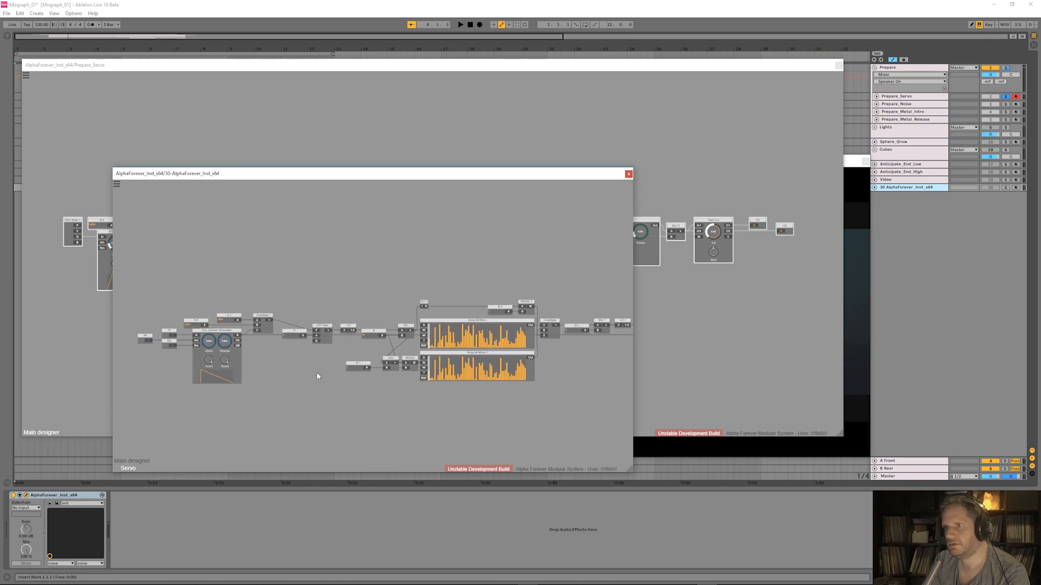
scroll(383, 363, right, 2)
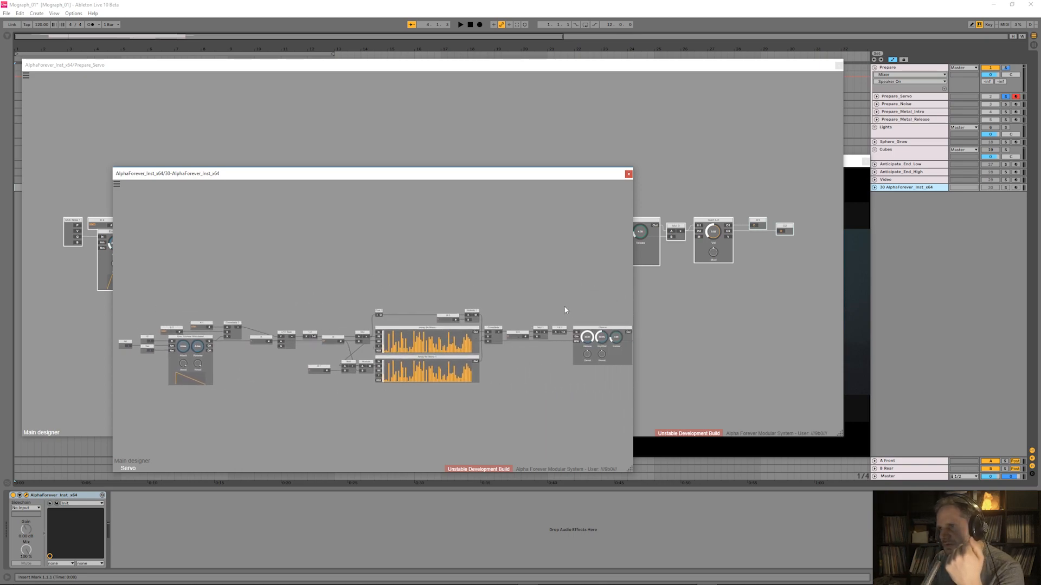
scroll(334, 330, right, 2)
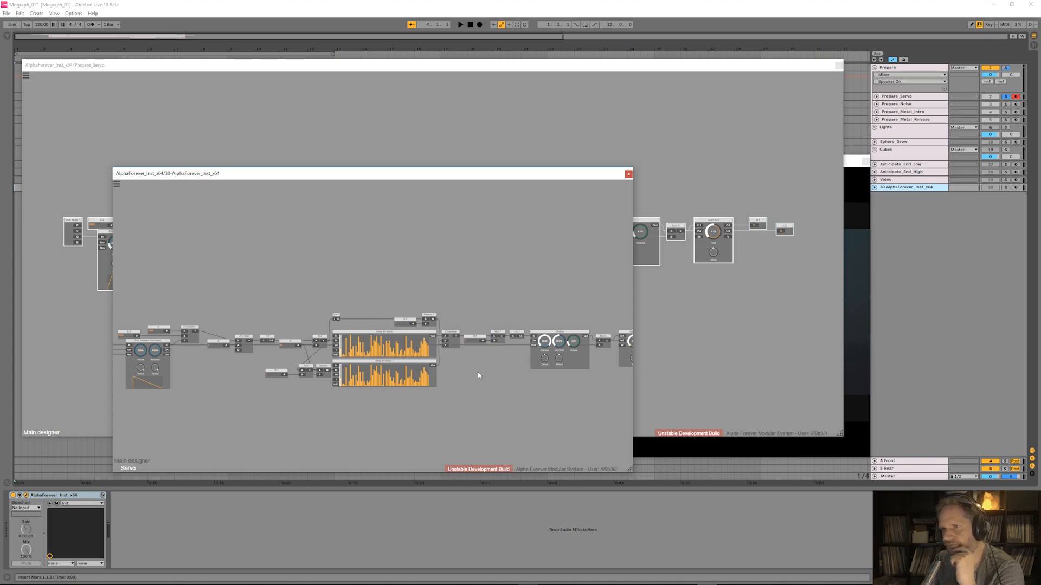
scroll(469, 379, right, 6)
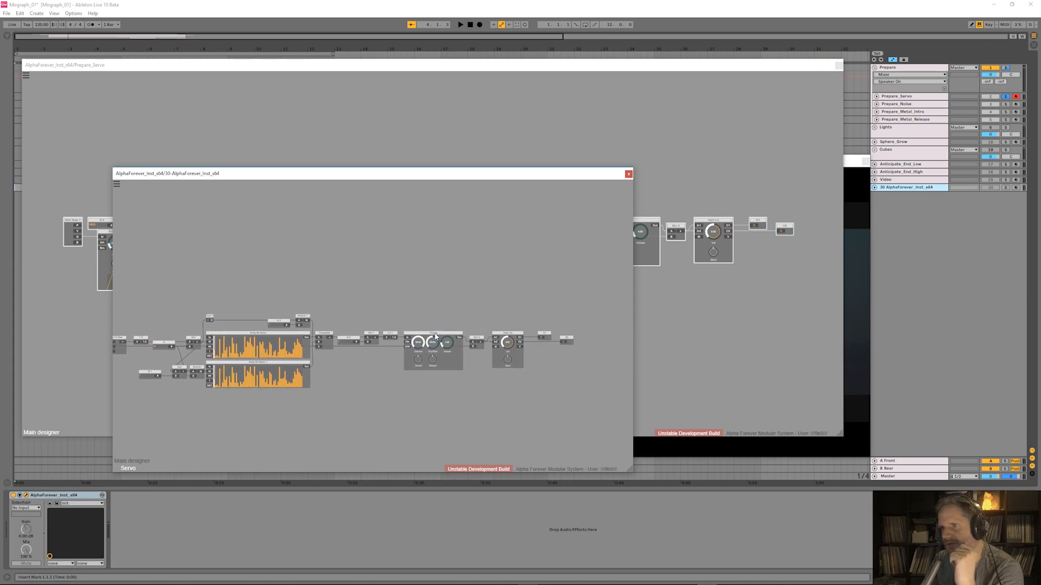
scroll(450, 304, up, 3)
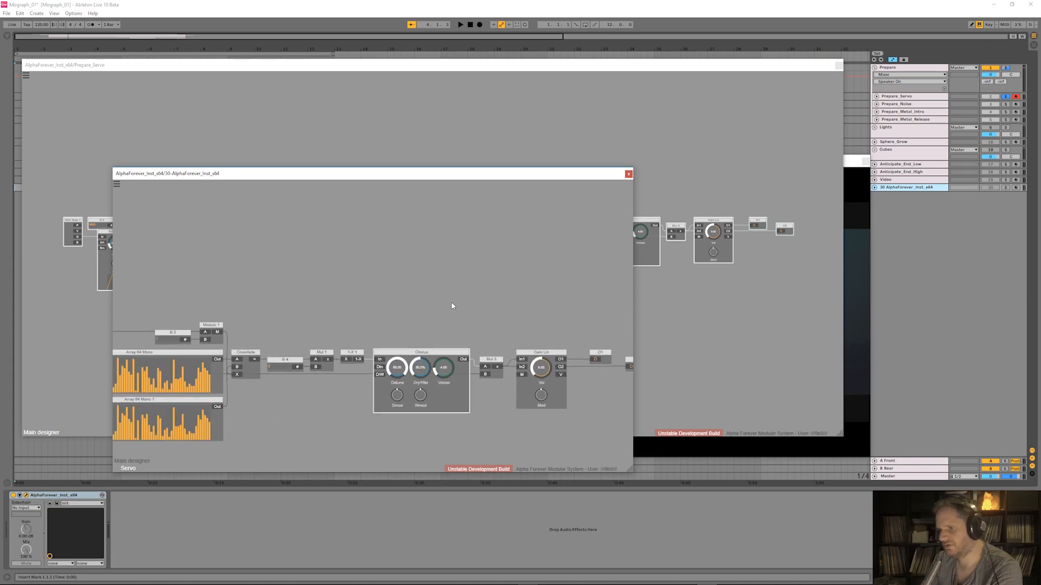
key(Delete)
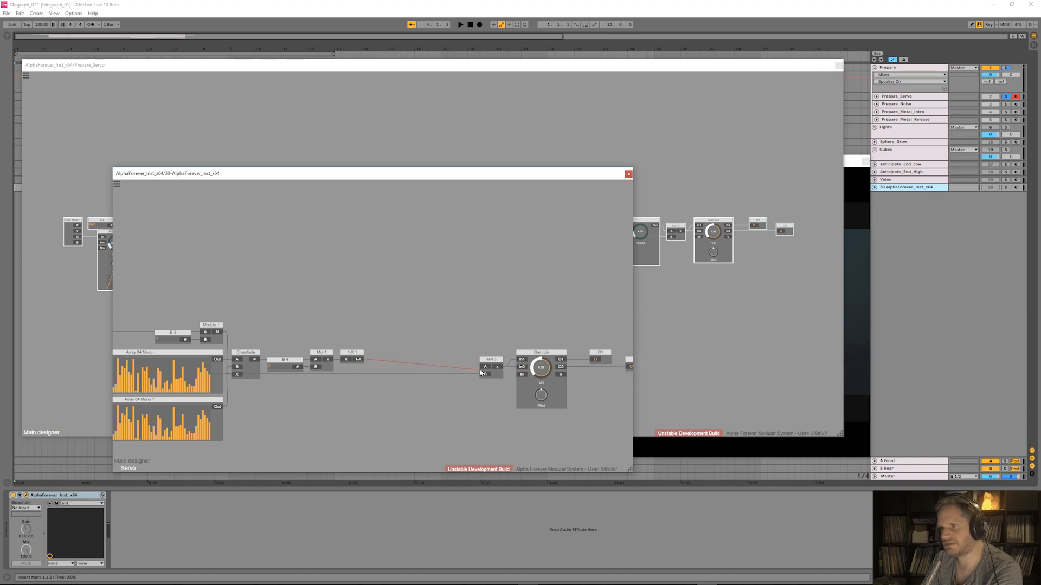
- Move Mul 3, Gain Lin, O1 and O2 next to the 1-X 1 module to close the gap
scroll(480, 373, down, 1)
drag(467, 328, 642, 405)
drag(529, 347, 440, 350)
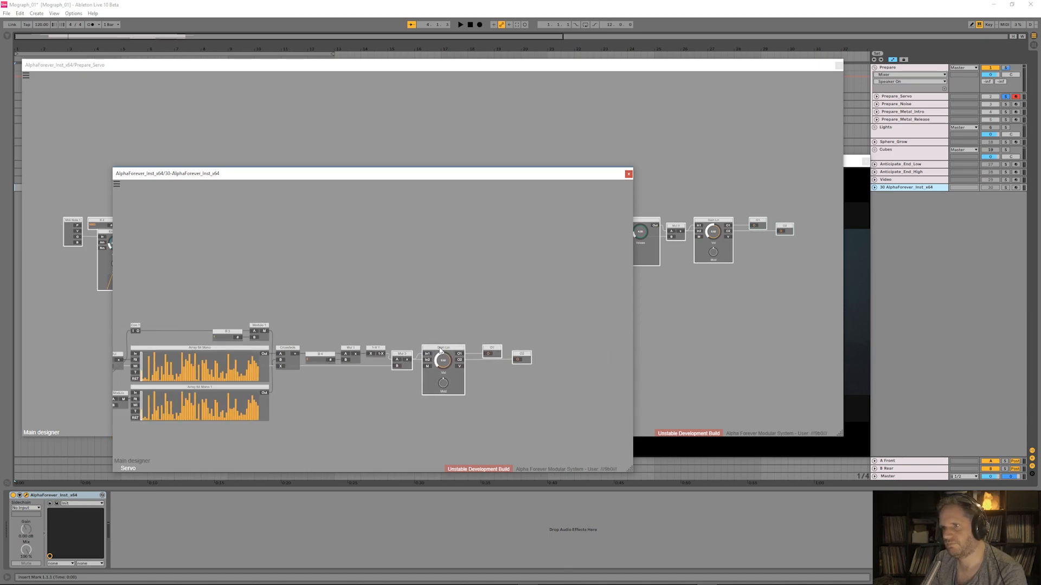
click(434, 325)
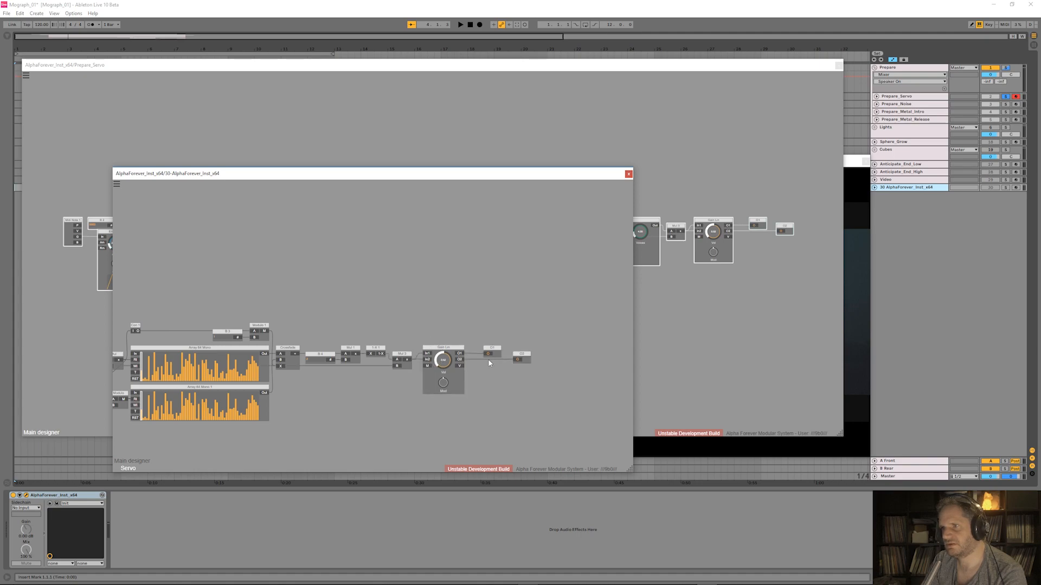
- Move the input modules, envelope follower, constants and Crossfade 1 together slightly closer to the LFO Saw section
drag(345, 297, 627, 275)
scroll(531, 274, down, 2)
drag(325, 275, 372, 276)
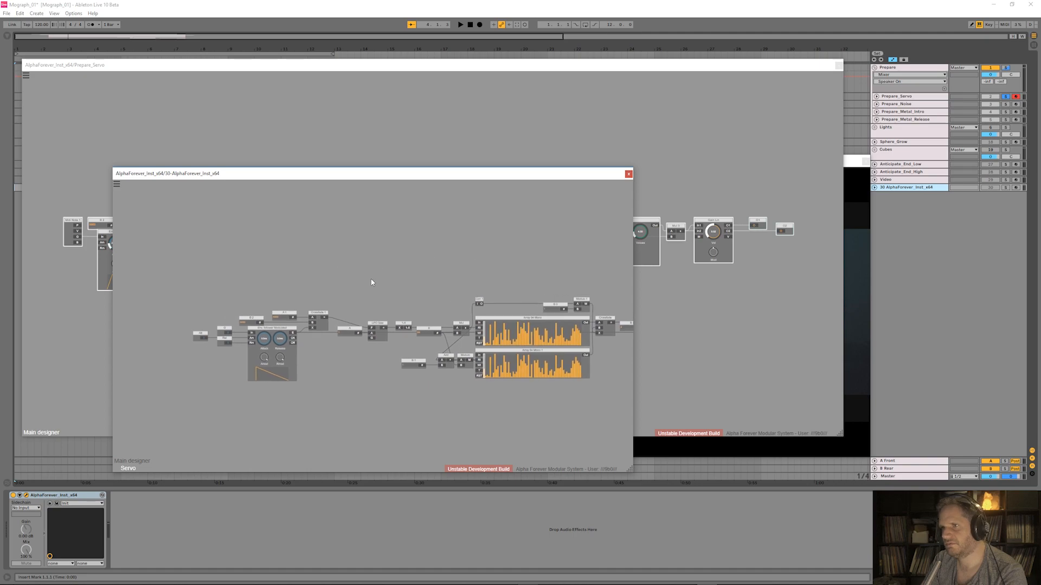
drag(468, 290, 411, 291)
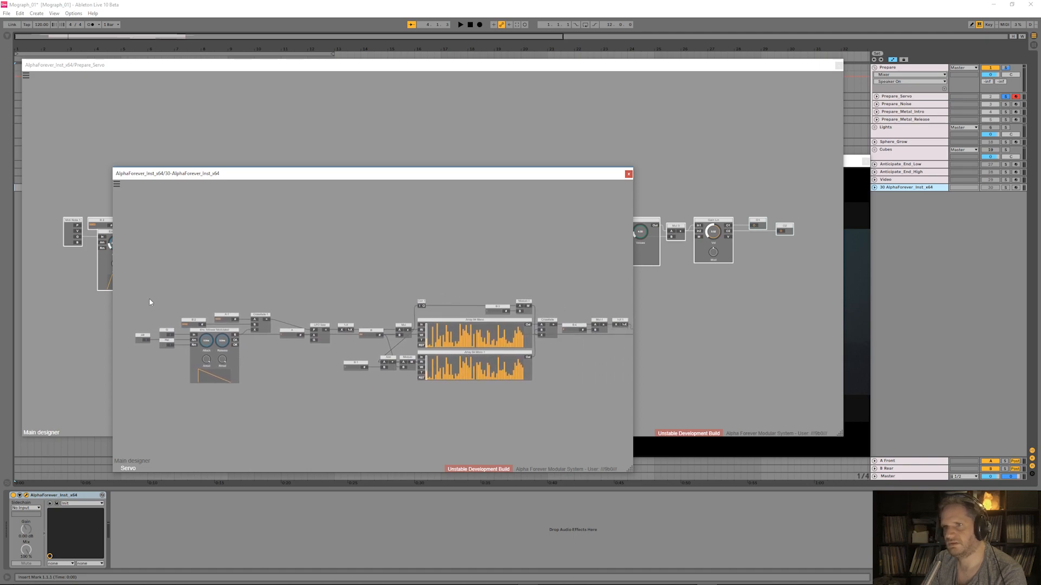
drag(160, 329, 301, 418)
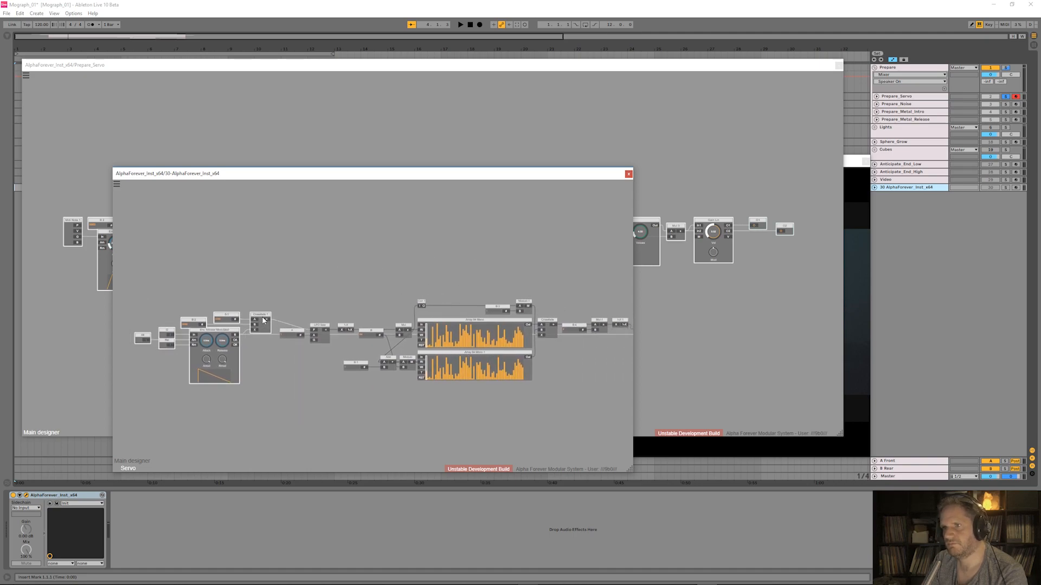
drag(266, 318, 277, 320)
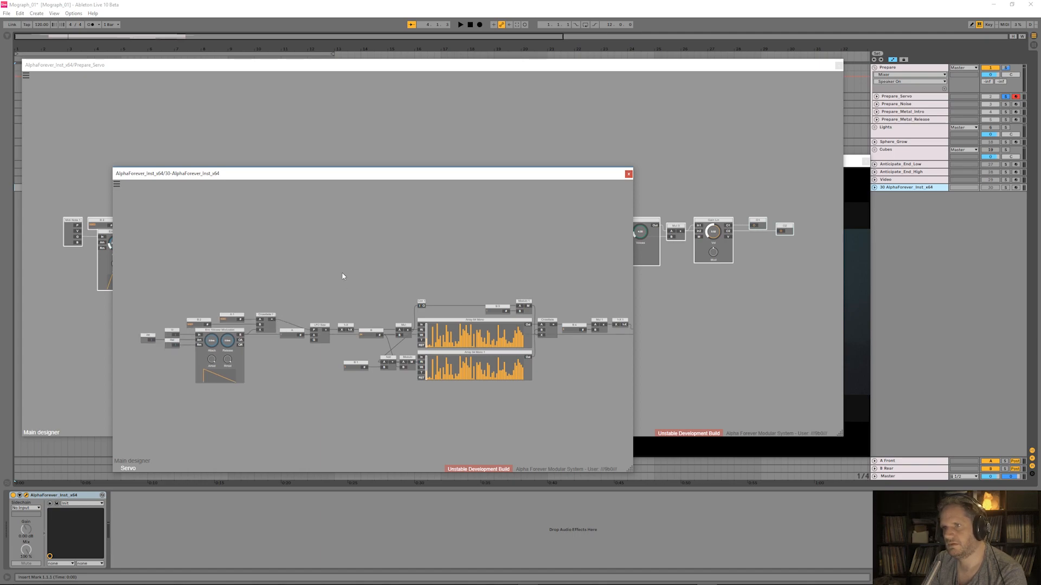
- Return to the main designer and add Att and Rel knobs wired to the Servo module's Att and Rel inputs
scroll(347, 271, right, 3)
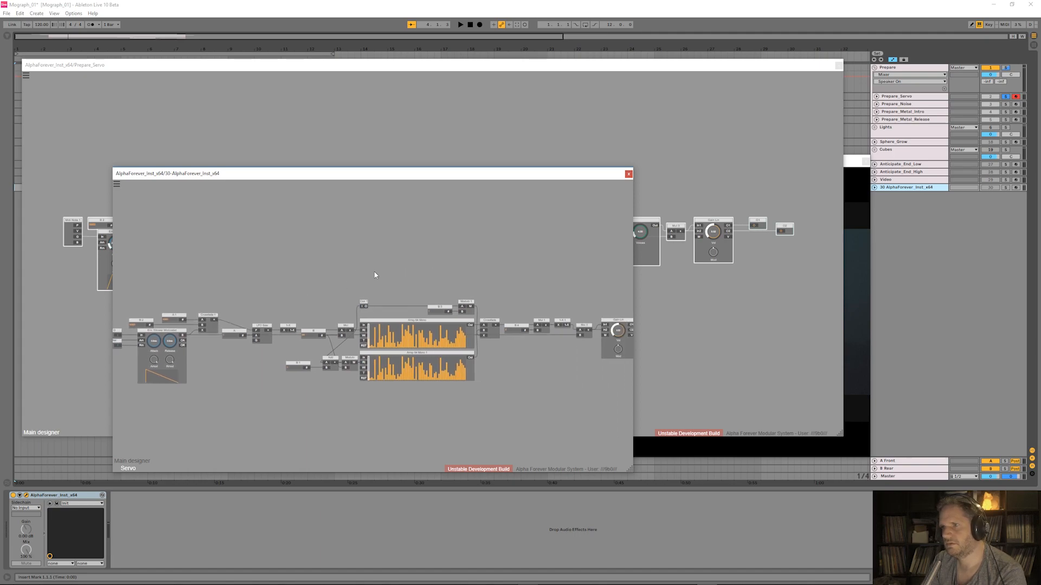
double_click(326, 265)
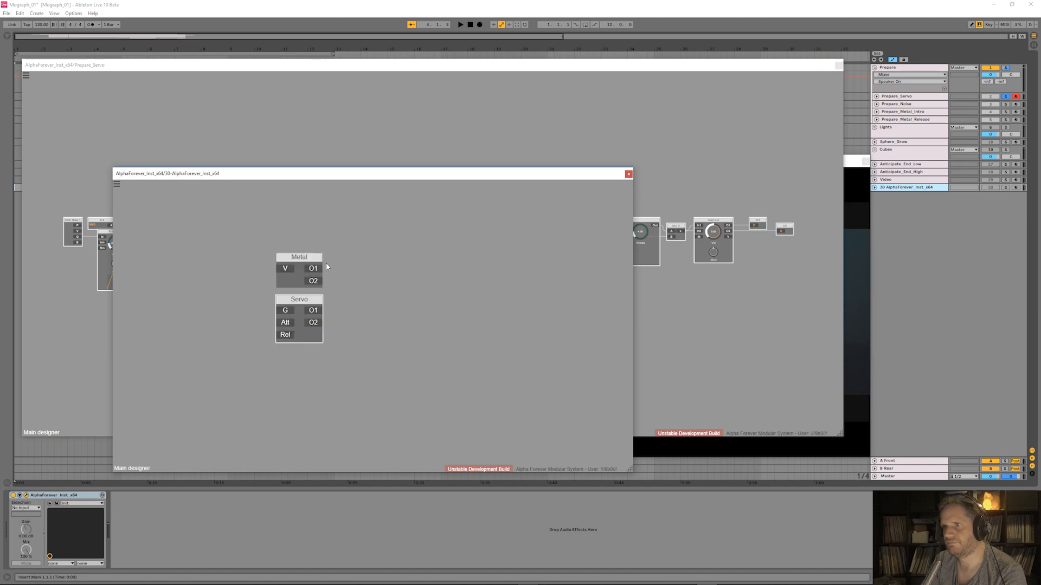
double_click(287, 324)
drag(255, 315, 188, 311)
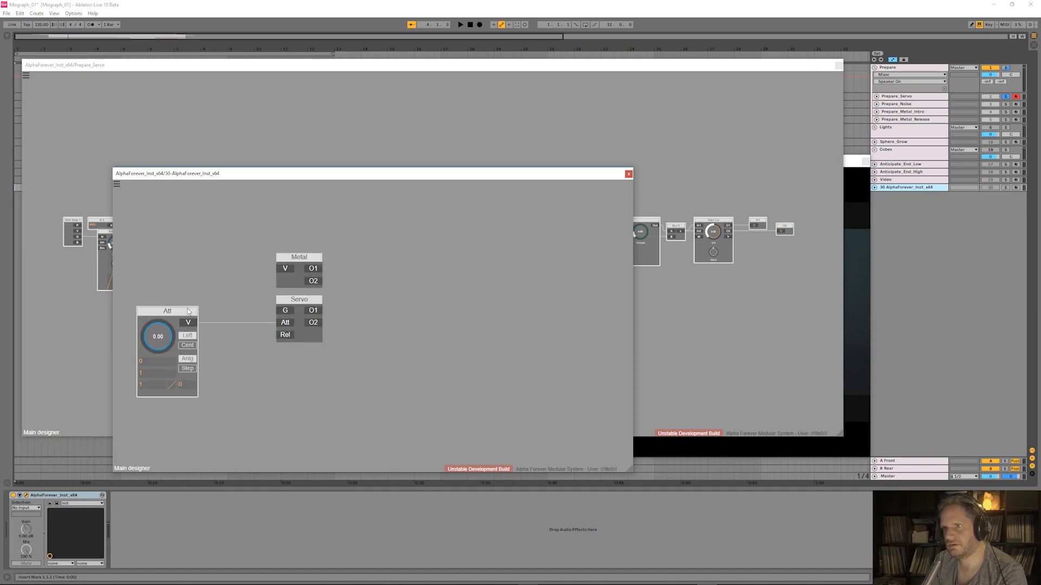
double_click(283, 336)
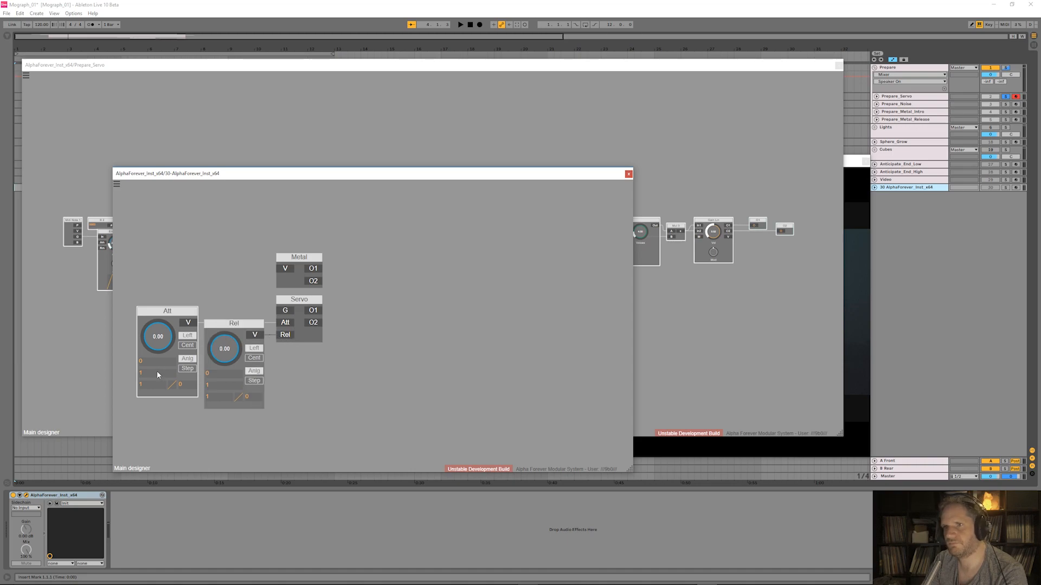
- Set the maximum value of both the Att and Rel knobs to 20000
text(20000)
click(214, 385)
text(20000)
click(300, 355)
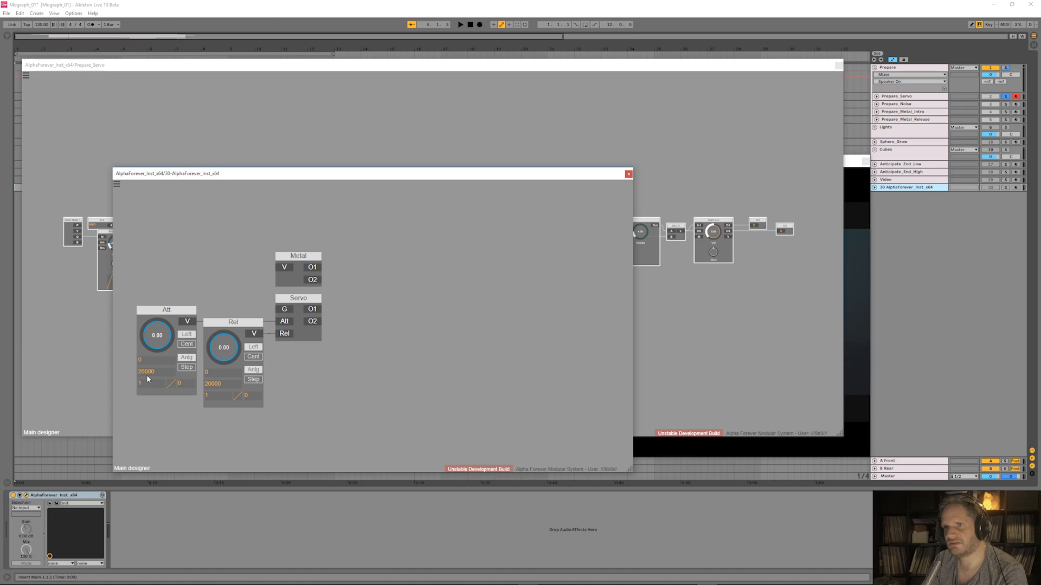
- Set the curve value of the Att and Rel knobs to 2 and turn both knobs up from zero
click(208, 397)
click(332, 404)
scroll(357, 371, down, 1)
drag(230, 355, 232, 338)
- Add a Midi Note module, wire its G output to Servo's G input, and connect Servo's outputs to O1 and O2
scroll(344, 358, down, 3)
drag(192, 292, 271, 291)
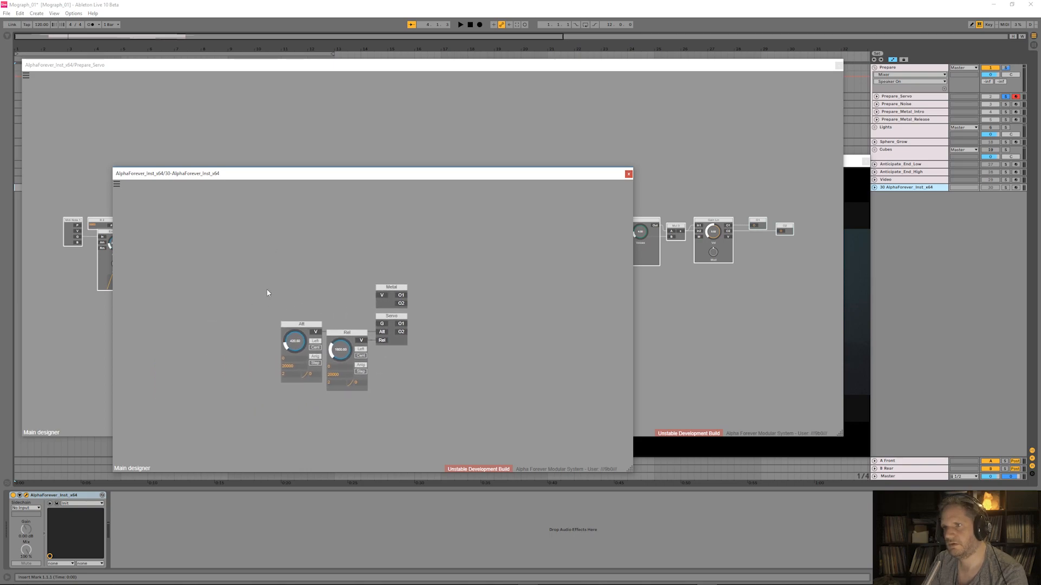
right_click(210, 290)
text(midi)
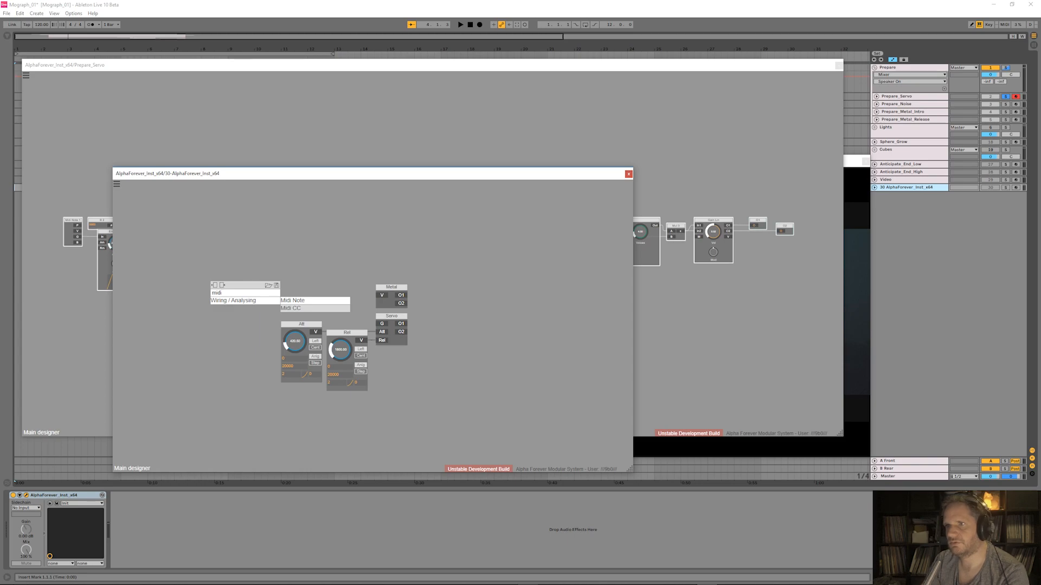
click(295, 301)
click(229, 323)
drag(230, 318, 256, 300)
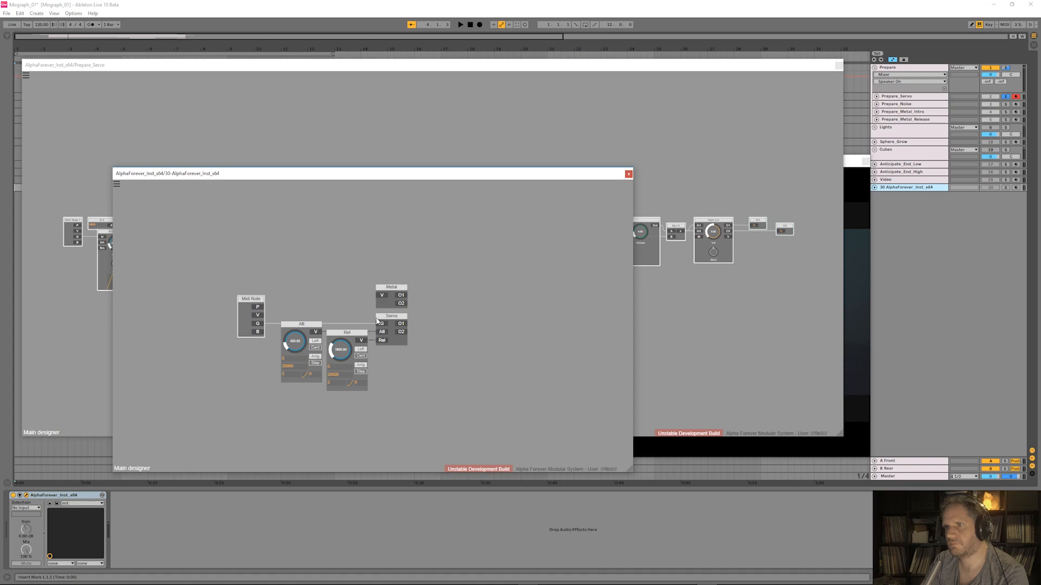
drag(401, 324, 489, 330)
- Arm the 30 AlphaForever_Inst_x64 track to test the Servo module and check the track's input routing
click(1015, 187)
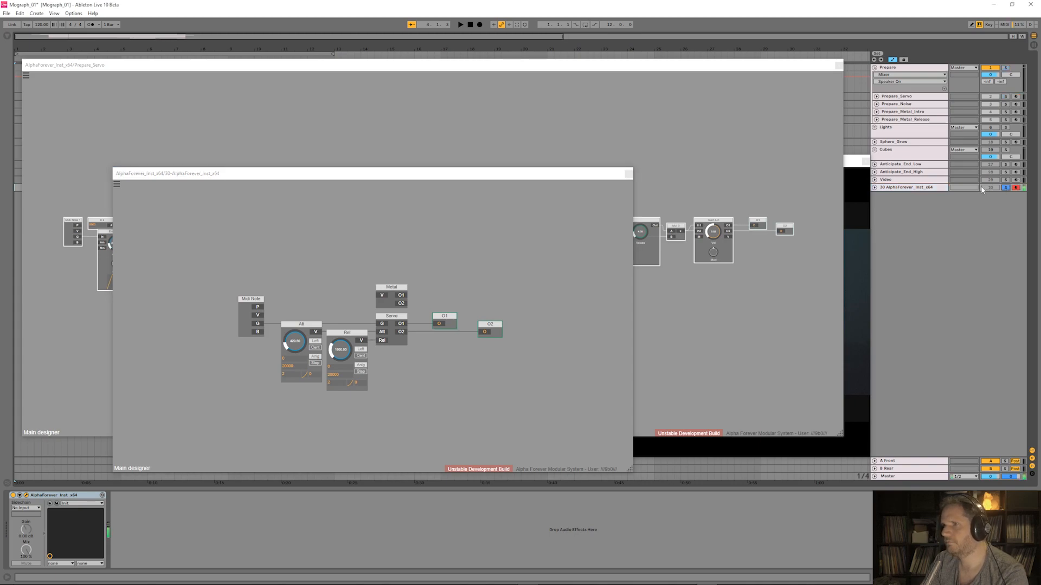
click(875, 188)
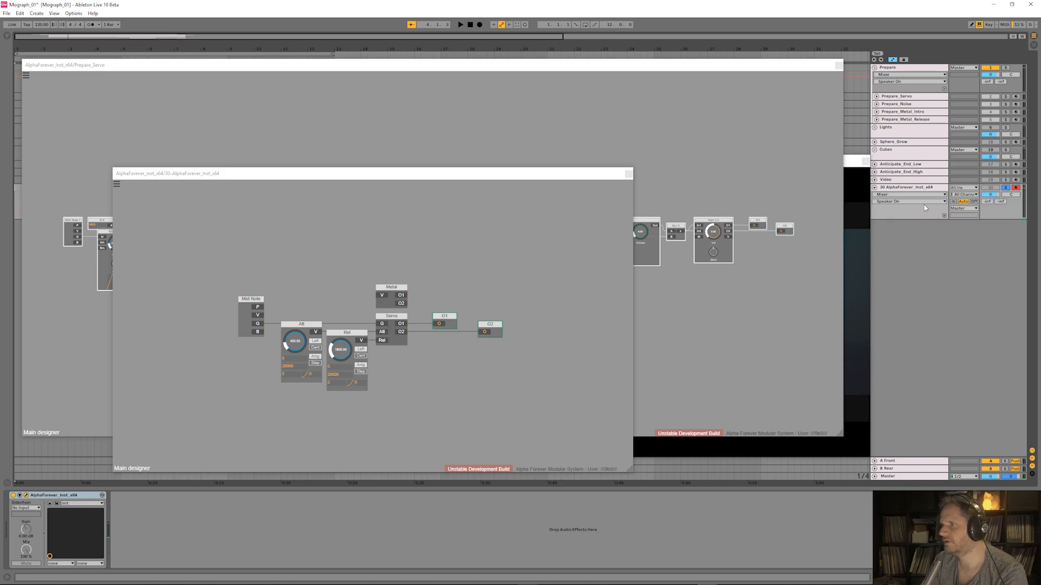
click(874, 188)
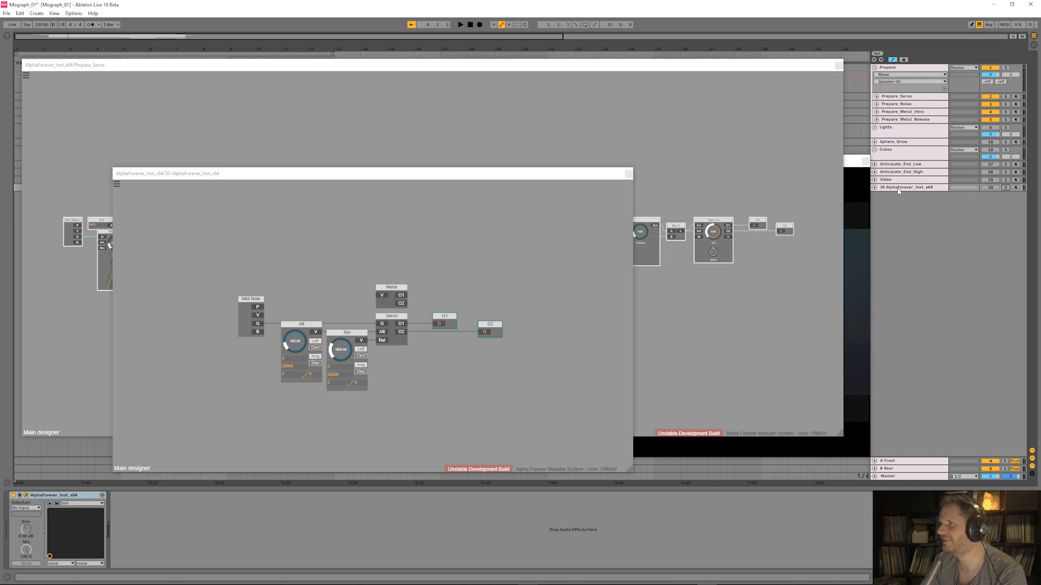
- Close the plugin windows of the 30 AlphaForever_Inst_x64 and Prepare_Servo tracks
click(911, 120)
click(917, 97)
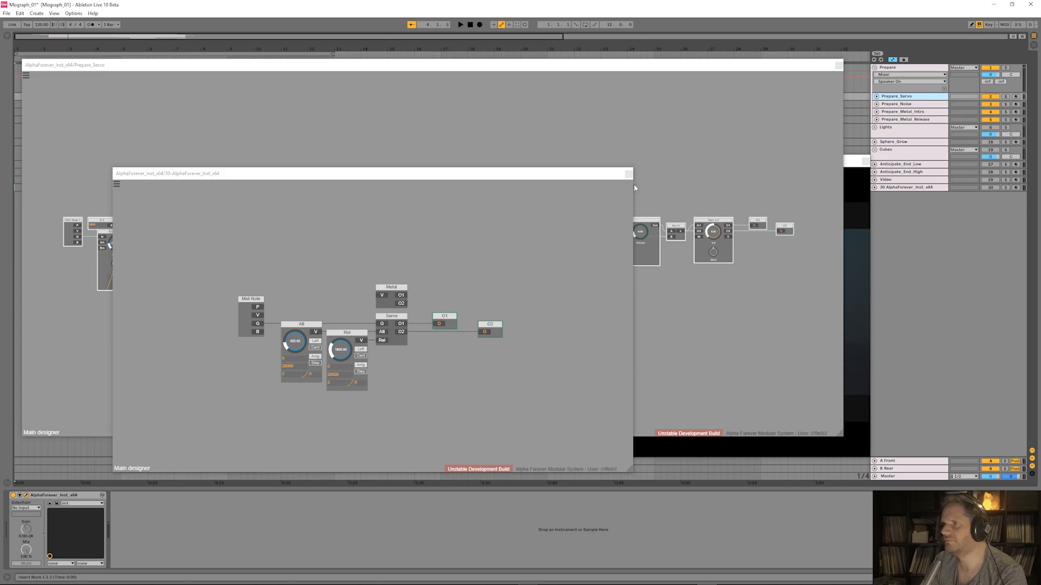
click(899, 188)
click(26, 495)
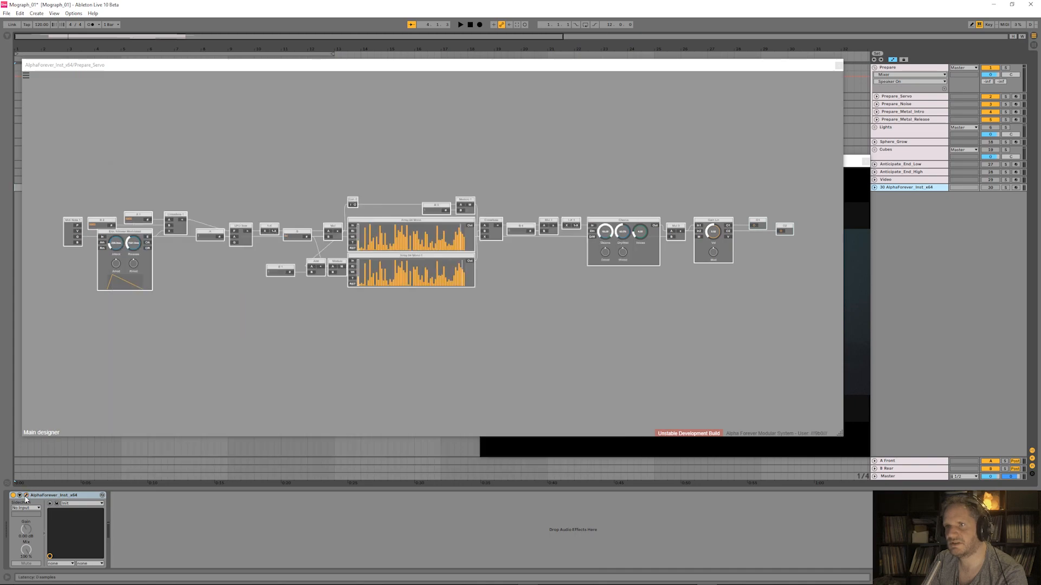
click(900, 98)
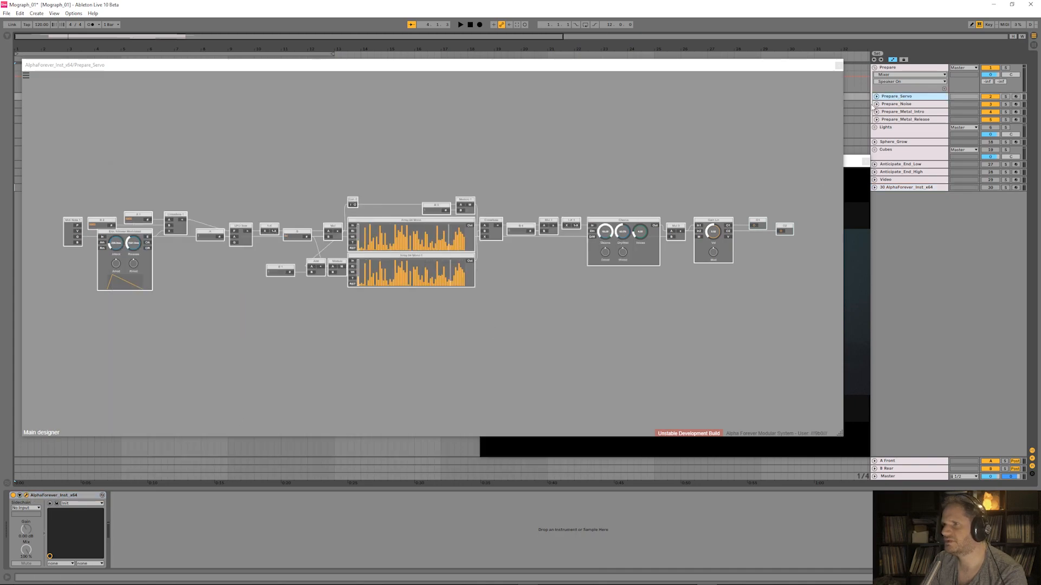
click(26, 495)
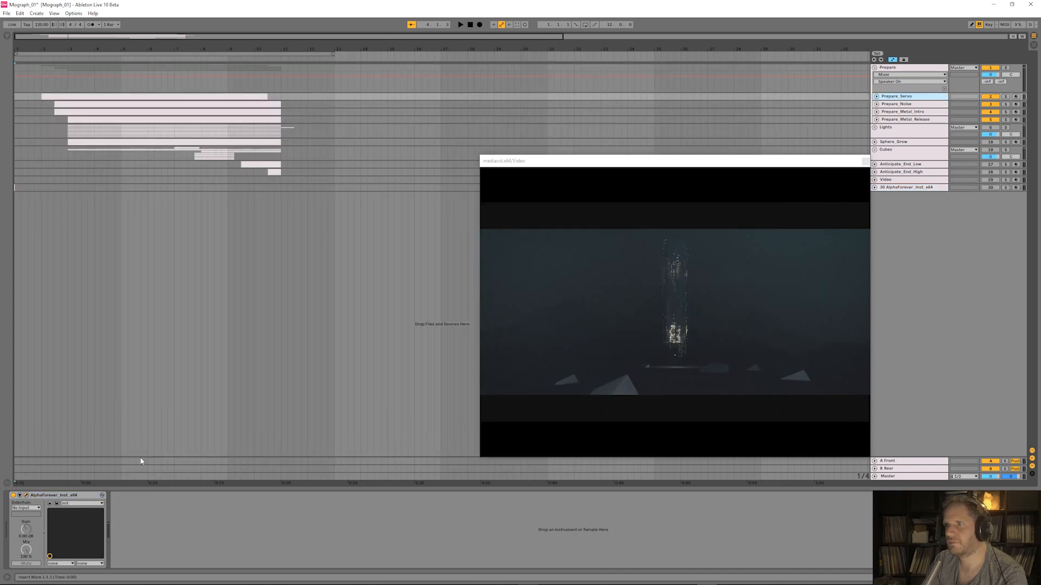
- Solo the Prepare_Noise track and play the arrangement from about bar 2 to hear its sound
click(912, 105)
click(1005, 104)
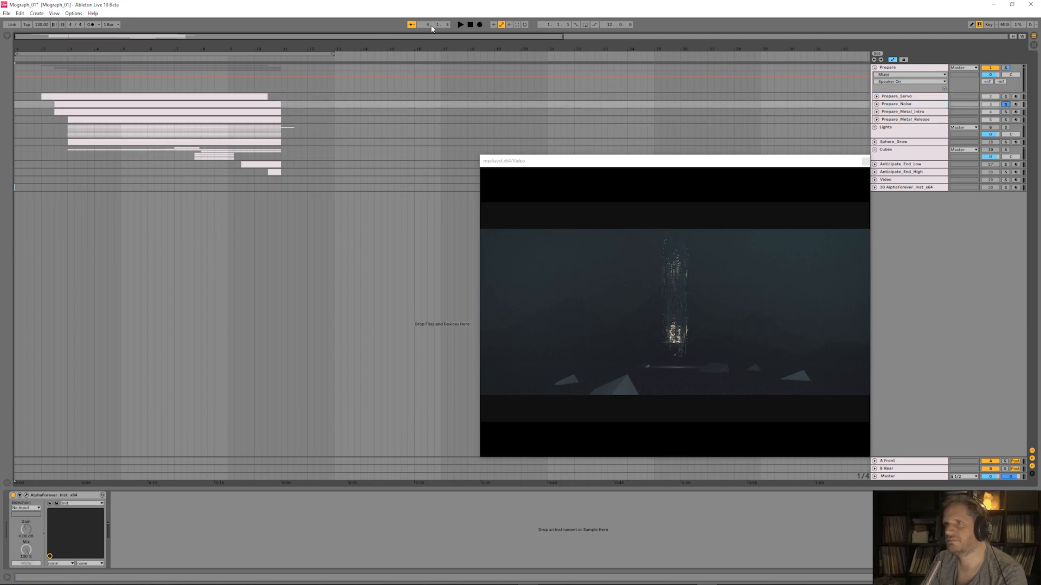
click(41, 57)
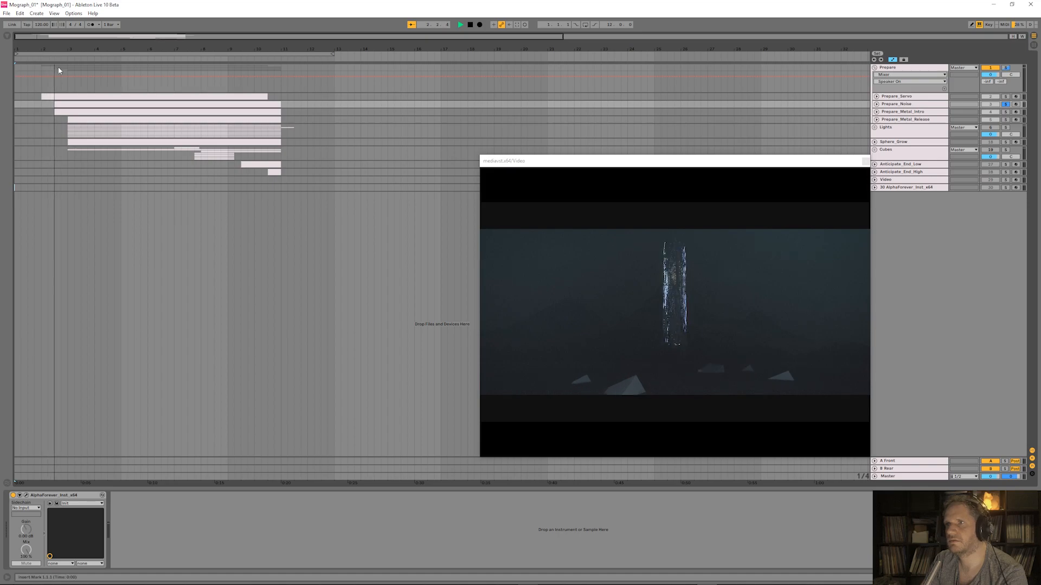
click(470, 24)
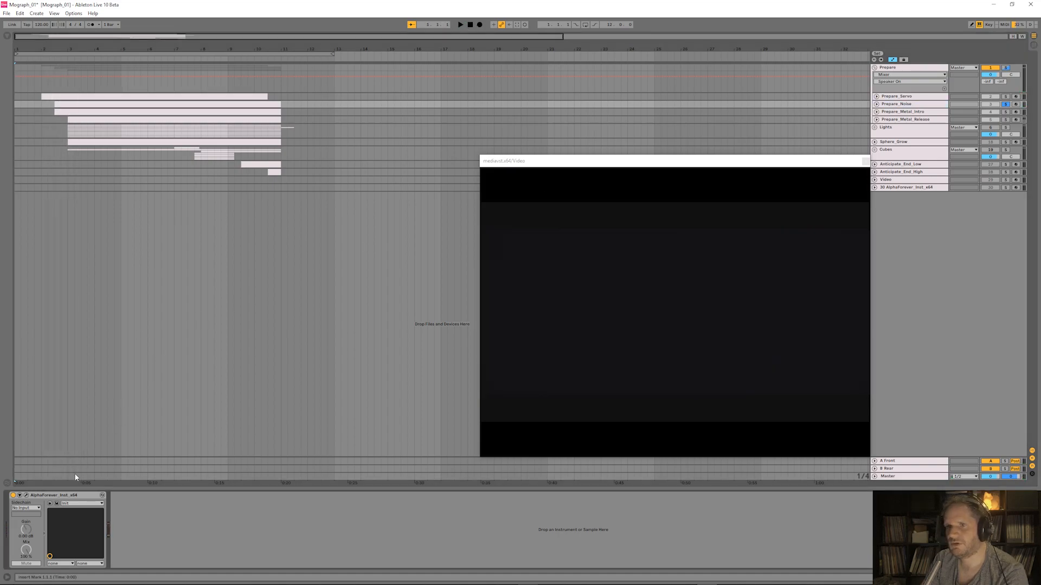
- Open the Prepare_Noise patch, go through its chain from Midi Note to the outputs, and copy all its modules
click(26, 496)
scroll(274, 316, up, 5)
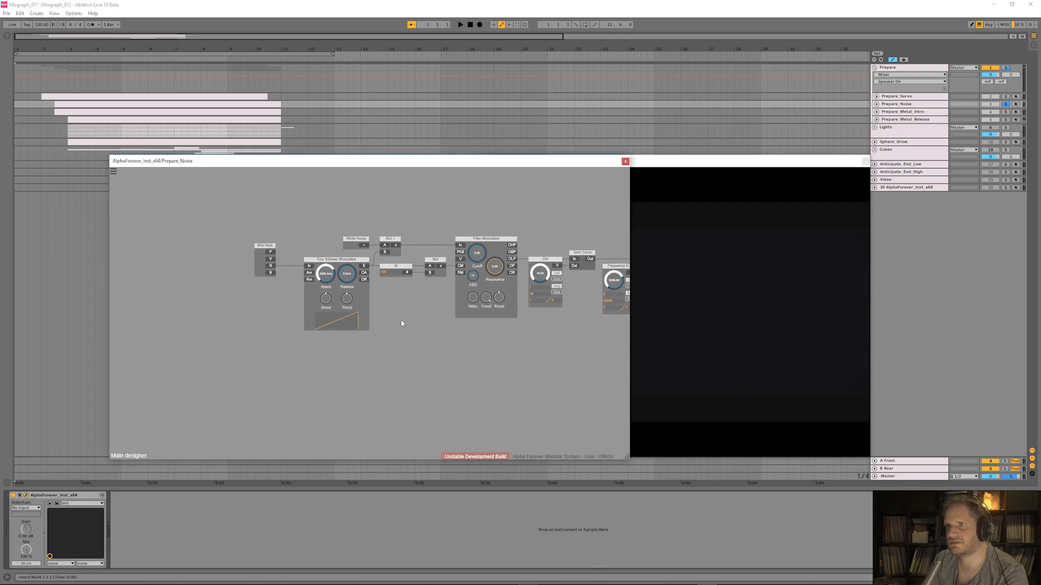
drag(475, 197, 404, 204)
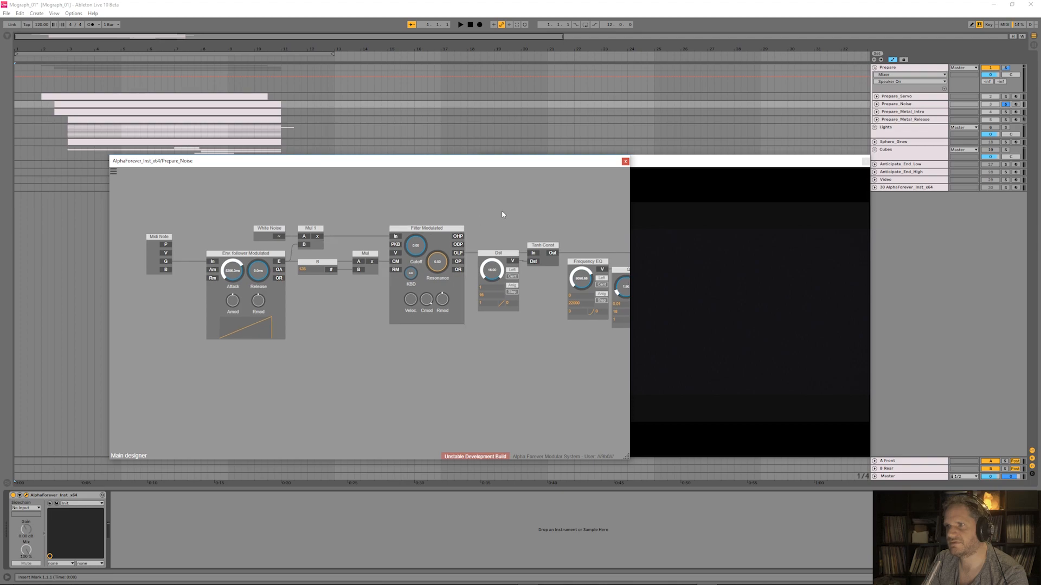
drag(509, 212, 372, 198)
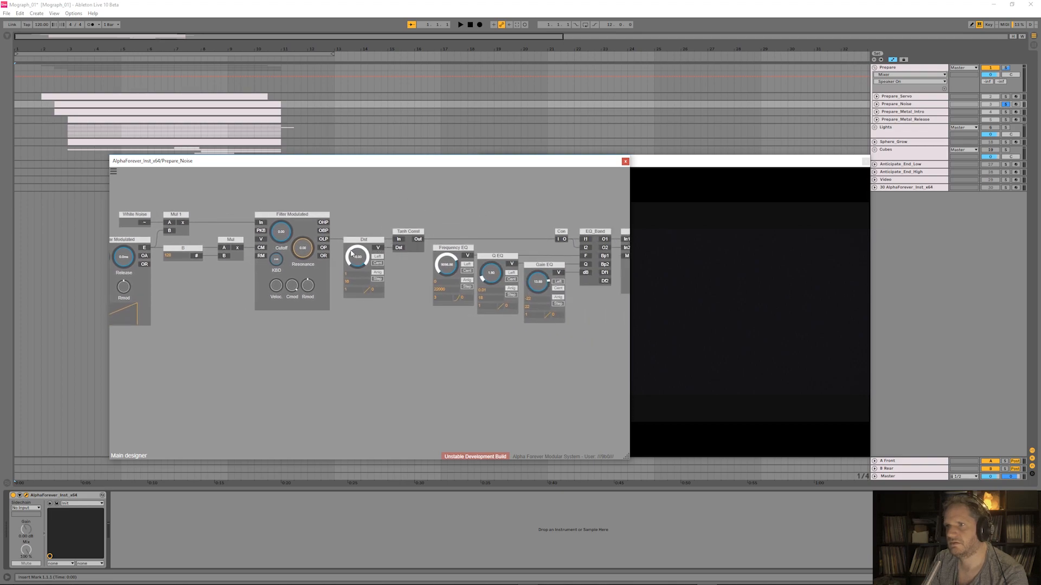
drag(439, 216, 338, 212)
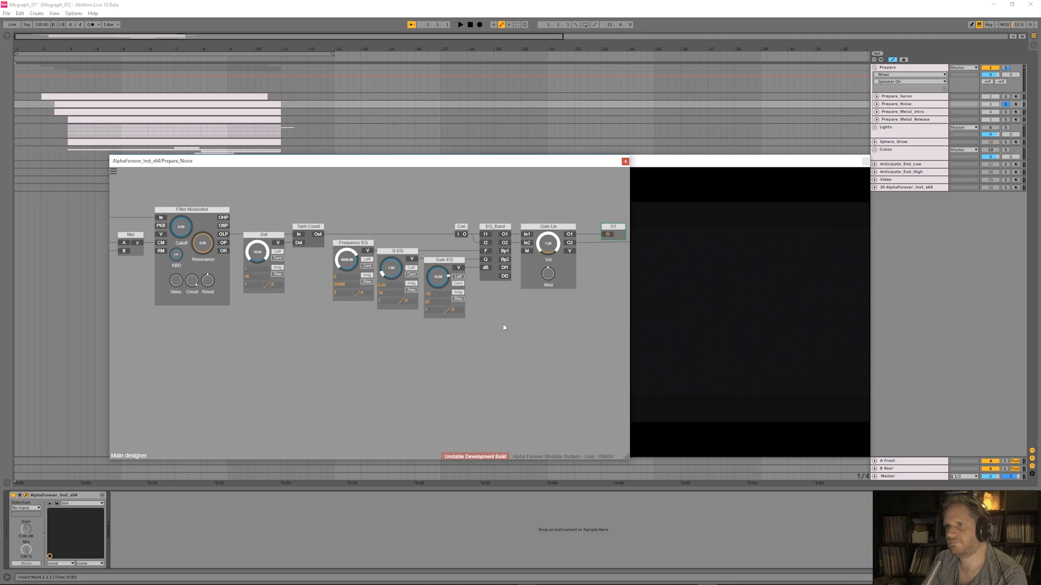
scroll(529, 309, down, 6)
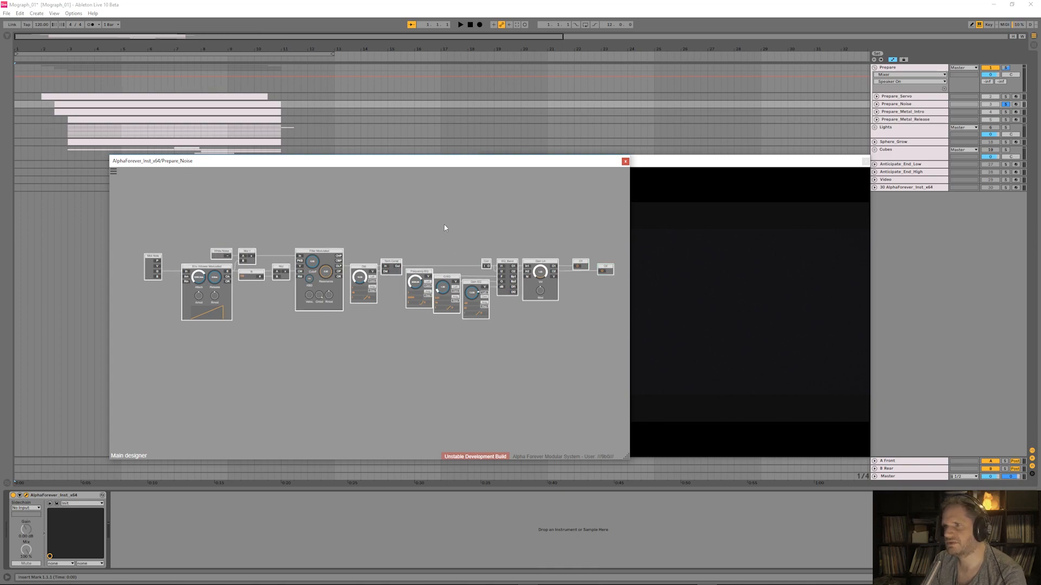
- Open the 30 AlphaForever_Inst_x64 designer and delete its Midi Note, O1 and O2 modules
click(906, 188)
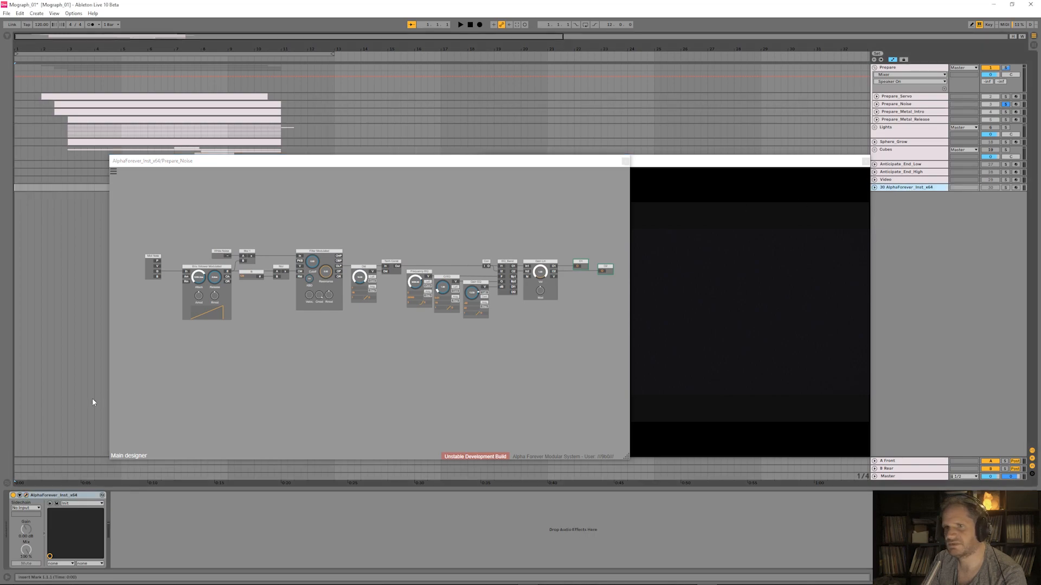
click(26, 495)
drag(357, 370, 350, 251)
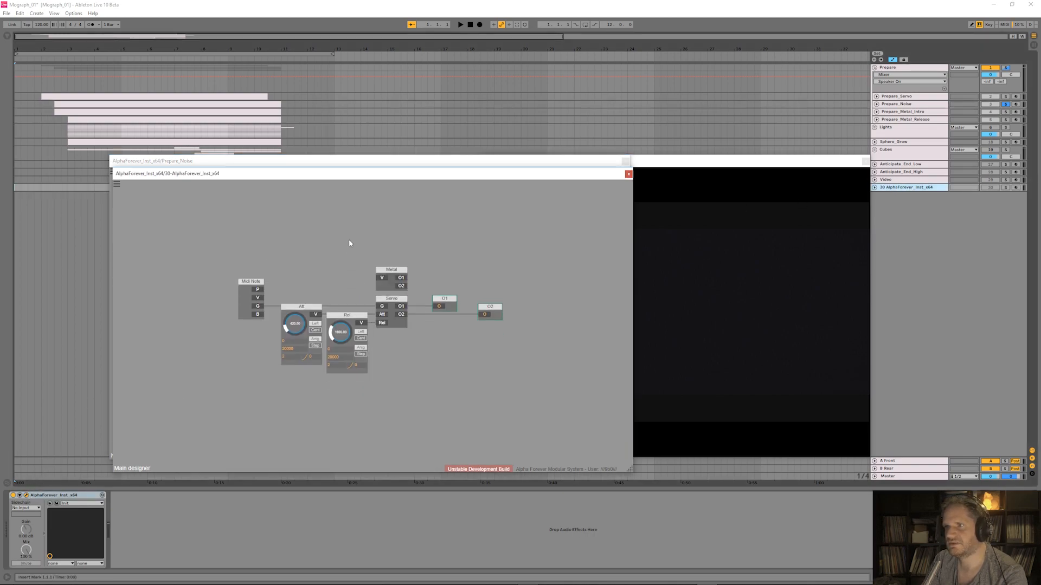
drag(309, 336, 303, 377)
click(242, 221)
shift+click(432, 240)
shift+click(474, 246)
key(Delete)
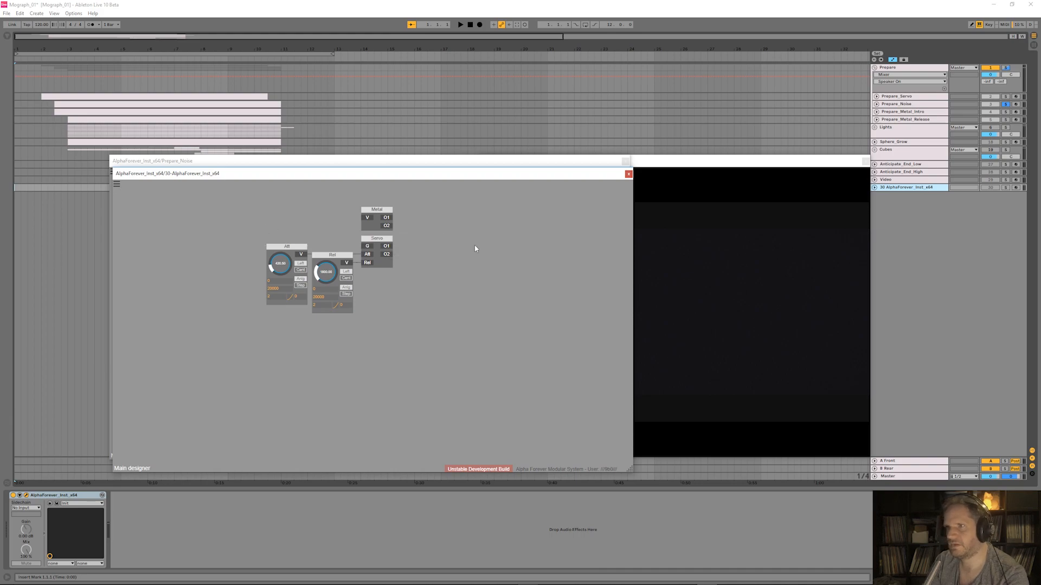
- Add a new designer module named Swoosh_Hard and place it below the Servo module
right_click(357, 366)
mouse_move(383, 391)
click(433, 369)
right_click(380, 365)
double_click(367, 367)
text(Sw)
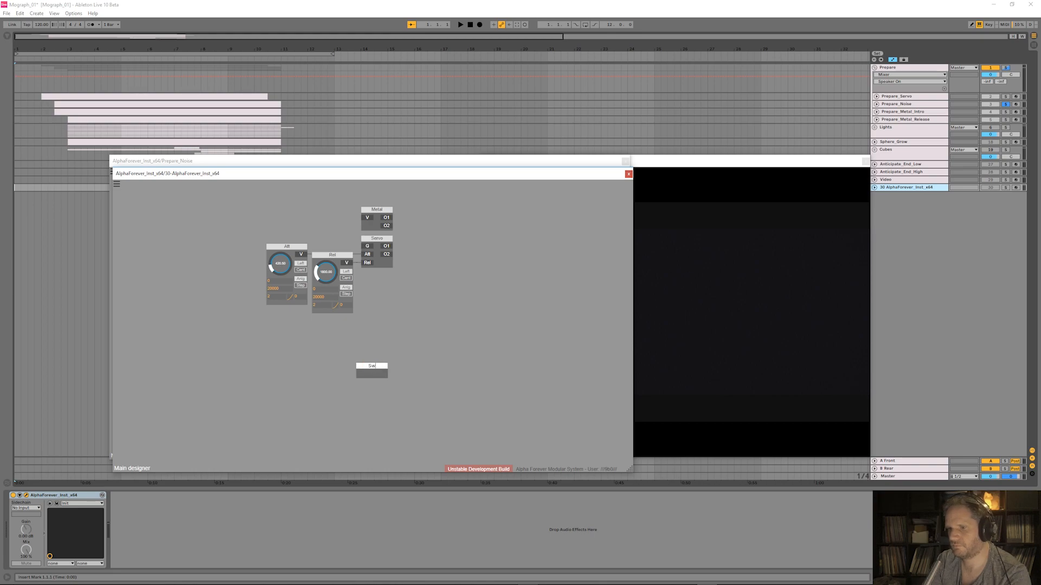
text(oosh_Hard)
click(432, 357)
drag(389, 366, 386, 339)
- Paste the Prepare_Noise modules inside Swoosh_Hard and delete the Midi Note module
double_click(386, 340)
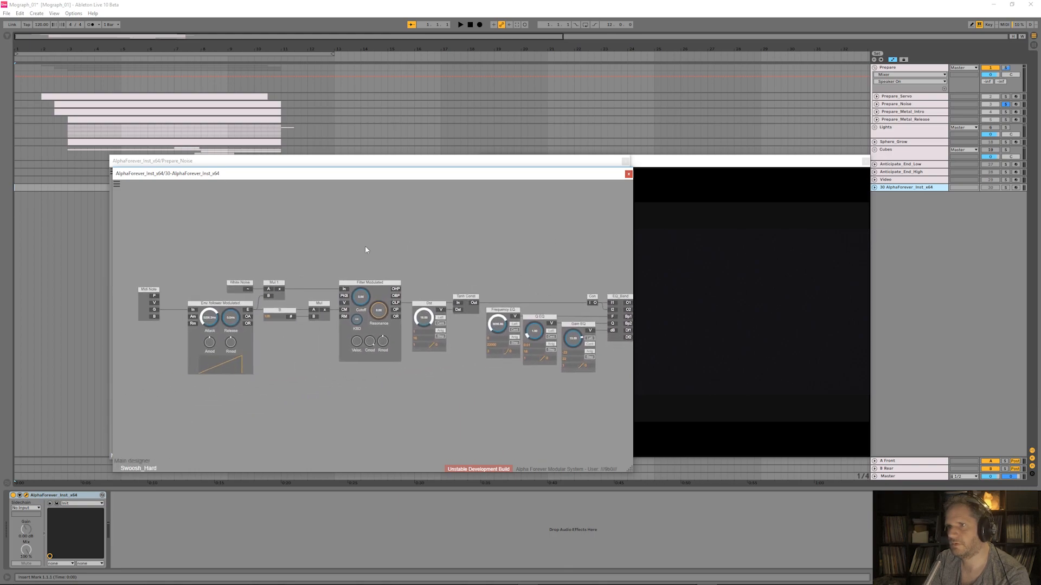
click(235, 287)
key(Delete)
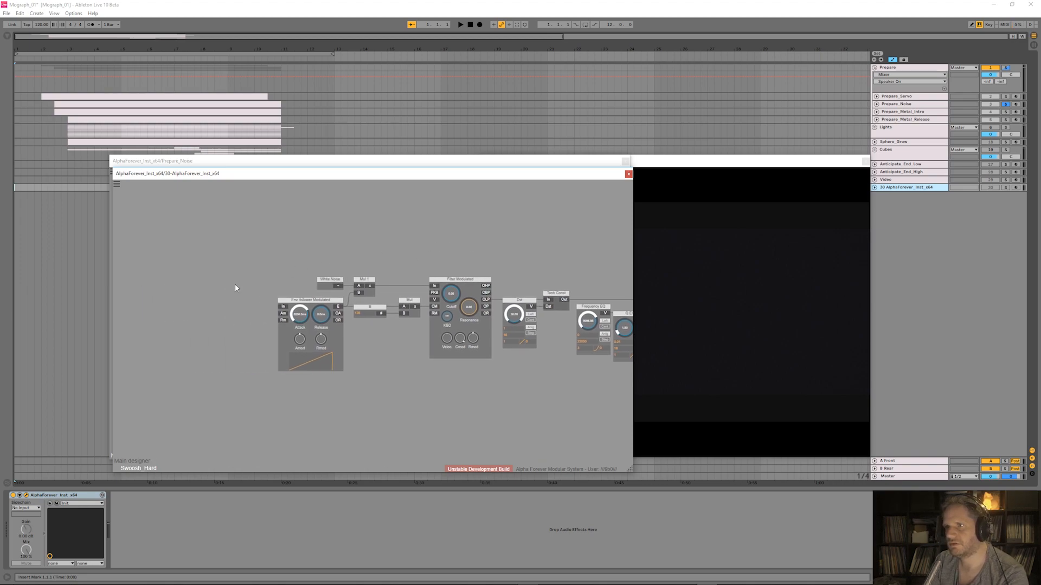
- Add inputs named G, Att and Rel to the envelope follower's In, Am and Rm inside Swoosh_Hard
double_click(284, 307)
double_click(284, 314)
double_click(283, 320)
drag(248, 301, 218, 307)
double_click(201, 300)
text(G)
key(Return)
double_click(218, 308)
text(Att)
key(Return)
double_click(250, 314)
text(Rel)
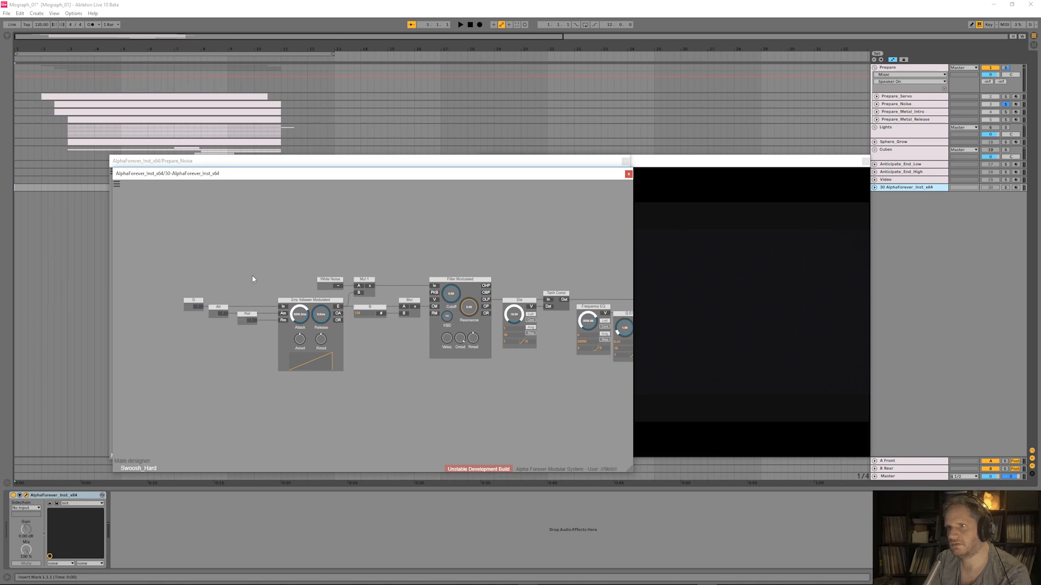
- In the main designer, duplicate the Att and Rel knobs and wire the copies to Swoosh_Hard's Att and Rel inputs
double_click(252, 276)
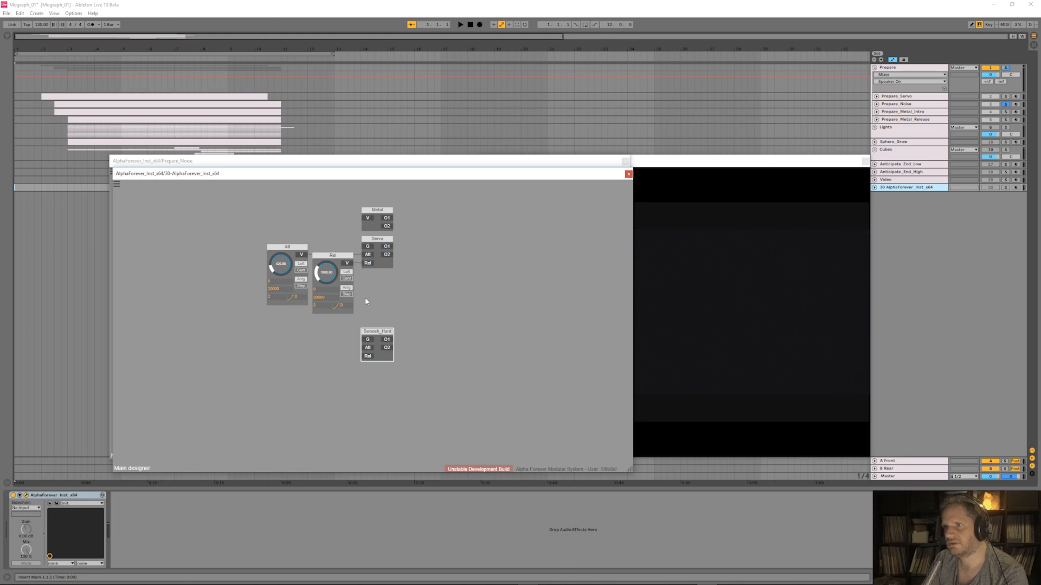
drag(277, 238, 364, 340)
key(ctrl+d)
drag(370, 304, 350, 359)
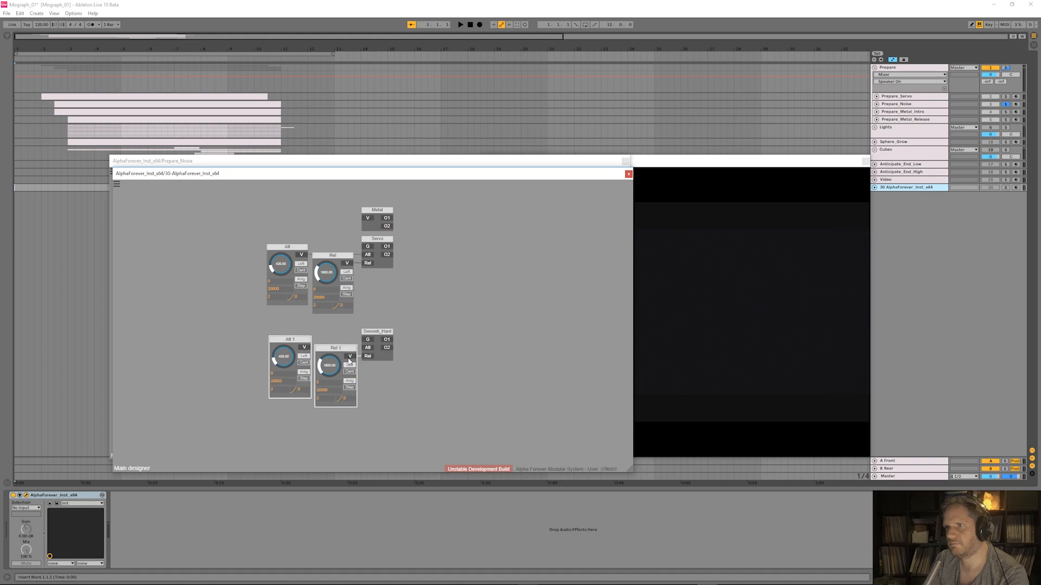
- Left-align the duplicated Att and Rel knobs with the original Att and Rel knobs above them
drag(247, 239, 322, 423)
key(l)
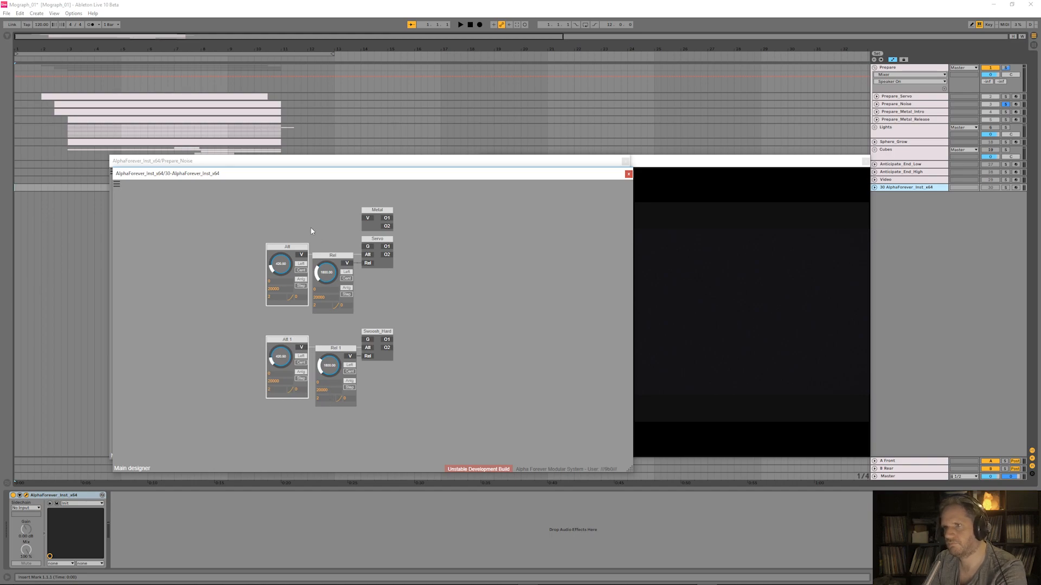
drag(309, 247, 373, 433)
key(l)
click(403, 271)
scroll(411, 272, down, 3)
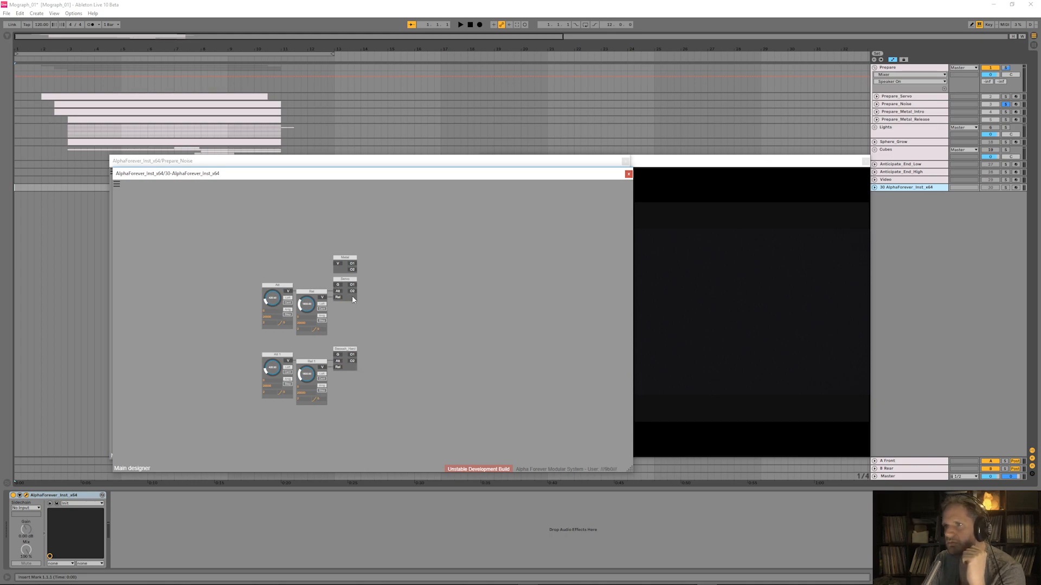
- Select the Prepare_Metal_Intro track and solo it
click(912, 113)
click(1005, 111)
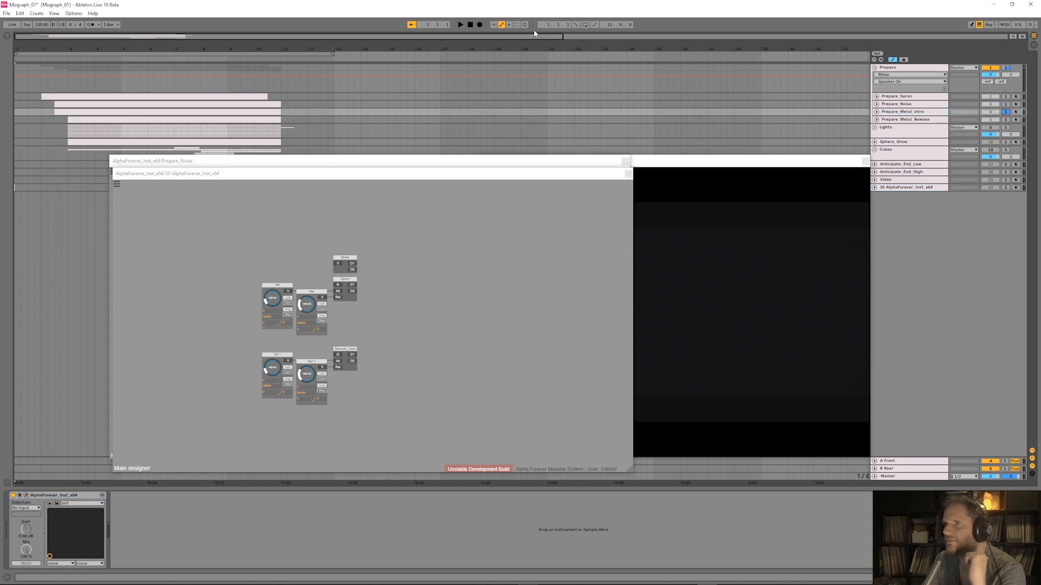
- Play back the soloed Prepare_Metal_Intro track, stop it, and open its AlphaForever patch
click(461, 24)
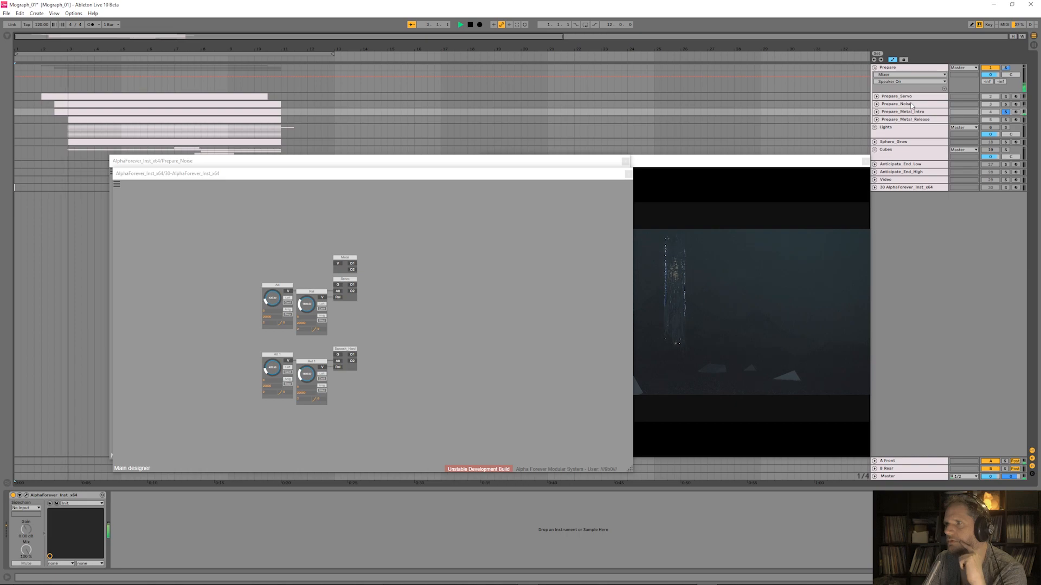
click(470, 25)
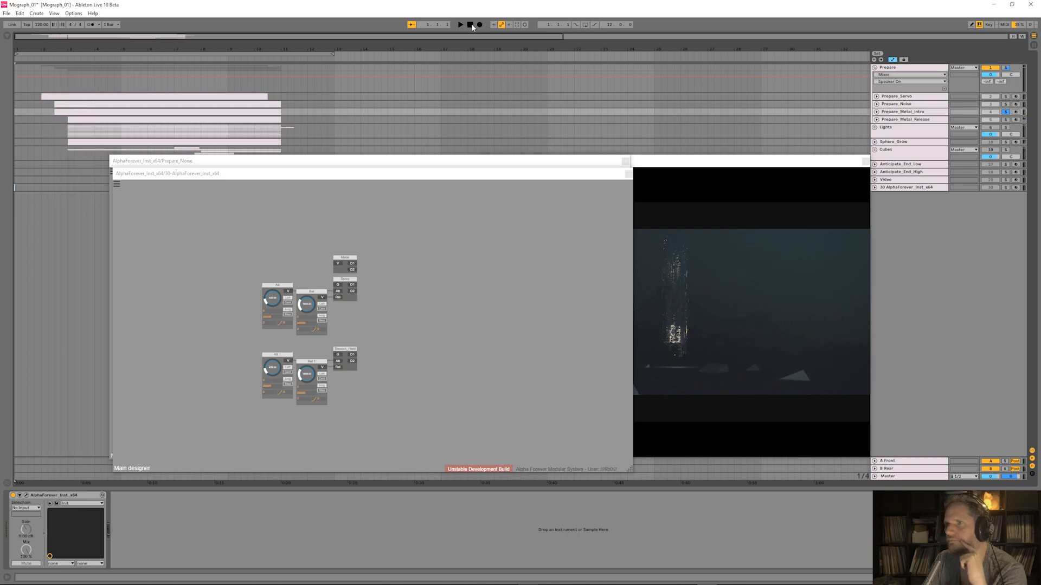
click(27, 496)
click(26, 496)
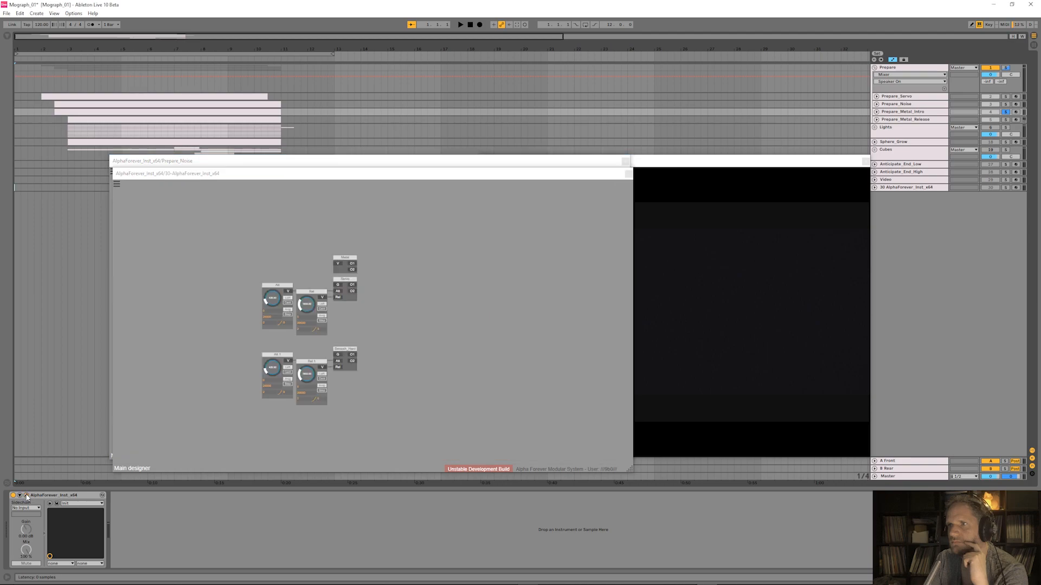
click(26, 496)
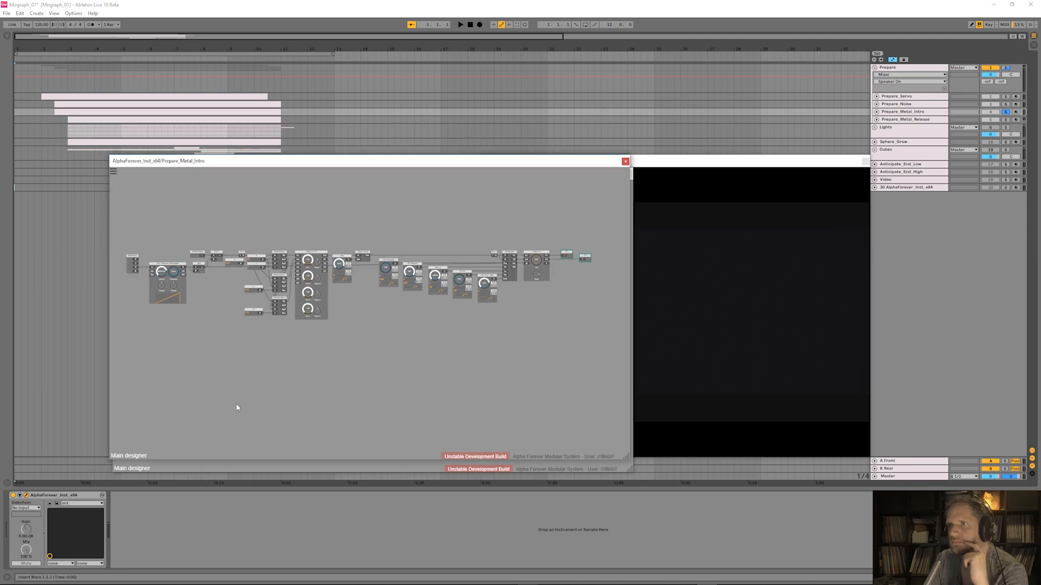
- Close the plugin windows of the Prepare_Noise, Prepare_Metal_Intro and 30-AlphaForever_Inst_x64 tracks
click(895, 103)
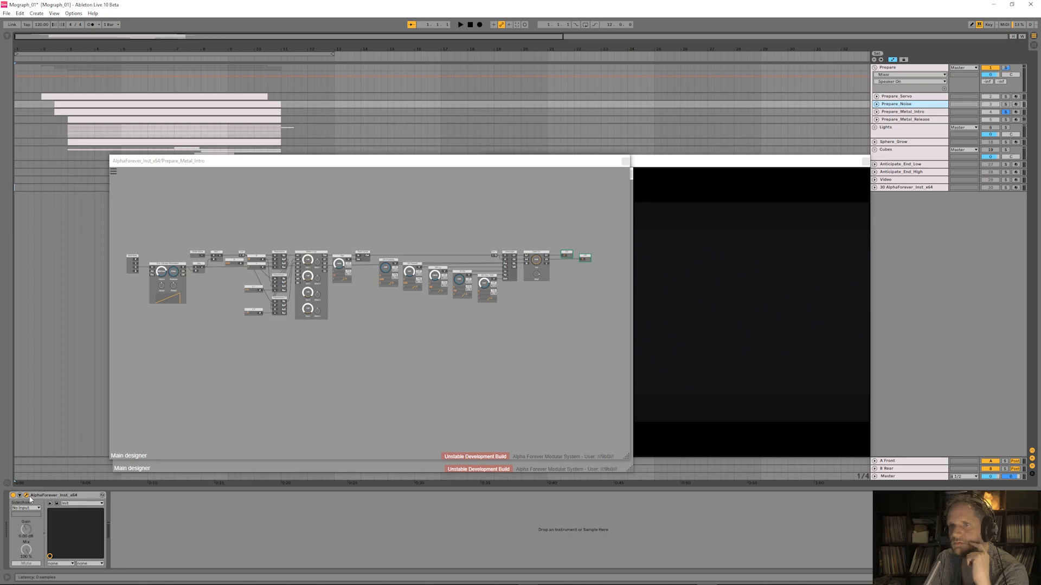
click(910, 98)
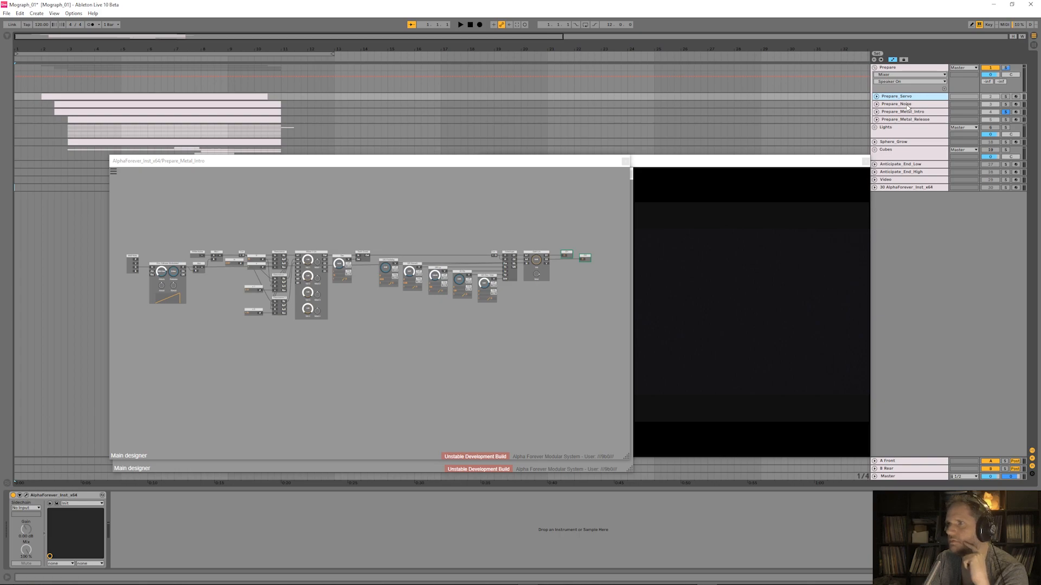
click(908, 105)
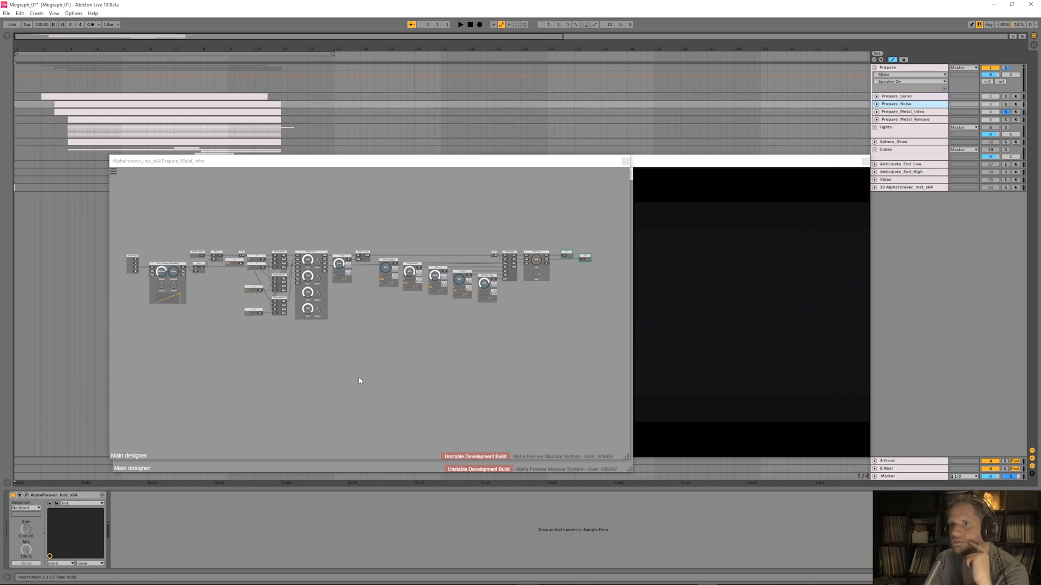
click(42, 496)
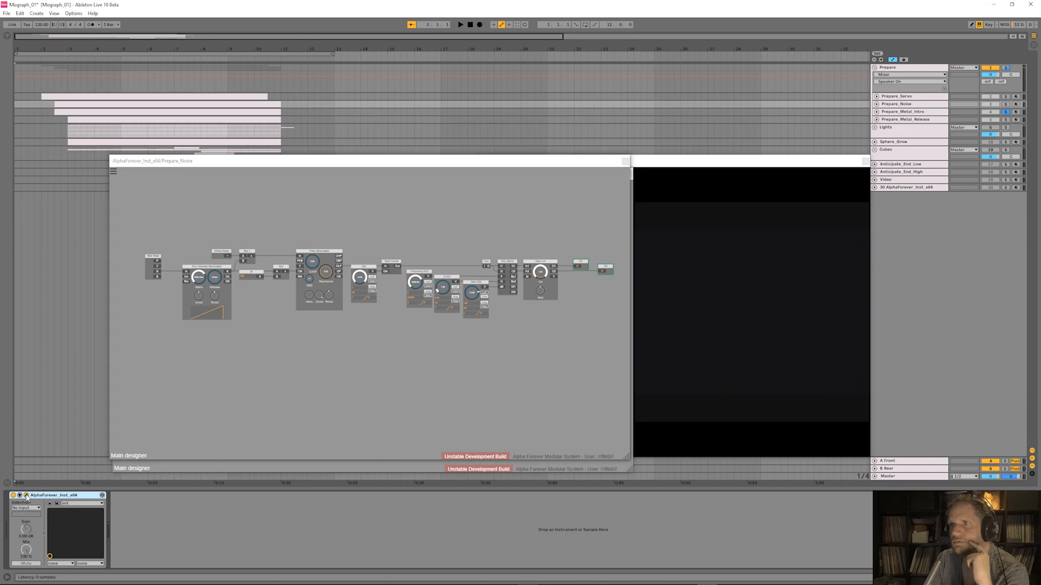
click(902, 111)
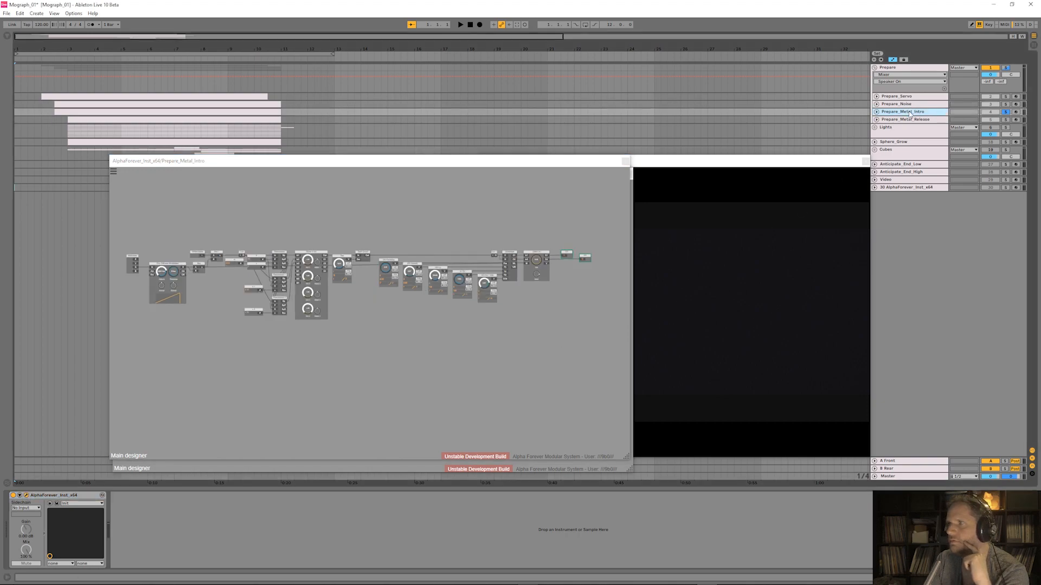
click(39, 497)
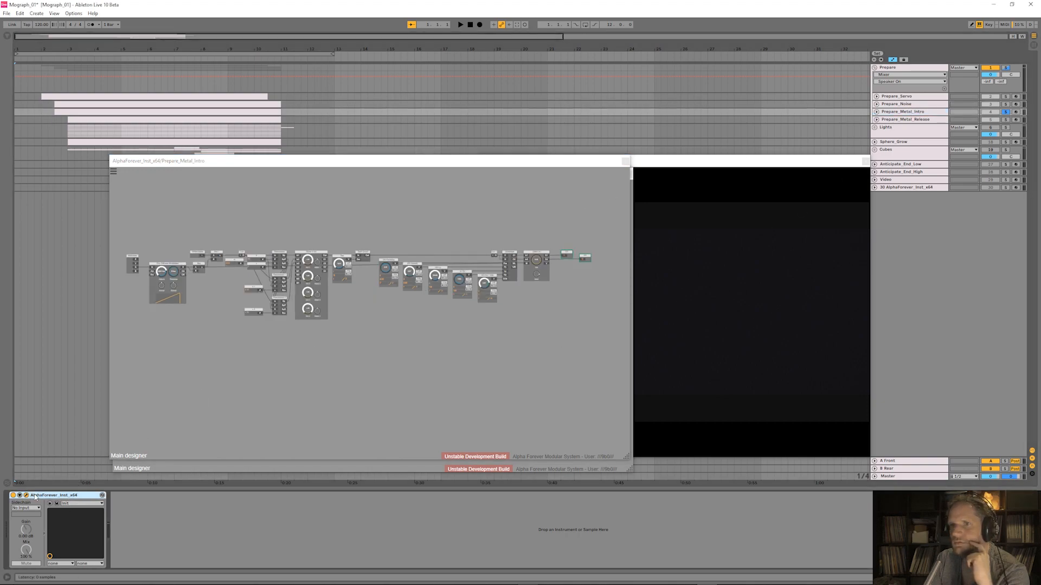
click(26, 496)
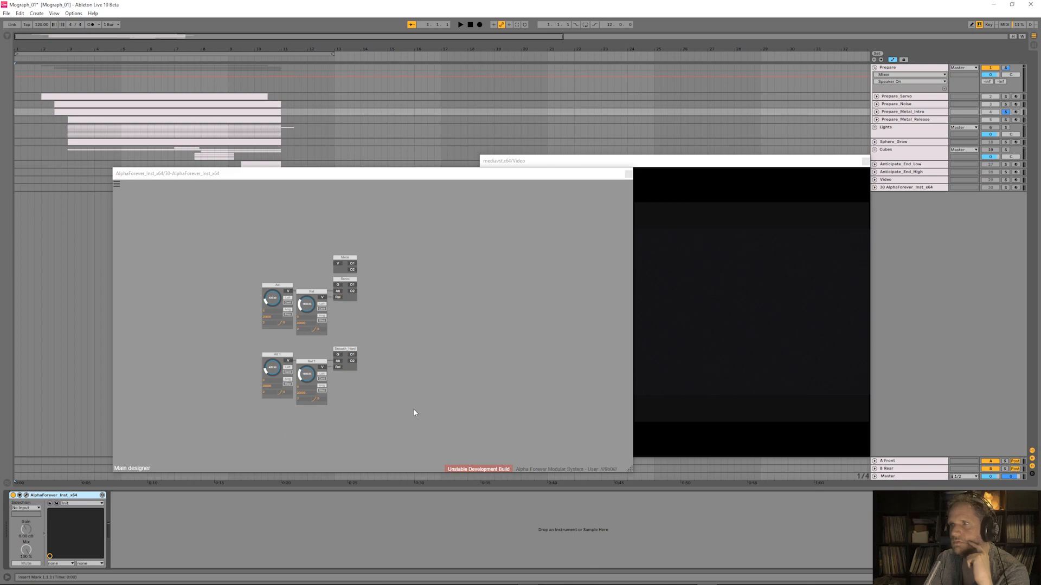
click(910, 187)
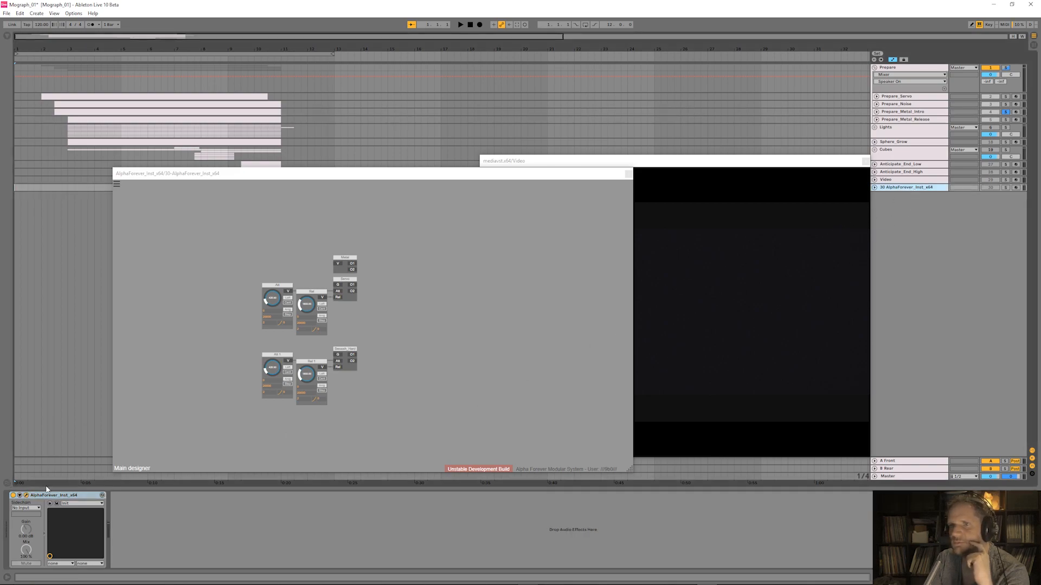
click(85, 496)
click(26, 496)
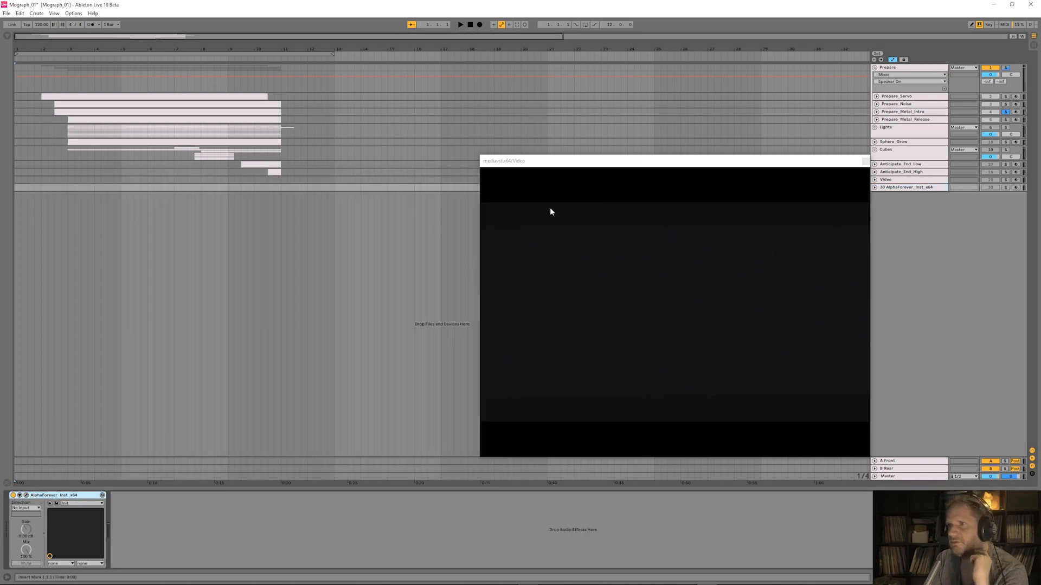
- Examine the Prepare_Metal_Intro patch from the envelope follower and resonance modules through the mixer to the outputs, and close it
click(910, 112)
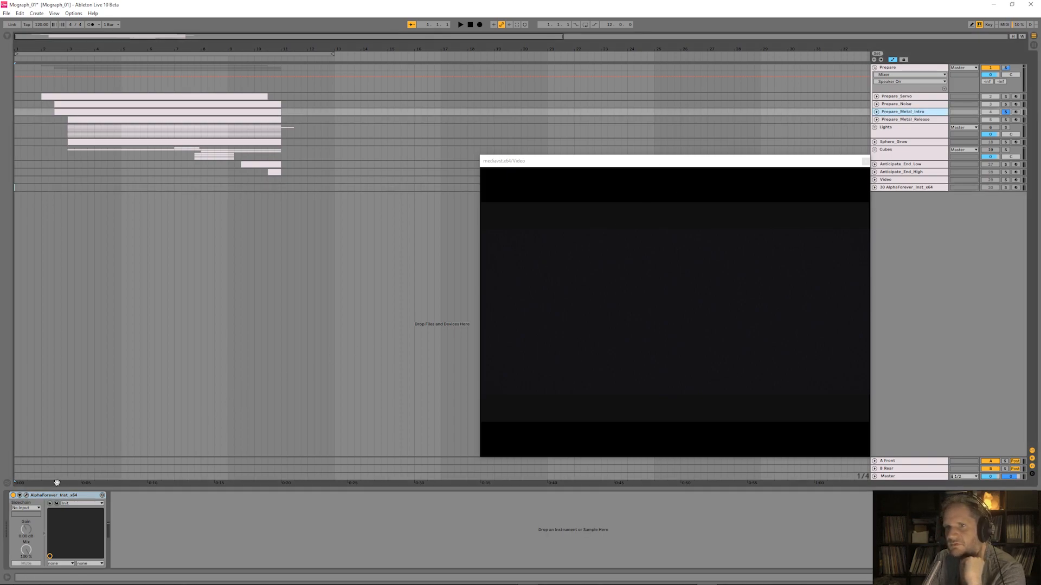
click(26, 495)
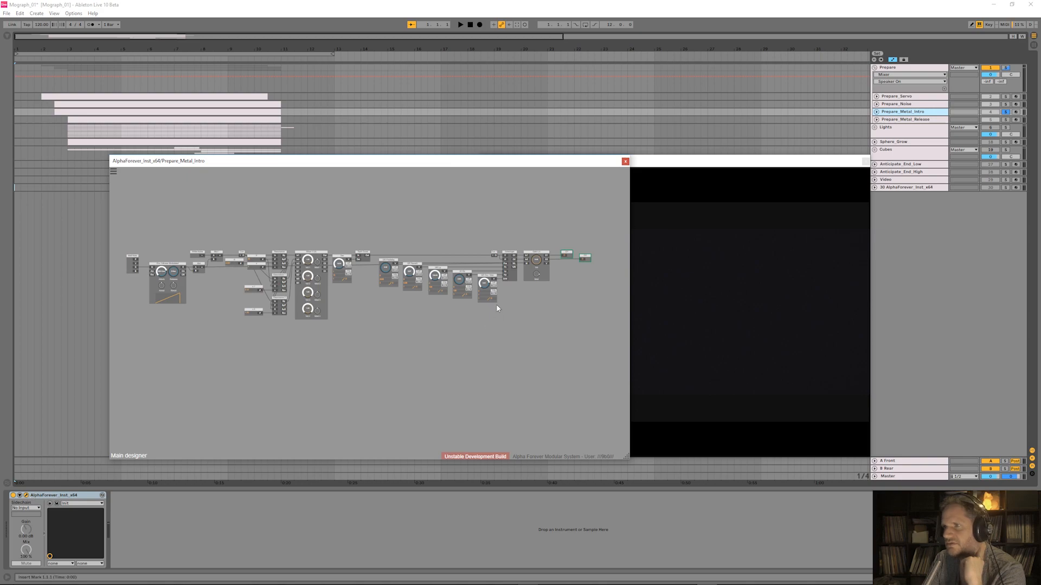
scroll(252, 356, up, 2)
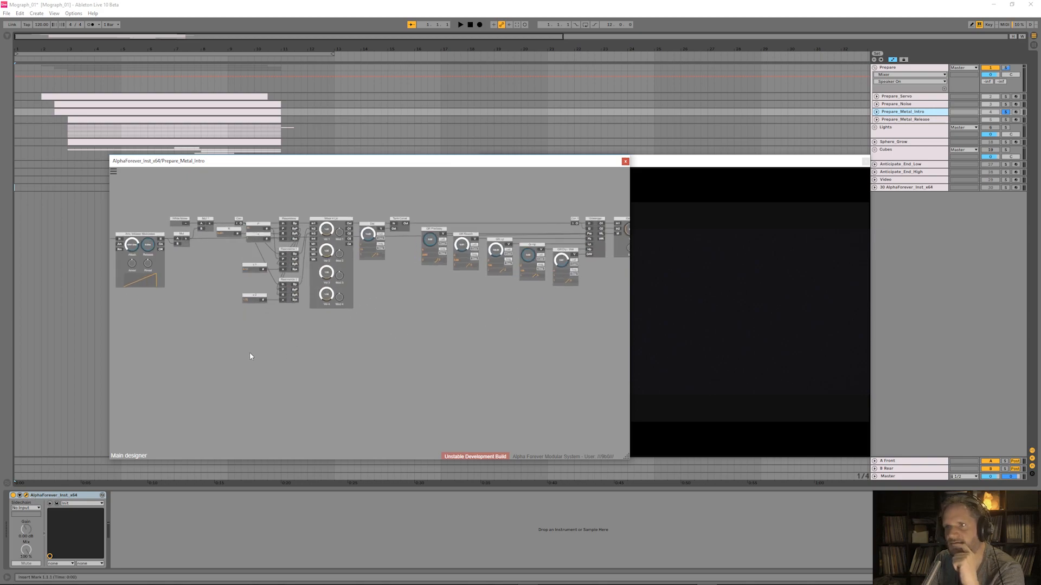
scroll(406, 399, up, 3)
scroll(381, 379, up, 4)
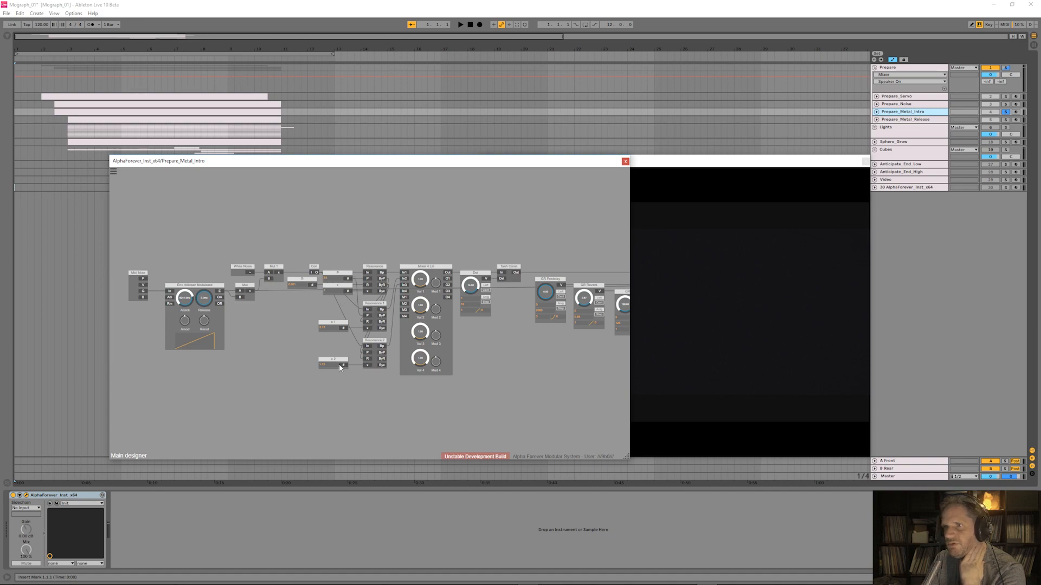
drag(511, 355, 502, 357)
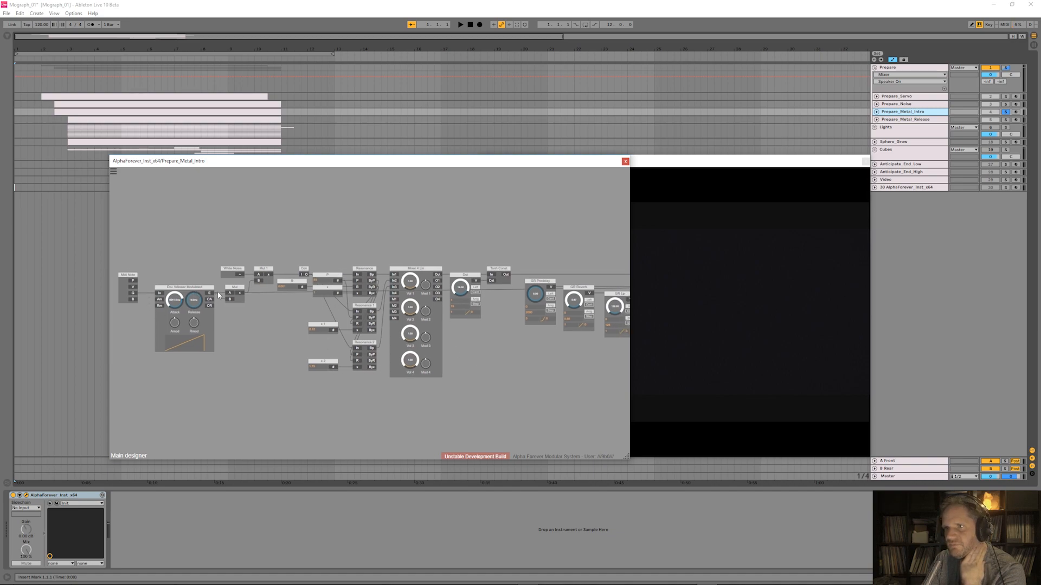
drag(428, 222, 261, 229)
drag(369, 239, 420, 243)
scroll(281, 241, down, 3)
scroll(420, 243, down, 2)
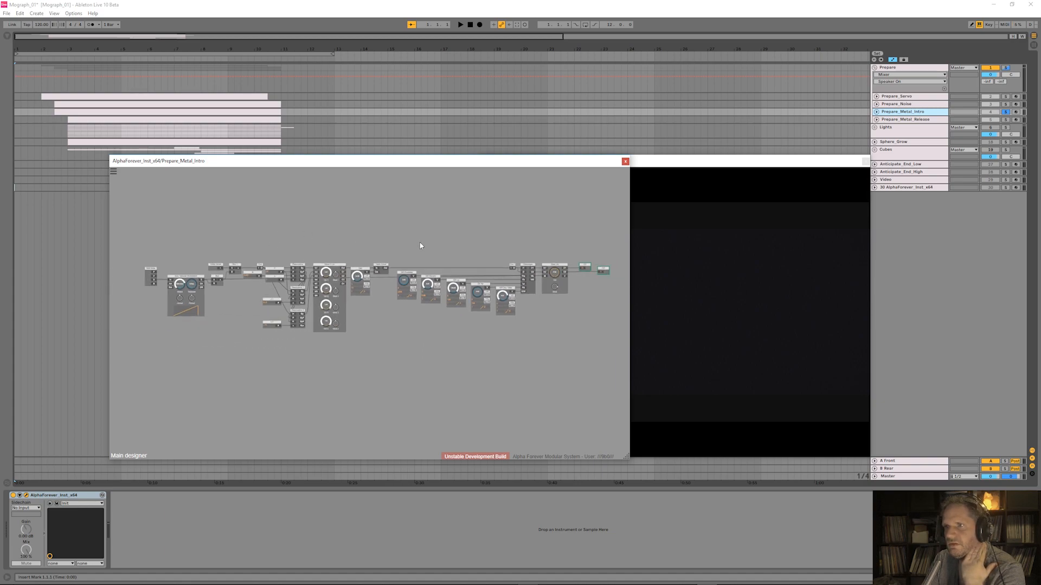
click(25, 496)
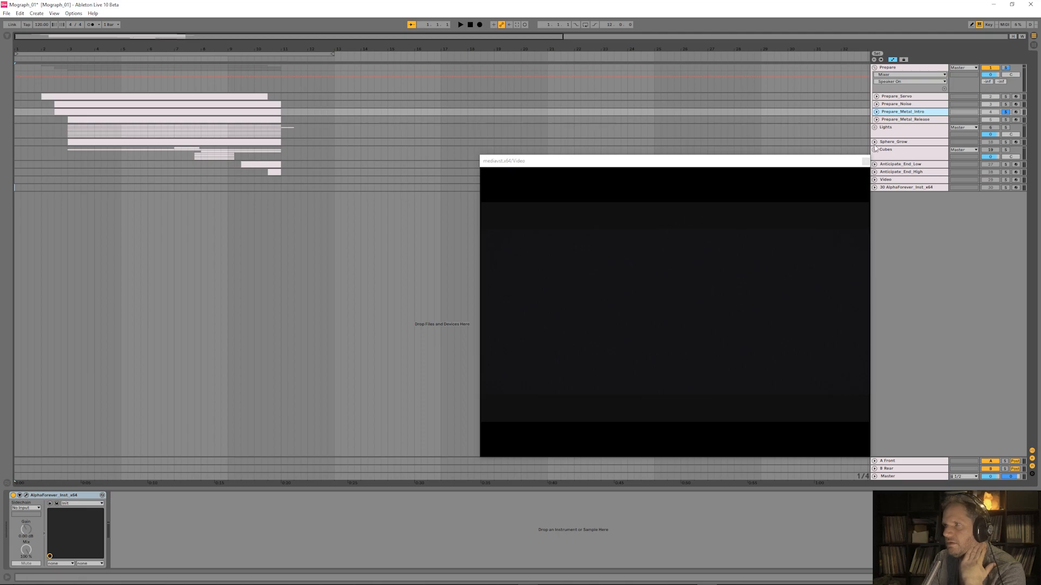
- Solo Prepare_Metal_Release, play it from just before bar 3, and briefly view its AlphaForever patch
click(919, 121)
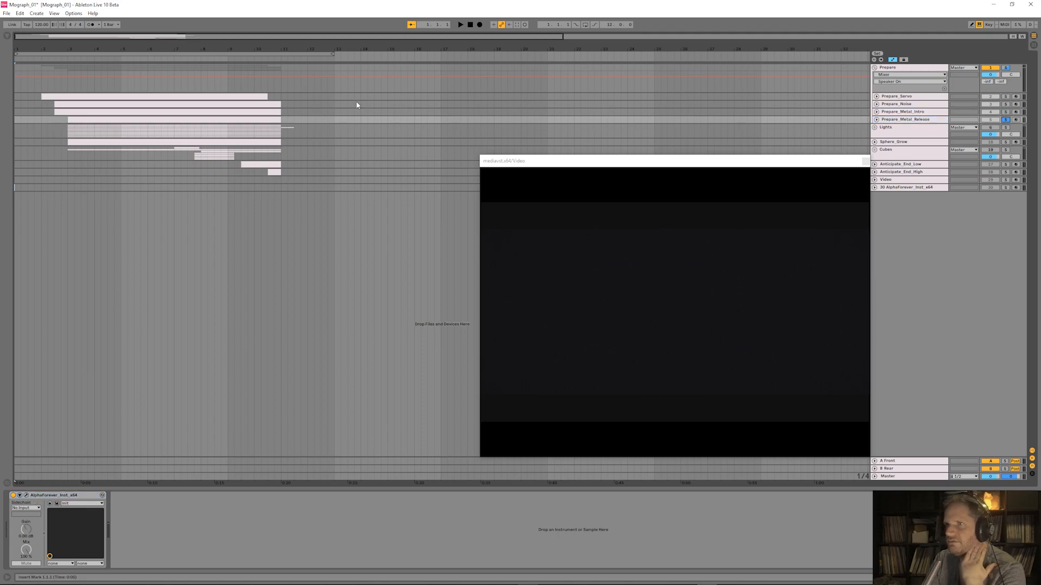
click(58, 58)
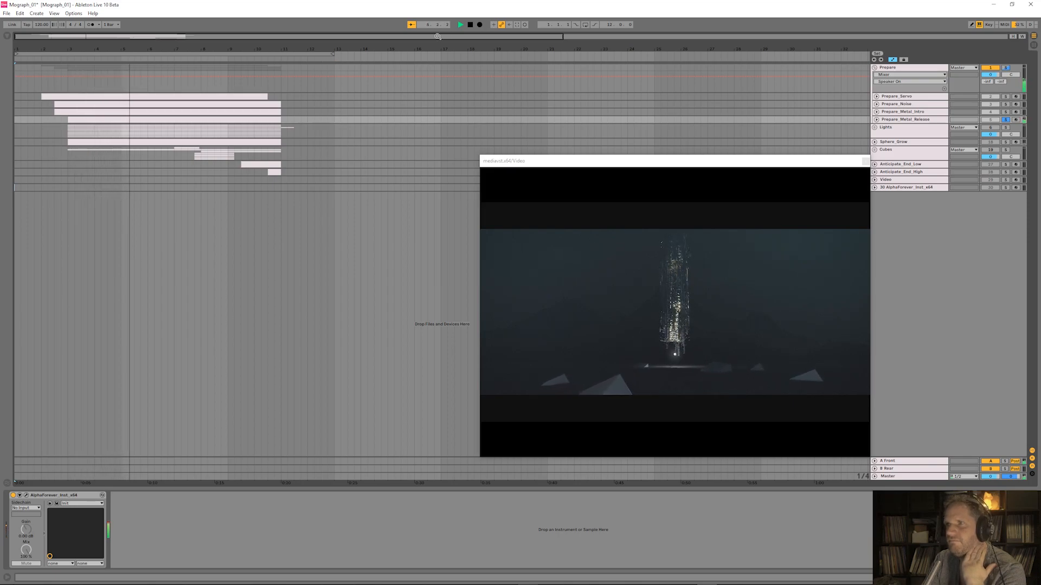
click(470, 24)
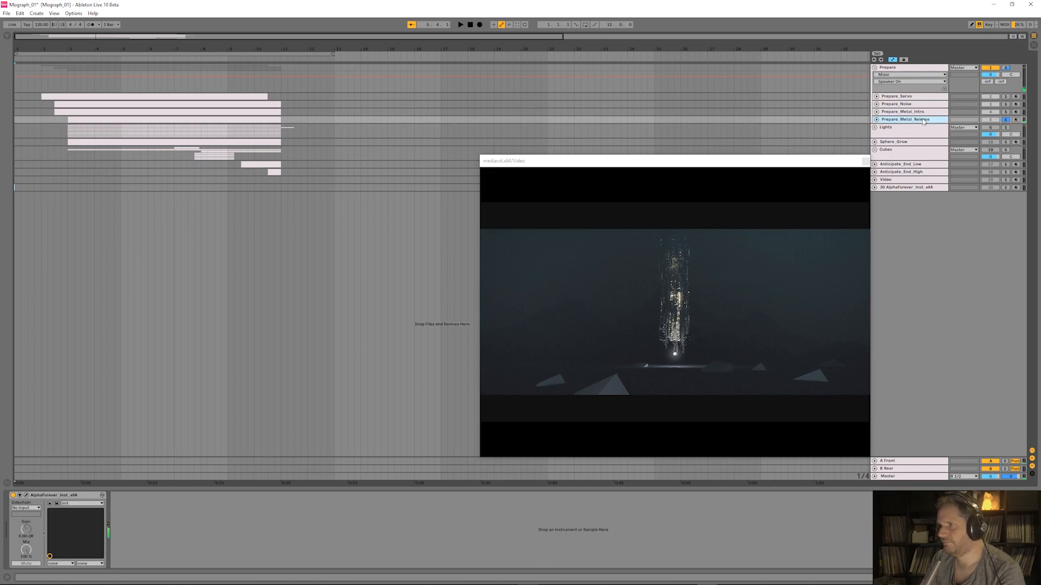
click(26, 496)
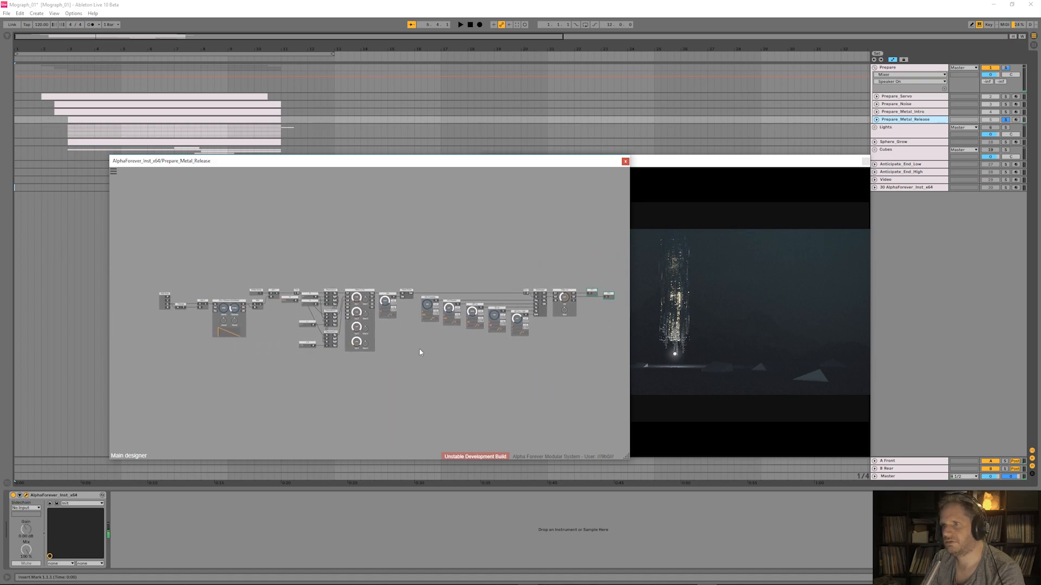
click(26, 497)
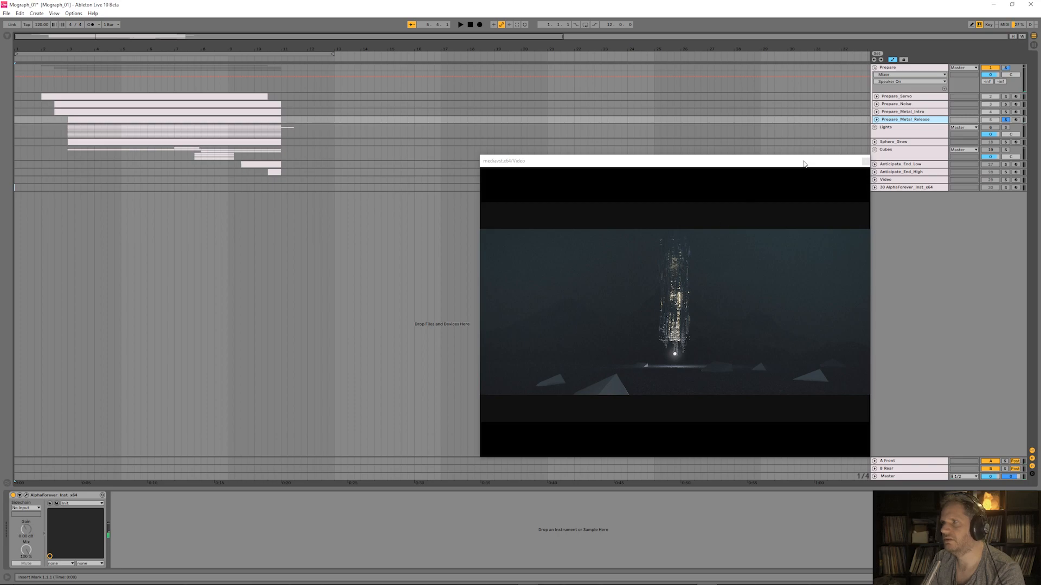
- Delete the Prepare group track and activate the Lights group
click(893, 70)
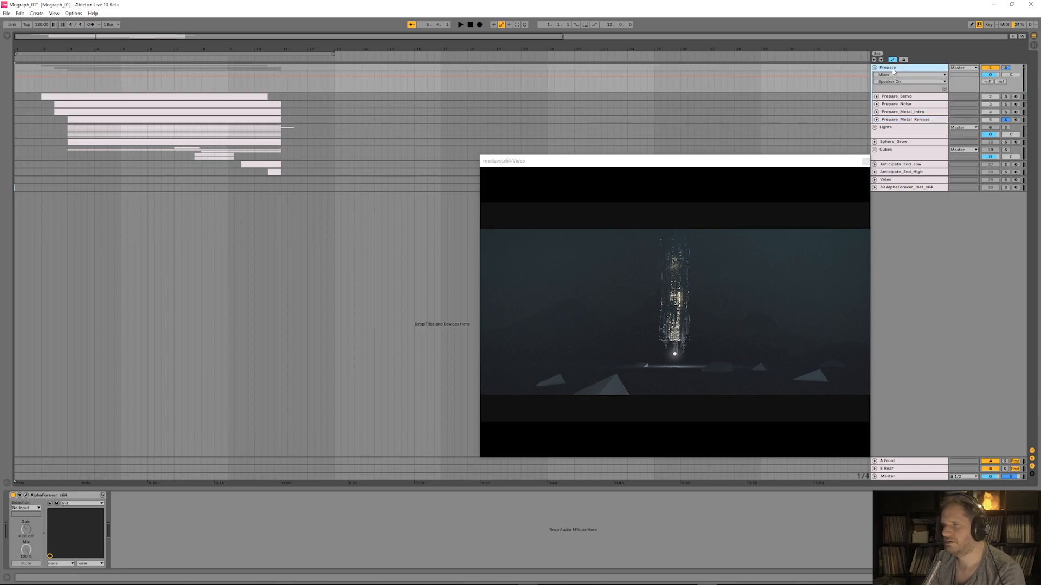
key(Delete)
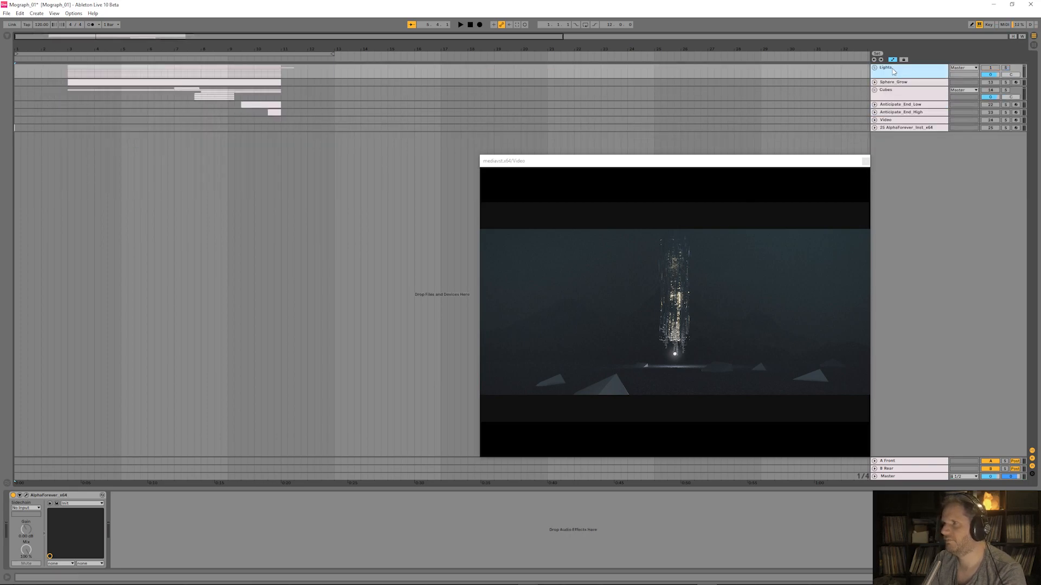
click(984, 69)
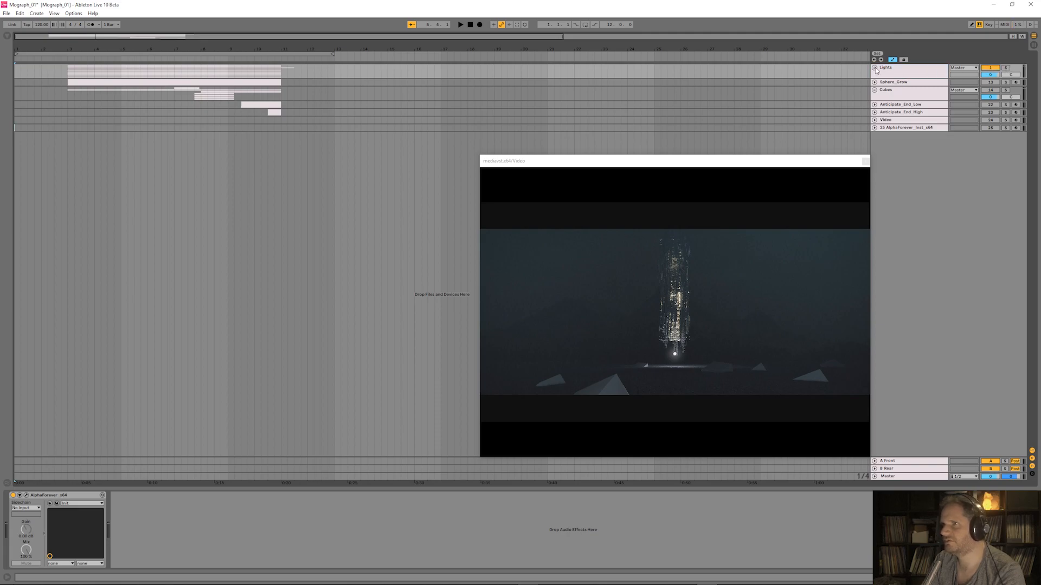
- Play the Lights group from just before bar 3 against the video, then stop and return to the start
click(66, 59)
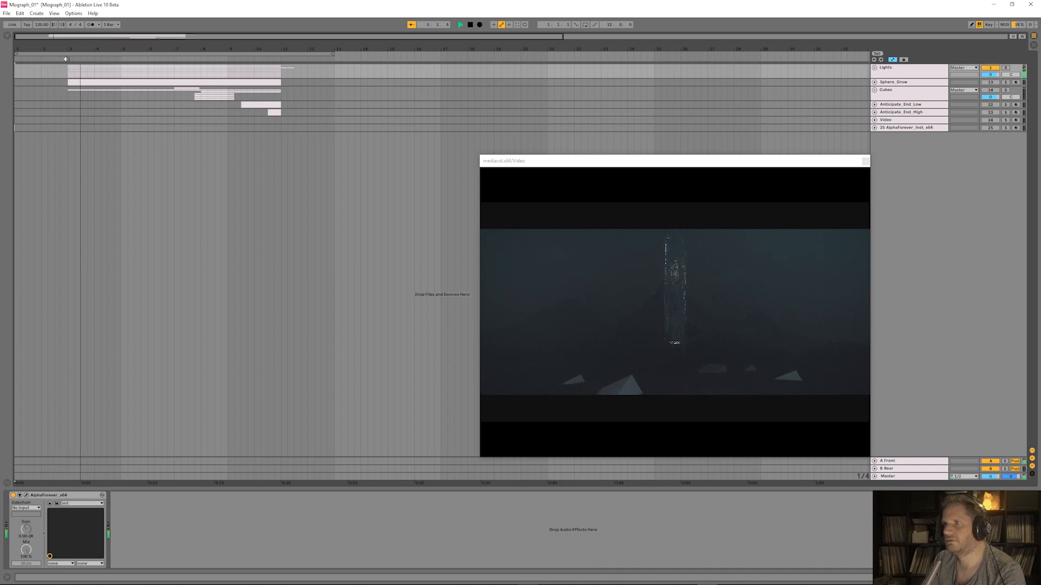
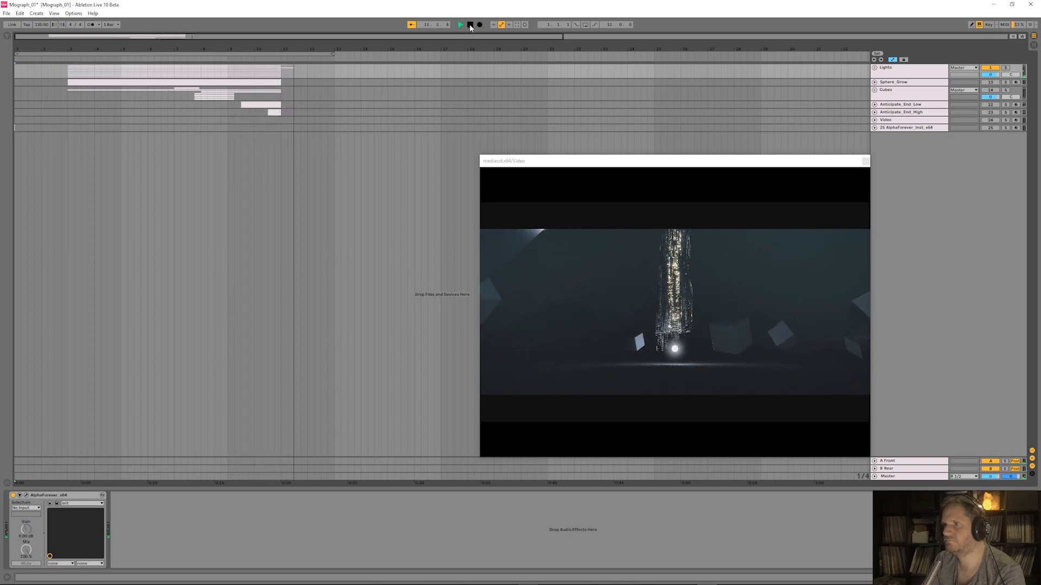
click(471, 25)
click(470, 25)
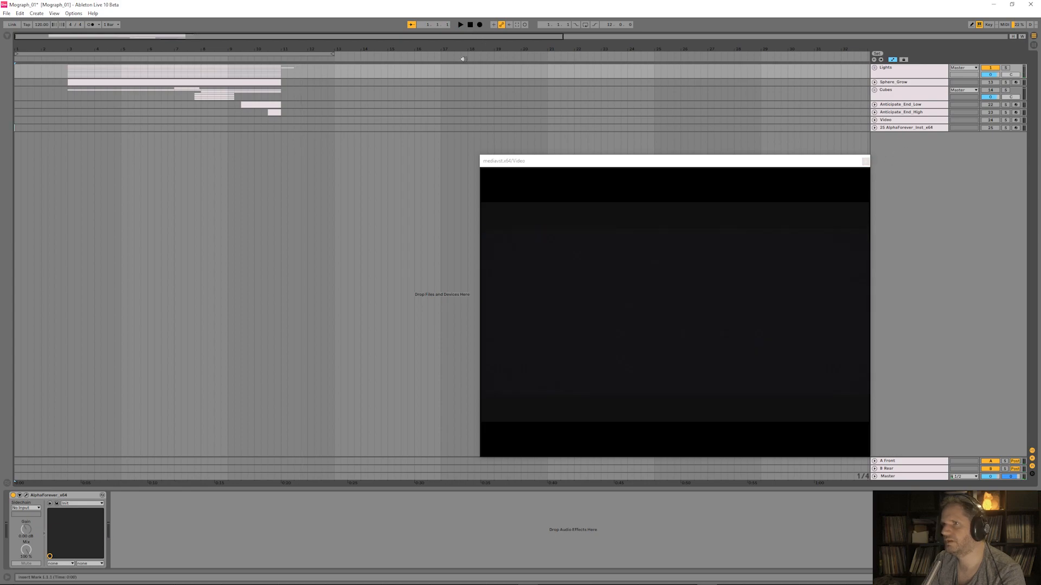
- Unfold the Lights group, solo its Sine_Hit track, and audition it from just before bar 3
click(884, 69)
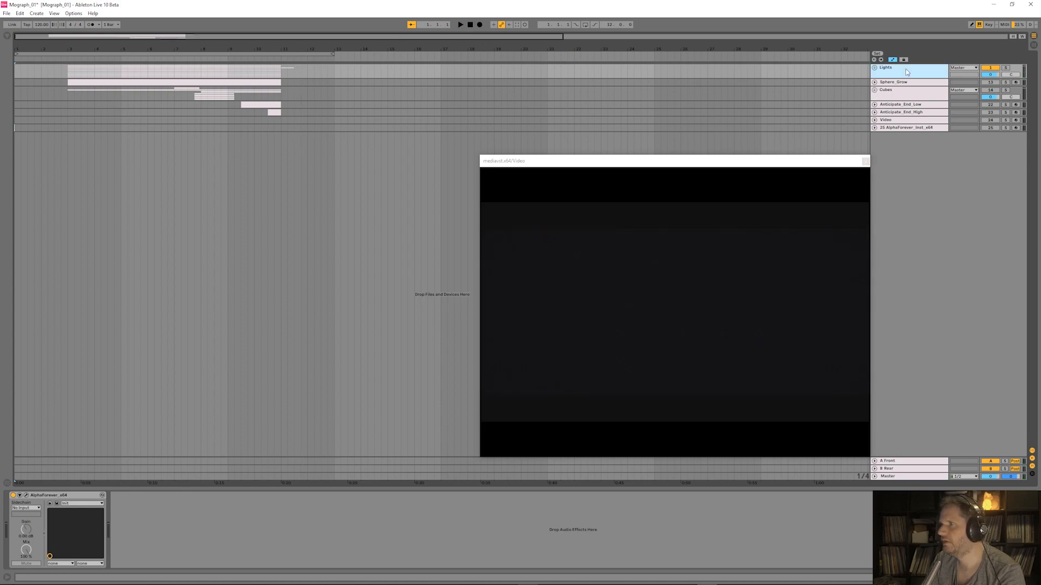
click(874, 68)
click(1005, 103)
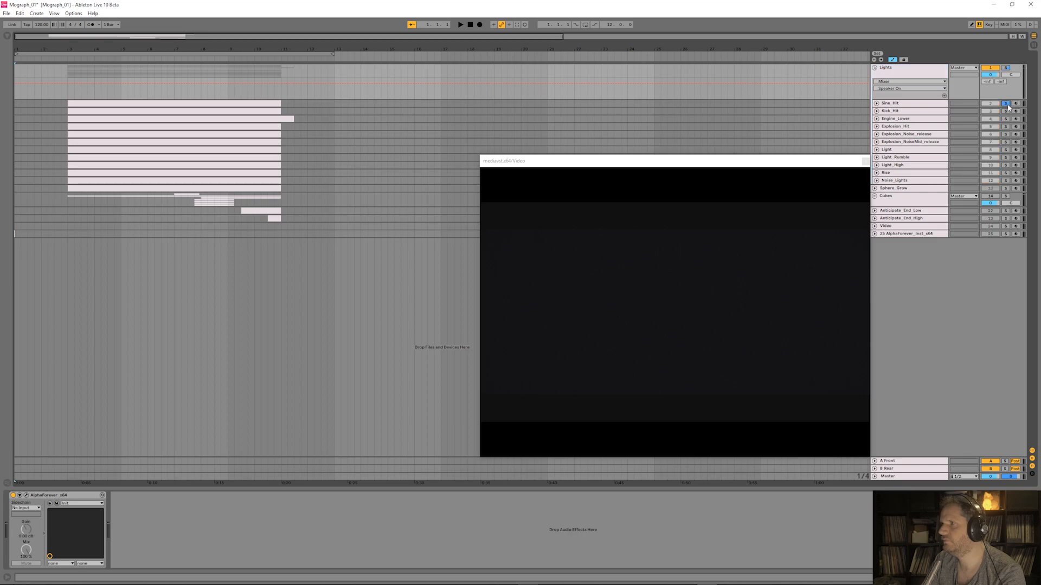
click(63, 60)
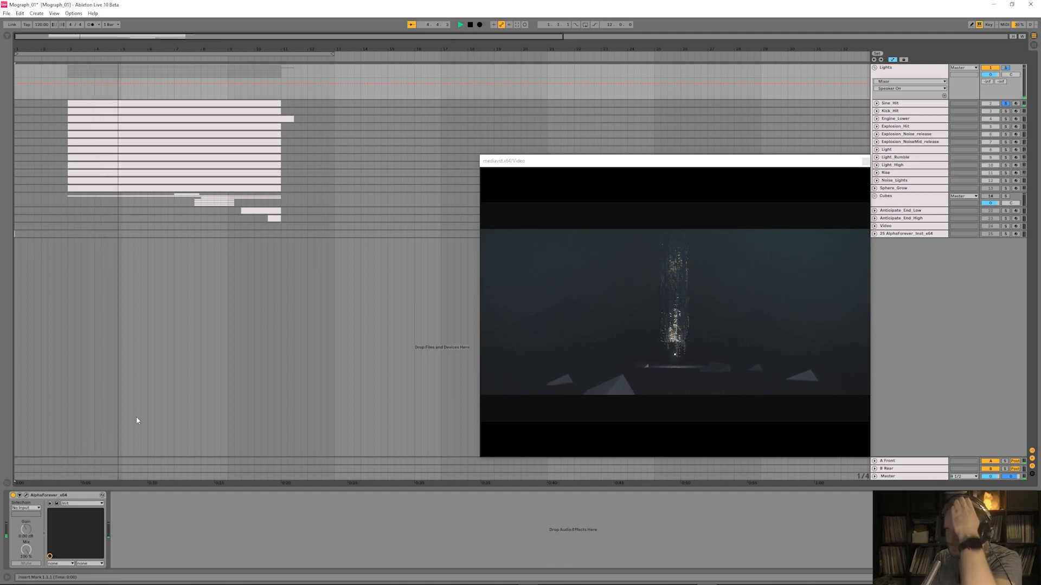
key(space)
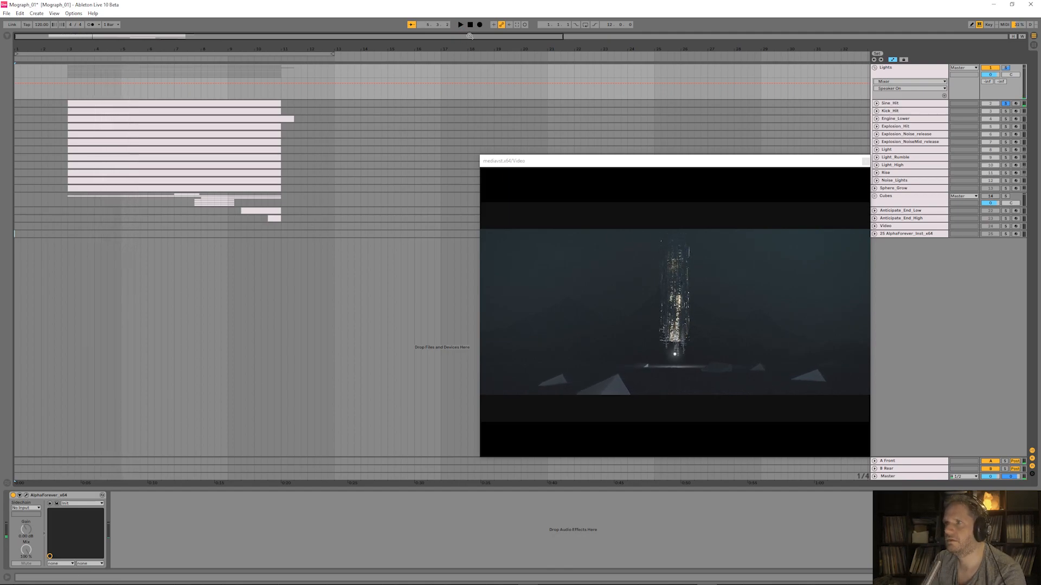
- Open the Sine_Hit track's AlphaForever patch in an enlarged window and look over its module chain
click(900, 103)
click(26, 495)
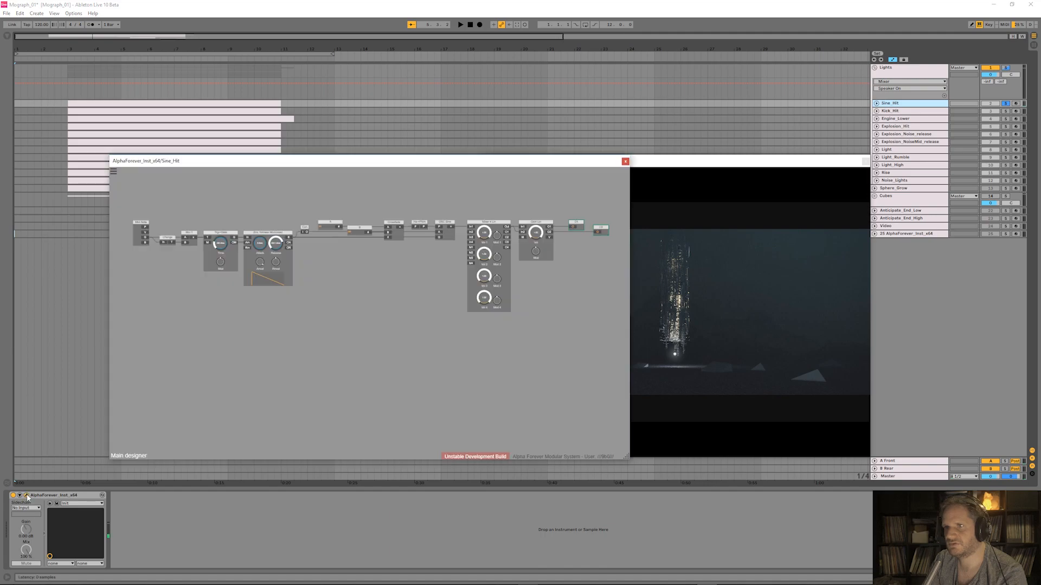
drag(624, 459, 871, 500)
scroll(368, 220, up, 5)
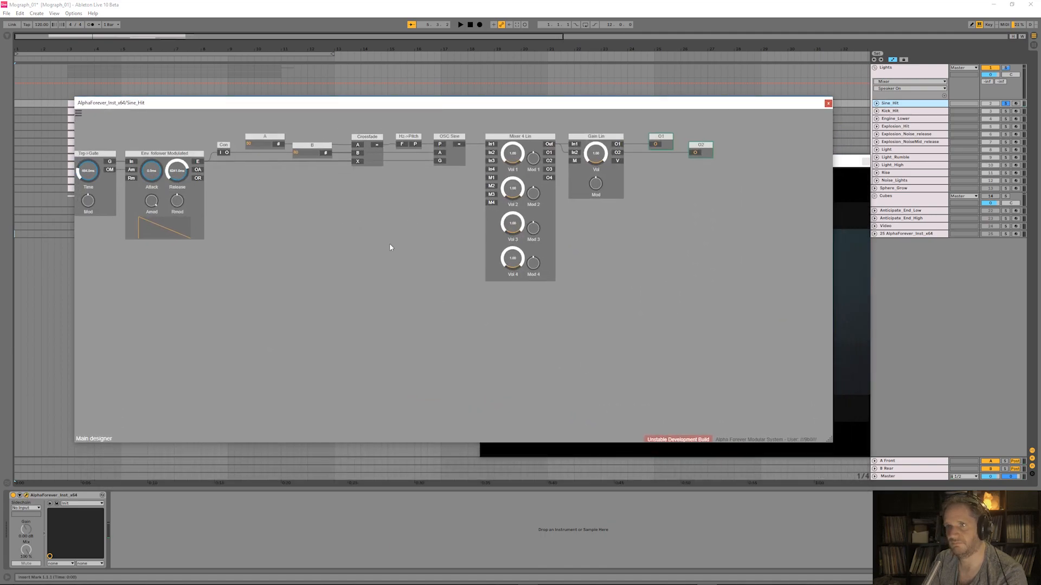
drag(730, 321, 628, 317)
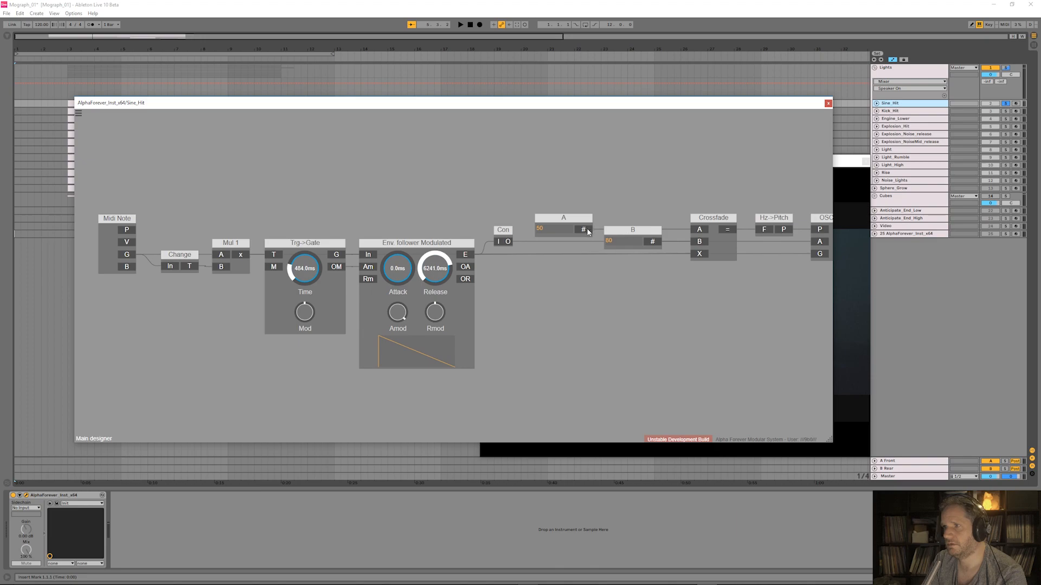
drag(672, 304, 645, 310)
drag(392, 206, 565, 207)
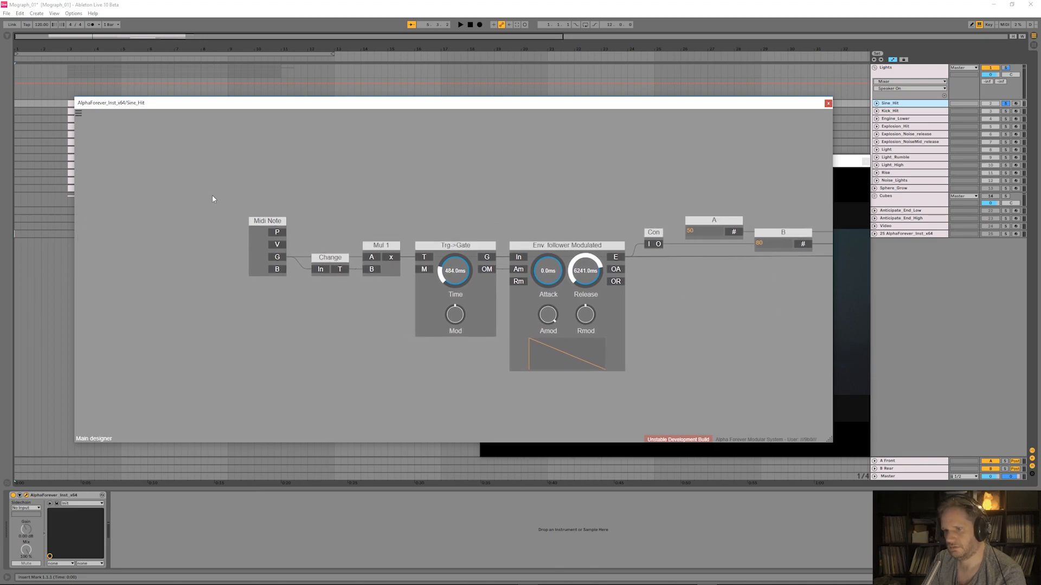
- Arm the Sine_Hit track and examine how Midi Note, Trg->Gate and Env. follower Modulated trigger the sound
click(1015, 103)
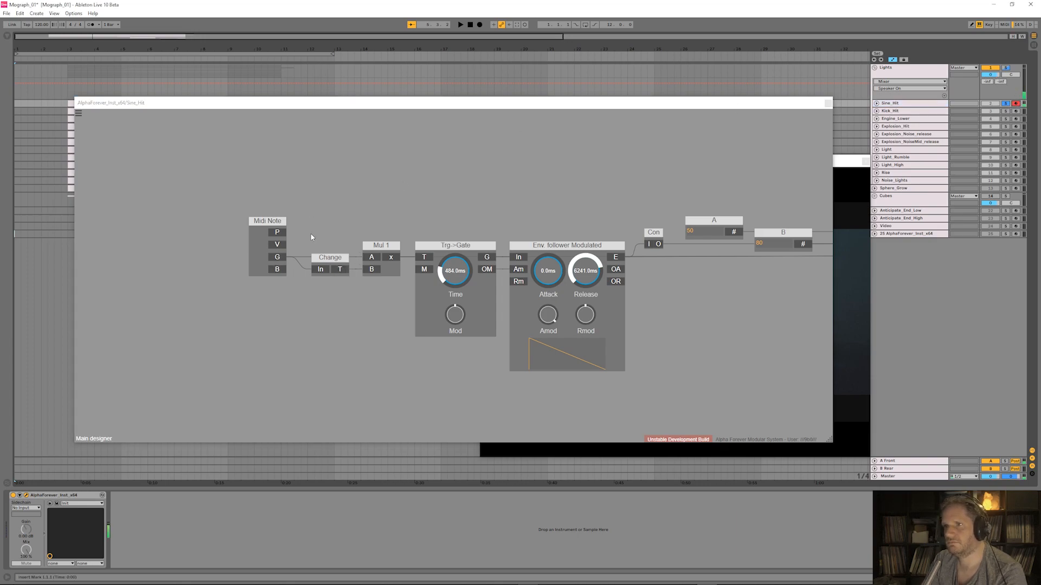
drag(283, 221, 285, 222)
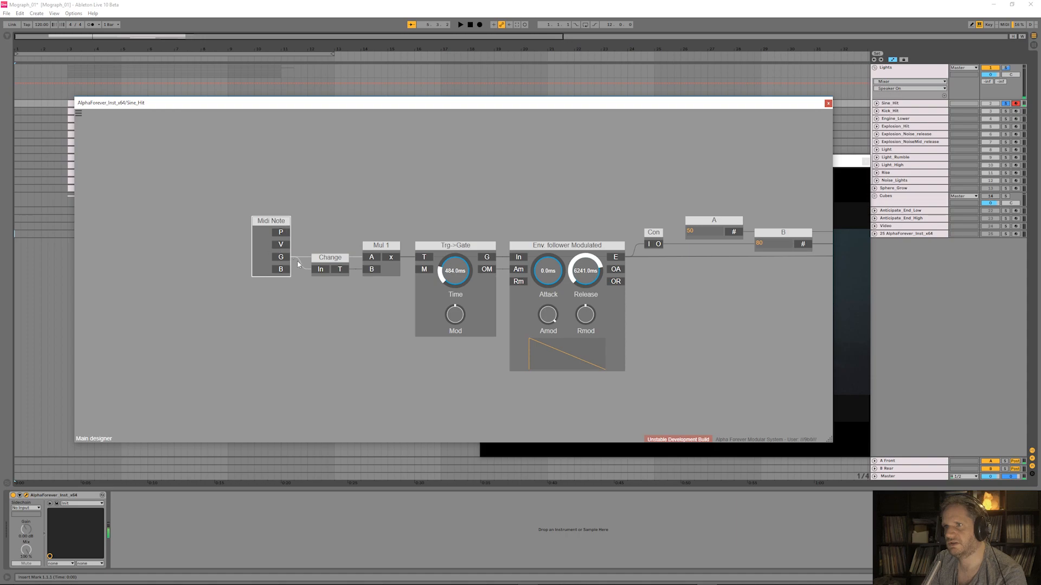
drag(413, 228, 334, 223)
click(366, 245)
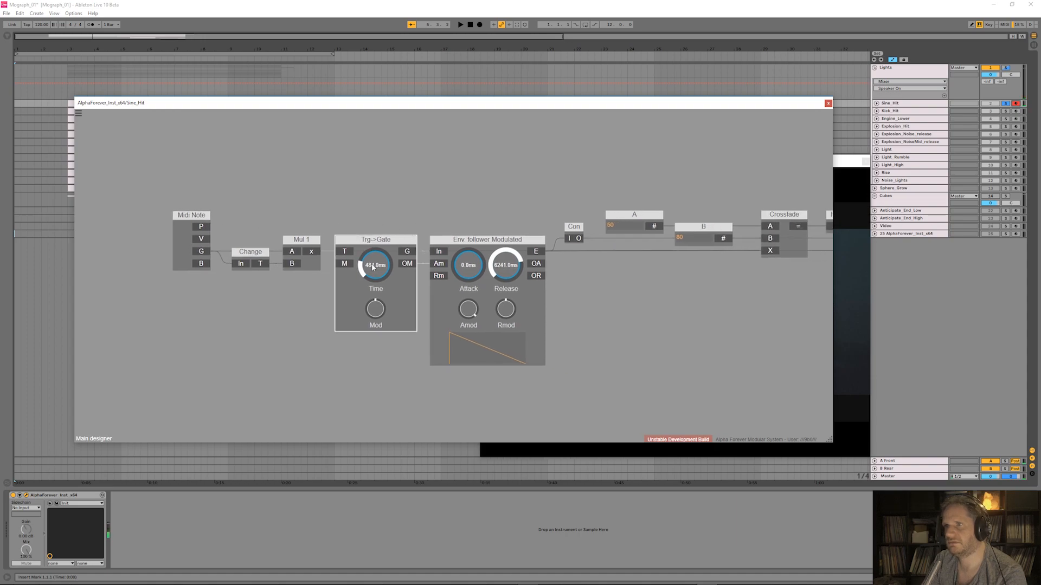
drag(524, 206, 430, 202)
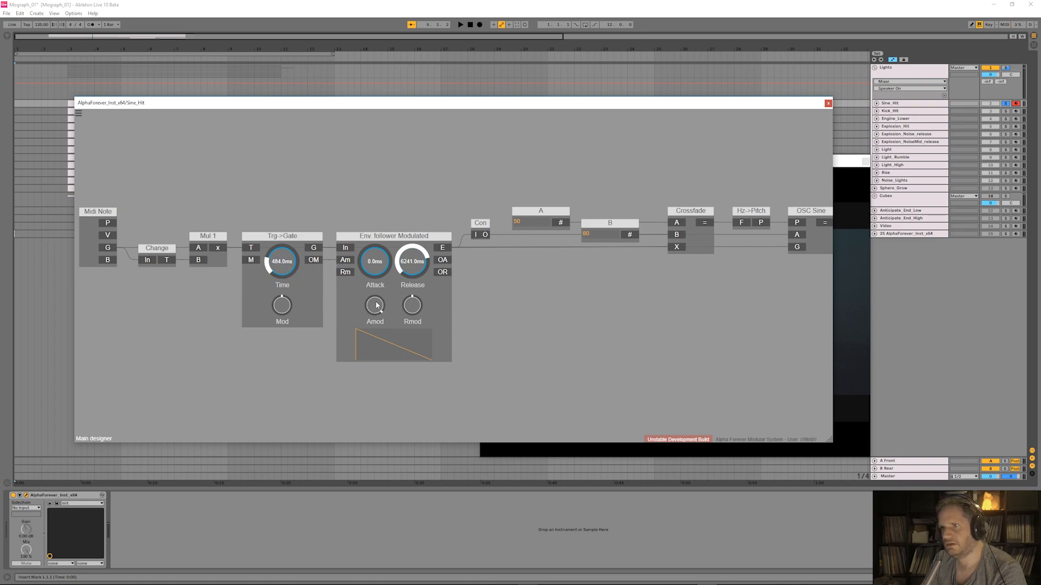
drag(640, 299, 326, 293)
drag(221, 295, 343, 290)
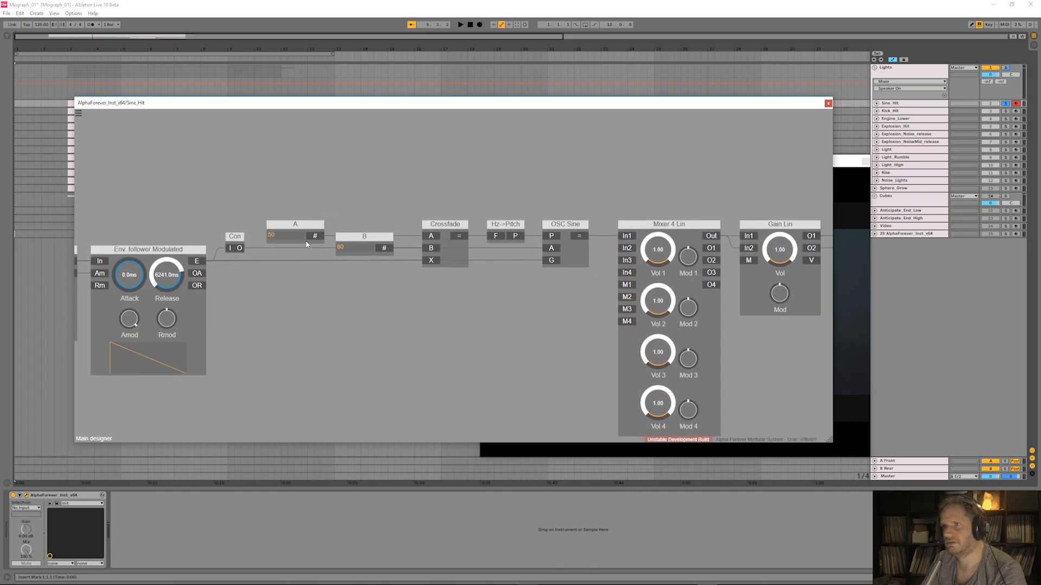
- Examine how the envelope drives the Crossfade between constants A and B and the OSC Sine level
click(374, 242)
click(450, 261)
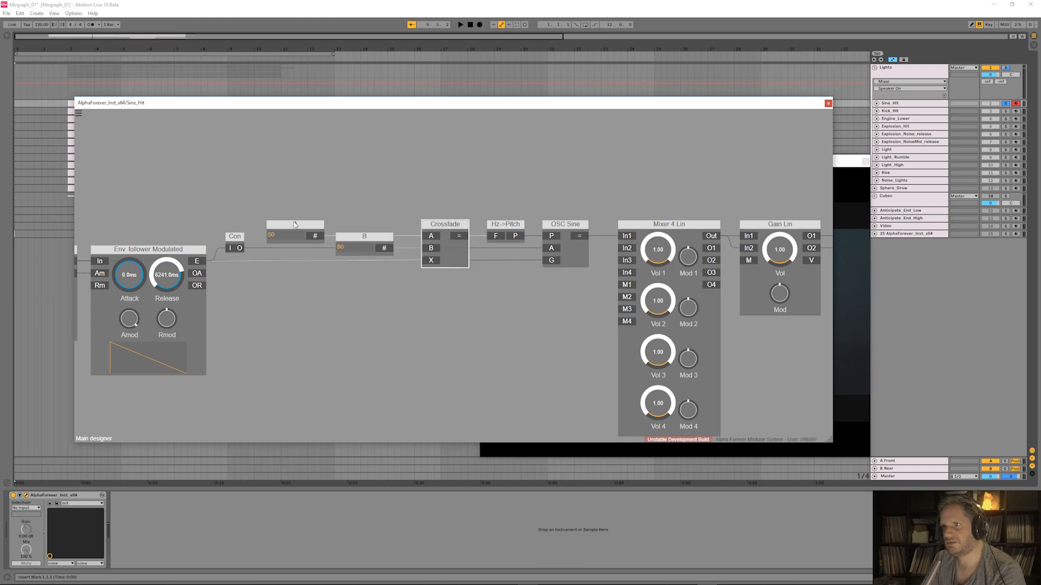
drag(584, 203, 383, 185)
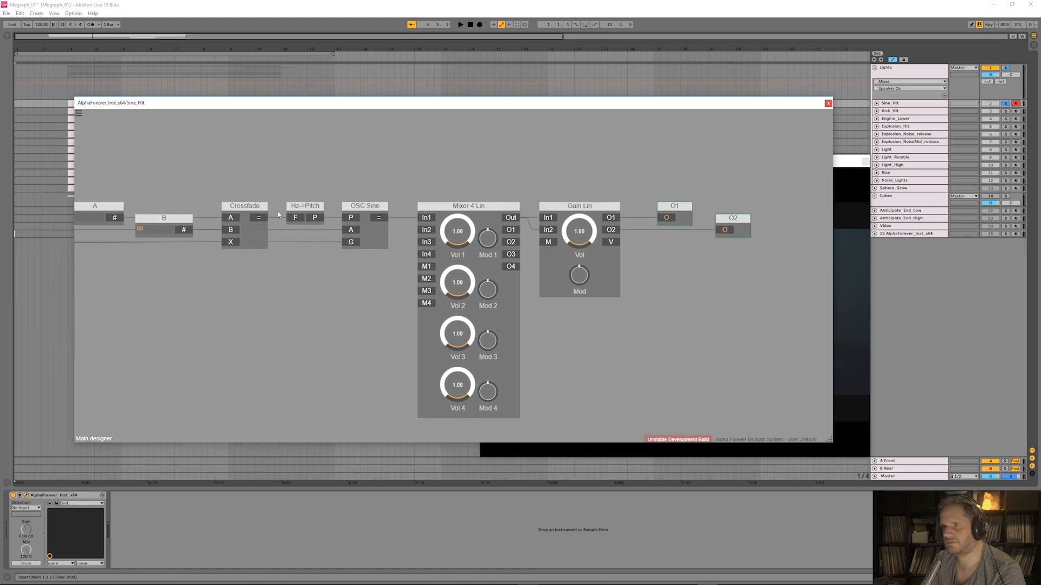
click(369, 212)
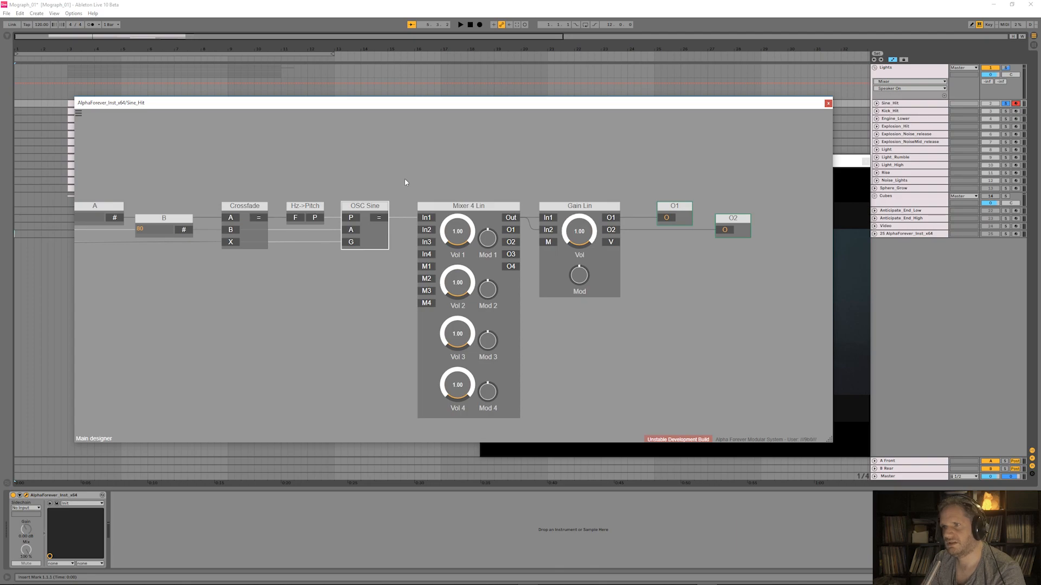
drag(317, 199, 511, 185)
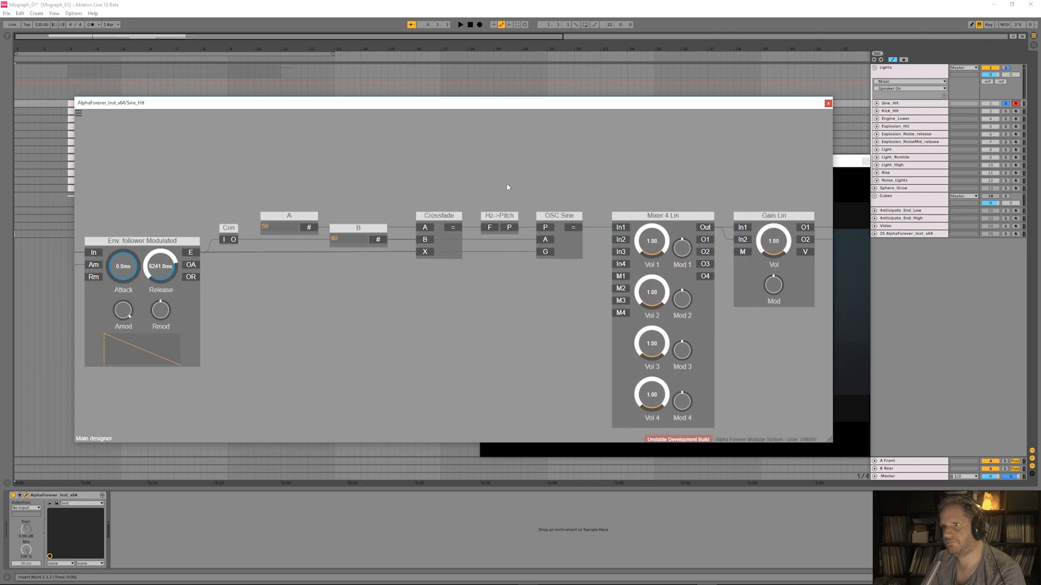
click(145, 245)
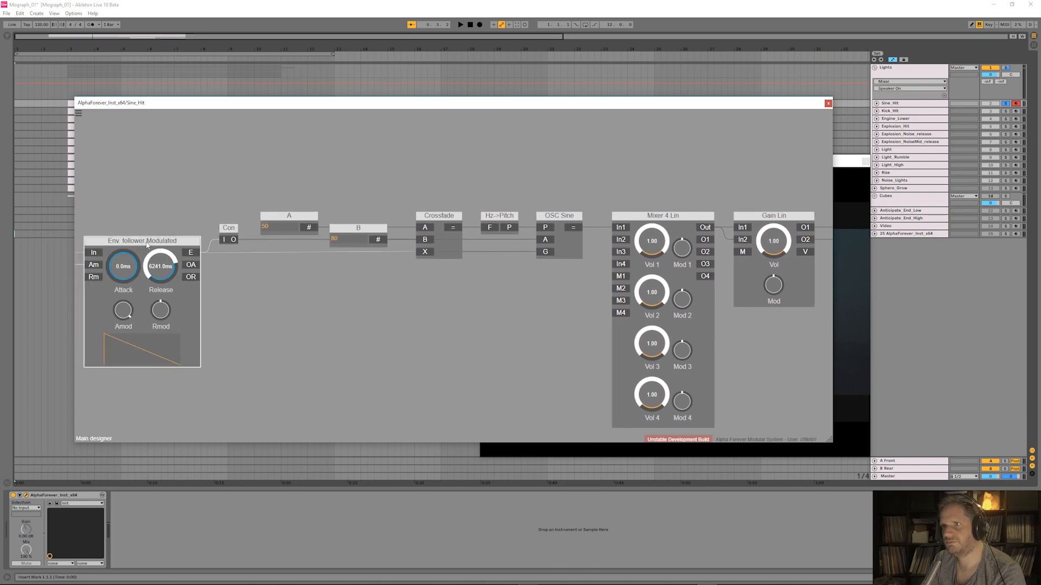
click(569, 245)
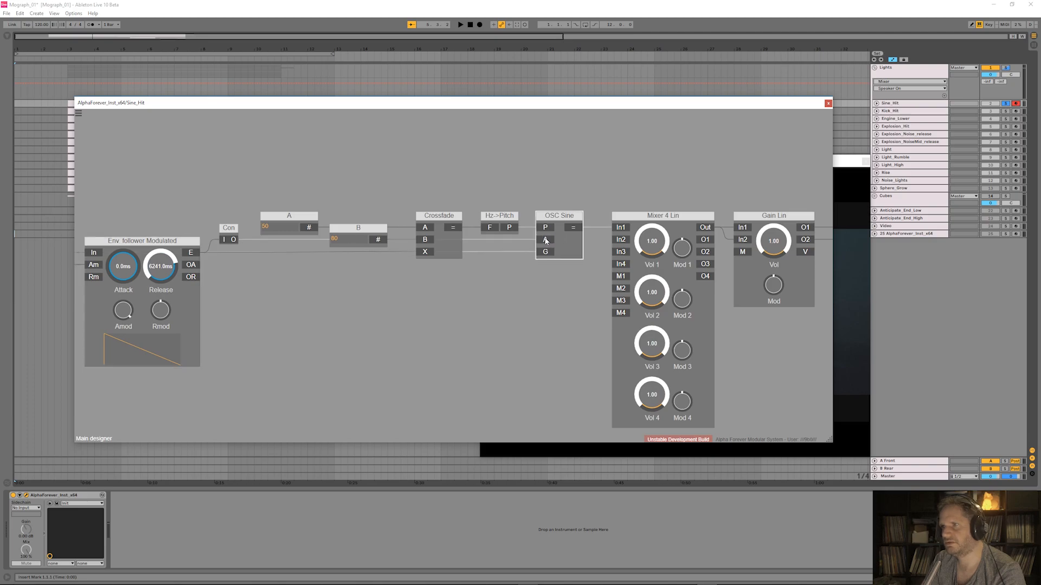
- Delete Mixer 4 Lin and wire the OSC Sine output directly to both inputs of Gain Lin
scroll(623, 166, down, 3)
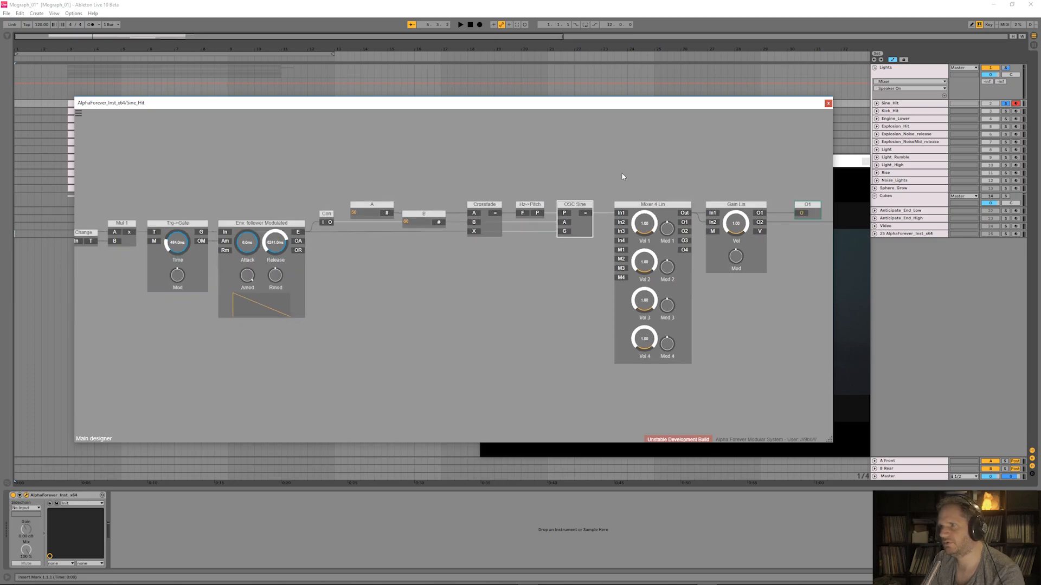
click(542, 199)
key(Delete)
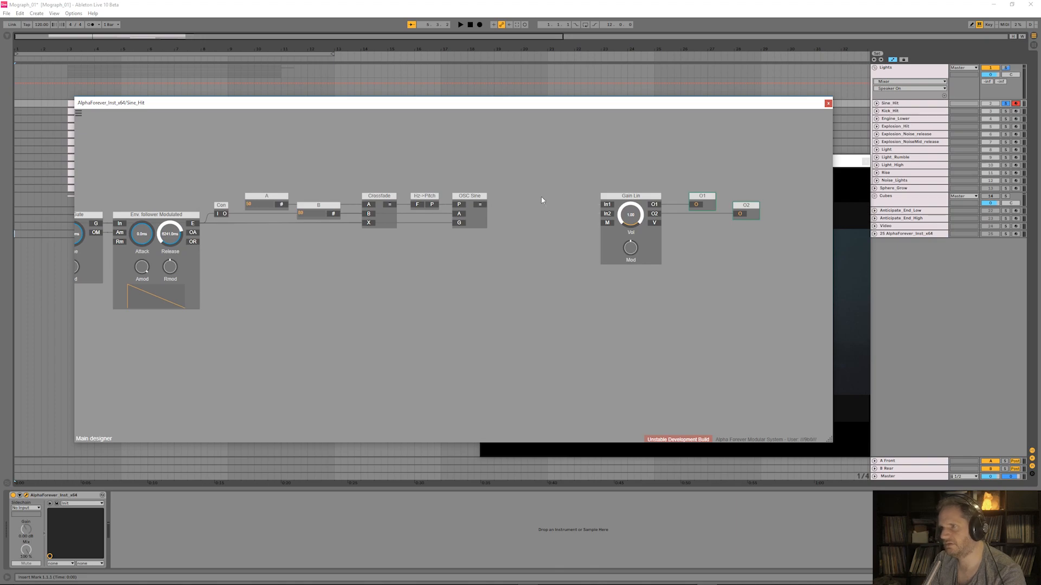
drag(480, 204, 605, 207)
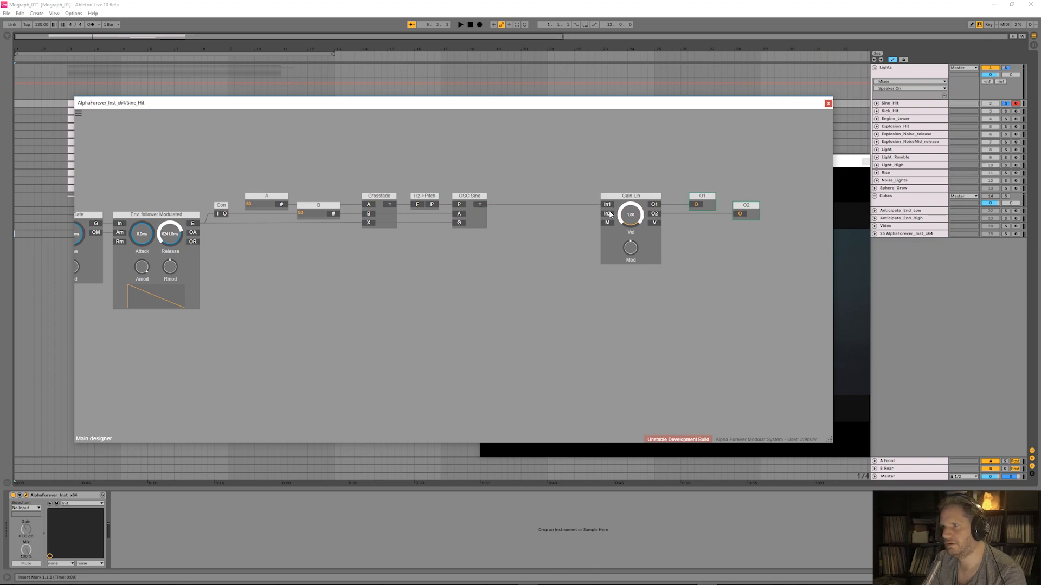
drag(483, 203, 479, 204)
click(631, 197)
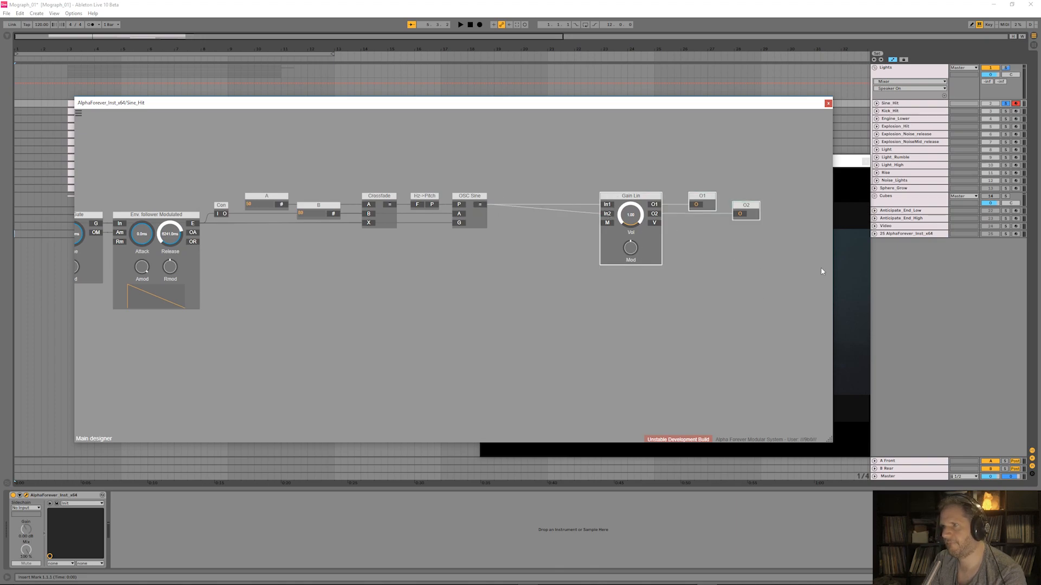
- Copy all modules of the Sine_Hit patch and open the patch on the 25 AlphaForever_Inst_x64 track
drag(645, 198, 512, 186)
scroll(503, 171, down, 3)
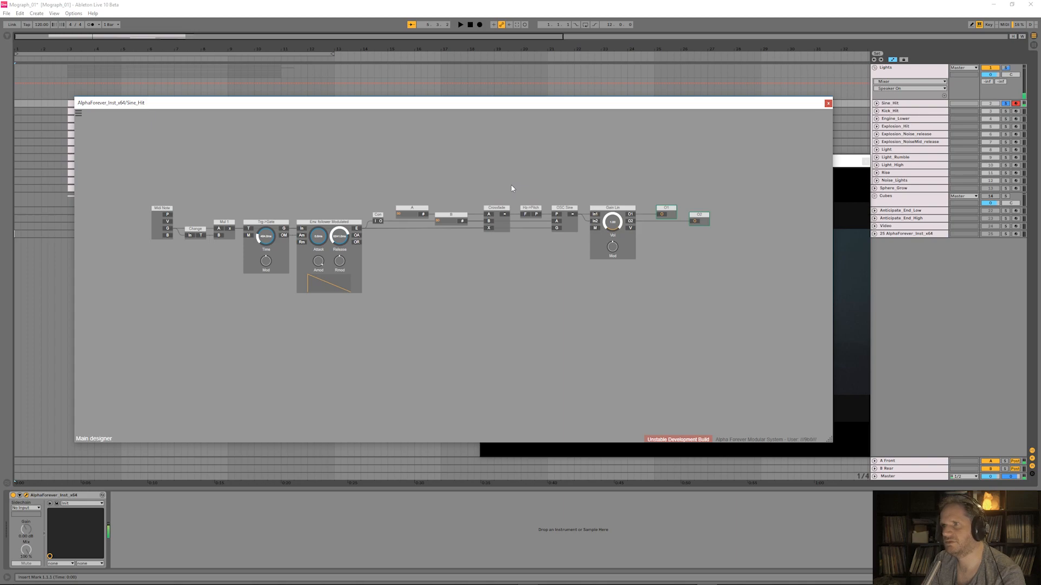
key(ctrl+a)
click(493, 175)
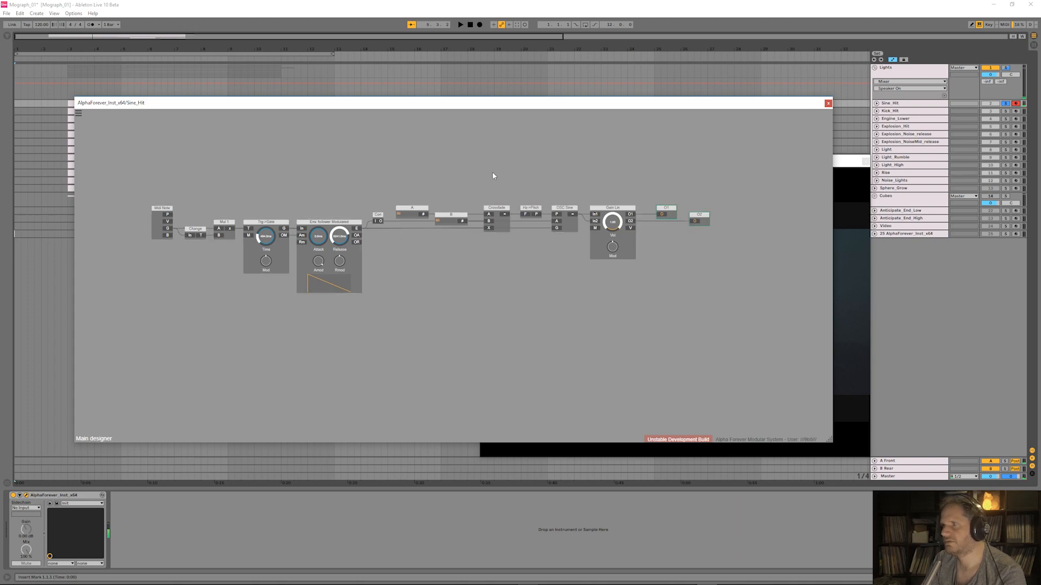
click(34, 497)
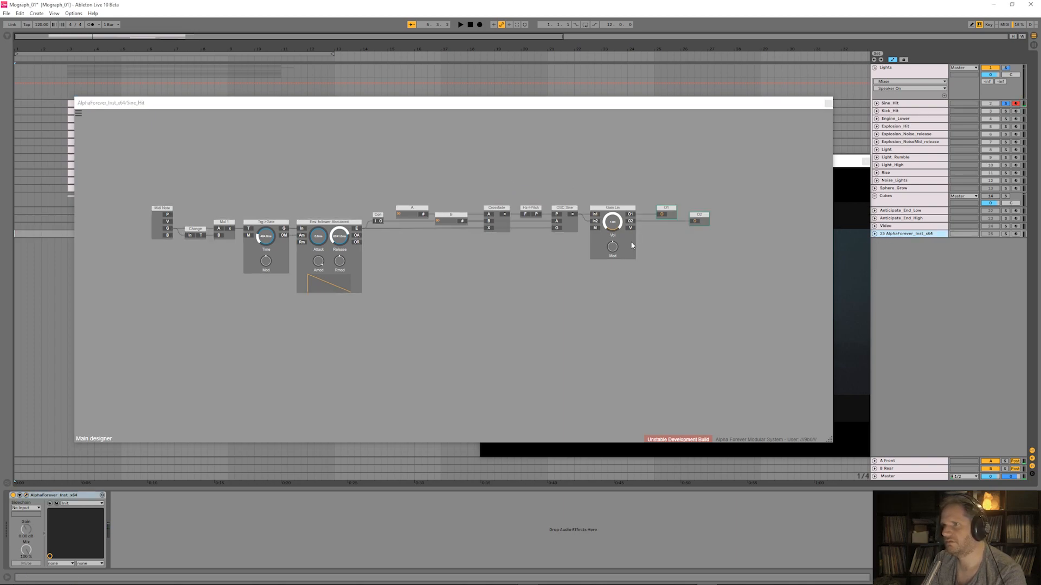
click(27, 496)
- Add a new designer module named Sine_Impact and place it with the existing modules
drag(465, 331, 491, 196)
right_click(353, 290)
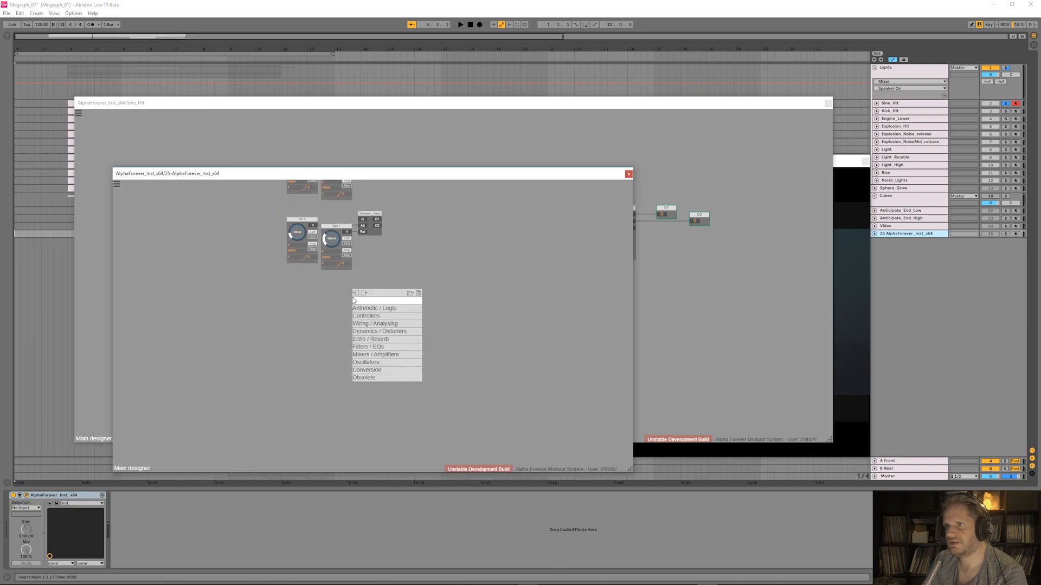
mouse_move(370, 325)
click(430, 325)
double_click(364, 299)
text(Te)
text(ne_Impact)
drag(430, 288, 428, 292)
drag(362, 303, 448, 240)
drag(407, 248, 382, 241)
- Enter the Sine_Impact designer and paste the copied Sine_Hit modules into it
double_click(381, 245)
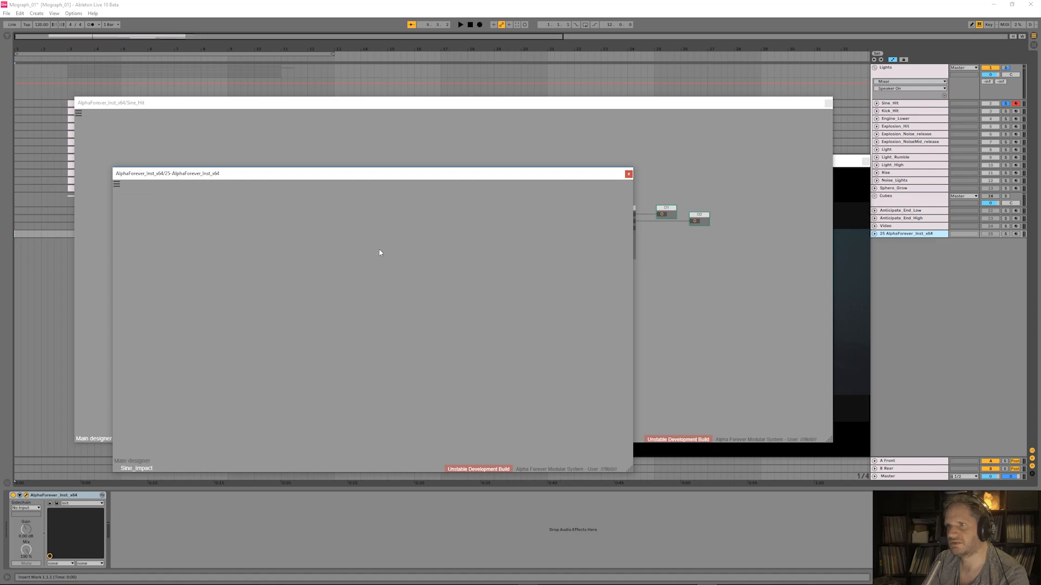
drag(296, 366, 589, 312)
click(391, 288)
drag(272, 275, 456, 282)
scroll(289, 300, up, 2)
- Move Midi Note away from Change and insert a Con module on its G output
click(252, 326)
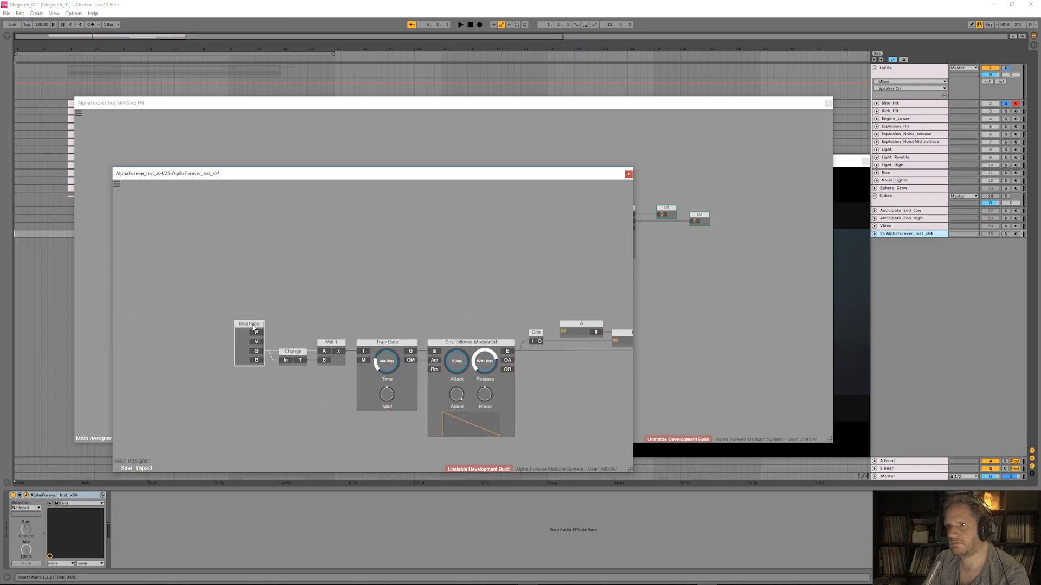
drag(253, 327, 210, 328)
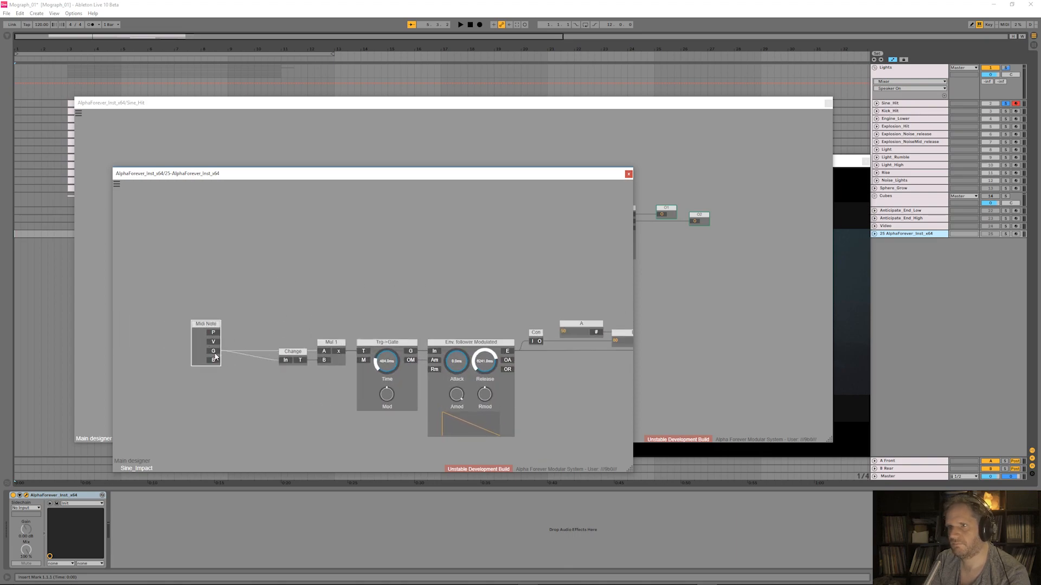
right_click(215, 354)
text(con)
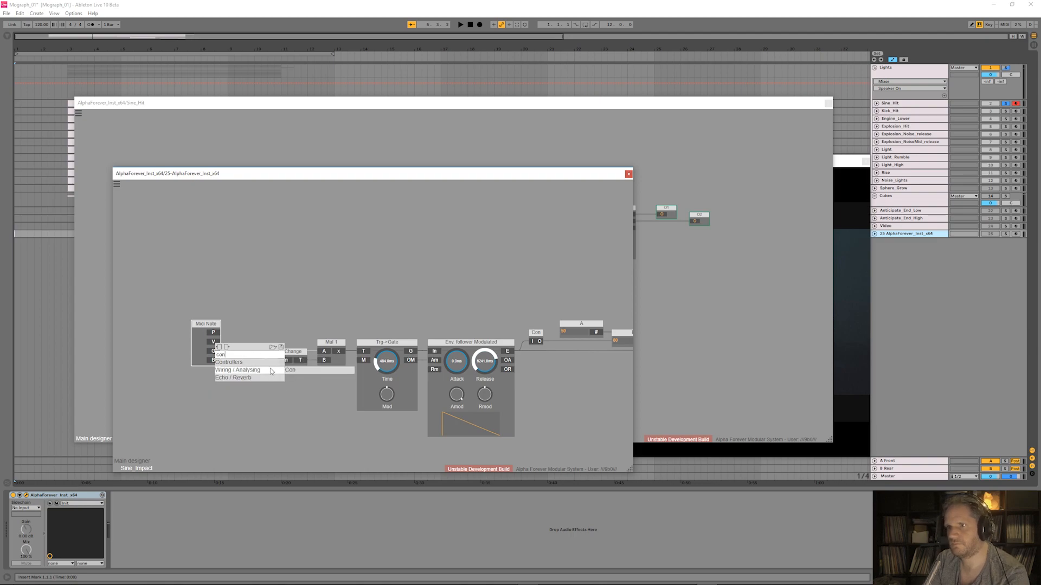
click(296, 362)
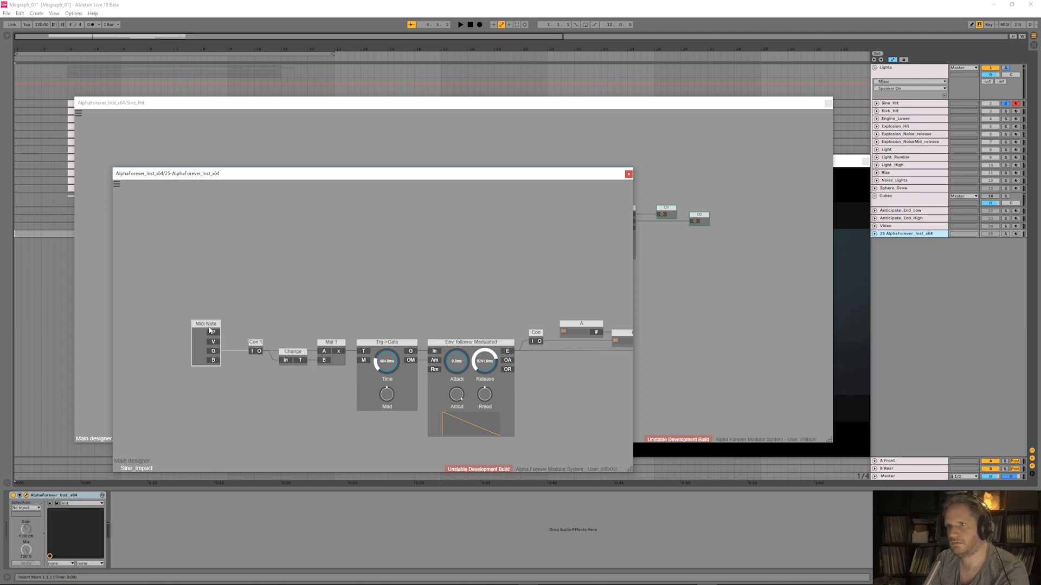
- Replace Midi Note with a designer input named G feeding the new Con module
key(Delete)
drag(253, 352, 223, 344)
double_click(215, 344)
text(G)
click(247, 311)
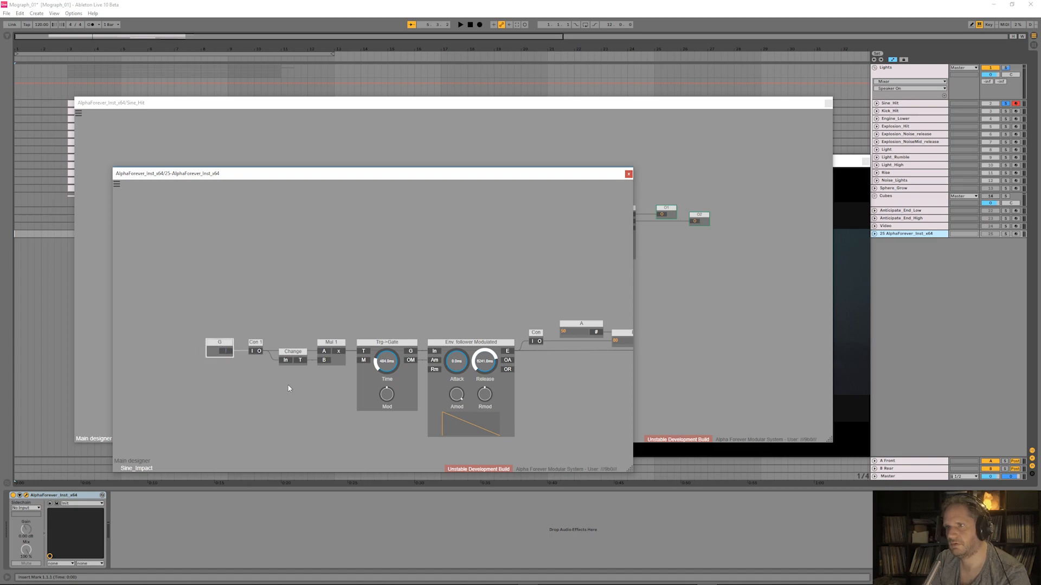
- Add a designer input named Att on the M port of Trg->Gate, with its Time at 0.0 ms and Mod at maximum
drag(365, 360, 325, 317)
double_click(317, 313)
text(Att)
key(Return)
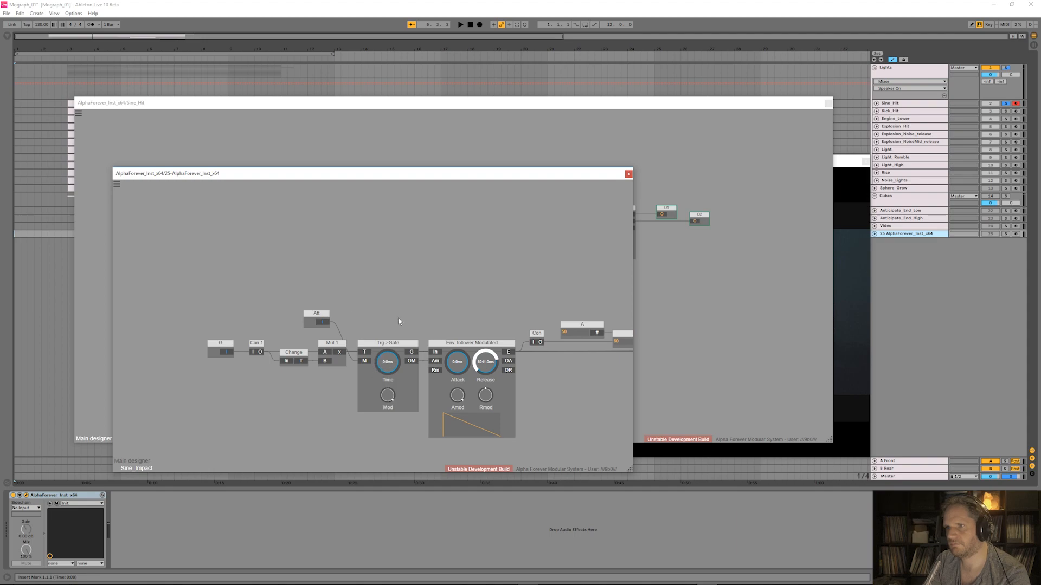
- Set the envelope follower's Release to 0.0 ms with Rmod at maximum, and add an input named Rel on its Rm port
drag(491, 379, 496, 481)
click(436, 371)
drag(392, 365, 391, 316)
double_click(387, 313)
text(Rel)
key(Return)
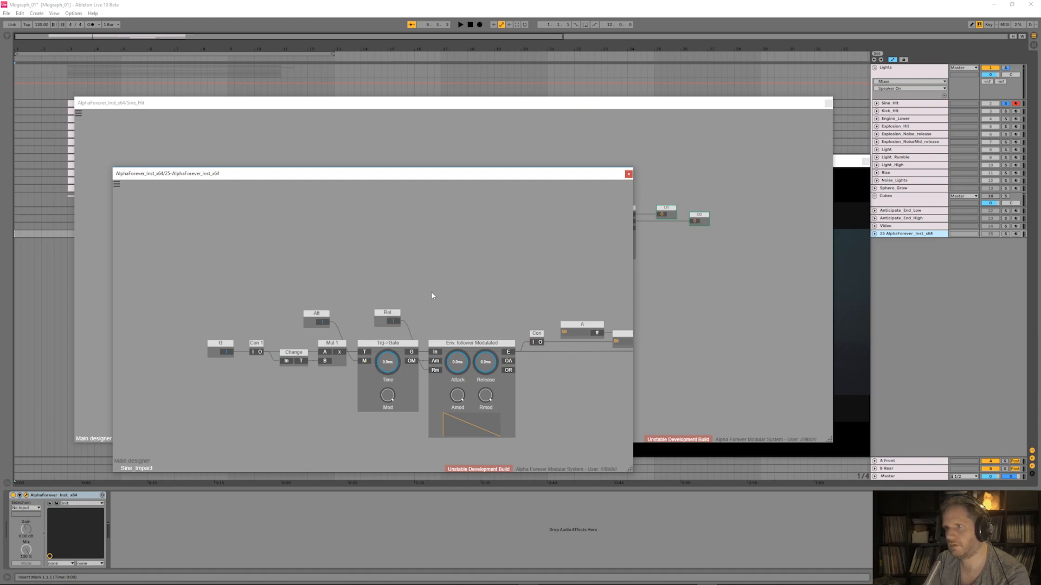
- Delete the constant modules A and B that feed the Crossfade
scroll(434, 293, down, 3)
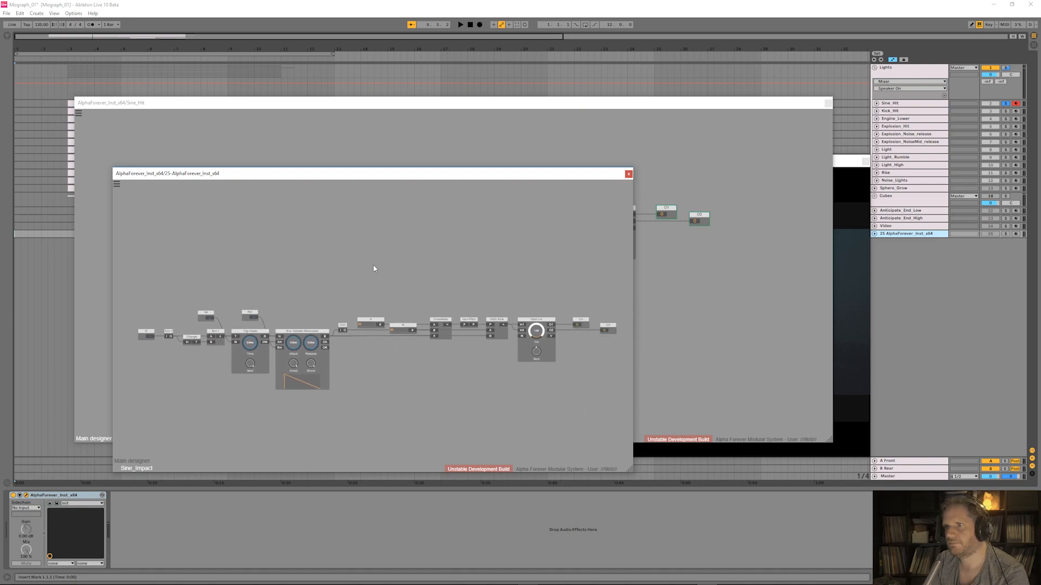
scroll(396, 297, up, 3)
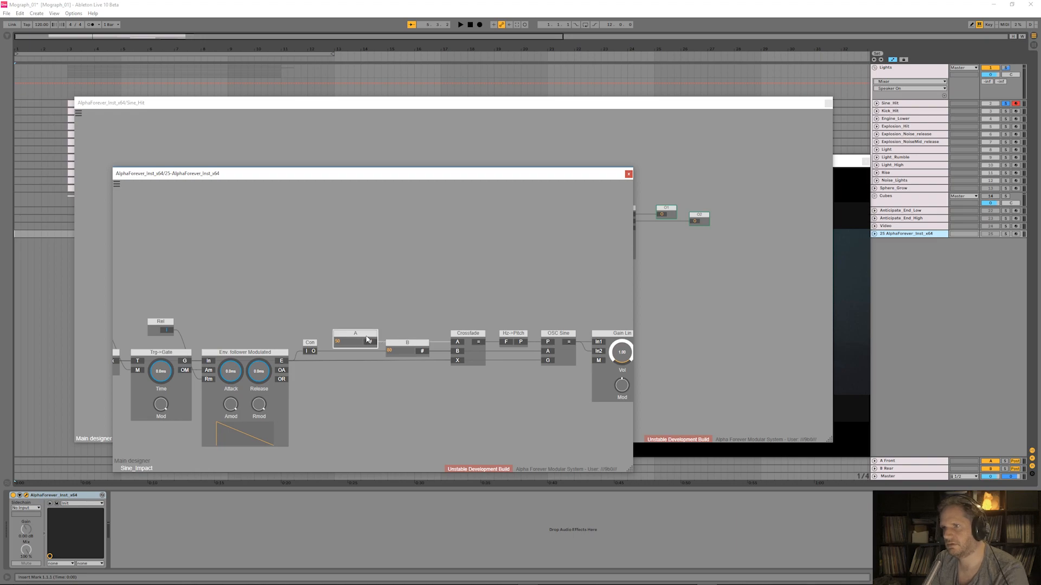
key(Delete)
click(417, 345)
key(Delete)
- Add designer inputs named Lo on the Crossfade's A port and Hi on its B port
double_click(457, 342)
click(396, 335)
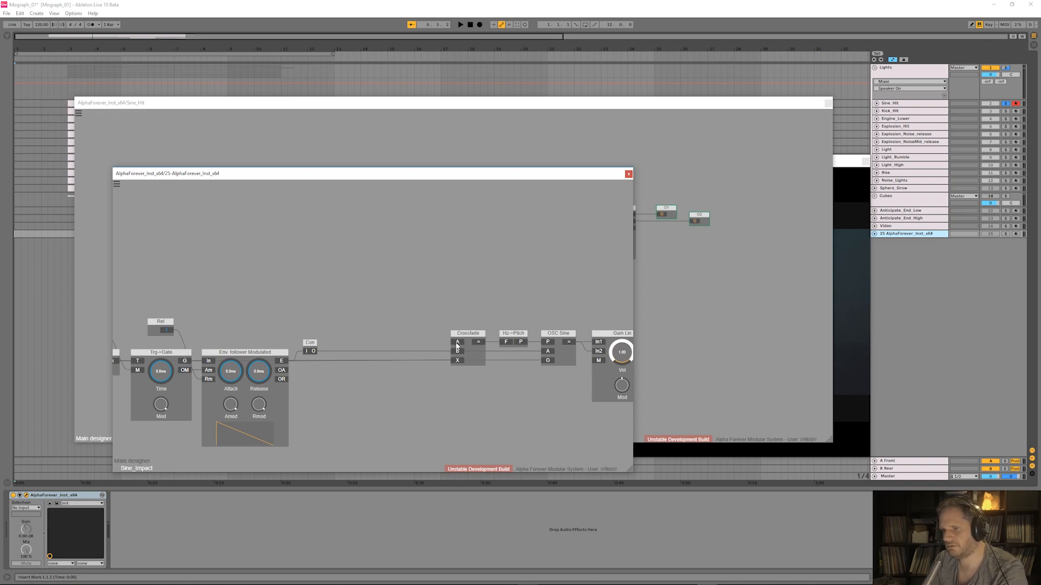
drag(396, 337, 349, 337)
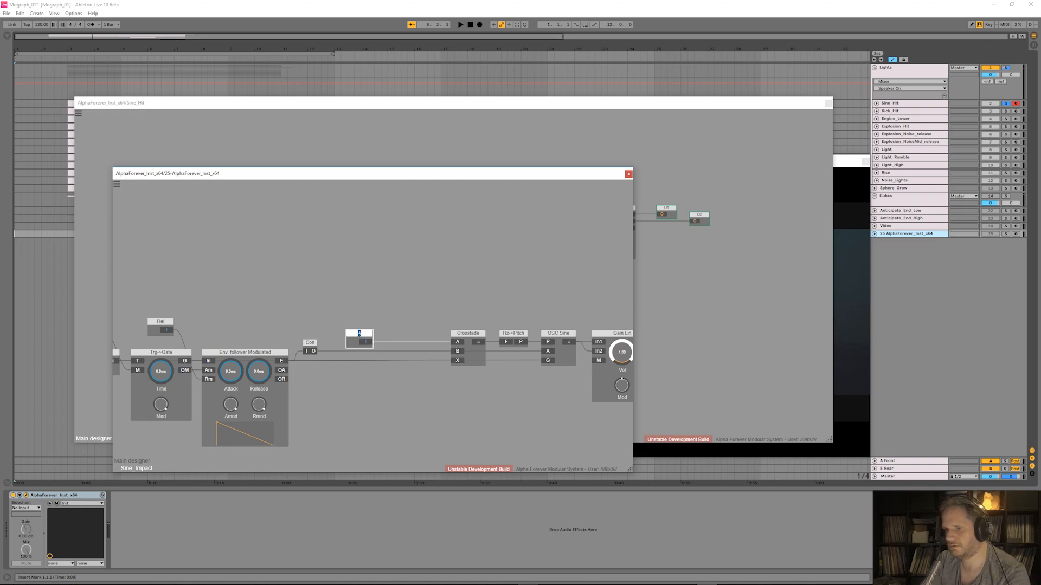
double_click(459, 352)
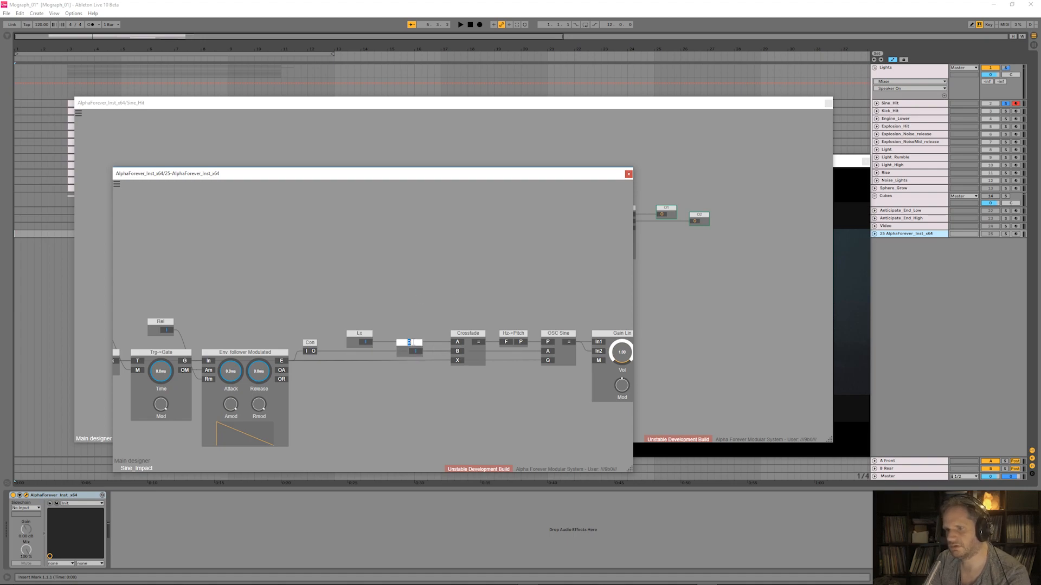
text(Hi)
key(Return)
drag(364, 335, 440, 324)
- Return to the main designer, duplicate the Att and Rel knobs, and connect the copies to Sine_Impact's Att and Rel ports
double_click(402, 299)
scroll(379, 411, up, 3)
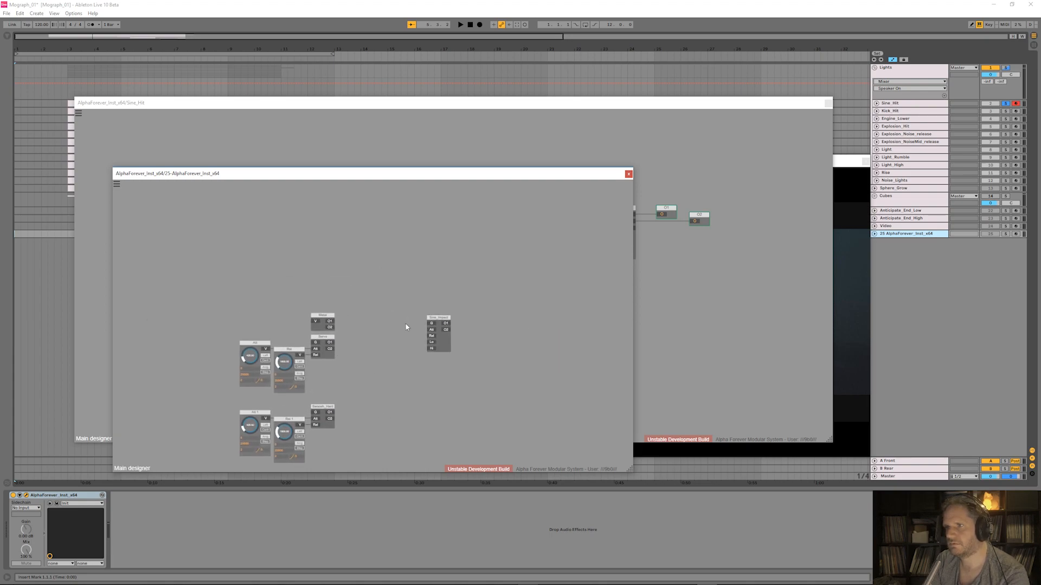
scroll(406, 325, up, 2)
drag(151, 337, 422, 327)
key(ctrl+d)
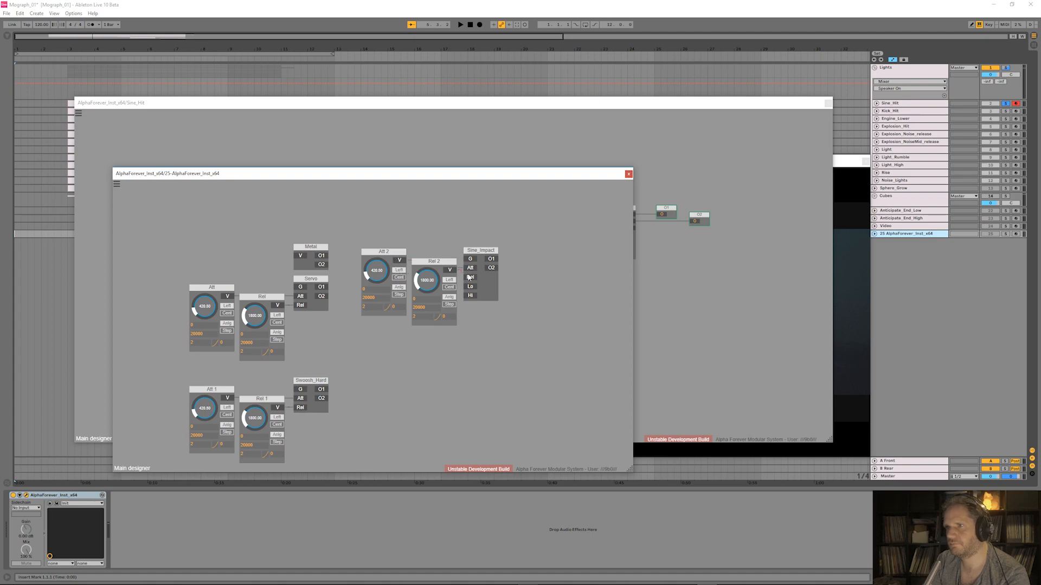
double_click(450, 271)
double_click(400, 261)
- Add a knob on Sine_Impact's Lo port and set its maximum to 100
drag(466, 252, 427, 279)
double_click(475, 286)
double_click(391, 324)
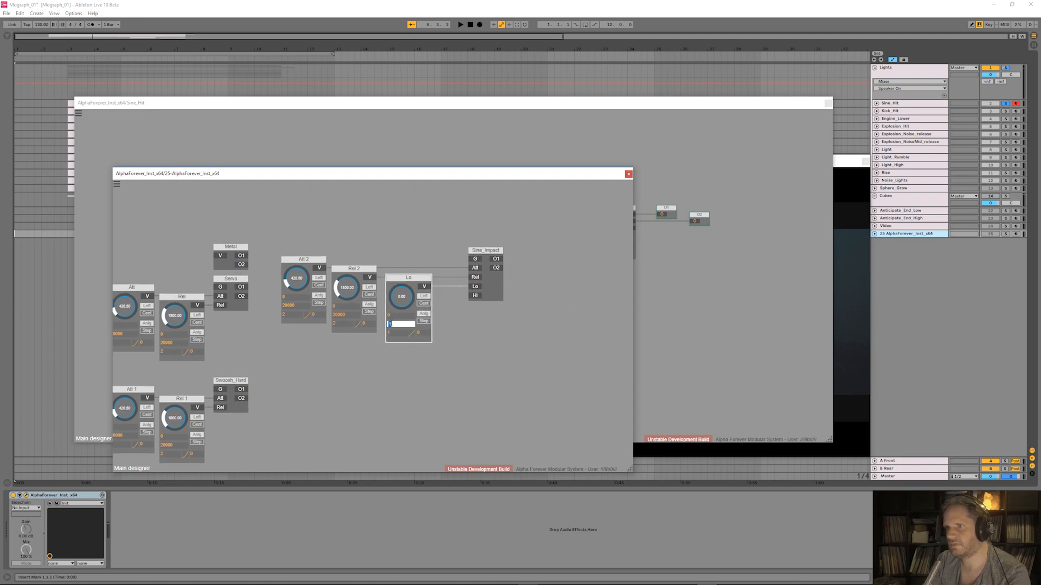
text(200)
key(BackSpace)
key(BackSpace)
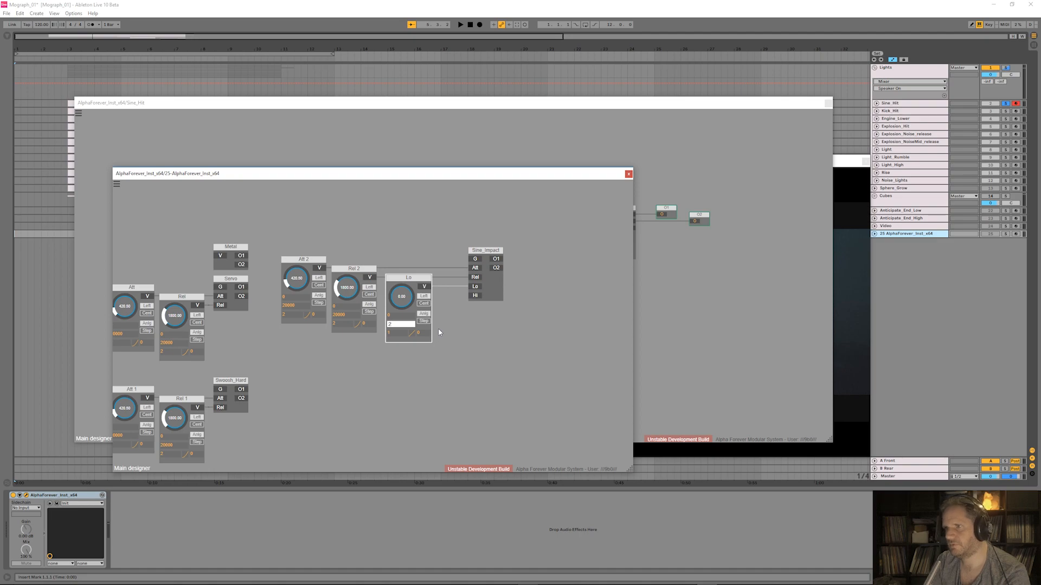
key(BackSpace)
text(100)
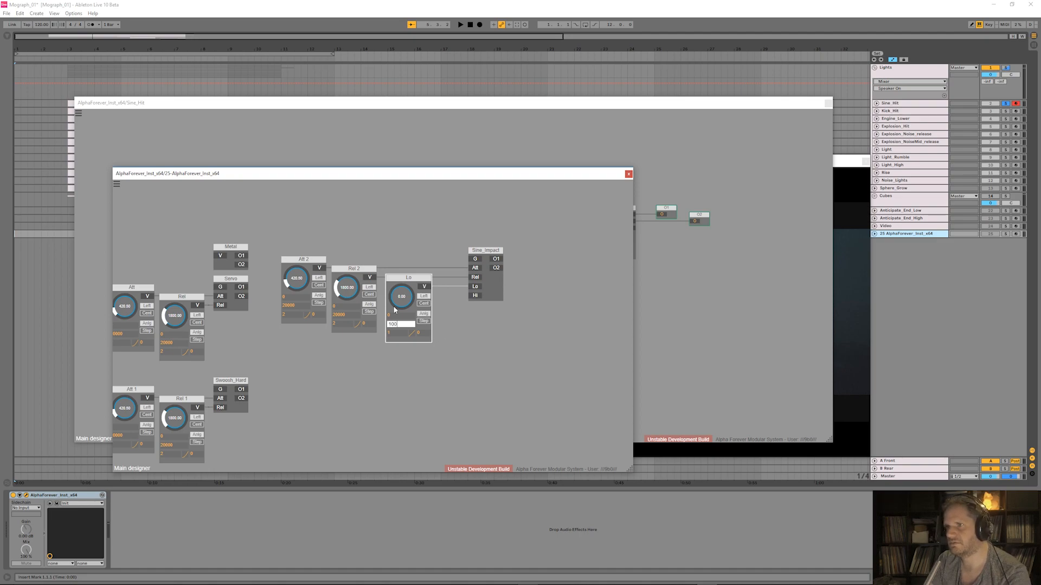
key(Return)
- Make room beside Sine_Impact, add a knob on its Hi port, and set the knob's range from 80 to 2000
click(452, 326)
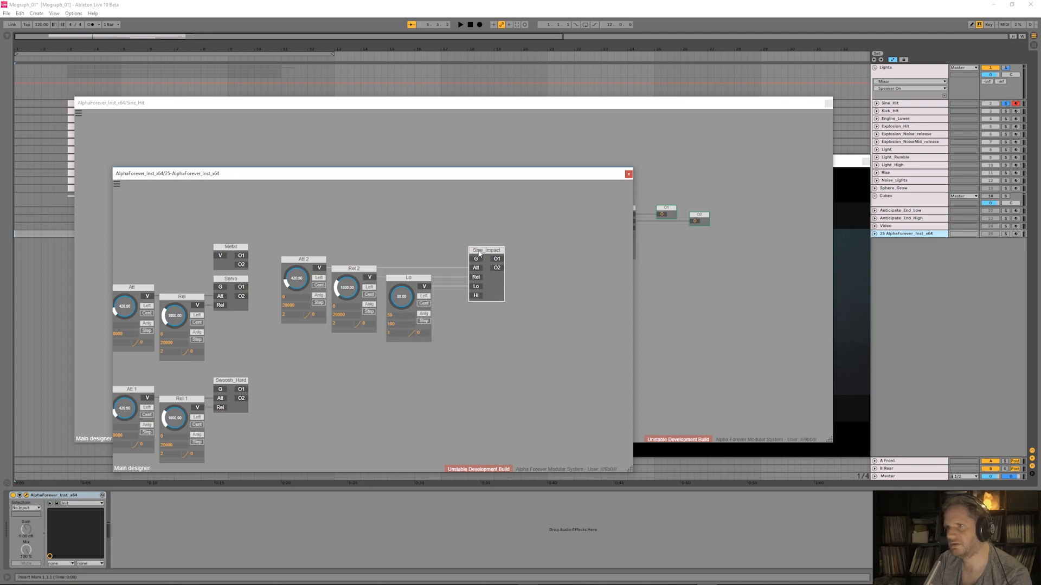
drag(477, 255, 503, 254)
click(477, 300)
double_click(502, 297)
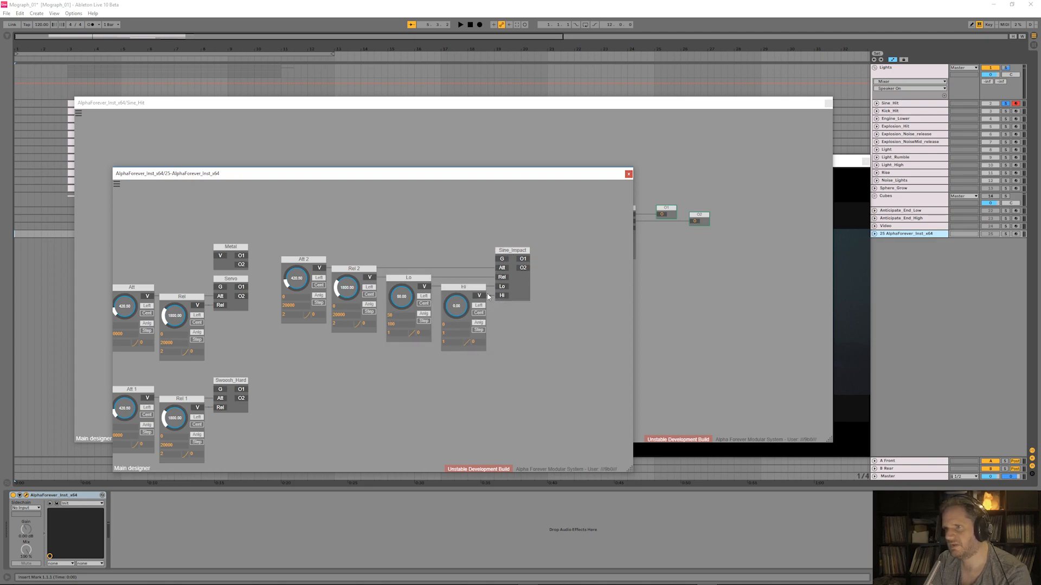
text(80)
click(455, 333)
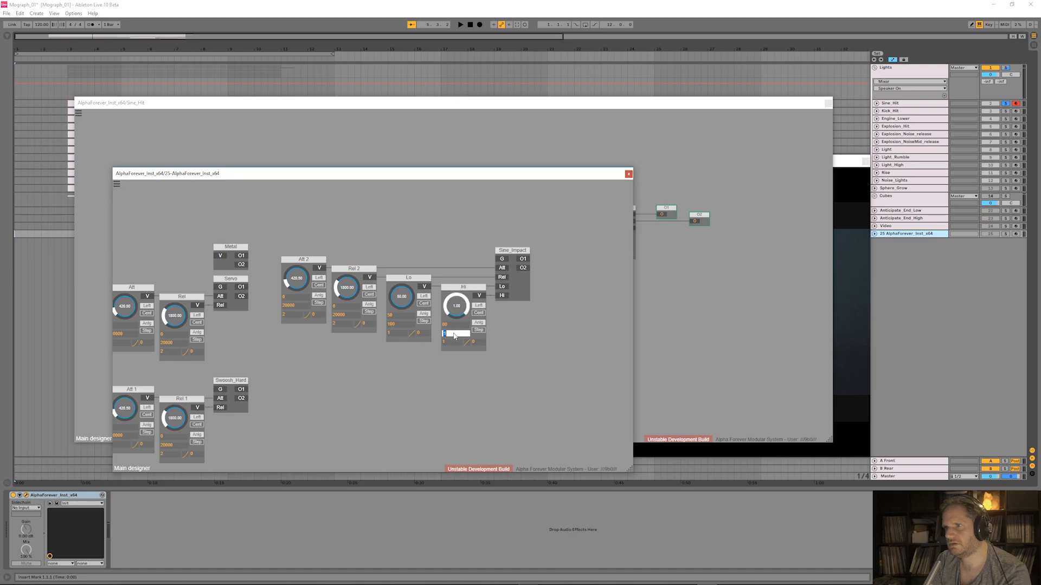
text(2000)
key(Return)
- Rename Sine_Impact's Lo and Hi knobs to Lo Freq and Hi Freq
scroll(538, 331, down, 2)
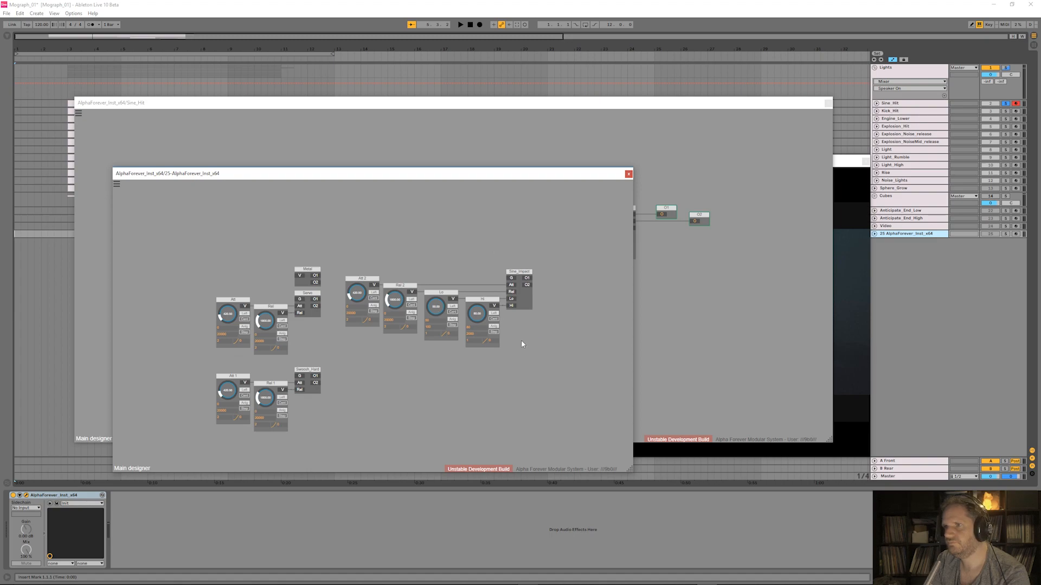
drag(440, 403, 420, 378)
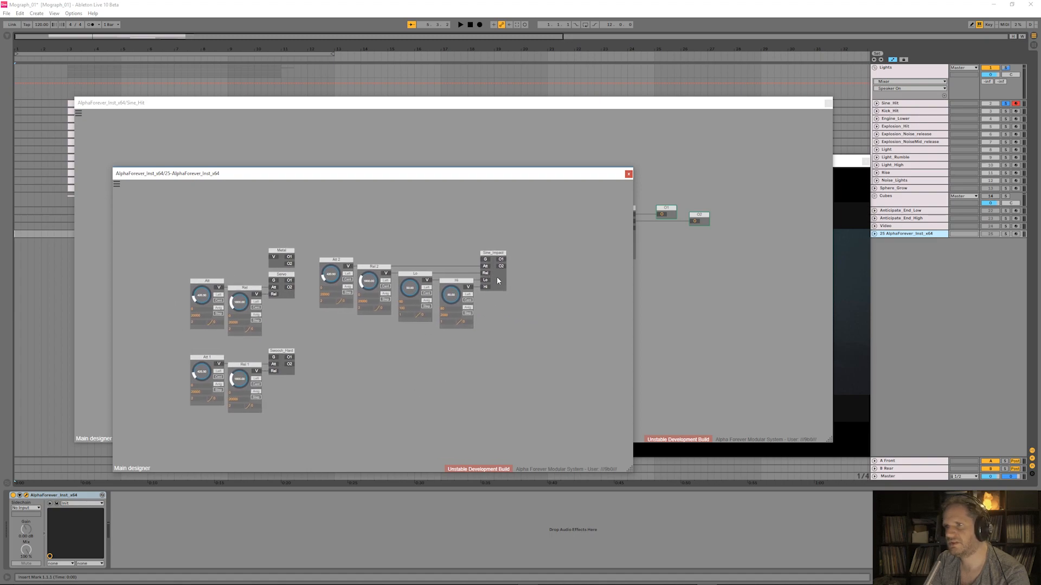
double_click(424, 274)
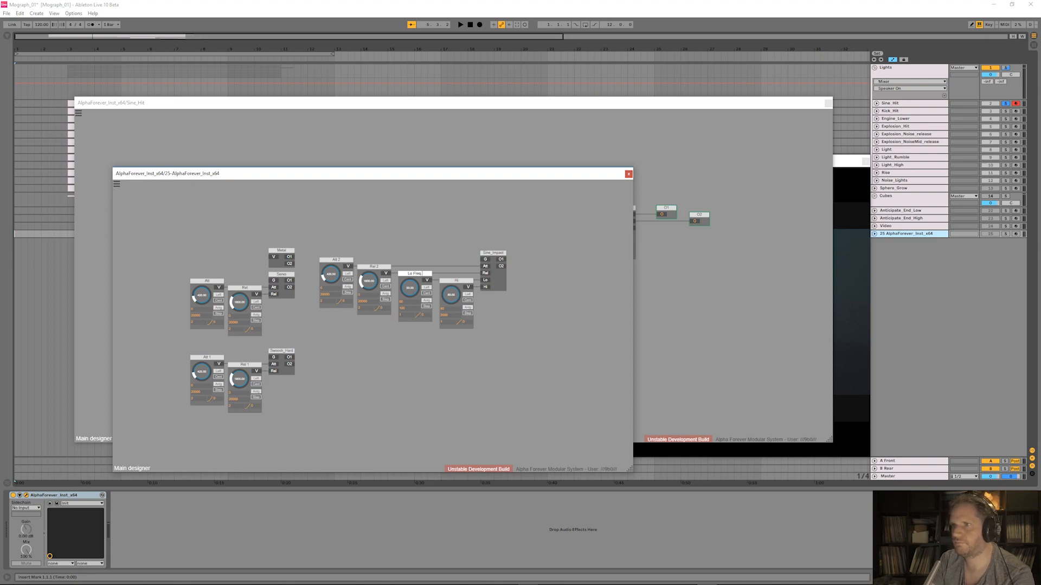
double_click(458, 280)
key(Return)
scroll(414, 243, down, 1)
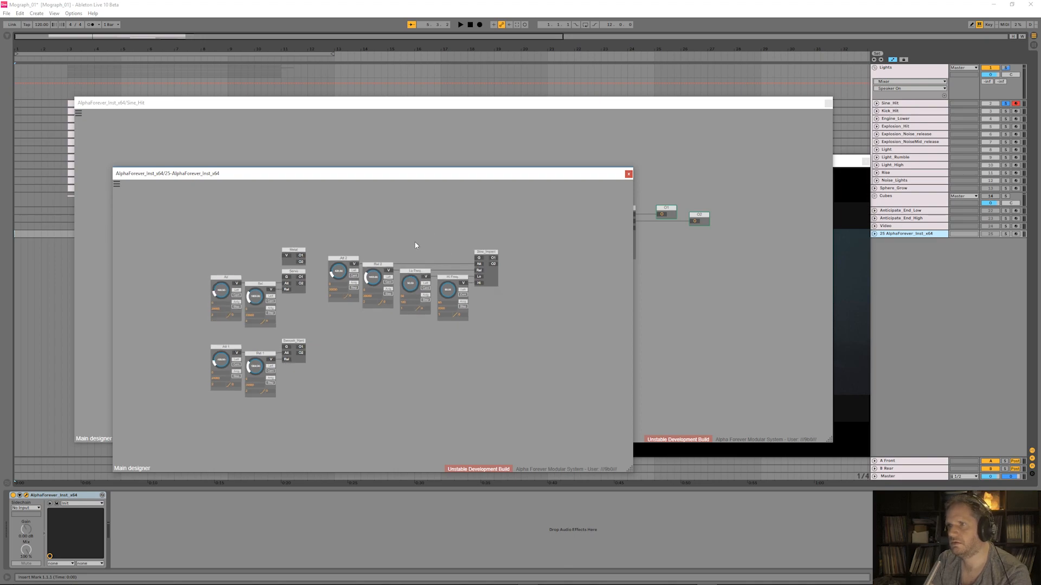
drag(415, 251, 402, 239)
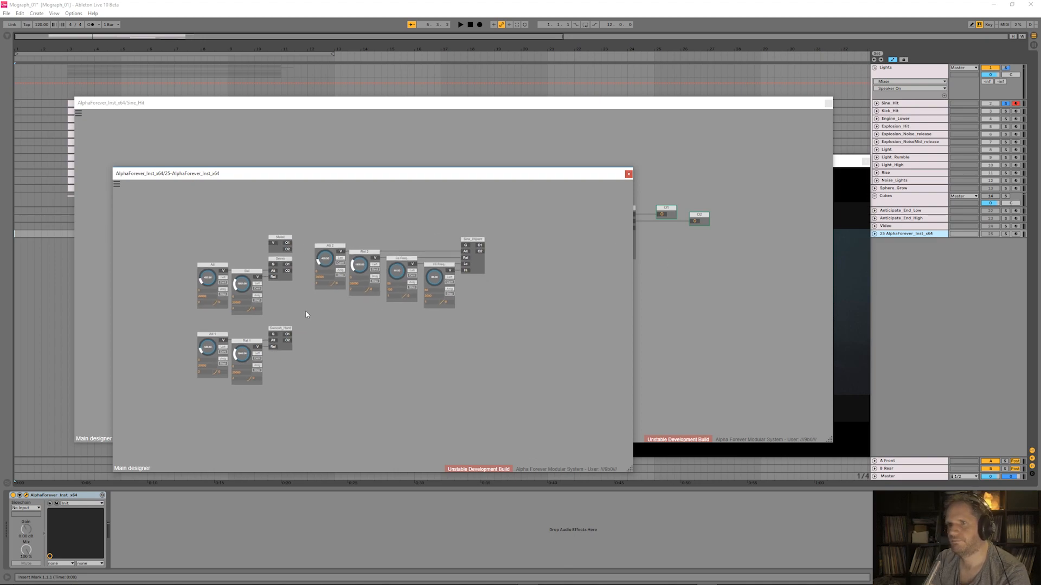
- Close the module-building patch window and the Sine_Hit patch window
click(26, 495)
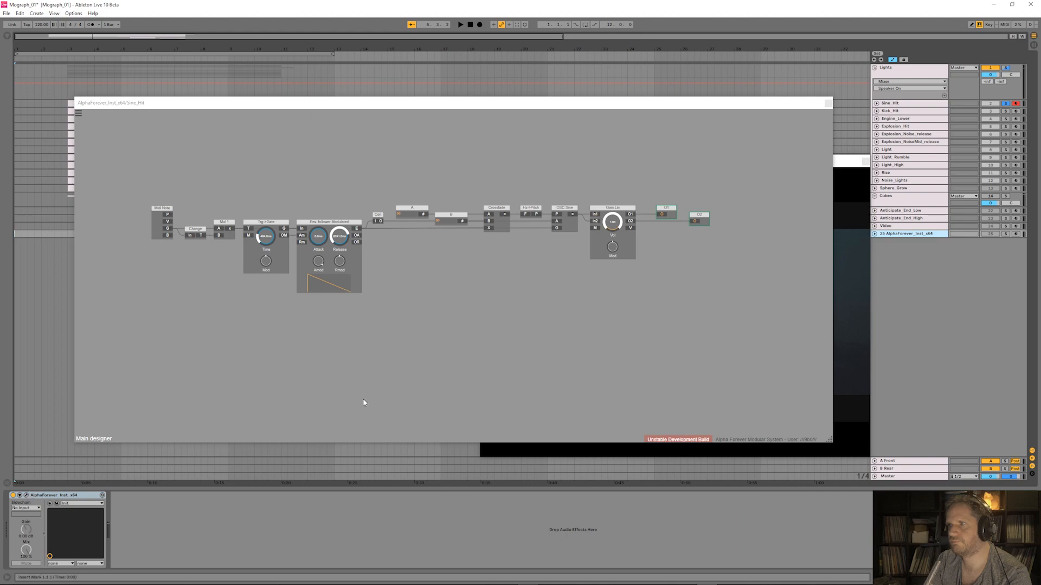
click(888, 106)
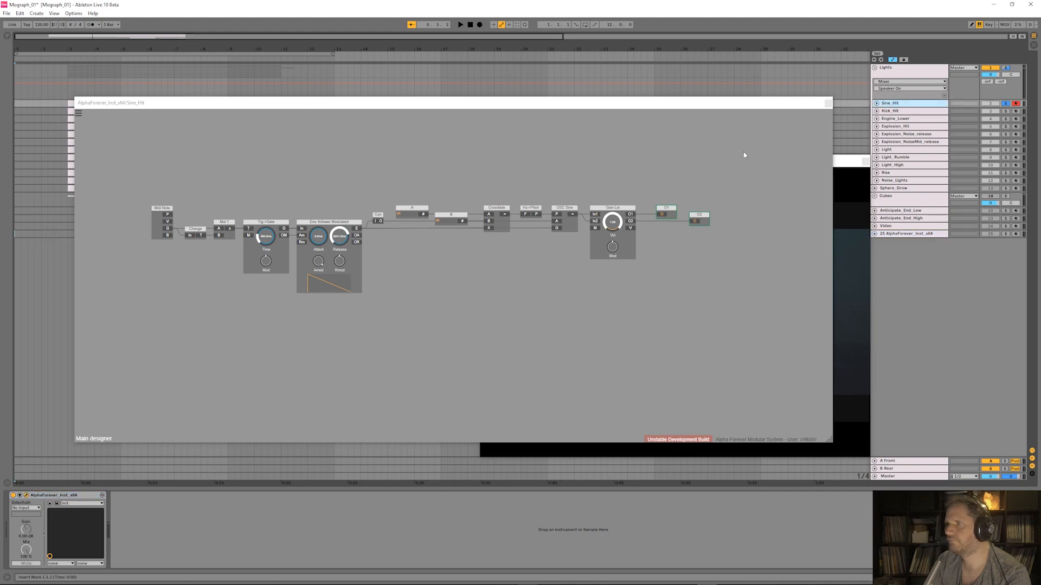
click(27, 496)
- Solo and arm the Kick_Hit track, and play the arrangement briefly from just before the clips
click(1005, 110)
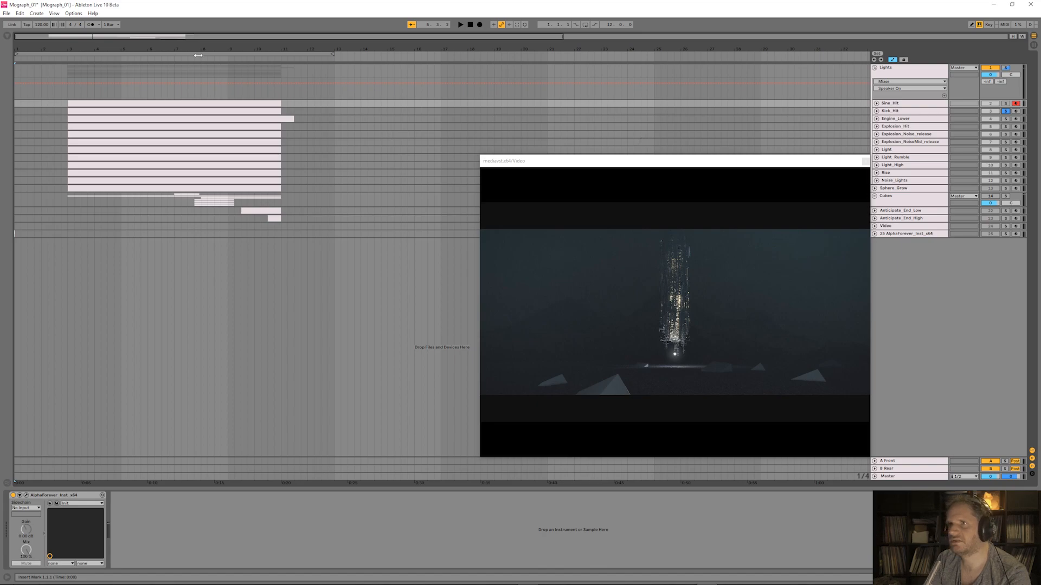
click(1017, 111)
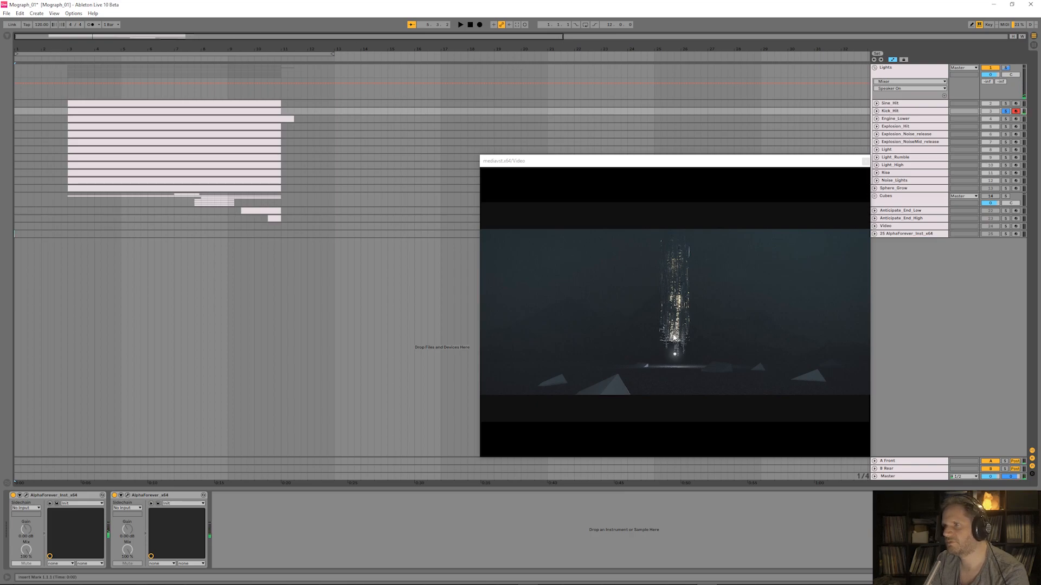
click(61, 60)
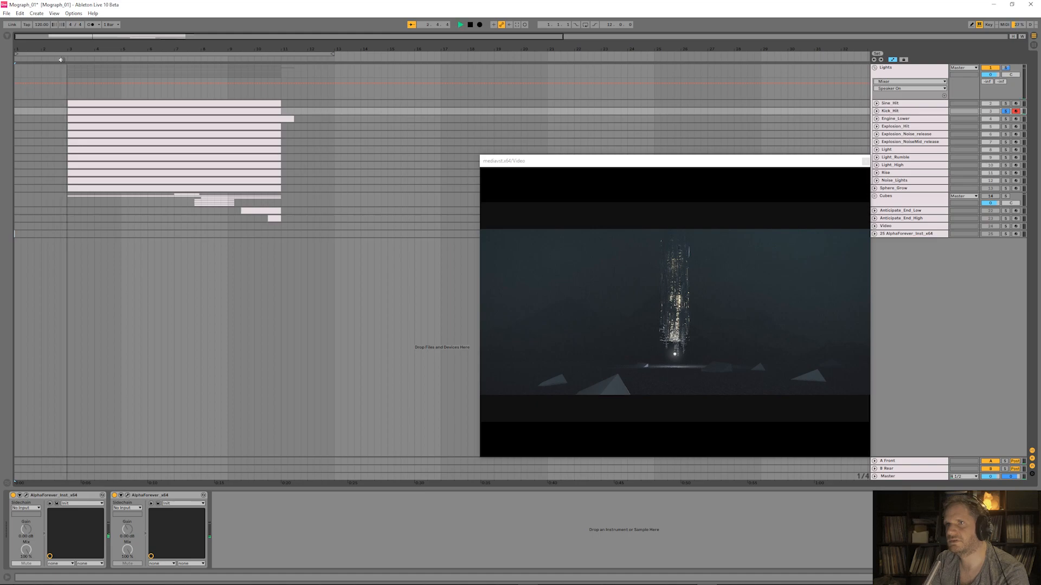
click(470, 25)
- Open the Kick_Hit patch and examine its two envelope followers, oscillator section and effect knobs
click(27, 496)
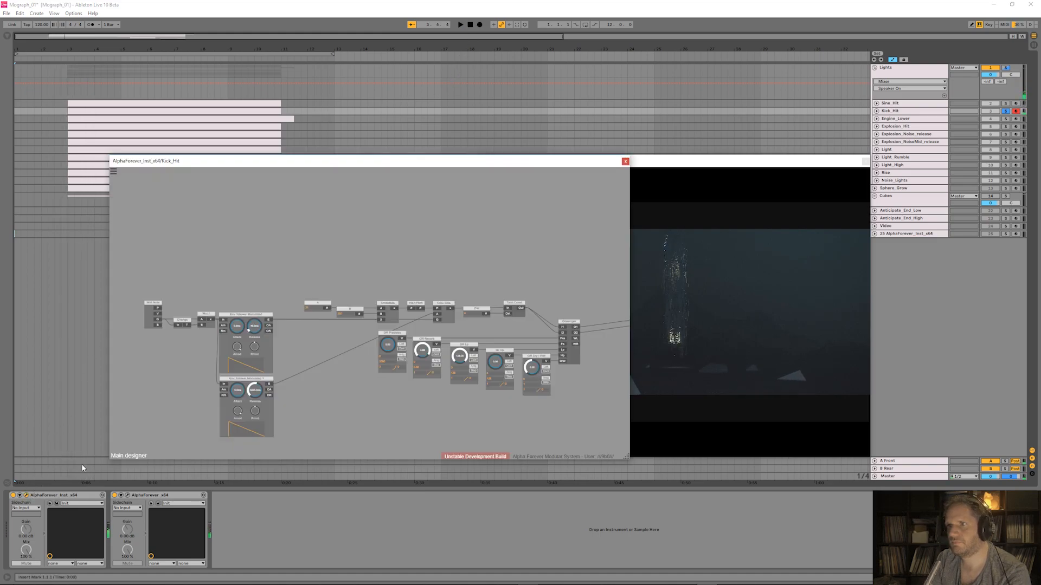
drag(345, 348, 414, 280)
scroll(410, 274, up, 2)
drag(228, 251, 224, 251)
drag(160, 217, 291, 244)
click(288, 228)
drag(395, 279, 348, 301)
drag(278, 345, 279, 342)
drag(348, 329, 310, 339)
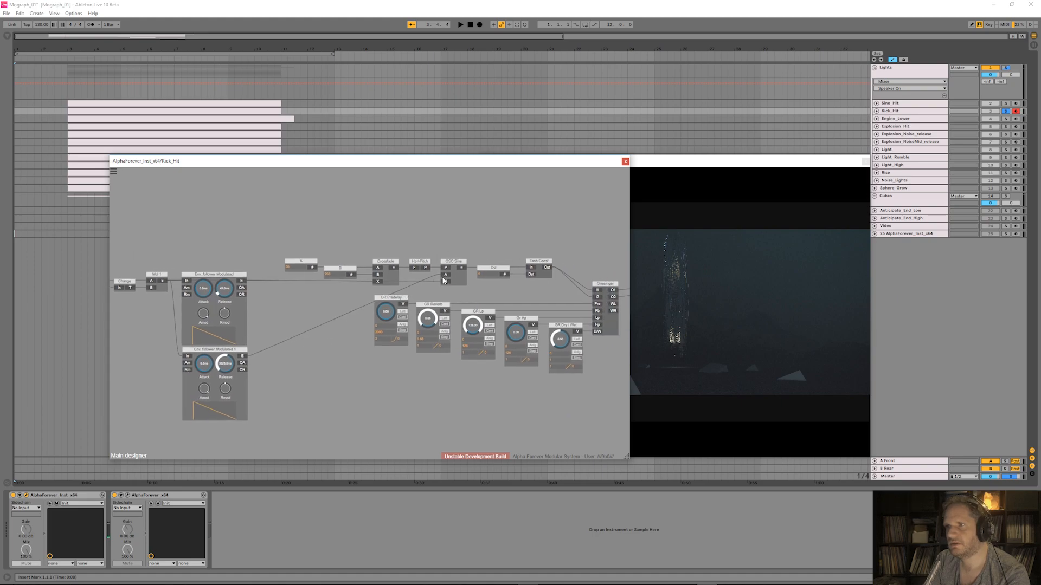
drag(448, 278, 310, 269)
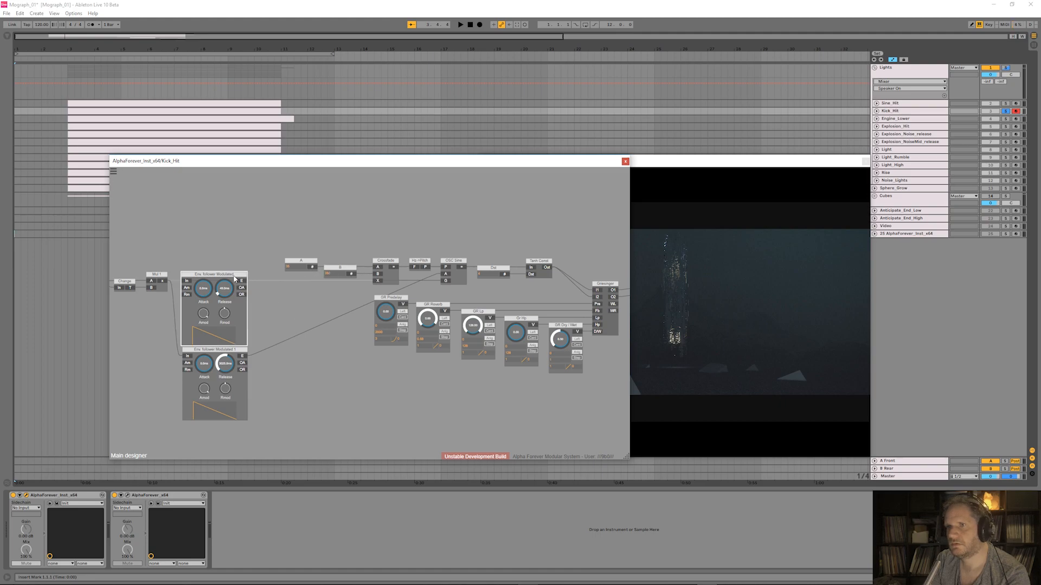
- Trace the trigger path from Midi Note through Change and Mul 1 into the first envelope follower and the Crossfade
drag(125, 282, 295, 282)
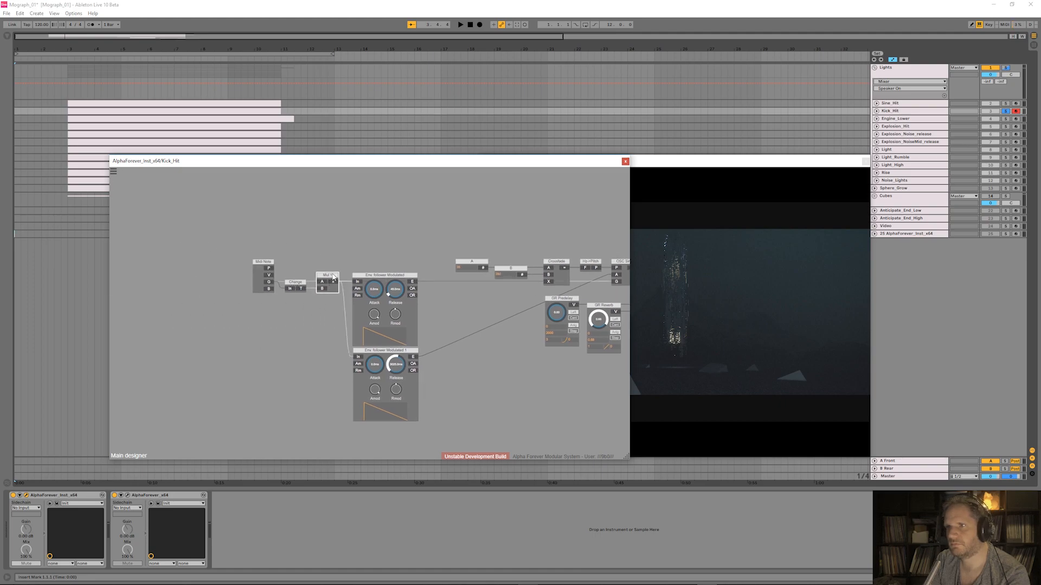
click(360, 280)
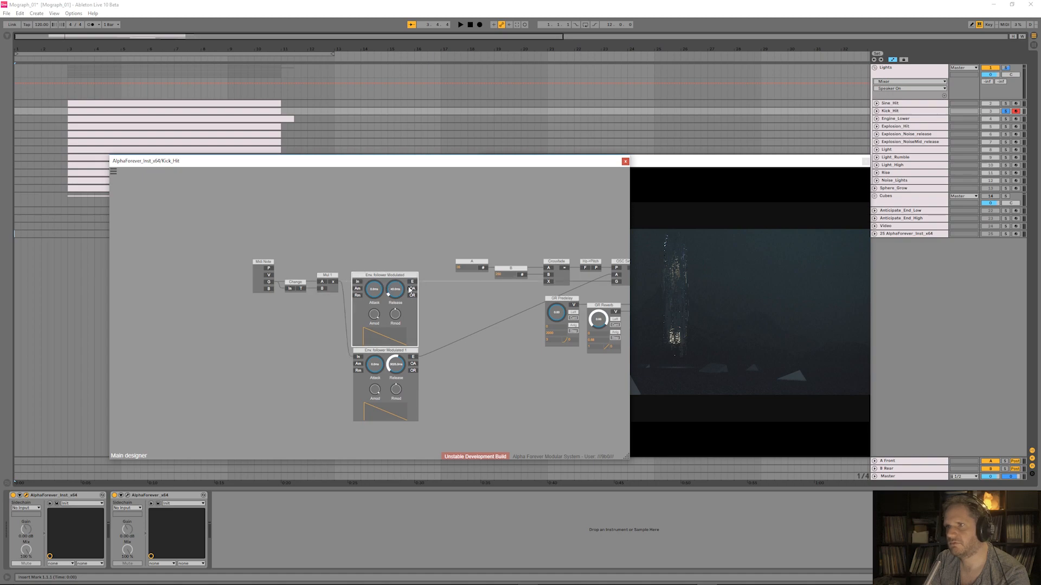
click(441, 279)
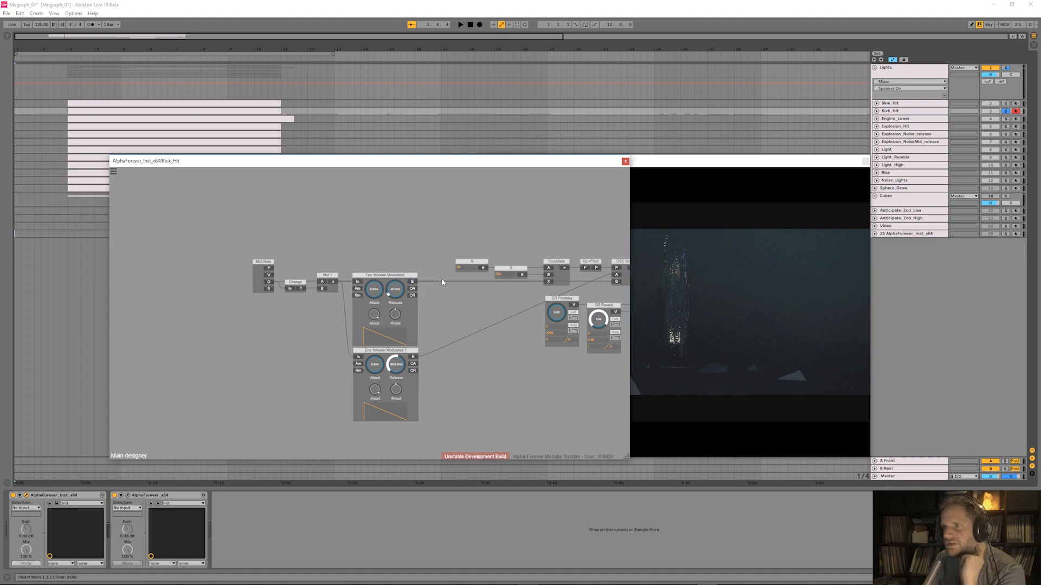
click(405, 275)
drag(550, 259, 419, 270)
click(420, 272)
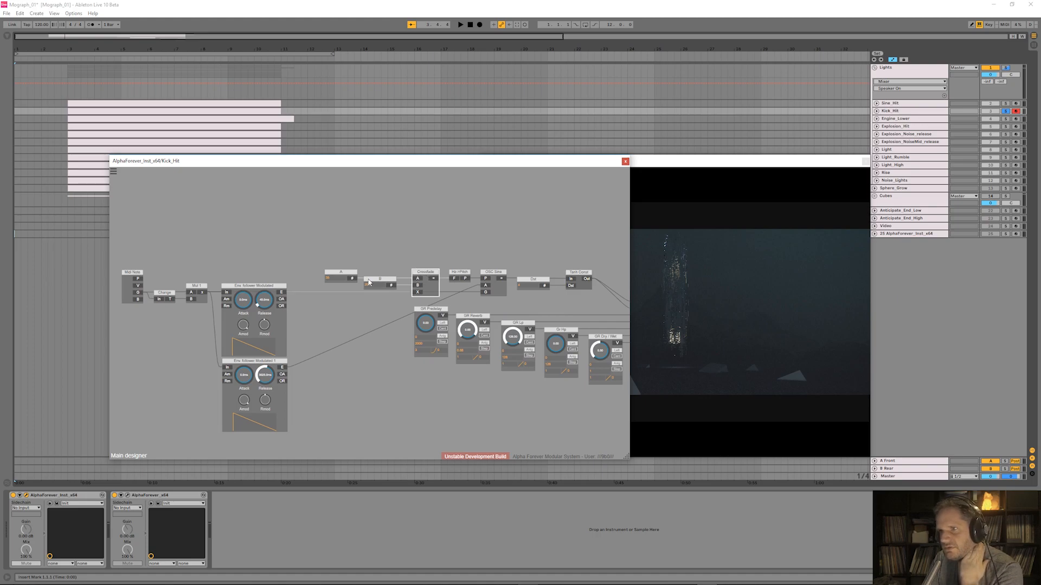
- Examine the Crossfade constants A and B, Hz->Pitch, OSC Sine with Tanh Const distortion, and the second envelope follower driving the amplitude
scroll(369, 282, up, 3)
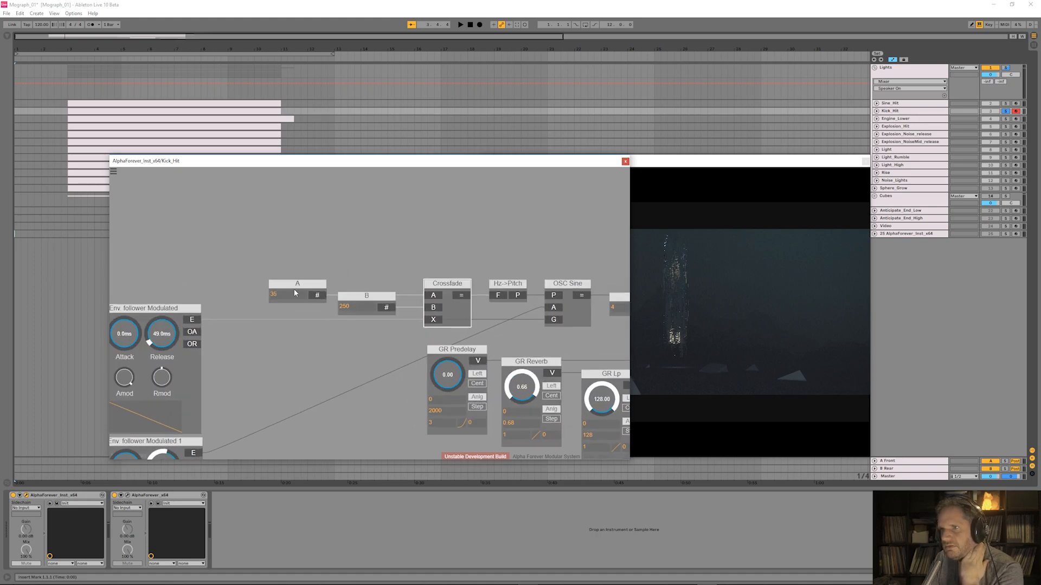
drag(437, 236, 315, 231)
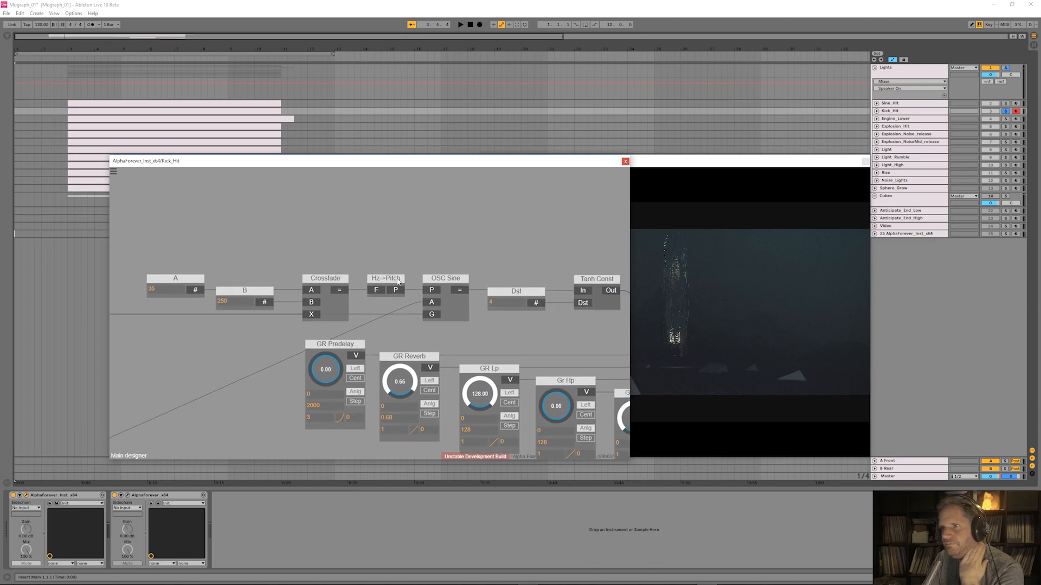
click(397, 281)
drag(450, 253, 484, 240)
click(507, 262)
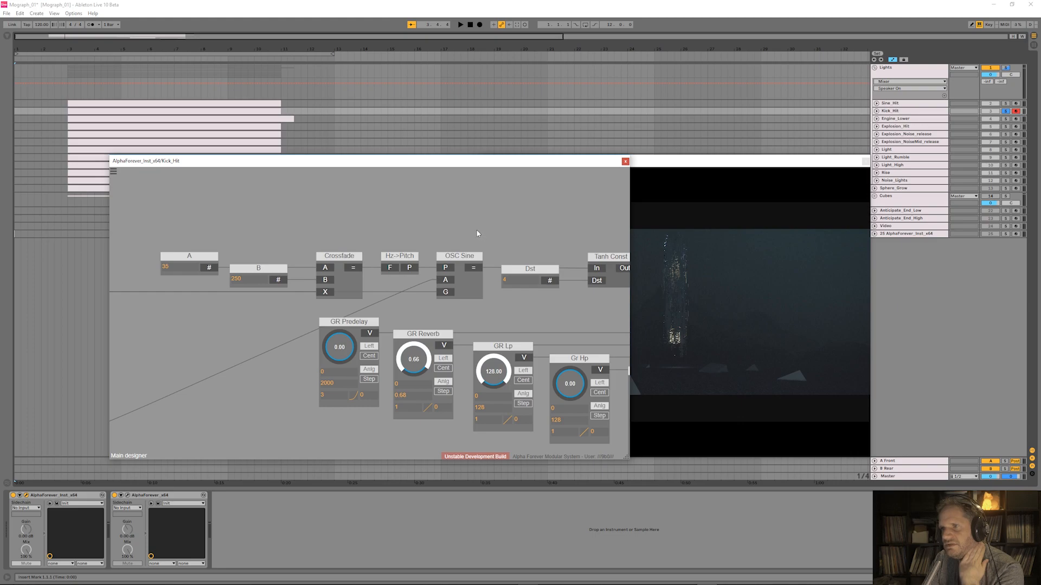
scroll(448, 235, down, 2)
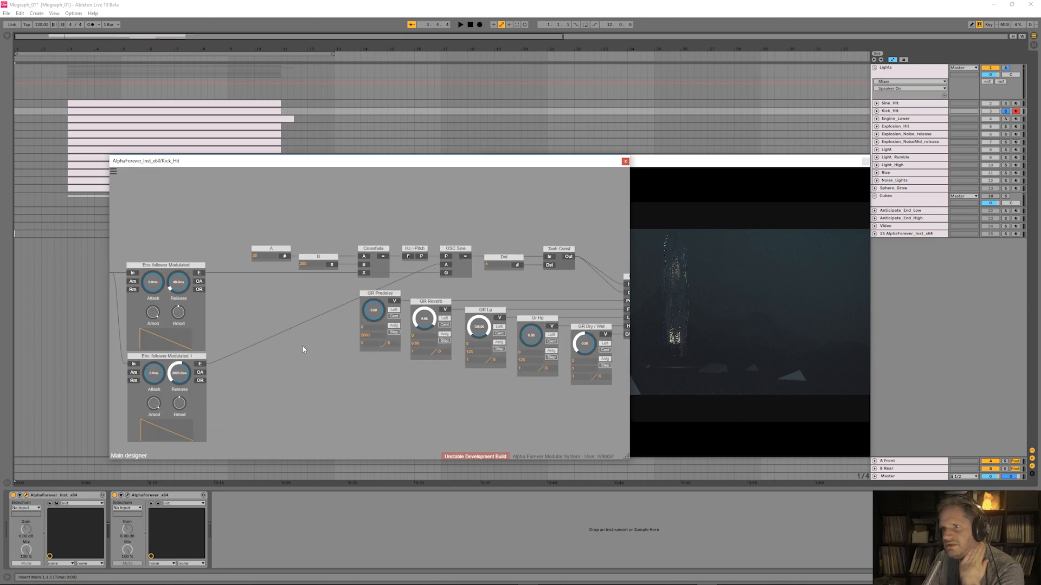
drag(265, 367, 352, 371)
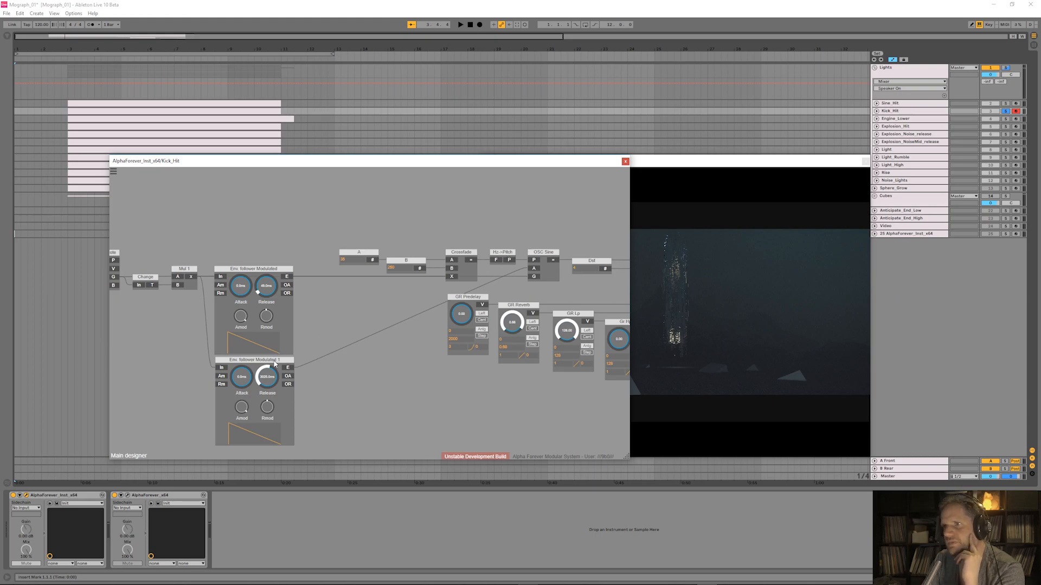
click(277, 362)
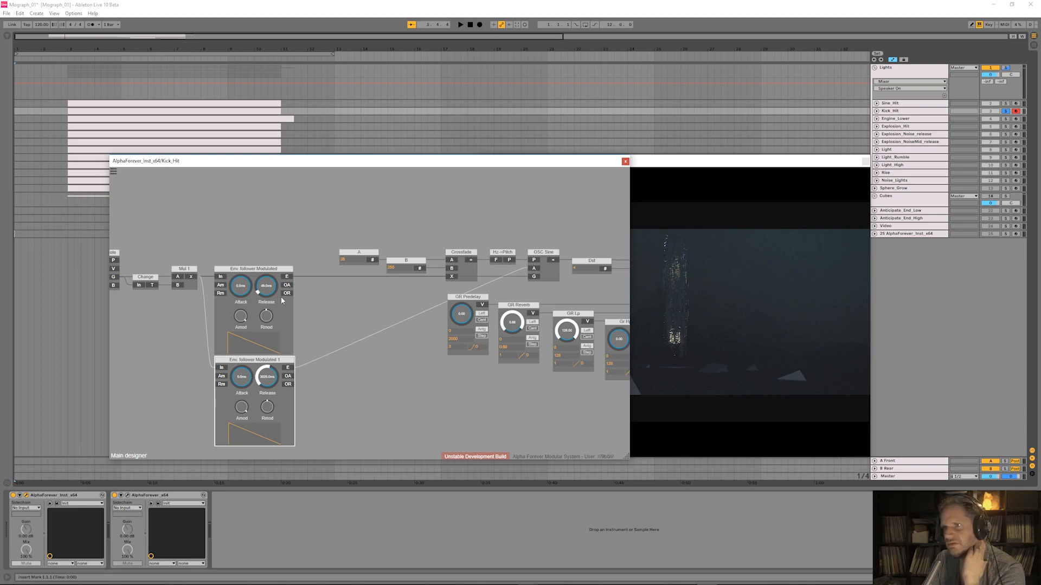
- Insert a Con module on the cable from the second envelope follower to OSC Sine's amplitude, placed beside the envelope followers
right_click(537, 267)
mouse_move(566, 297)
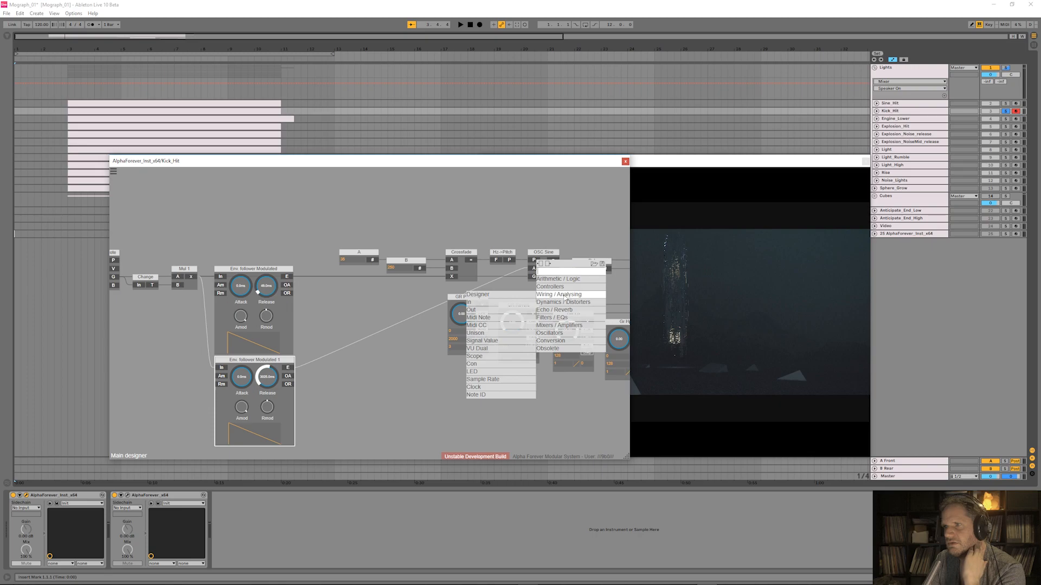
click(471, 364)
drag(492, 264, 317, 264)
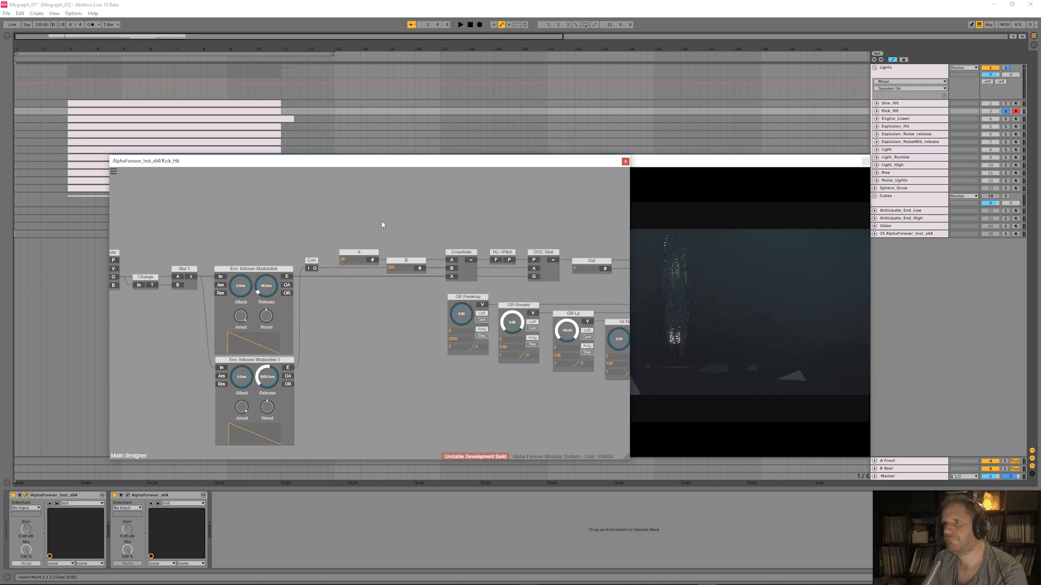
- Move the GR effect knobs and the Griesinger module beyond Tanh Const so they sit next to Gain Lin
scroll(381, 222, down, 2)
drag(436, 222, 249, 229)
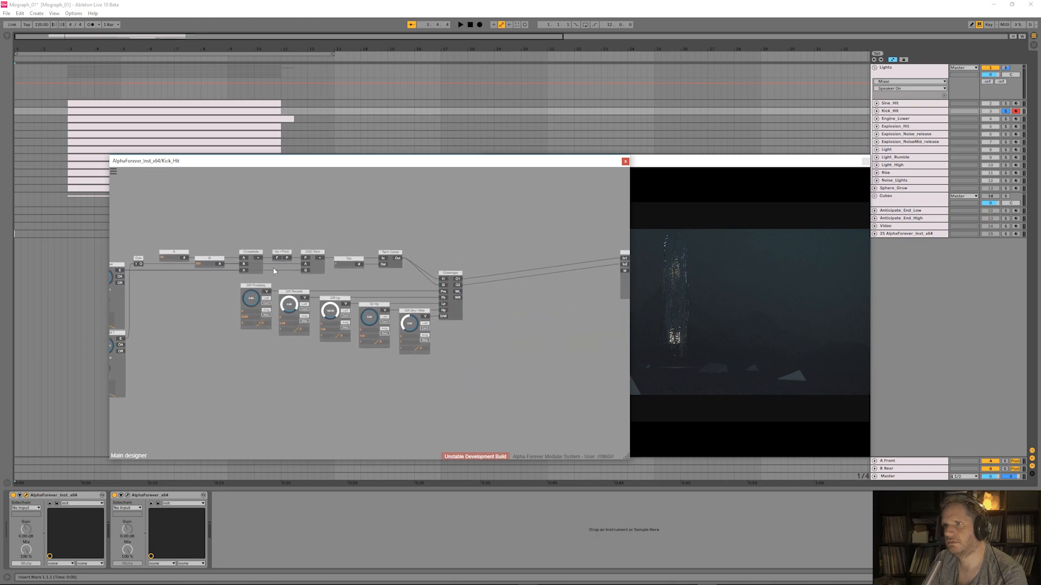
drag(231, 282, 488, 384)
drag(445, 276, 613, 248)
drag(575, 234, 309, 226)
drag(518, 305, 511, 242)
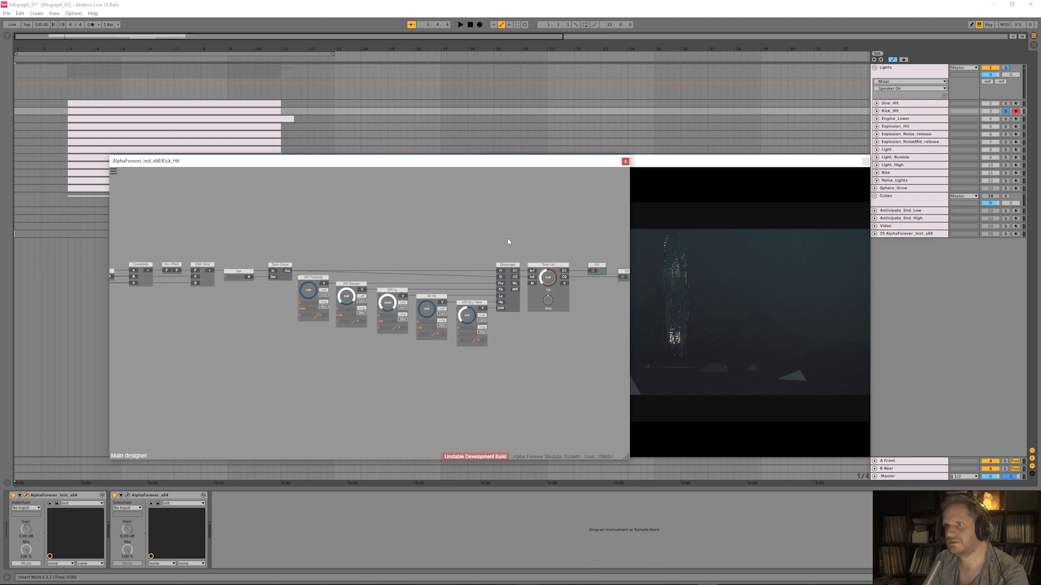
- Insert a Con module on the Tanh Const output cable and place it just before the Griesinger inputs
right_click(289, 272)
mouse_move(318, 298)
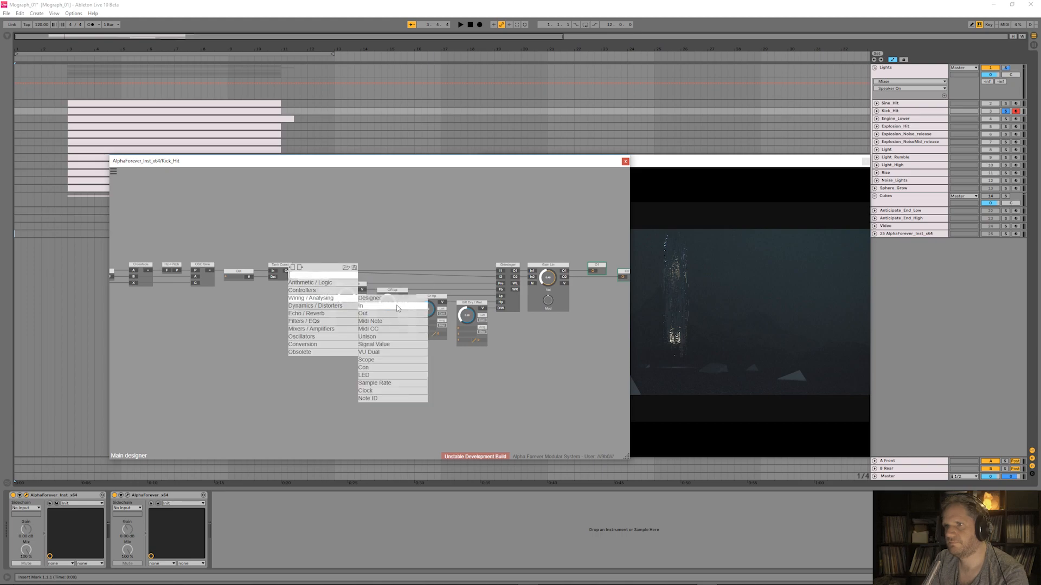
click(384, 366)
drag(324, 267, 481, 266)
- Review the tidied Kick_Hit chain, then select all of its modules for copying
scroll(361, 234, up, 5)
drag(296, 234, 421, 242)
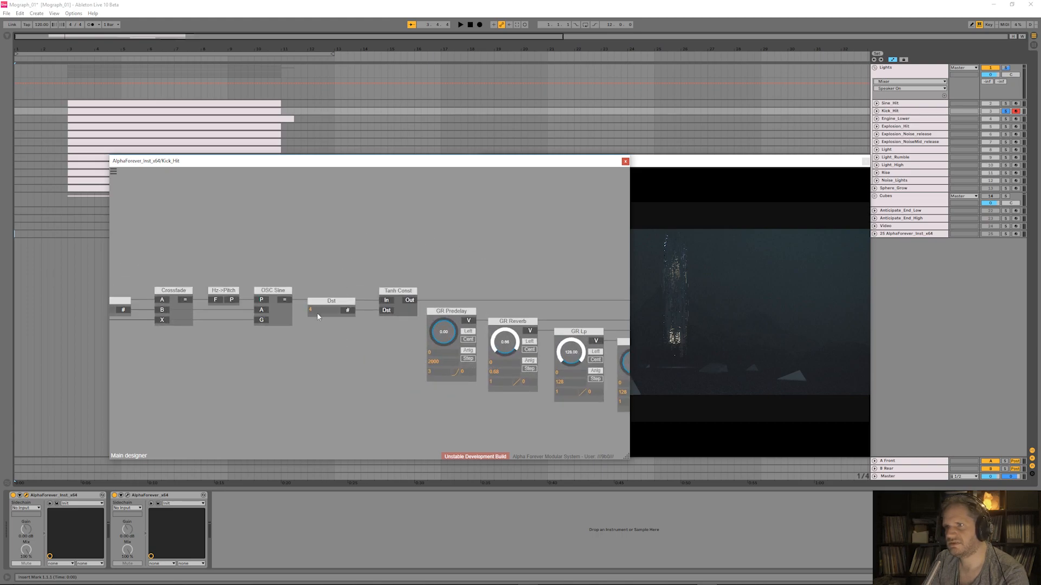
drag(509, 286, 288, 265)
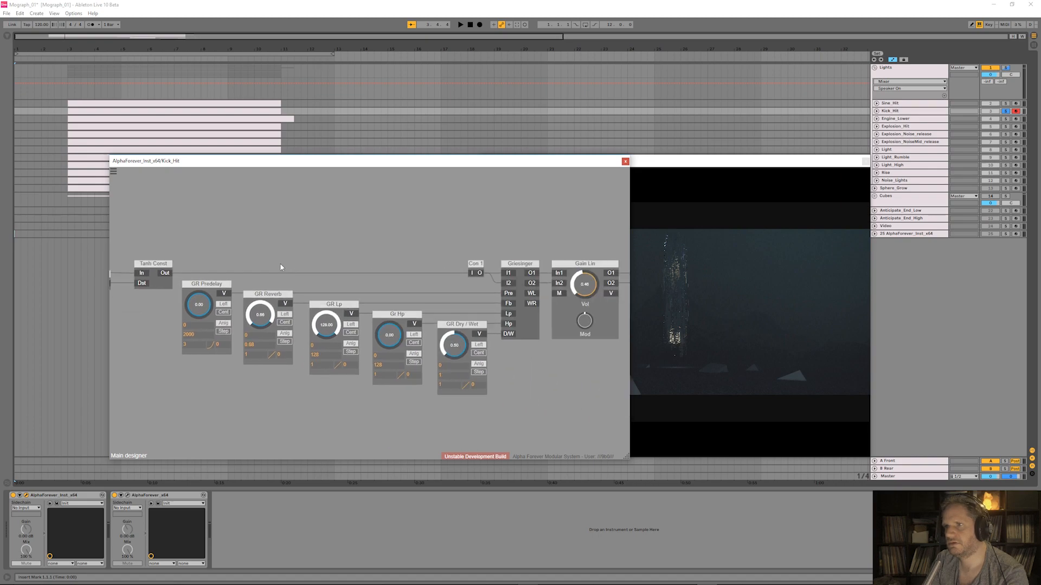
scroll(368, 255, down, 5)
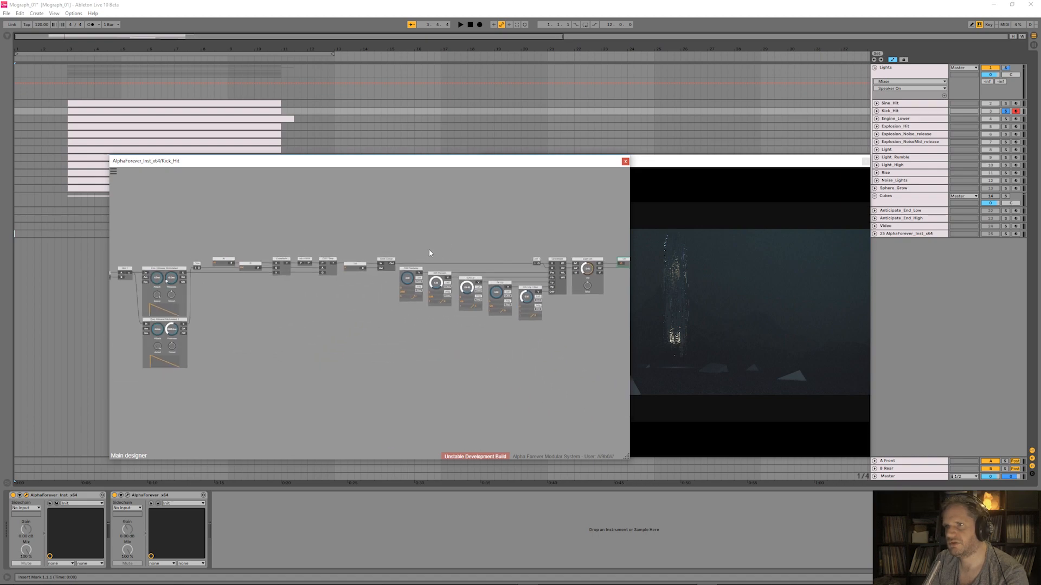
scroll(437, 250, down, 1)
drag(437, 250, 467, 249)
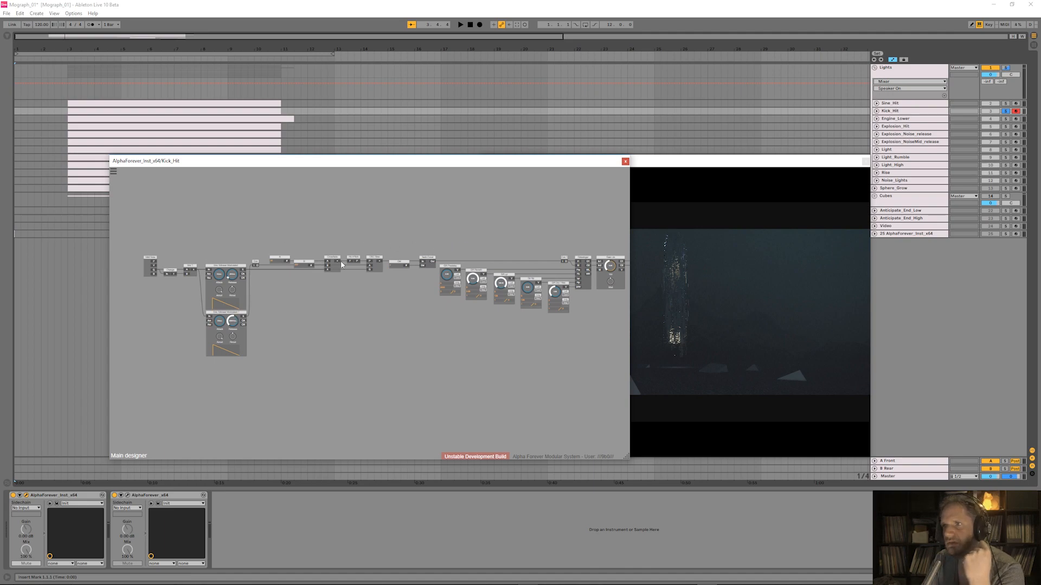
drag(579, 225, 530, 230)
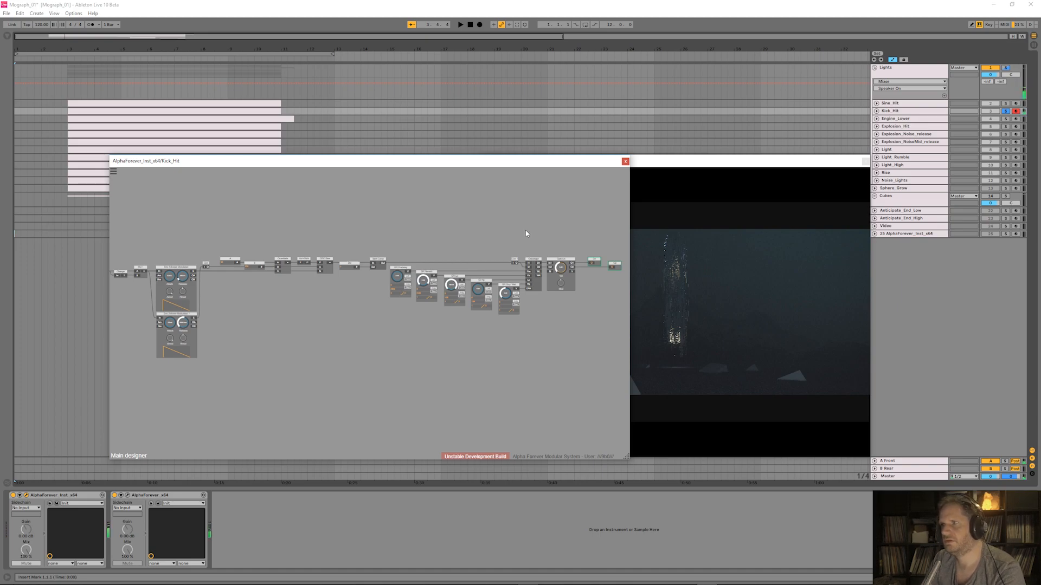
scroll(478, 229, down, 1)
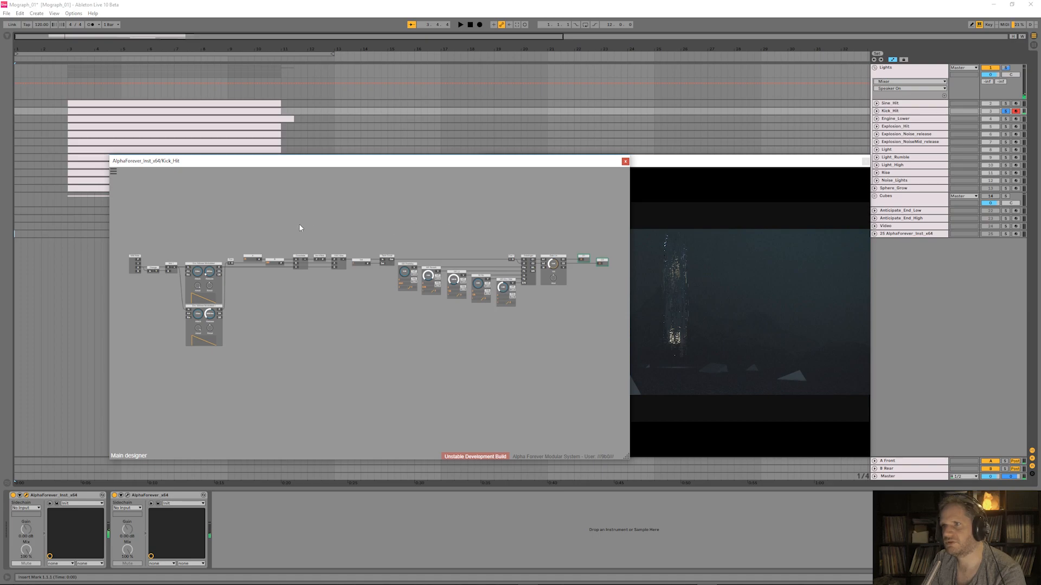
key(ctrl+a)
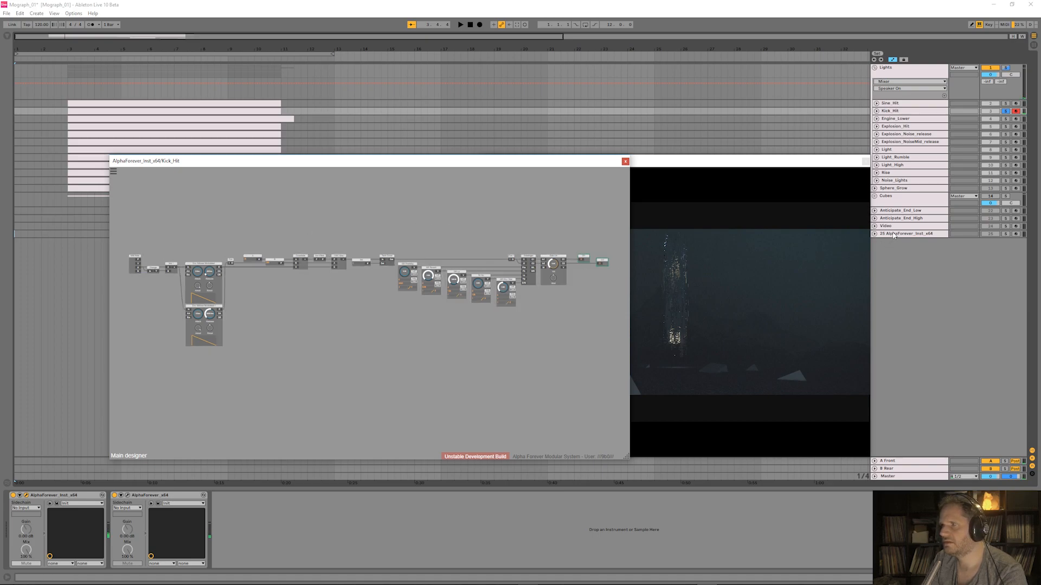
- Open the 25 AlphaForever_Inst_x64 patch and add an empty Designer module in the free area below the existing modules
click(894, 234)
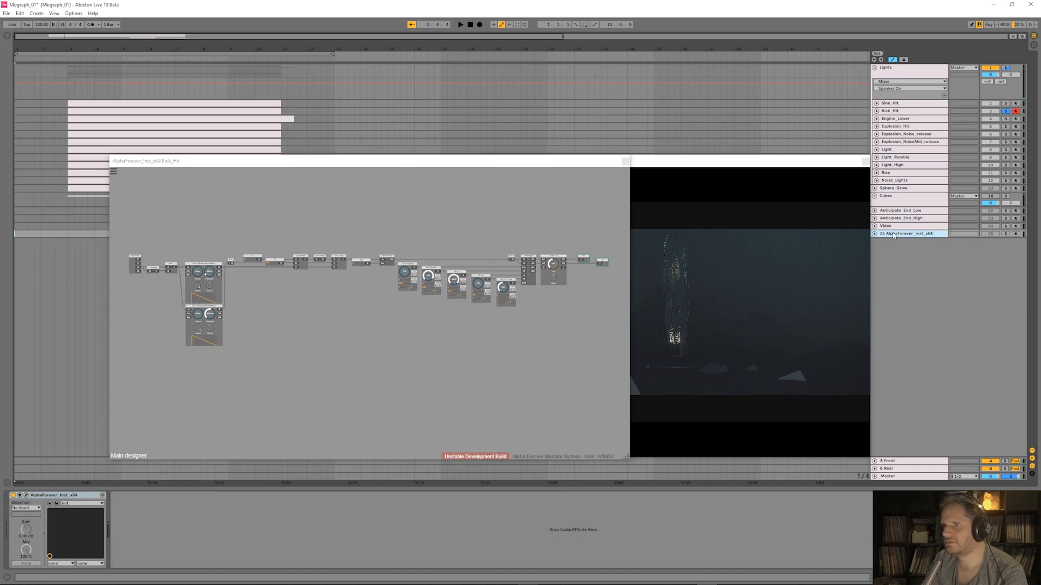
click(26, 495)
drag(382, 330, 354, 273)
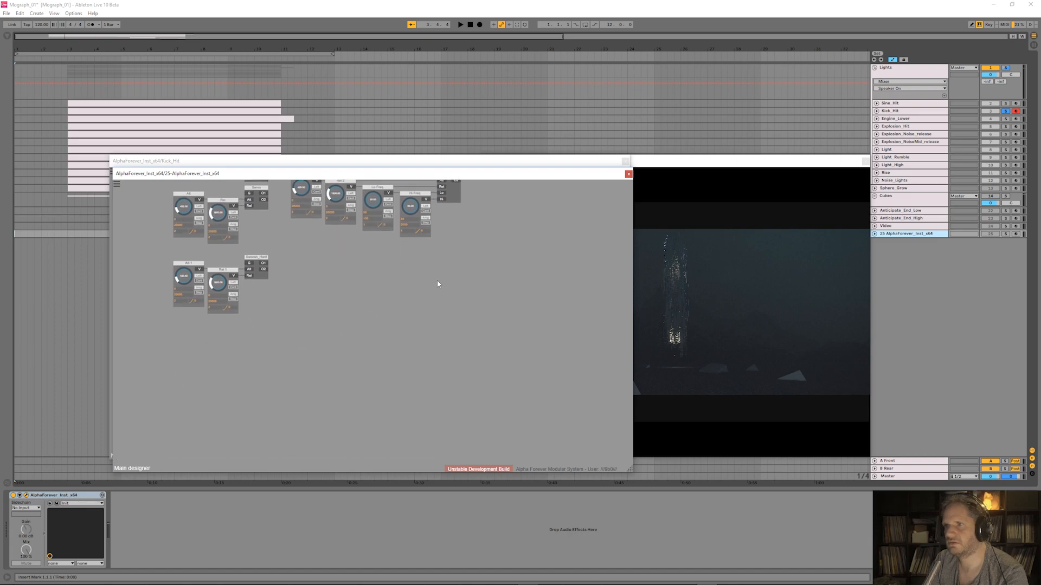
right_click(450, 283)
mouse_move(434, 308)
click(514, 313)
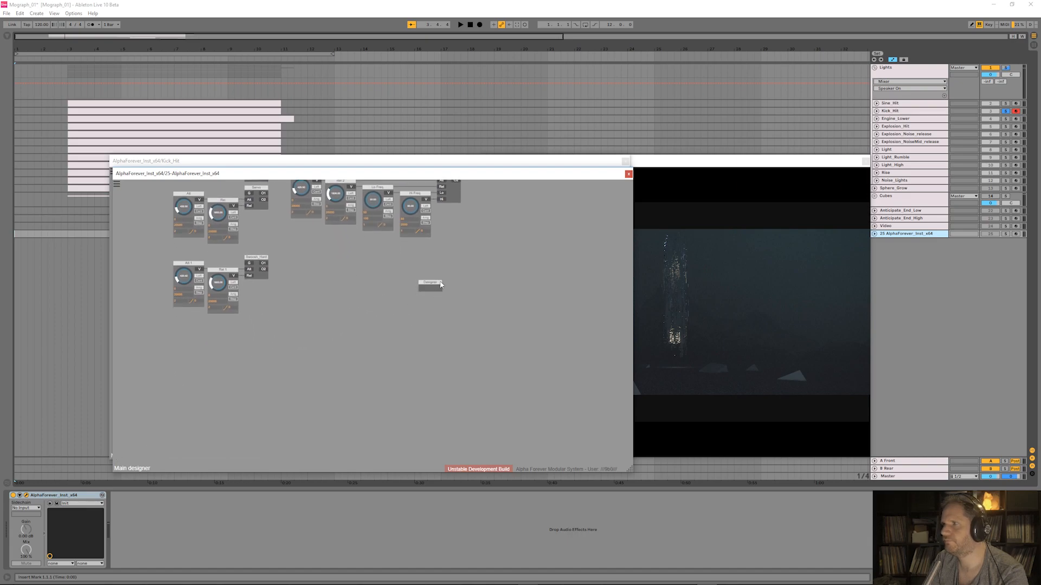
- Name the new designer Kick_Impact and align it under the existing designer module above it
double_click(434, 283)
text(kick_Impact)
click(470, 280)
drag(435, 284, 453, 278)
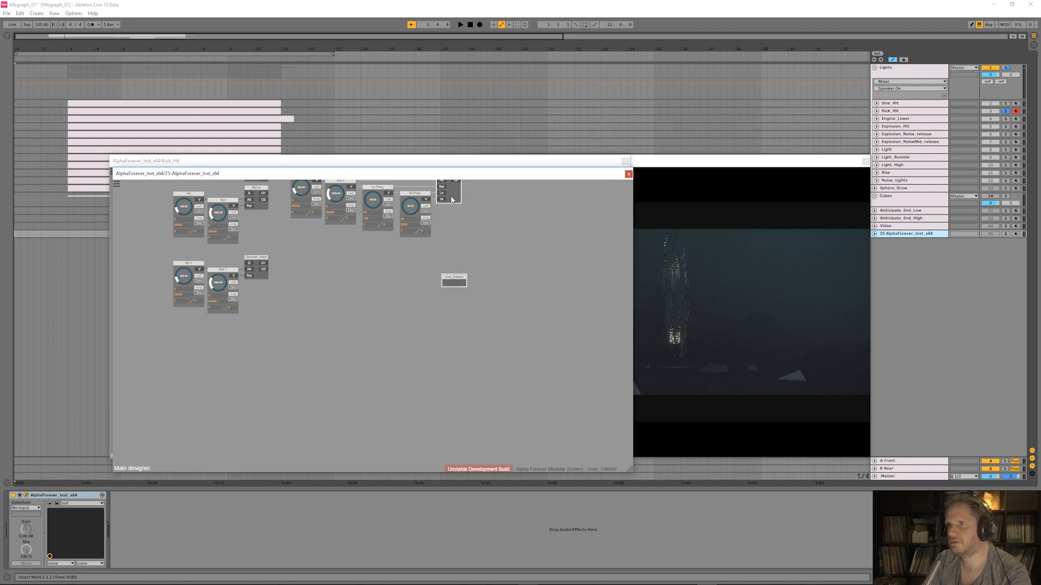
click(486, 265)
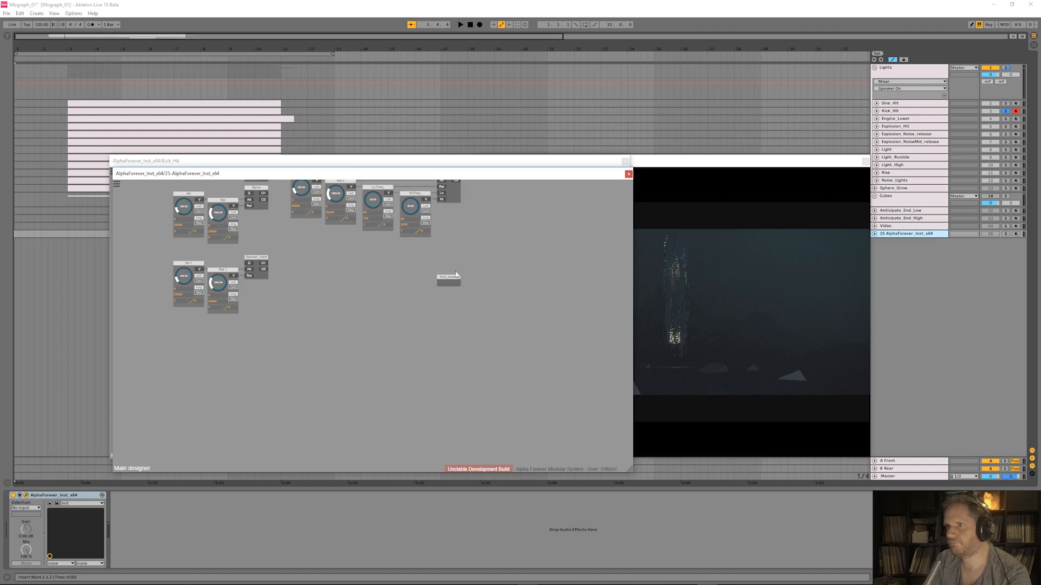
- Paste the copied kick chain inside the Kick_Impact designer
double_click(450, 283)
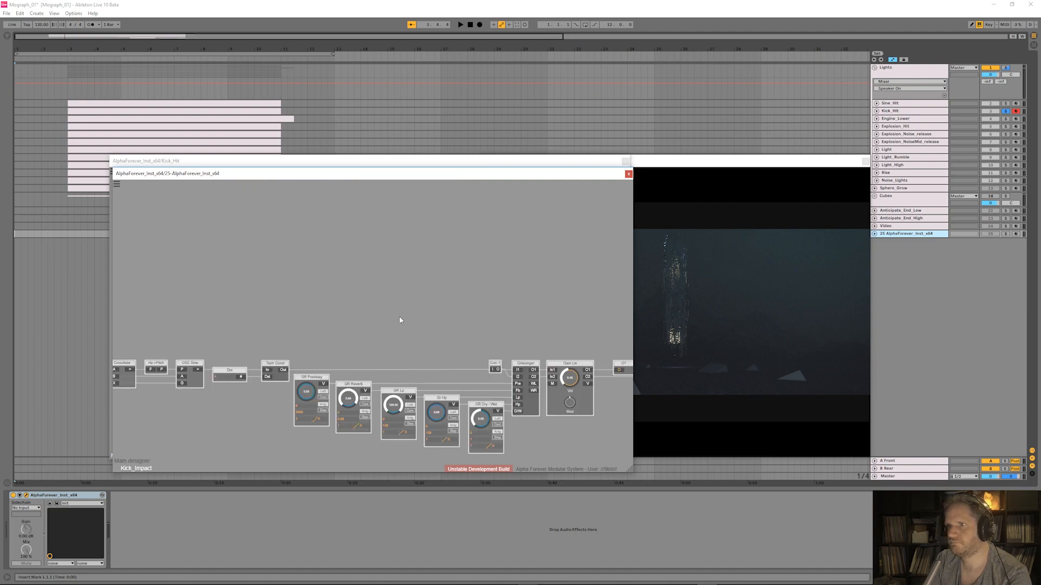
drag(348, 317, 634, 257)
scroll(315, 265, up, 2)
drag(120, 290, 415, 281)
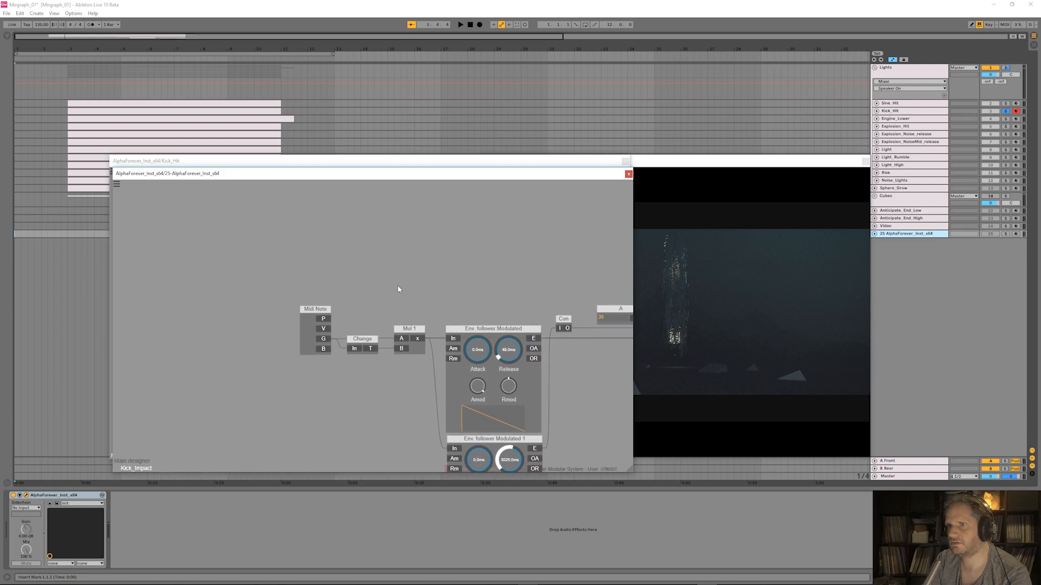
- Move Midi Note away from Change and insert a Con module on its gate output cable
scroll(371, 300, up, 1)
drag(314, 324, 260, 324)
click(263, 348)
text(con)
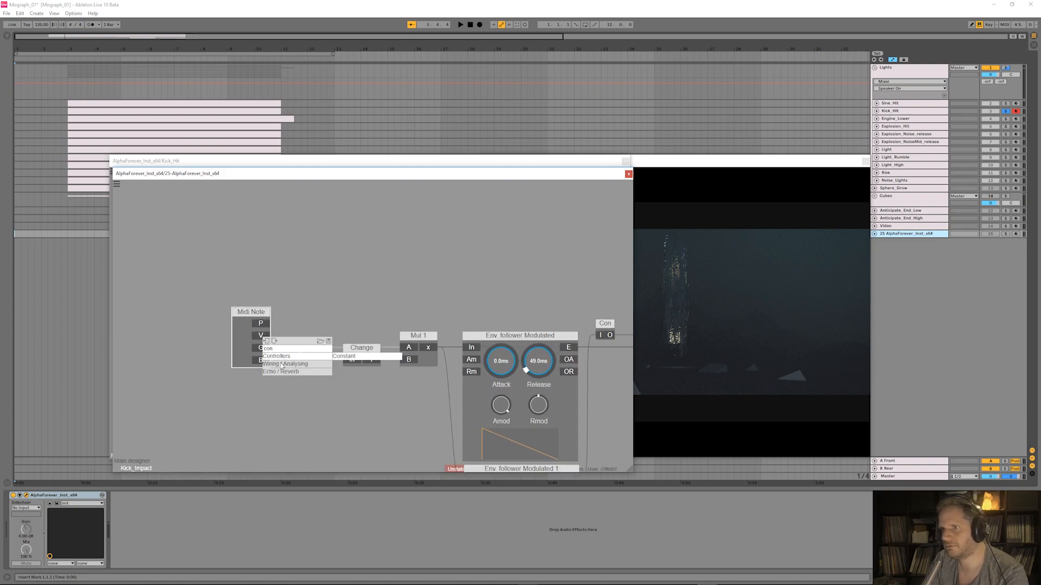
key(Escape)
click(263, 350)
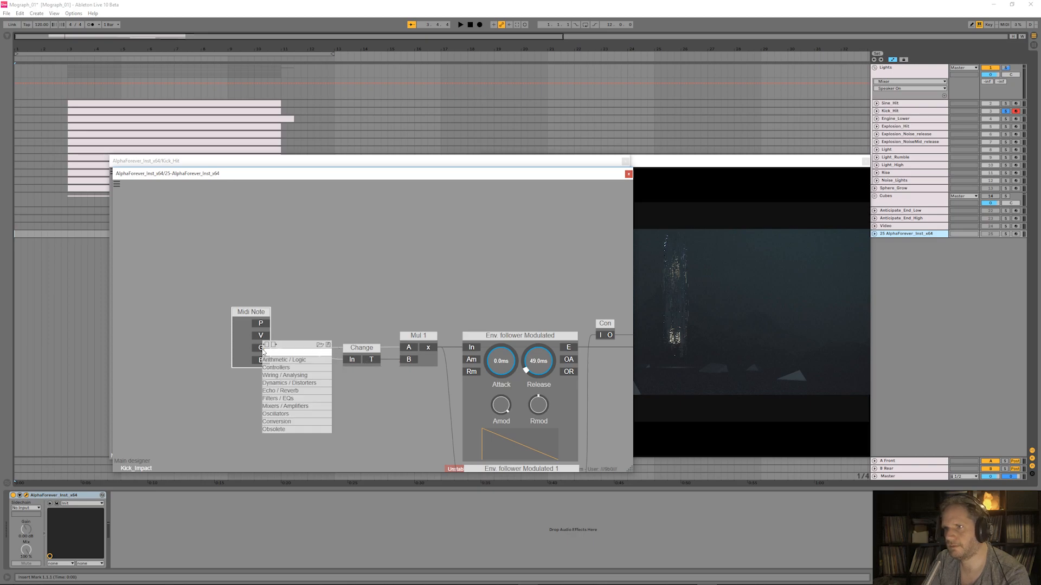
mouse_move(304, 375)
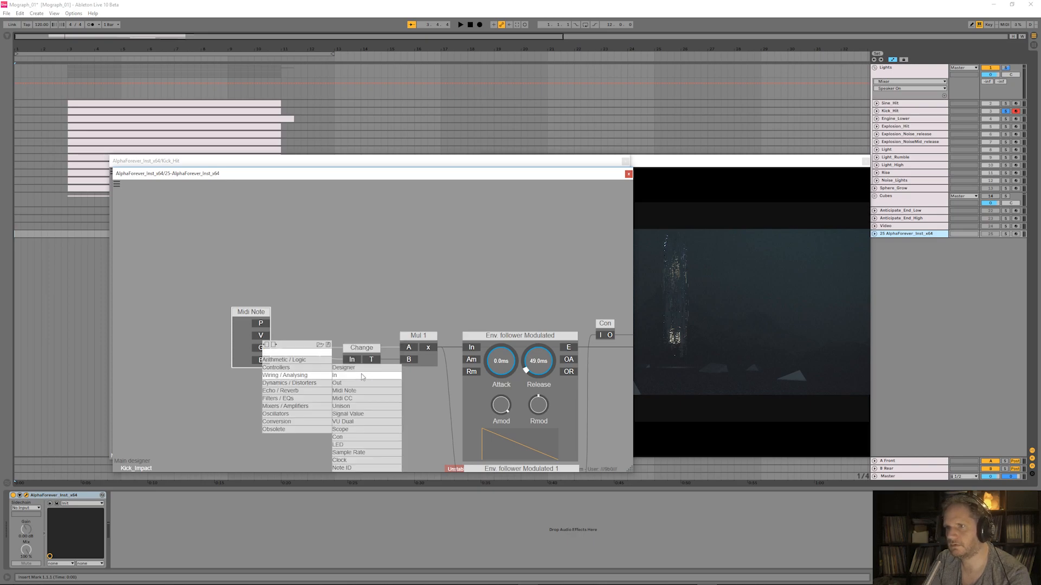
click(347, 438)
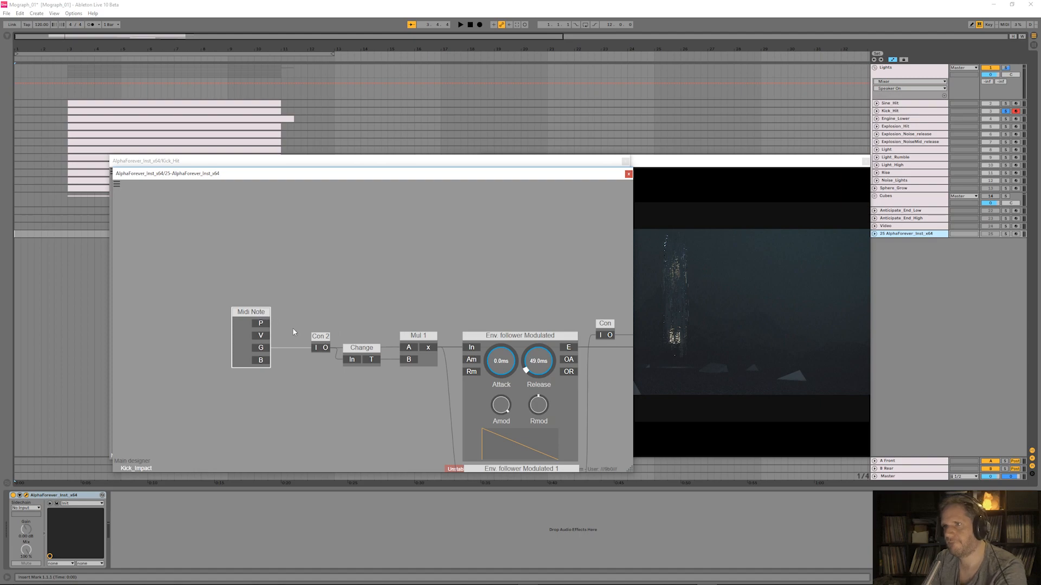
- Replace the Midi Note module with an input module that feeds the gate signal into Con 2
key(Delete)
drag(325, 340, 320, 340)
key(ctrl+z)
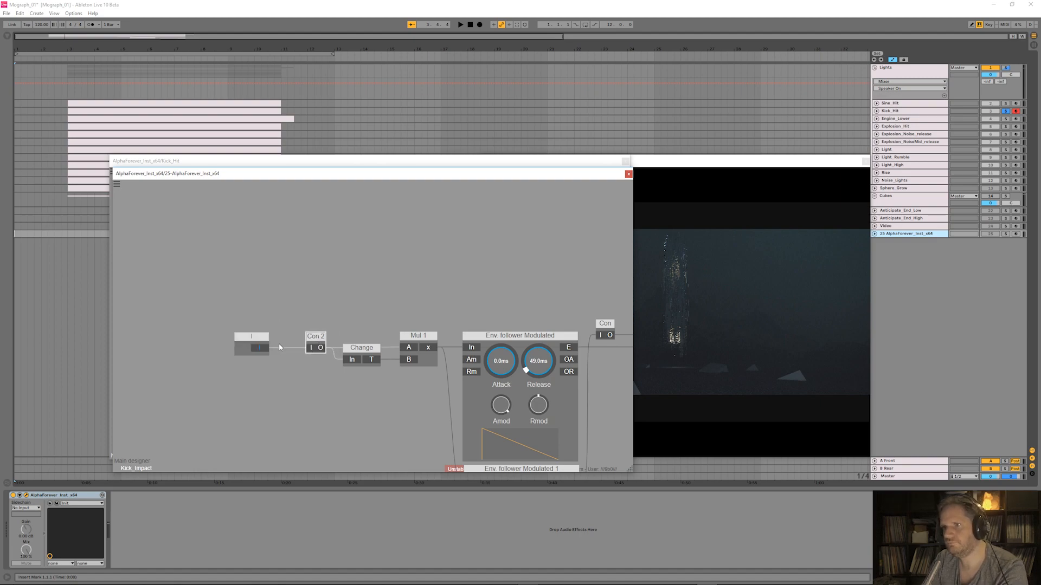
- Create inputs named RP and RA for the Rm ports of the first and second envelope followers
scroll(389, 296, down, 2)
drag(415, 283, 367, 230)
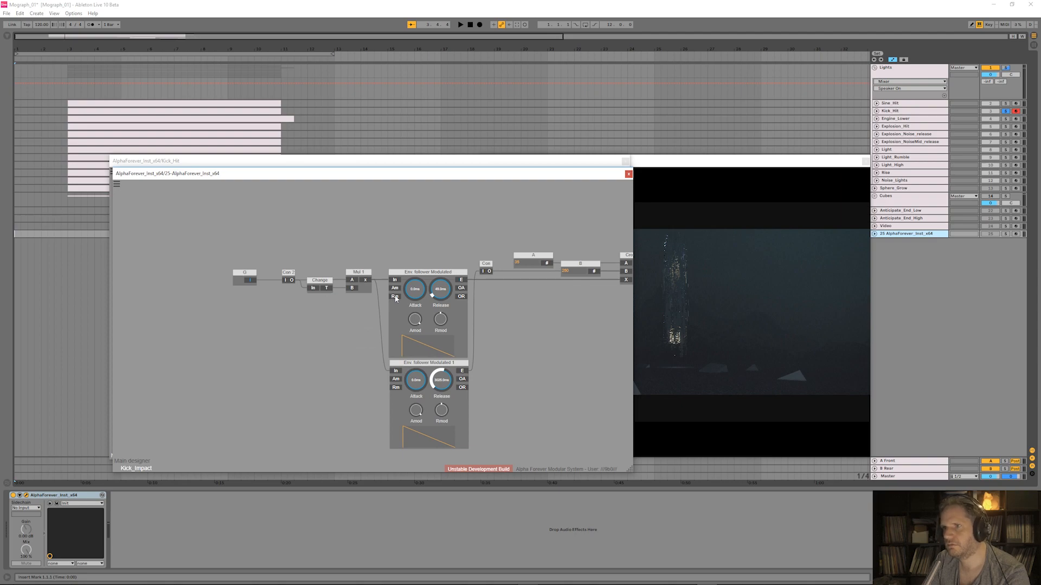
drag(396, 298, 359, 305)
text(Re)
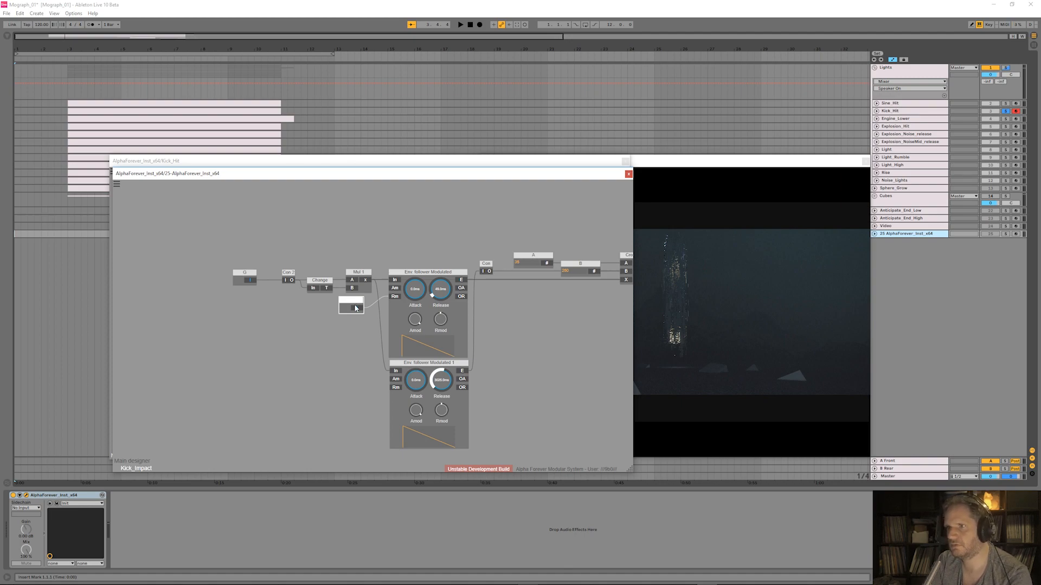
click(346, 374)
drag(396, 389, 351, 384)
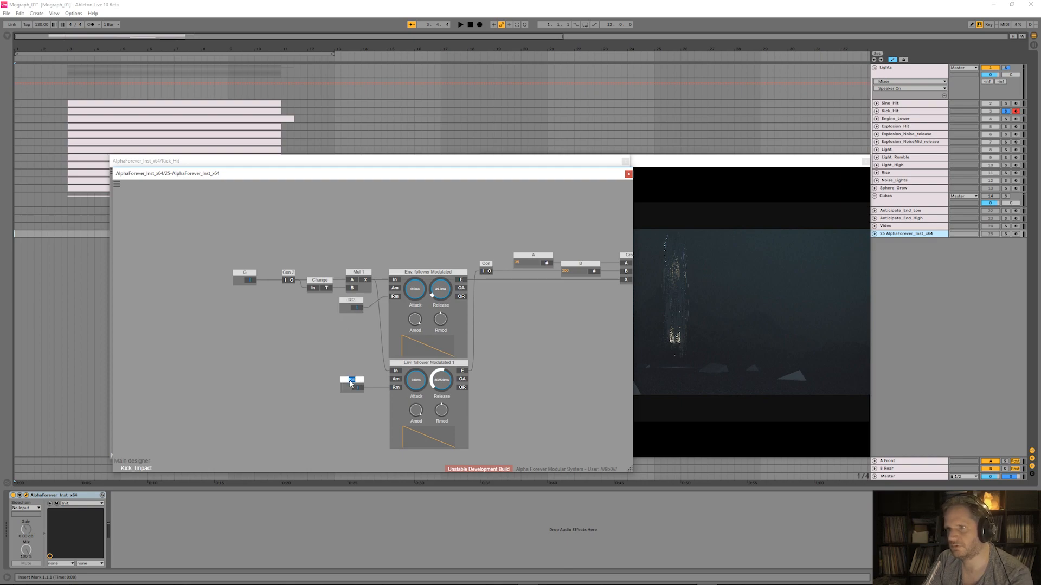
text(R)
key(Return)
- Replace the Crossfade constants A and B with input modules named Lo and Hi
drag(551, 274, 353, 262)
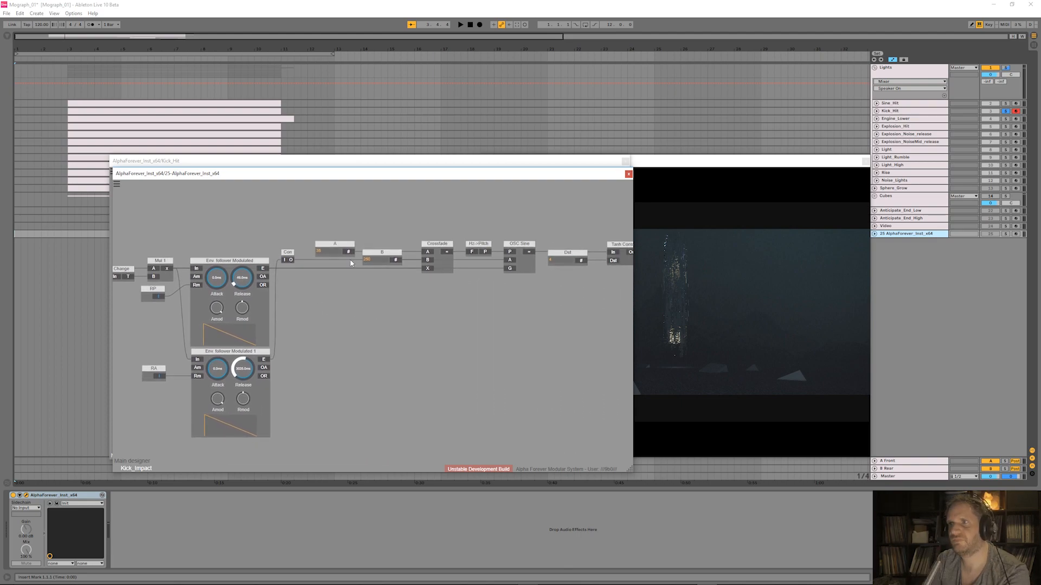
key(Delete)
click(384, 254)
key(Delete)
double_click(427, 253)
double_click(427, 260)
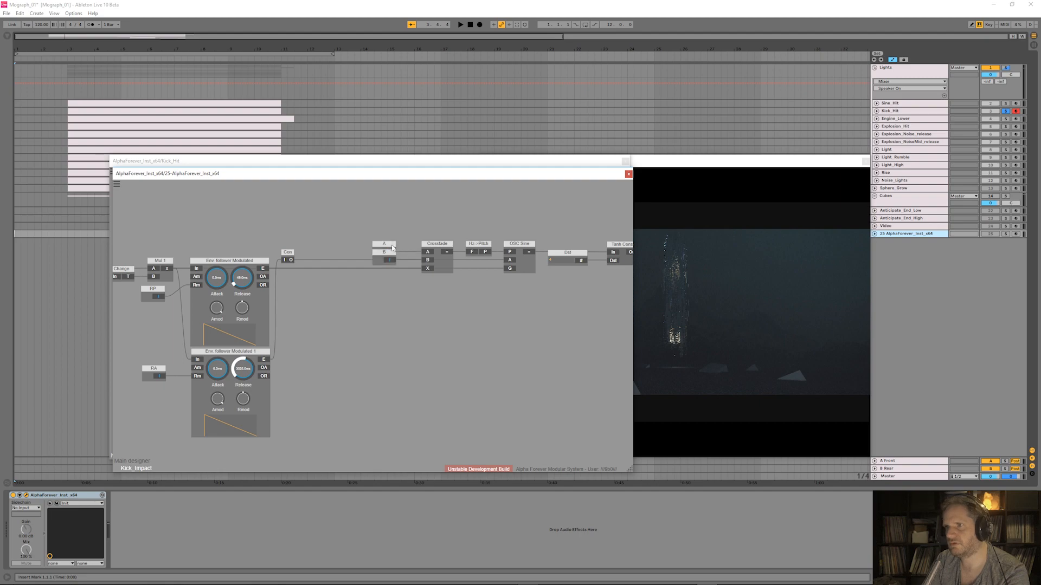
drag(392, 247, 337, 245)
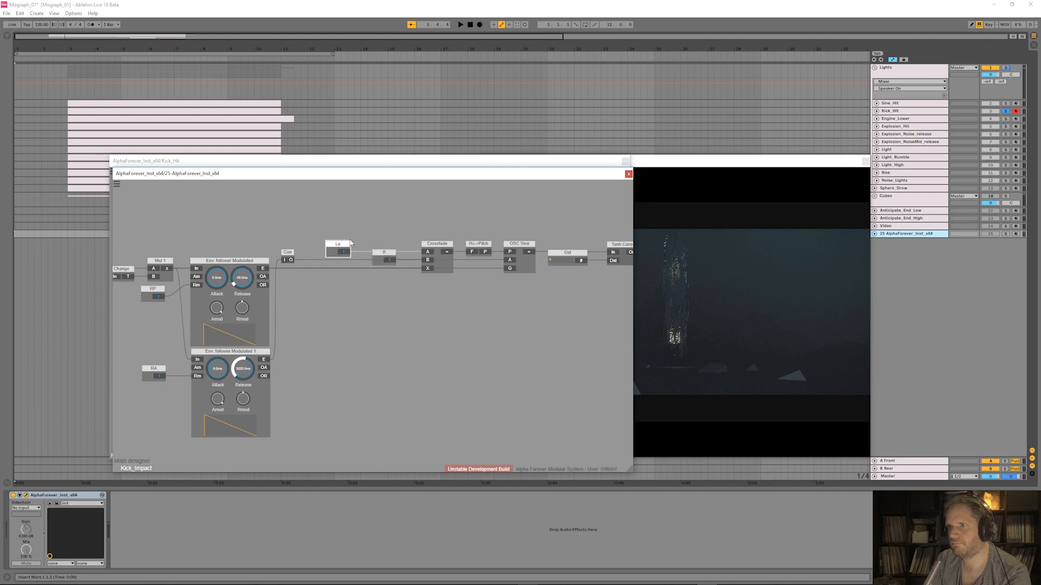
double_click(385, 252)
key(Return)
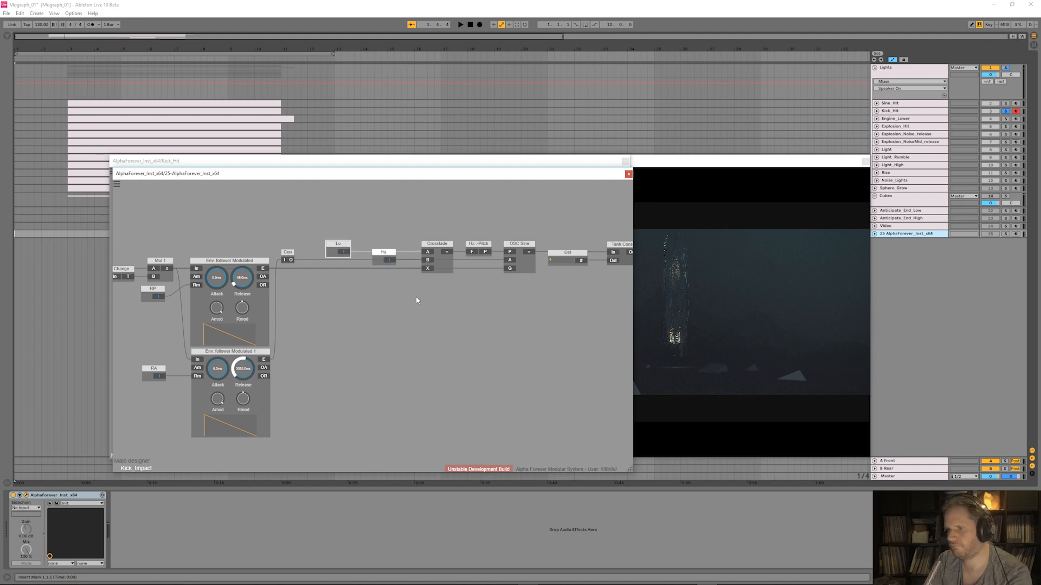
- Replace the Dst constant with an input module feeding the Dst port of Tanh Const
drag(523, 355, 332, 339)
drag(379, 265, 340, 273)
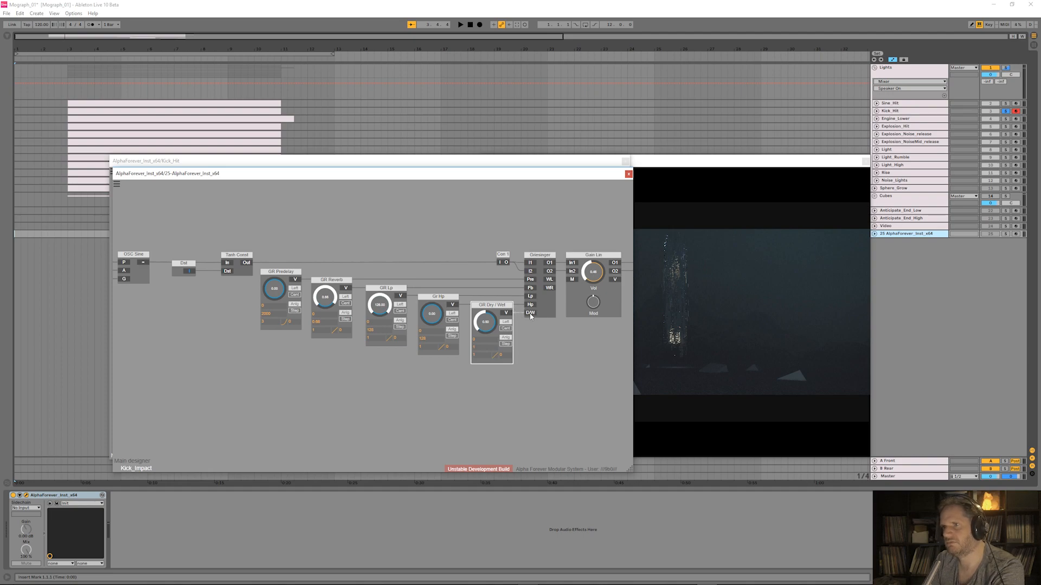
scroll(429, 249, down, 5)
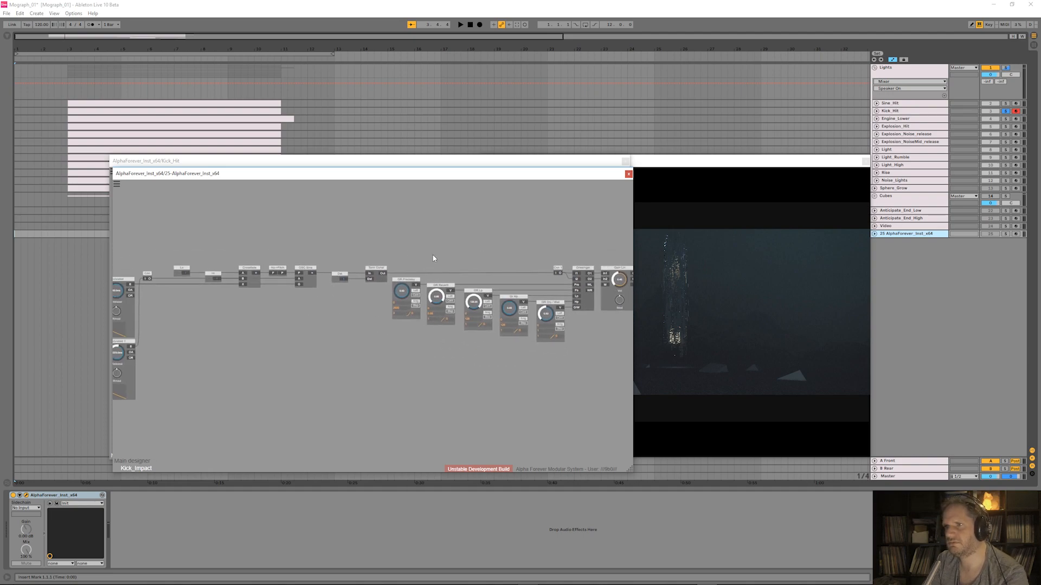
scroll(399, 258, down, 2)
- Nudge the gate input closer to Con 2 and return from Kick_Impact to the main designer
drag(611, 250, 364, 345)
drag(385, 265, 374, 264)
click(371, 245)
mouse_move(336, 223)
mouse_down()
mouse_move(381, 225)
mouse_move(348, 230)
mouse_up()
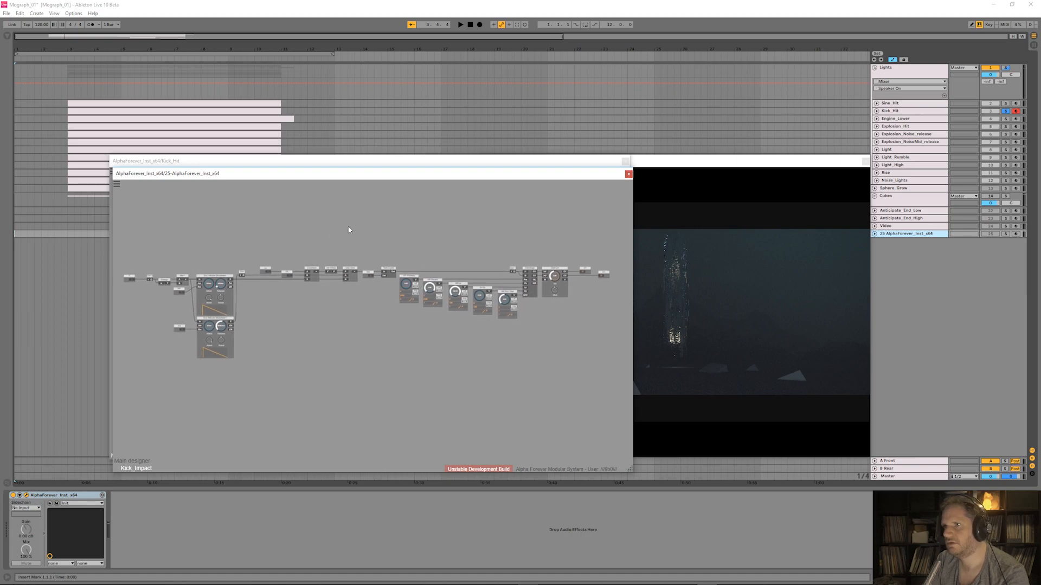
drag(129, 276, 133, 276)
click(220, 247)
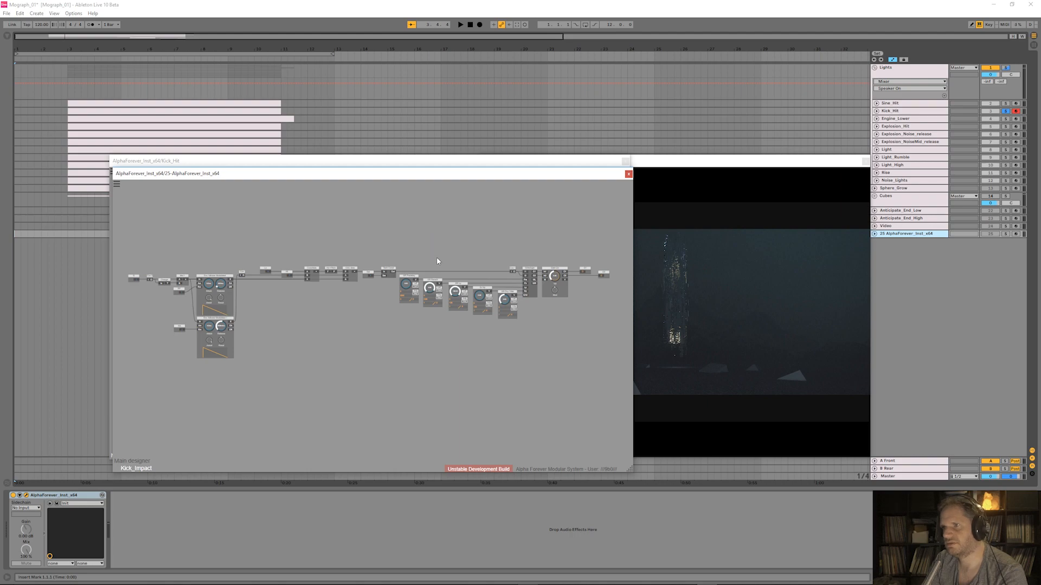
double_click(434, 237)
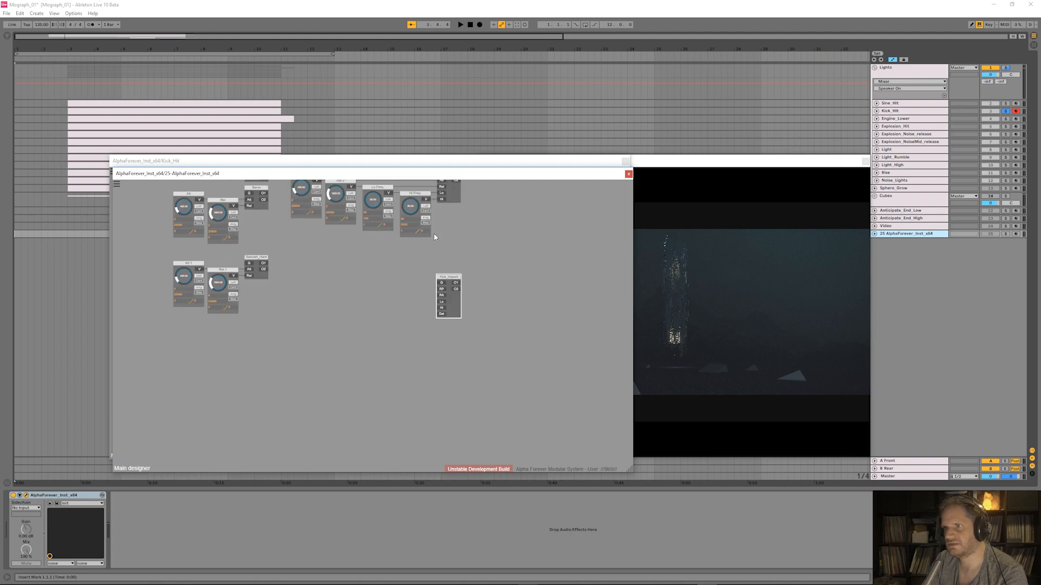
- Duplicate the attack, release, Lo Freq and Hi Freq knobs beside Kick_Impact, move that module right to make room, and wire the copies in
drag(390, 276, 386, 315)
drag(284, 206, 437, 328)
key(ctrl+d)
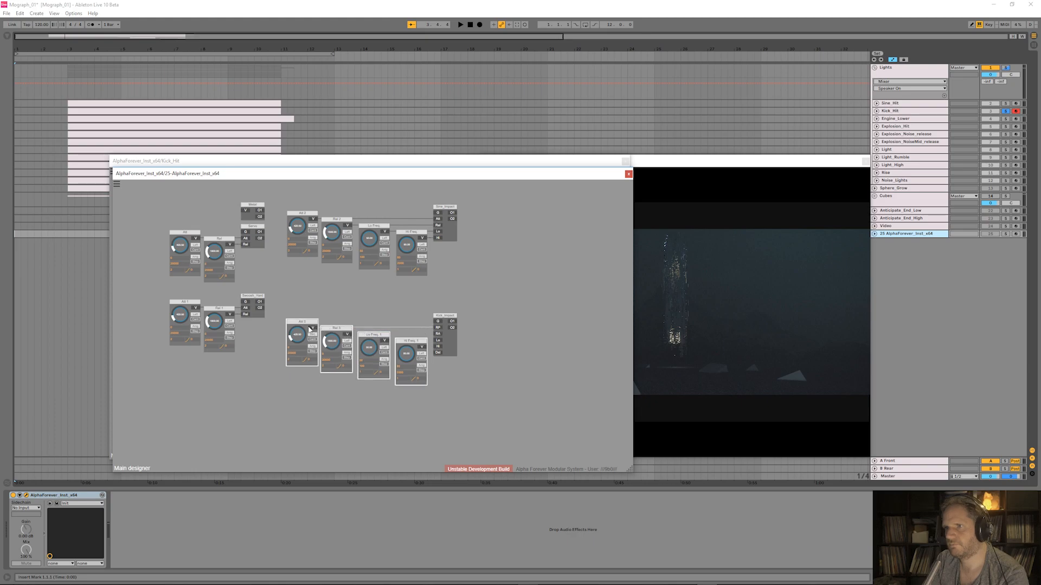
drag(414, 336, 387, 342)
drag(449, 316, 487, 316)
click(454, 344)
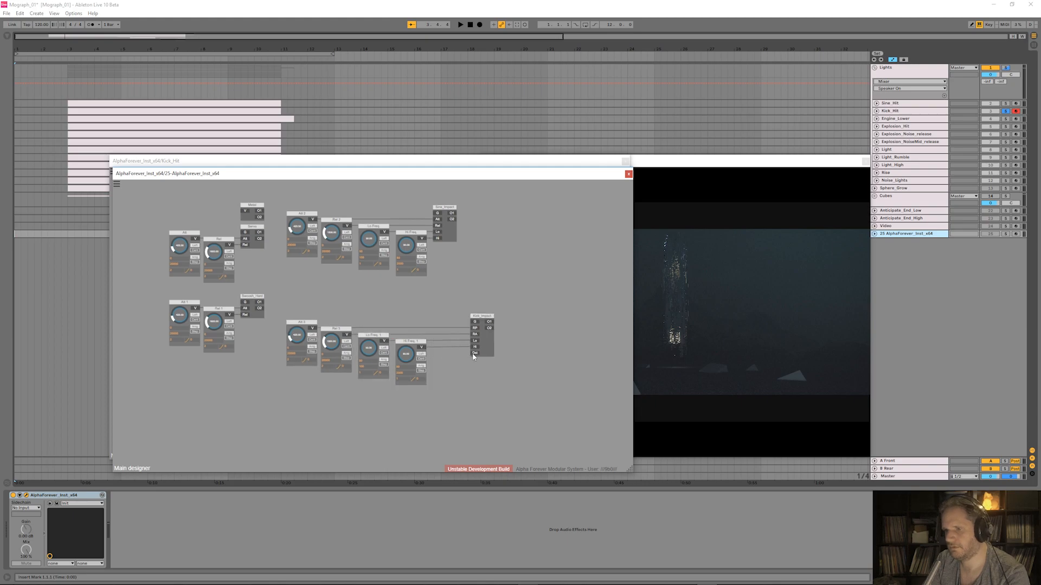
- Add a knob feeding Kick_Impact's Dst input and set its range from 1 to 16
double_click(474, 353)
click(440, 374)
text(1)
click(440, 379)
text(10)
key(Return)
scroll(421, 338, up, 2)
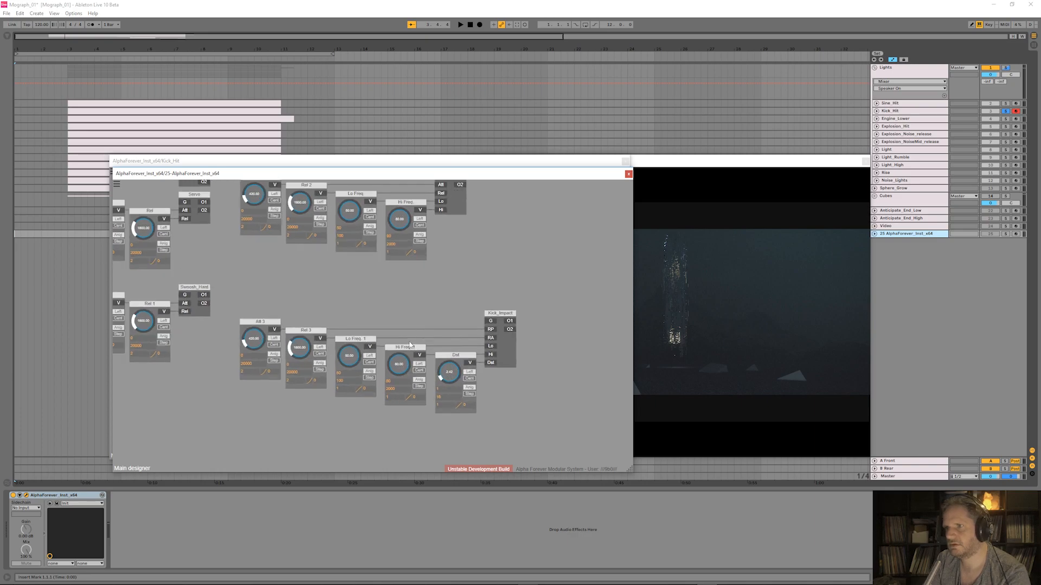
drag(329, 307, 393, 306)
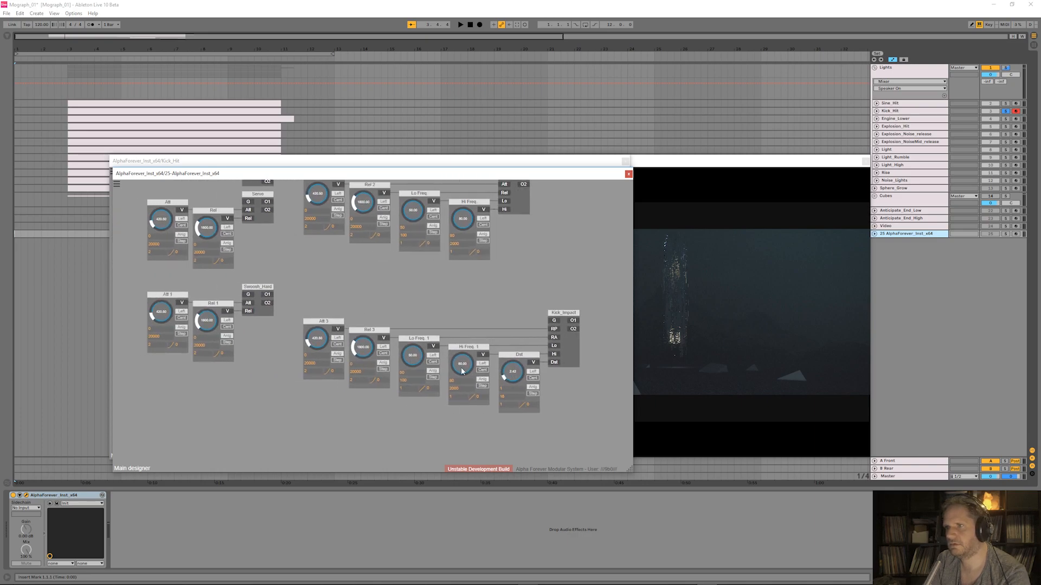
scroll(372, 298, up, 1)
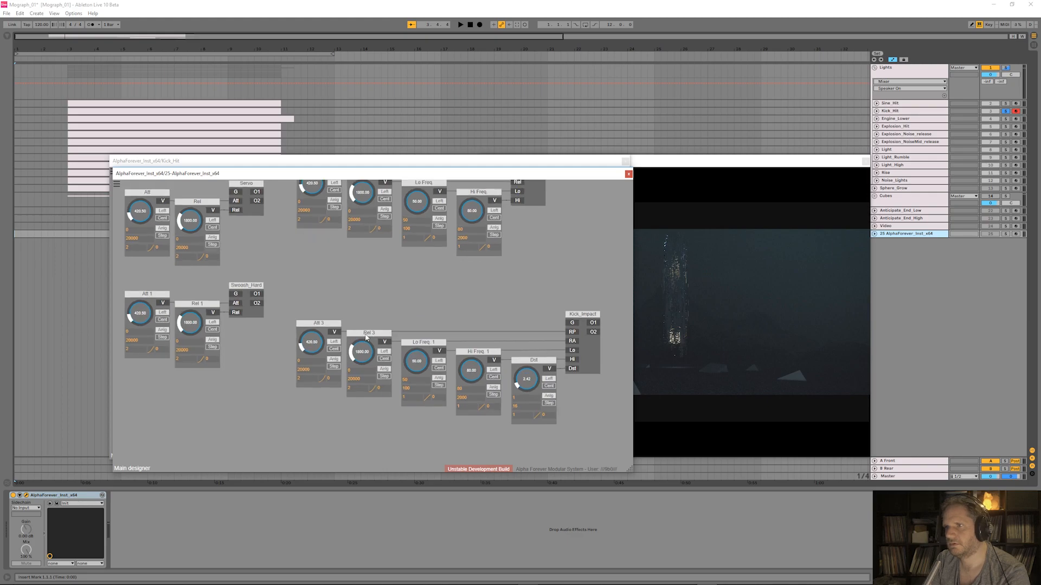
- Rename the Att 3 knob of Kick_Impact as "Pitch release"
double_click(320, 324)
text(Releas)
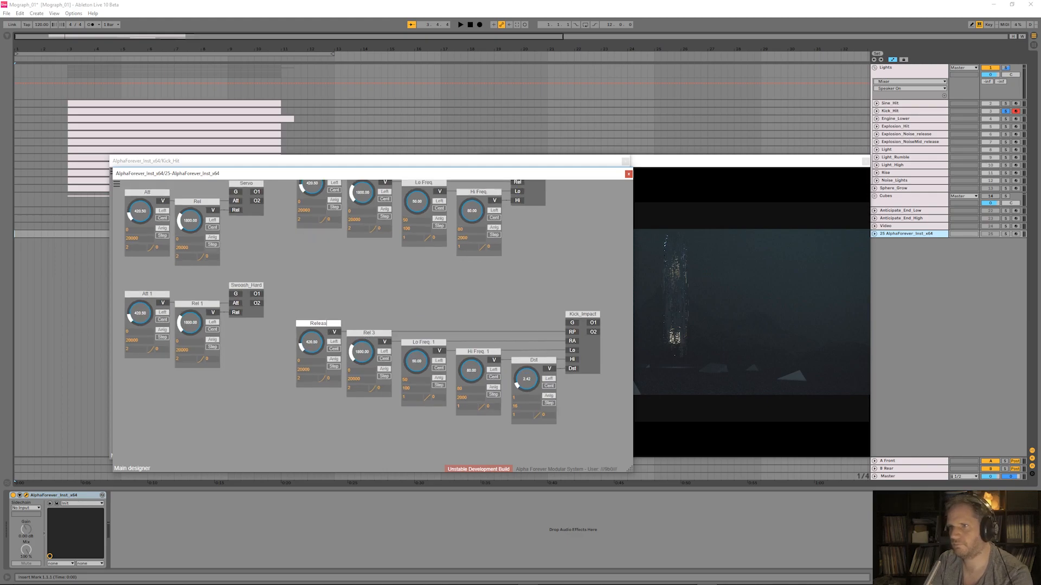
text(e Pitch)
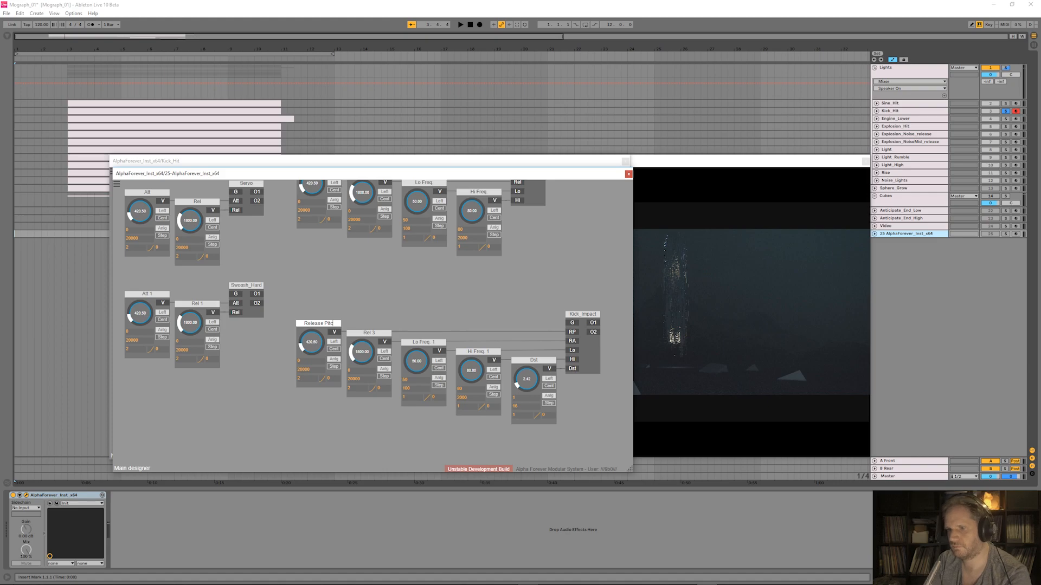
double_click(368, 334)
double_click(320, 323)
text(Pitch release)
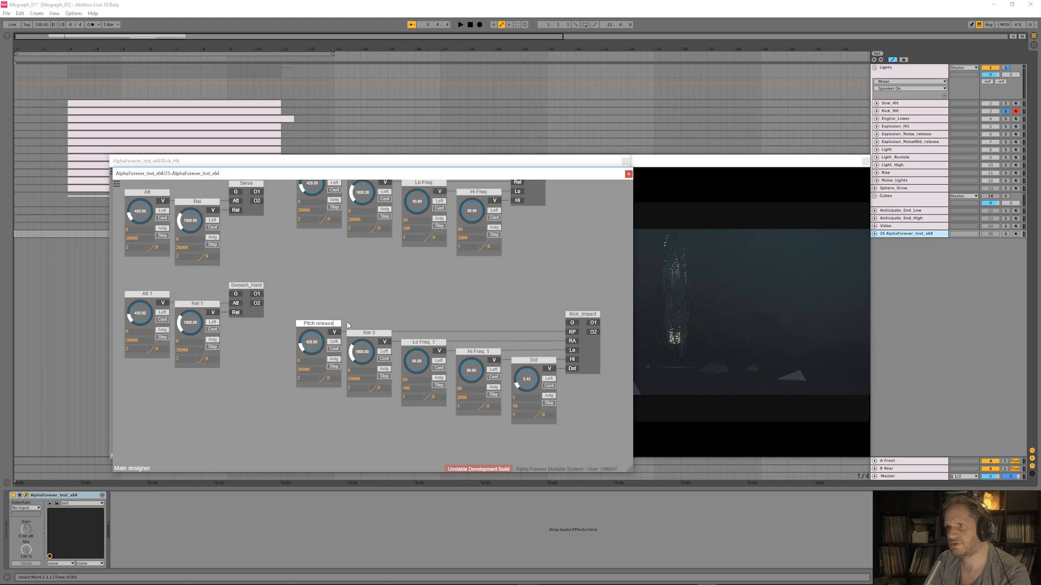
- Rename the Rel 3 knob of Kick_Impact as "Amplitude rls"
double_click(374, 333)
scroll(389, 313, up, 2)
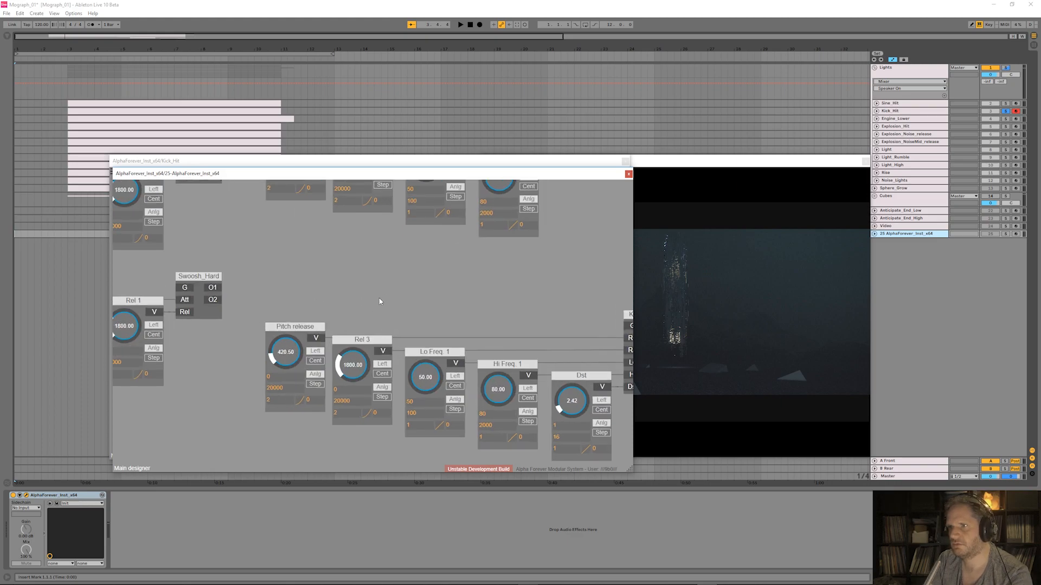
text(Ampli)
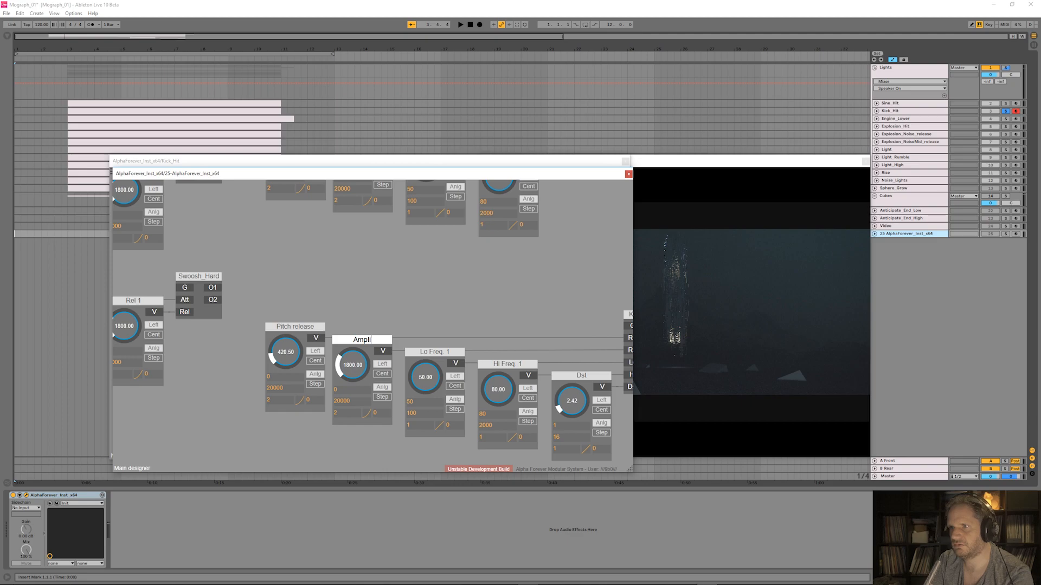
text(tude releas)
key(BackSpace)
key(BackSpace)
key(BackSpace)
key(BackSpace)
key(BackSpace)
text(ls)
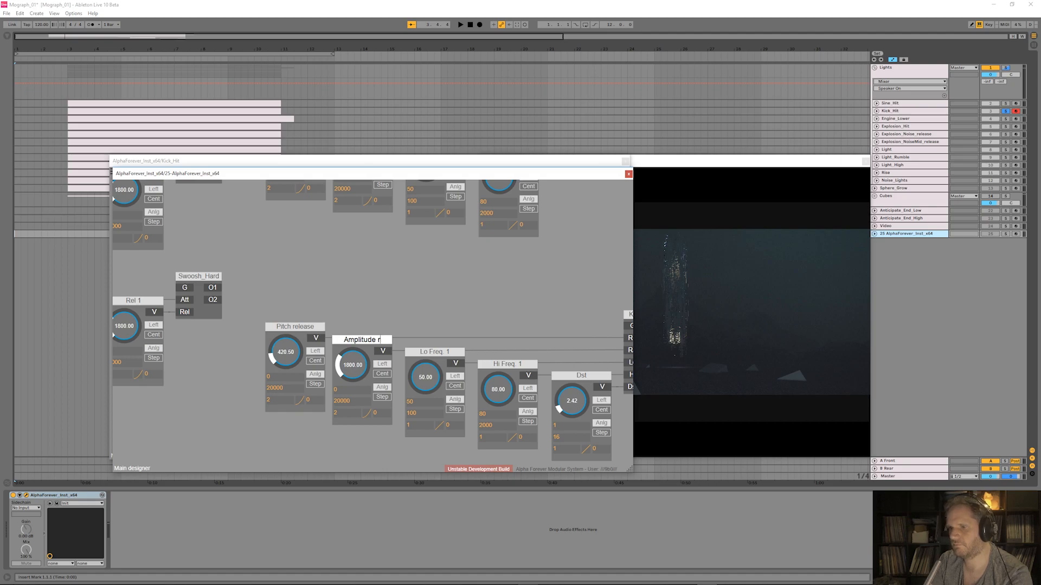
- Rename the Dst knob of Kick_Impact as "Distortion"
click(415, 315)
drag(527, 310, 372, 278)
scroll(447, 284, down, 2)
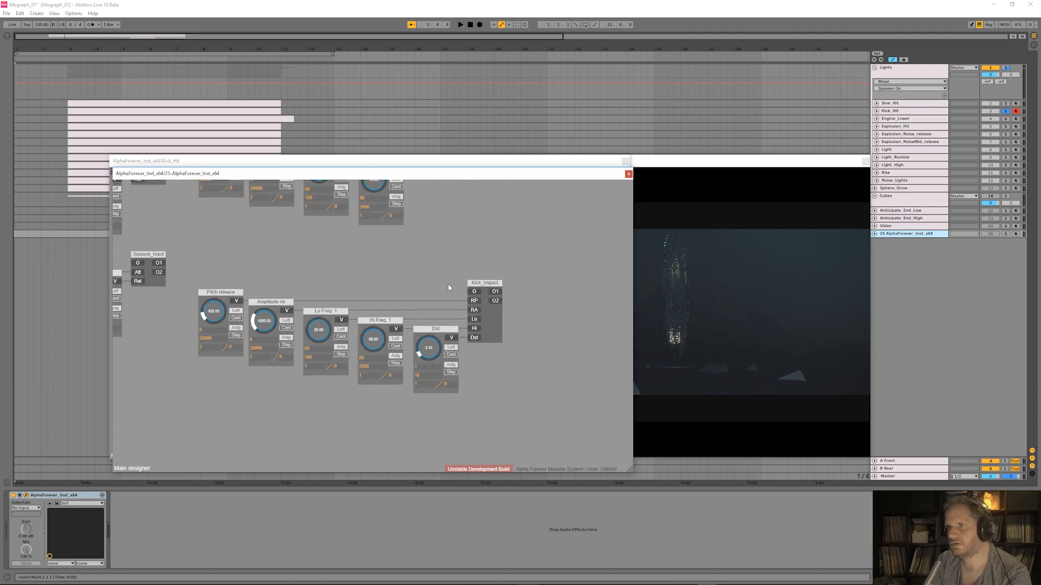
double_click(444, 329)
text(Distortion)
key(Return)
scroll(390, 252, down, 3)
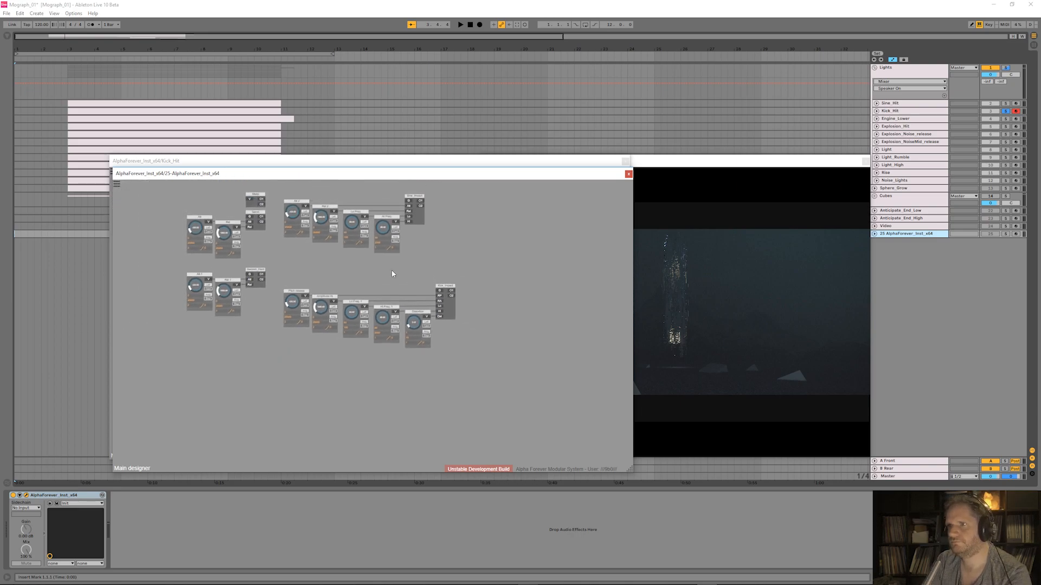
- Move the Kick_Impact module with its five knobs slightly up, level with the Swoosh_Hard group
drag(276, 284, 523, 391)
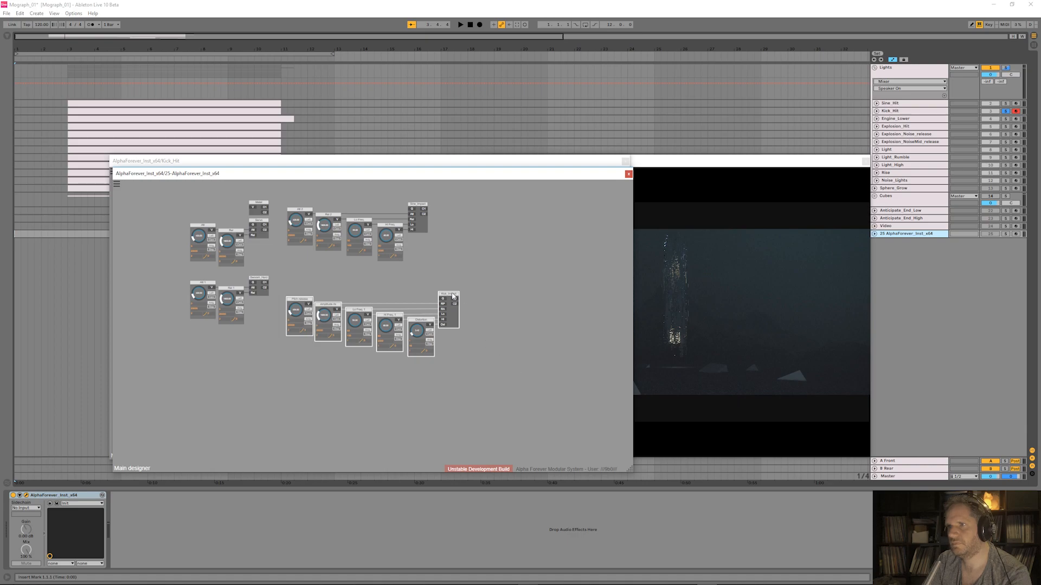
drag(453, 296, 452, 281)
click(458, 255)
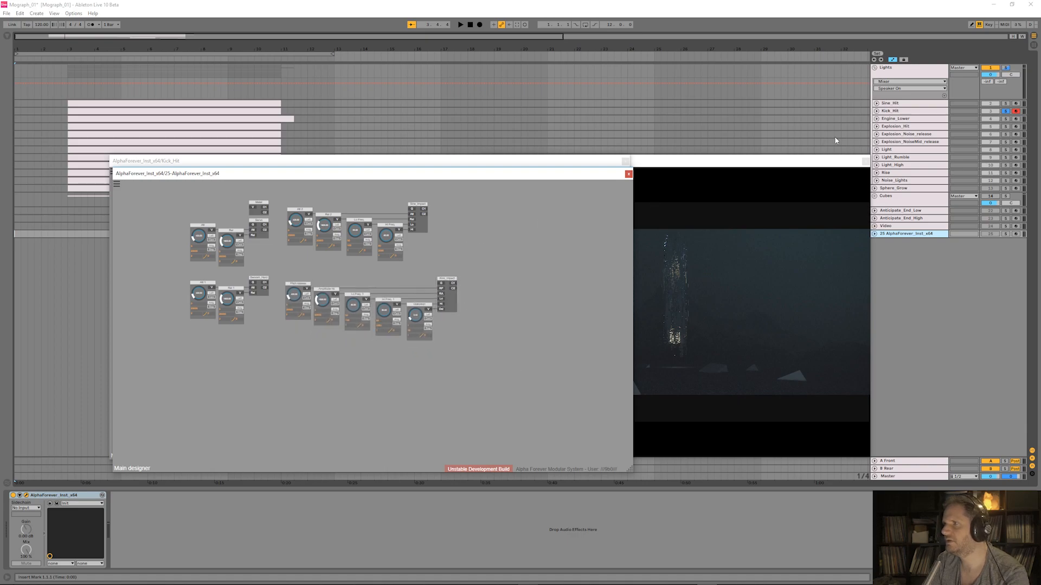
- Disarm and unsolo the Kick_Hit track, and close both open AlphaForever instrument windows
click(1016, 111)
click(1005, 111)
click(26, 496)
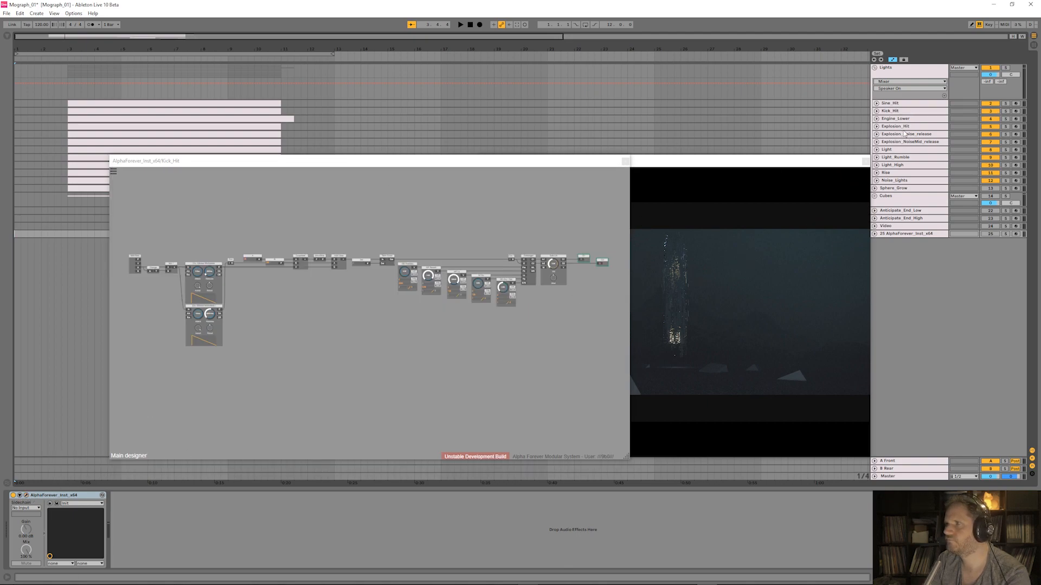
click(910, 111)
click(26, 496)
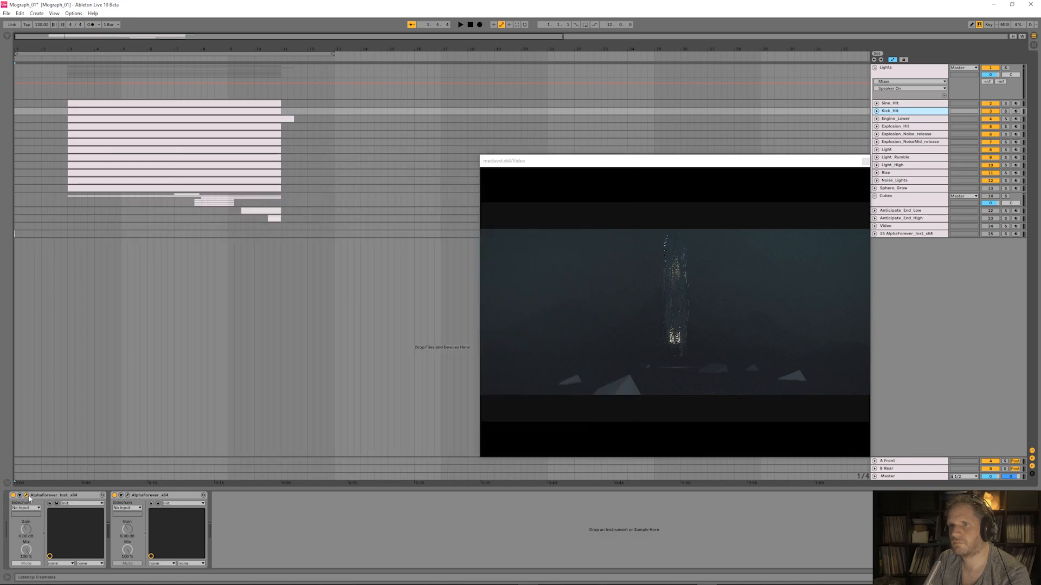
- Arm the Engine_Lower track to audition its sound, and disarm it again
click(904, 119)
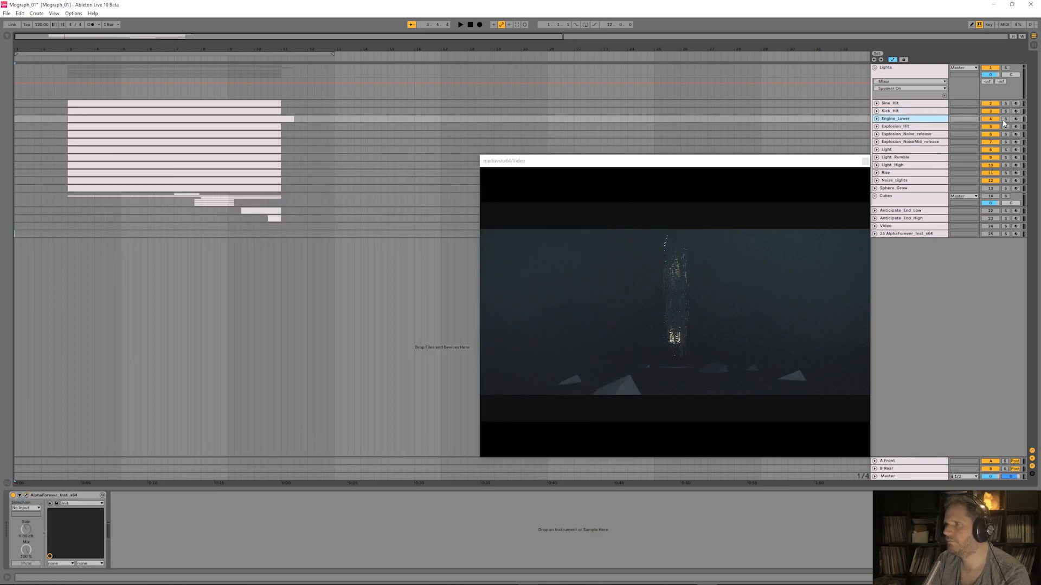
click(1016, 120)
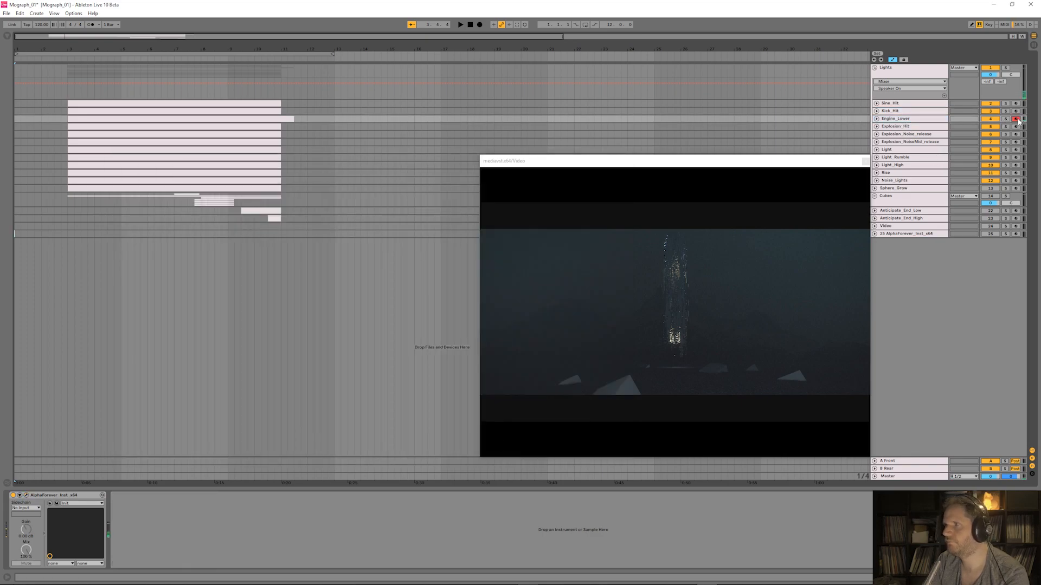
click(1017, 120)
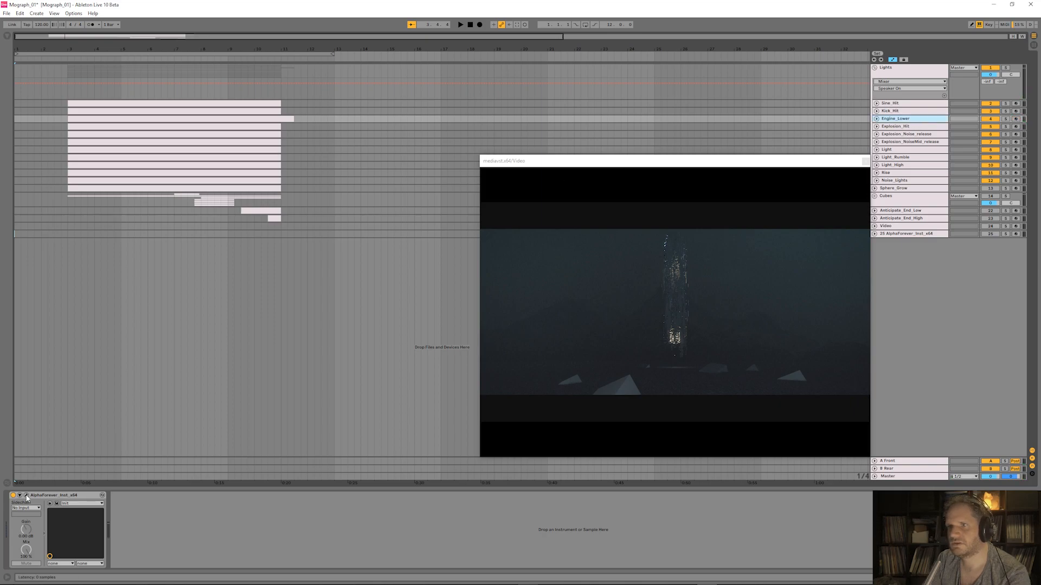
- Examine the module layout of the Engine_Lower instrument patch from the arrays through to the filter and output, and close it
click(25, 496)
scroll(431, 363, up, 5)
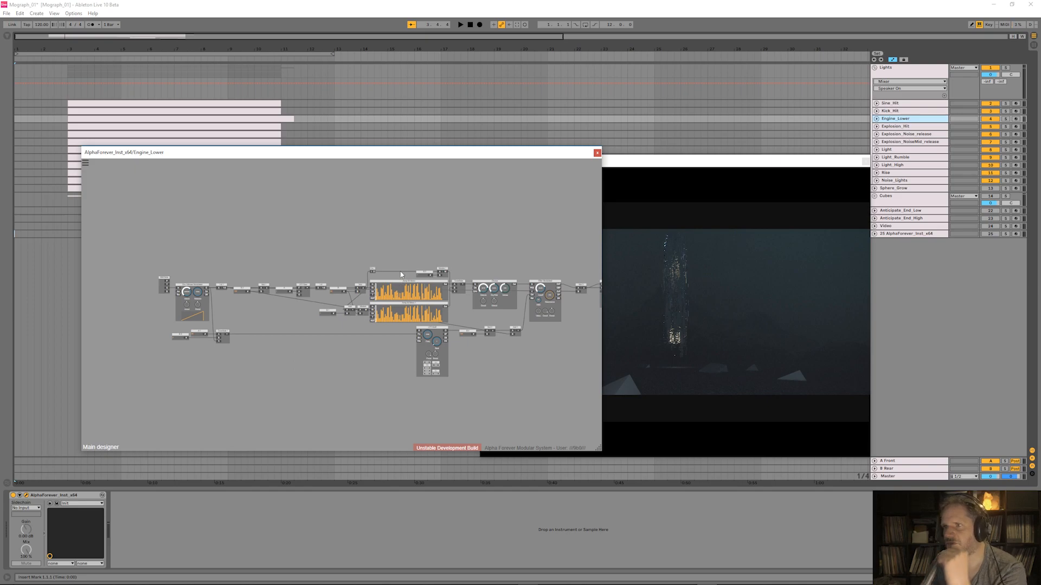
scroll(400, 277, up, 5)
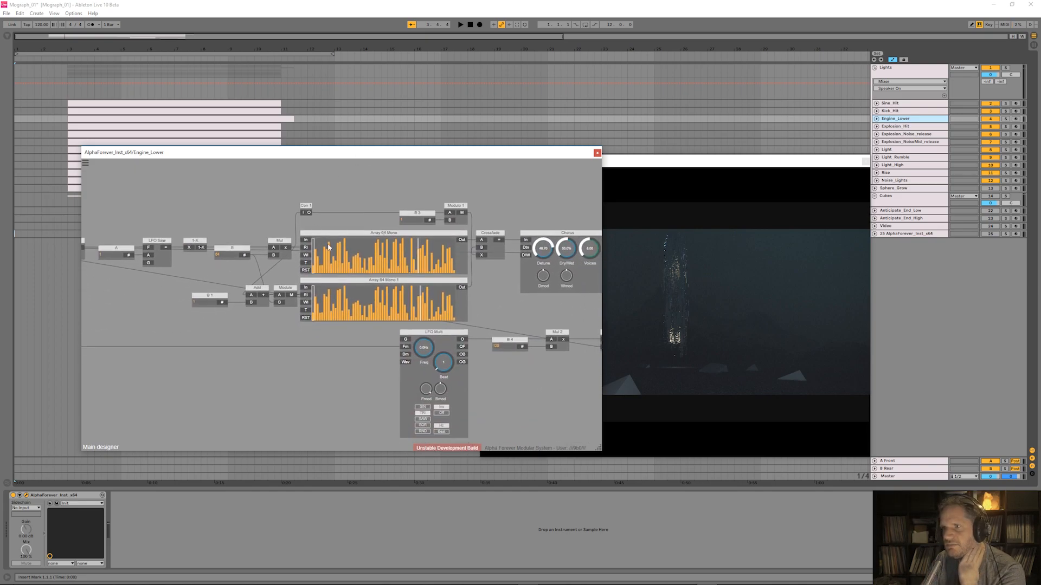
drag(230, 367, 310, 374)
scroll(413, 377, down, 1)
drag(575, 216, 362, 202)
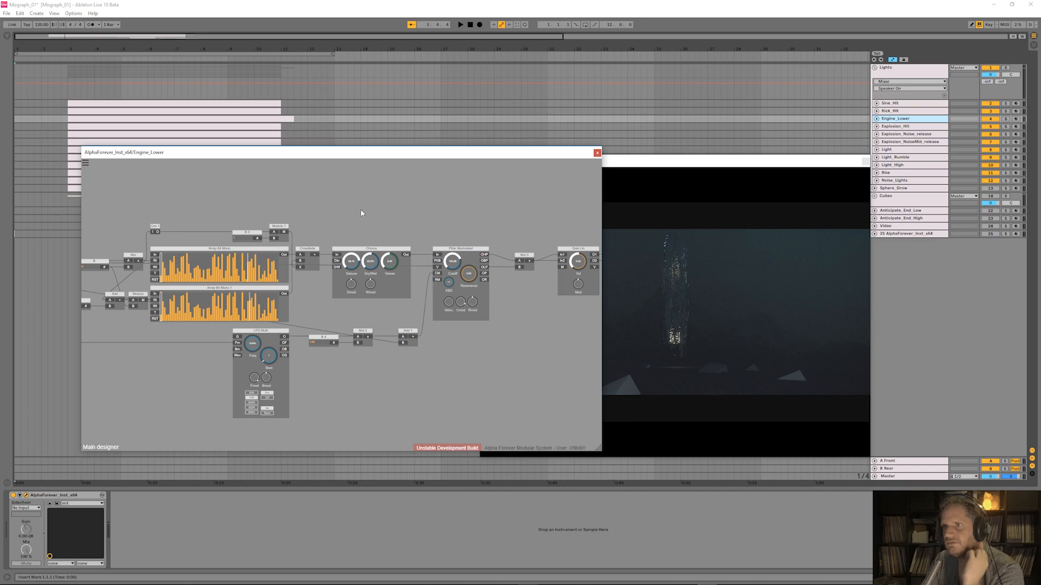
scroll(362, 213, down, 2)
drag(361, 213, 413, 223)
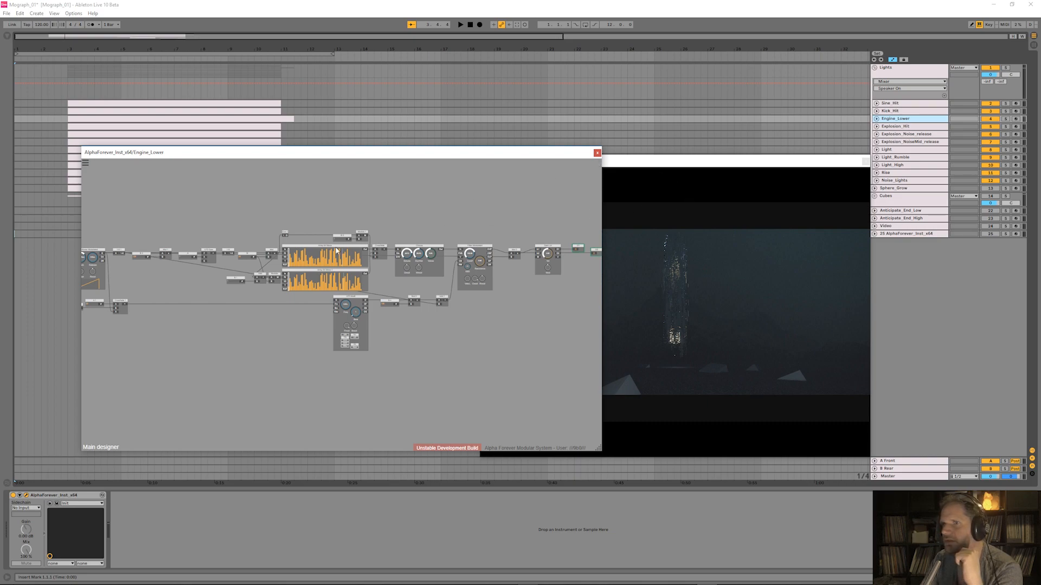
click(597, 152)
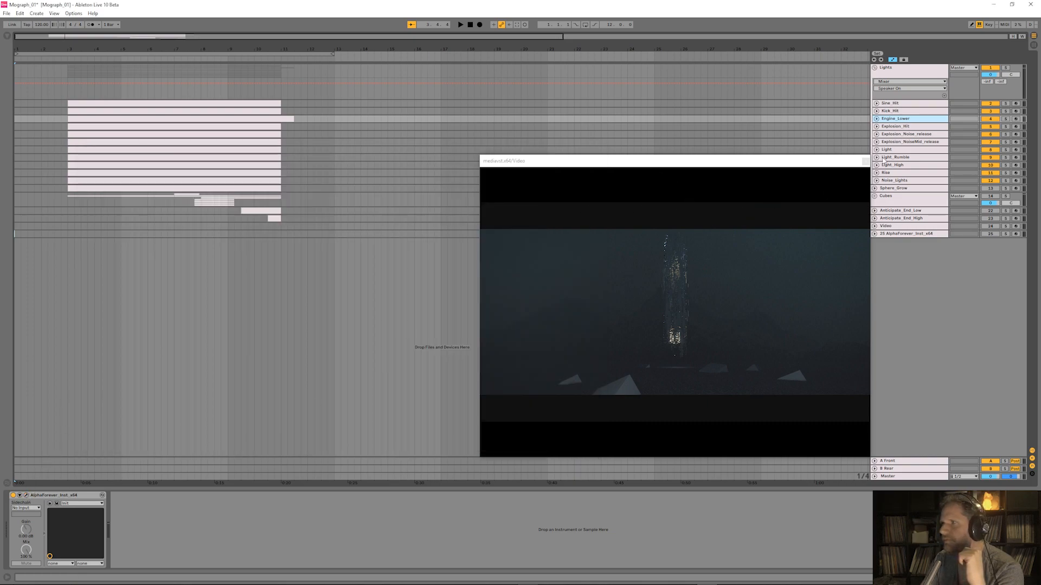
- Solo and arm the Explosion_Hit track and open its AlphaForever instrument patch
click(896, 128)
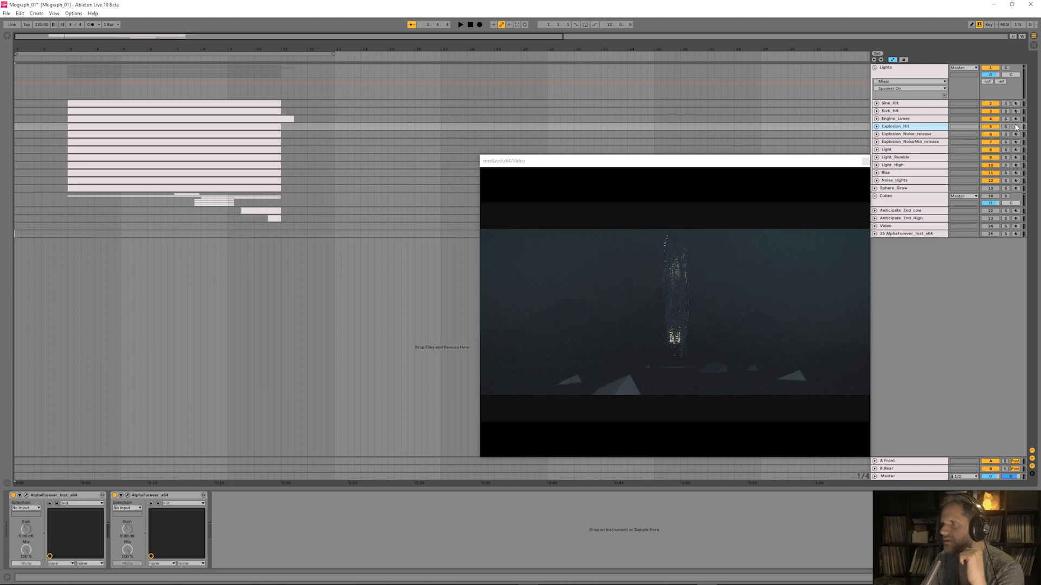
click(1006, 126)
click(1015, 126)
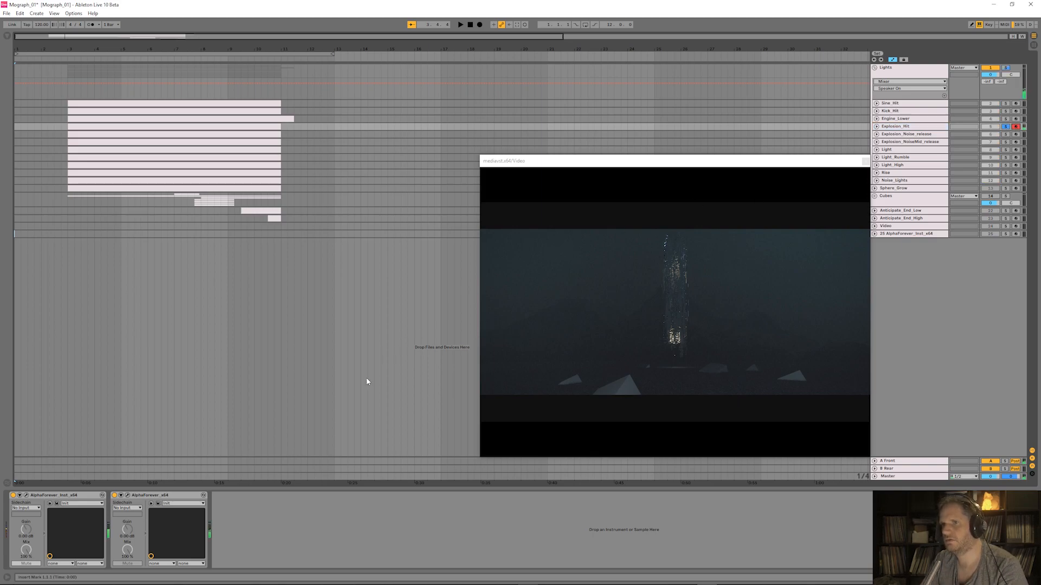
click(26, 495)
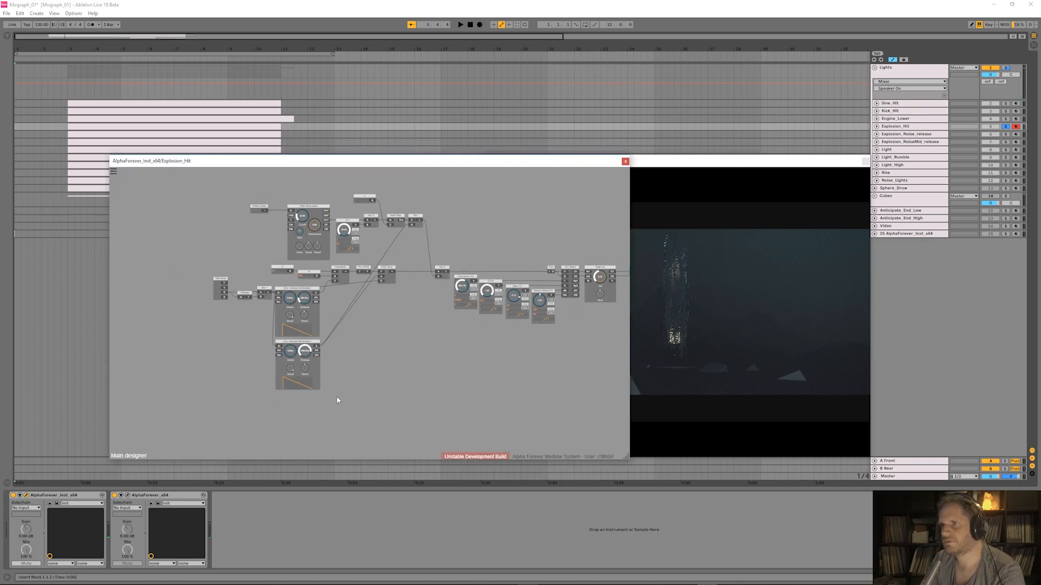
- Shift the Midi Note, Change and Mul 1 modules of the Explosion_Hit patch left, away from the envelope followers
drag(349, 327, 300, 431)
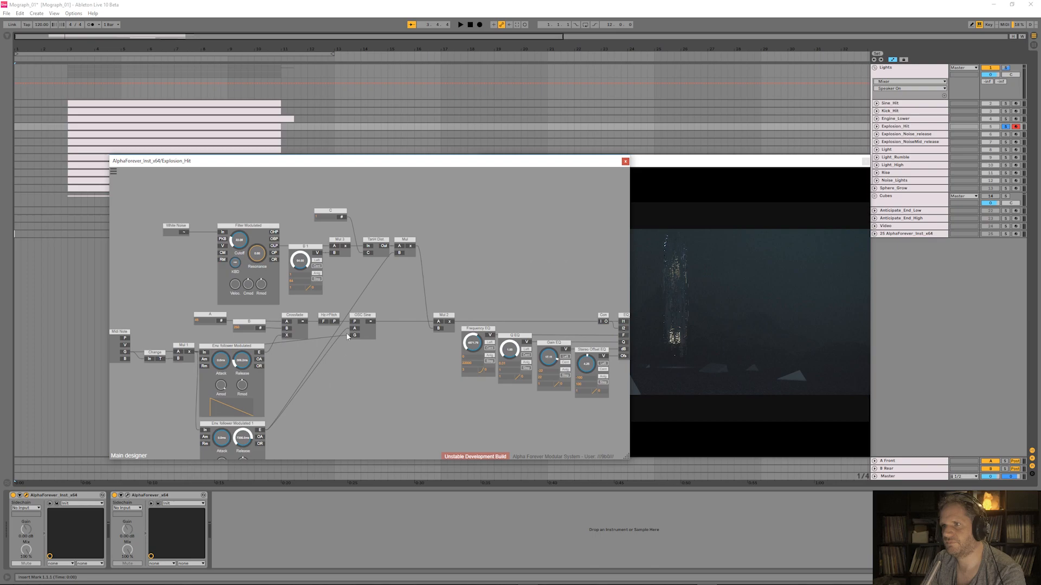
drag(263, 351, 398, 361)
double_click(358, 356)
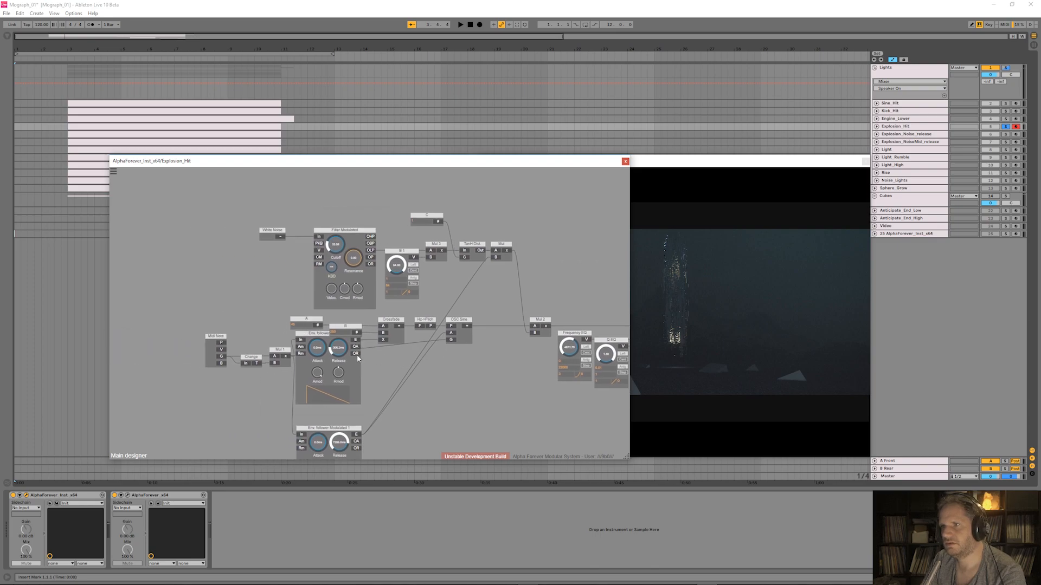
drag(184, 329, 297, 388)
drag(279, 351, 224, 336)
click(223, 334)
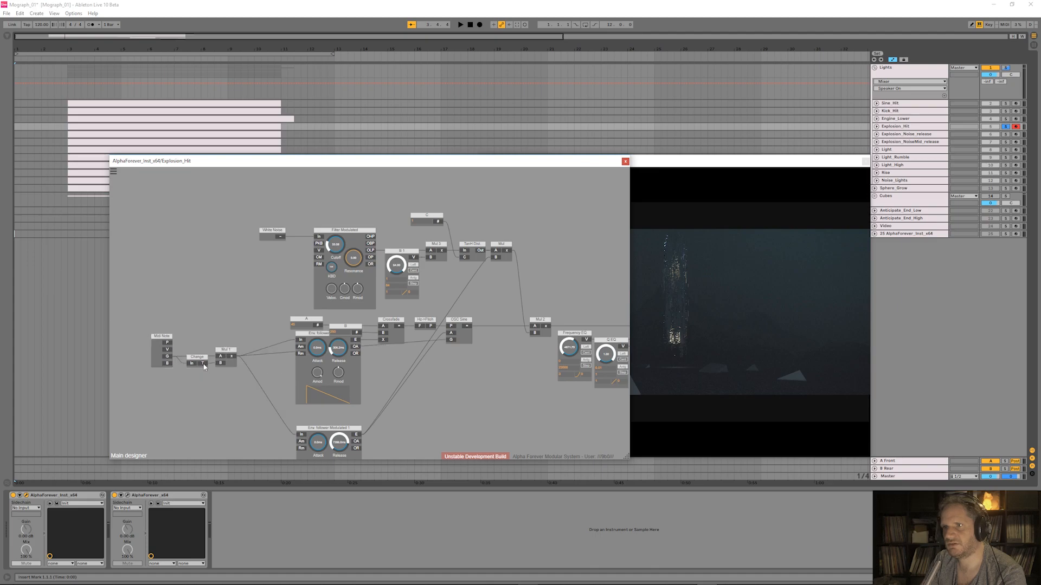
- Left-align the two Env. follower Modulated modules, close the gap between them, and bring the MIDI input modules nearer to them
drag(314, 333, 264, 332)
click(302, 322)
click(183, 297)
click(342, 427)
shift+click(285, 335)
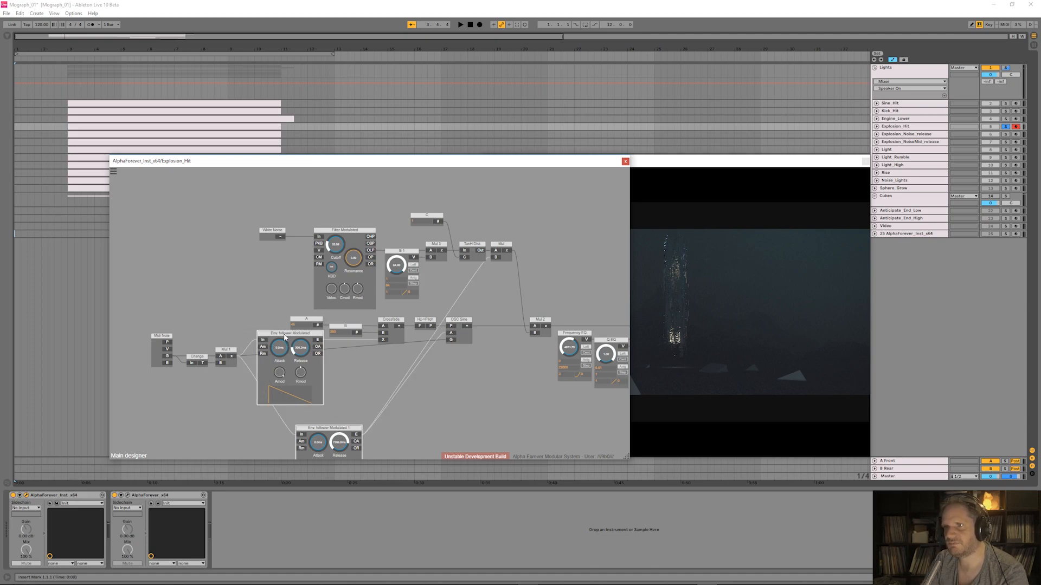
key(l)
click(390, 395)
drag(310, 430, 311, 414)
drag(148, 324, 241, 352)
click(437, 379)
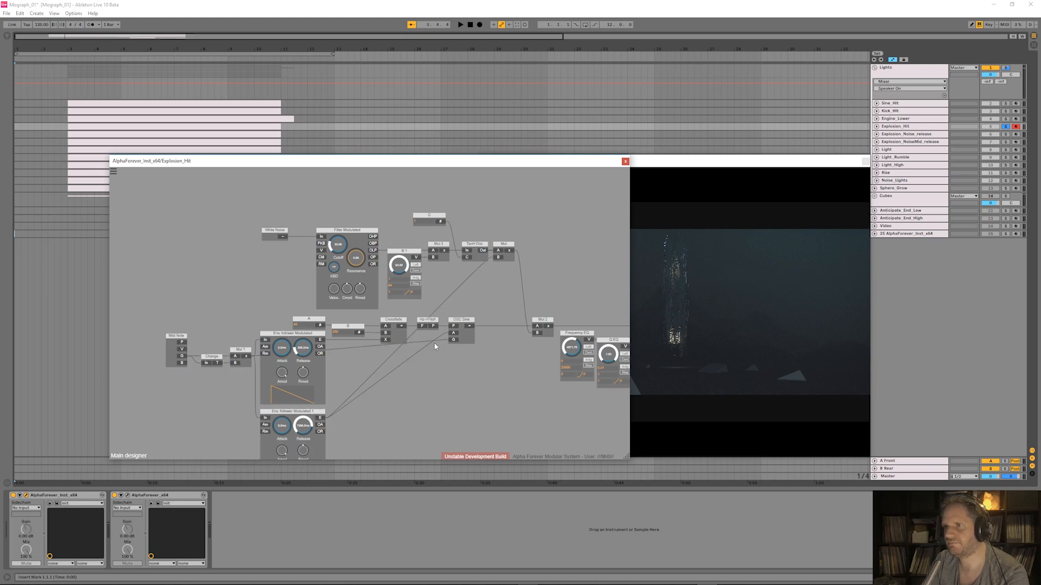
- Lower the OSC Sine module and place the Hz->Pitch module level with it, between Crossfade and OSC Sine
scroll(434, 346, up, 2)
drag(176, 330, 190, 297)
drag(482, 307, 482, 326)
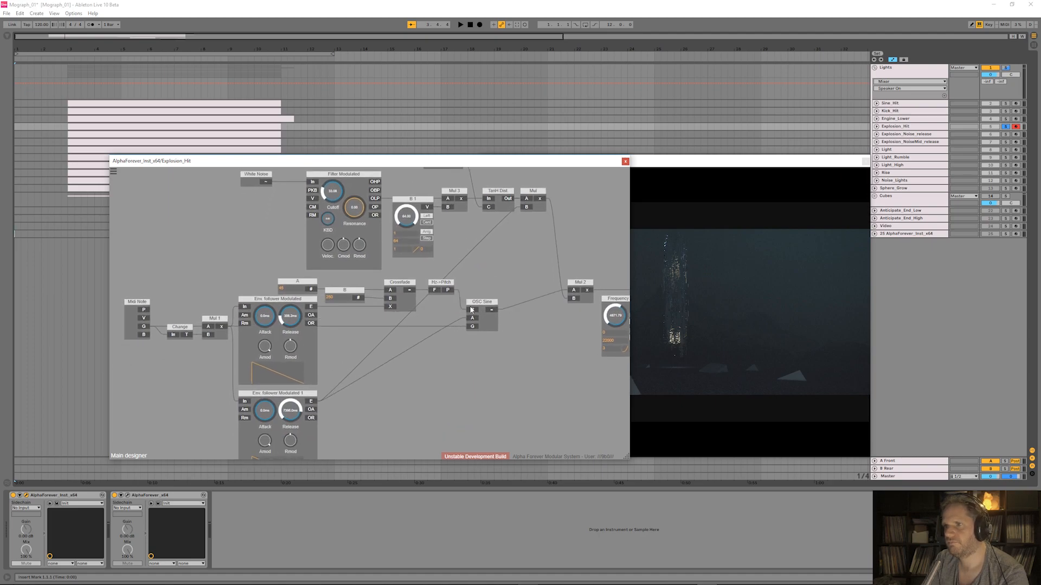
drag(442, 283, 401, 282)
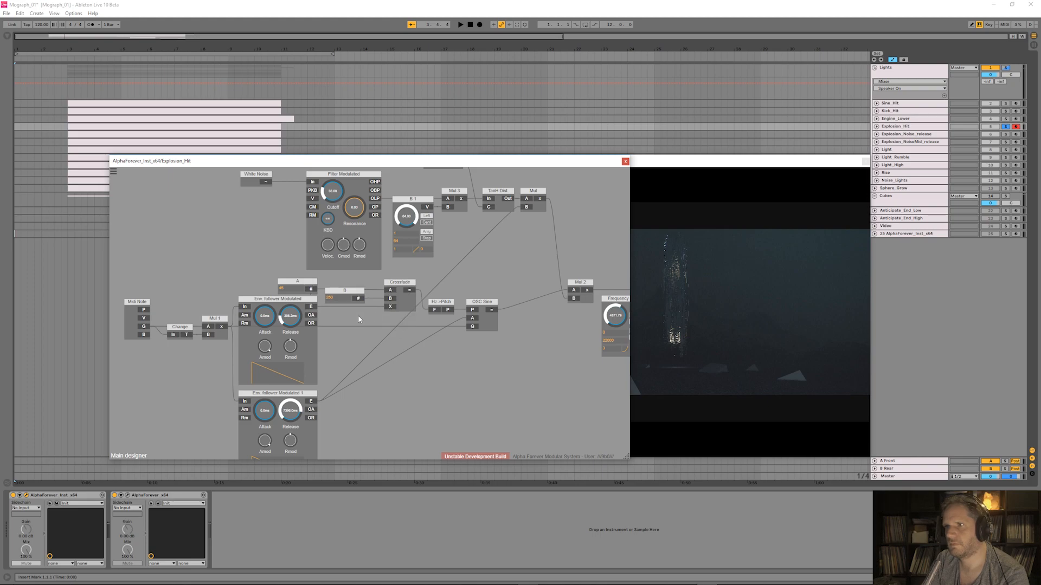
- Insert a Con module on the E output of Env. follower Modulated 1 and place it near OSC Sine, level with that output
drag(359, 318, 294, 318)
scroll(456, 361, down, 1)
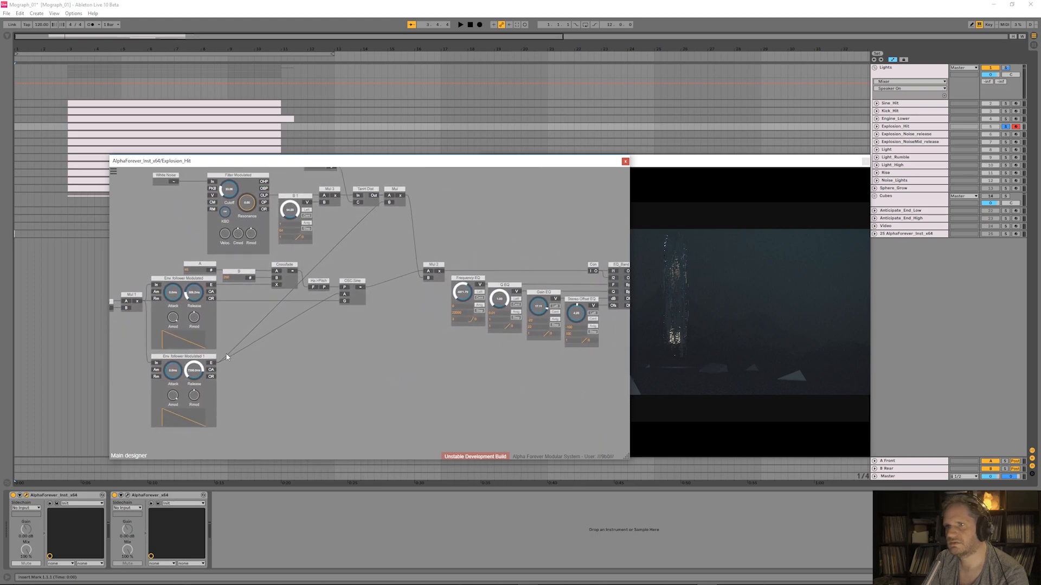
right_click(212, 366)
mouse_move(233, 388)
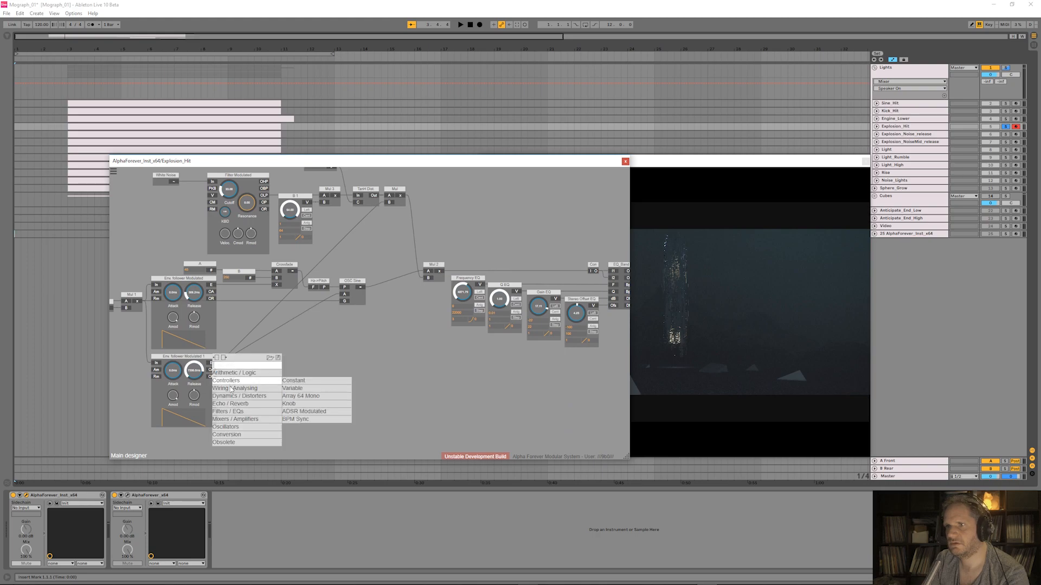
click(302, 428)
drag(247, 364, 319, 364)
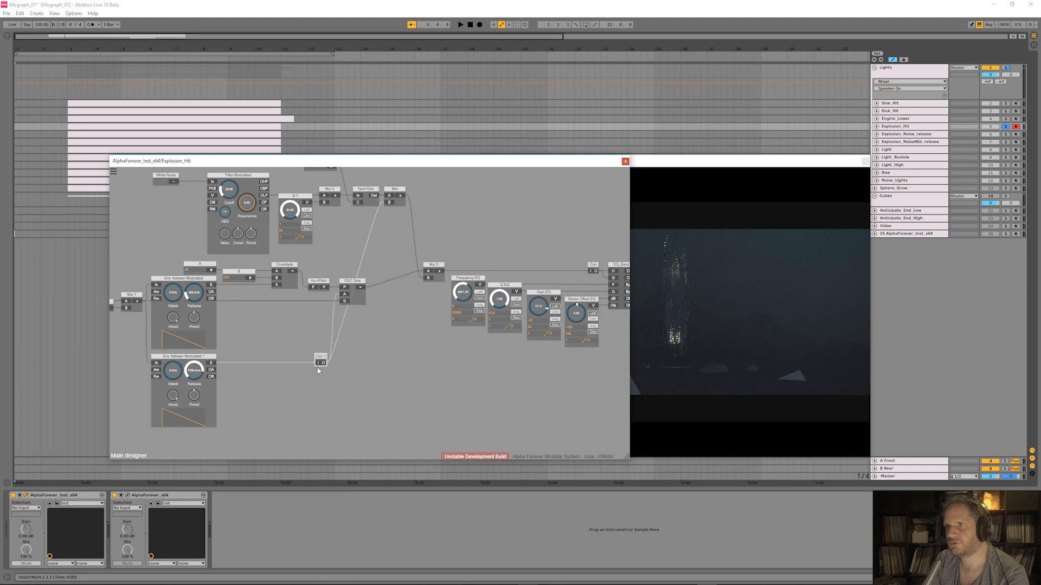
- Move the White Noise filter and distortion chain left above the oscillator chain and left-align Mul with OSC Sine
drag(379, 271, 437, 341)
drag(189, 220, 539, 336)
drag(461, 263, 424, 264)
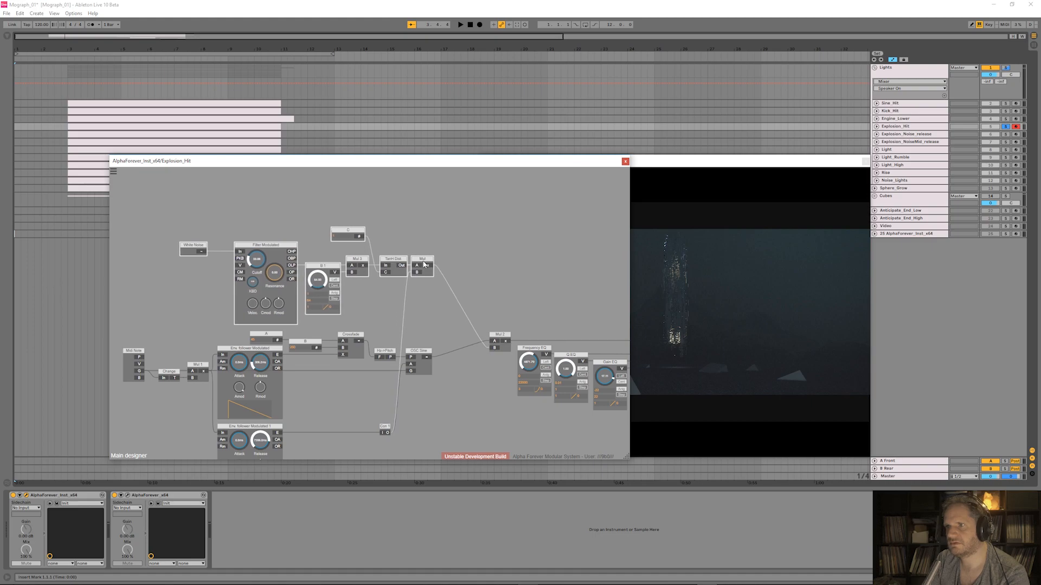
click(451, 245)
drag(435, 269, 408, 386)
key(l)
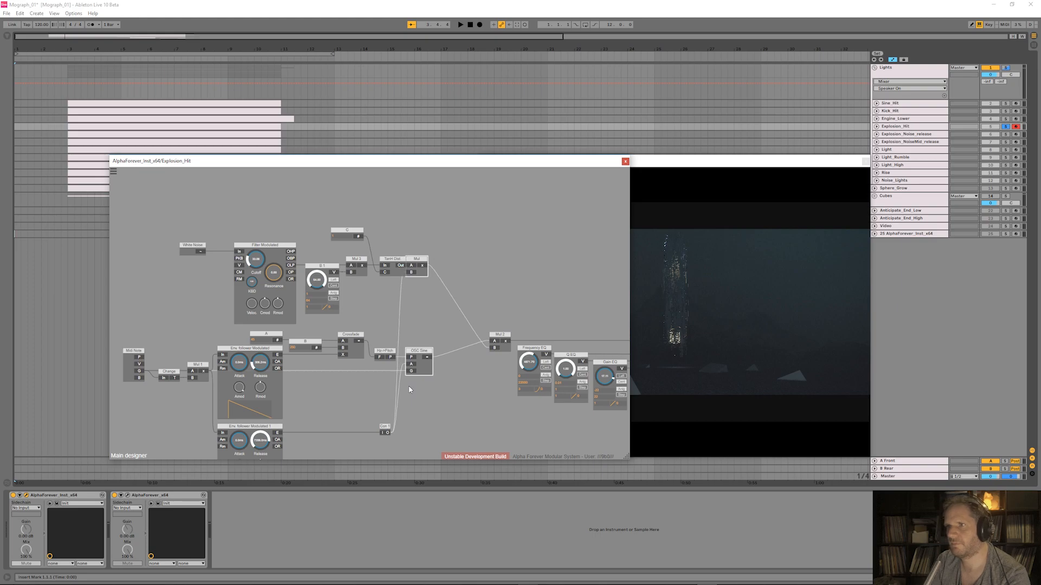
- Shift the noise chain modules left to clear the overlap with Mul, and place Mul 2 directly beside OSC Sine
drag(165, 205, 408, 332)
drag(391, 260, 377, 257)
drag(384, 429, 479, 376)
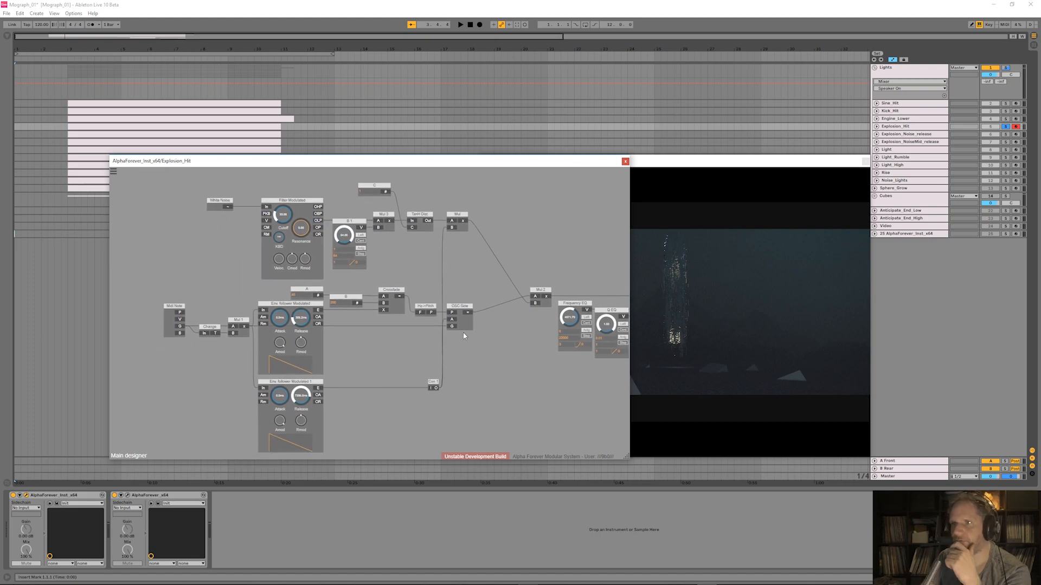
drag(530, 348, 368, 340)
drag(373, 291, 594, 280)
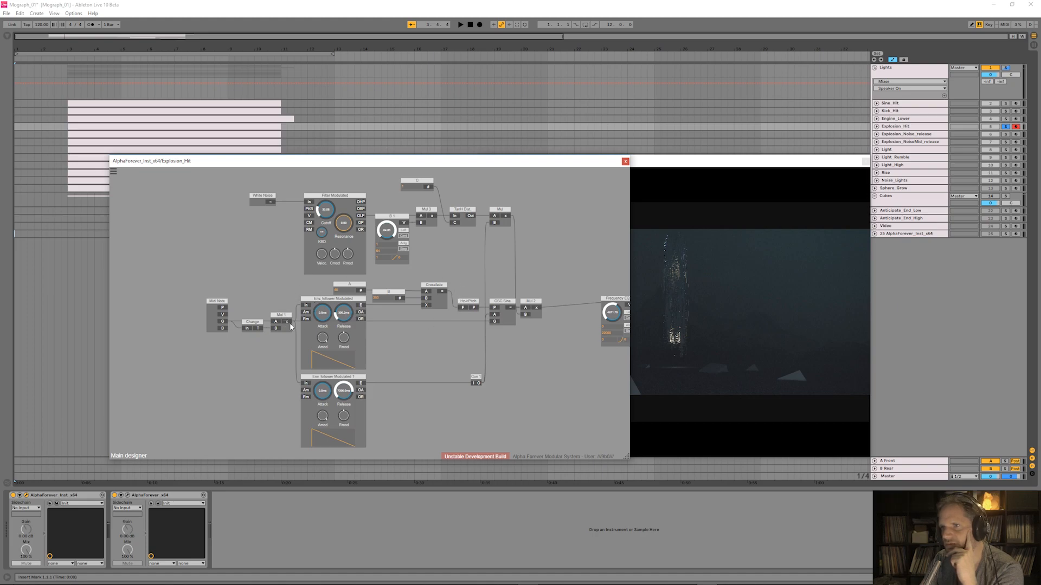
scroll(437, 357, up, 2)
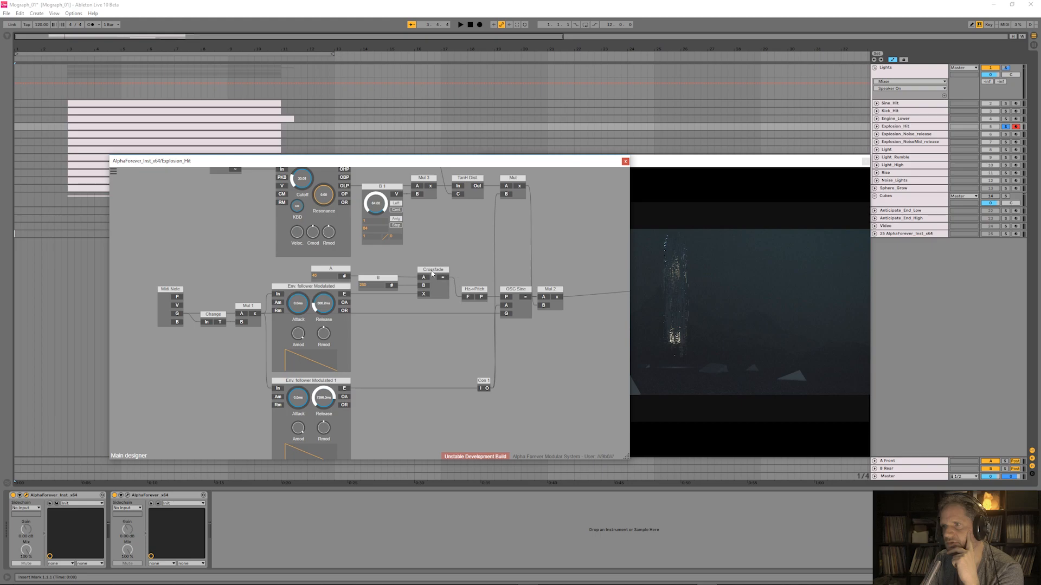
click(514, 292)
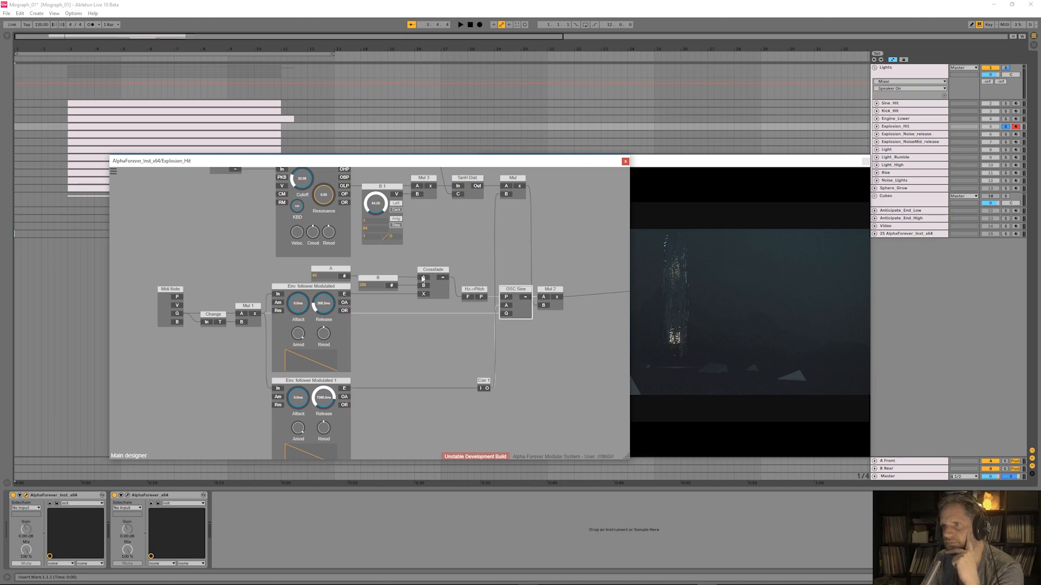
click(325, 275)
click(312, 382)
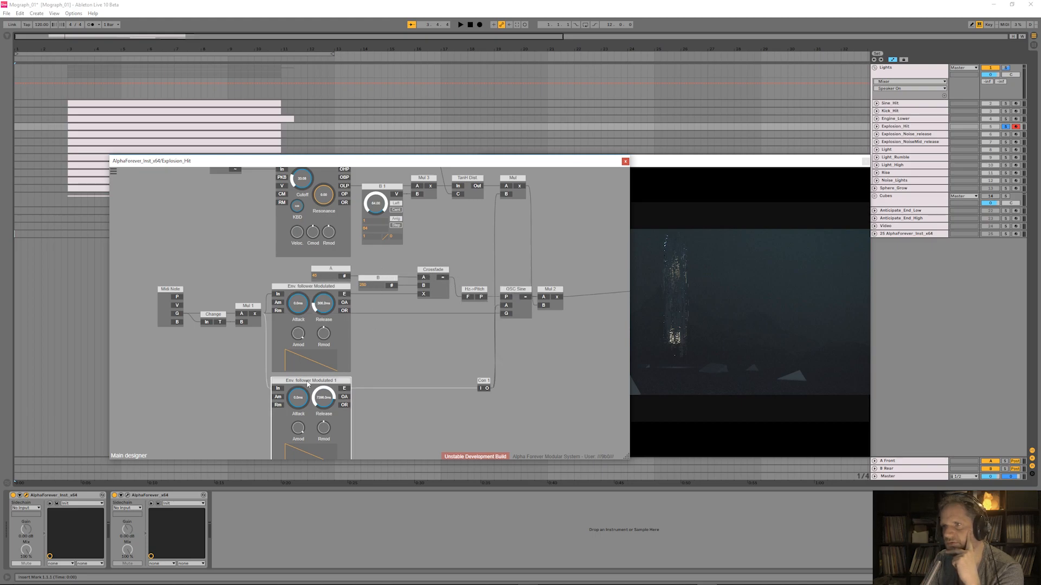
drag(530, 363, 494, 365)
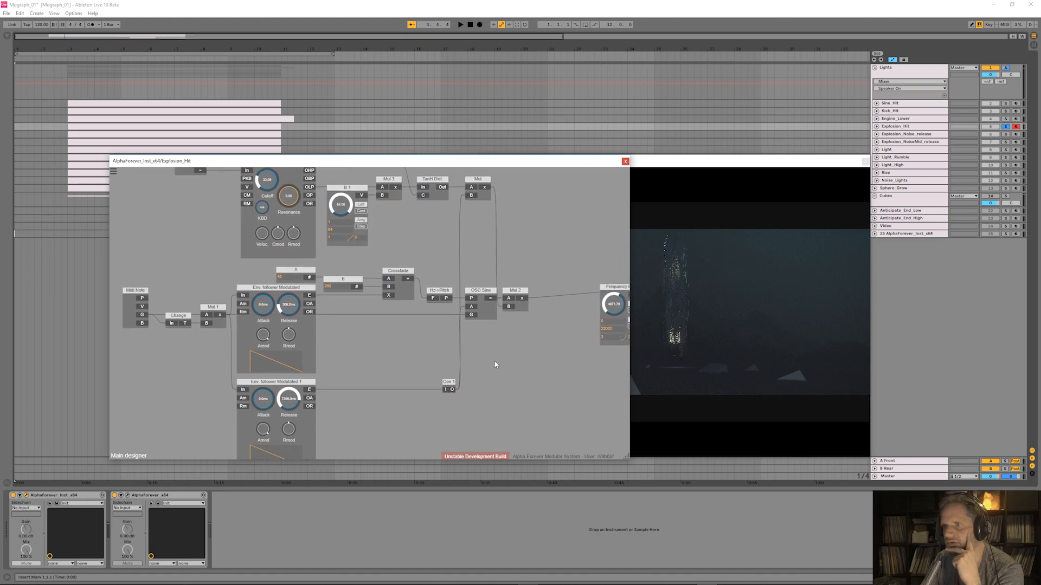
- Move White Noise closer to Filter Modulated and shift the C module right, nearer to TanH Dist
drag(481, 290, 480, 311)
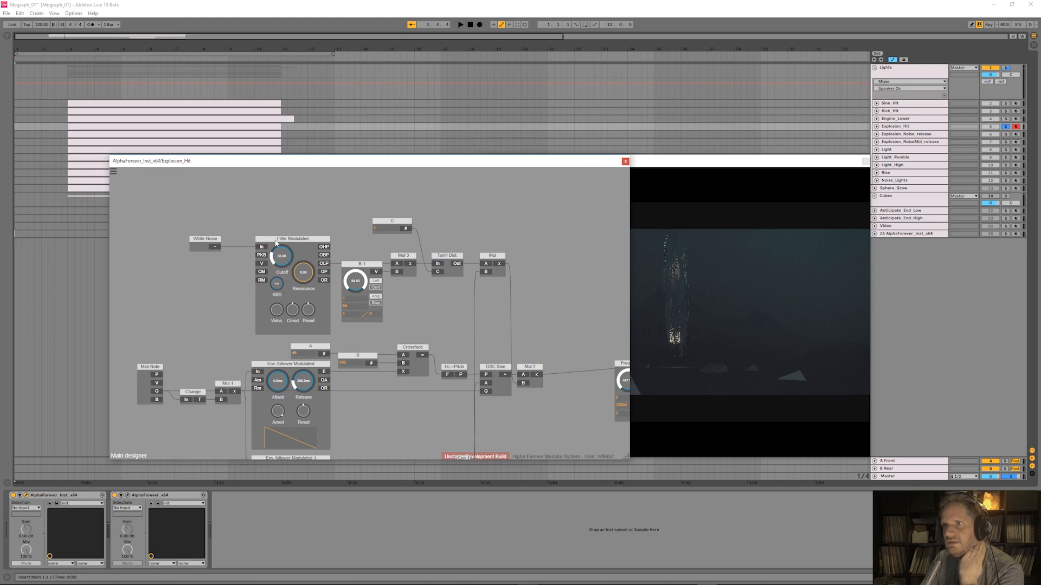
drag(206, 242, 226, 241)
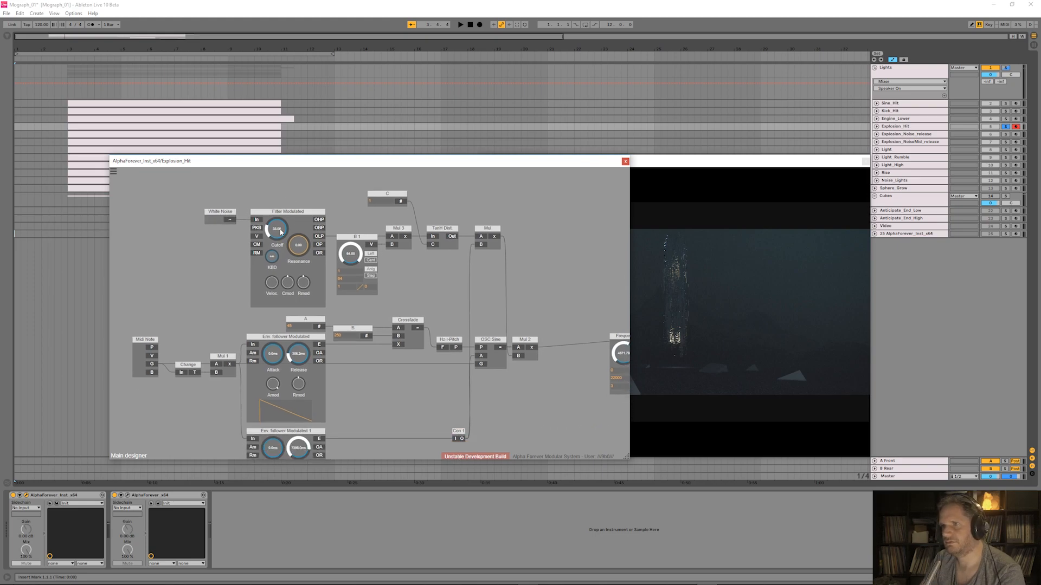
drag(379, 202, 383, 204)
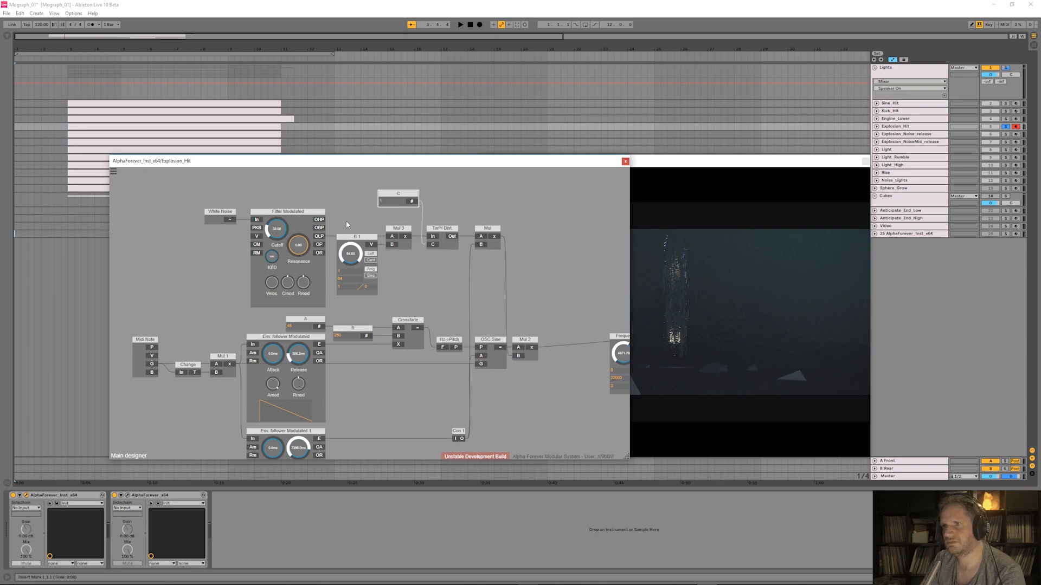
click(439, 230)
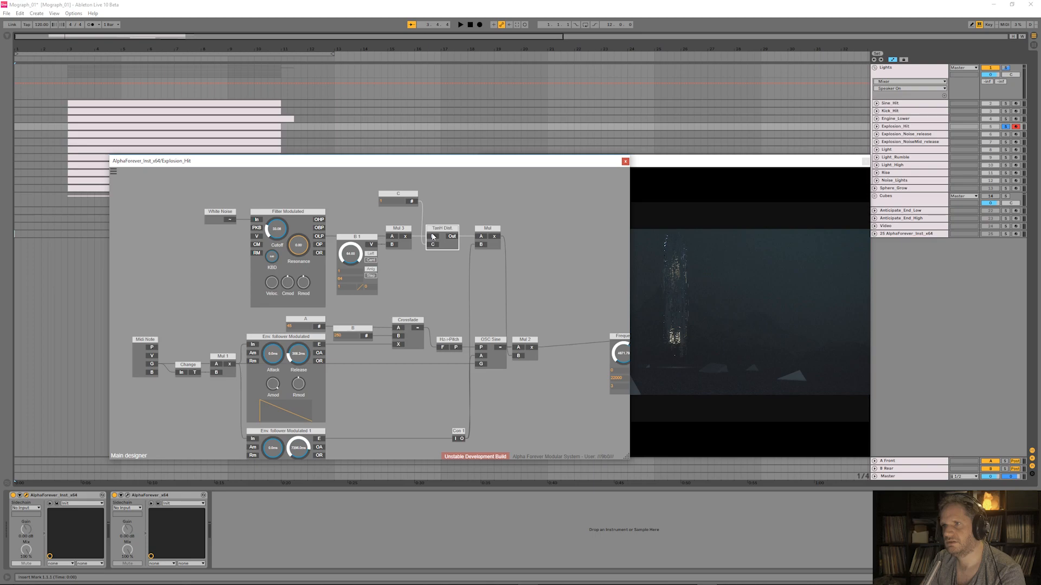
click(397, 194)
click(355, 238)
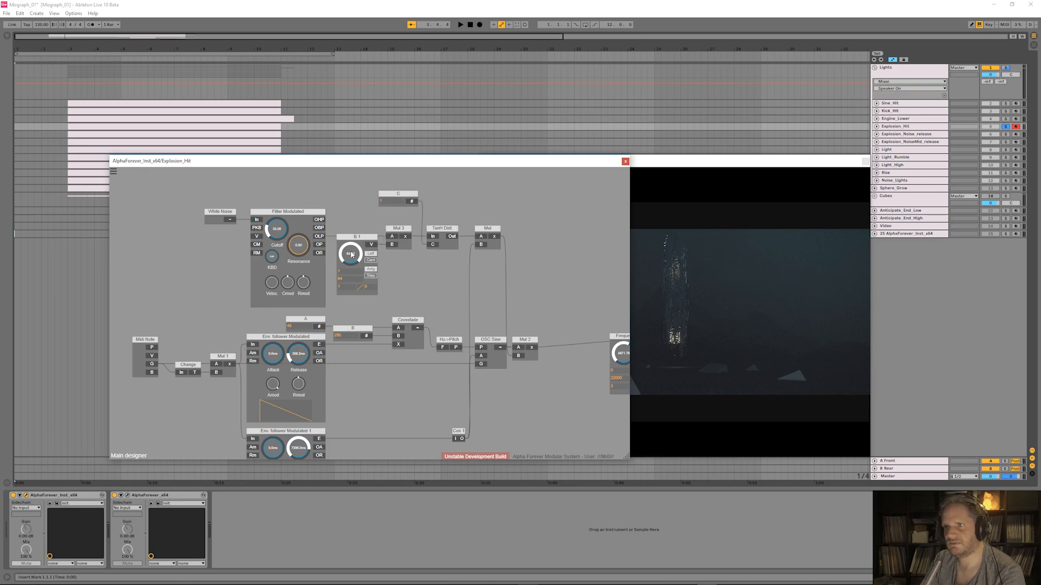
click(304, 213)
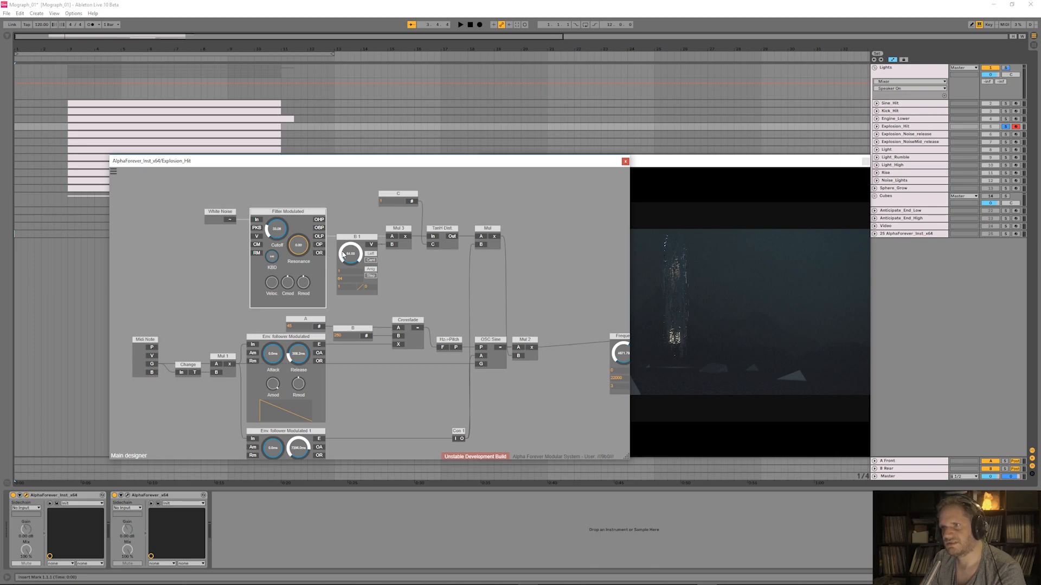
drag(362, 410, 326, 365)
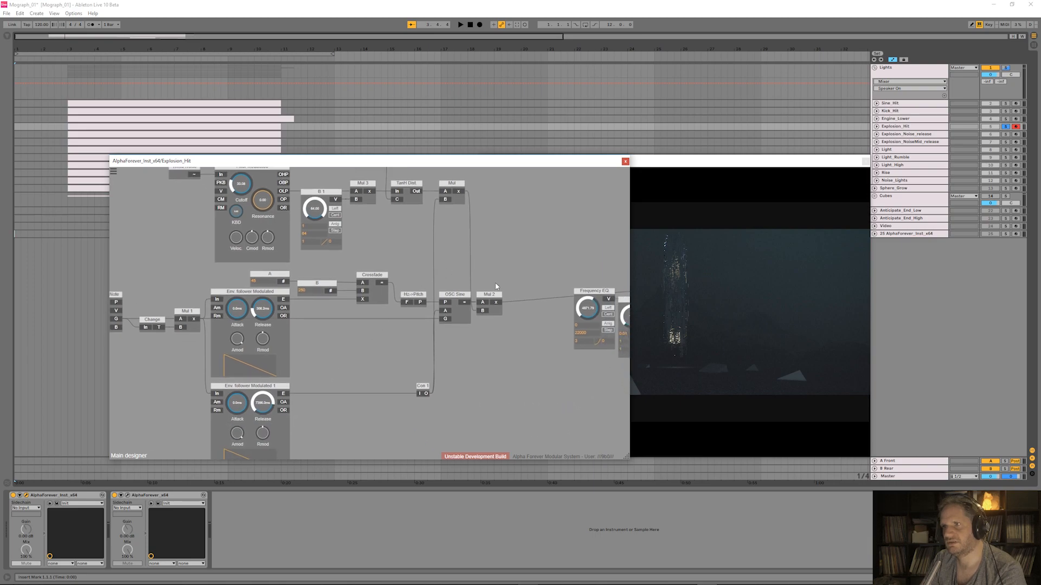
- Raise Mul 2 slightly beside OSC Sine and bring the EQ and output modules closer to it
mouse_move(488, 299)
mouse_down()
mouse_move(489, 312)
mouse_move(491, 295)
mouse_up()
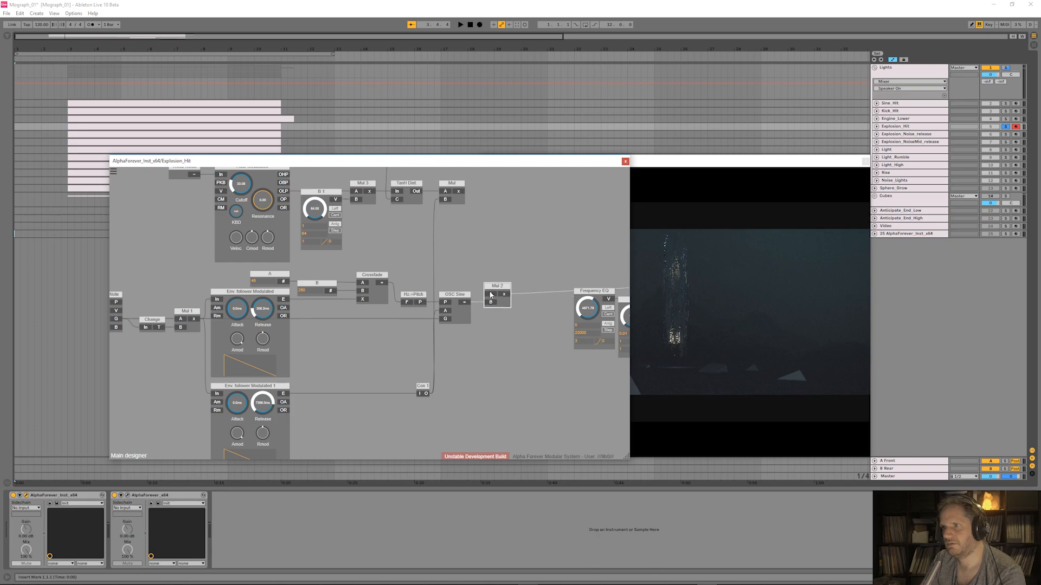
drag(461, 209, 462, 192)
drag(487, 271, 366, 244)
scroll(367, 246, down, 3)
drag(305, 220, 641, 356)
drag(441, 248, 421, 253)
drag(350, 242, 432, 240)
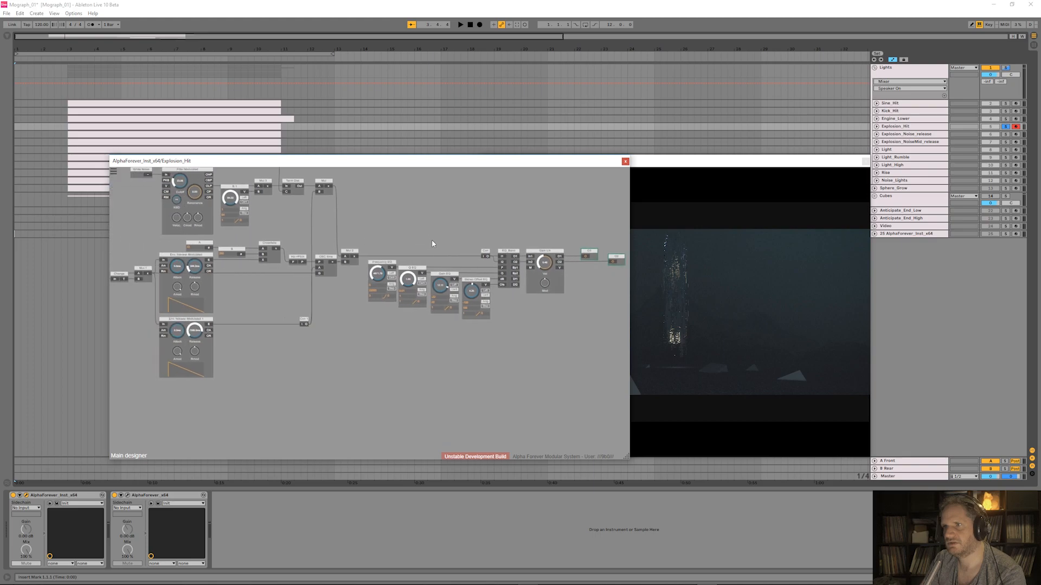
- Copy all modules of the Explosion_Hit patch
scroll(428, 242, up, 4)
scroll(418, 242, down, 4)
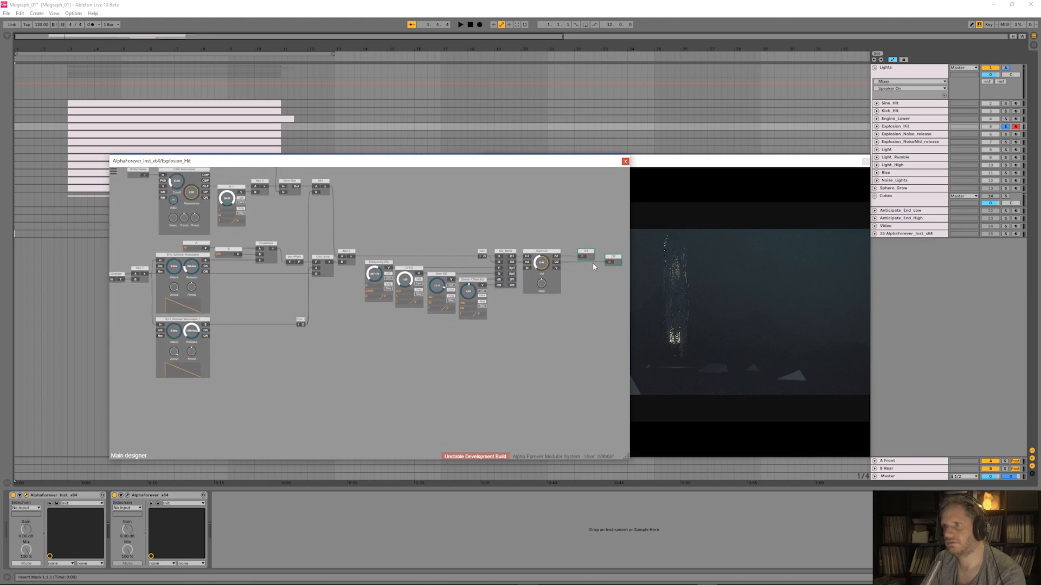
scroll(575, 238, down, 3)
drag(469, 217, 423, 256)
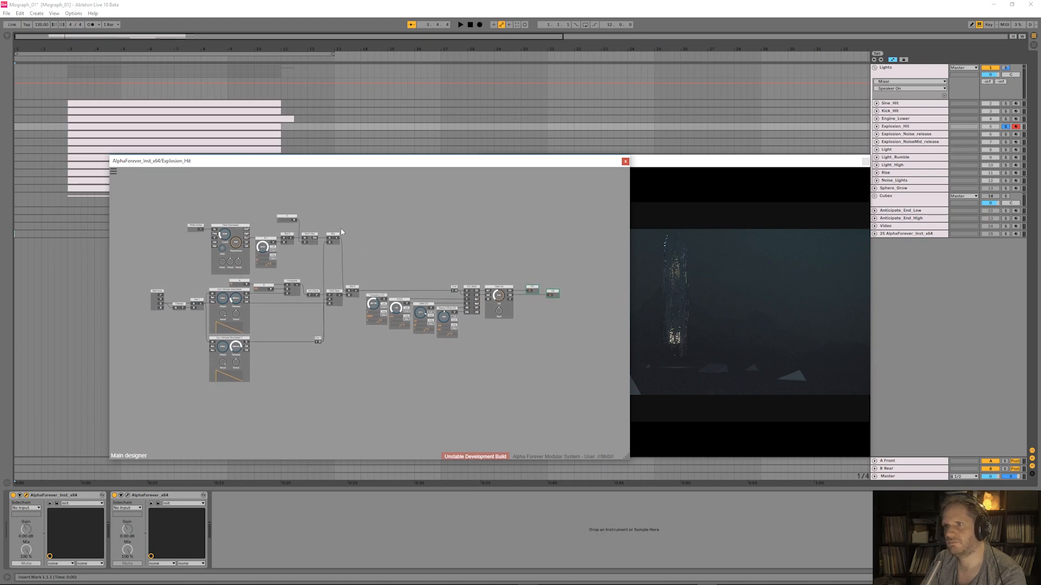
key(ctrl+a)
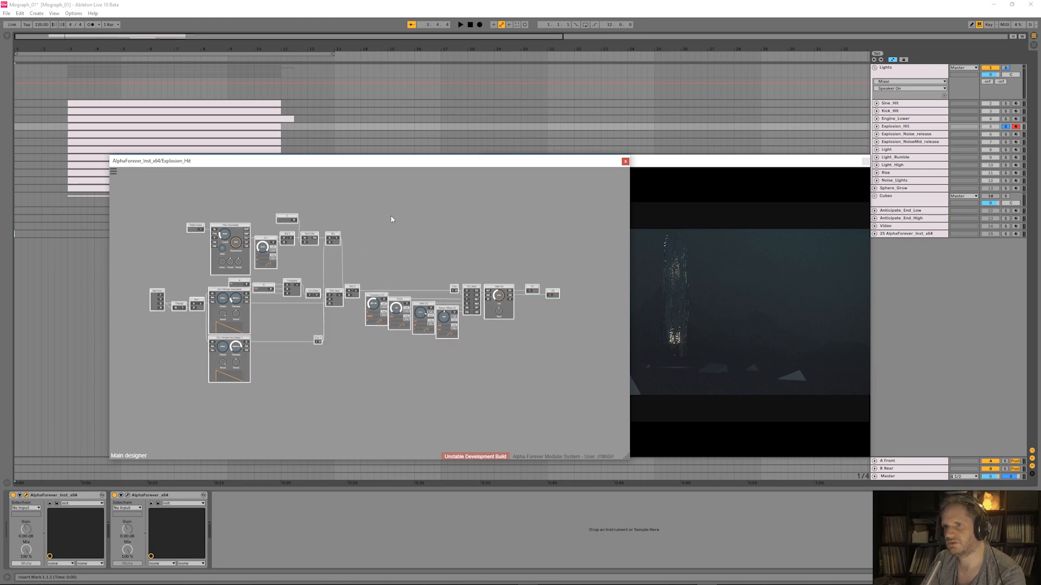
key(ctrl+c)
- Open the instrument patch of the 25 AlphaForever_Inst_x64 track, try pasting the modules onto its main designer, and delete that paste
click(914, 235)
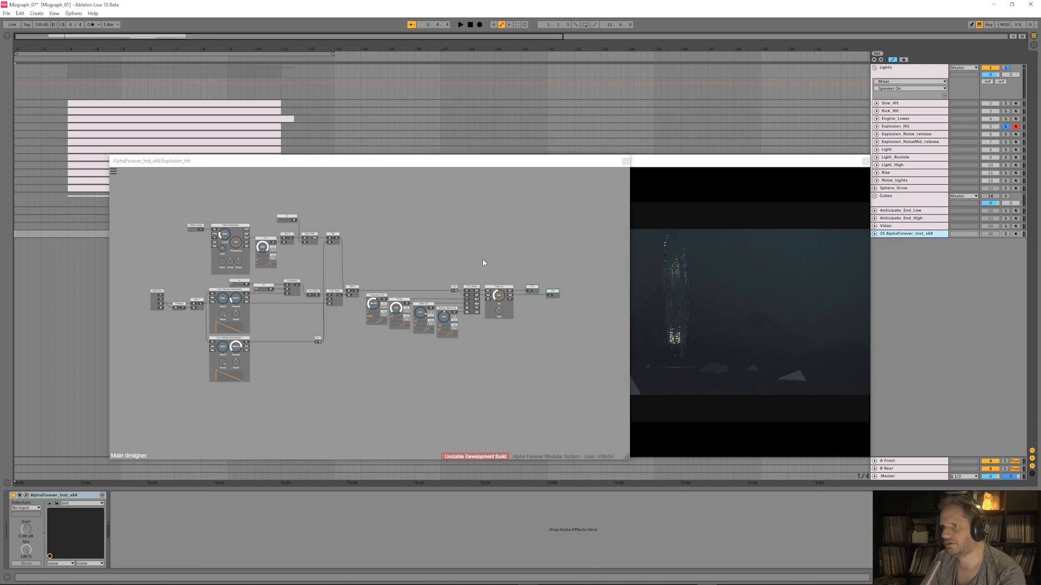
click(26, 495)
drag(408, 398, 402, 294)
key(ctrl+v)
key(Delete)
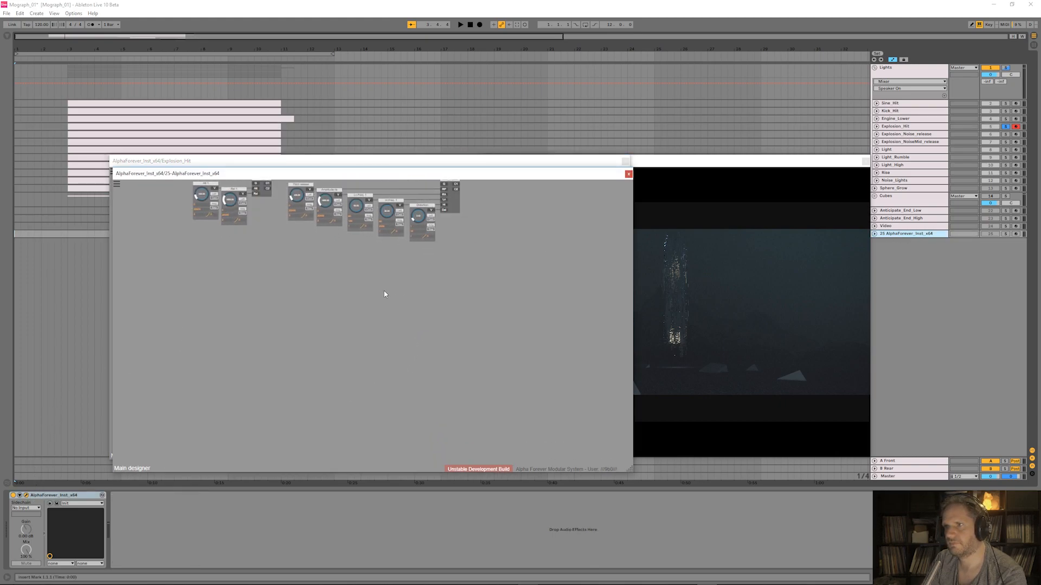
- Add a Designer module below the existing modules and paste the copied Explosion_Hit modules inside it
right_click(386, 293)
mouse_move(415, 310)
click(458, 309)
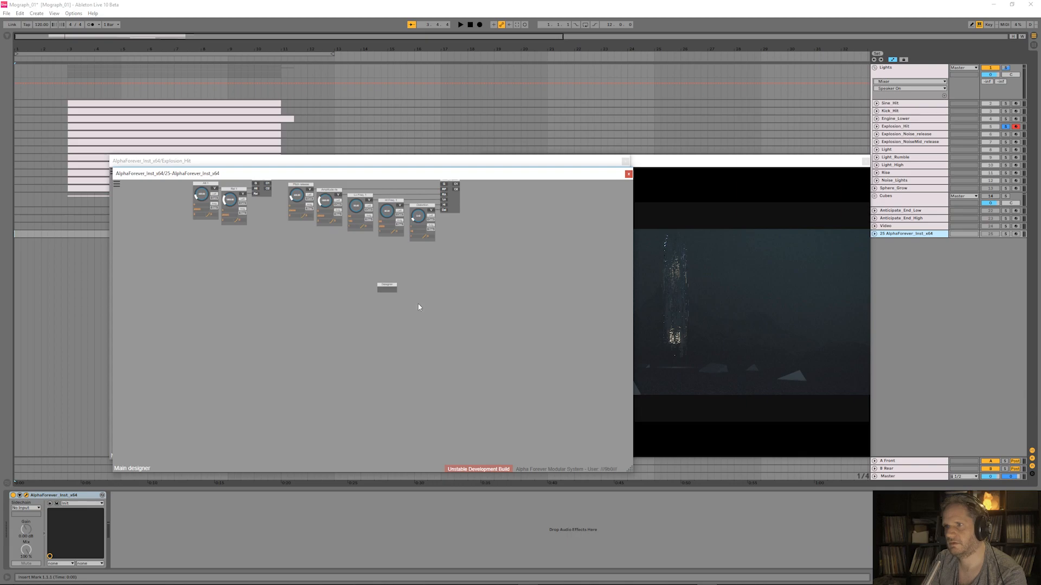
double_click(389, 295)
key(ctrl+v)
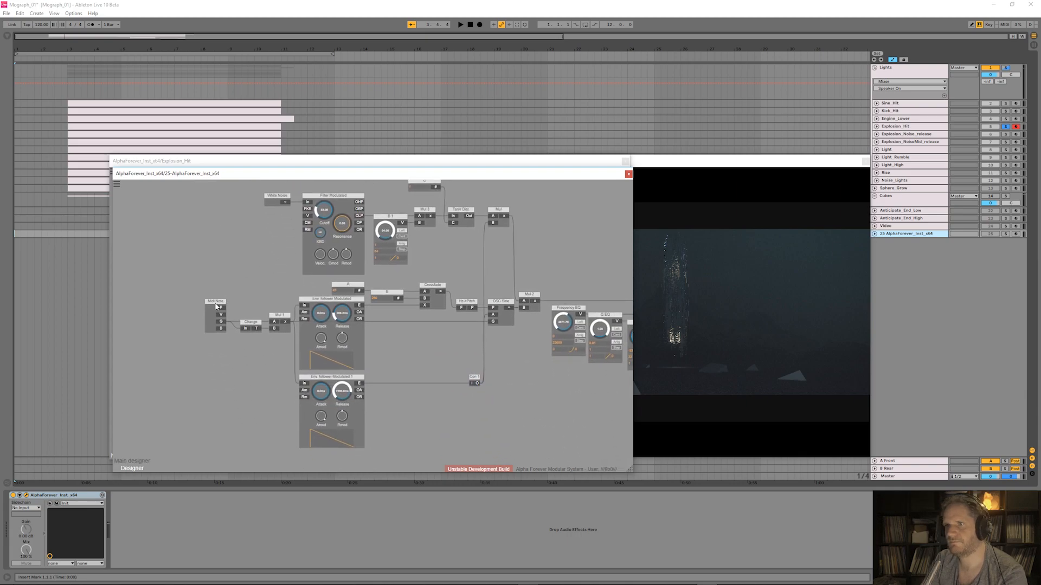
- Insert a Con module on the Midi Note's G output, delete Midi Note, and feed the Con from a new G input
drag(203, 321, 149, 321)
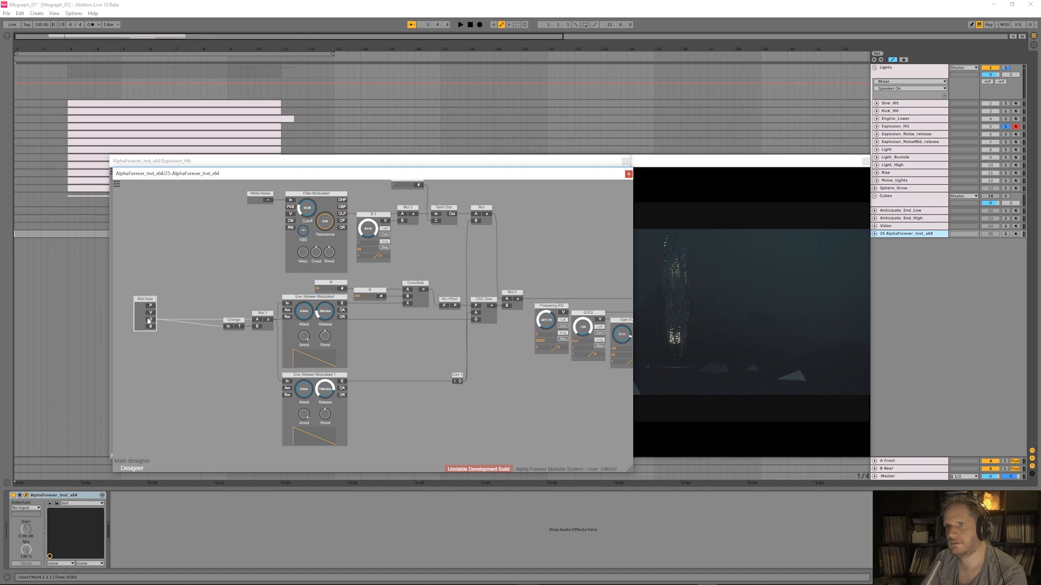
right_click(148, 321)
mouse_move(179, 345)
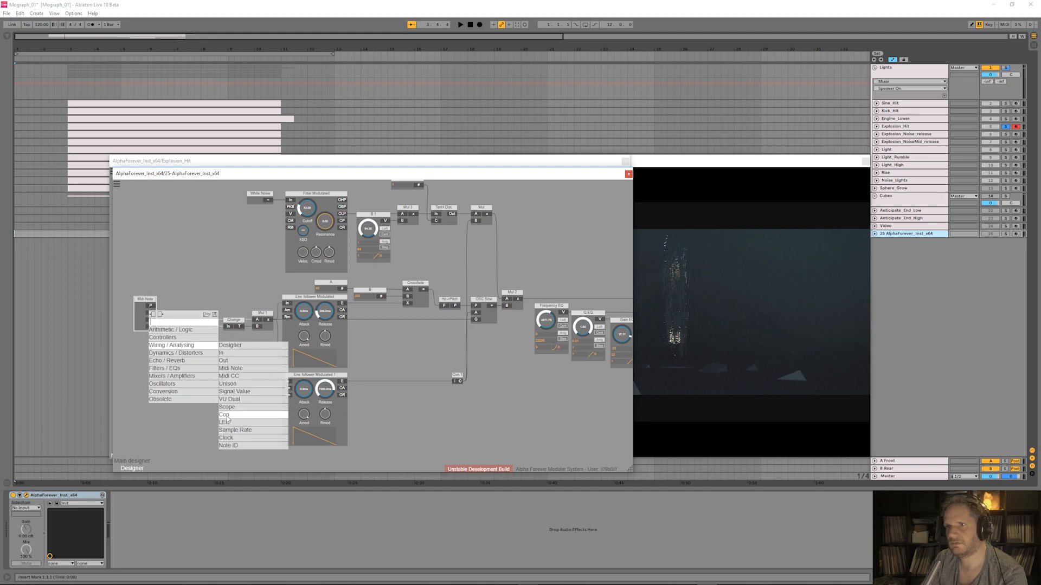
click(224, 415)
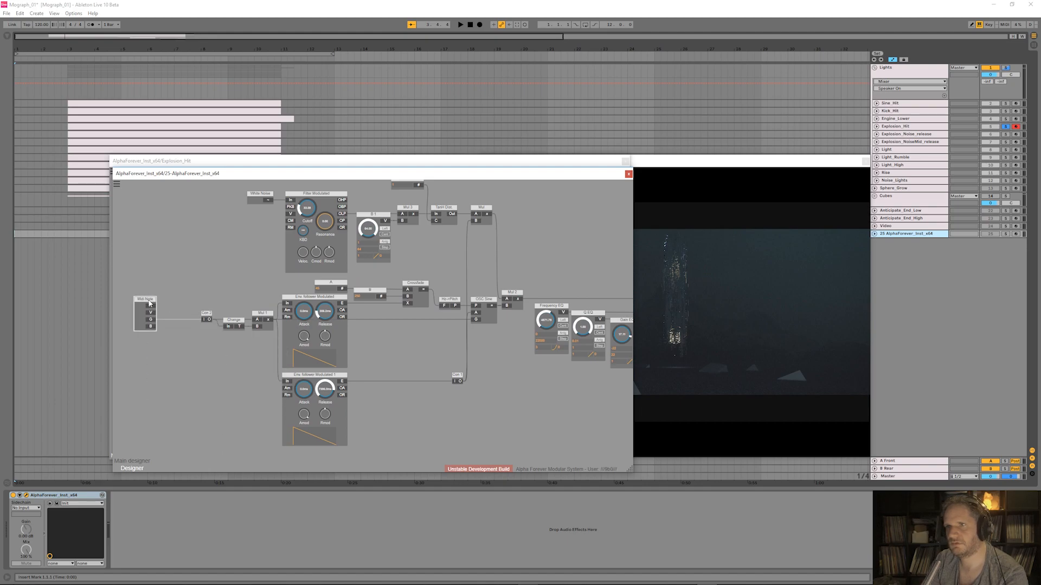
key(Delete)
double_click(203, 319)
click(173, 315)
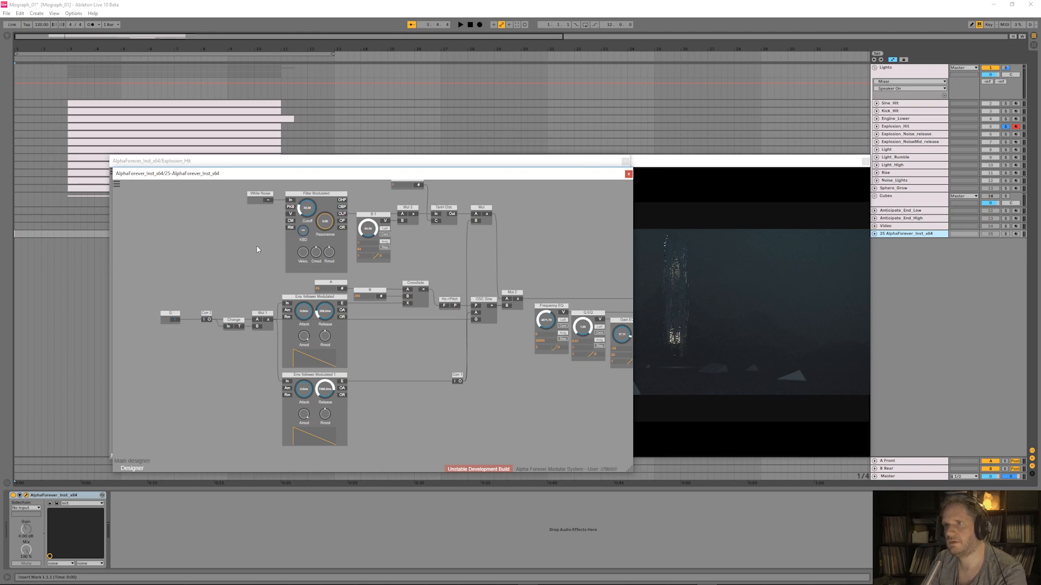
- Create a knob on the Rm input of Env. follower Modulated 1 and name it "Release"
scroll(206, 235, down, 3)
scroll(206, 235, right, 2)
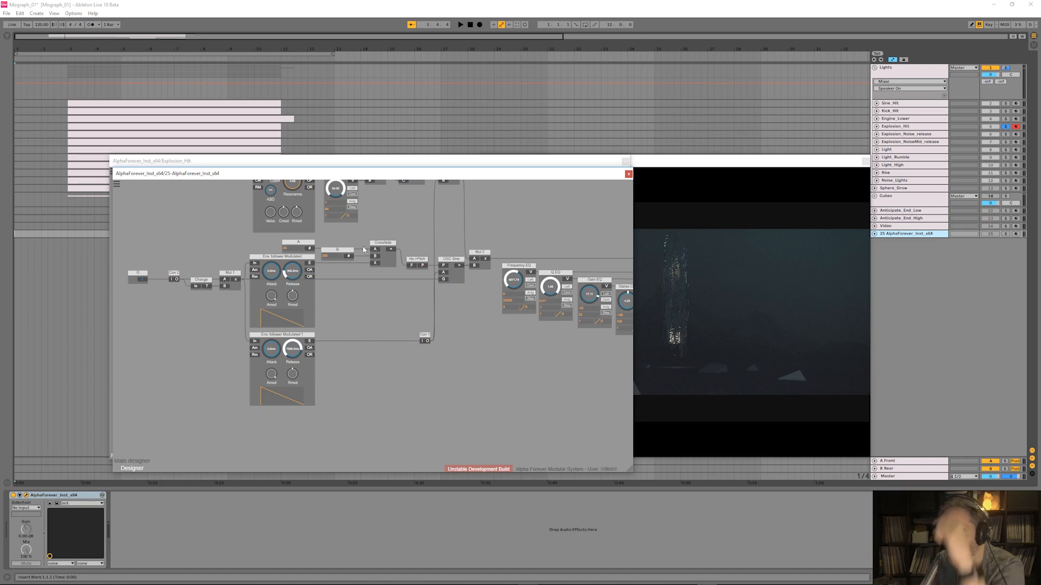
scroll(228, 313, up, 2)
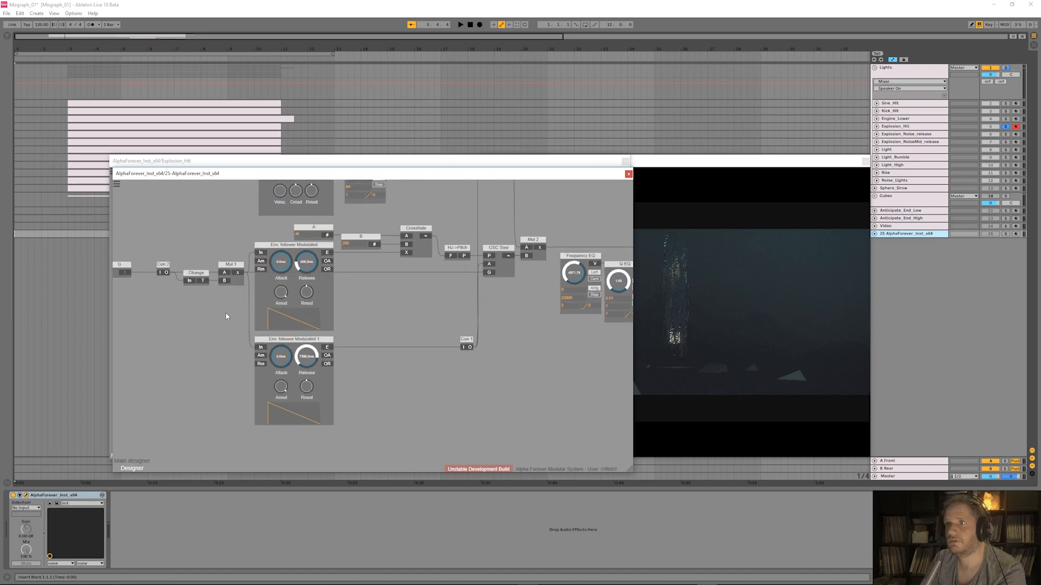
drag(229, 298, 308, 321)
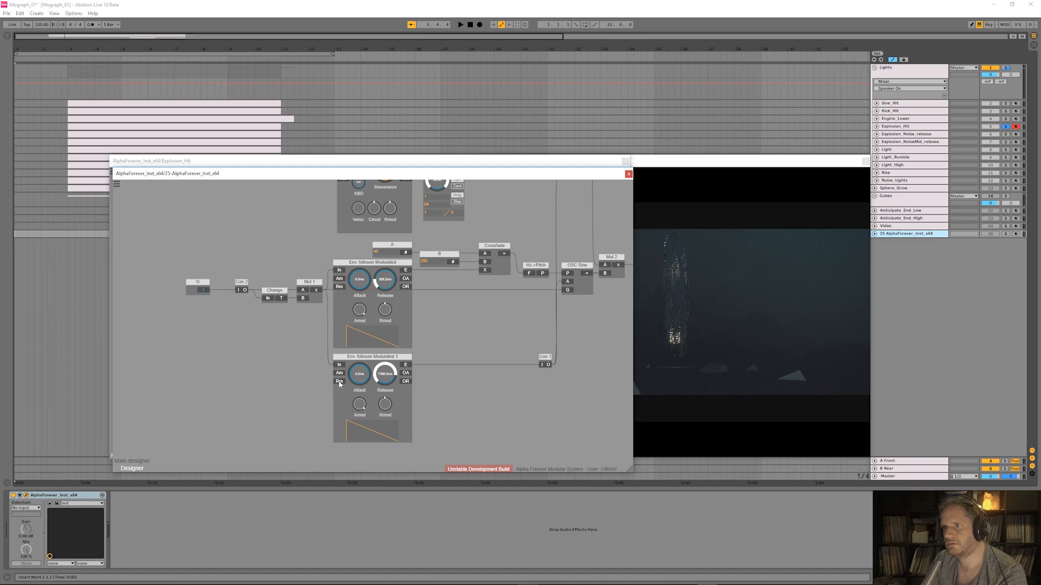
drag(340, 384, 316, 379)
double_click(309, 373)
text(Release)
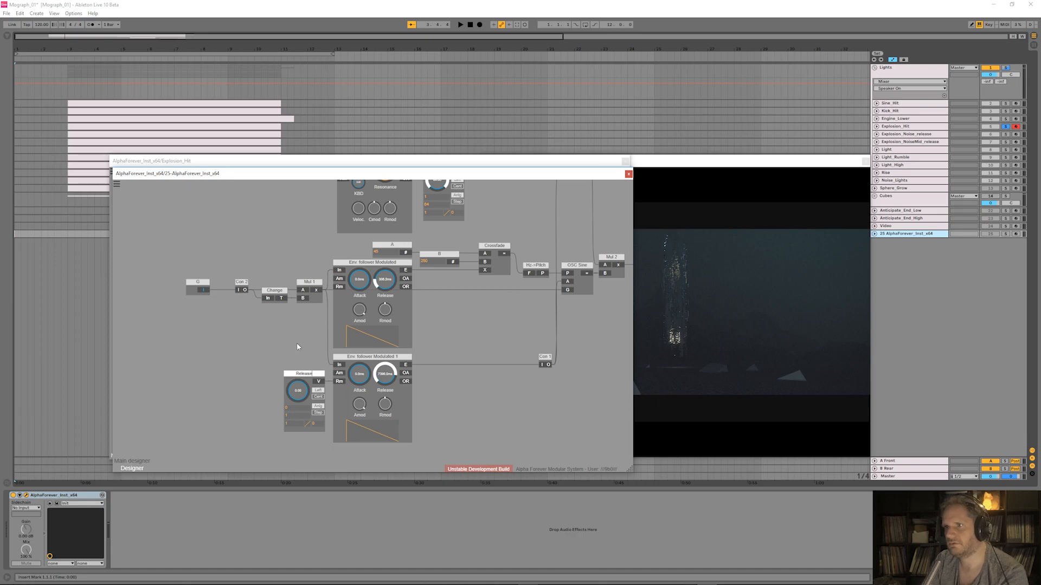
- Delete the Release knob and feed the Rm input of Env. follower Modulated 1 from a new input named "Rel"
key(Return)
click(311, 376)
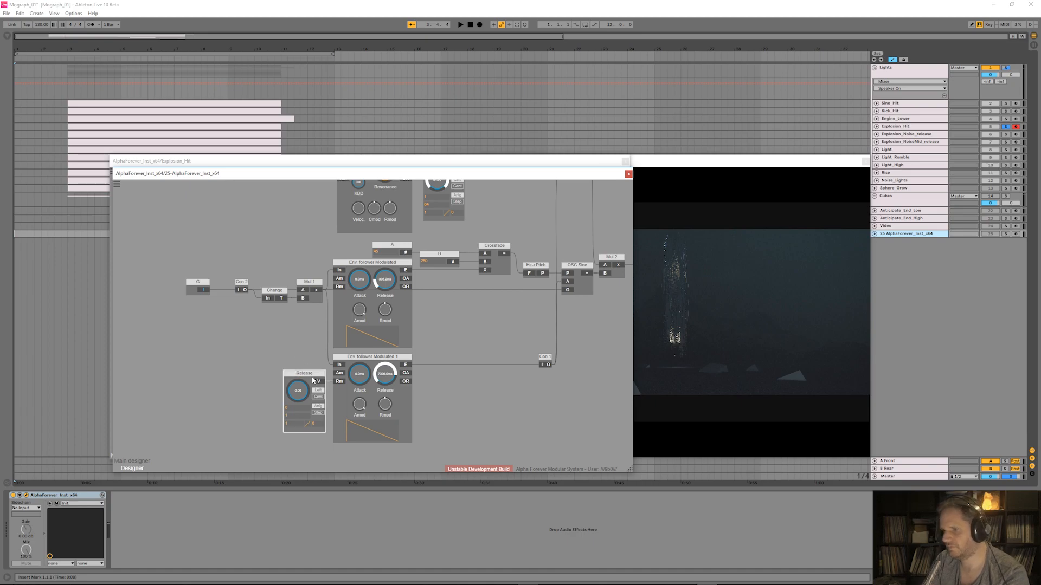
key(Delete)
drag(340, 383, 308, 380)
double_click(297, 373)
text(Rel)
key(Return)
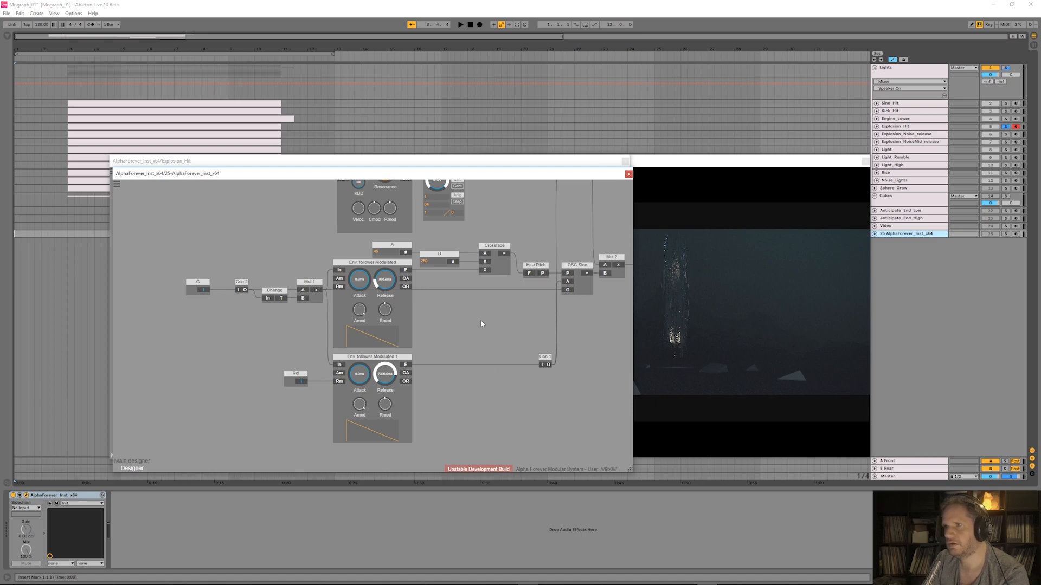
- Delete the B constant and feed the Crossfade's B from a new input named "Hi"
click(449, 260)
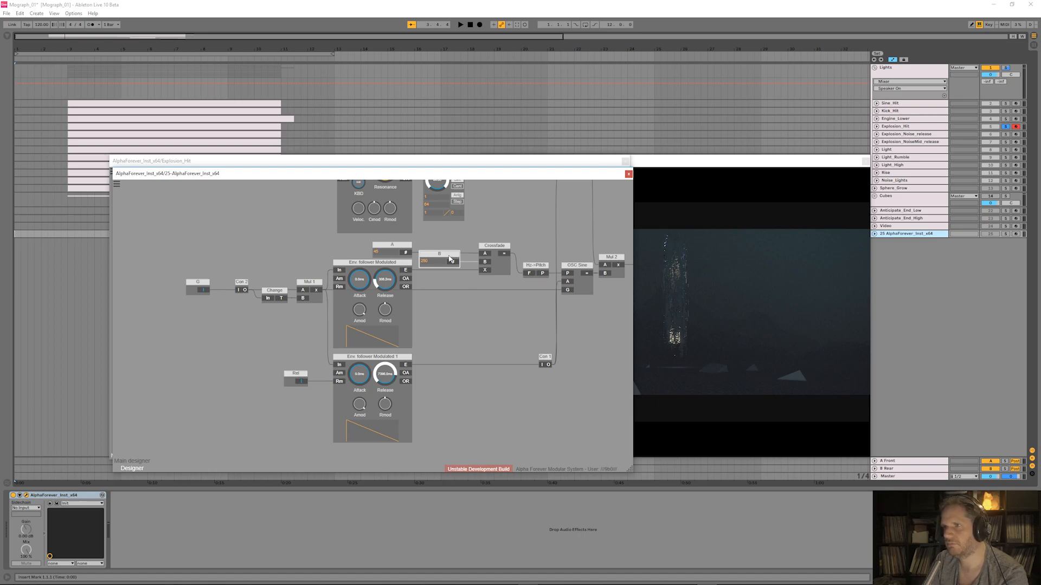
key(Delete)
double_click(487, 264)
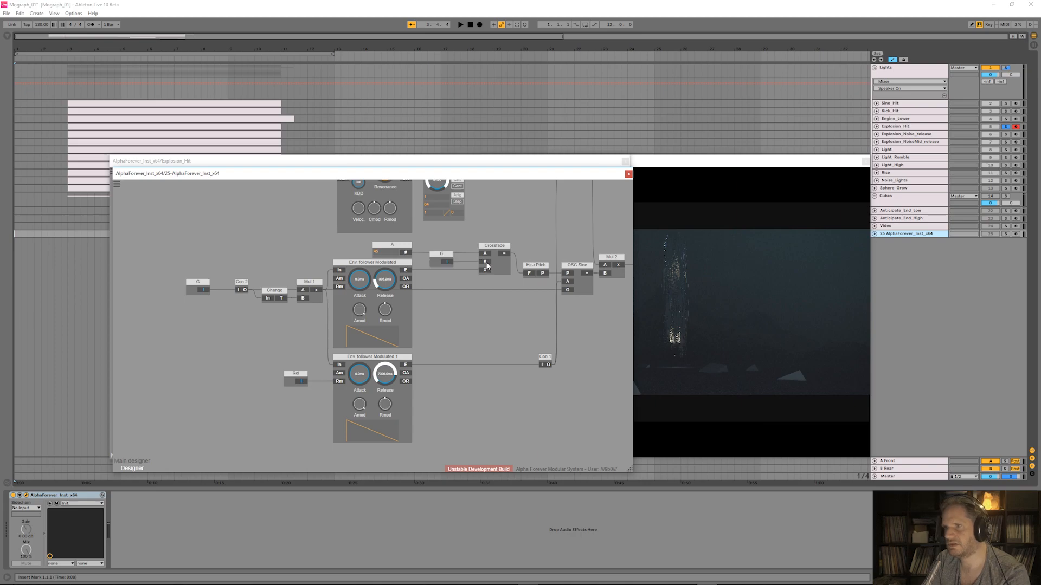
double_click(444, 255)
key(Return)
- Return to the main designer, move the new Designer module closer beneath the existing modules, and name it "Exp Impact"
drag(503, 319, 384, 433)
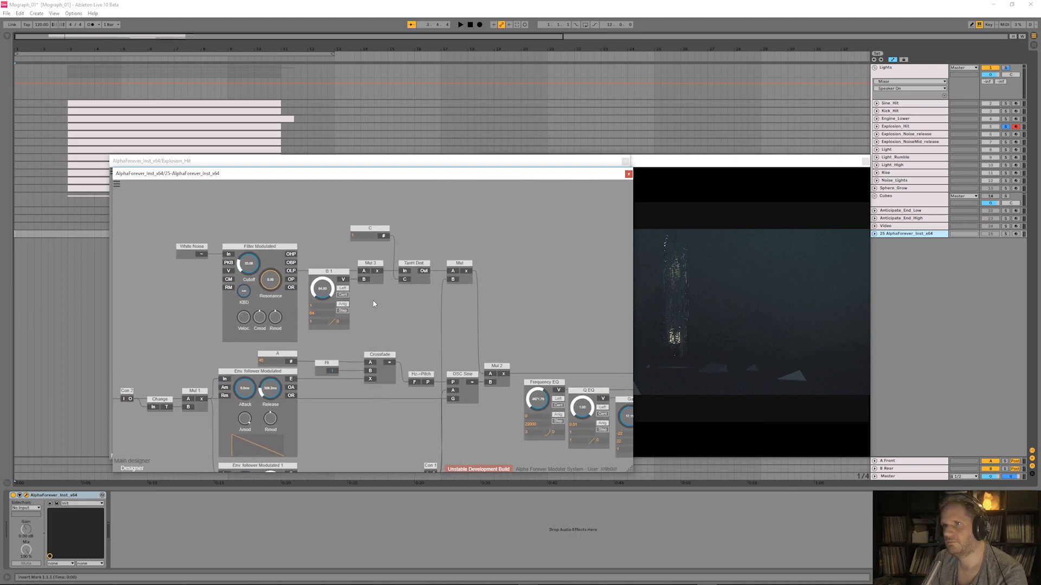
scroll(373, 304, down, 5)
scroll(498, 269, down, 4)
drag(477, 266, 472, 266)
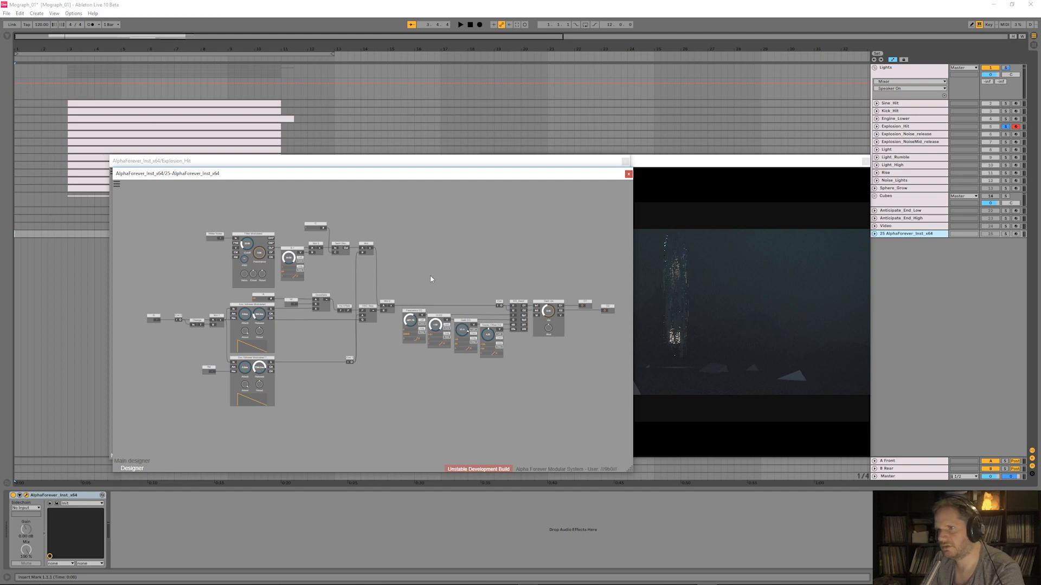
key(Escape)
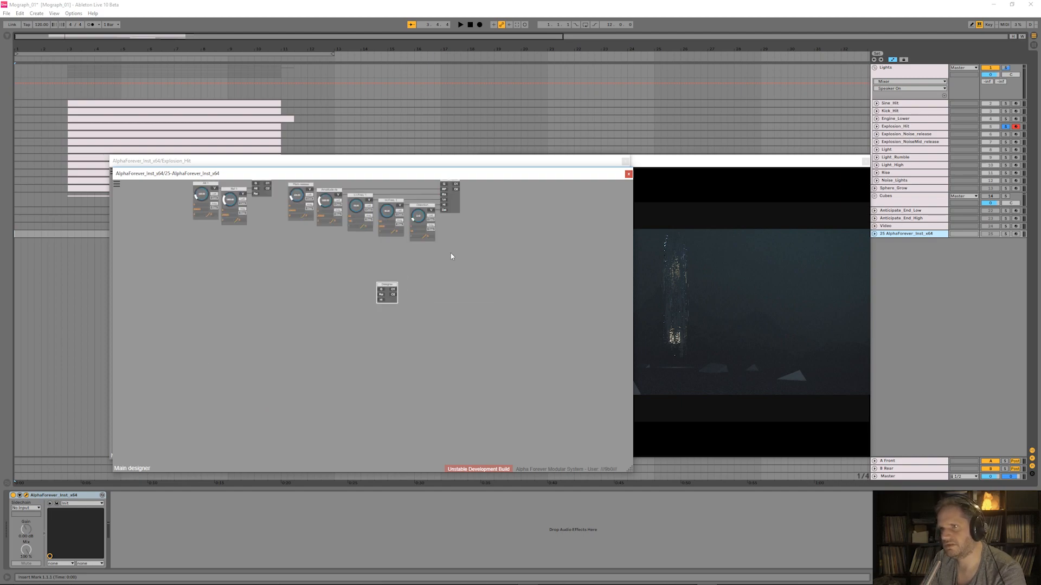
drag(392, 286, 458, 264)
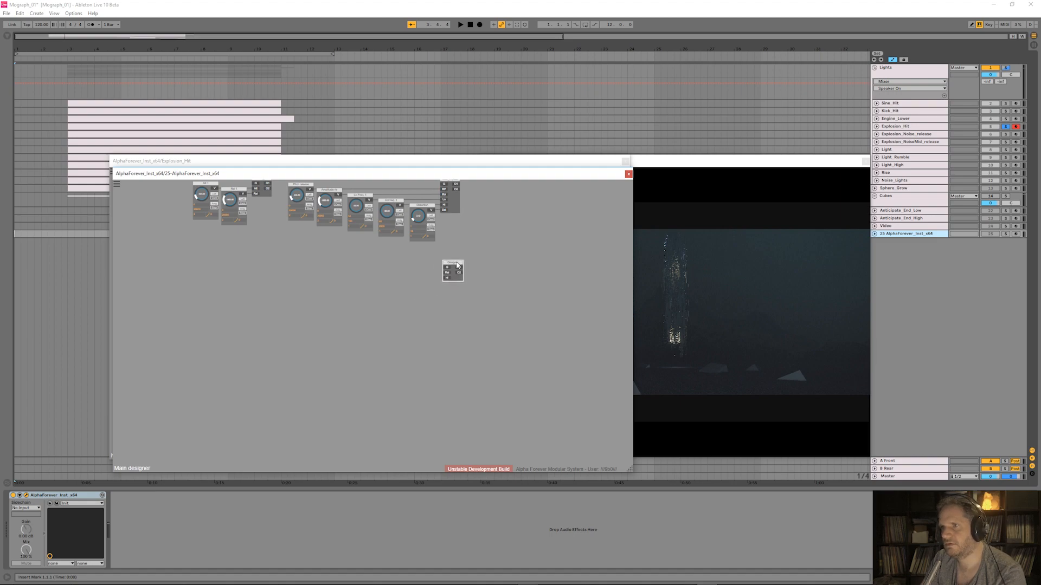
double_click(457, 262)
text(Expl)
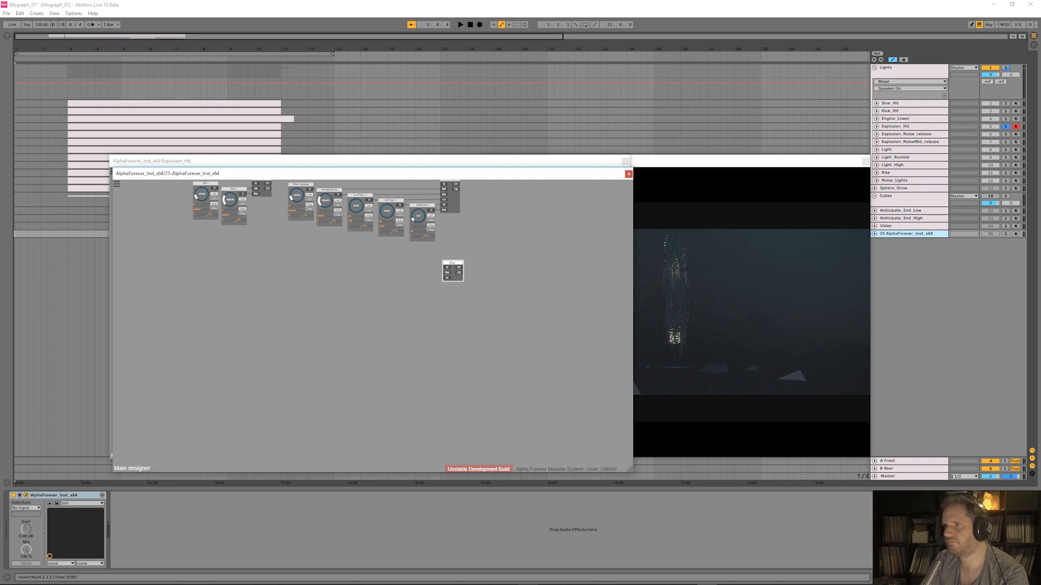
text( Impact)
key(Return)
- Duplicate the Amplitude rls and Lo Freq. 1 knobs, place the copies beside Exp Impact, and wire them to its Rel and Hi inputs
scroll(454, 245, up, 1)
drag(433, 232, 432, 270)
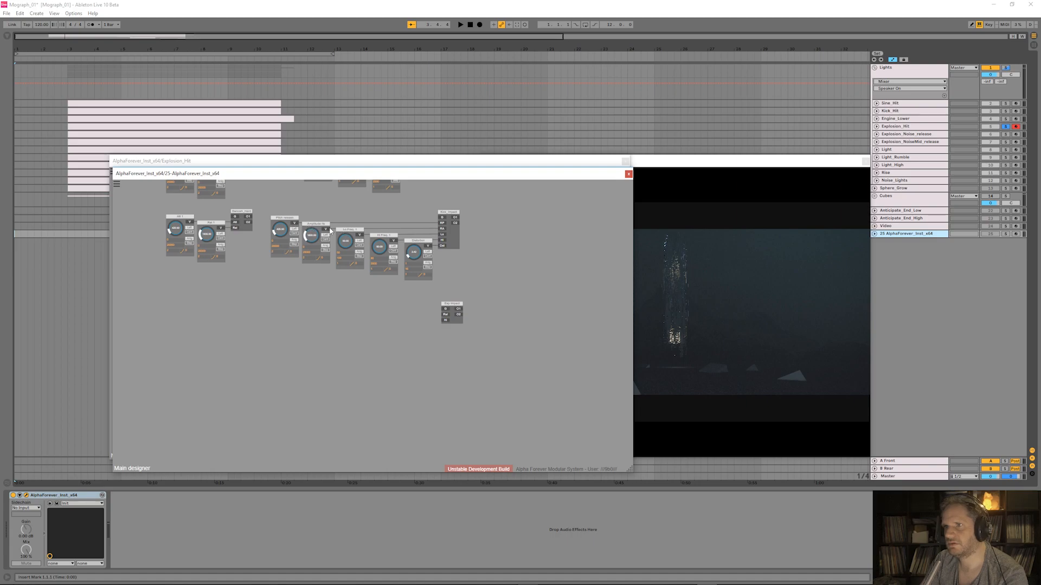
click(347, 231)
shift+click(320, 224)
key(ctrl+d)
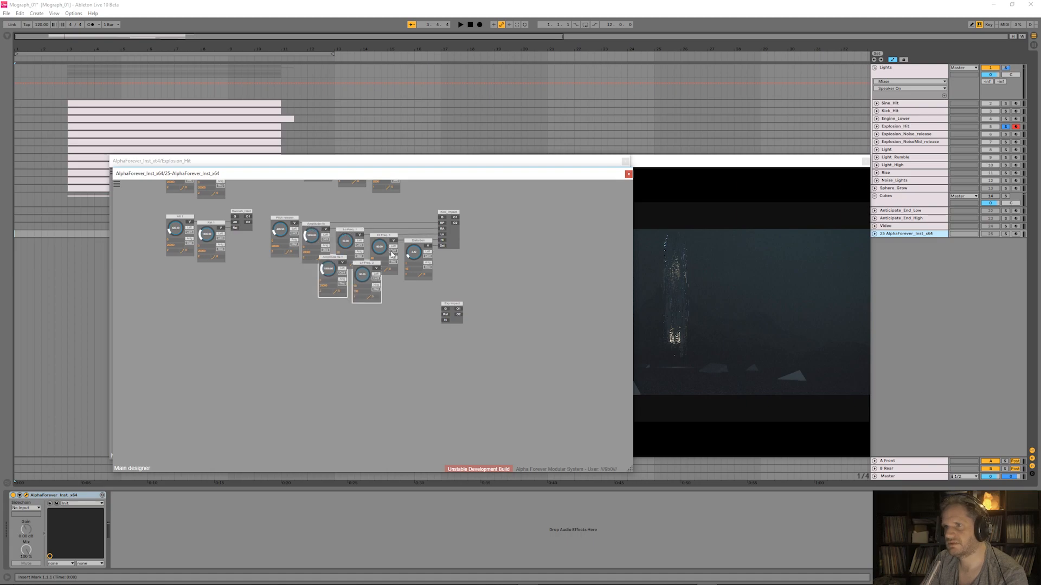
drag(435, 316, 445, 321)
key(Down)
drag(367, 320, 426, 299)
drag(397, 232, 439, 329)
scroll(462, 363, up, 2)
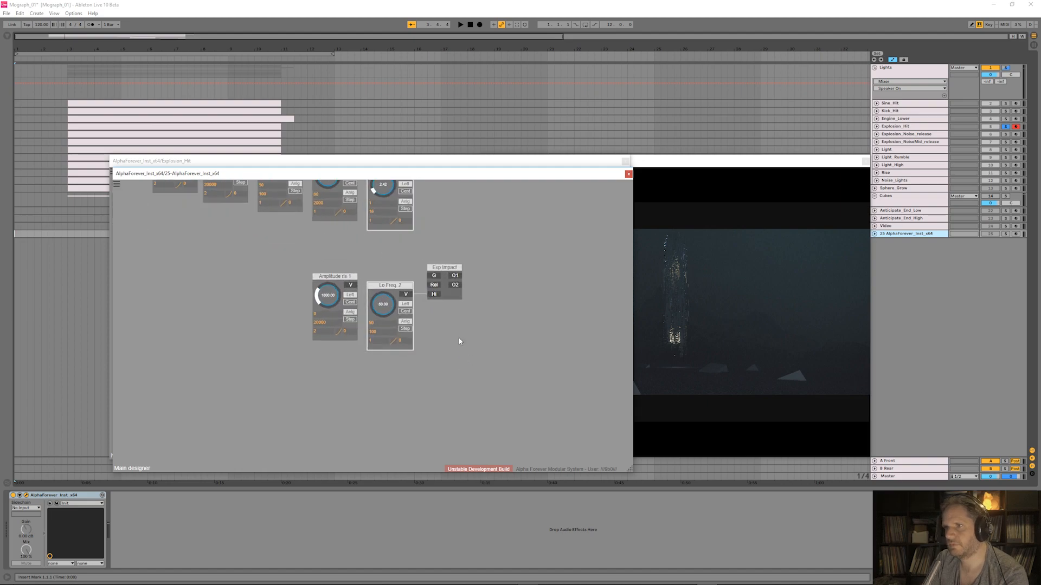
click(356, 277)
scroll(332, 195, up, 3)
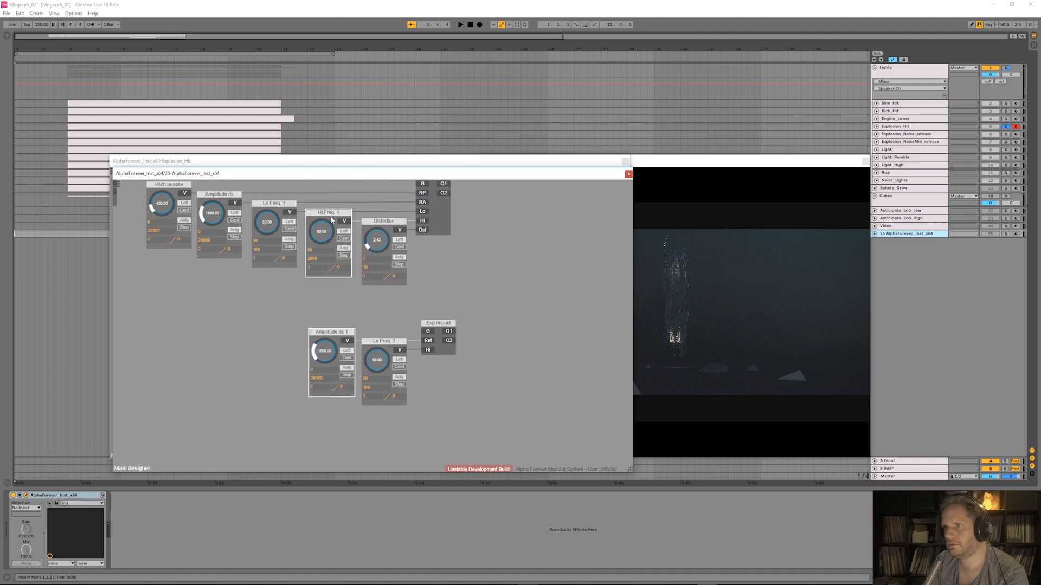
- Change "Lo" to "Hi" in the name of the duplicated frequency knob beside Exp Impact
click(337, 322)
double_click(334, 332)
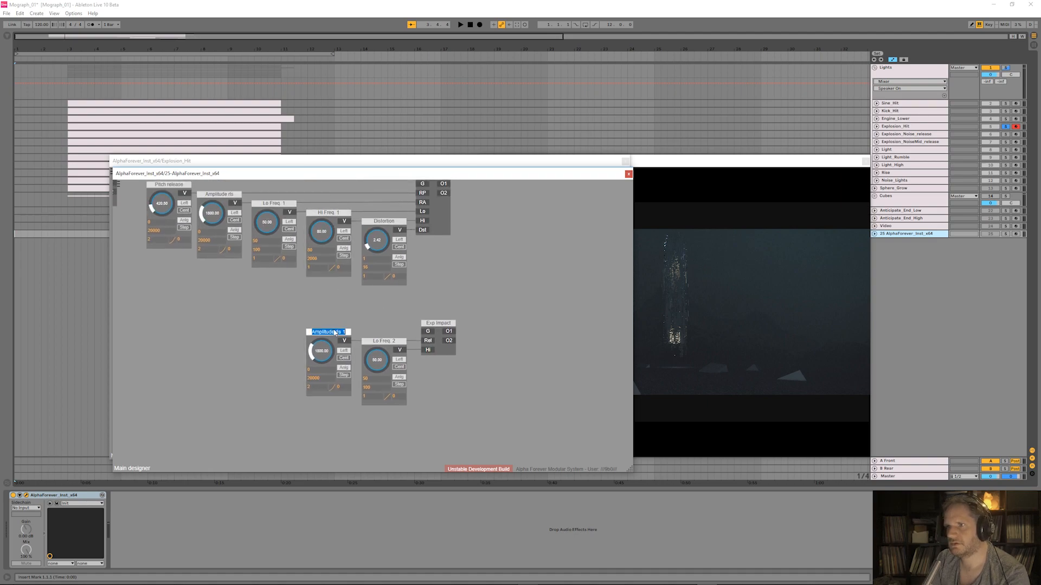
click(379, 318)
double_click(387, 346)
click(393, 341)
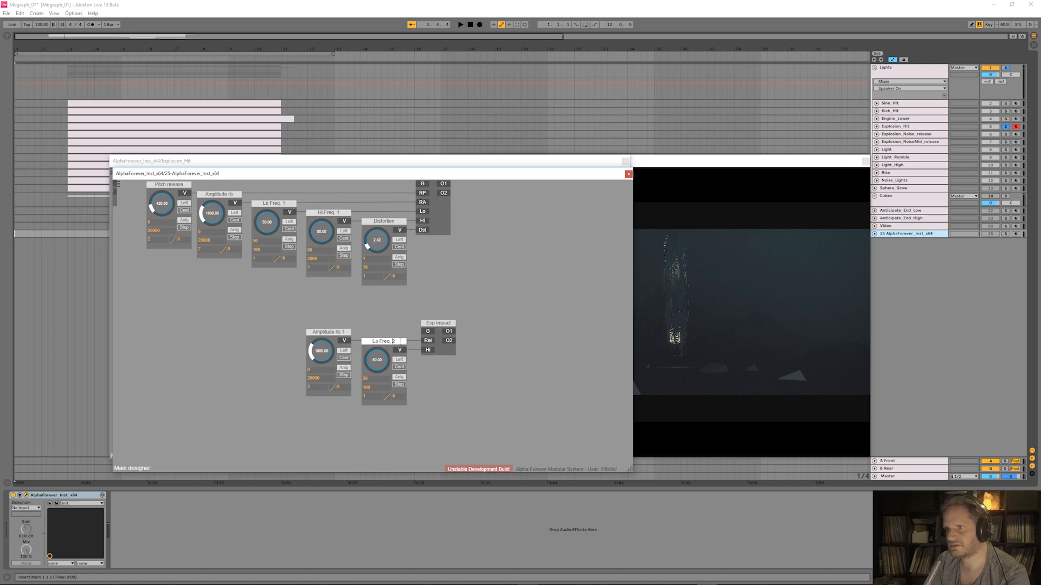
key(Delete)
key(Delete)
text(hi)
key(BackSpace)
key(BackSpace)
text(Hi)
click(377, 318)
scroll(377, 320, down, 5)
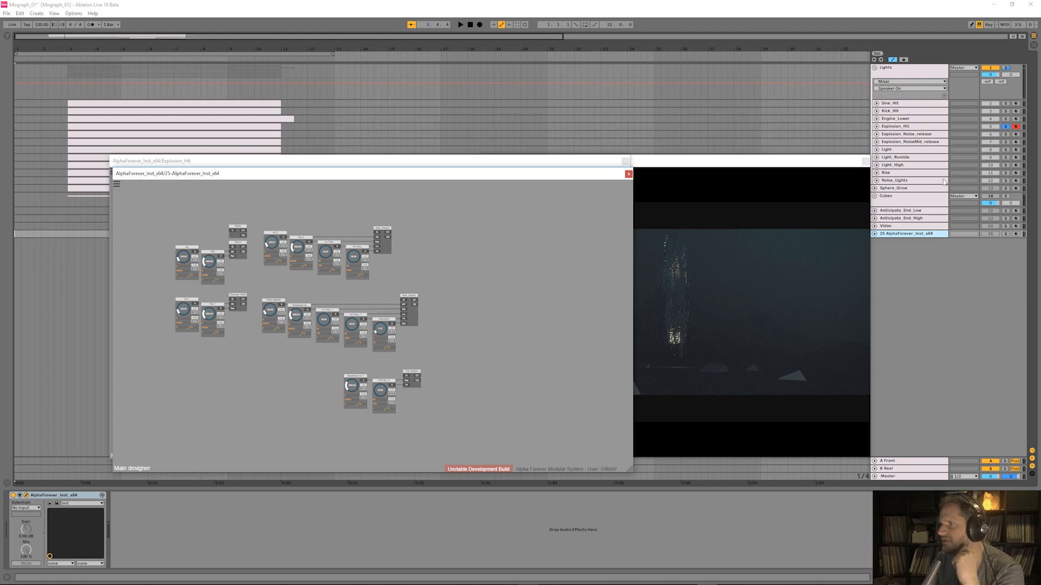
- Solo and arm the Explosion_Noise_release track instead of Explosion_Hit, and audition it from around bar 3
click(1005, 127)
click(1016, 127)
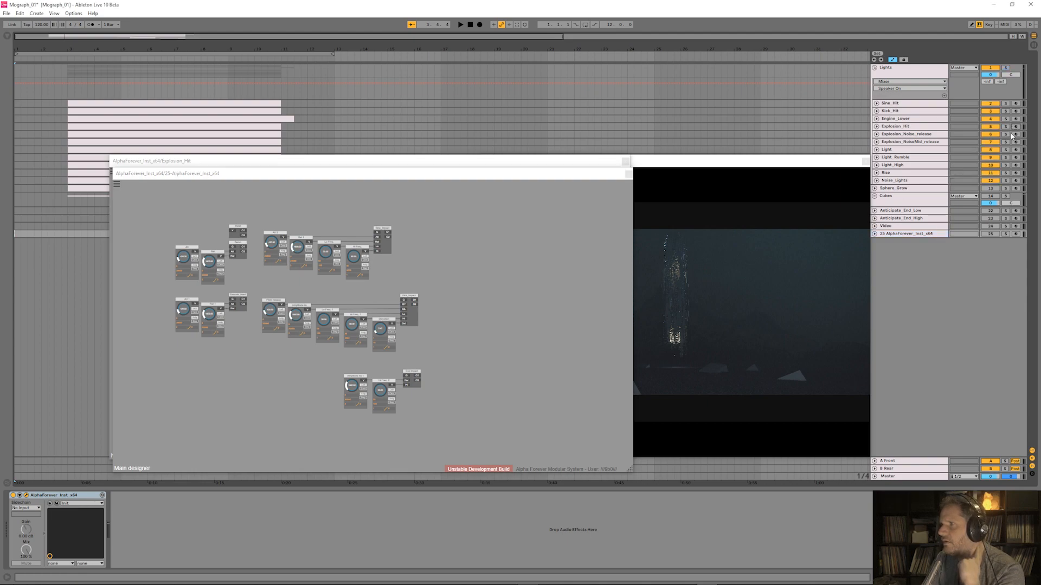
click(1005, 134)
click(1015, 134)
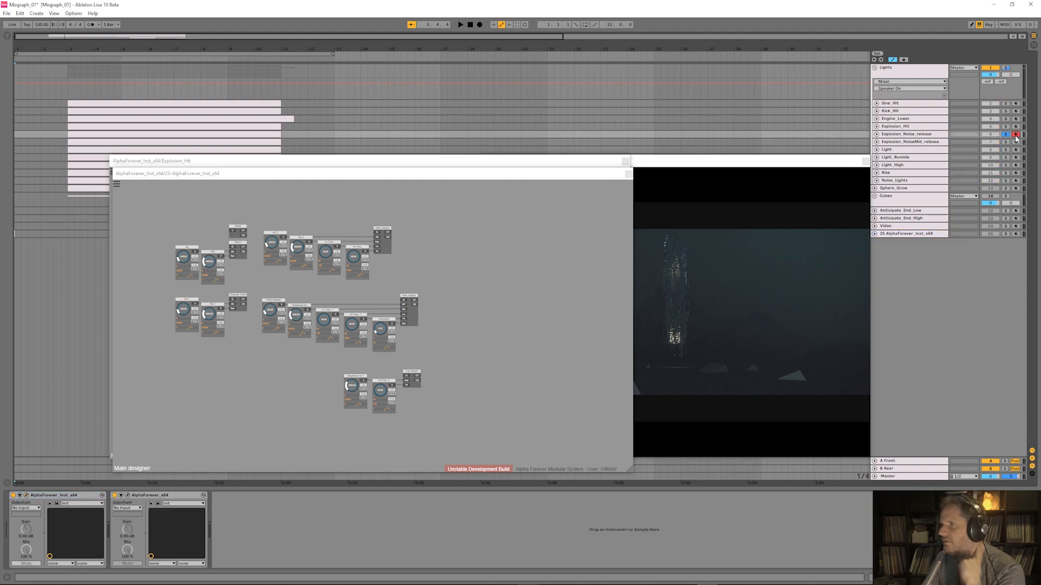
click(66, 58)
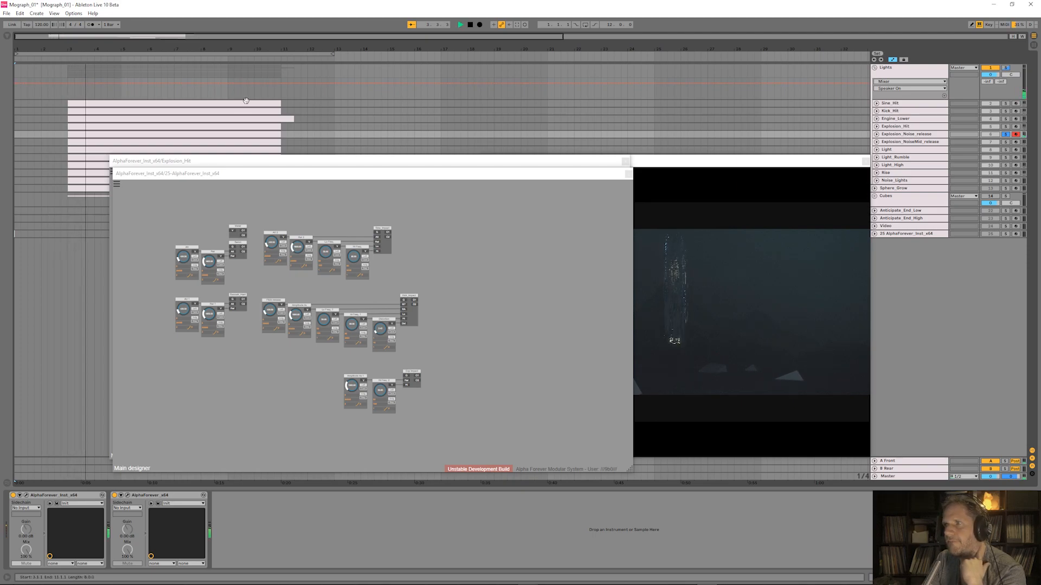
click(470, 25)
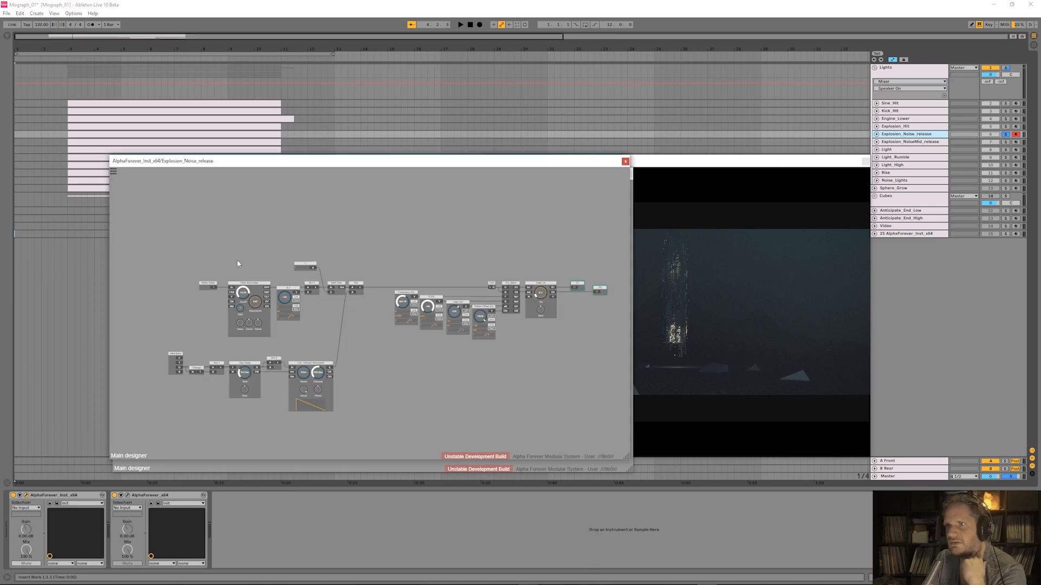
- Examine the module chain of the Explosion_Noise_release instrument patch and close its window
scroll(237, 259, up, 3)
drag(299, 247, 294, 161)
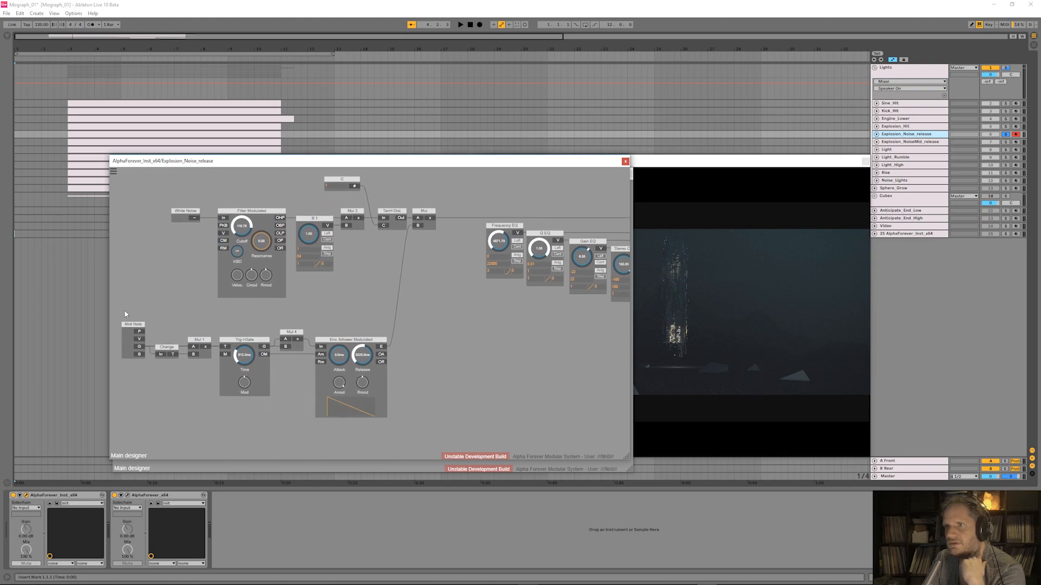
drag(514, 309, 281, 313)
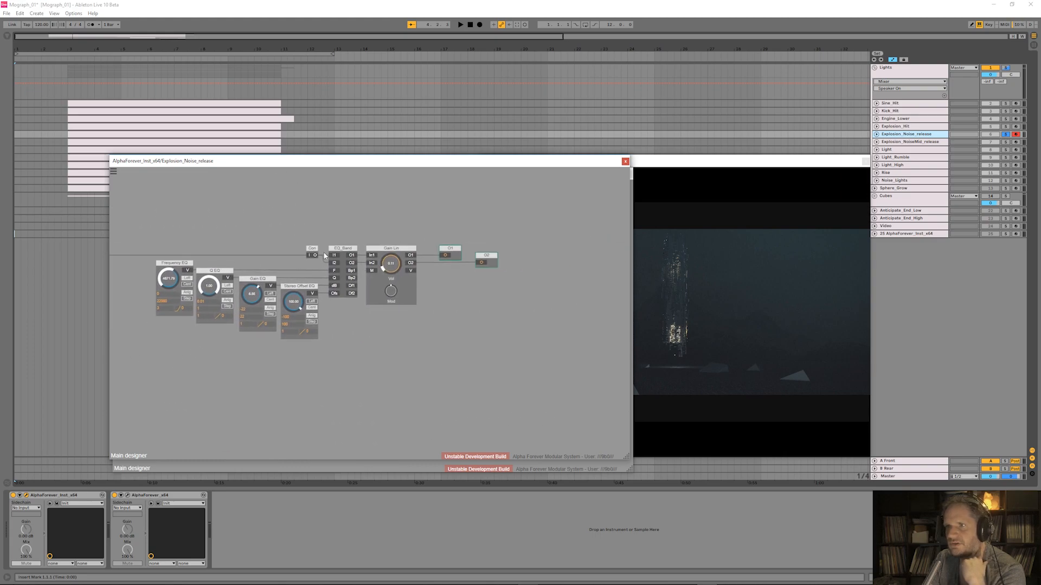
scroll(233, 229, down, 2)
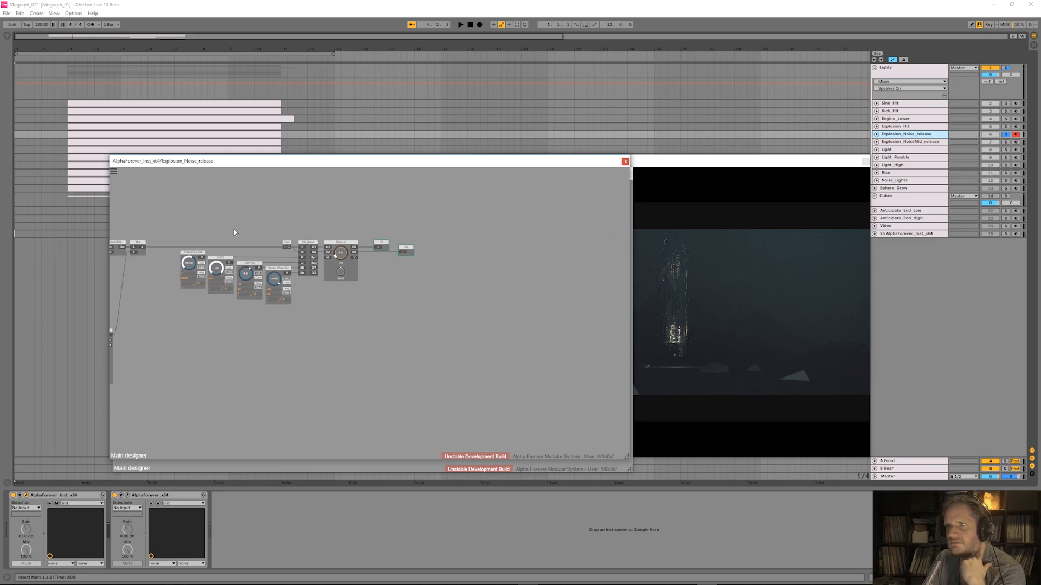
drag(237, 223, 394, 220)
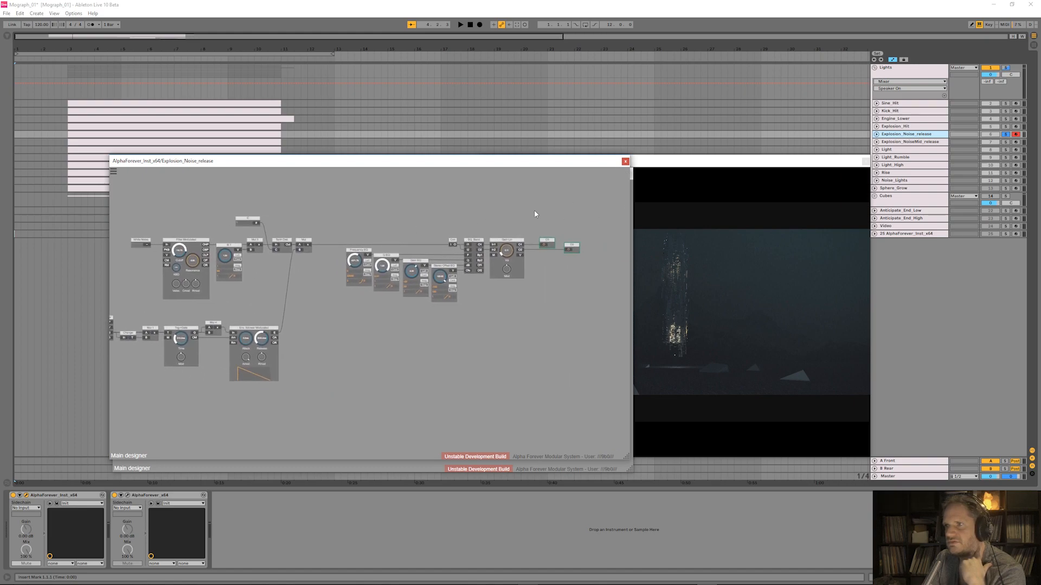
click(625, 161)
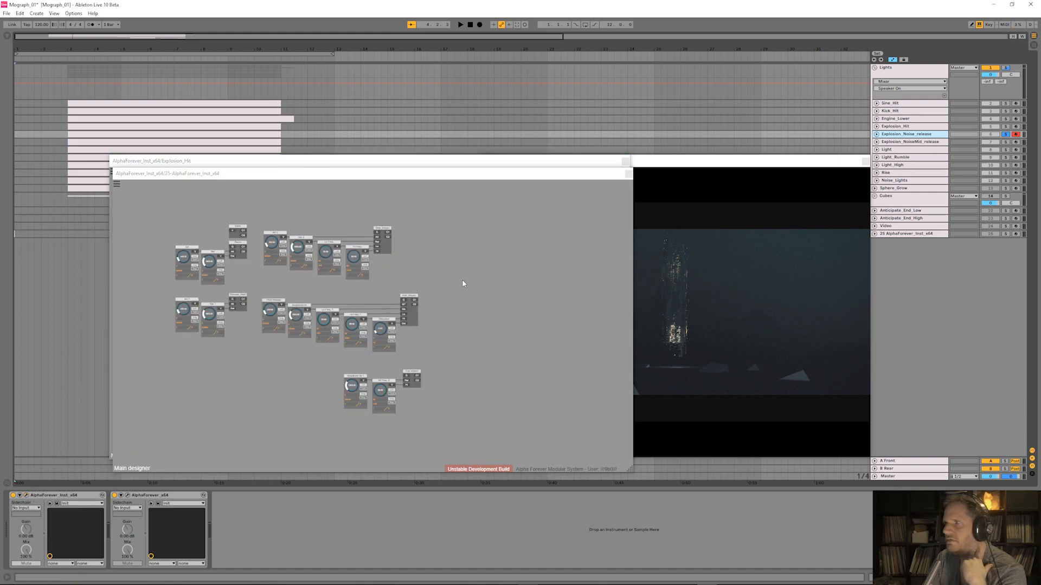
- Audition the Explosion_NoiseMid_release track, soloed and armed, from around bar 3
click(928, 142)
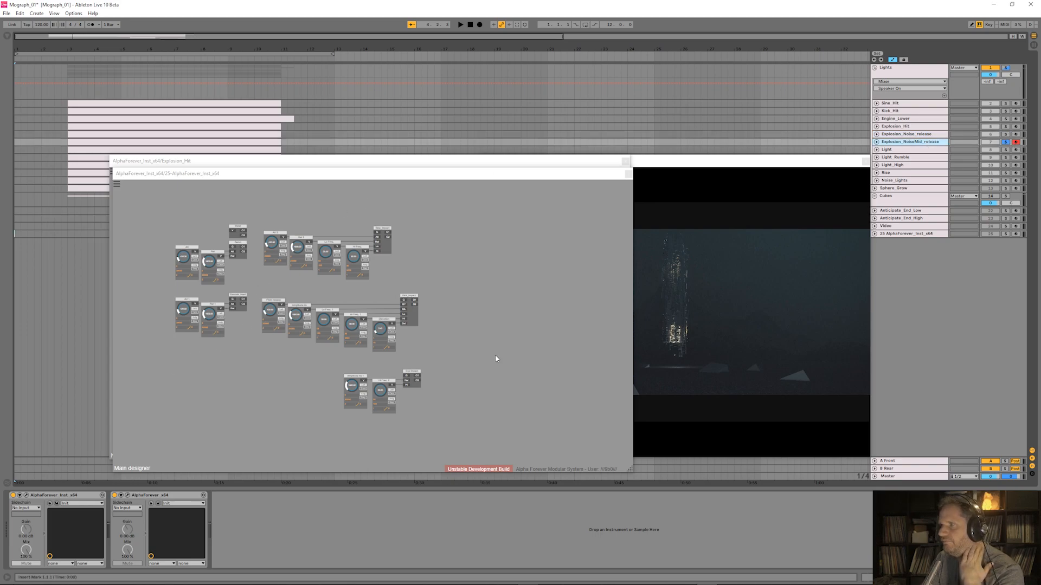
click(64, 59)
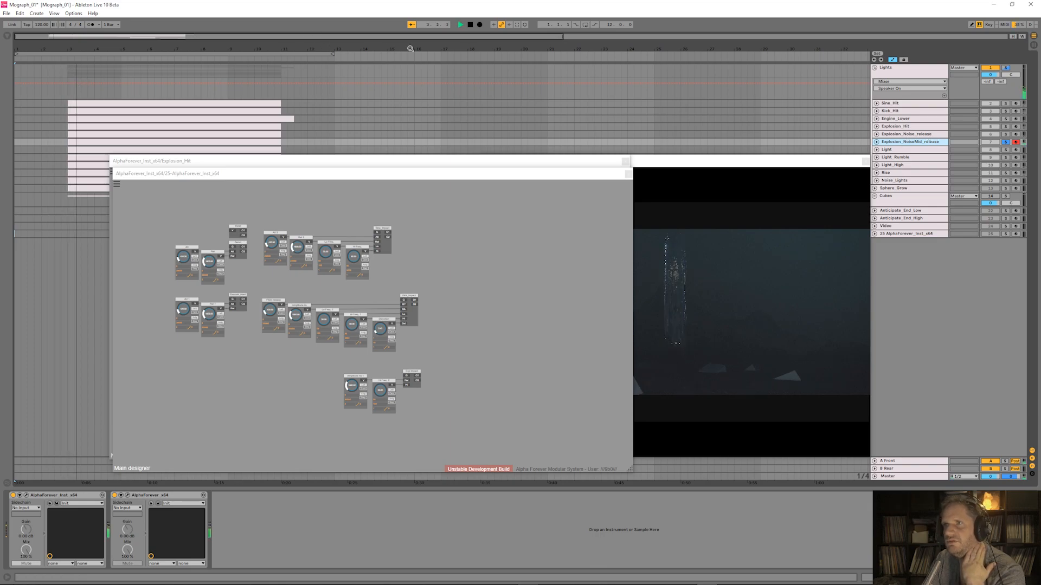
click(470, 26)
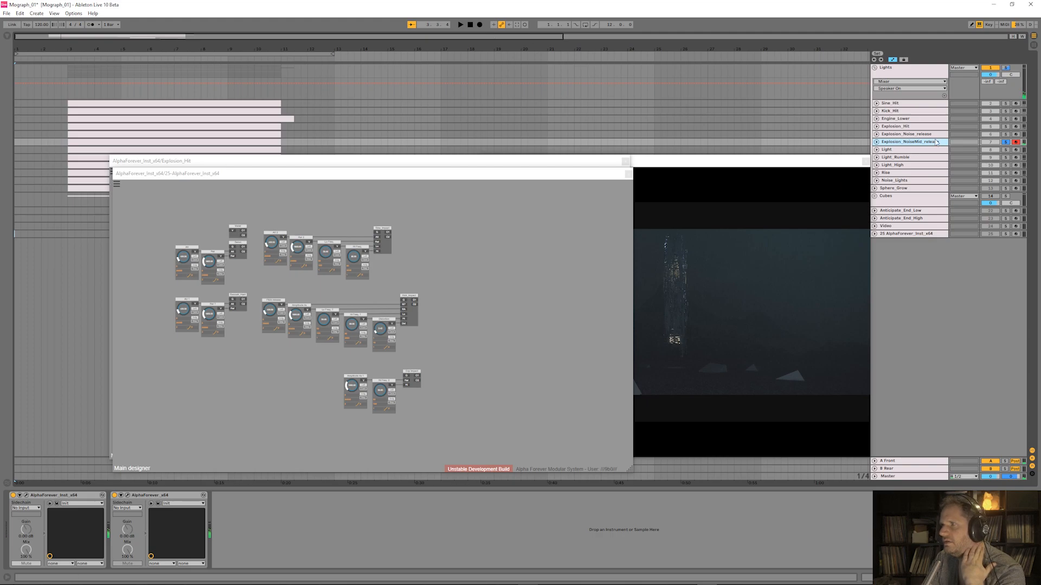
- Select the Light track, then solo and arm it
click(908, 150)
click(1006, 150)
click(1015, 150)
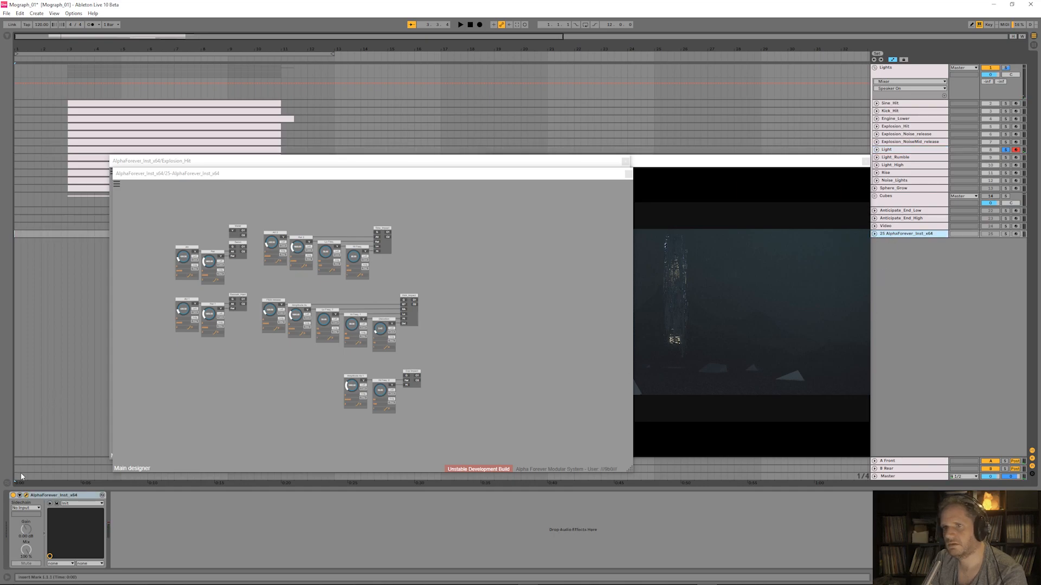
- Close the open instrument patch windows of the 25 AlphaForever_Inst_x64 and Explosion_Hit tracks
click(26, 495)
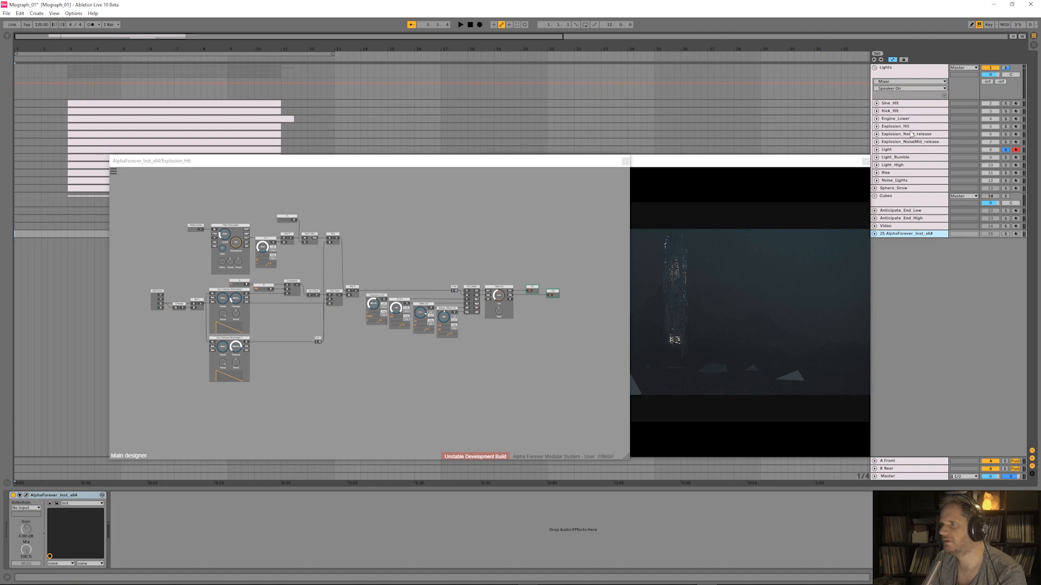
click(895, 127)
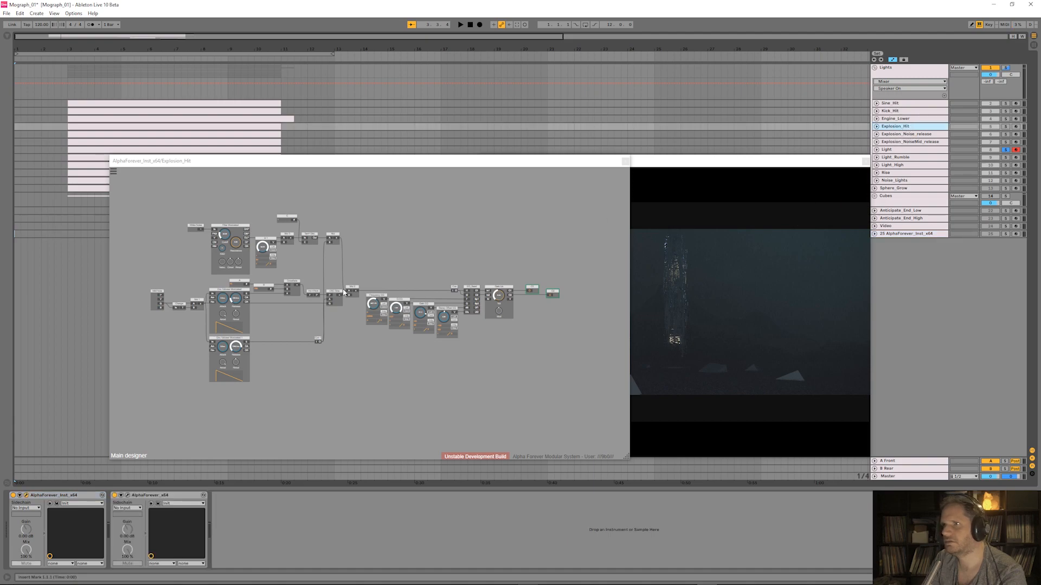
click(26, 495)
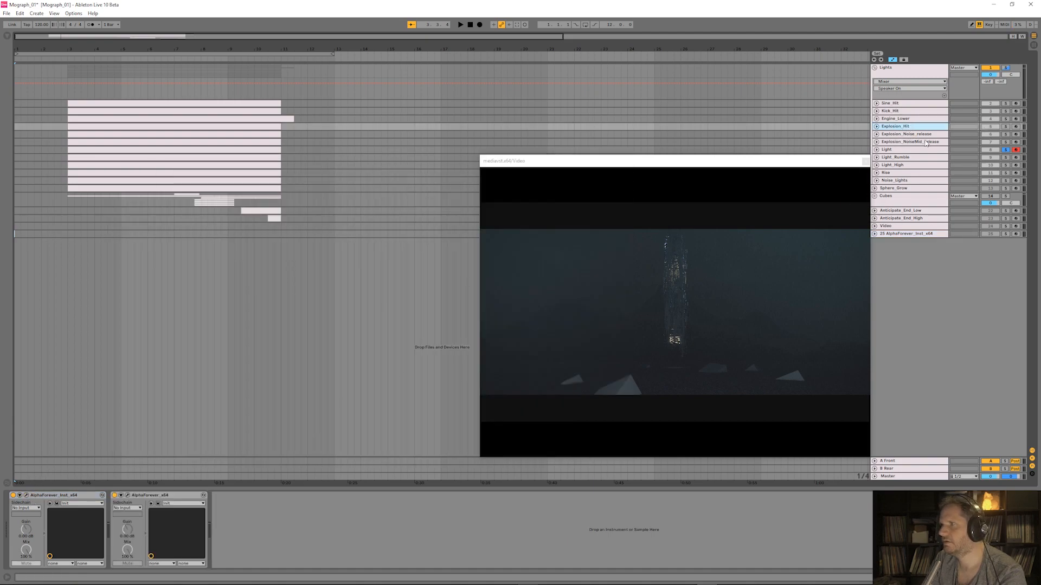
- Play the Light track from around bar 3 and solo the whole Lights group during playback
click(904, 150)
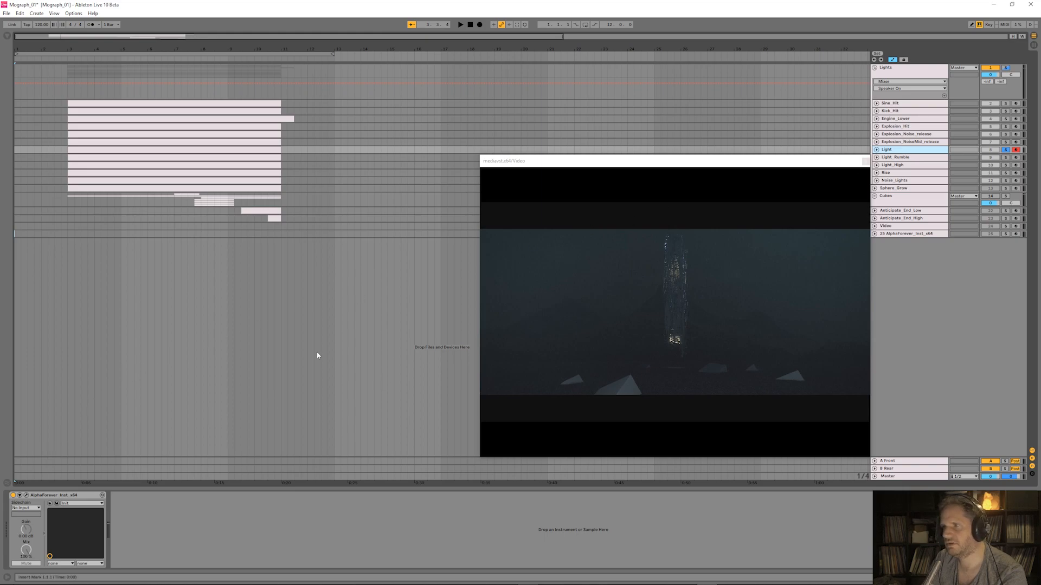
click(64, 60)
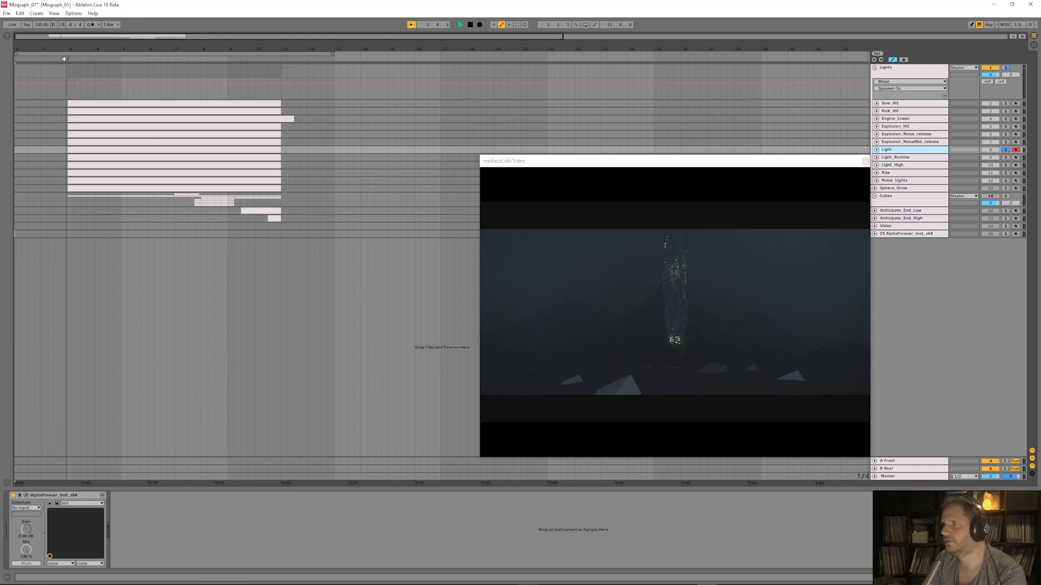
click(1005, 68)
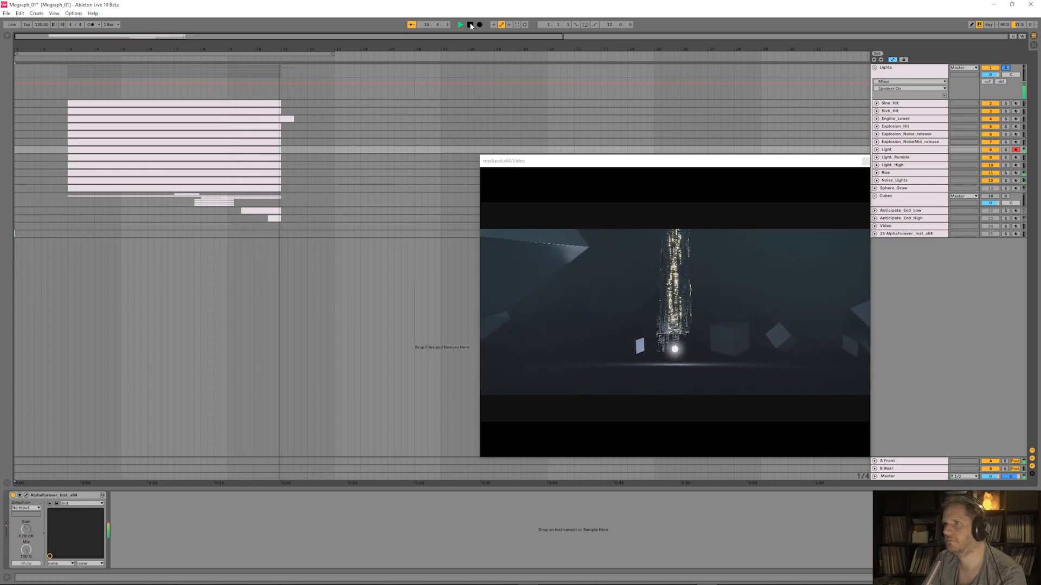
- Stop playback, solo only the Light track within the Lights group, and place the insert marker in bar 9
click(471, 24)
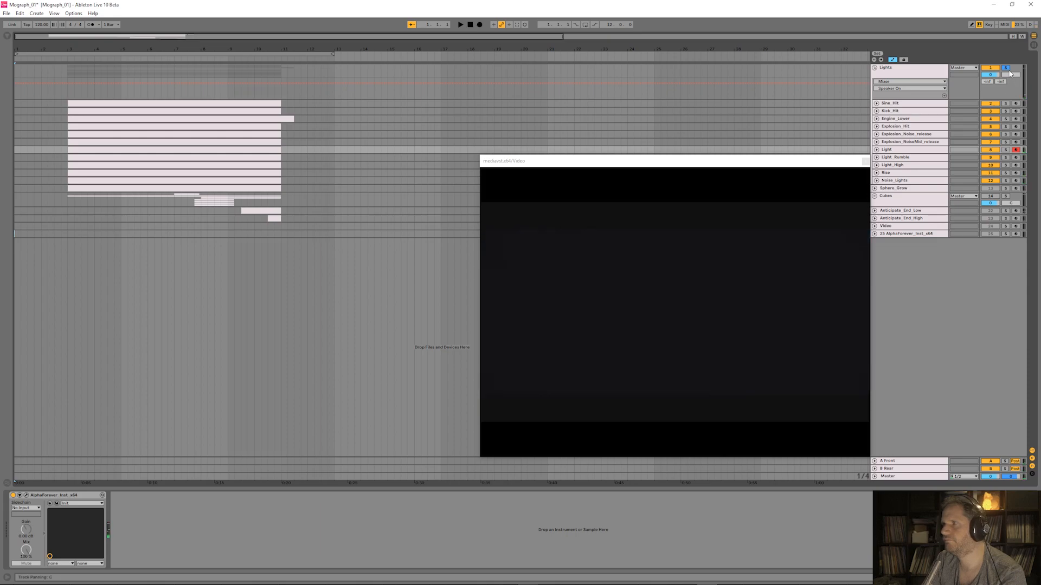
click(1006, 150)
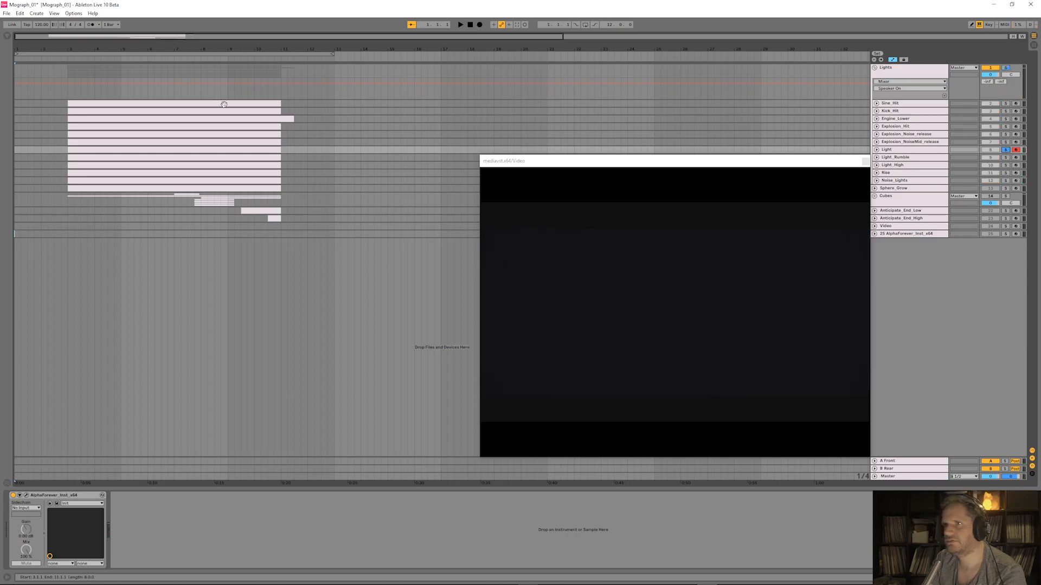
click(148, 87)
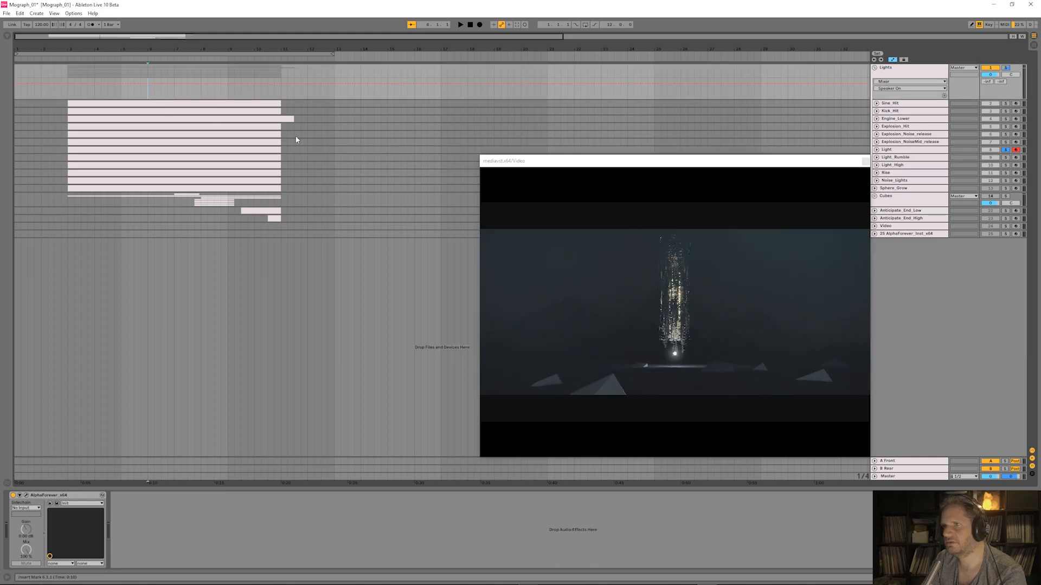
click(208, 84)
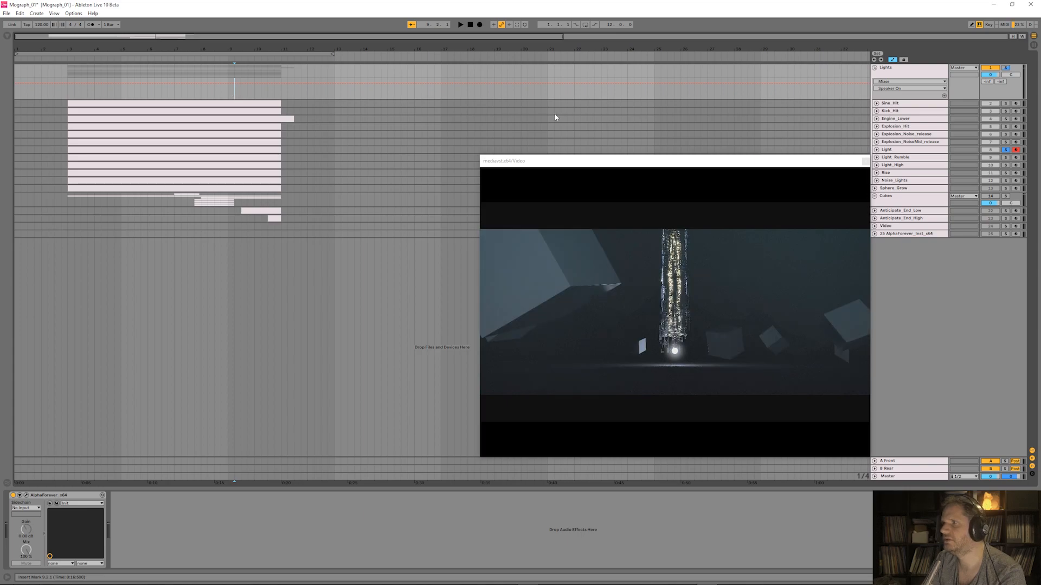
- Open the Light track's instrument patch, examine its noise, resonance, mixer and filter modules, and close the patch window
click(912, 151)
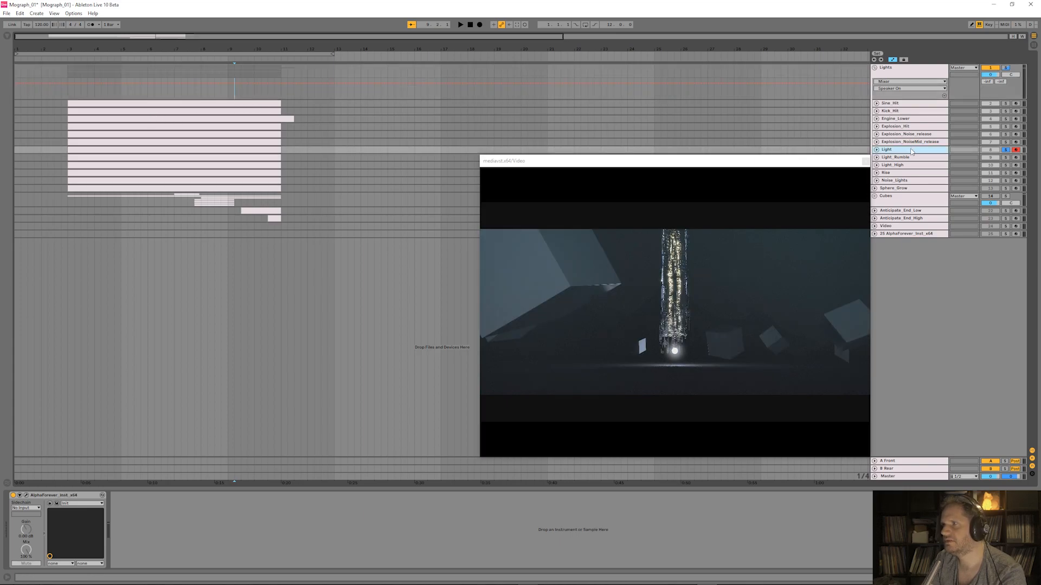
click(27, 495)
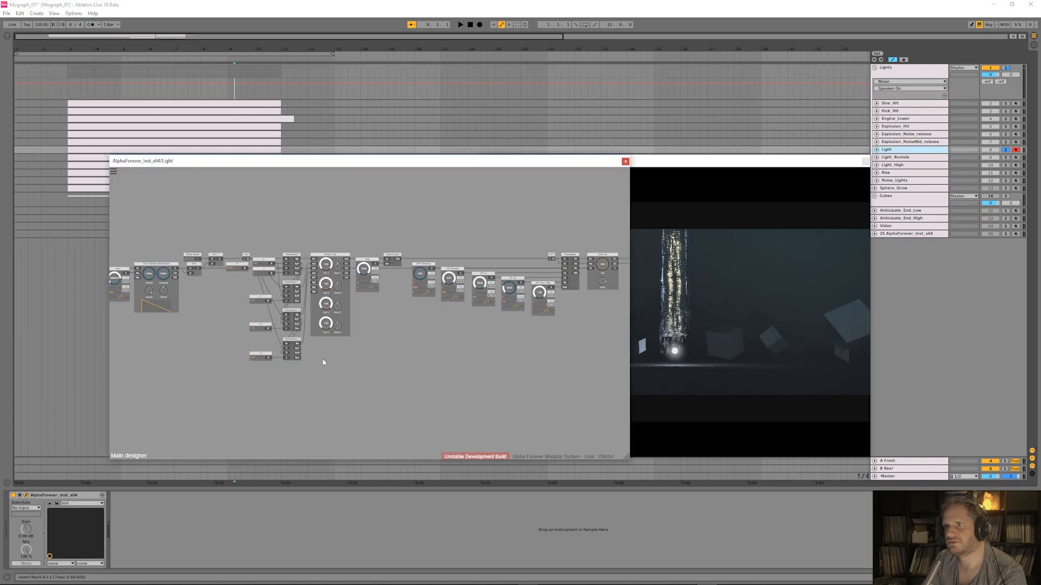
drag(552, 233, 345, 227)
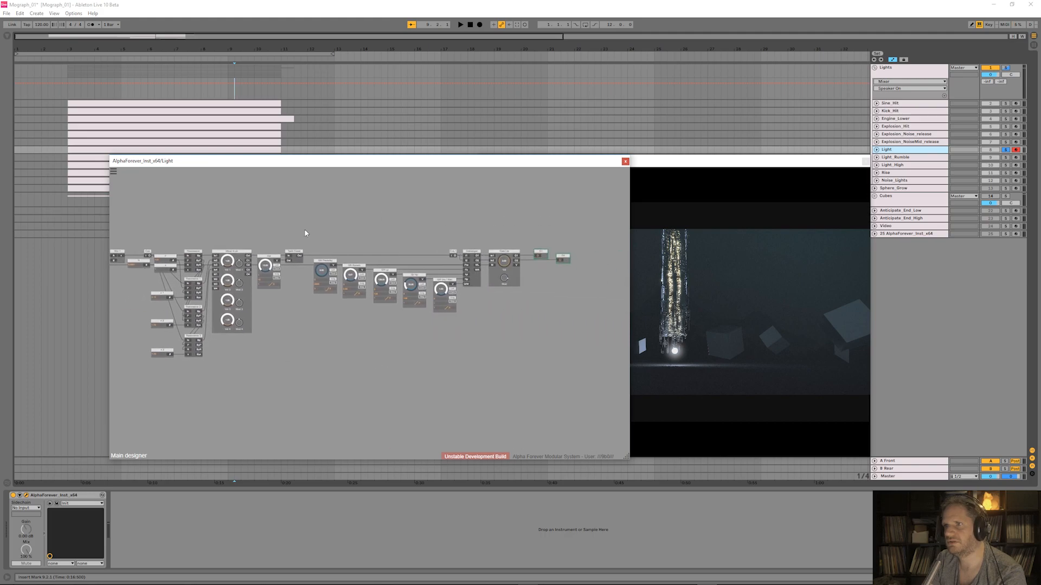
scroll(454, 358, up, 6)
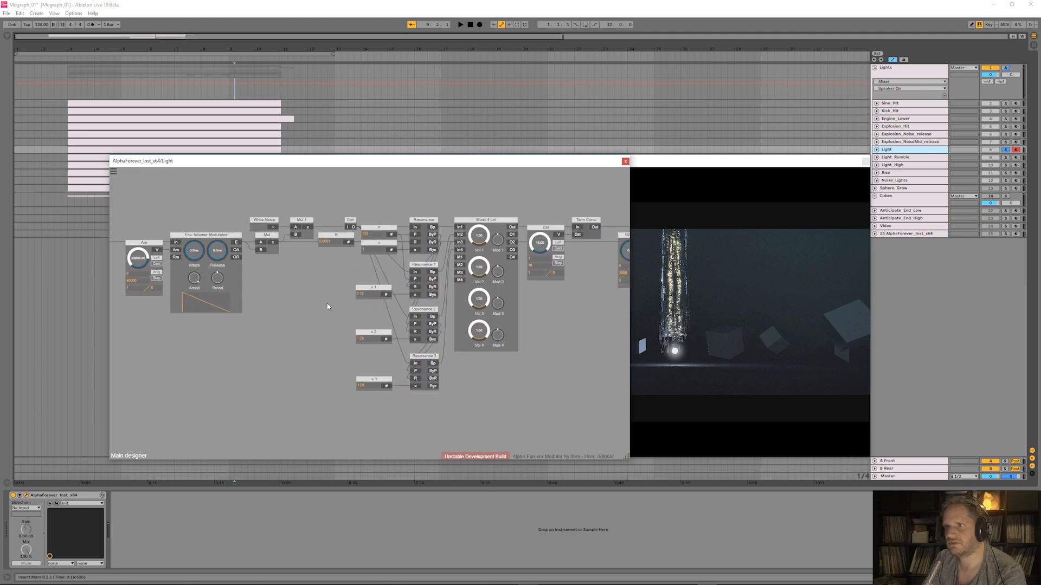
drag(261, 253, 254, 300)
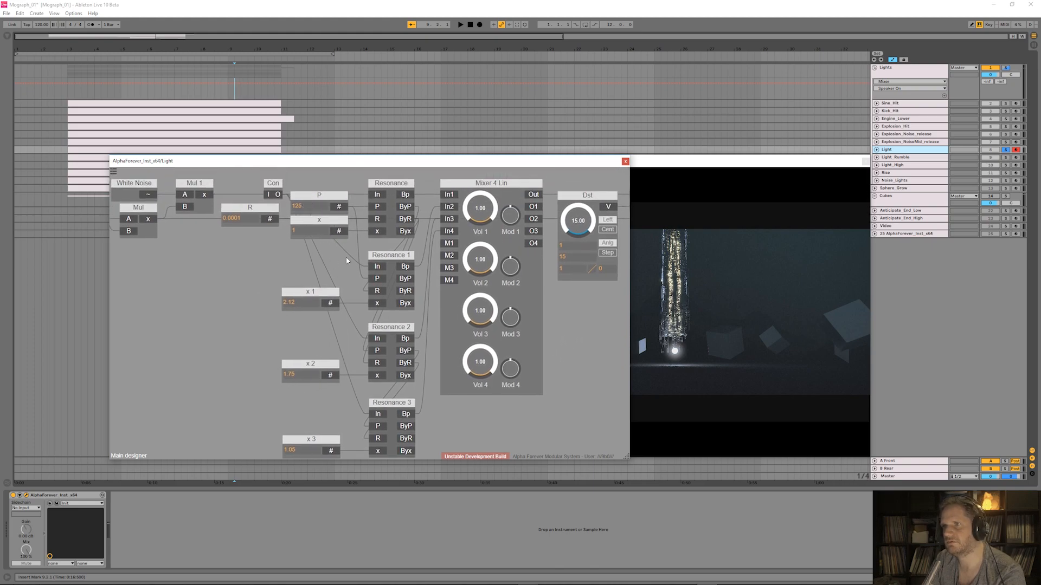
scroll(334, 410, down, 8)
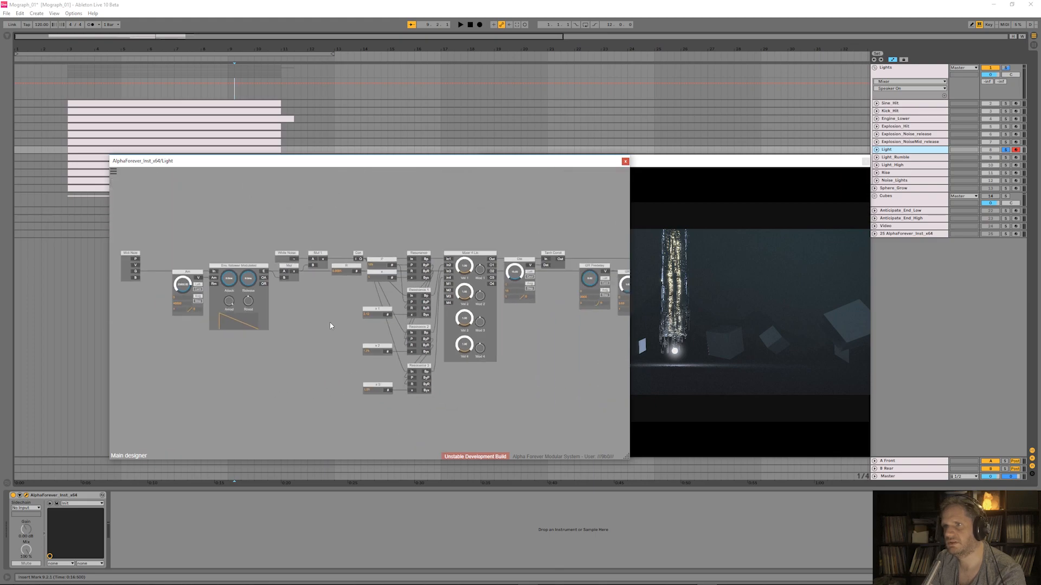
drag(245, 338, 168, 325)
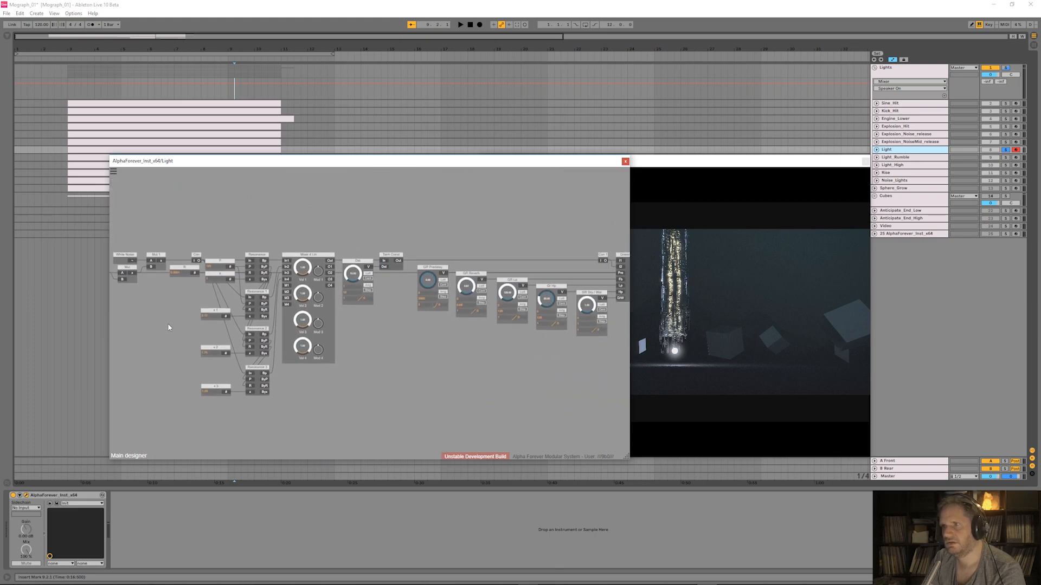
click(25, 495)
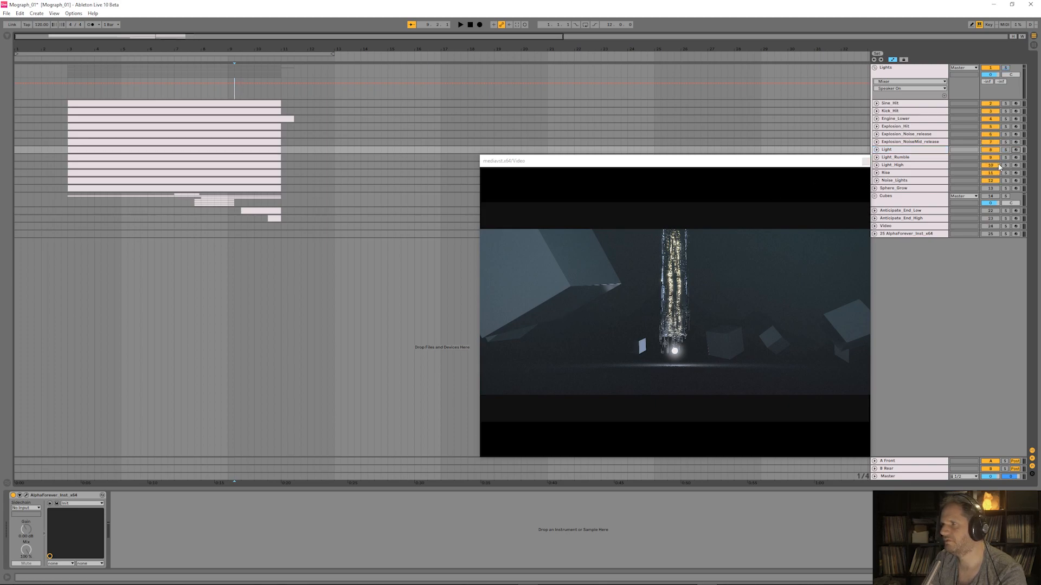
- Audition the Light_Rumble track, soloed and armed, from around bar 3, and unfold its lane to view the clip
click(1016, 158)
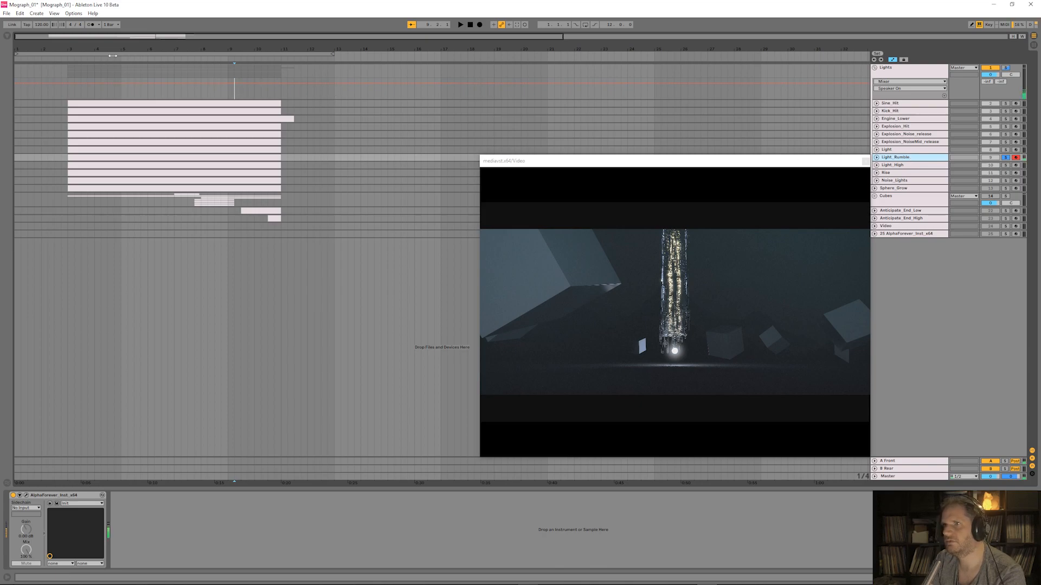
click(64, 58)
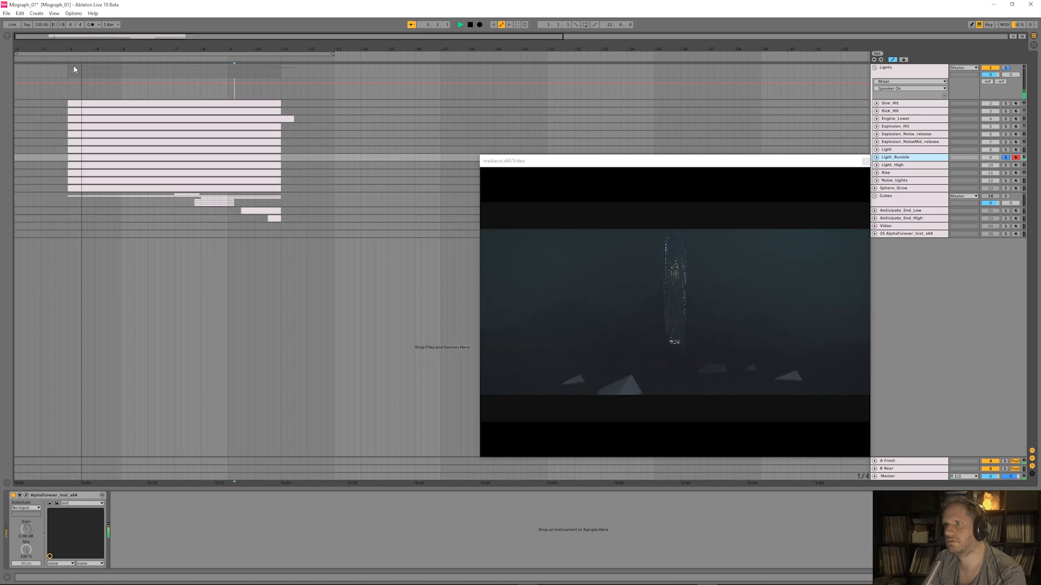
click(876, 157)
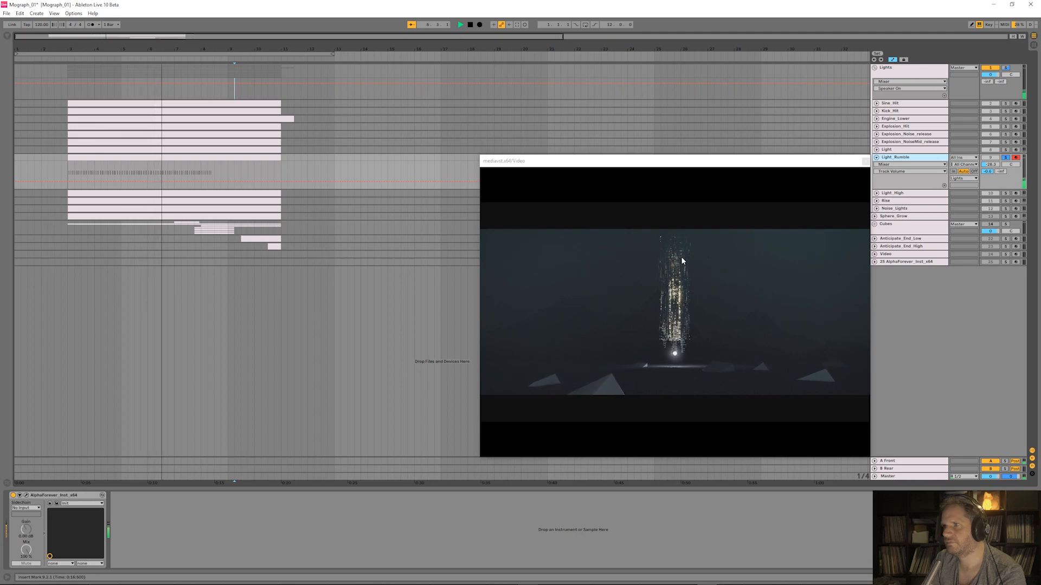
double_click(470, 25)
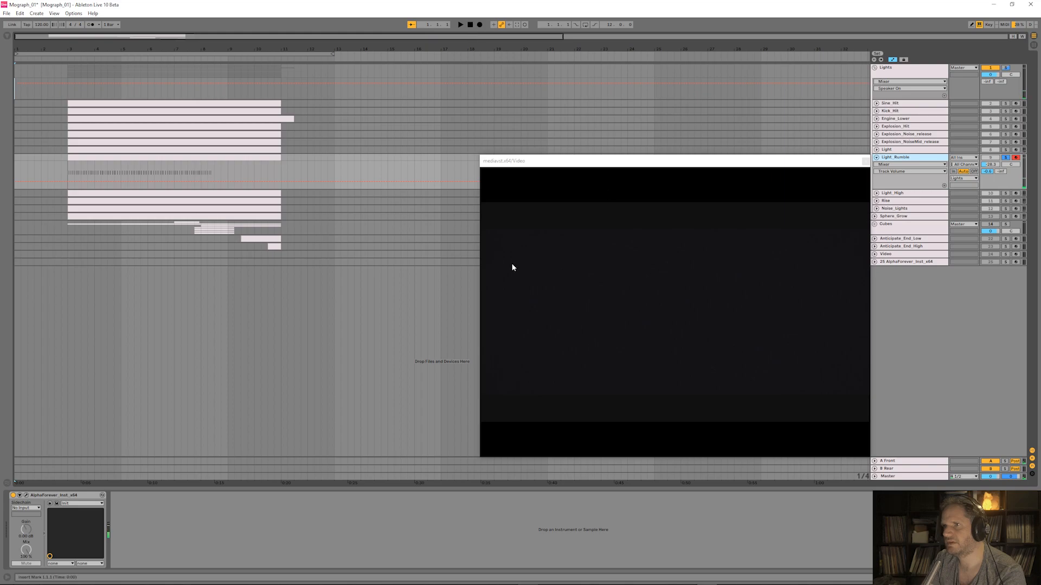
- Place the insert marker at bar 3 on the Lights group, inspect the group's stereo filter patch and close it
click(67, 90)
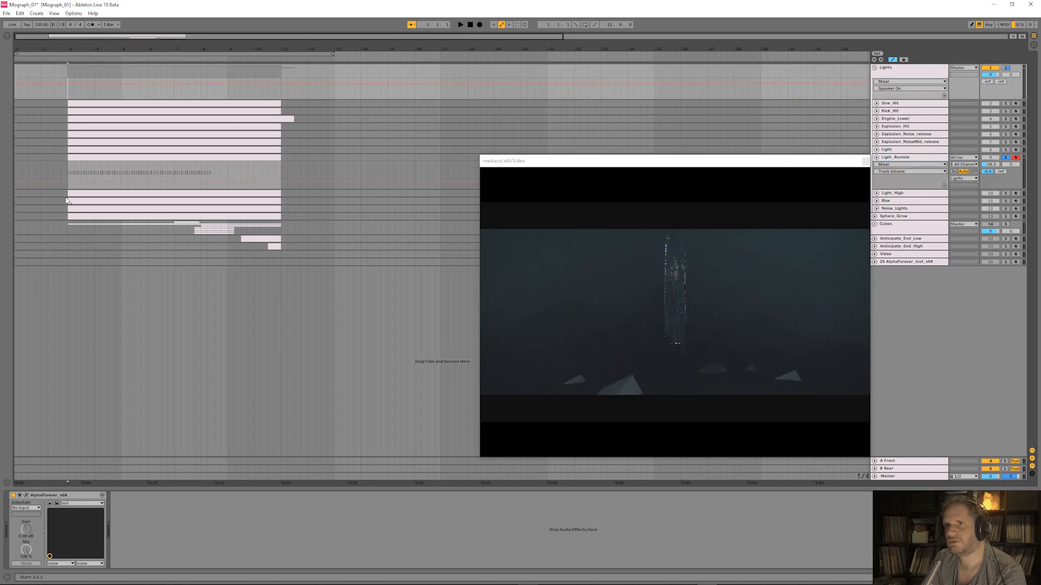
click(25, 495)
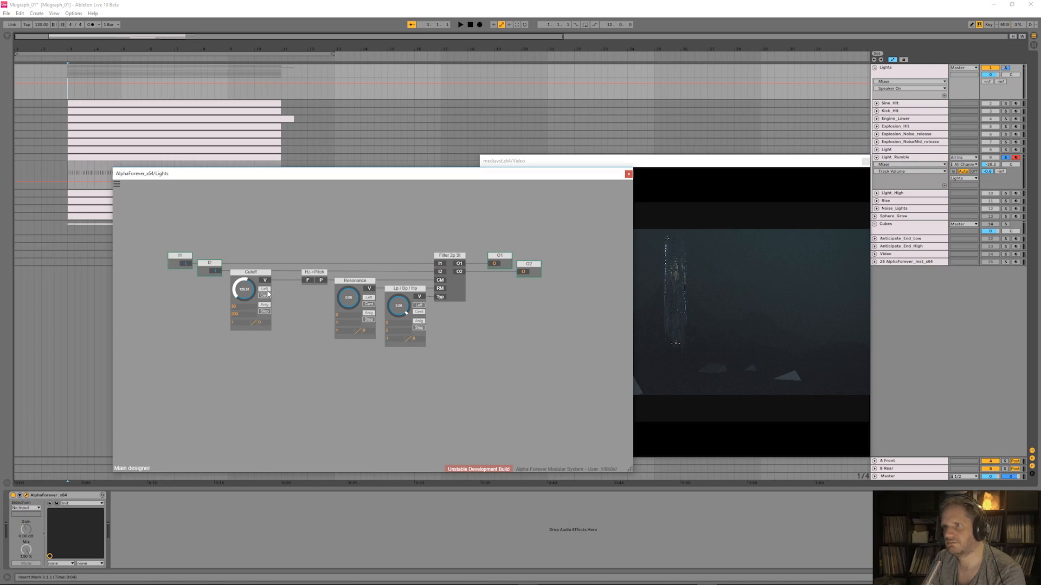
click(454, 285)
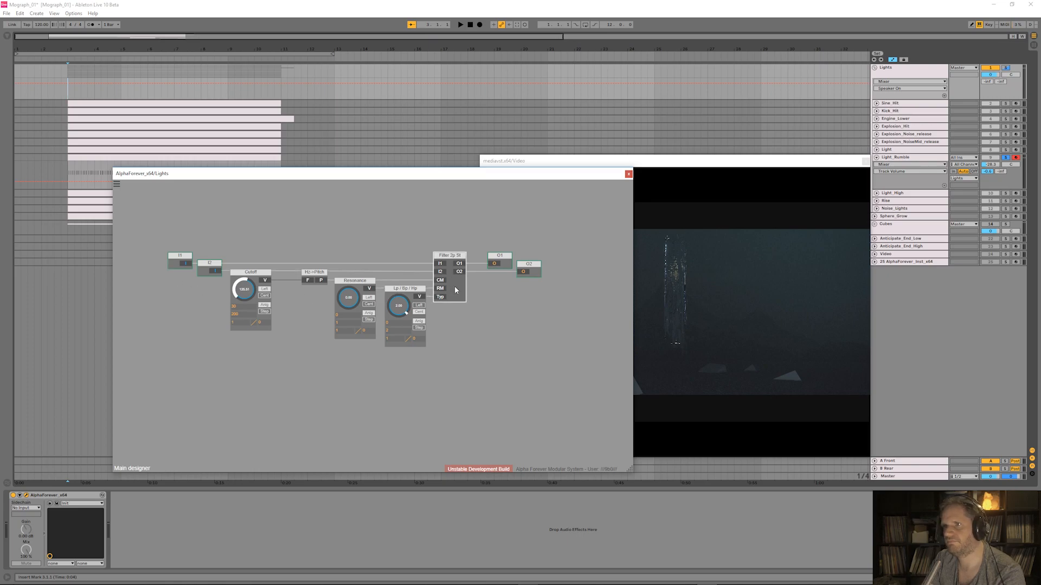
click(364, 237)
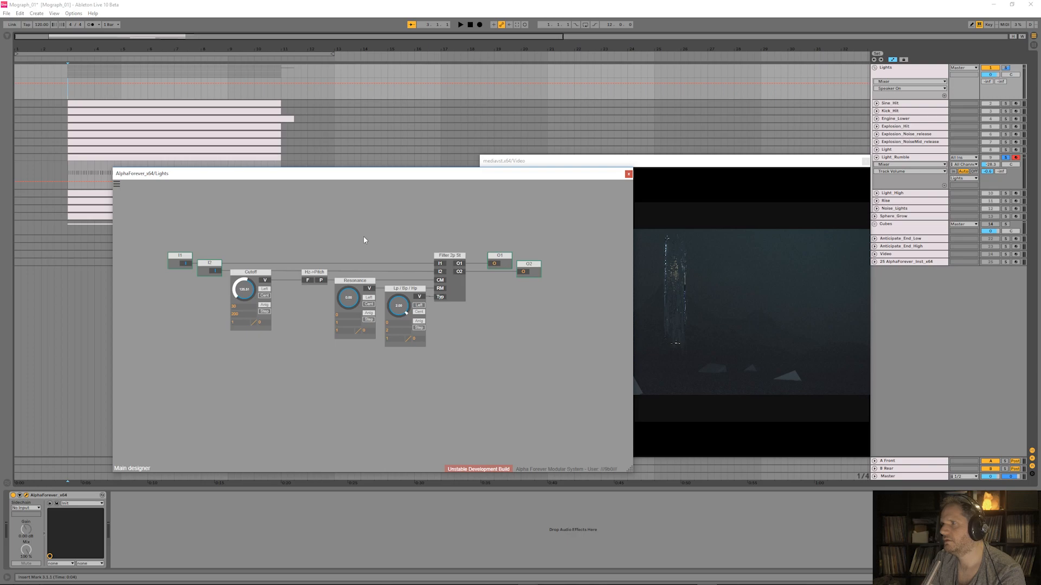
click(26, 496)
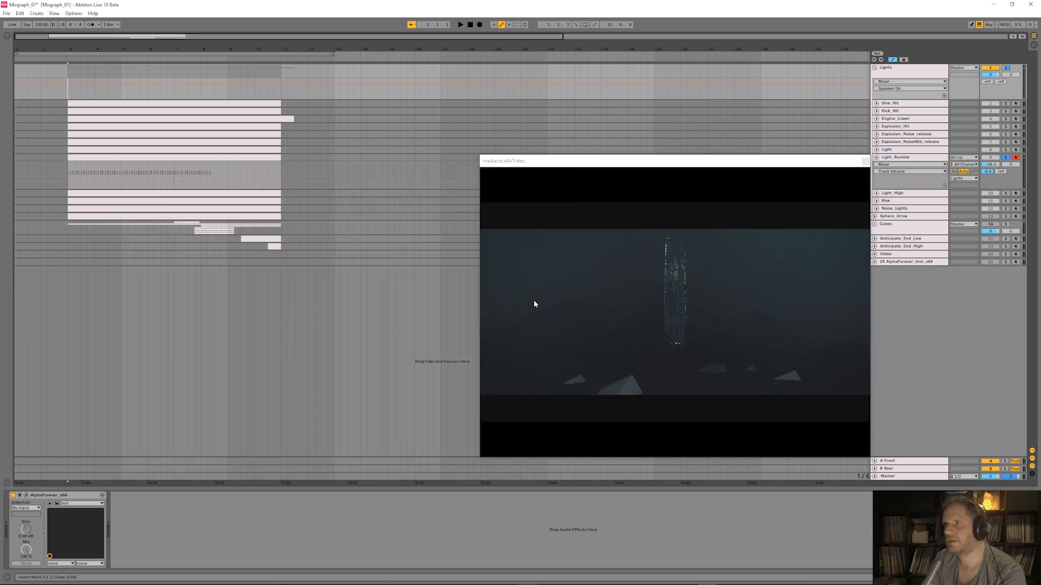
- Examine the Light_Rumble instrument patch from its MIDI input to its outputs, then close the patch and fold the track
click(904, 158)
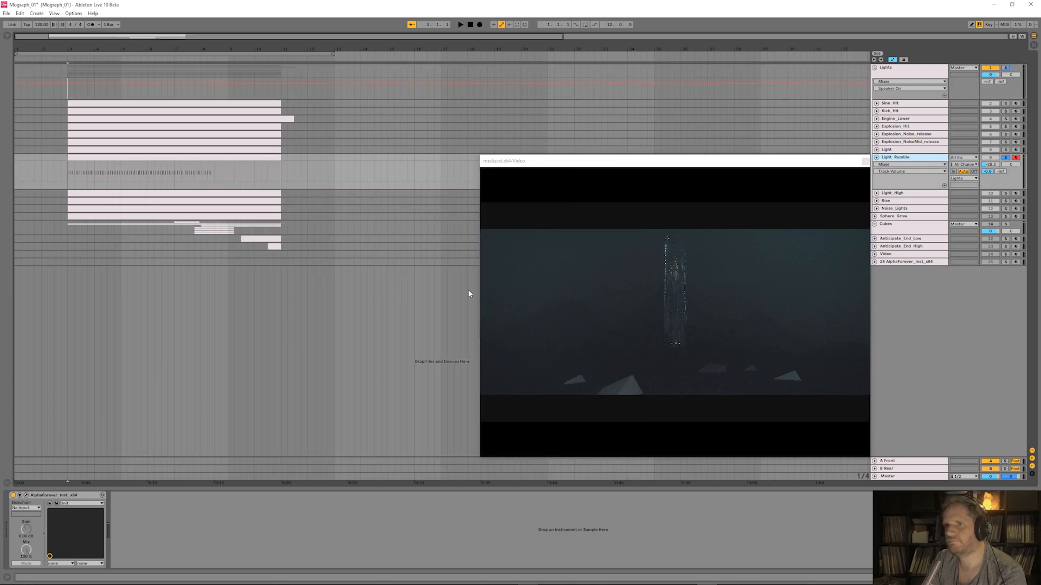
click(26, 496)
scroll(400, 356, up, 3)
drag(434, 200, 312, 258)
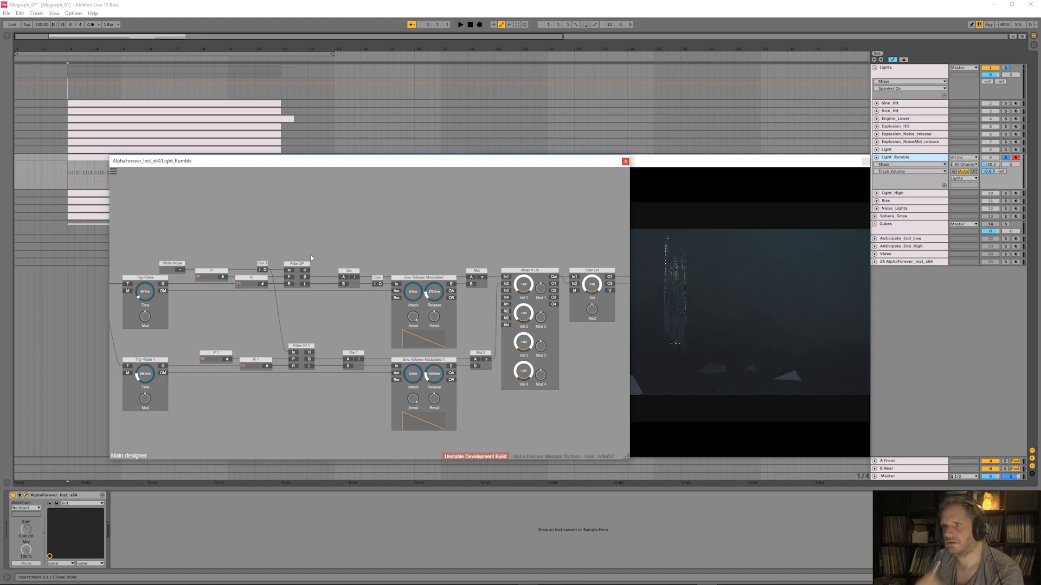
drag(311, 326, 468, 337)
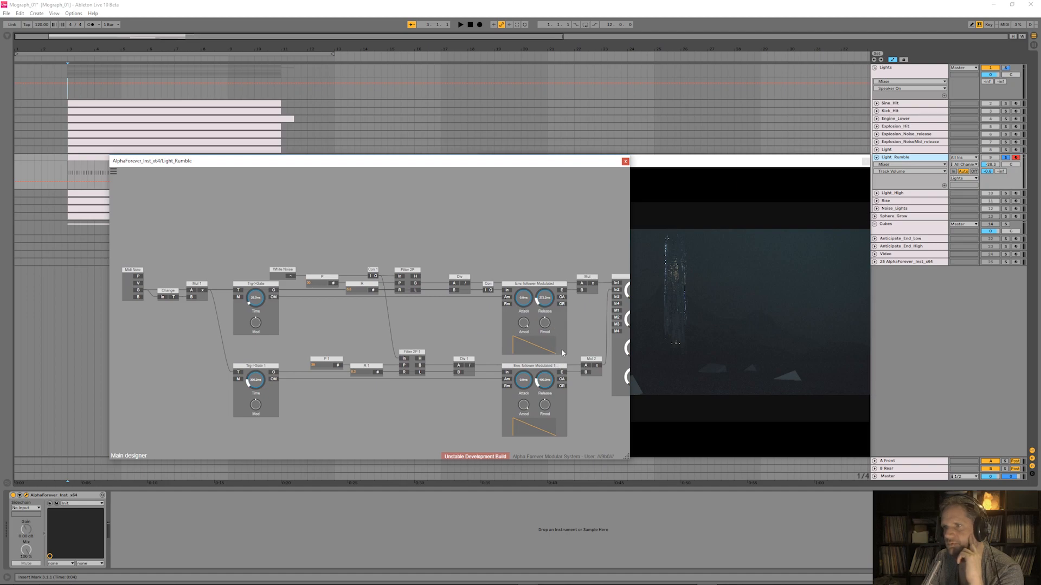
drag(562, 235, 477, 225)
scroll(511, 239, down, 2)
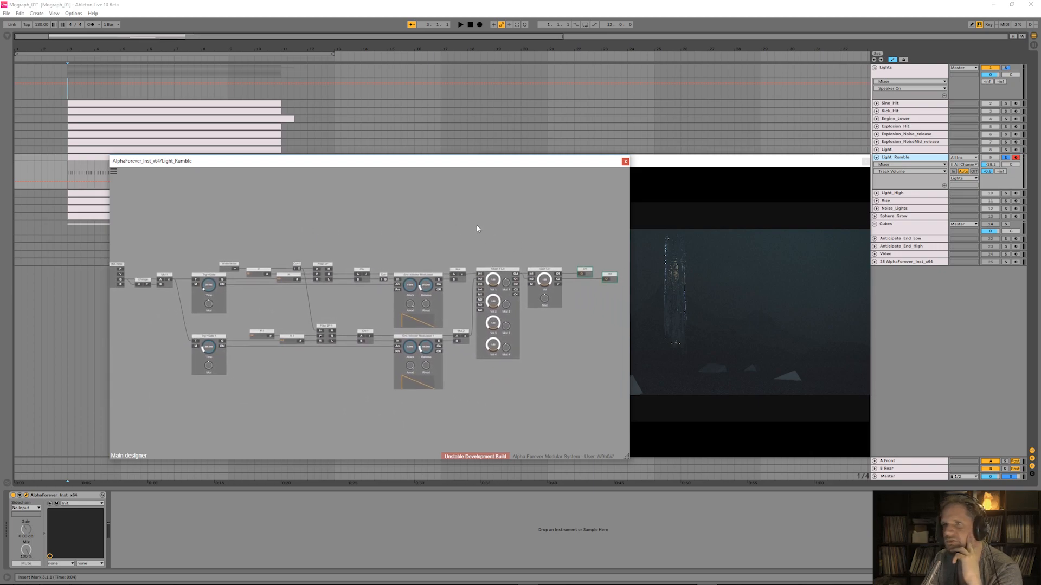
click(26, 495)
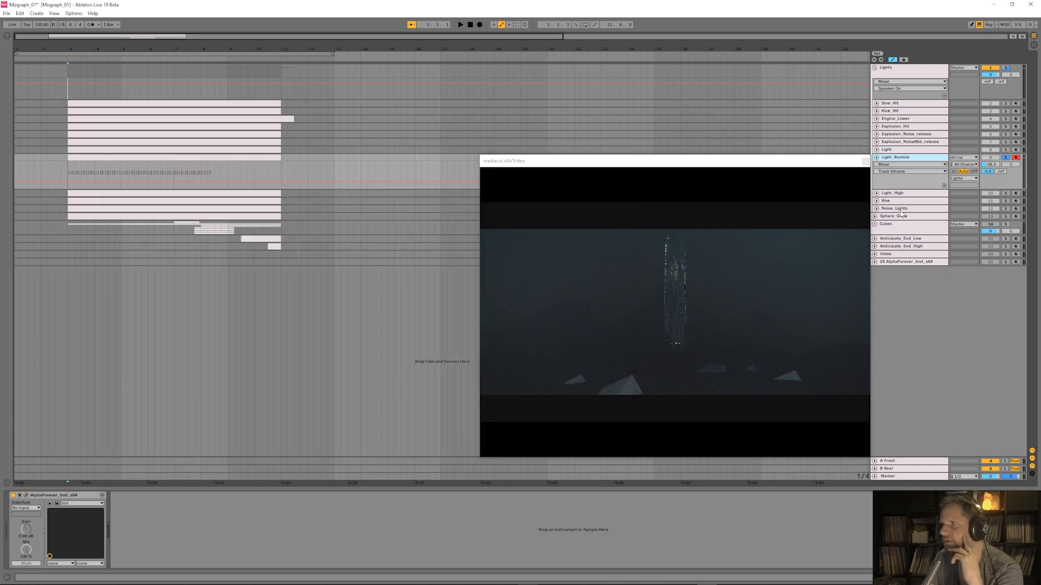
click(876, 157)
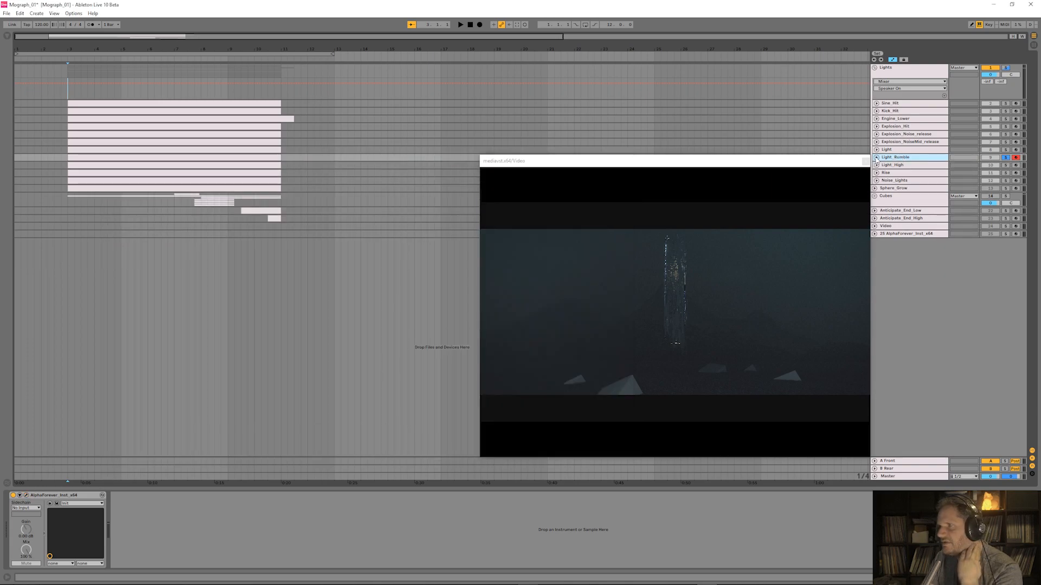
- Audition the Light_High track, soloed and armed, from around bar 3
click(898, 165)
click(1005, 165)
click(1015, 166)
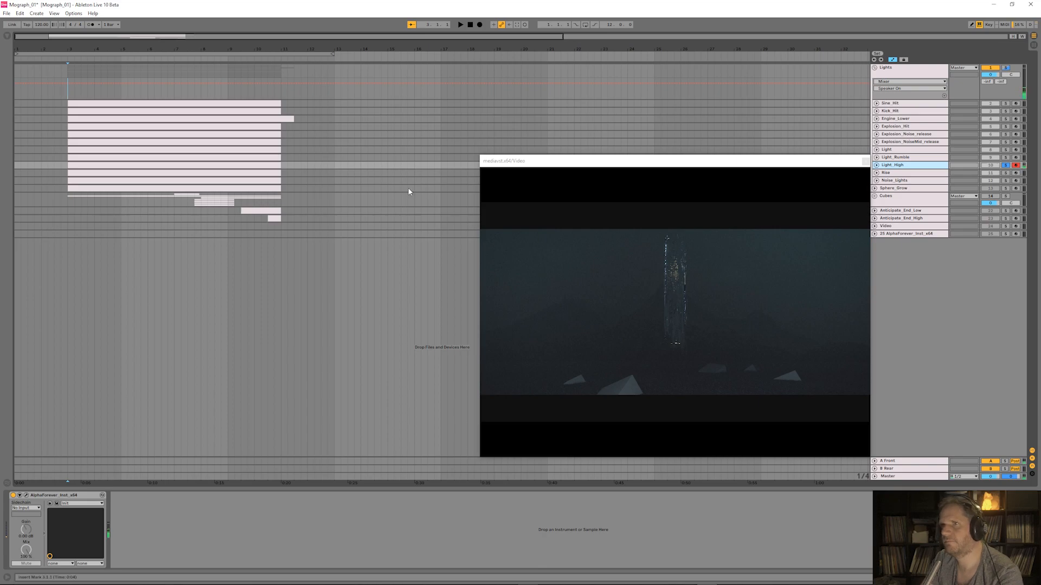
click(63, 58)
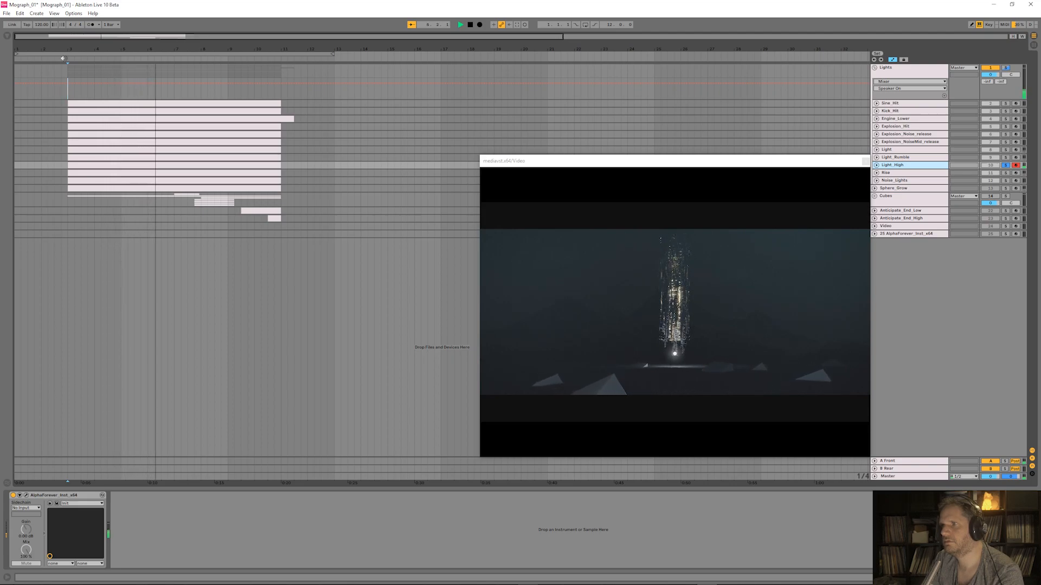
click(469, 25)
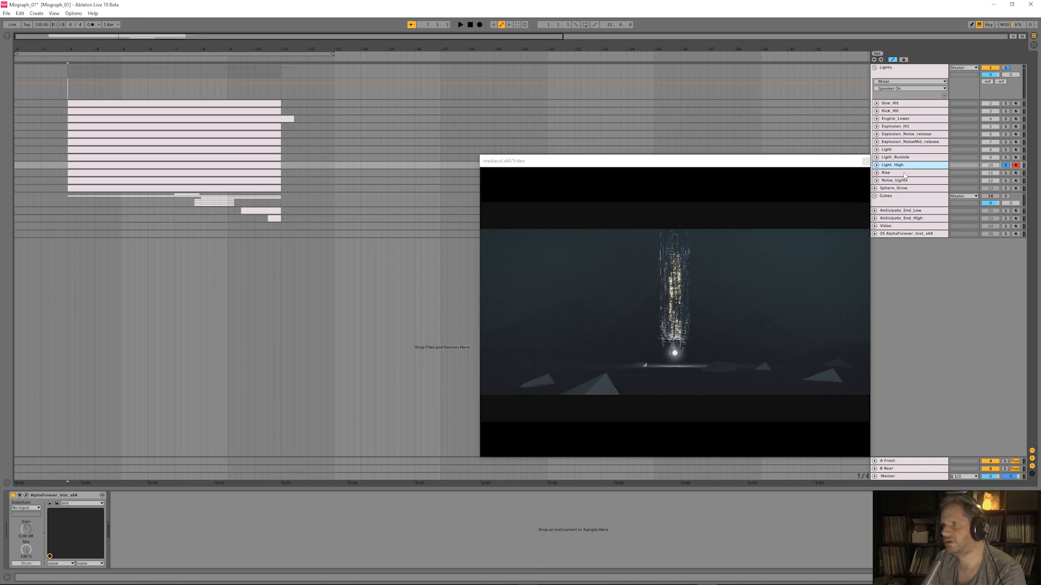
- Examine the Light_High instrument patch through to its outputs, shifting the A, B, LFO Noise, Crossfade and Variable modules slightly upward
click(26, 495)
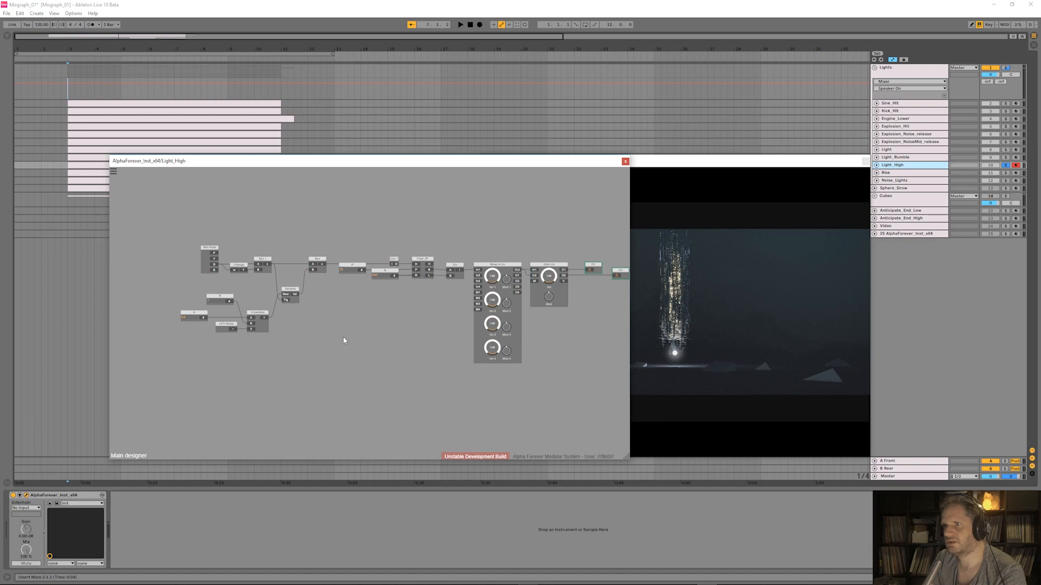
scroll(341, 341, up, 3)
drag(258, 347, 359, 347)
drag(196, 357, 450, 253)
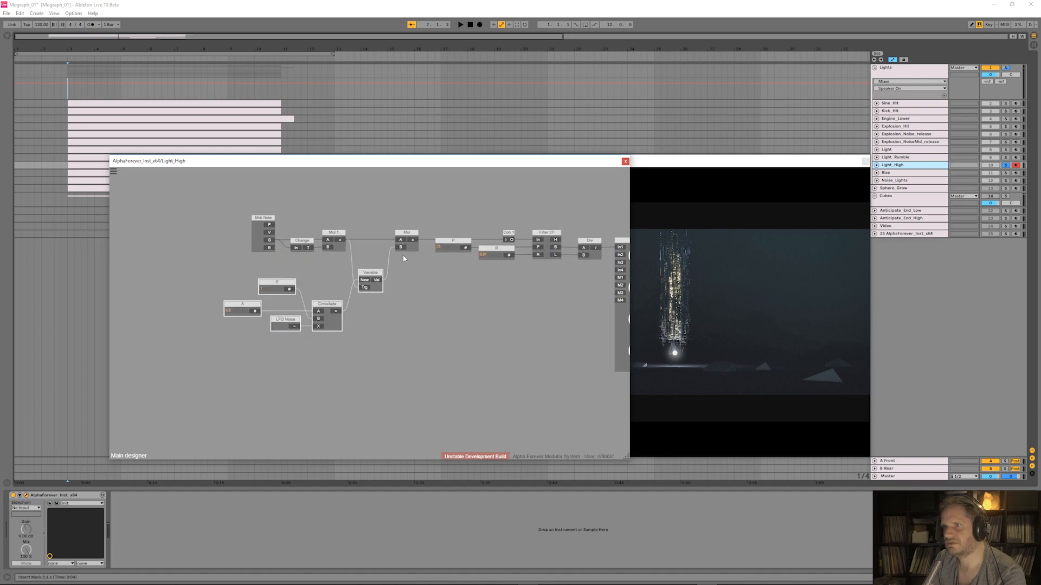
drag(371, 276, 371, 261)
drag(419, 306, 329, 333)
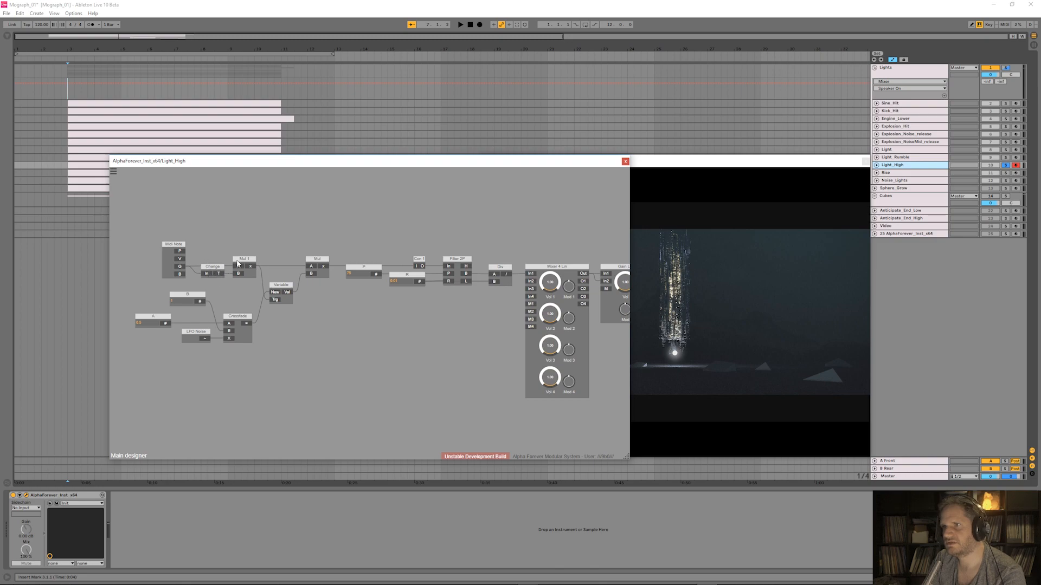
drag(476, 249, 445, 246)
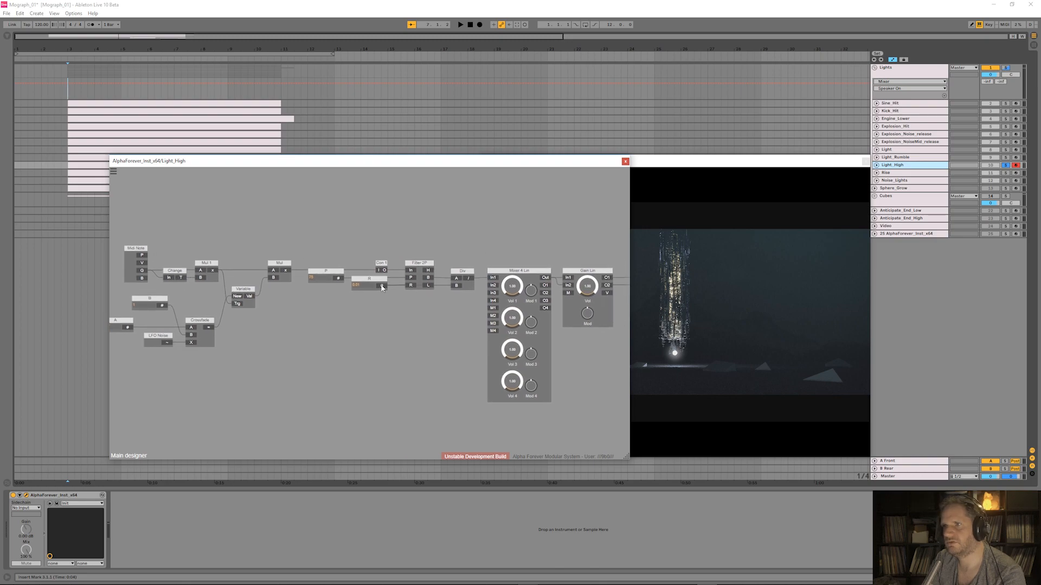
drag(499, 255, 422, 265)
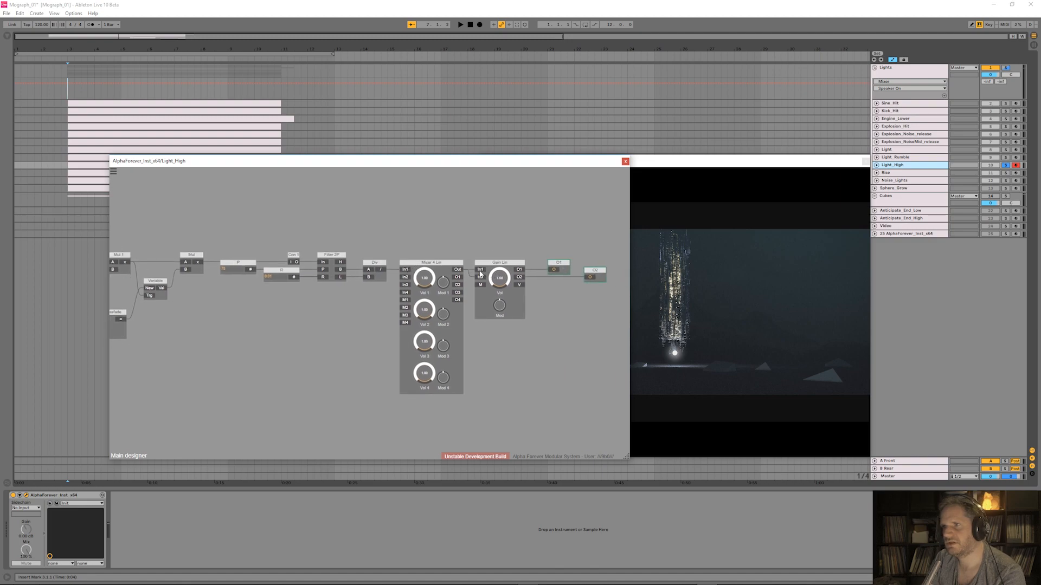
- Review the complete Light_High module chain once more, then close its patch
scroll(296, 322, up, 3)
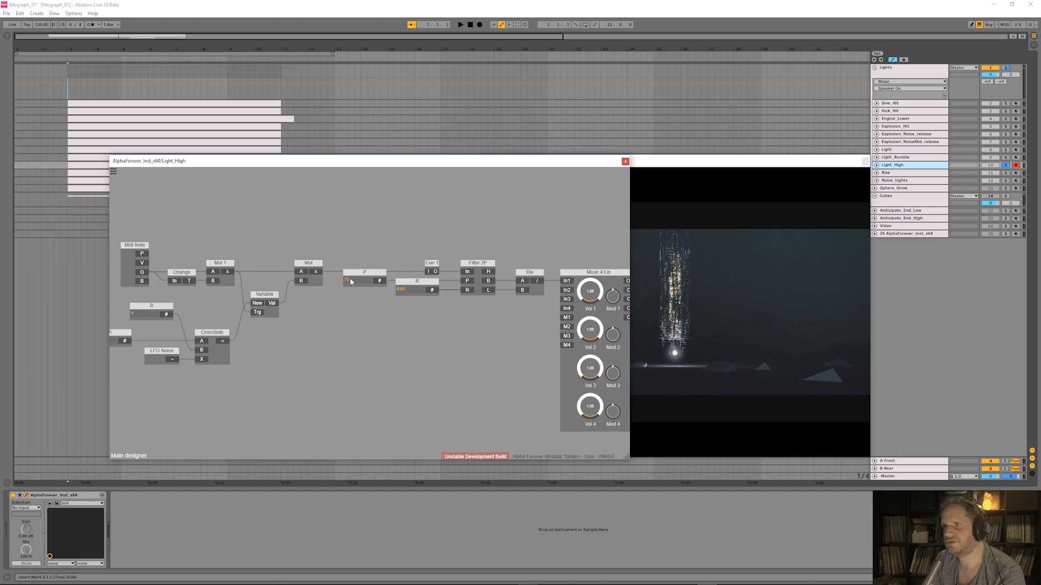
scroll(358, 278, down, 4)
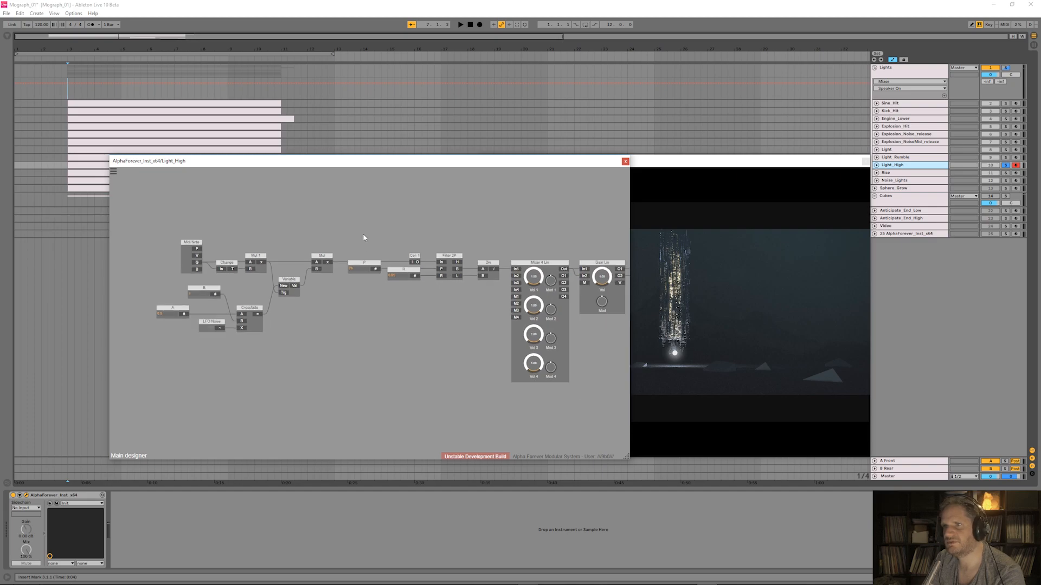
drag(379, 247, 373, 250)
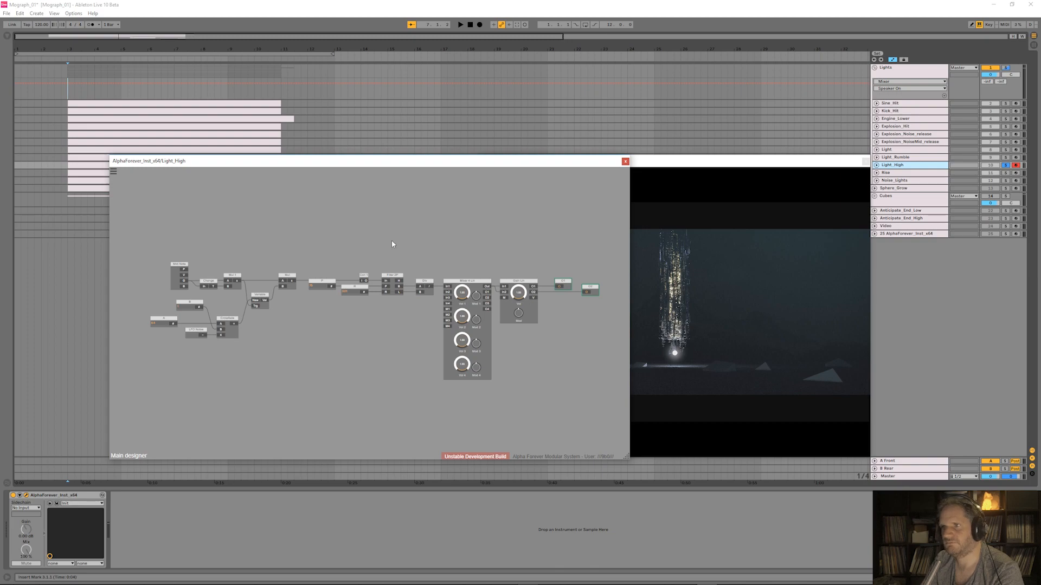
scroll(407, 292, up, 2)
scroll(400, 234, down, 2)
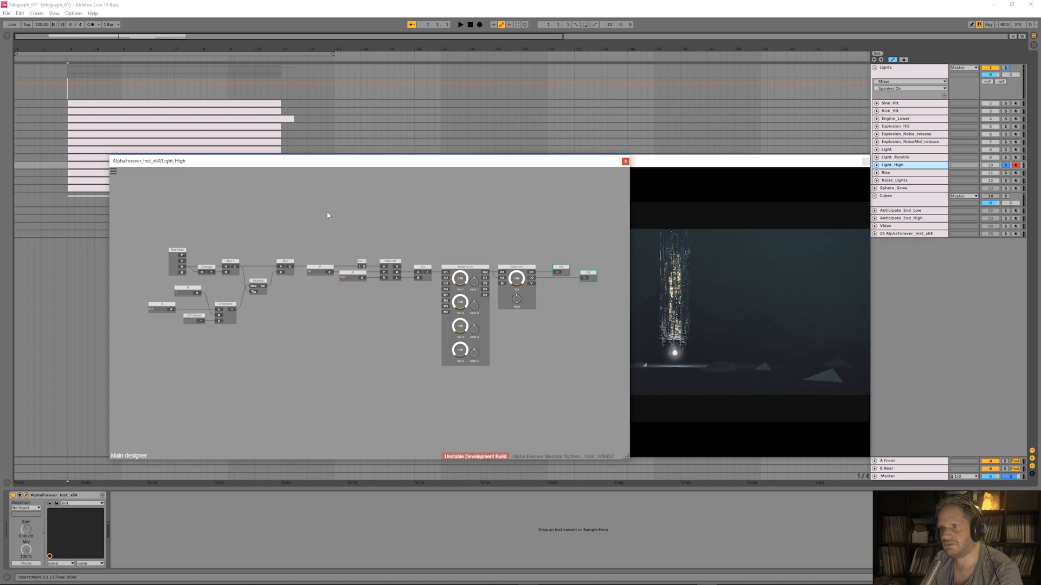
click(26, 496)
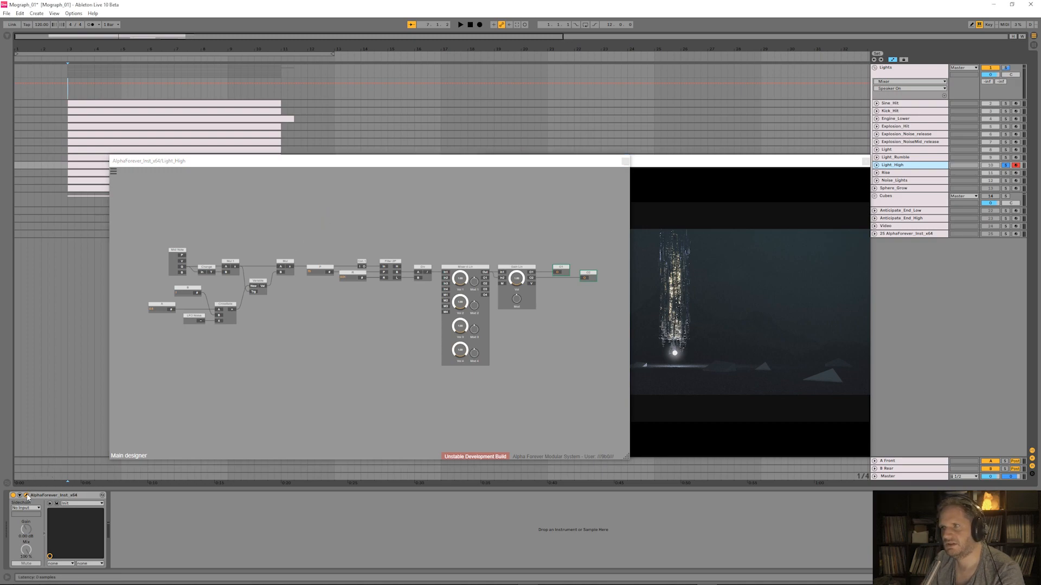
- Select the Rise track, solo it in place of Light_High and arm it for audition
click(892, 174)
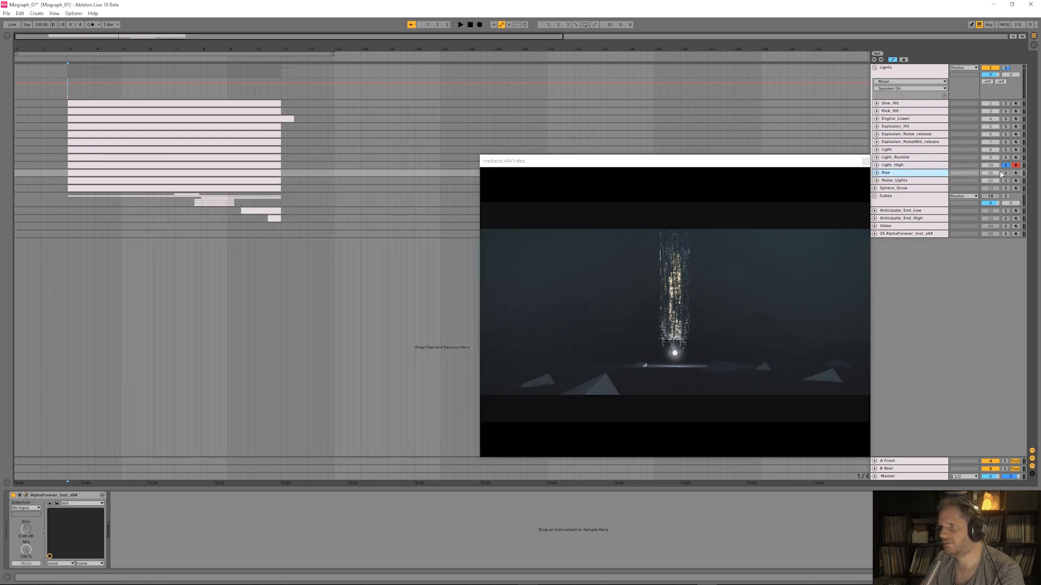
click(1006, 173)
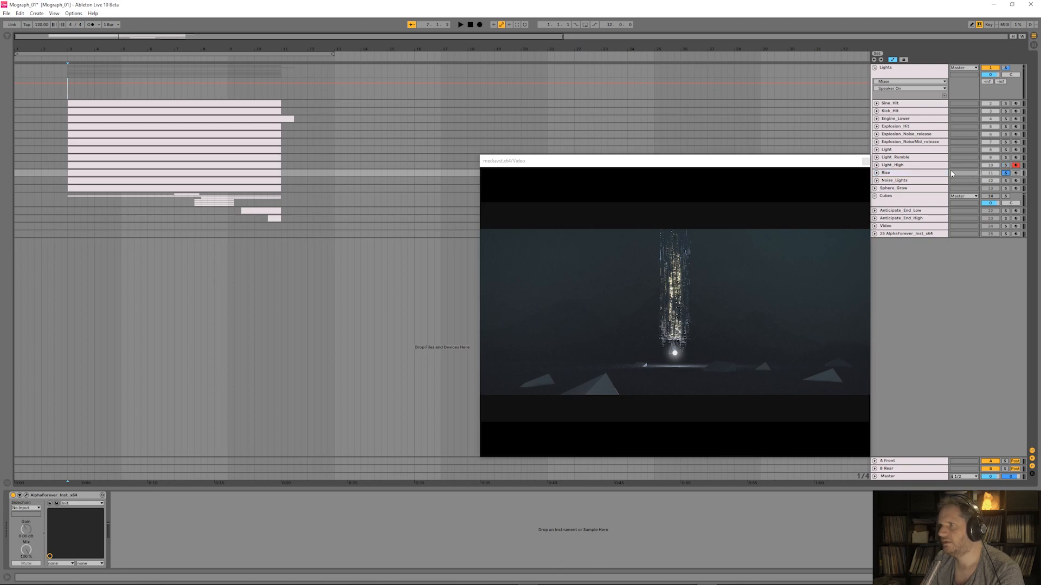
click(1016, 173)
click(904, 176)
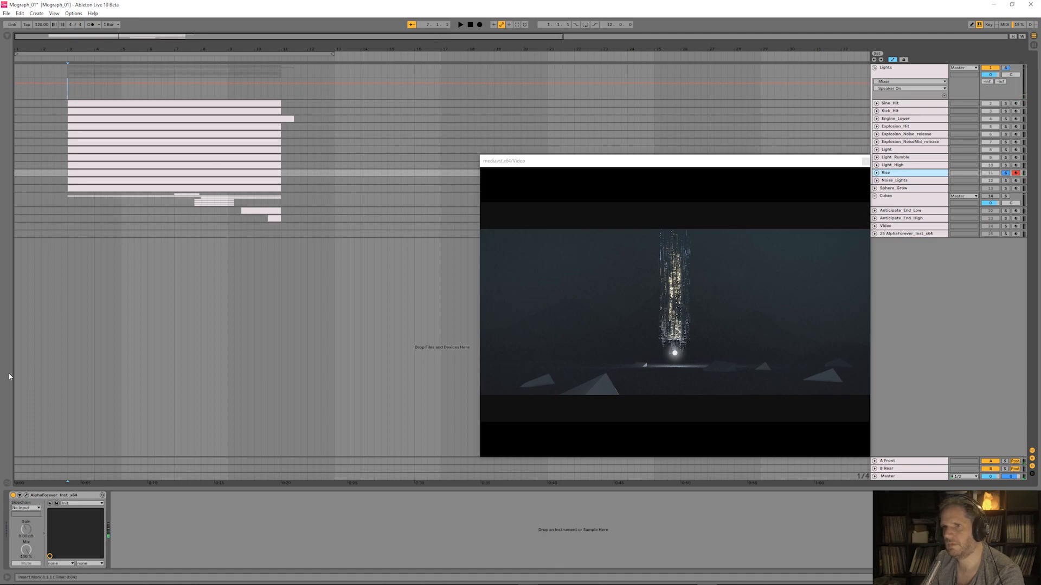
- Examine the Rise instrument patch from its MIDI input to its outputs, then close the patch
click(26, 495)
scroll(354, 360, down, 3)
drag(382, 368, 637, 364)
scroll(412, 260, up, 3)
drag(384, 269, 448, 215)
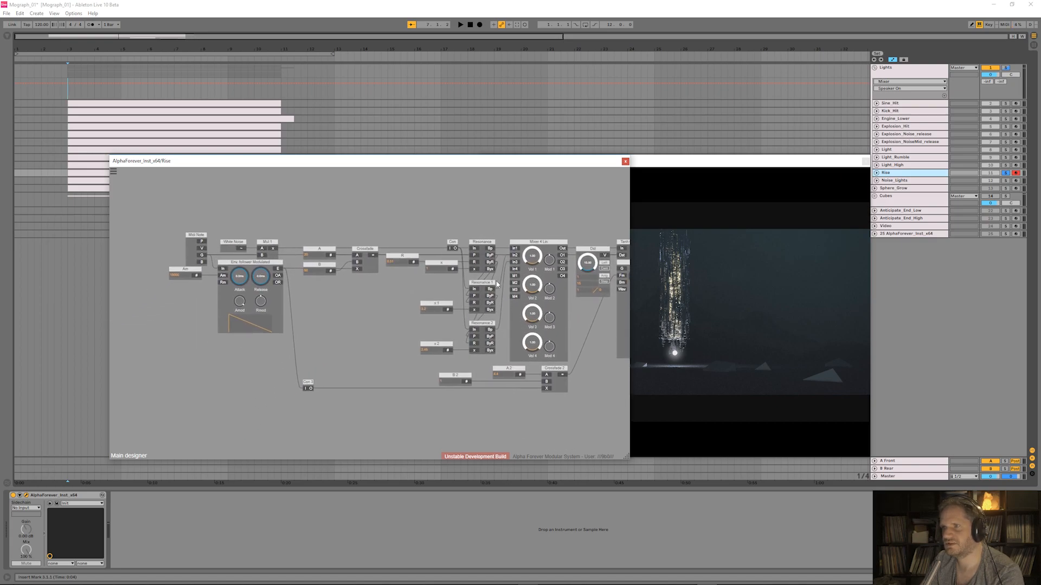
drag(569, 213, 382, 209)
drag(456, 221, 376, 222)
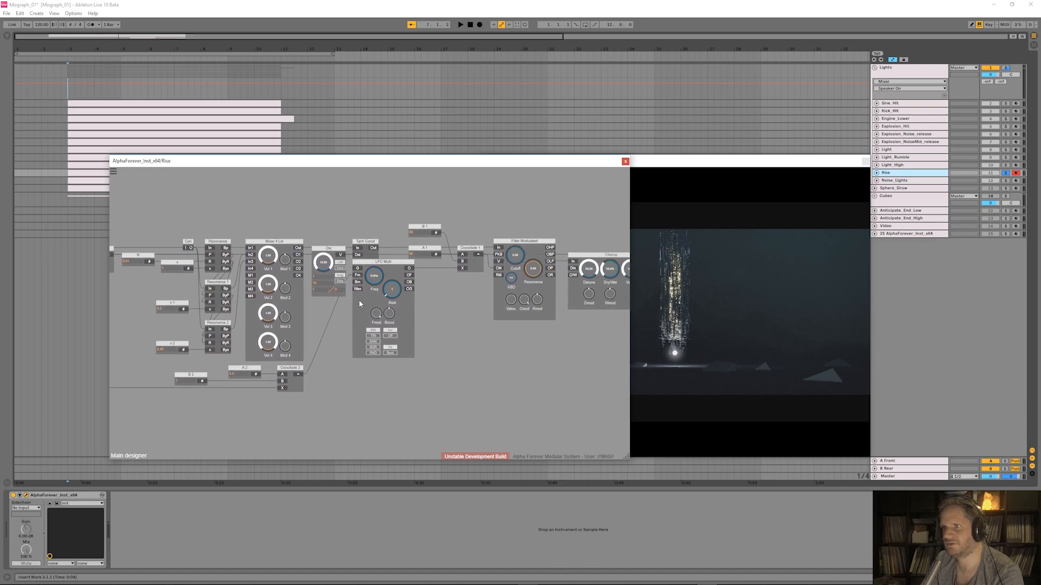
drag(545, 231, 439, 234)
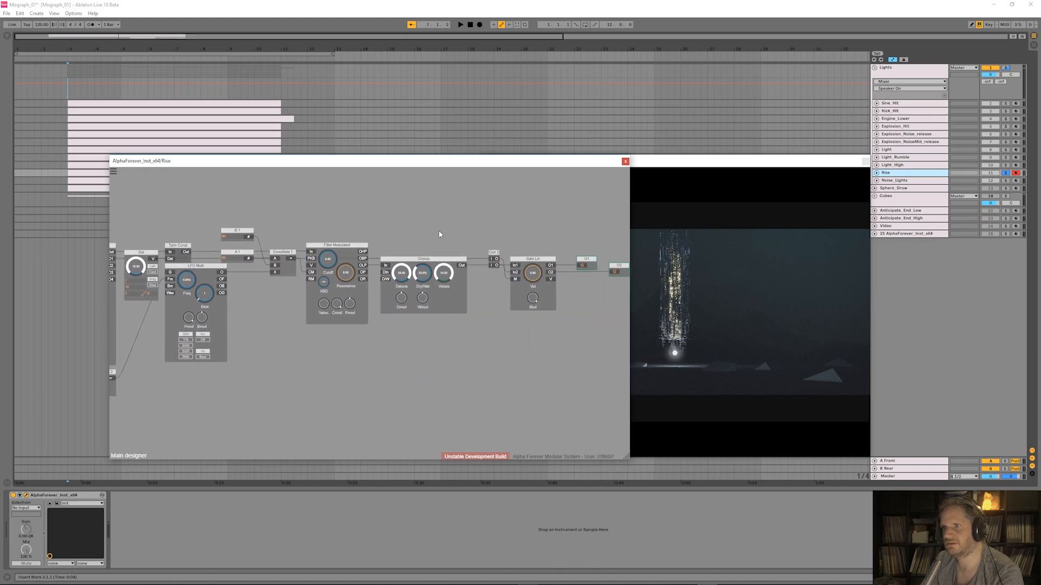
scroll(438, 240, down, 5)
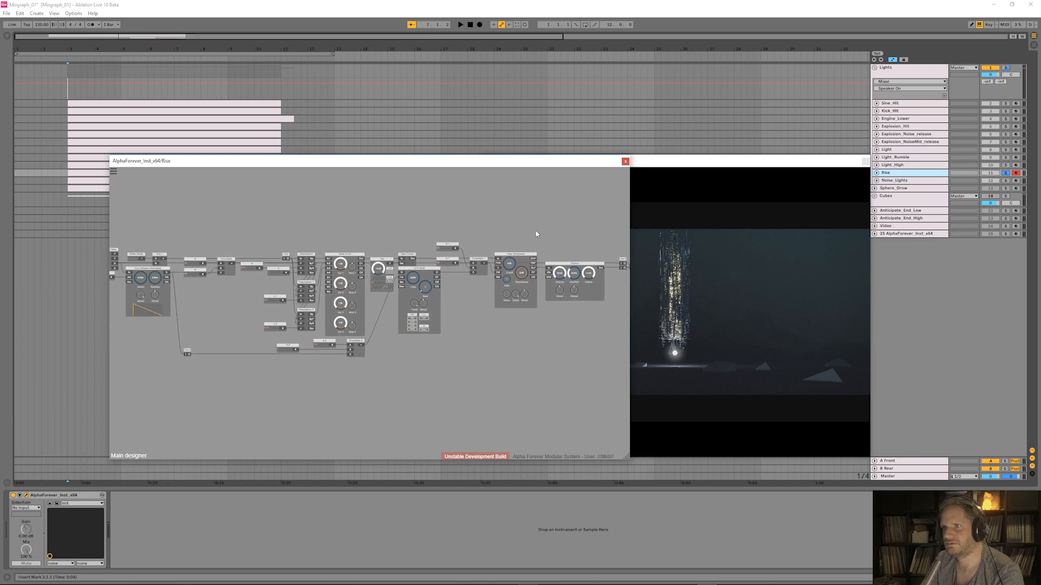
drag(531, 234, 481, 230)
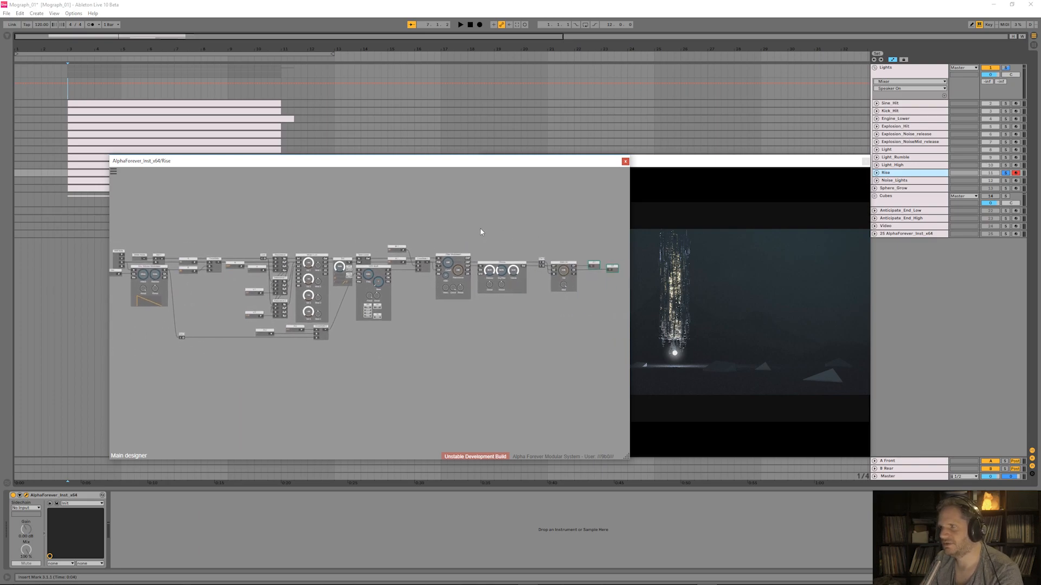
scroll(482, 232, down, 3)
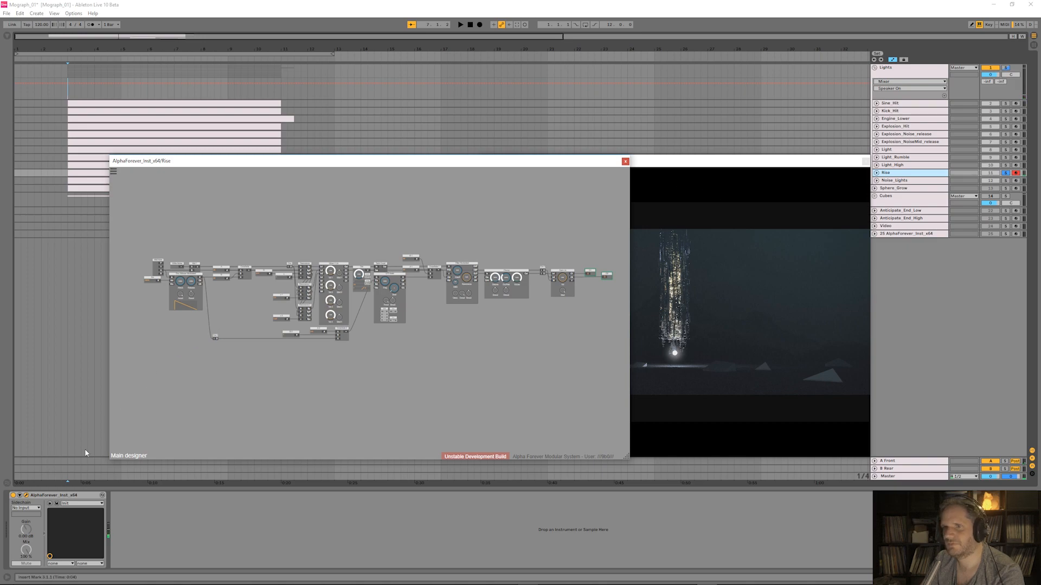
click(26, 496)
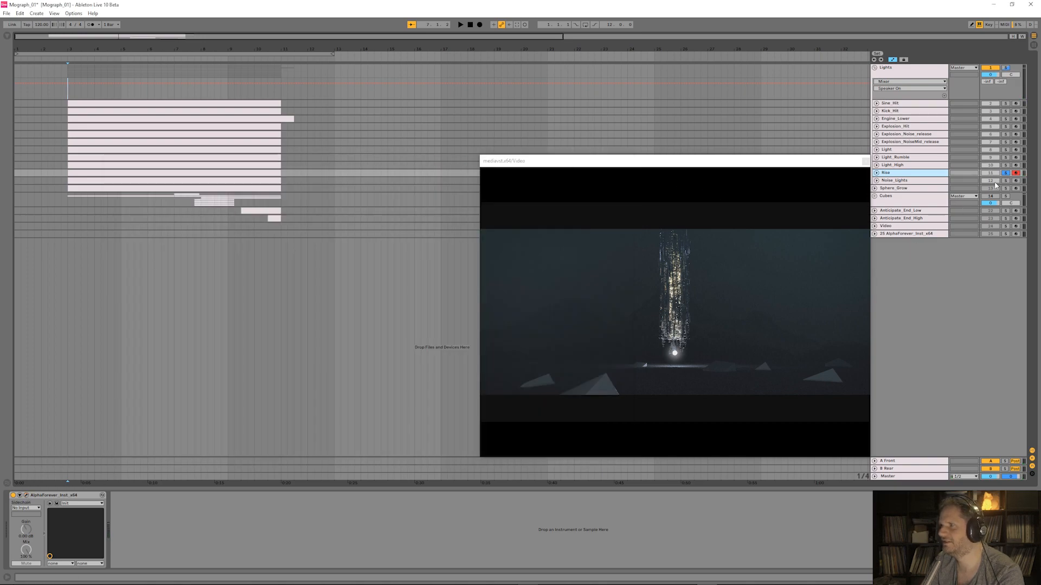
- Solo and arm the Noise_Lights track and open its instrument patch in full view
click(1005, 181)
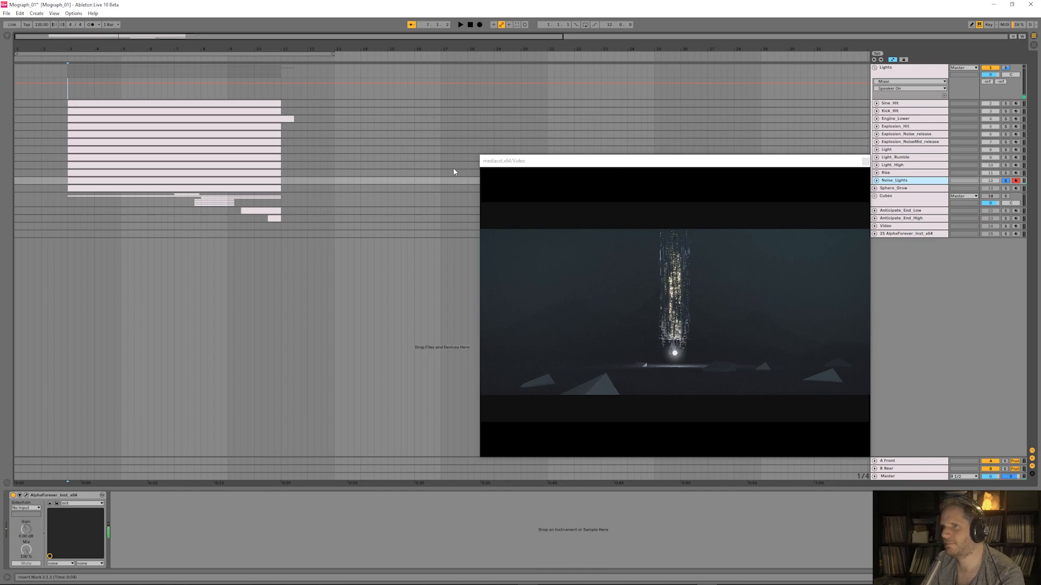
click(26, 495)
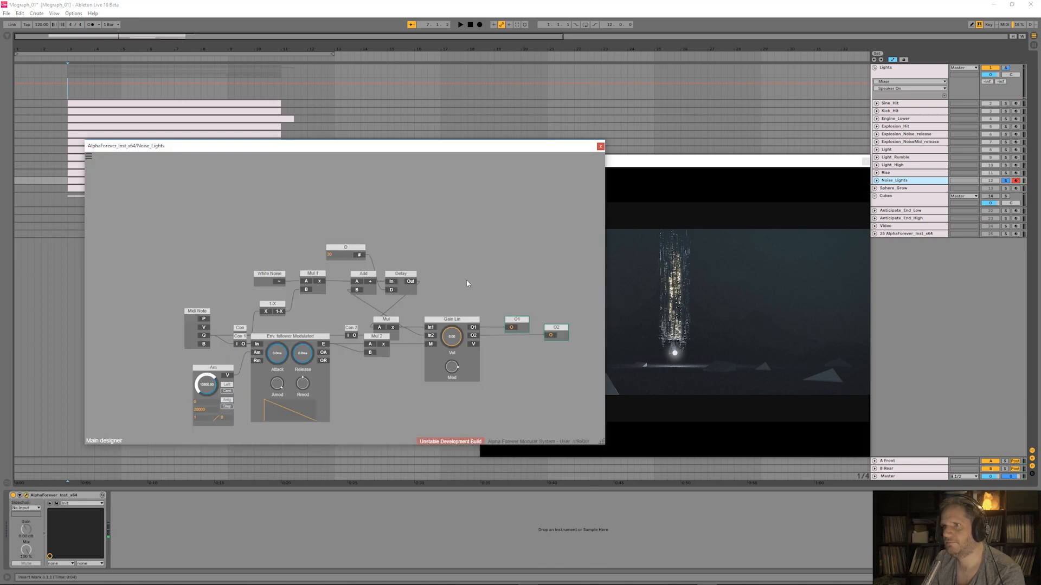
drag(467, 286, 457, 203)
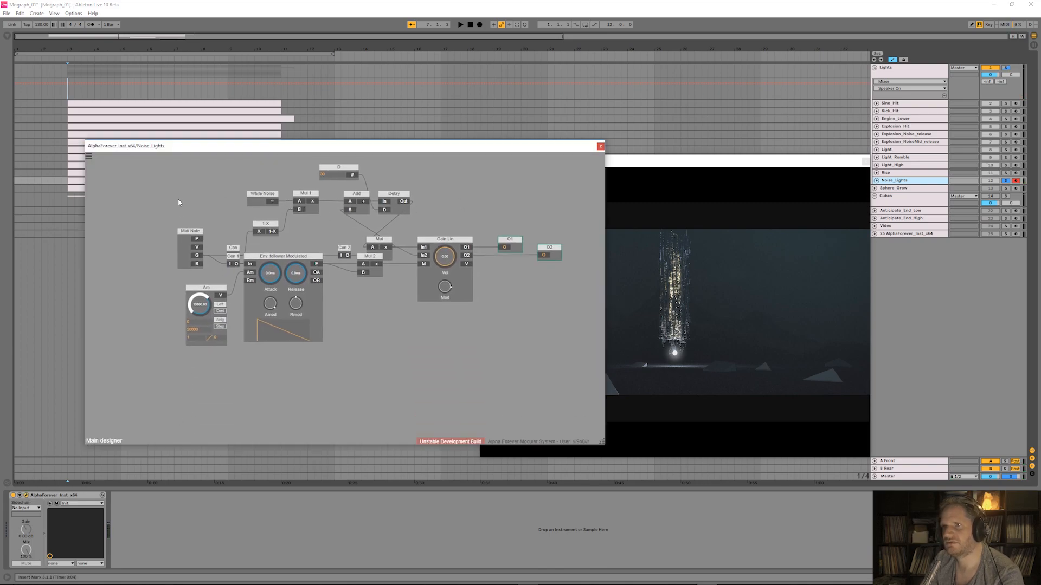
click(185, 232)
scroll(183, 204, up, 2)
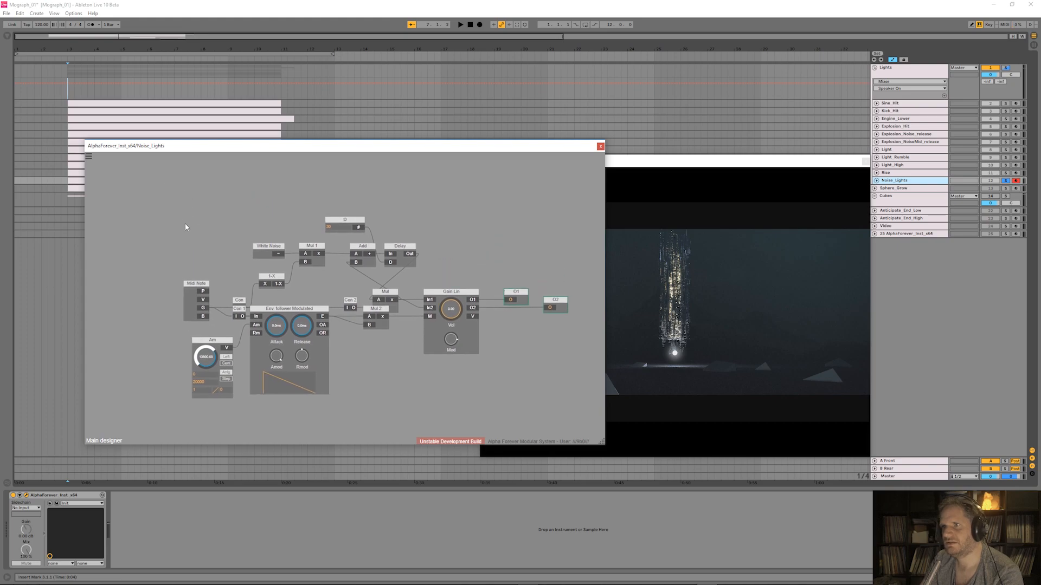
scroll(185, 224, down, 2)
- Move the Midi Note, noise and delay-loop modules up, clear of the envelope row, and inspect the loop of D, Add, Delay and Mul
drag(152, 201, 377, 301)
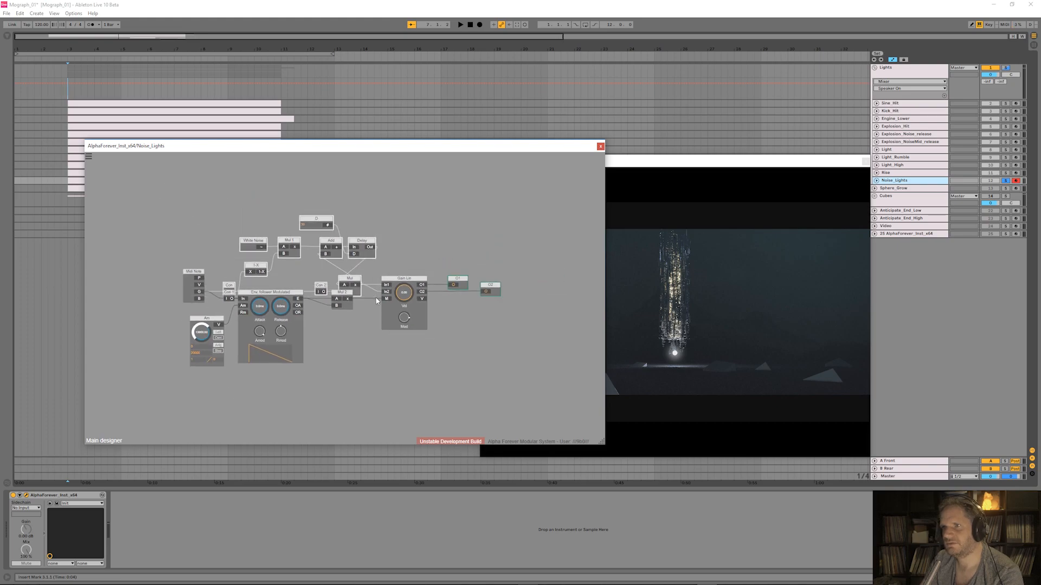
drag(192, 274, 190, 254)
click(221, 227)
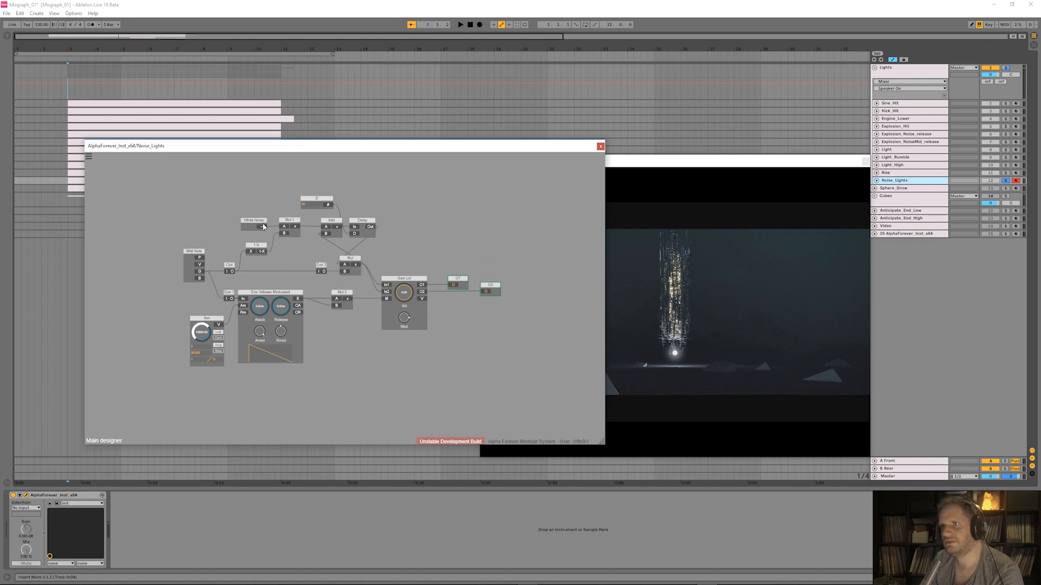
scroll(276, 252, up, 1)
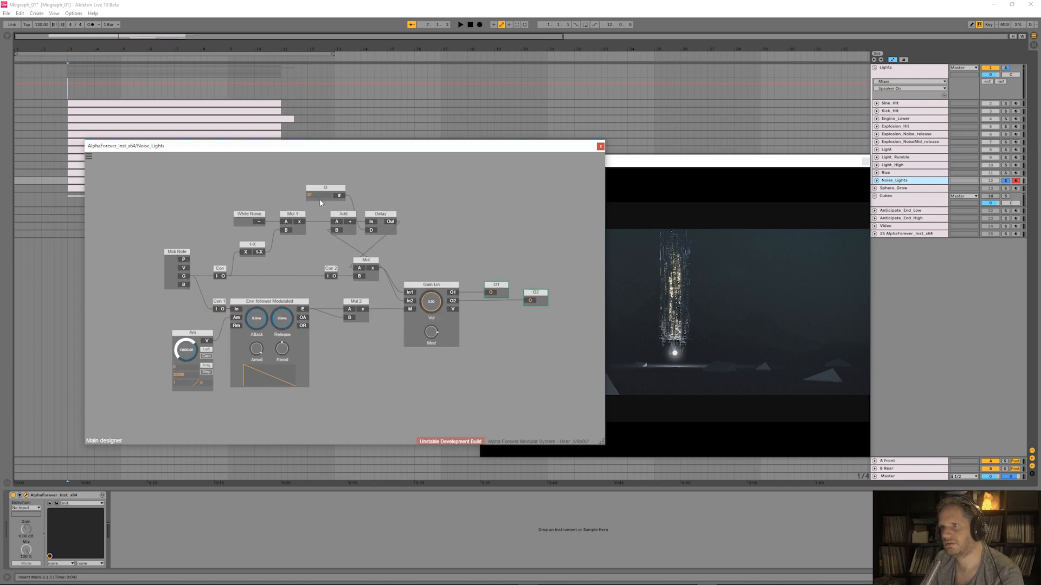
drag(303, 177, 408, 283)
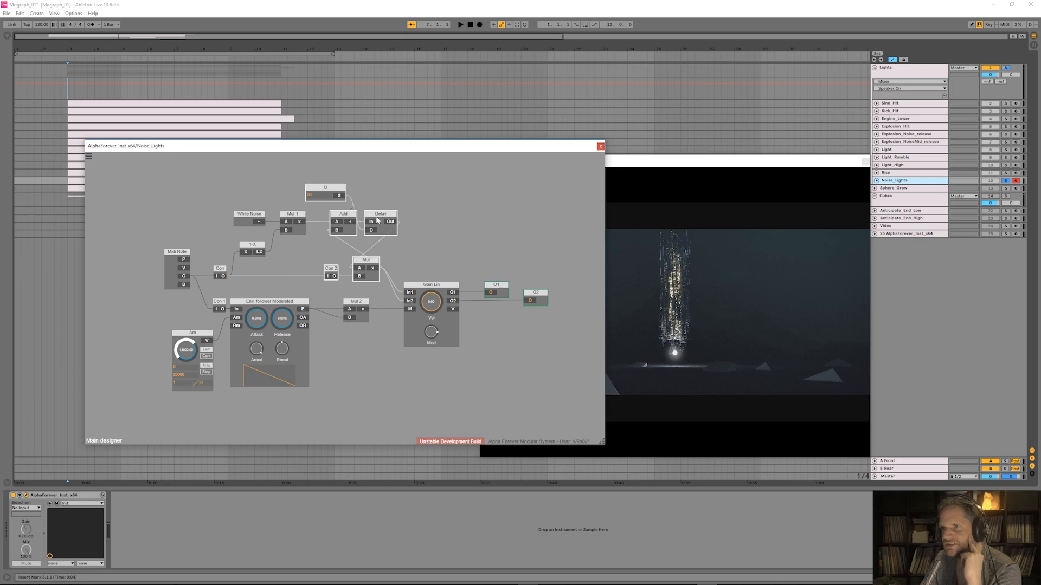
click(441, 222)
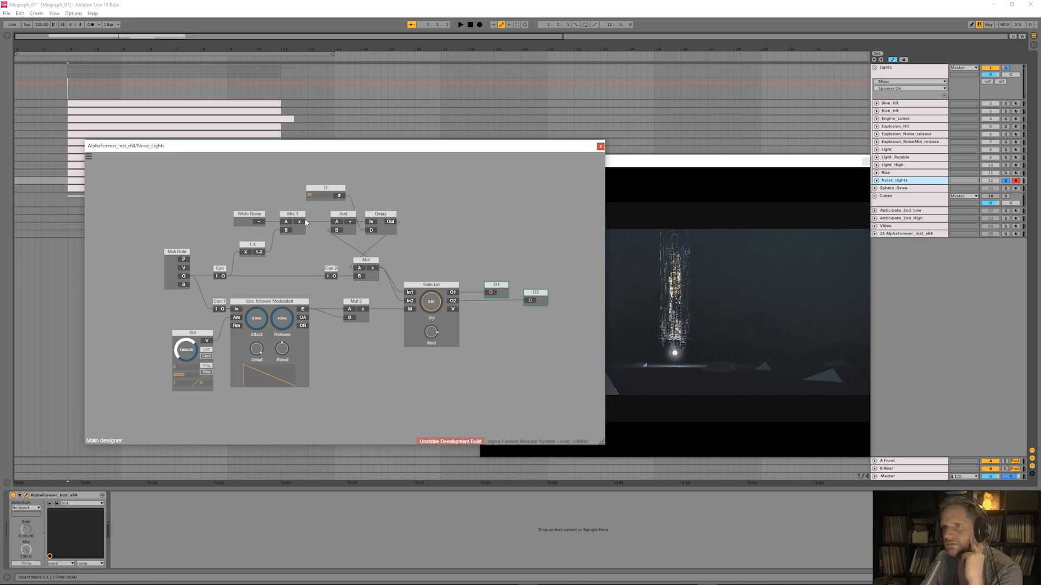
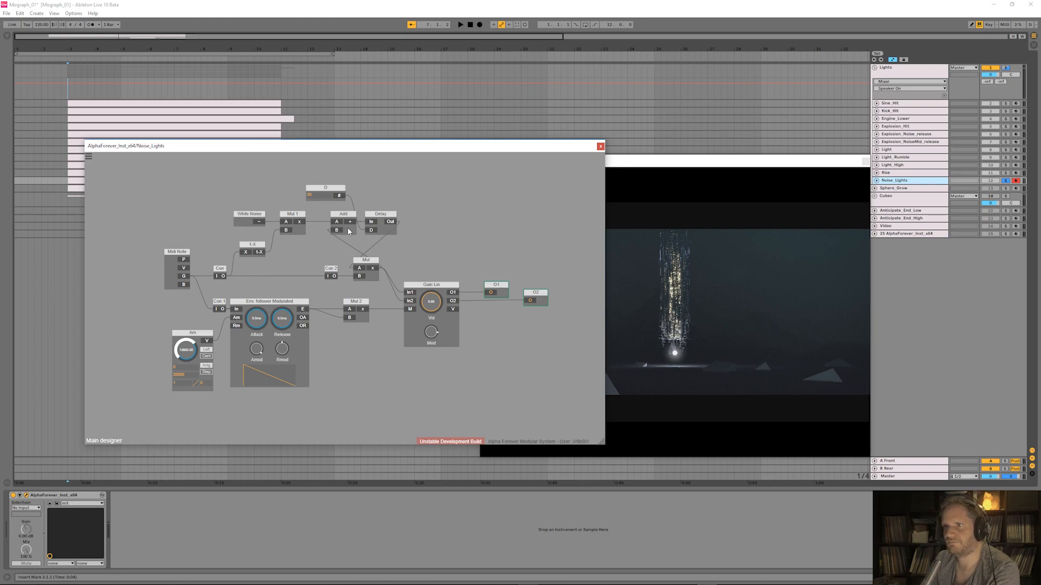
- Move the Gain Lin, O1 and O2 modules slightly closer to the chain, then copy all modules of the Noise_Lights patch
scroll(313, 266, down, 3)
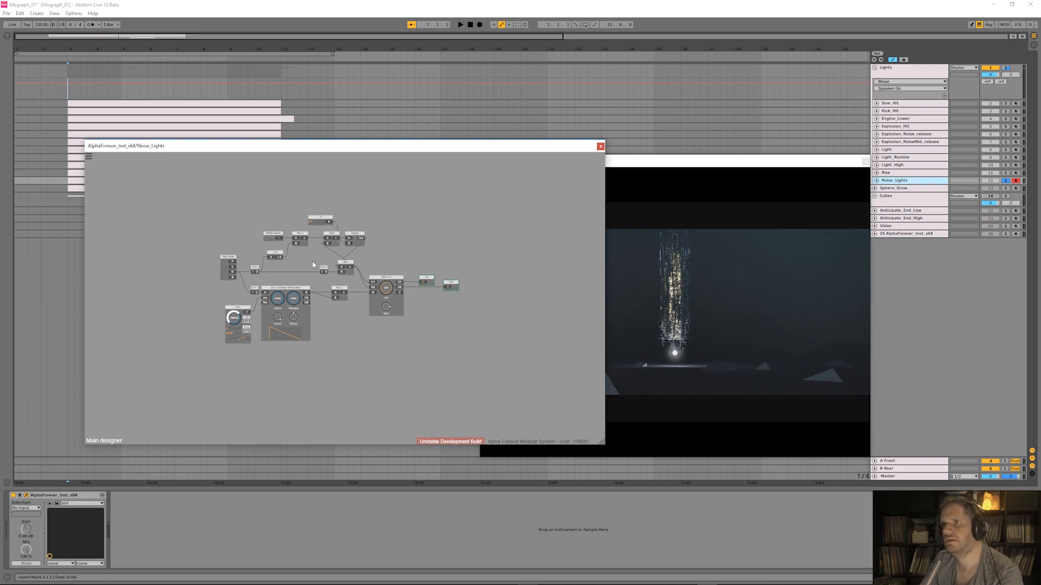
key(ctrl+a)
click(421, 228)
scroll(422, 228, up, 2)
drag(424, 302, 545, 380)
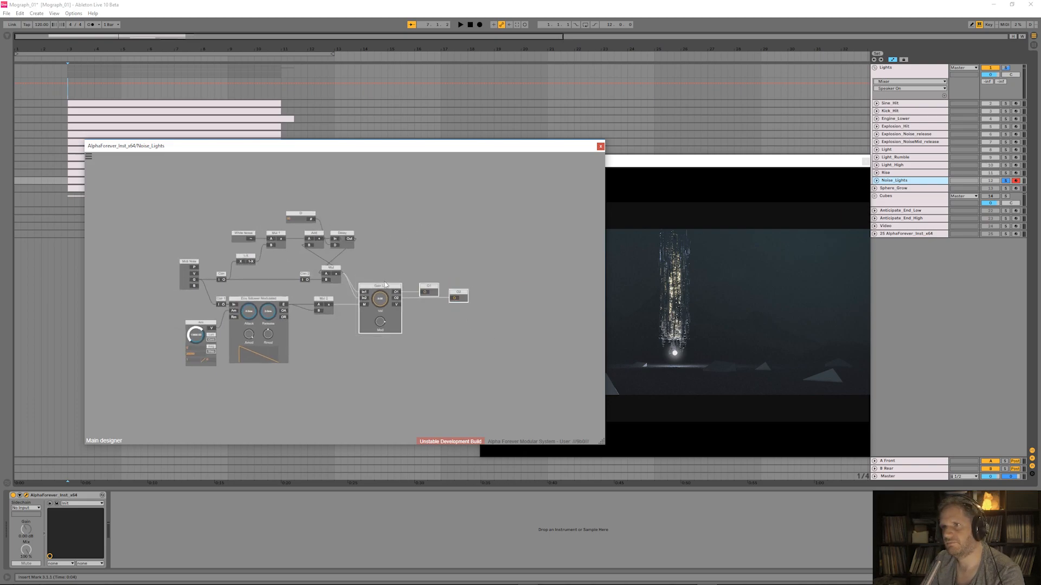
drag(385, 286, 375, 287)
key(ctrl+a)
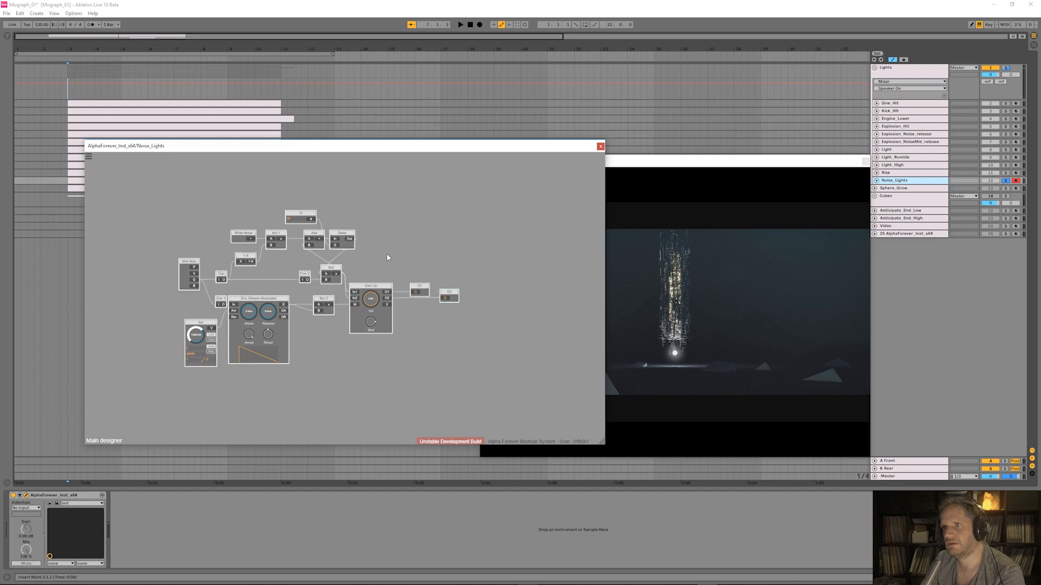
click(550, 261)
- Open the instrument patch of track 25 AlphaForever_Inst_x64 and add a Designer module in the empty area beneath the existing modules
click(915, 233)
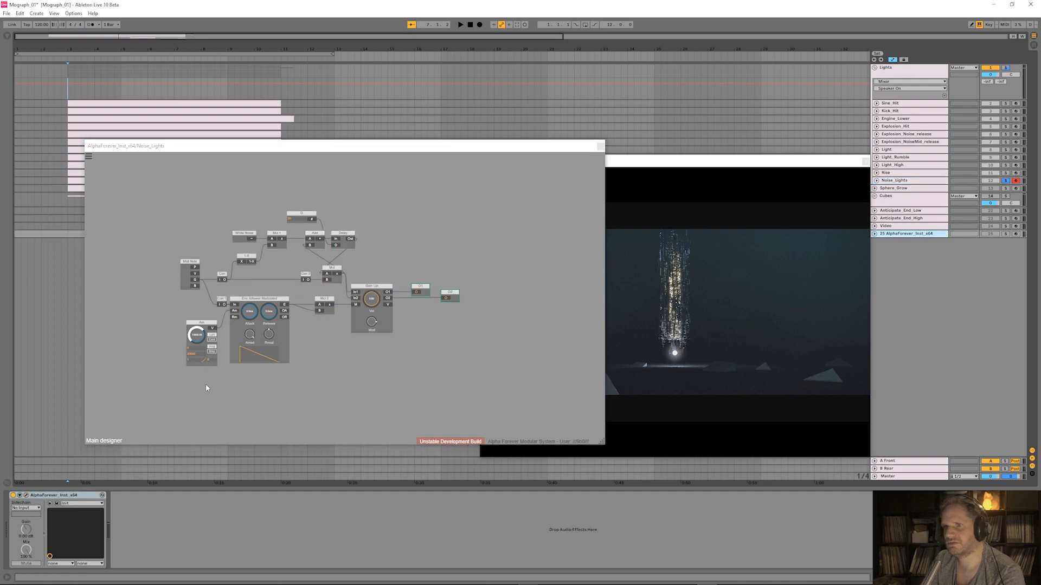
click(26, 495)
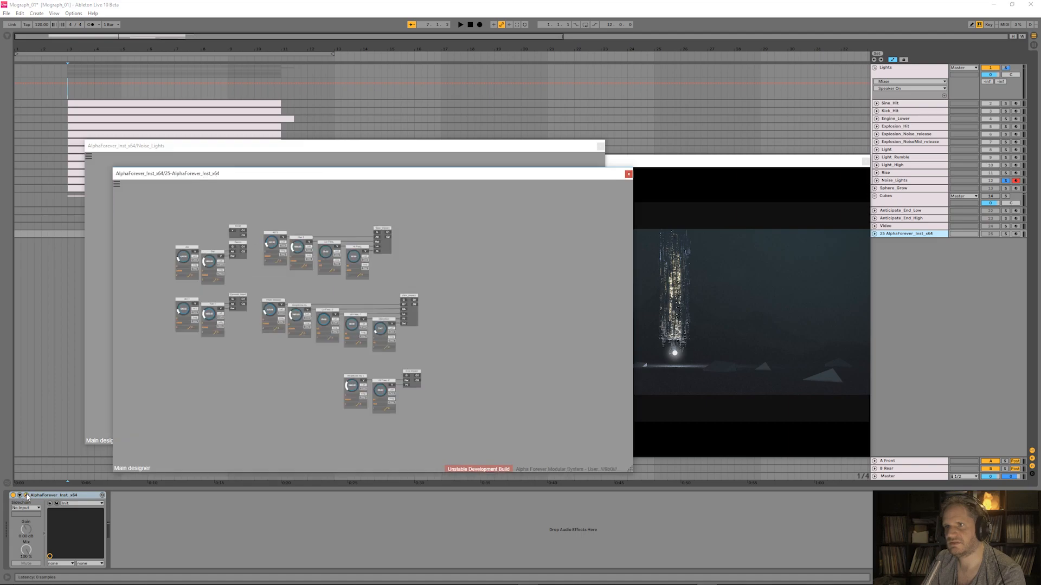
scroll(428, 245, down, 2)
right_click(316, 274)
mouse_move(349, 302)
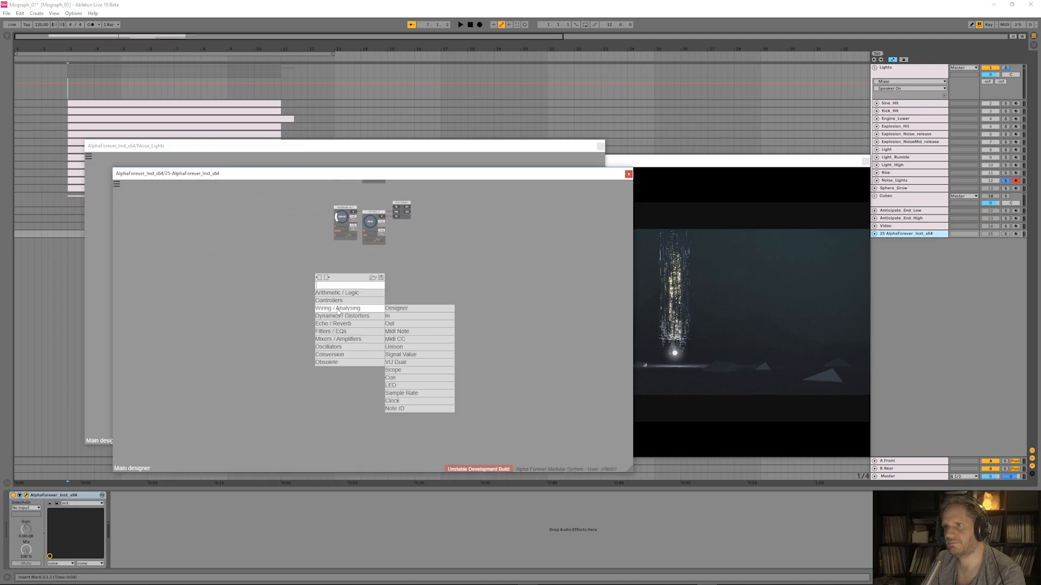
click(428, 308)
scroll(331, 265, up, 3)
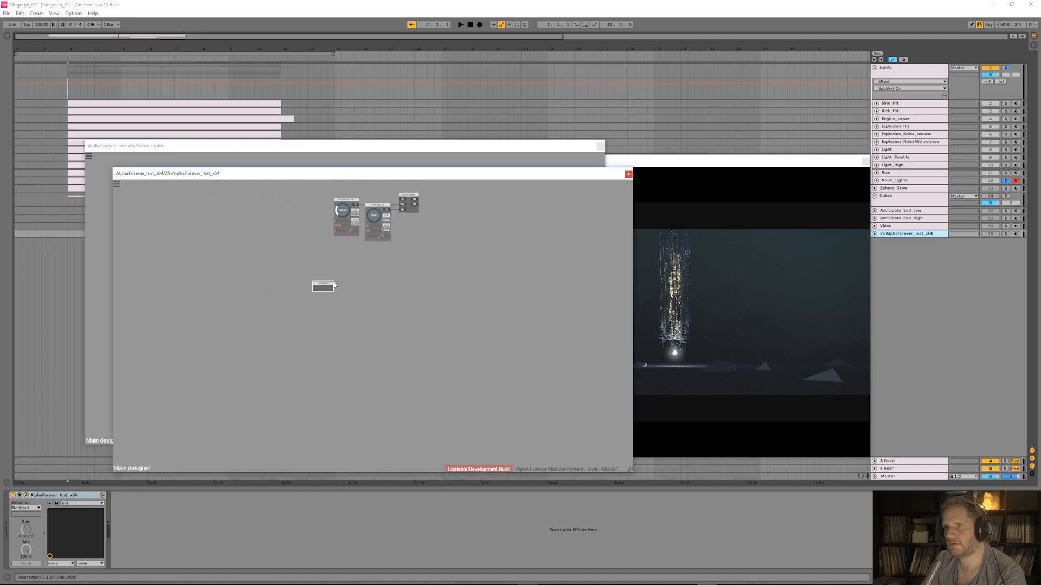
- Name the new Designer module "Noise Rptr" and paste the copied Noise_Lights modules inside it
text(No)
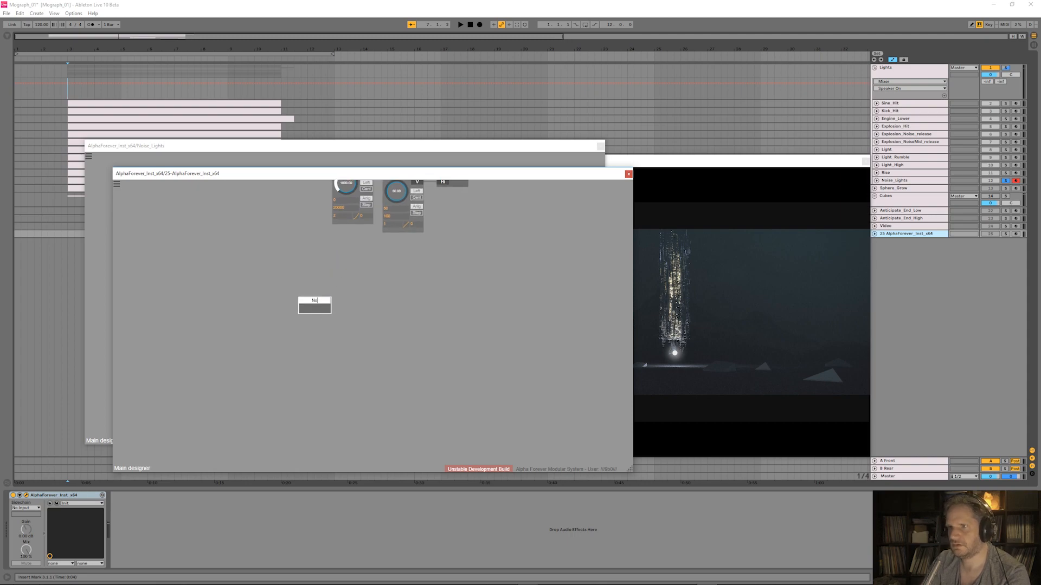
text(ise Repeate)
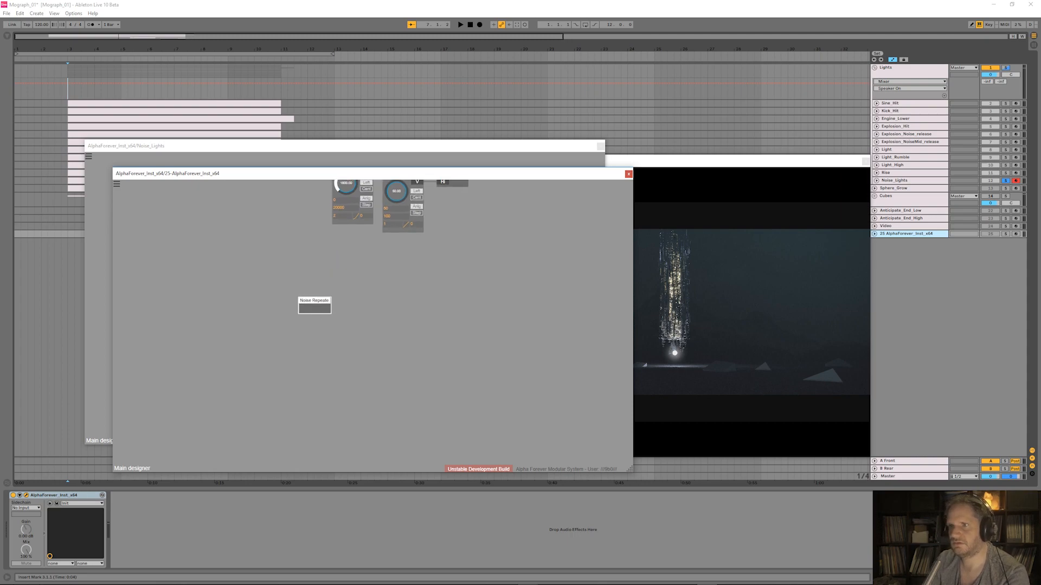
key(BackSpace)
key(BackSpace)
key(BackSpace)
key(BackSpace)
text(ptr)
double_click(323, 309)
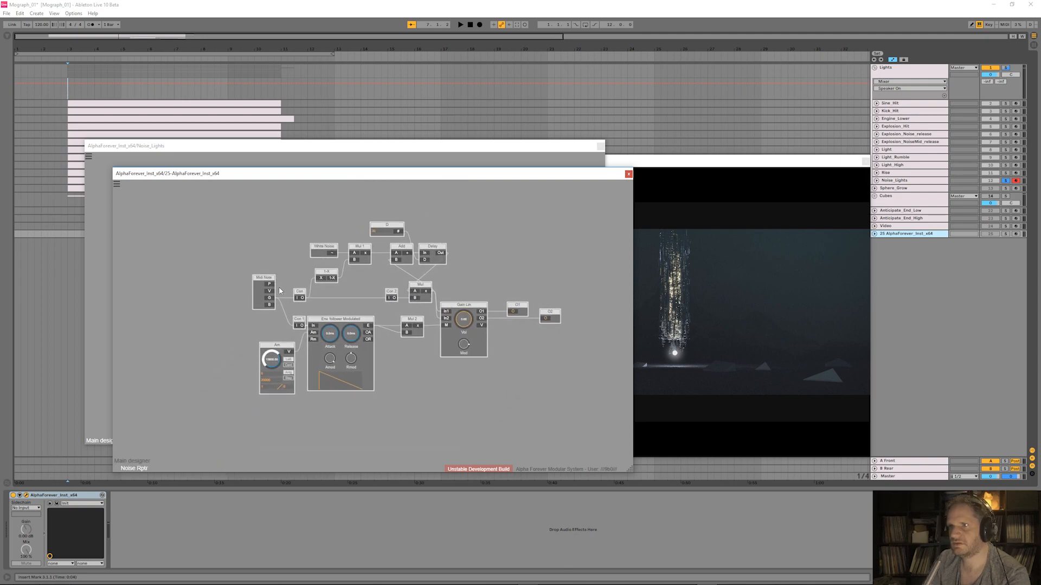
- Add a Con module to the gate connection, delete the Midi Note module, and feed the new Con from a G input
drag(268, 281, 223, 282)
double_click(228, 297)
mouse_move(254, 325)
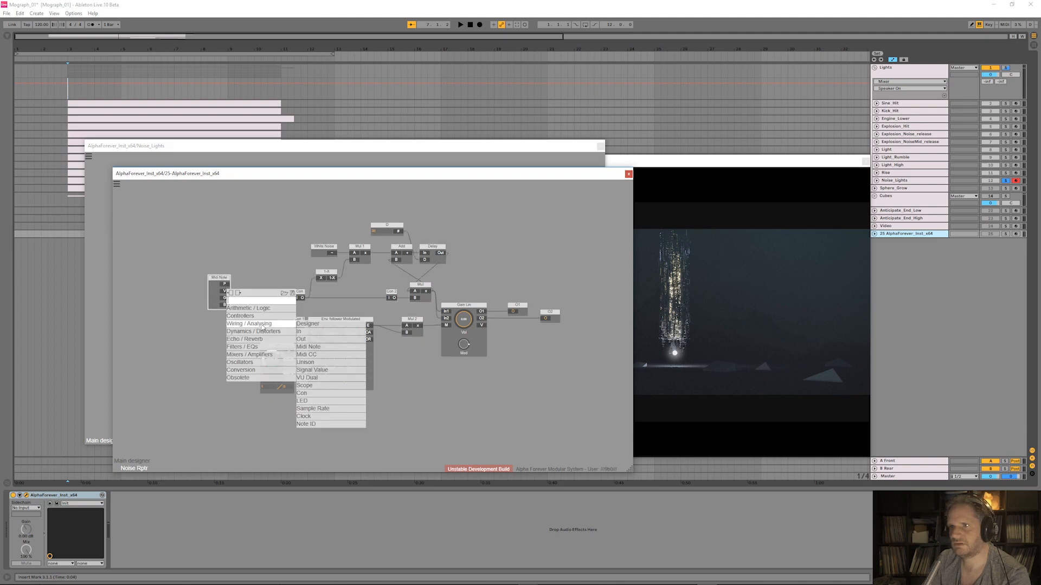
click(314, 394)
drag(265, 293, 280, 293)
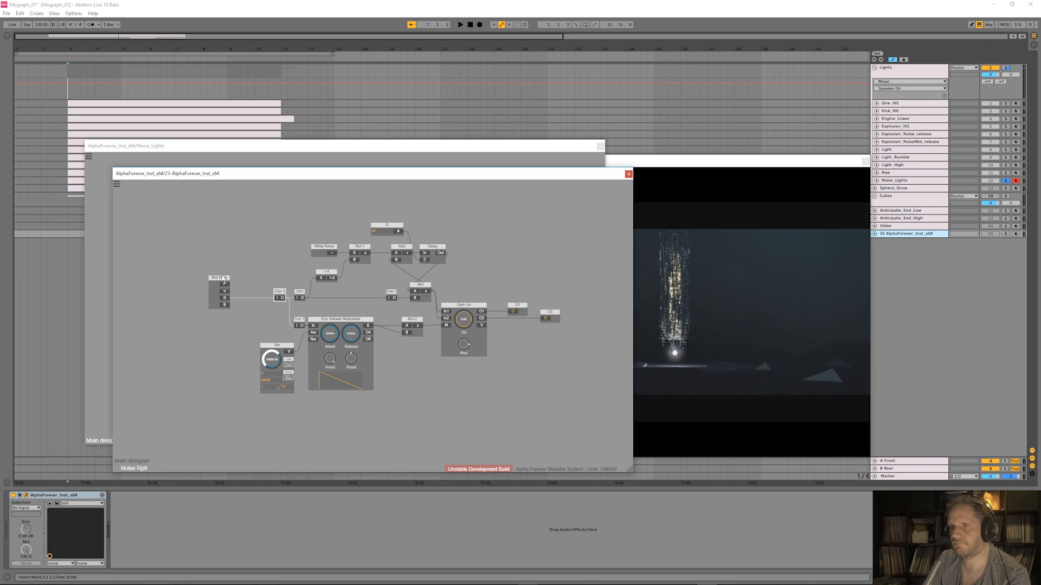
key(Delete)
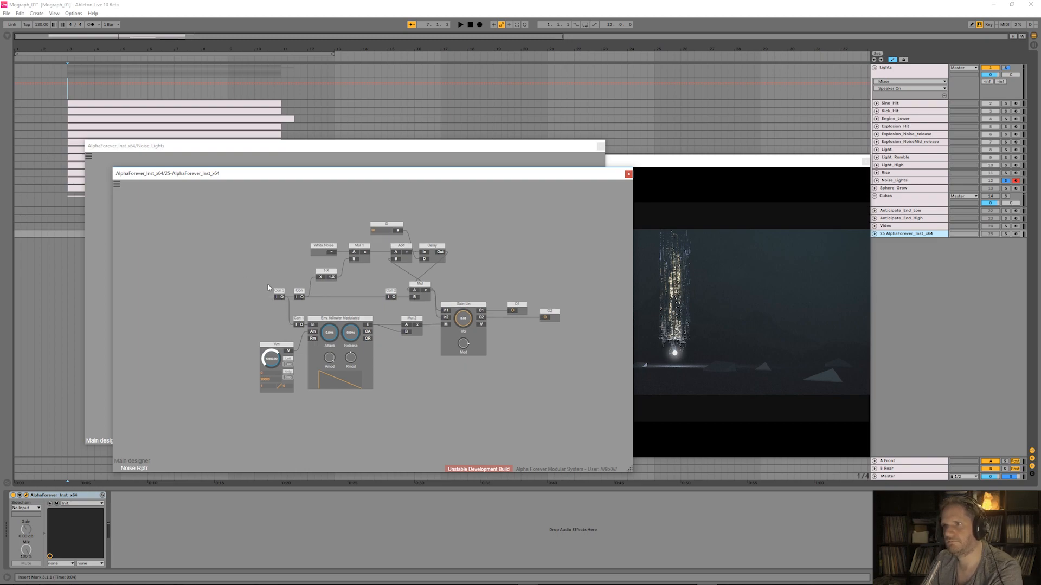
drag(276, 297, 244, 296)
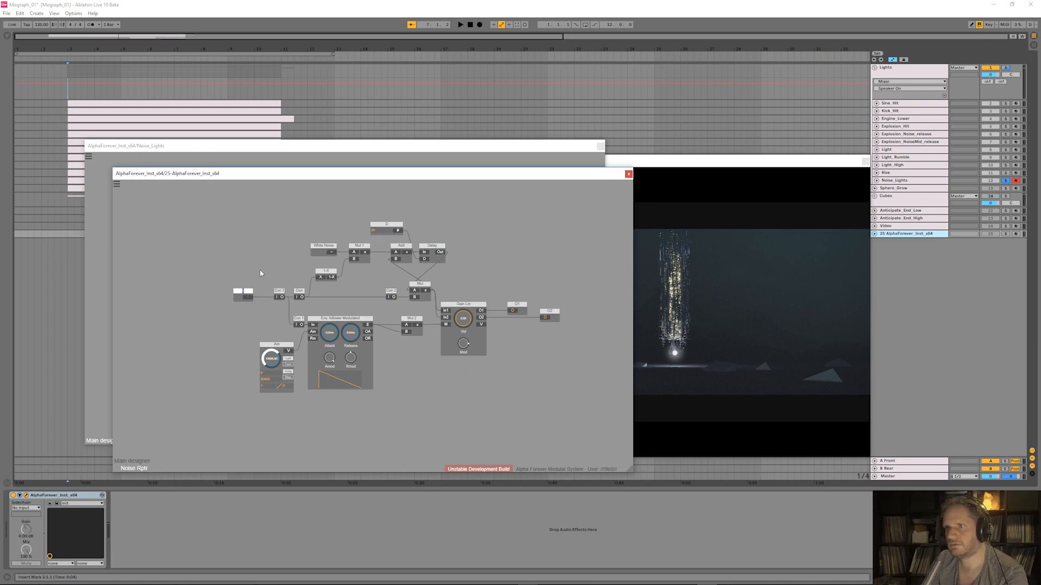
- Delete the whole envelope row beneath the main chain and connect a new input named A to Gain Lin's M port
drag(244, 309, 434, 429)
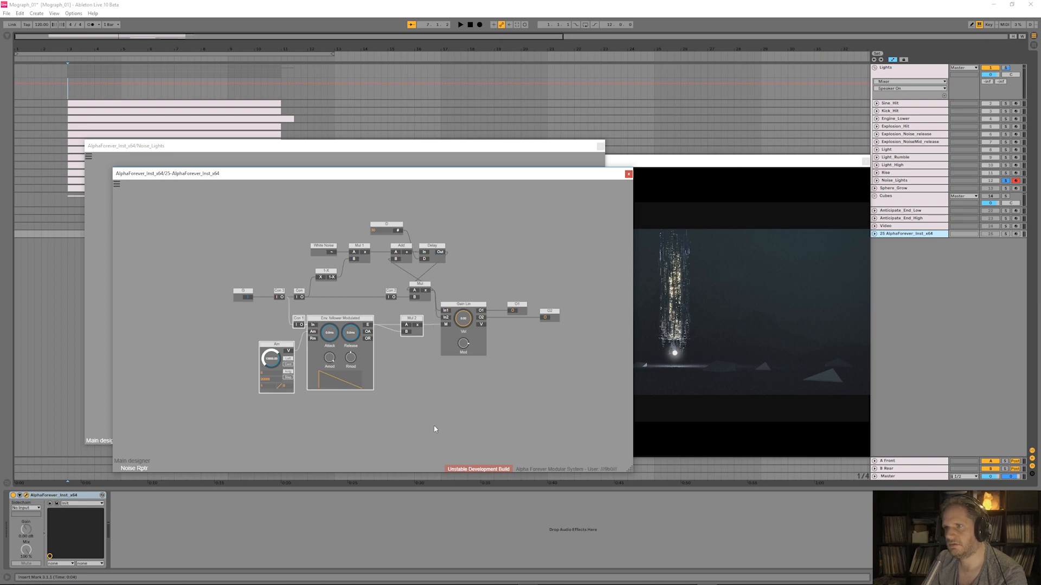
key(Delete)
drag(443, 324, 405, 324)
text(A)
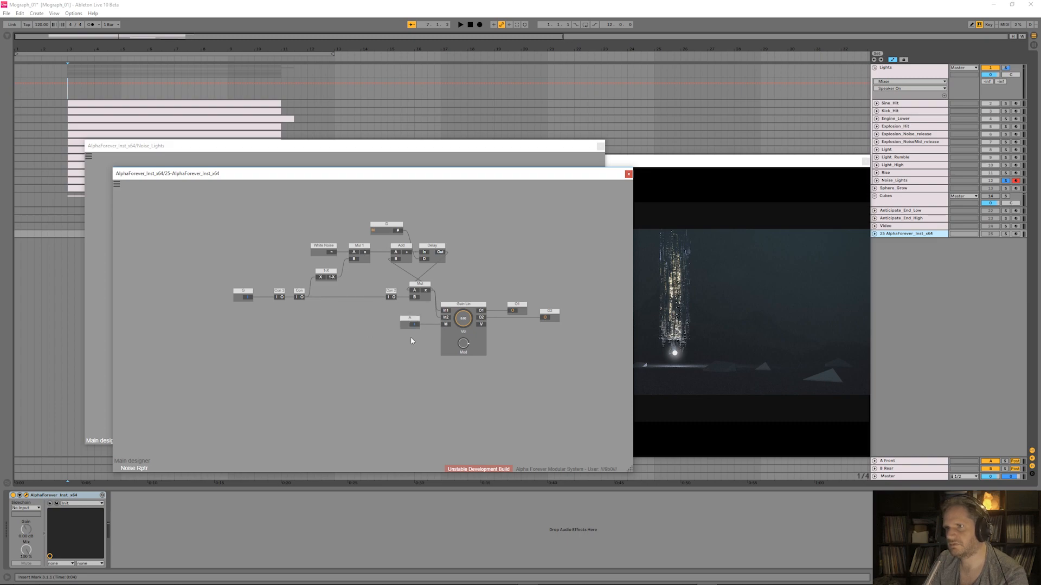
- Move Gain Lin, O1 and O2 up level with the Mul chain and align the A input directly beneath Mul
click(445, 310)
click(546, 318)
click(415, 323)
drag(413, 299, 414, 310)
shift+click(425, 286)
key(ctrl+l)
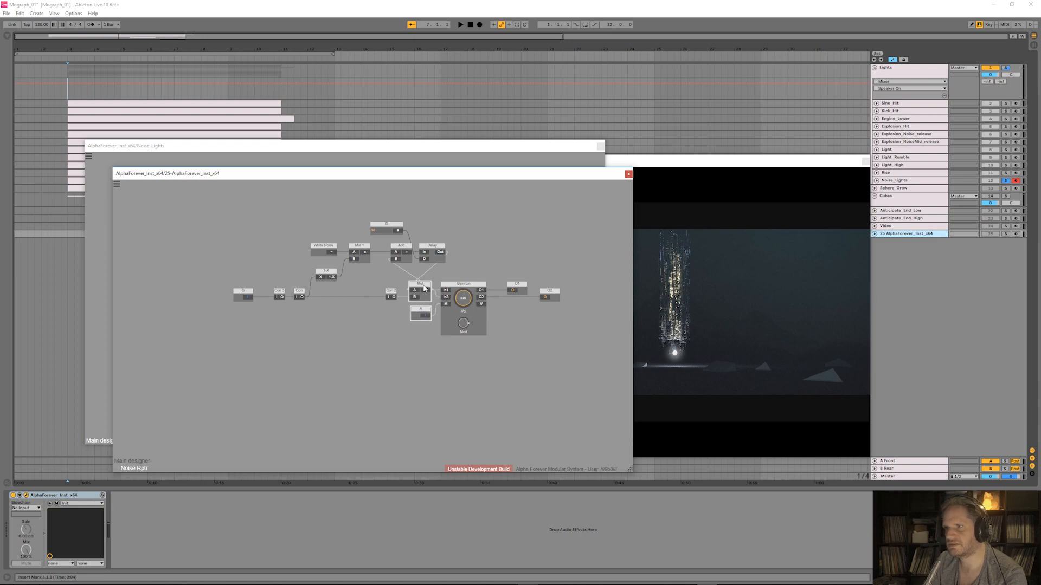
click(489, 264)
- Rename the A input feeding Gain Lin as V
double_click(420, 310)
text(V)
key(Return)
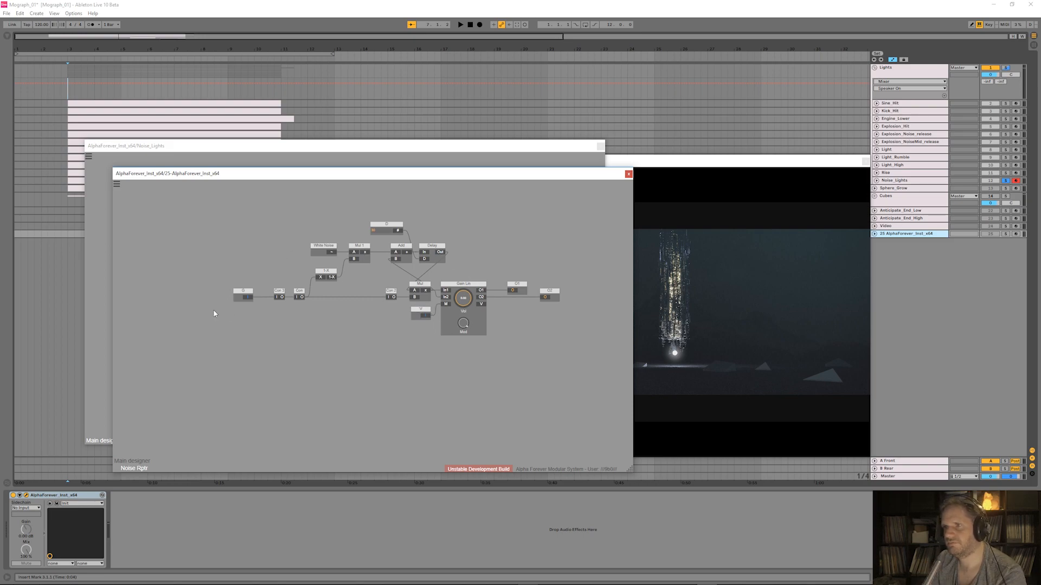
- Delete the D value module above the Add module and create a designer input on the Delay module's D port instead
click(387, 229)
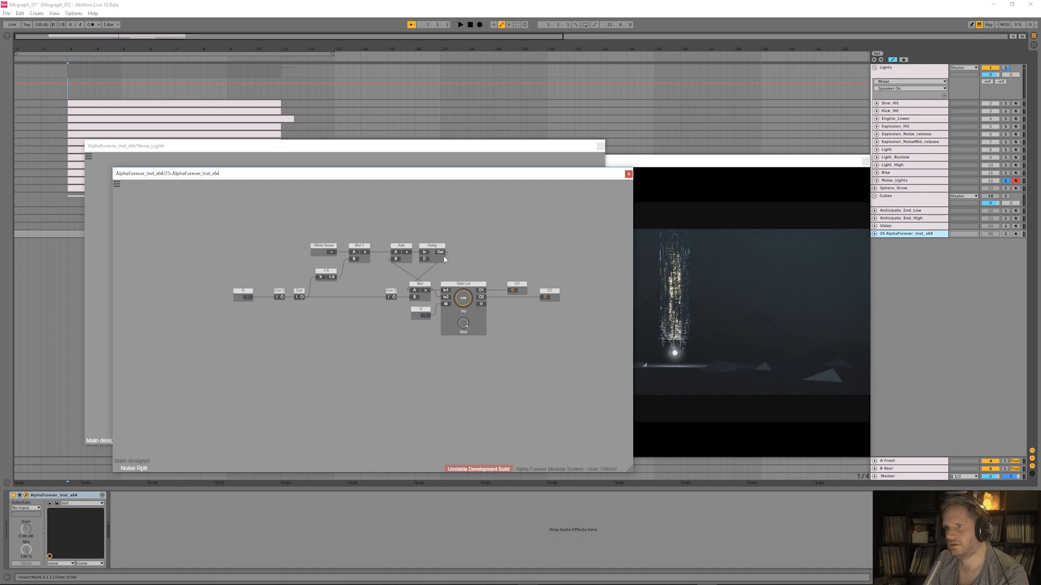
double_click(424, 259)
click(409, 253)
key(Delete)
double_click(424, 260)
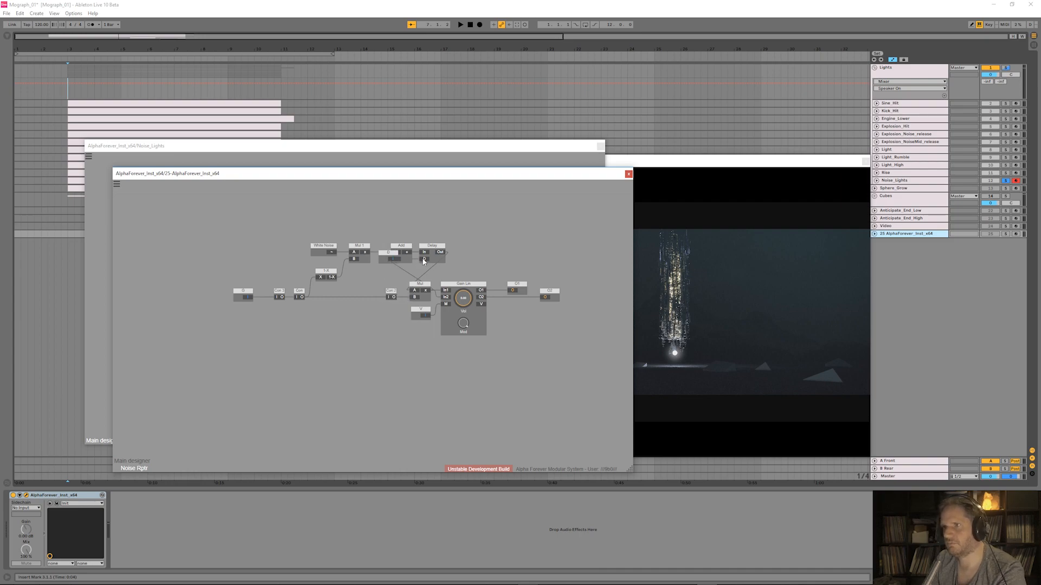
- Place the new delay input above the Add module, align the two, and rename the input as Lng
drag(387, 253, 387, 217)
click(403, 250)
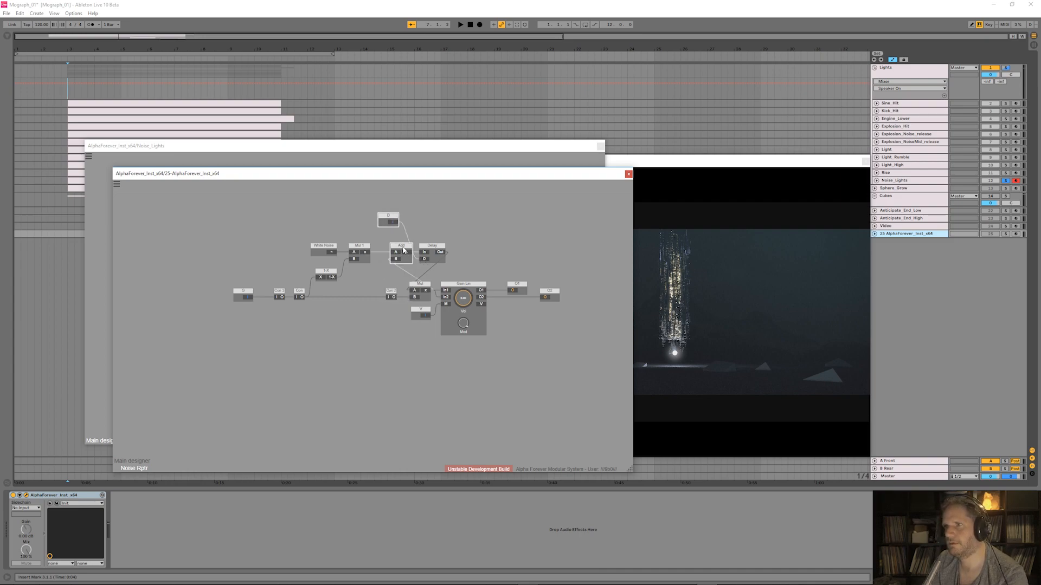
key(r)
click(403, 233)
double_click(402, 216)
text(Lng)
key(Return)
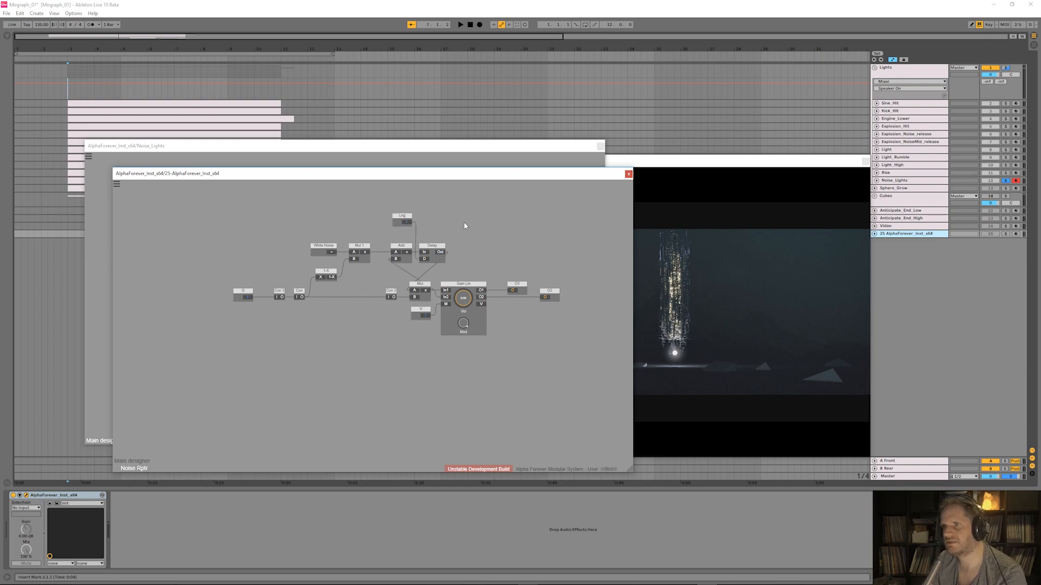
- Return to the Main designer and align the Noise Rptr module beneath the Exp Impact module
double_click(465, 226)
drag(329, 297, 424, 255)
click(366, 278)
scroll(369, 275, down, 2)
drag(326, 327, 346, 364)
shift+click(360, 267)
key(ctrl+l)
click(333, 329)
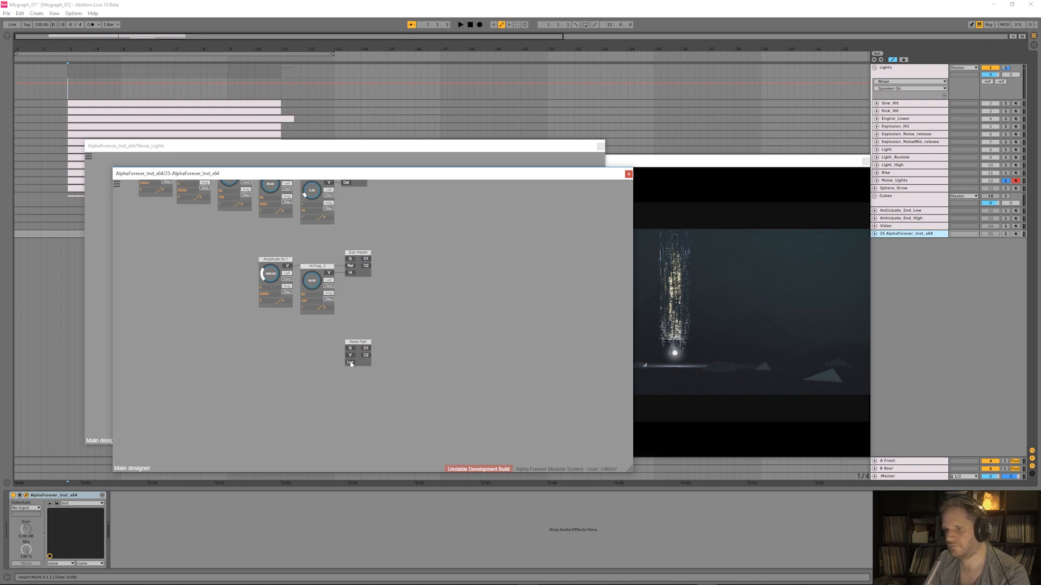
- Add a control knob to Noise Rptr's Lng input, set its range from 1 to 50, and turn the knob up
double_click(350, 363)
text(50)
key(Return)
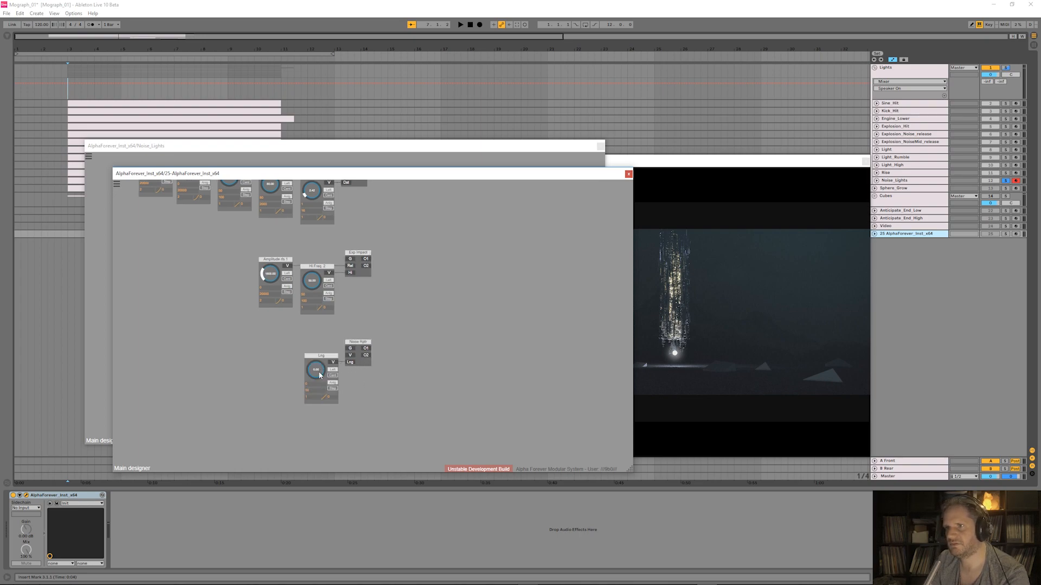
double_click(310, 384)
text(3)
key(Return)
double_click(310, 383)
text(1)
click(369, 382)
drag(316, 371, 320, 342)
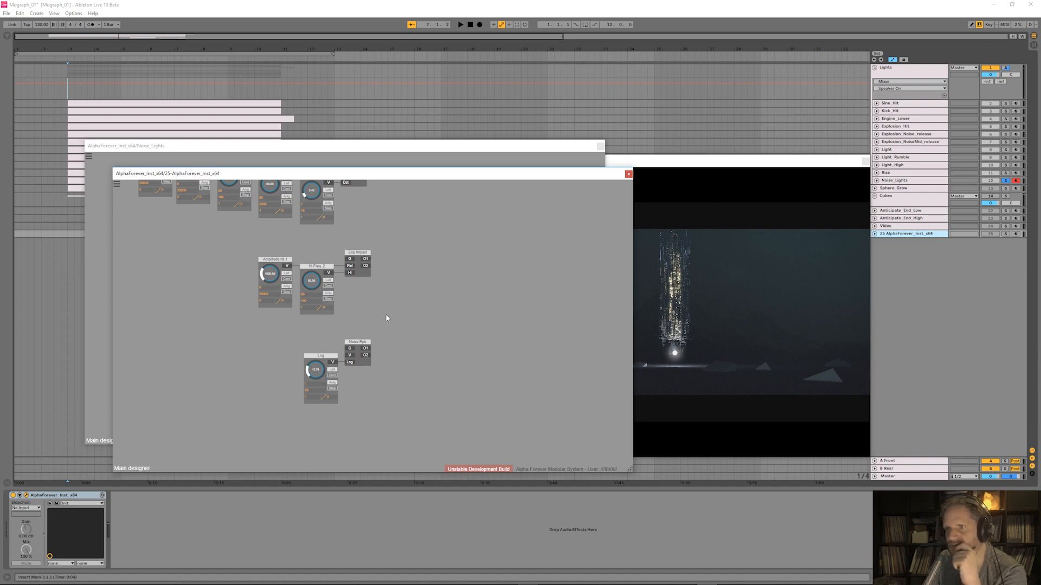
- Move the Noise Rptr module and its Lng knob beneath the lower two-knob module in the leftmost column of modules
drag(421, 302, 434, 350)
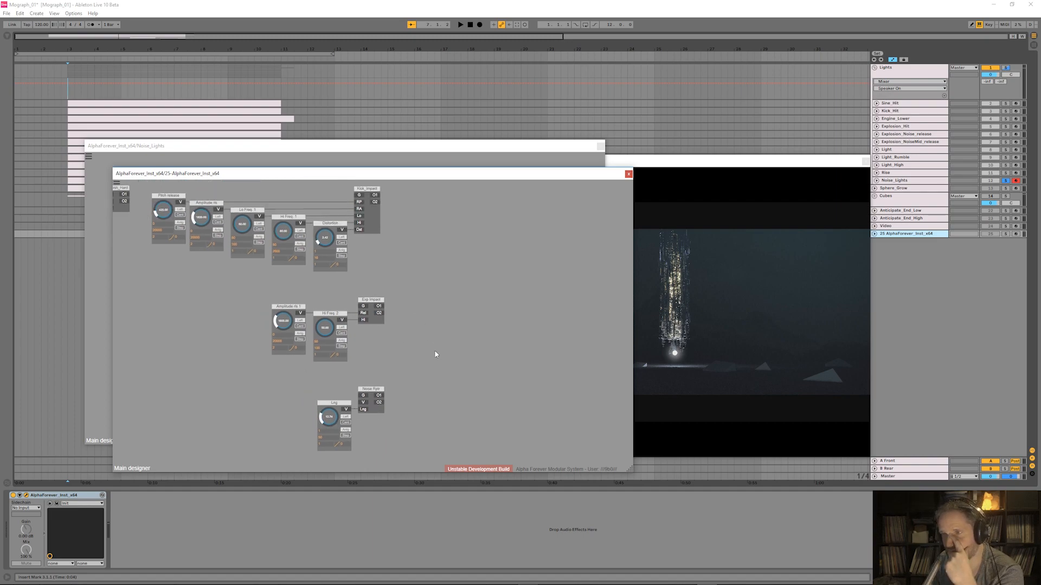
scroll(434, 352, down, 1)
scroll(435, 352, down, 1)
drag(437, 349, 422, 369)
scroll(421, 369, down, 2)
drag(358, 400, 444, 453)
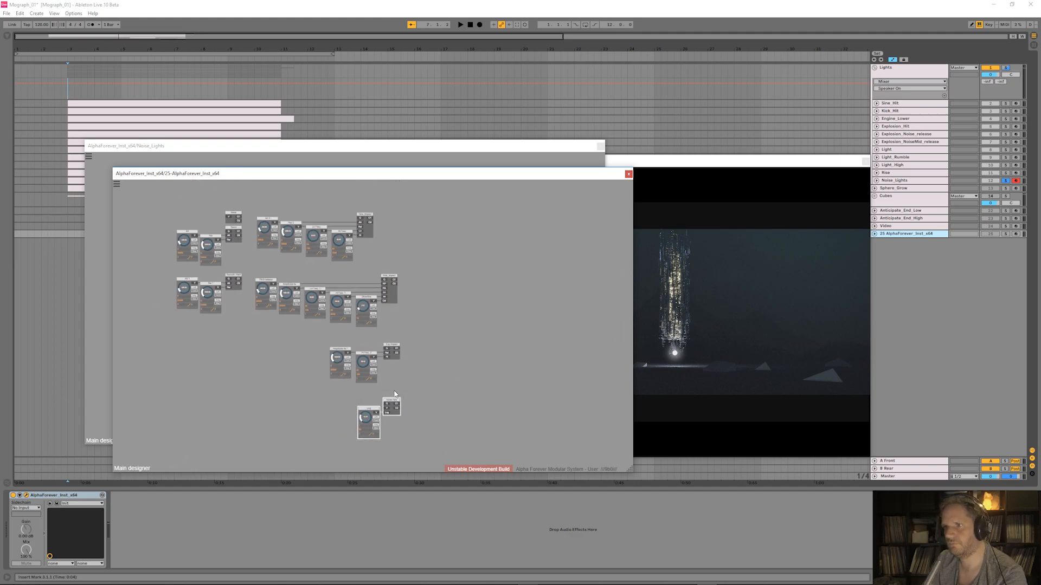
drag(395, 404, 372, 361)
click(311, 347)
scroll(382, 344, up, 3)
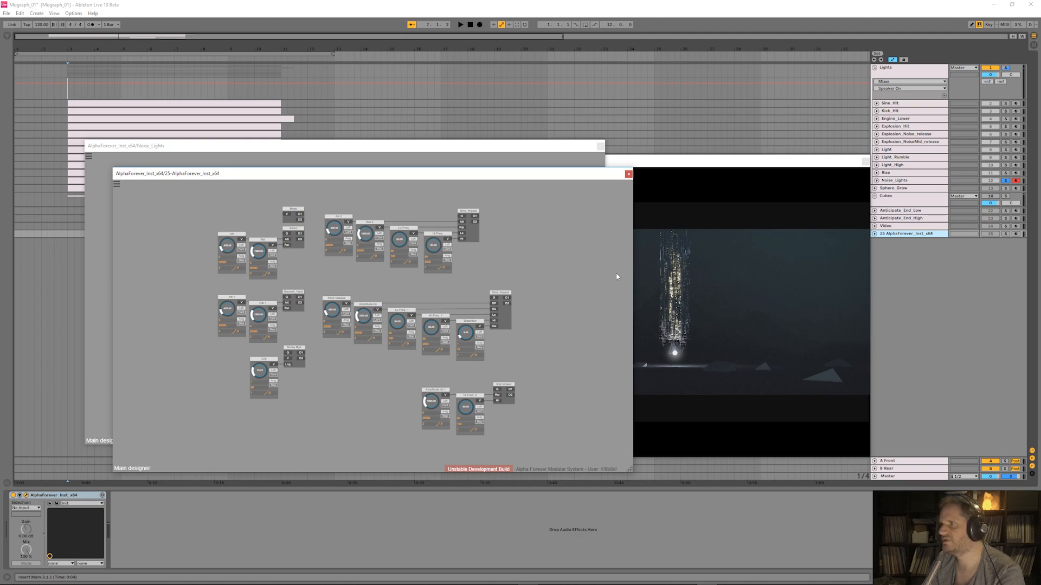
- Fold and delete the Lights group track, then close the patch window of the AlphaForever_Inst_x64 track
click(919, 181)
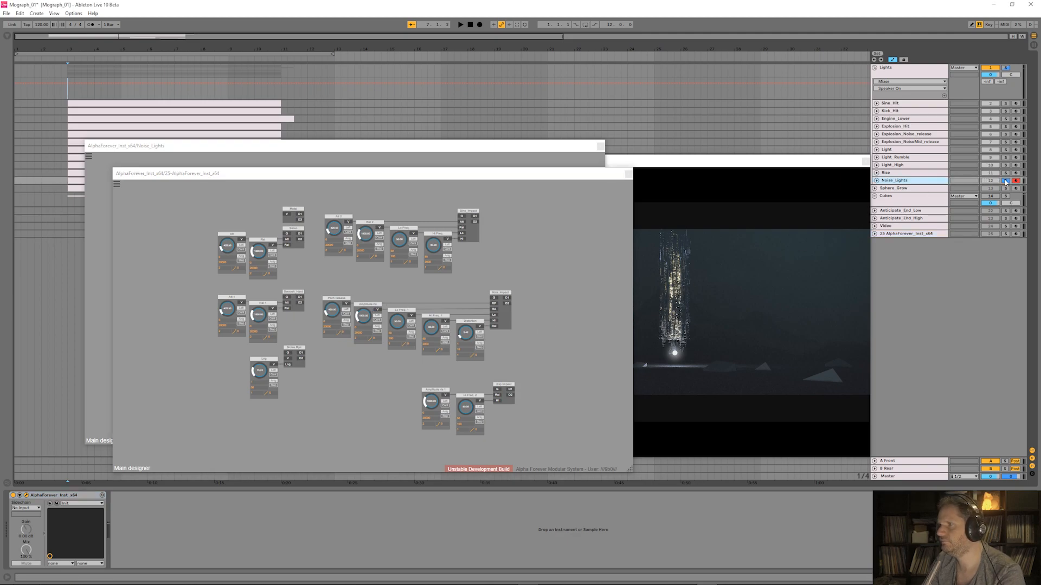
click(889, 72)
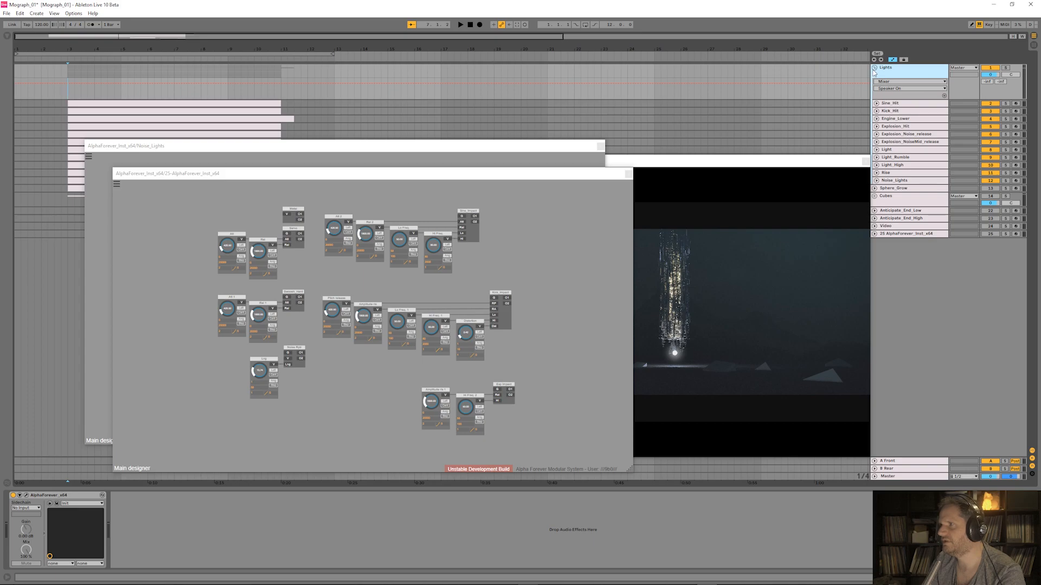
click(874, 69)
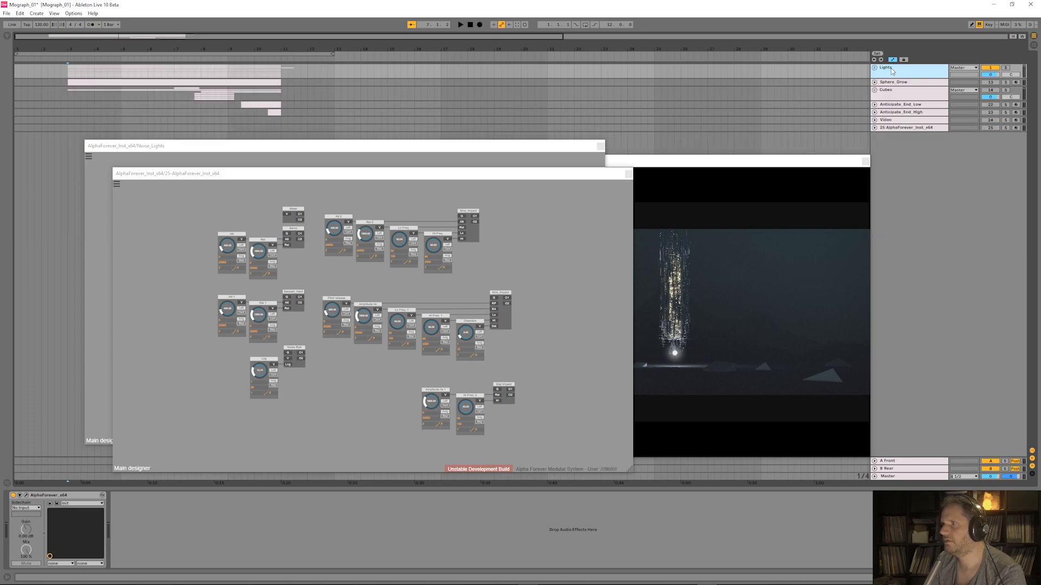
key(Delete)
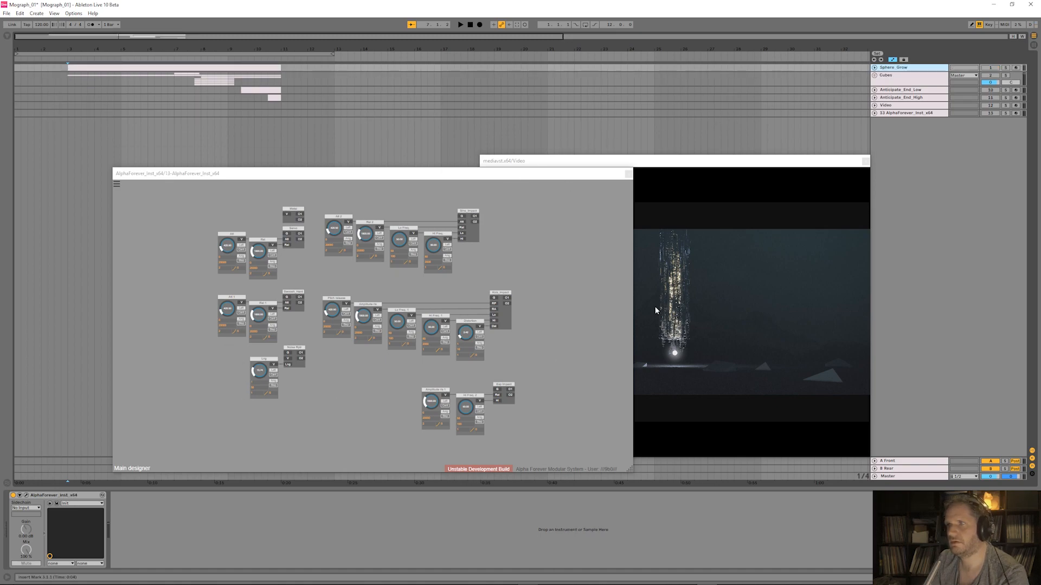
click(887, 113)
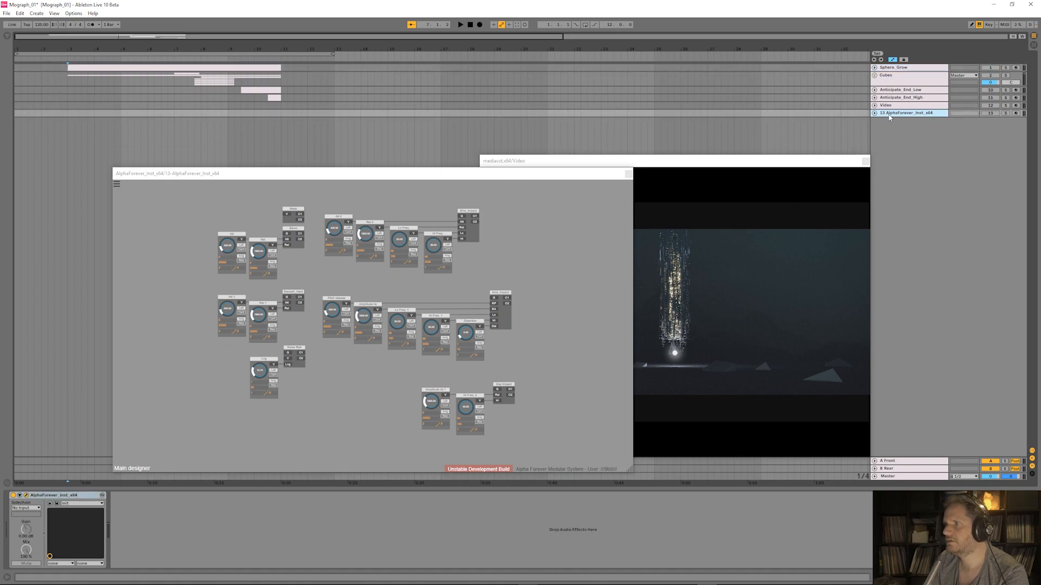
click(27, 495)
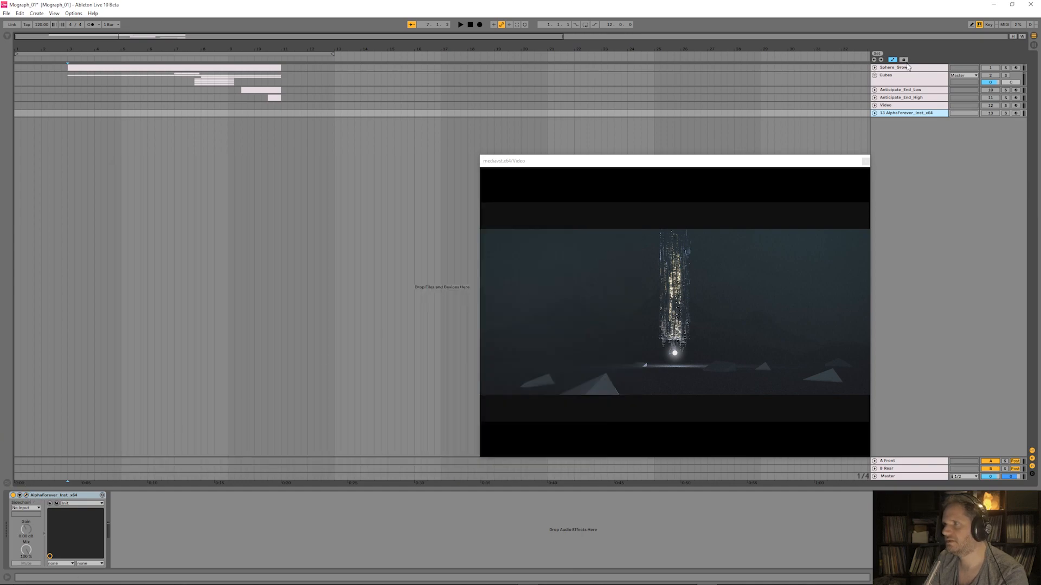
- Solo and arm the Sphere_Grow track and play the arrangement from bar 3 to hear its sound
click(931, 71)
click(1016, 68)
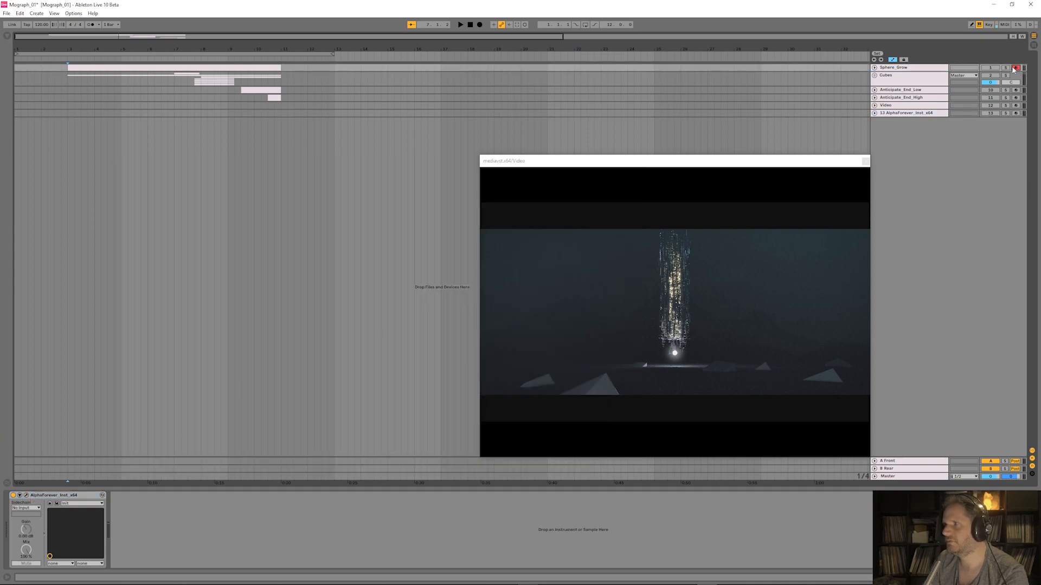
click(64, 60)
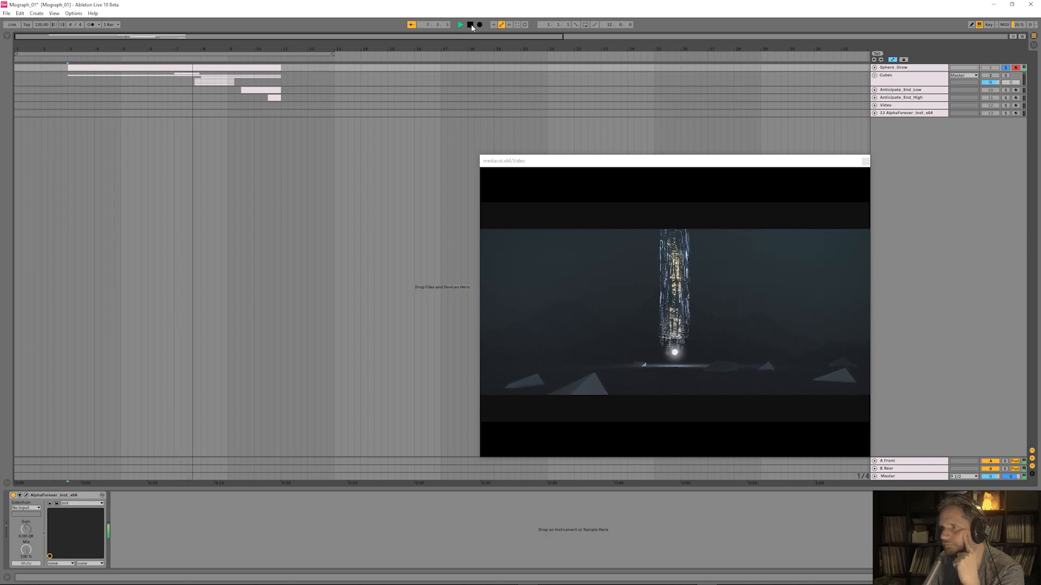
click(471, 25)
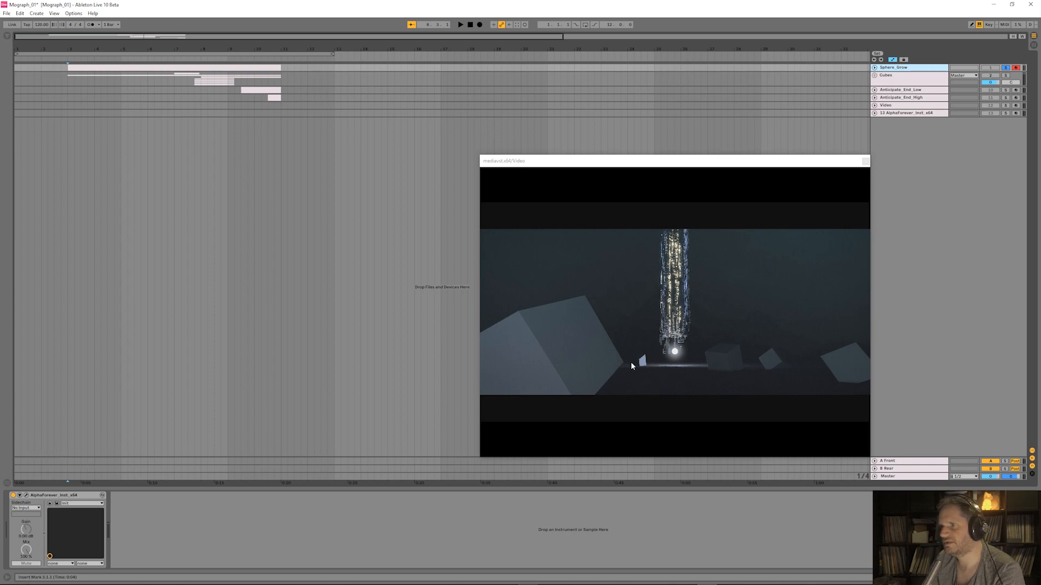
- Open the Sphere_Grow instrument patch, examine its full module chain from LFO to outputs, and close it again
click(27, 495)
scroll(344, 391, up, 5)
drag(395, 333, 381, 410)
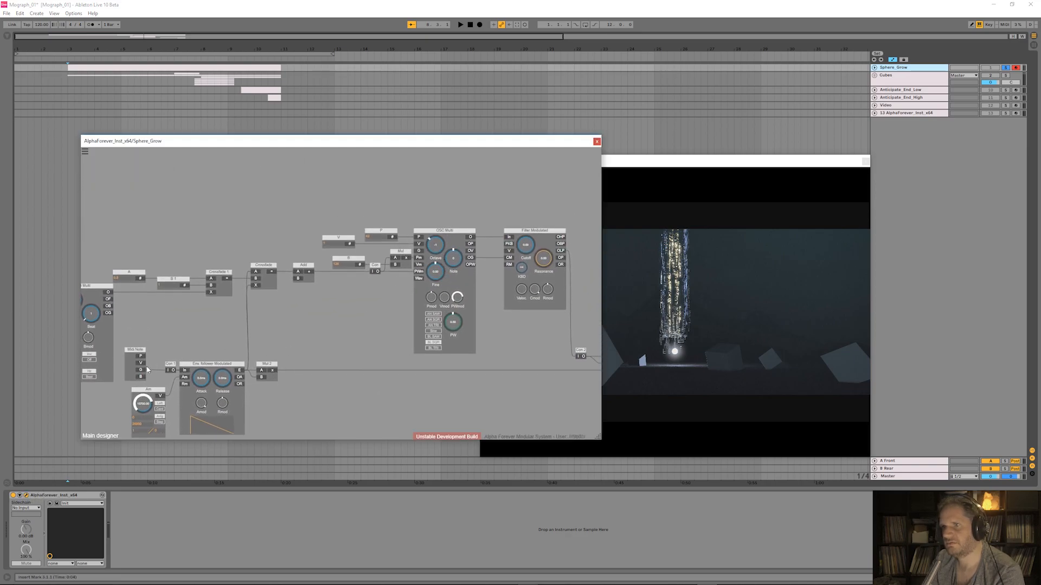
drag(493, 388, 529, 387)
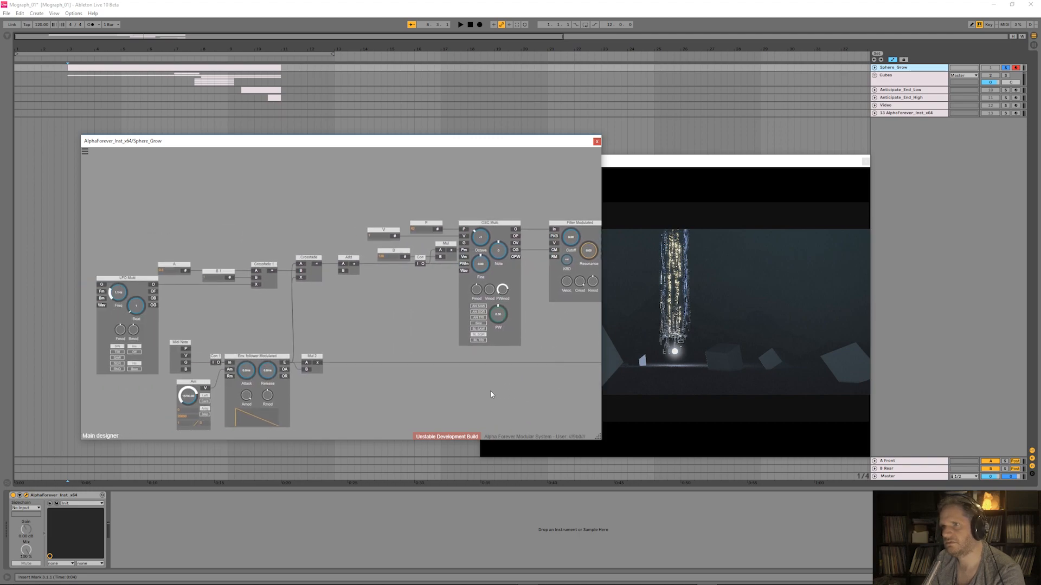
scroll(490, 394, down, 5)
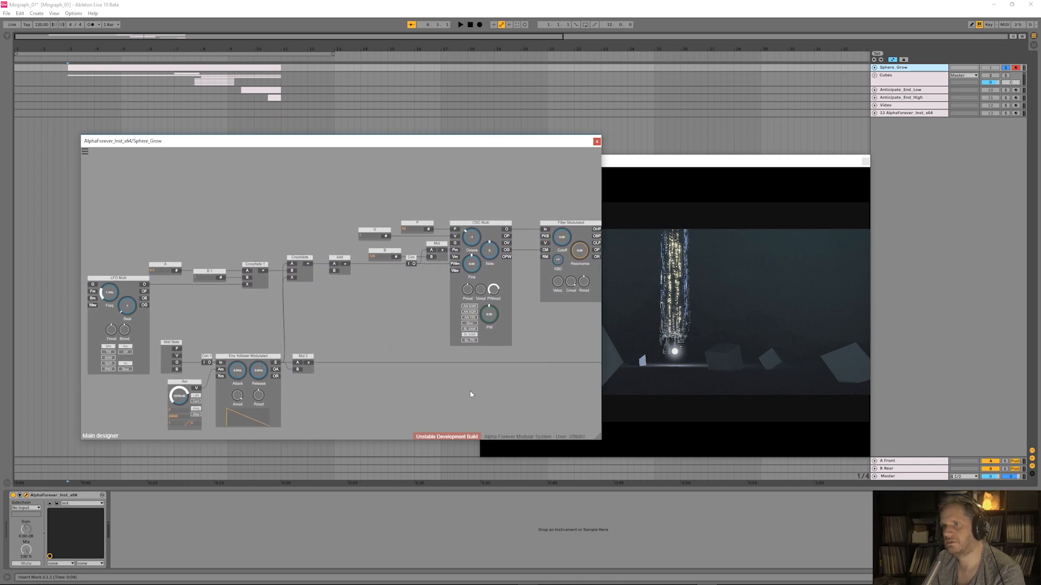
scroll(394, 368, down, 3)
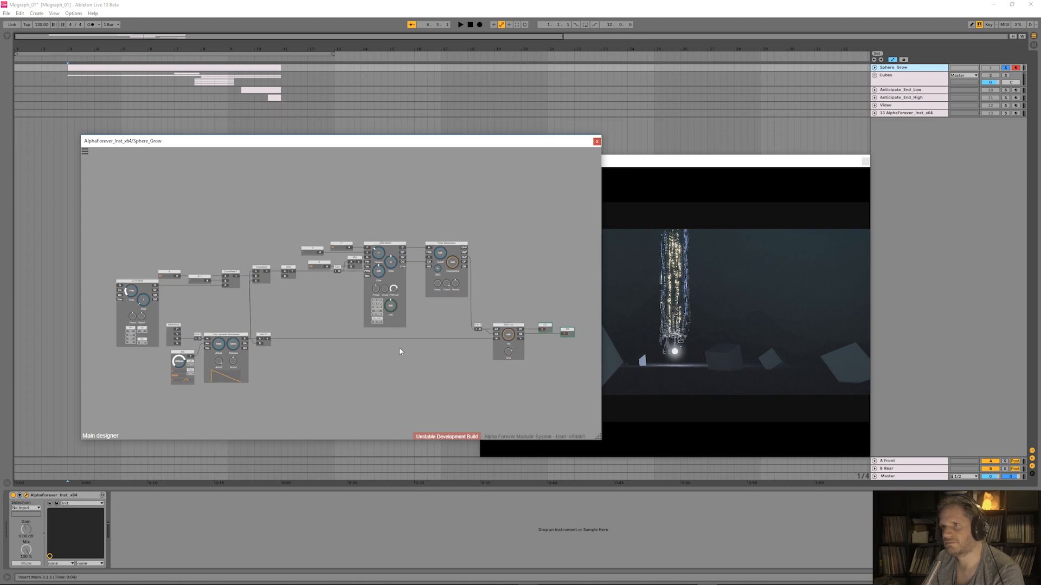
click(26, 495)
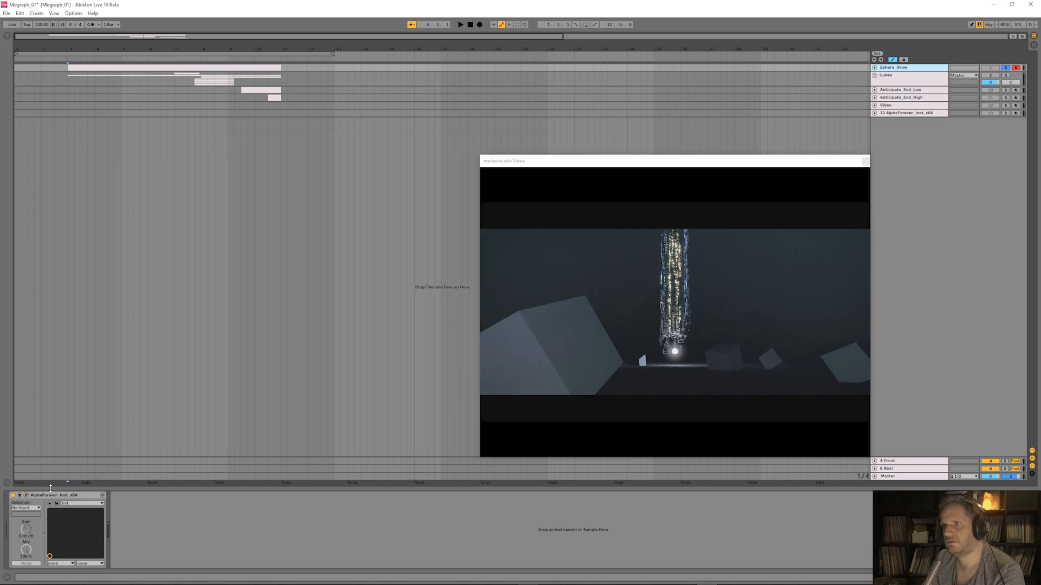
- Solo and unfold the Cubes group, then delete the Sphere_Grow track
click(899, 78)
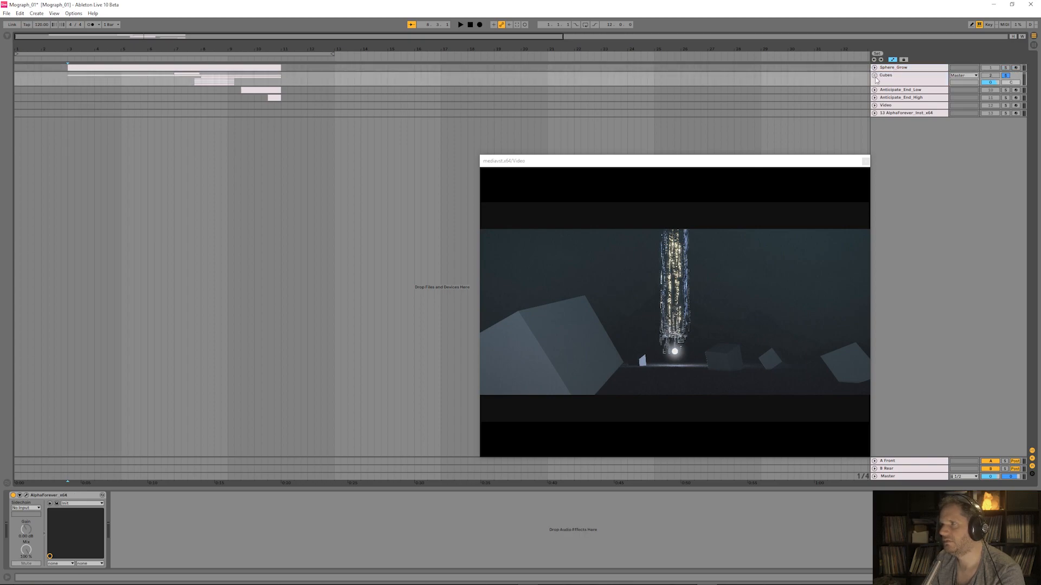
click(875, 76)
click(895, 68)
key(Delete)
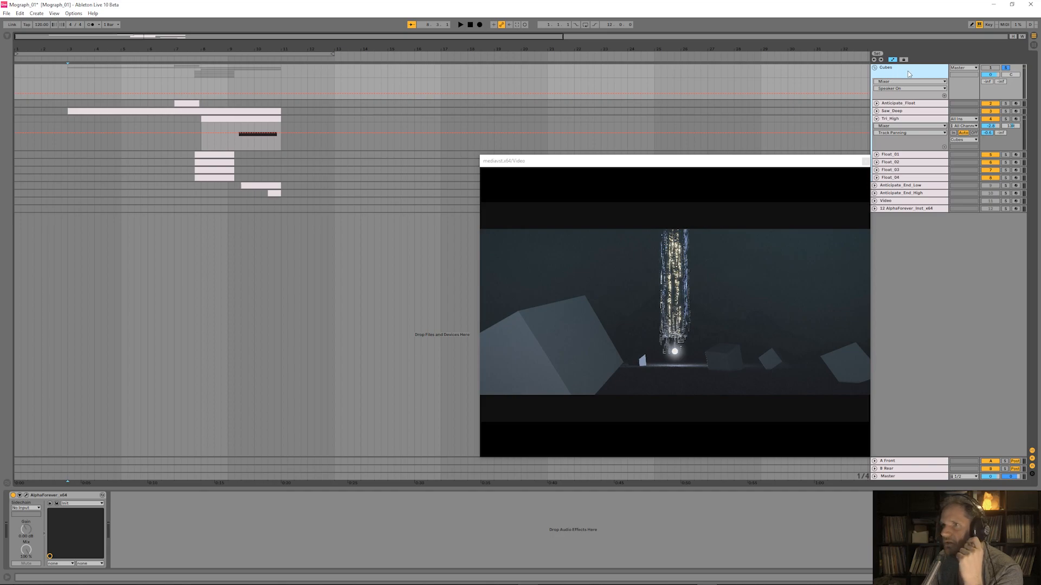
- Unfold, solo and arm the Anticipate_Float track and play its clip from just before bar 7
click(901, 104)
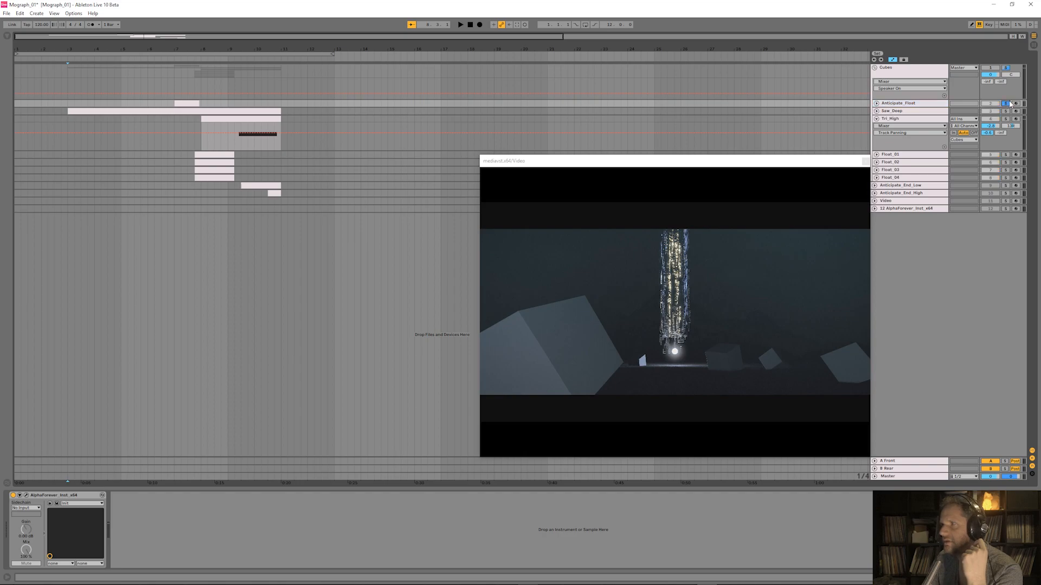
click(877, 103)
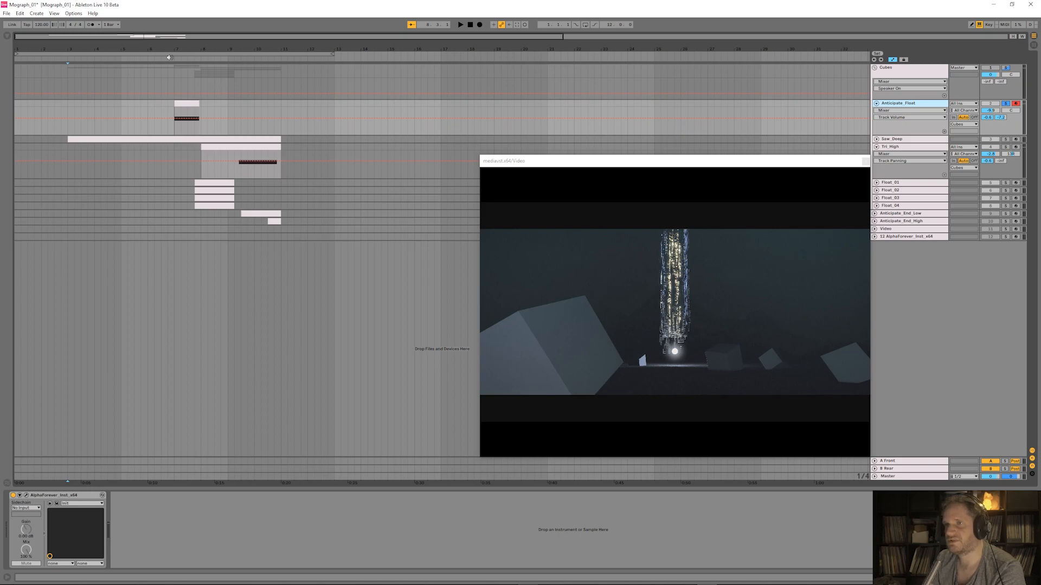
key(space)
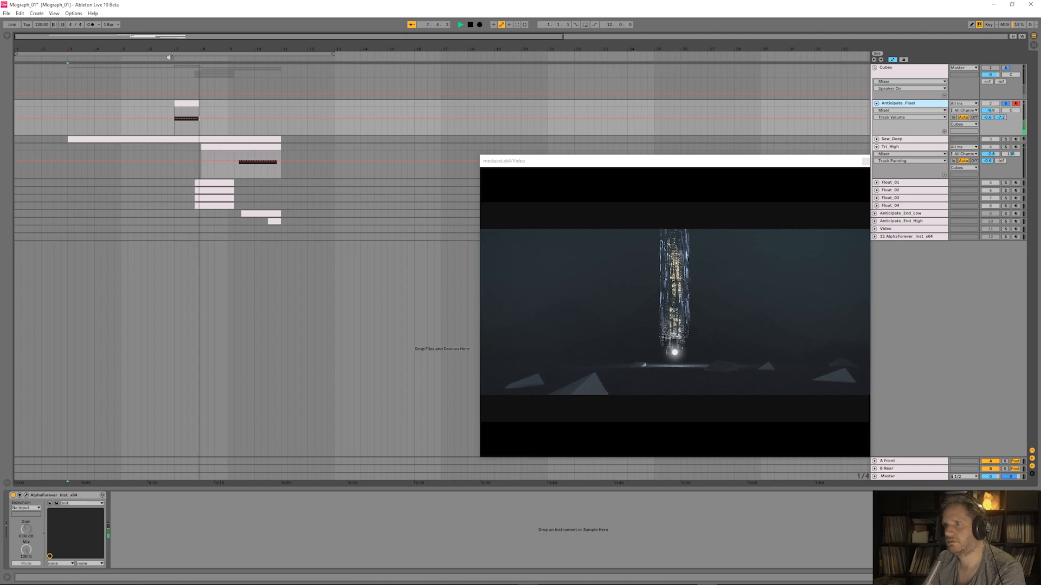
click(470, 24)
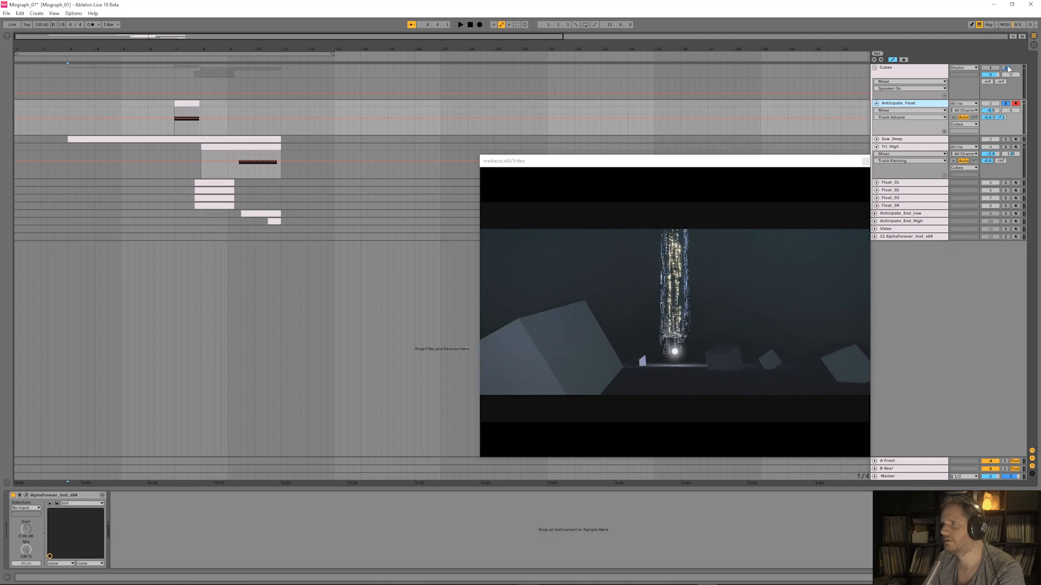
- Activate the Cubes group, keep Anticipate_Float soloed, and replay its clip from just before bar 7
click(997, 68)
click(1006, 103)
click(995, 105)
click(172, 59)
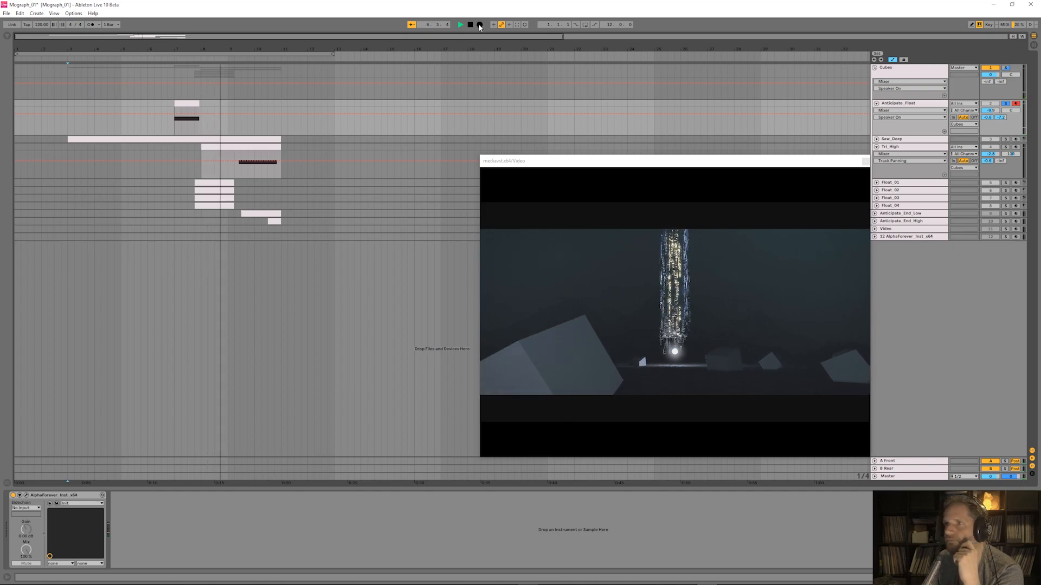
key(space)
- Open the Anticipate_Float instrument patch and examine its module chain, from the White Noise trigger modules to the outputs
click(902, 103)
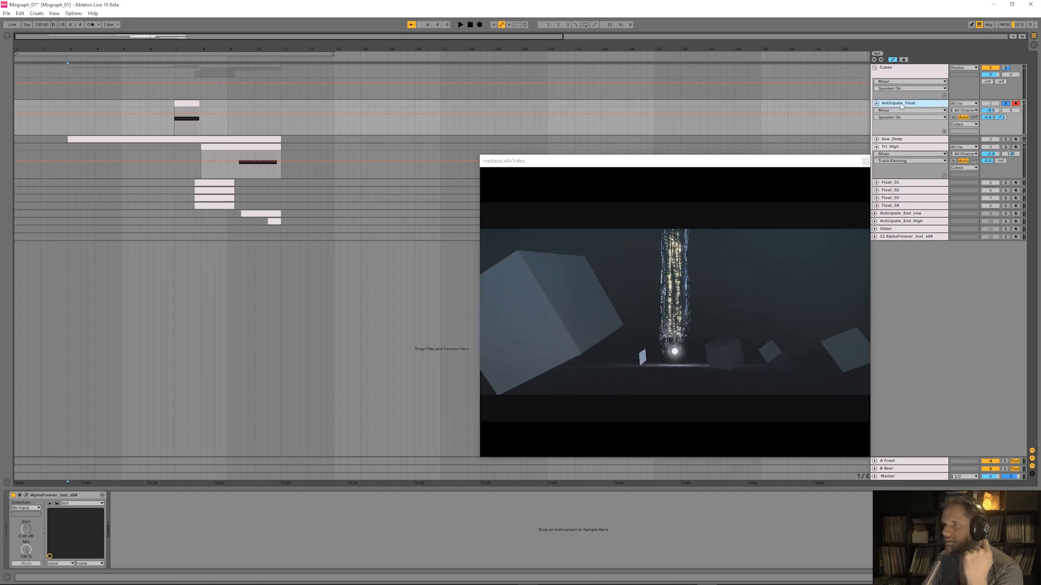
click(26, 496)
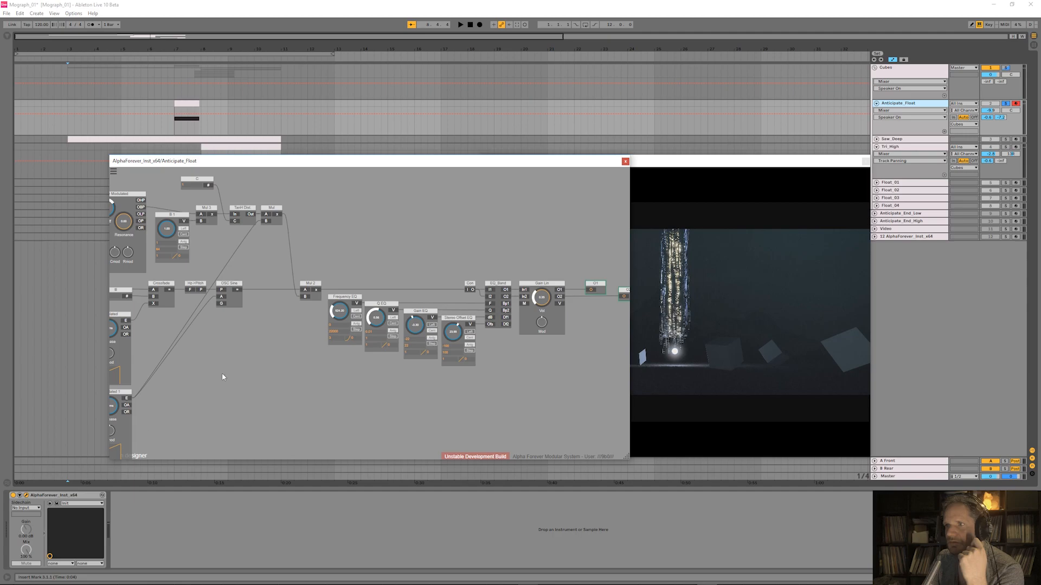
drag(228, 338, 433, 317)
scroll(427, 308, down, 2)
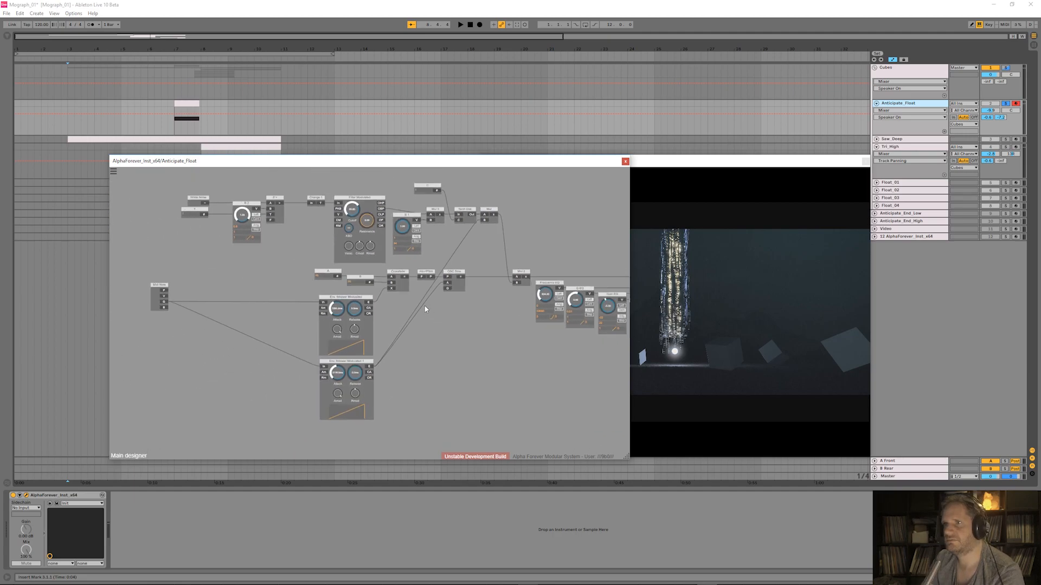
drag(275, 259, 313, 299)
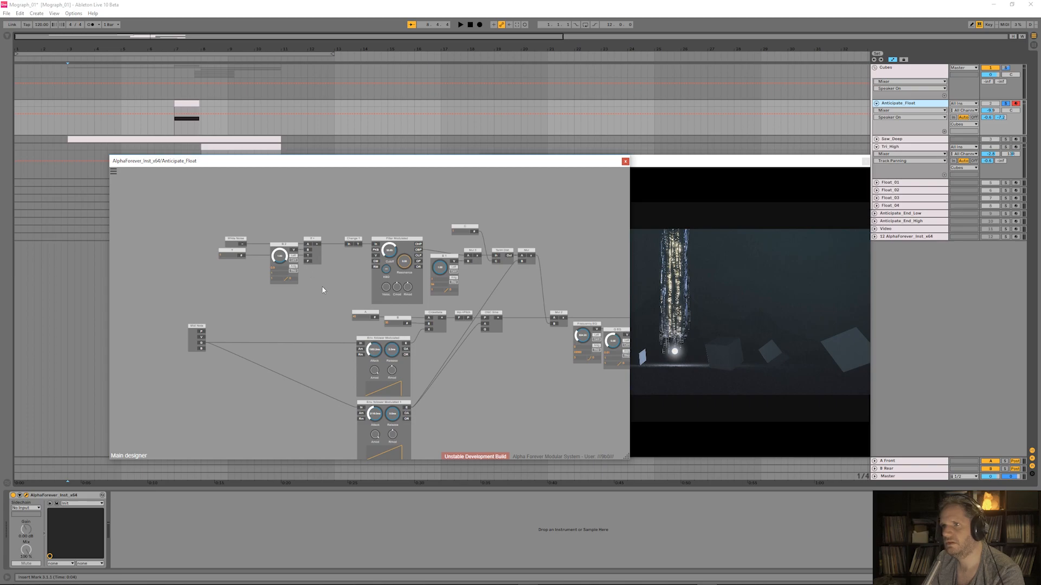
drag(198, 226, 368, 304)
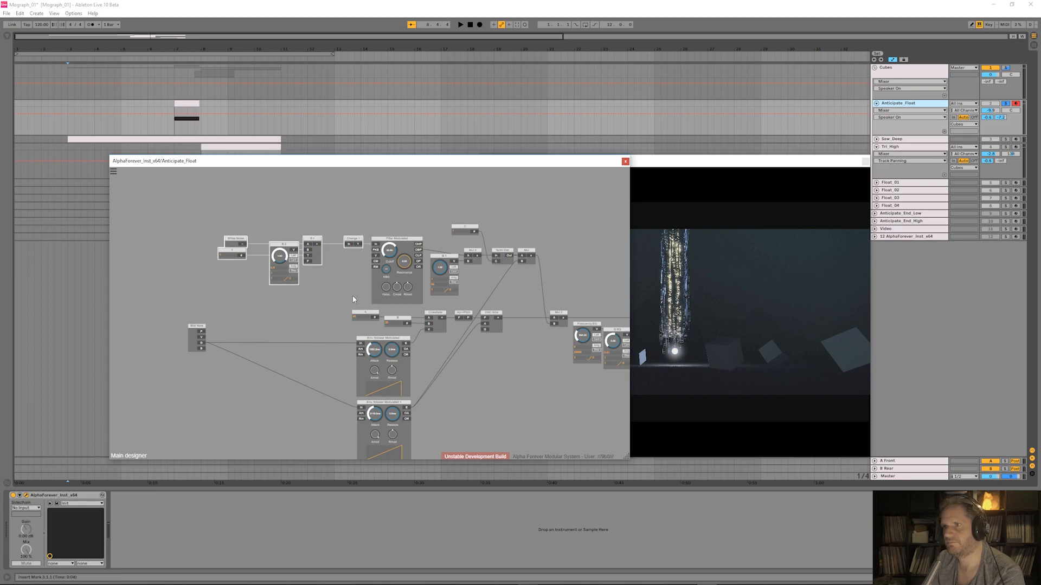
scroll(347, 295, down, 4)
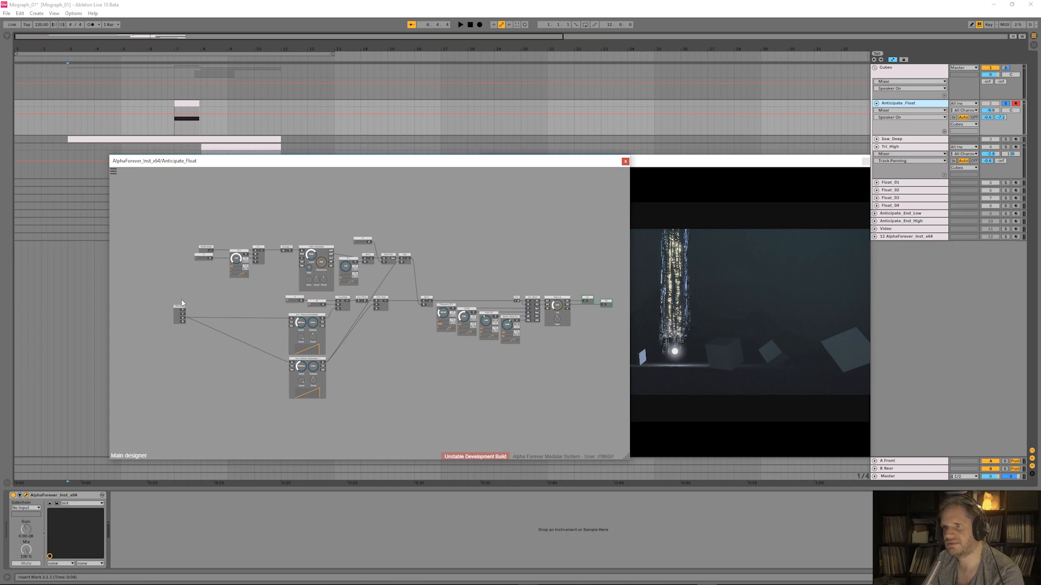
- Delete the note input, envelope, oscillator, filter and EQ modules, keeping only the White Noise trigger chain and the Gain Lin output section
drag(177, 310, 273, 308)
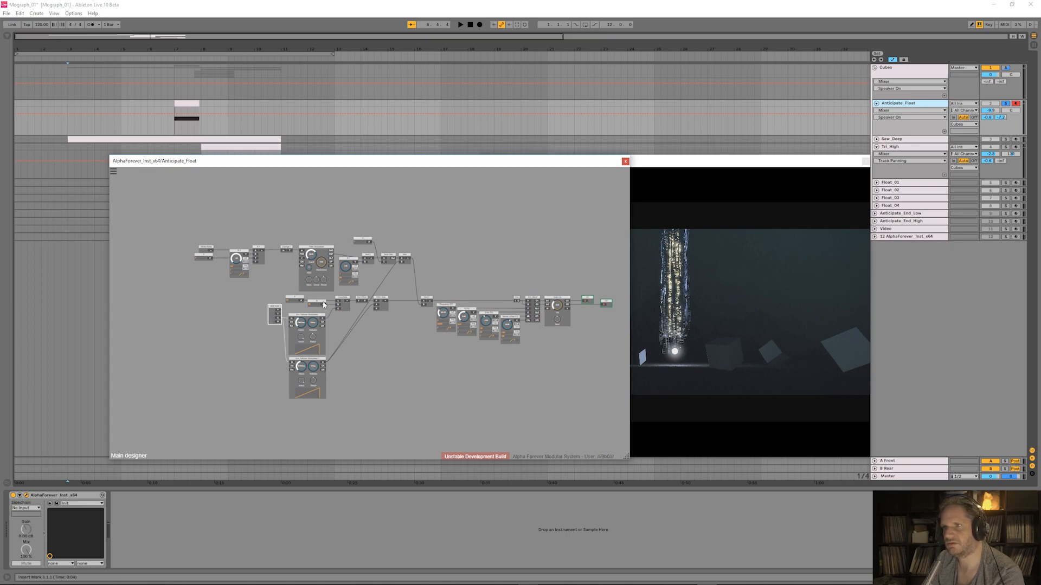
drag(260, 290, 545, 410)
key(Delete)
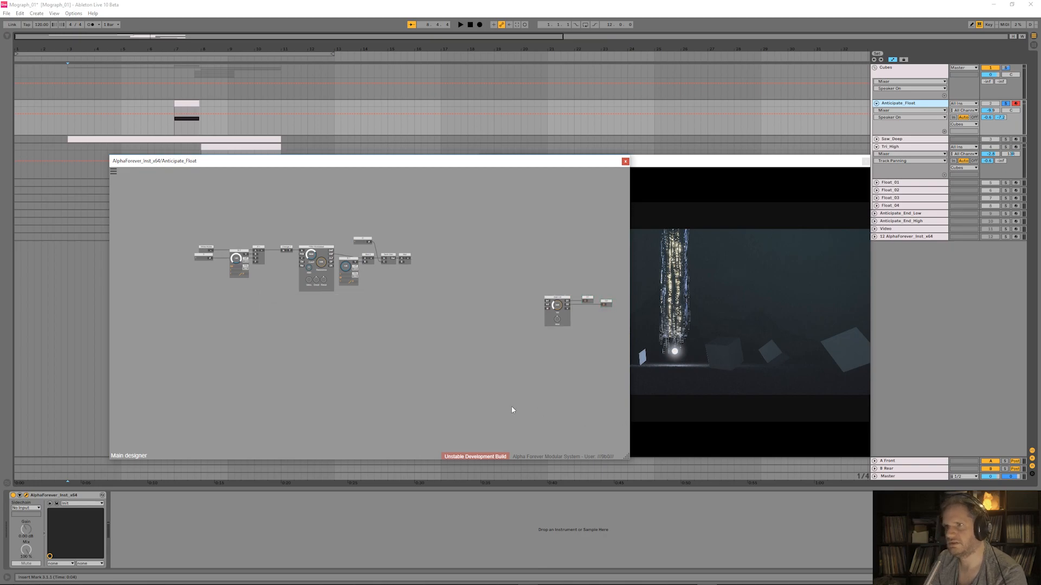
drag(434, 212, 301, 324)
key(Delete)
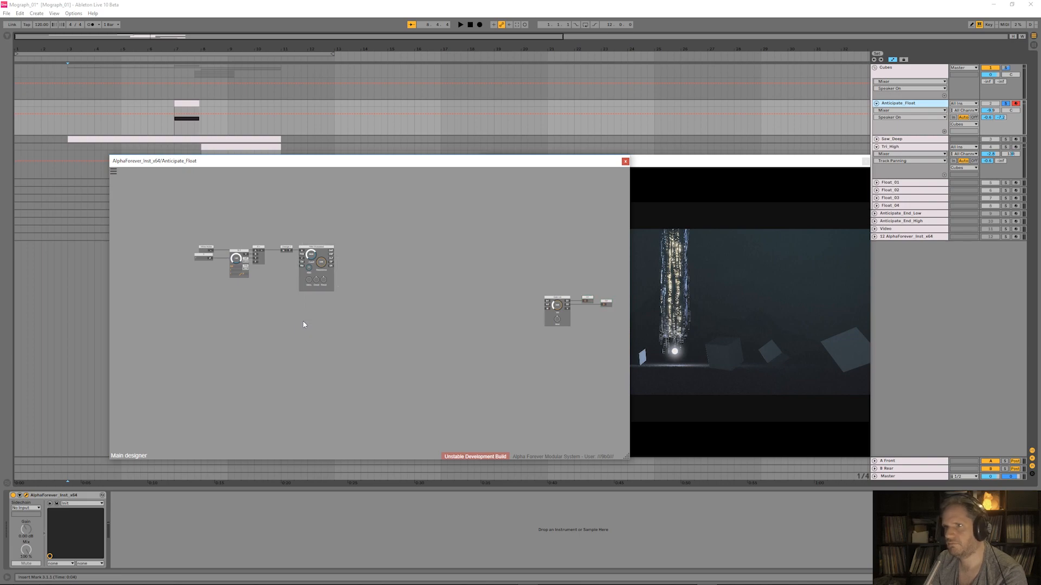
click(320, 250)
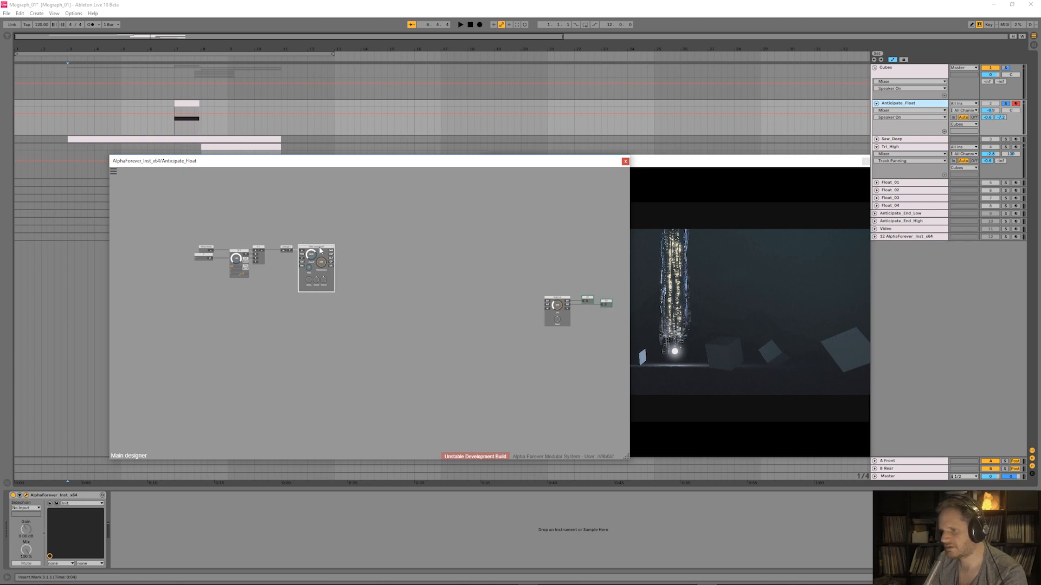
key(Delete)
- Add a Scope module near the White Noise trigger chain
scroll(298, 253, up, 1)
drag(181, 248, 353, 318)
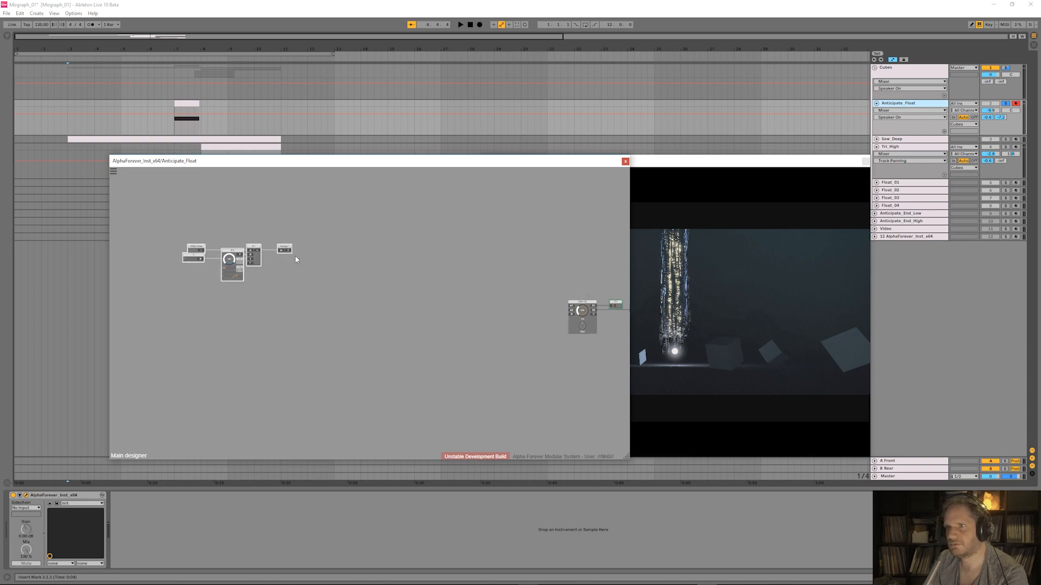
drag(288, 248, 402, 256)
scroll(476, 295, up, 3)
right_click(378, 259)
text(sc)
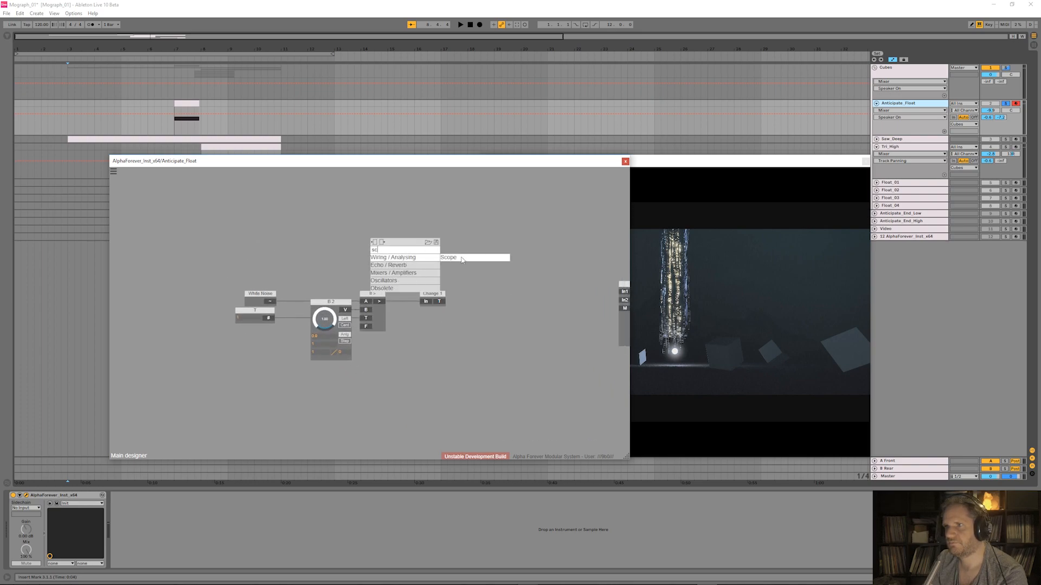
key(Return)
- Wire White Noise into the Scope's IA input and its OA output into Gain Lin's M input, and add a constant to its F input
drag(552, 349, 625, 308)
mouse_move(398, 359)
mouse_down()
mouse_move(404, 367)
mouse_move(408, 350)
mouse_move(419, 357)
mouse_up()
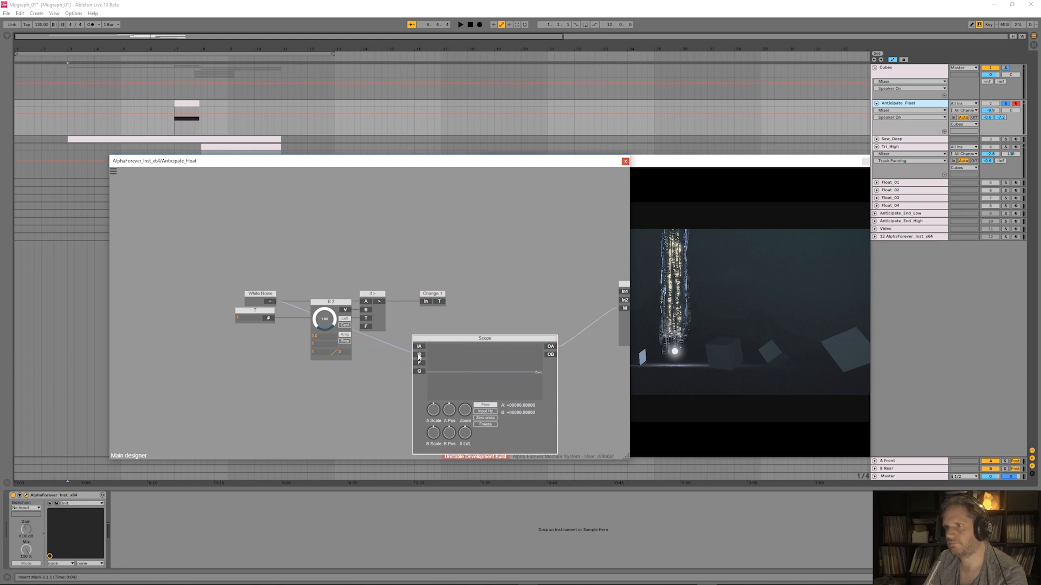
double_click(419, 363)
drag(532, 303, 415, 279)
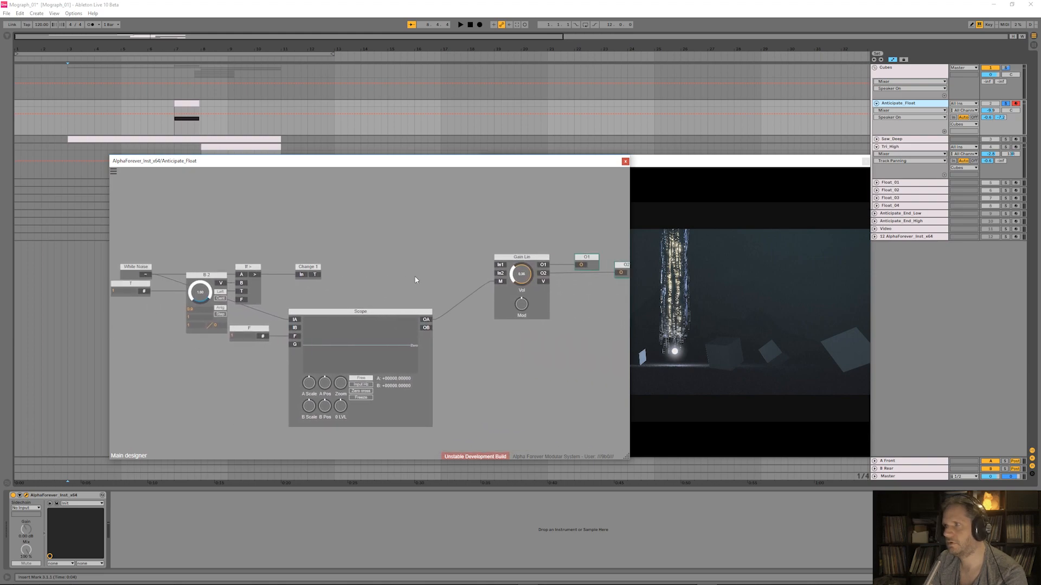
click(114, 172)
click(302, 213)
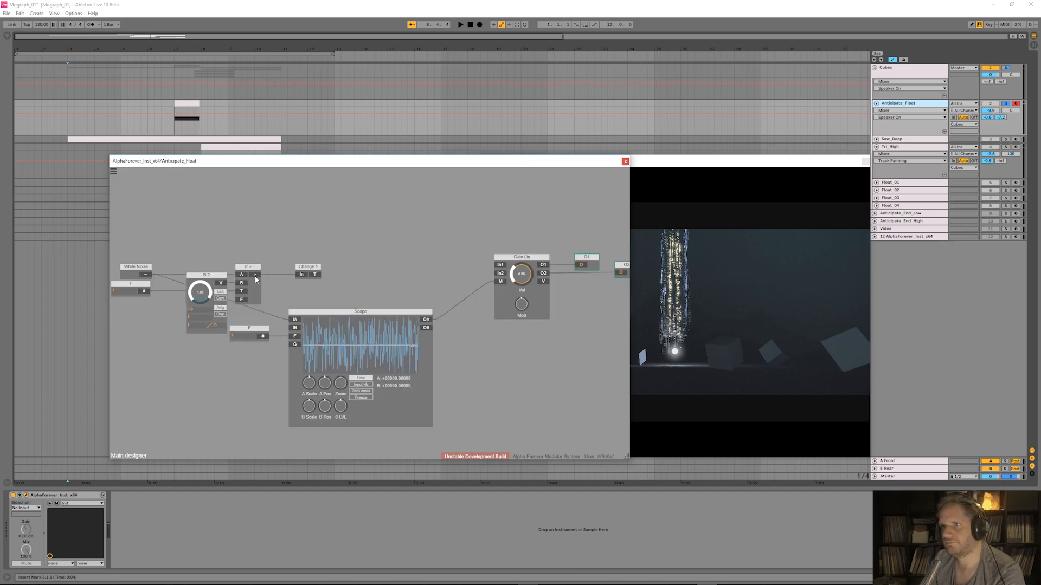
- Connect the If > output to the Scope's IB input and lower the B 2 threshold knob to 0.90
drag(254, 275, 296, 331)
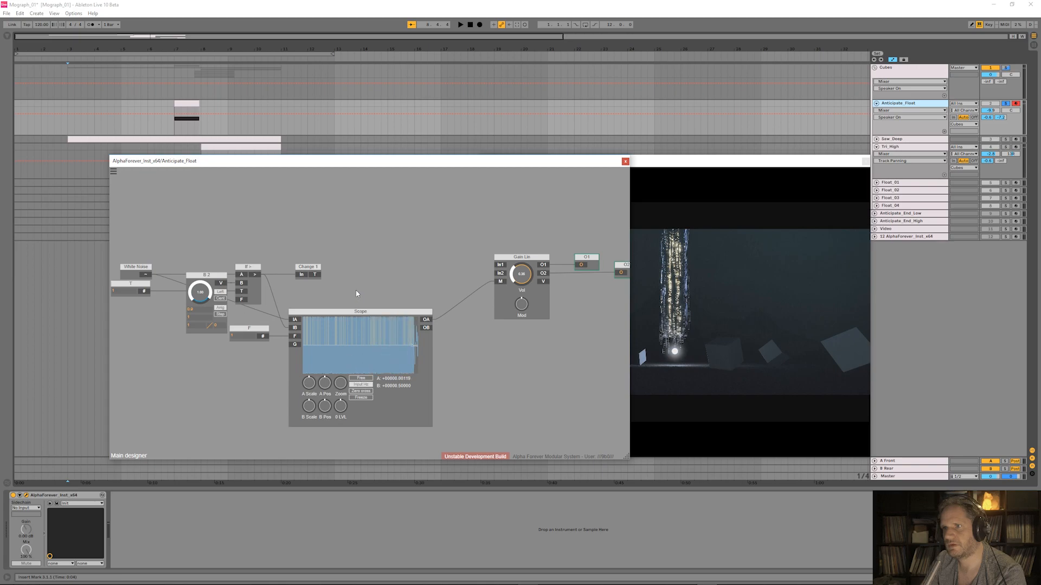
drag(316, 301, 358, 301)
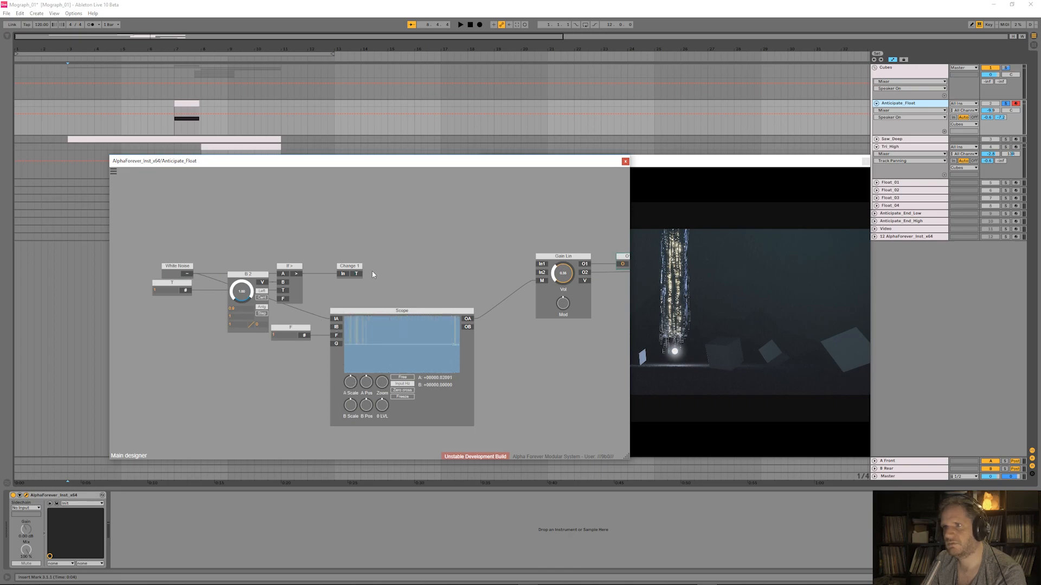
scroll(377, 274, up, 2)
drag(413, 301, 393, 209)
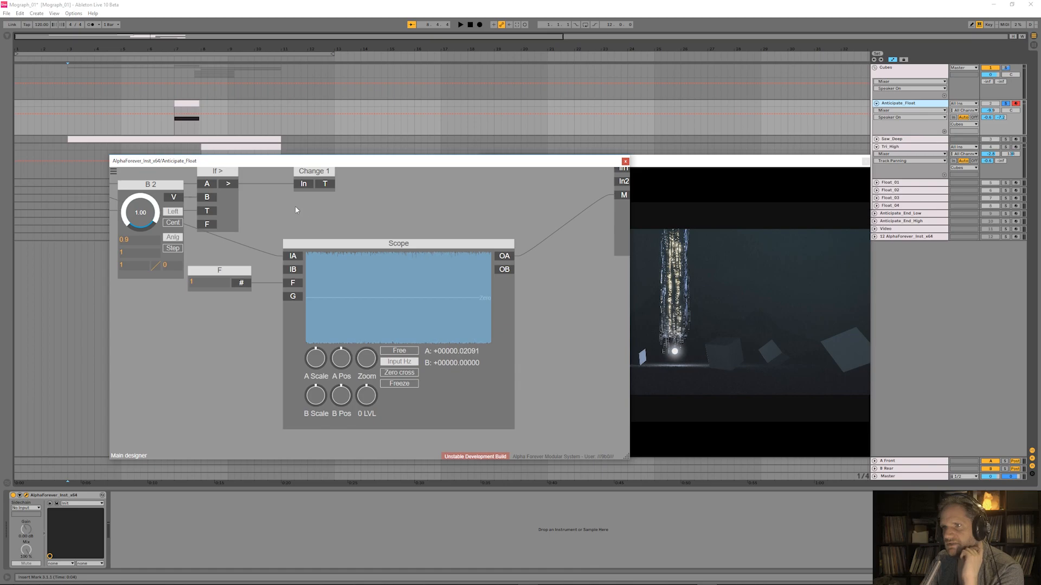
scroll(327, 208, up, 1)
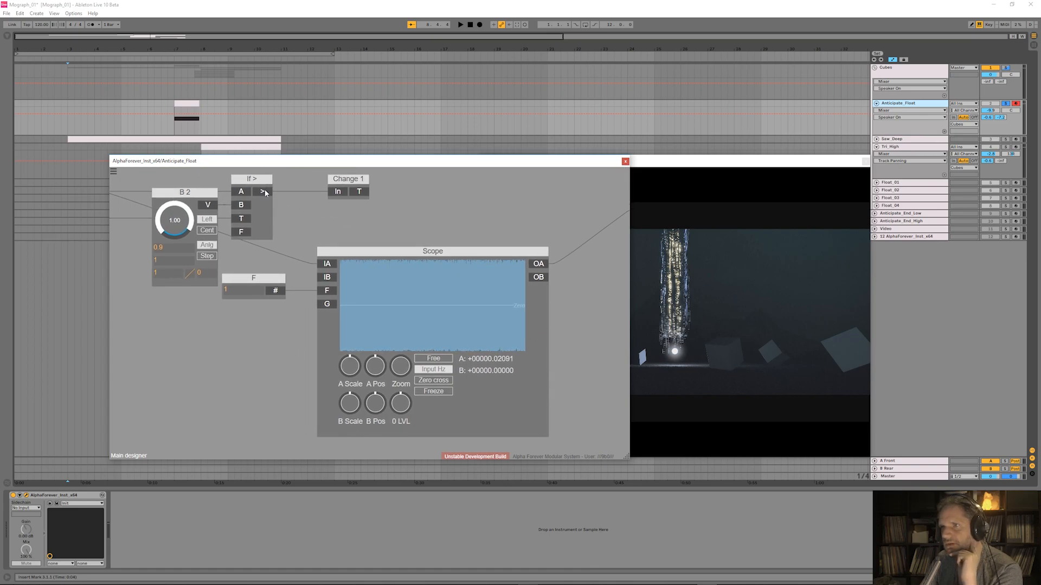
drag(283, 275, 326, 277)
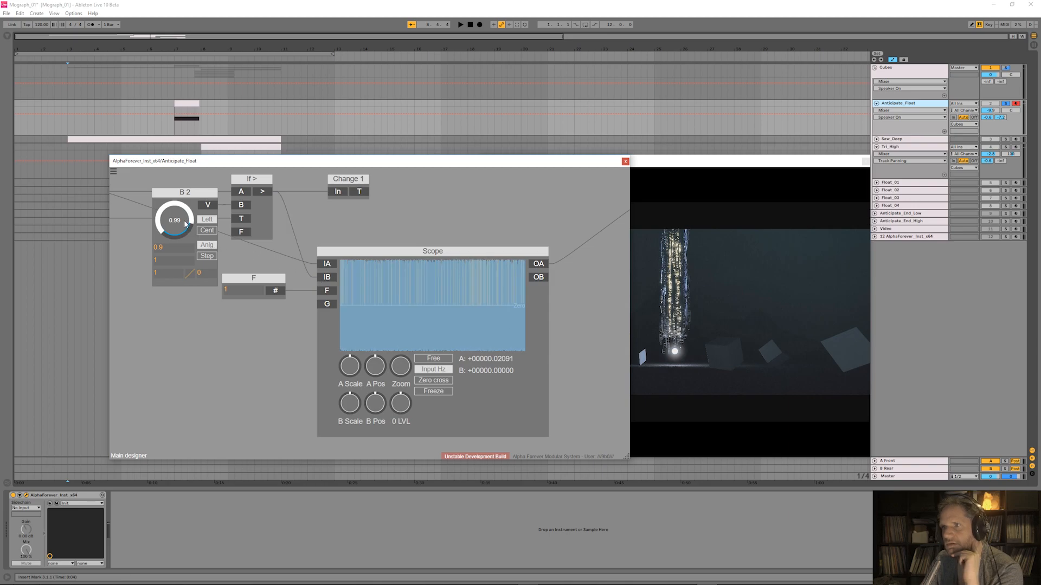
drag(184, 219, 190, 304)
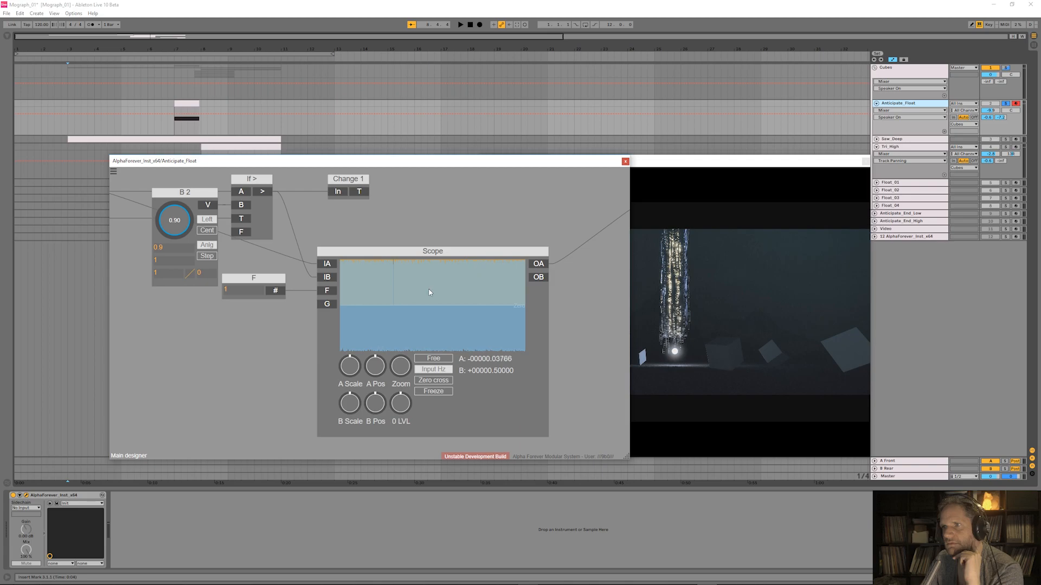
- Insert an Abs module between White Noise and the A input of the If > module
drag(201, 177, 336, 198)
right_click(373, 210)
text(a)
click(455, 239)
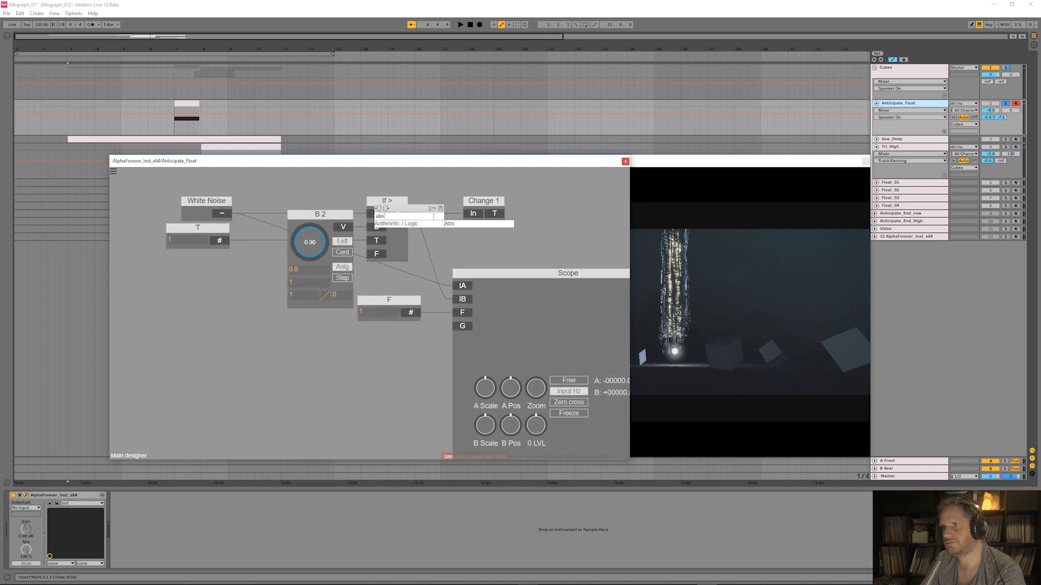
drag(297, 201, 236, 184)
- Set the B 2 knob's minimum to 0 and sweep the threshold up to 0.98 while checking the Scope
double_click(246, 260)
text(0)
key(Return)
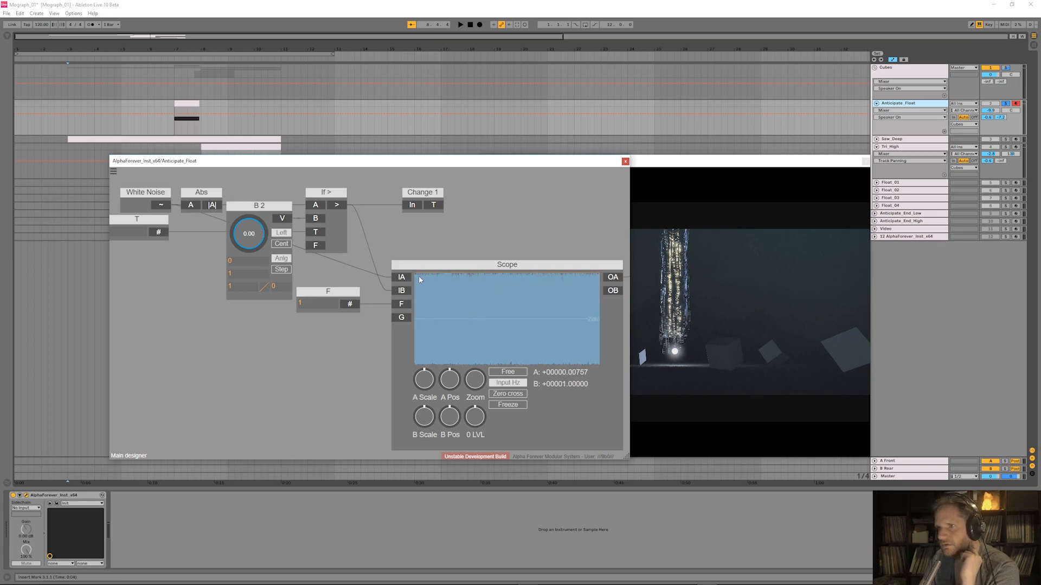
drag(146, 256, 203, 259)
drag(298, 246, 310, 247)
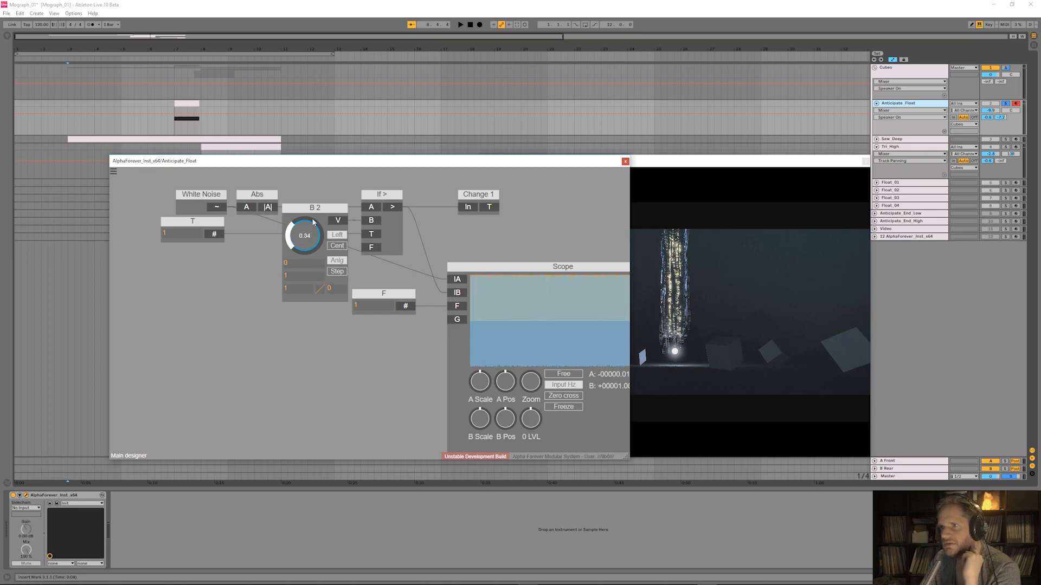
drag(436, 243, 374, 235)
drag(256, 230, 261, 221)
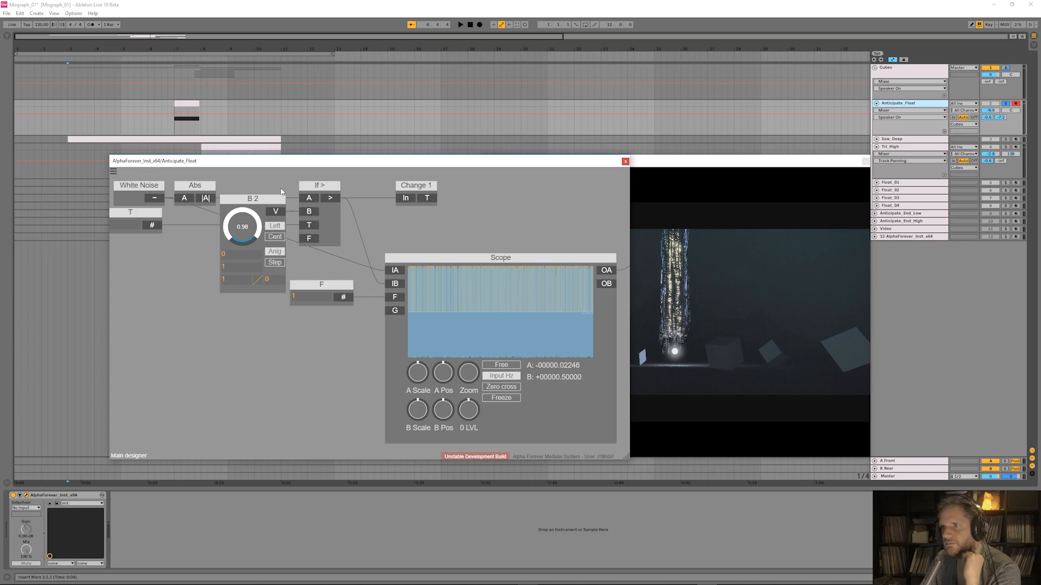
- Try 0.9 and 0.95 as the B 2 knob's minimum value
double_click(229, 253)
text(0.9)
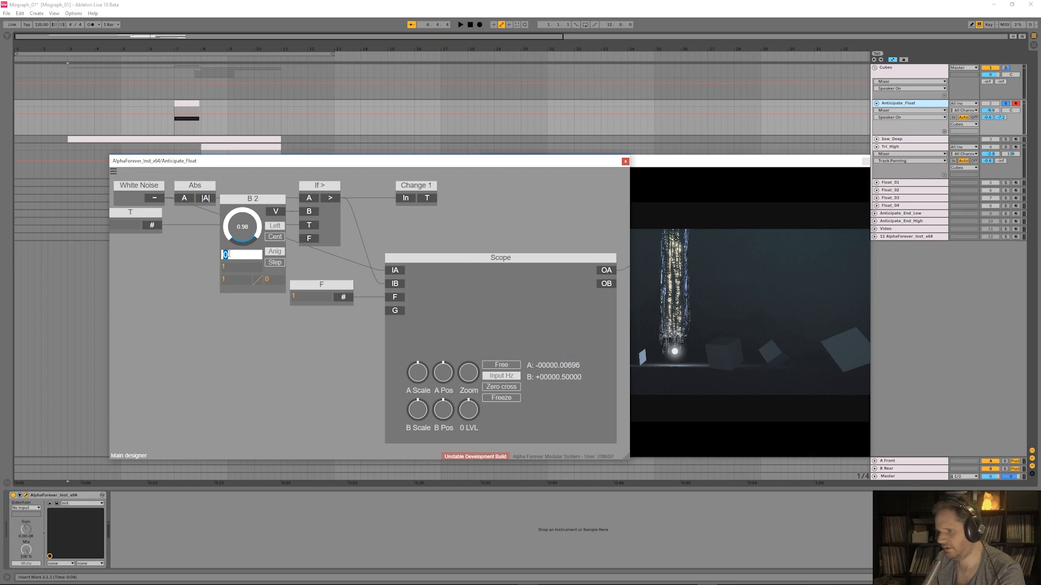
key(Return)
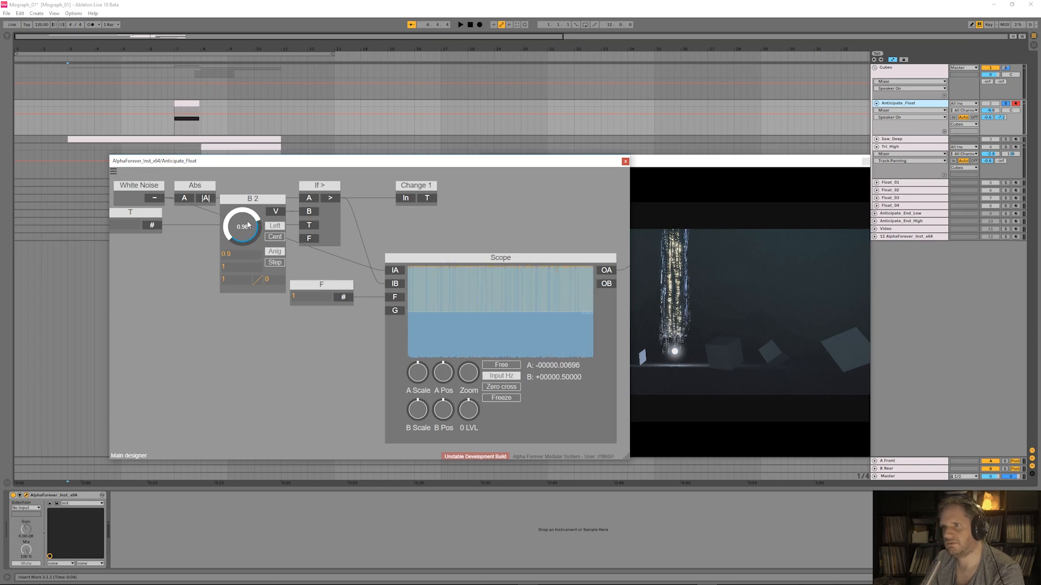
double_click(229, 253)
text(0.95)
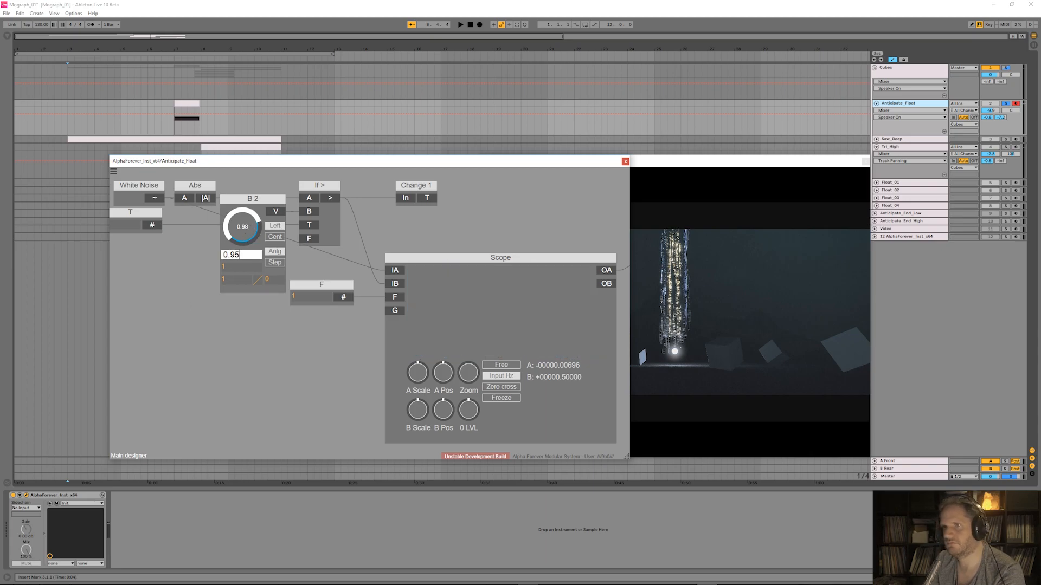
key(Return)
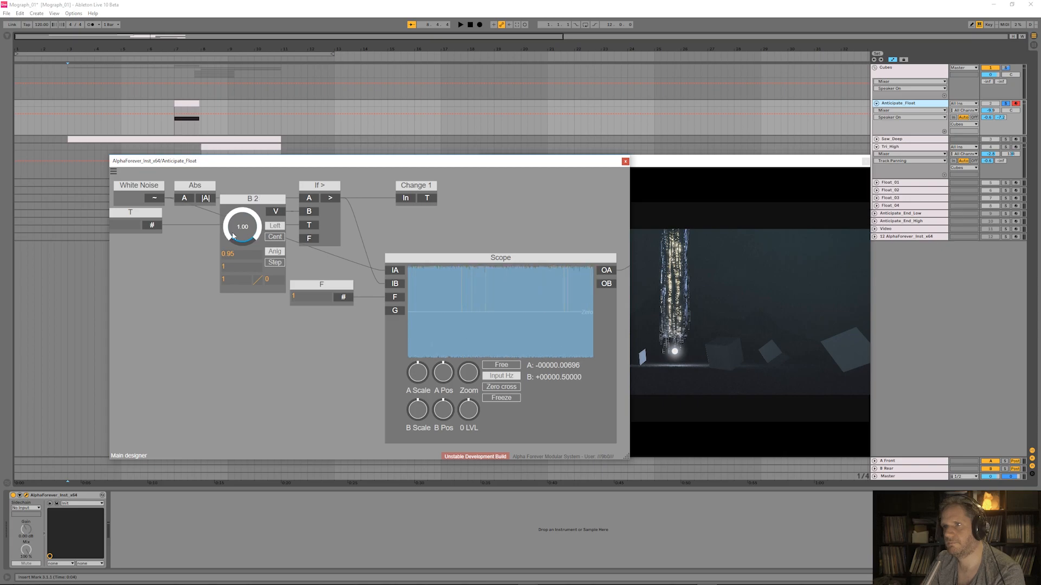
- Set the B 2 knob's minimum to 0.98 and raise its threshold to 1.00
double_click(232, 254)
text(0.98)
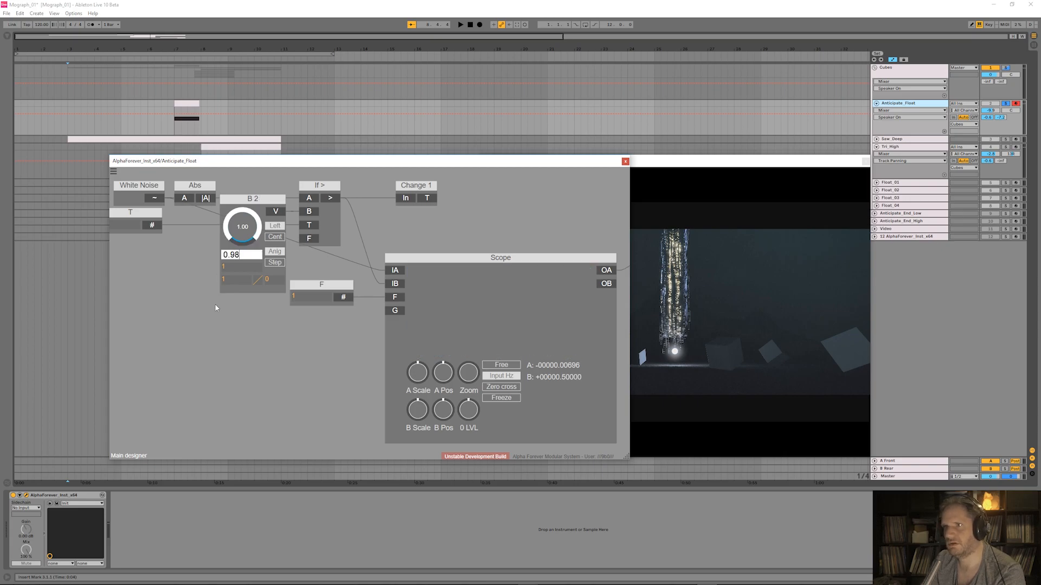
key(Return)
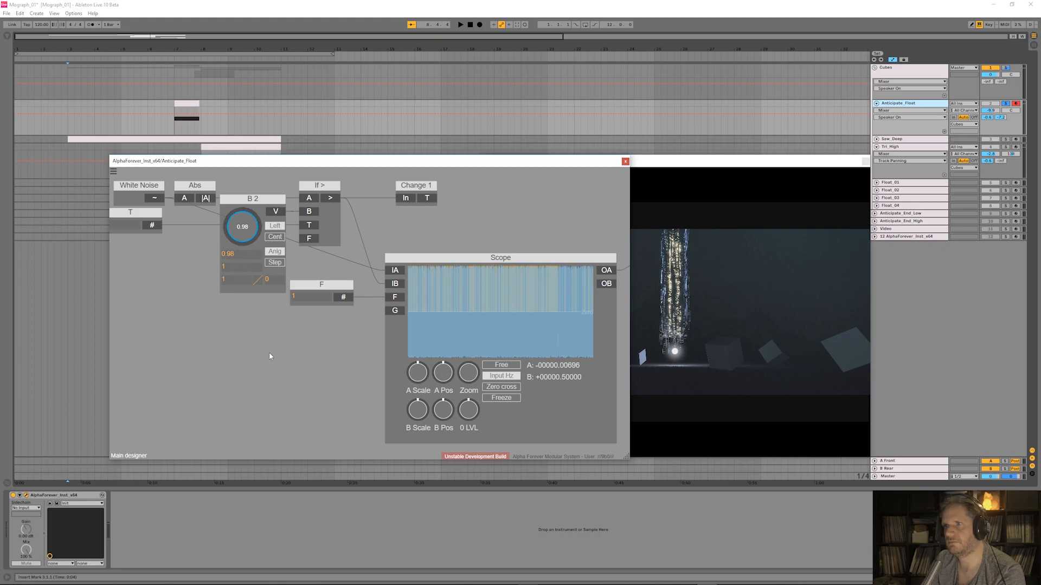
drag(242, 232, 242, 174)
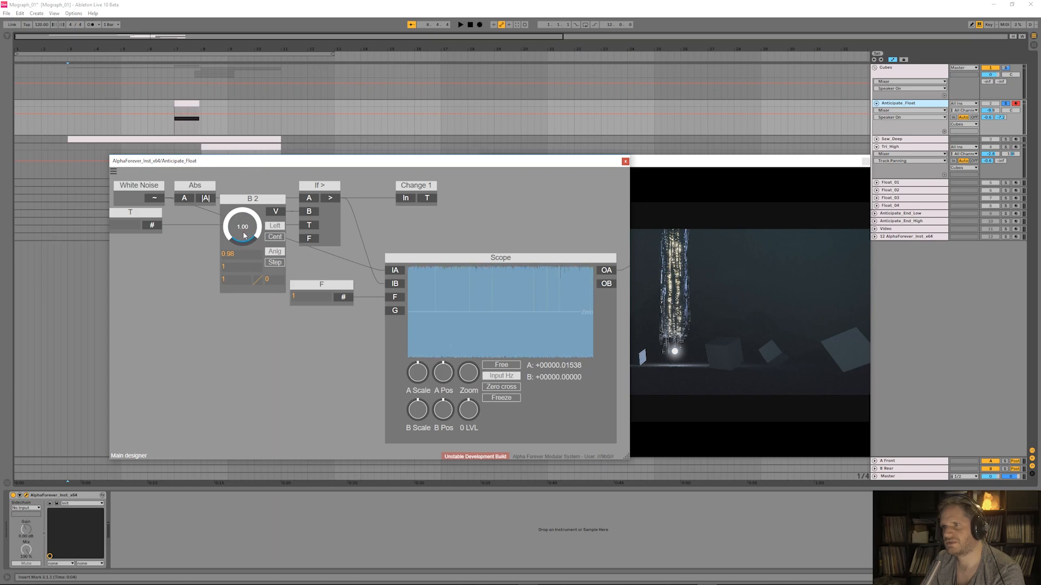
- Remove the White Noise signal from the Scope and feed the If > output into its IA input instead of IB
scroll(182, 297, down, 3)
drag(199, 316, 301, 327)
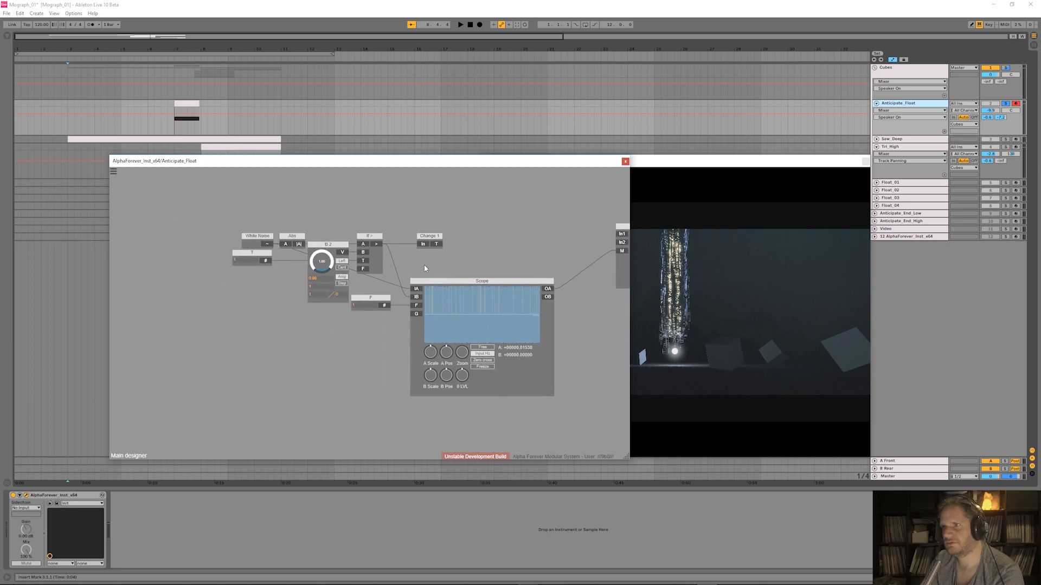
click(415, 291)
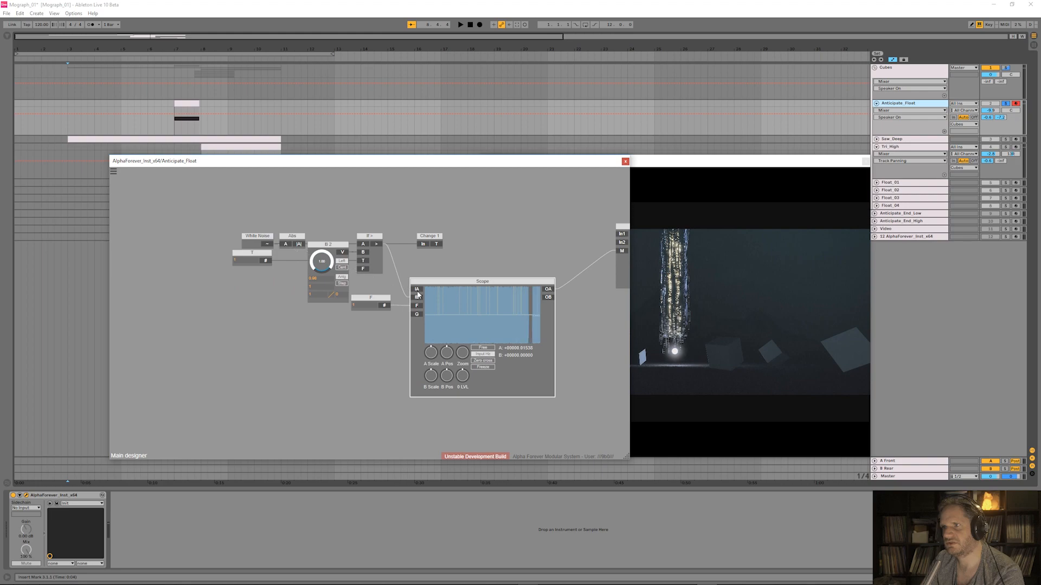
click(416, 296)
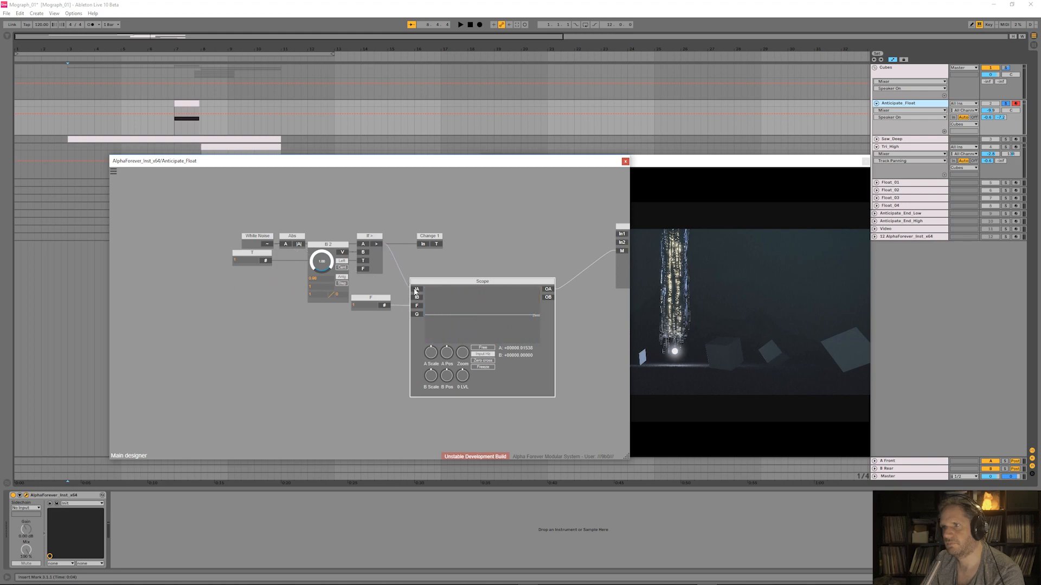
scroll(488, 254, up, 3)
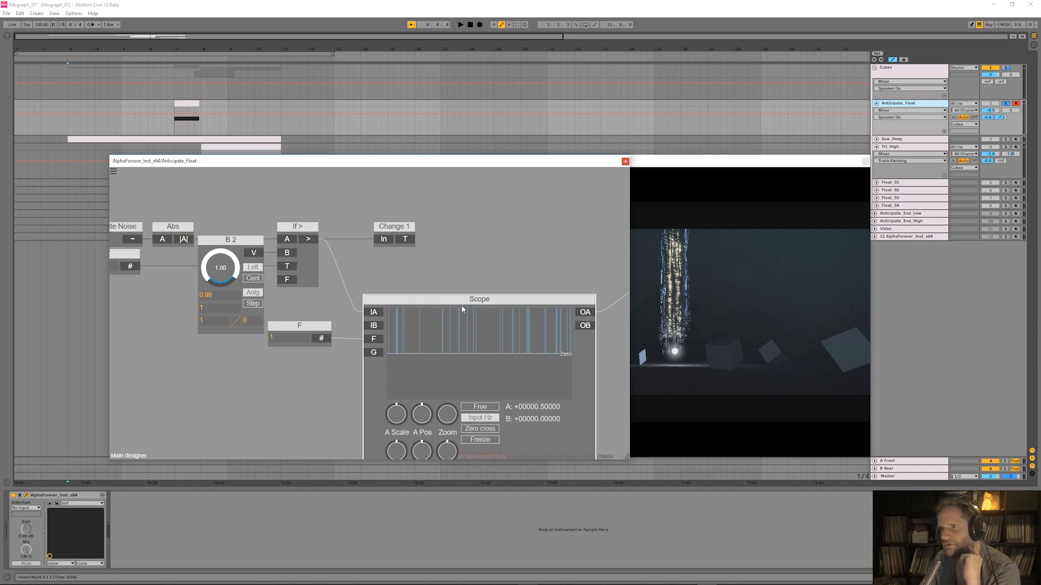
- Connect Change 1's T output to the Scope's IA input and sweep the B 2 threshold between 0.99 and 1.00
drag(405, 243, 369, 313)
mouse_move(221, 270)
mouse_down()
mouse_move(236, 339)
mouse_move(232, 301)
mouse_up()
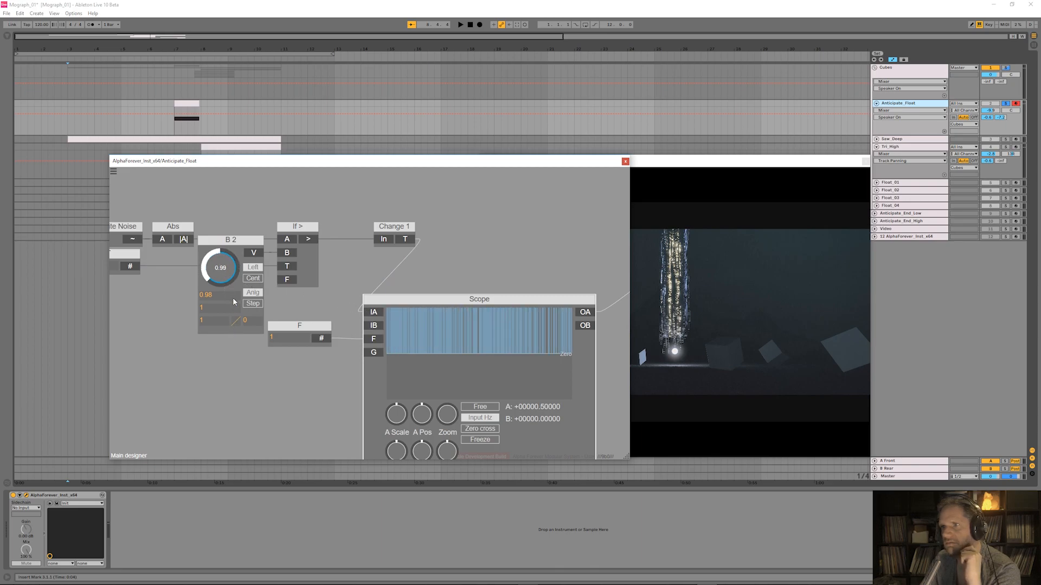
drag(439, 249, 397, 274)
scroll(304, 252, down, 2)
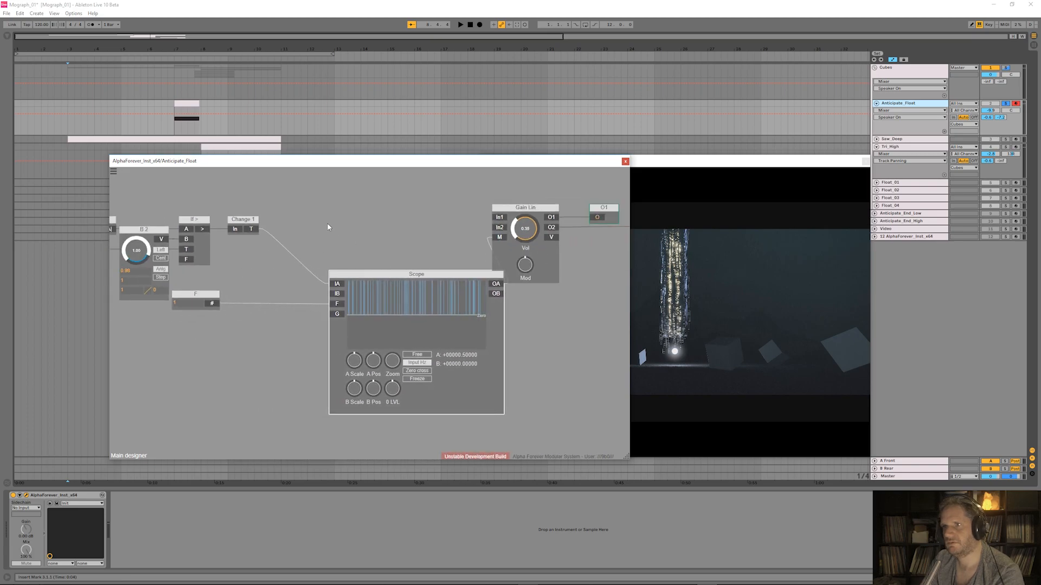
- Insert a Filter 2P after Change 1's T output and a Div module between the filter's B output and the Scope
right_click(253, 233)
click(269, 280)
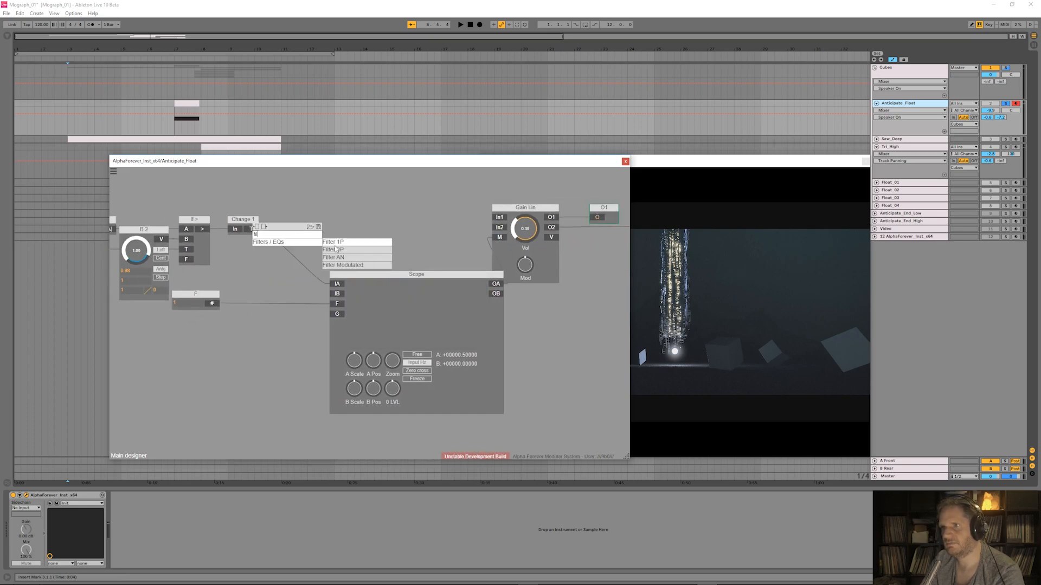
click(329, 237)
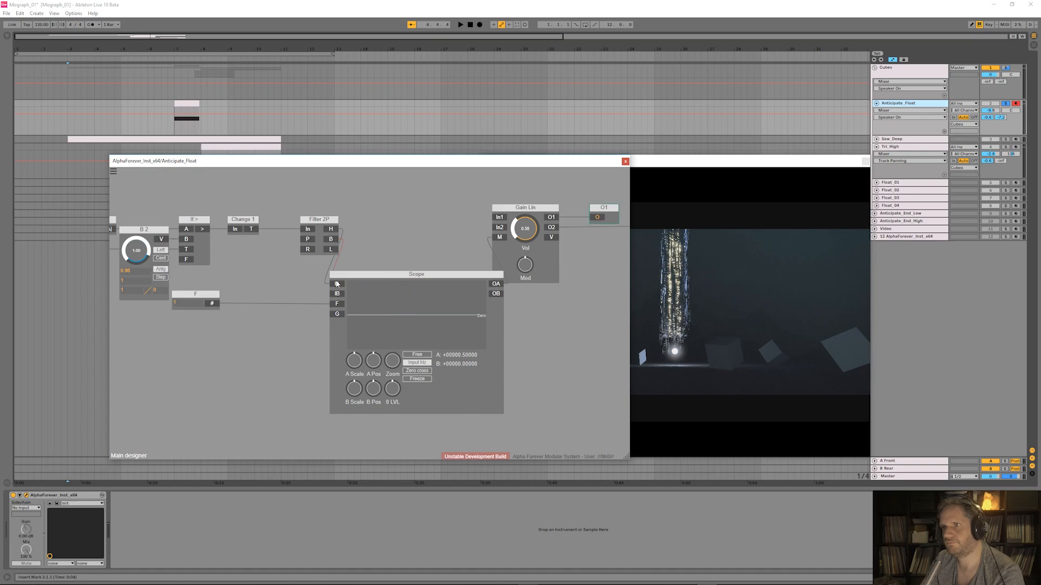
right_click(332, 242)
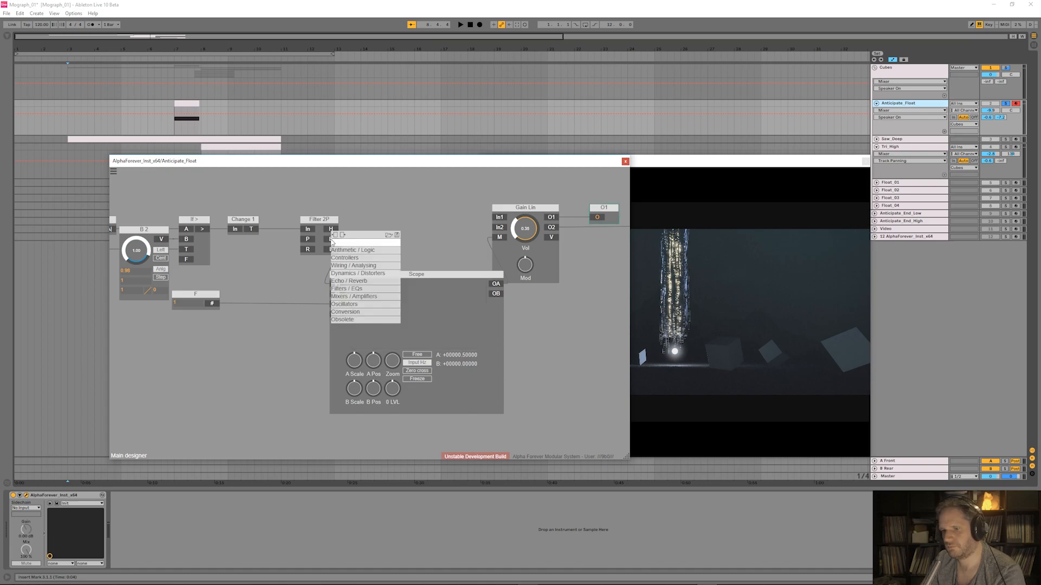
text(di)
click(413, 250)
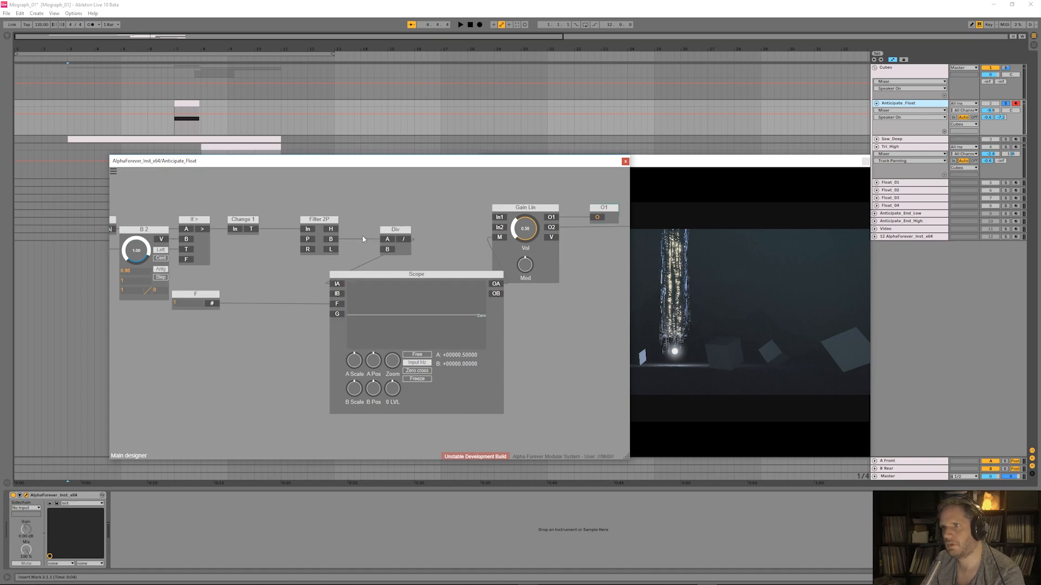
- Add a constant of 50 to Filter 2P's P input
double_click(307, 242)
click(255, 239)
text(60)
click(302, 196)
- Add a constant of 0.1 to Filter 2P's R input and also wire it into Div's B input
double_click(306, 251)
drag(270, 242, 266, 257)
click(248, 261)
text(0.1)
click(368, 195)
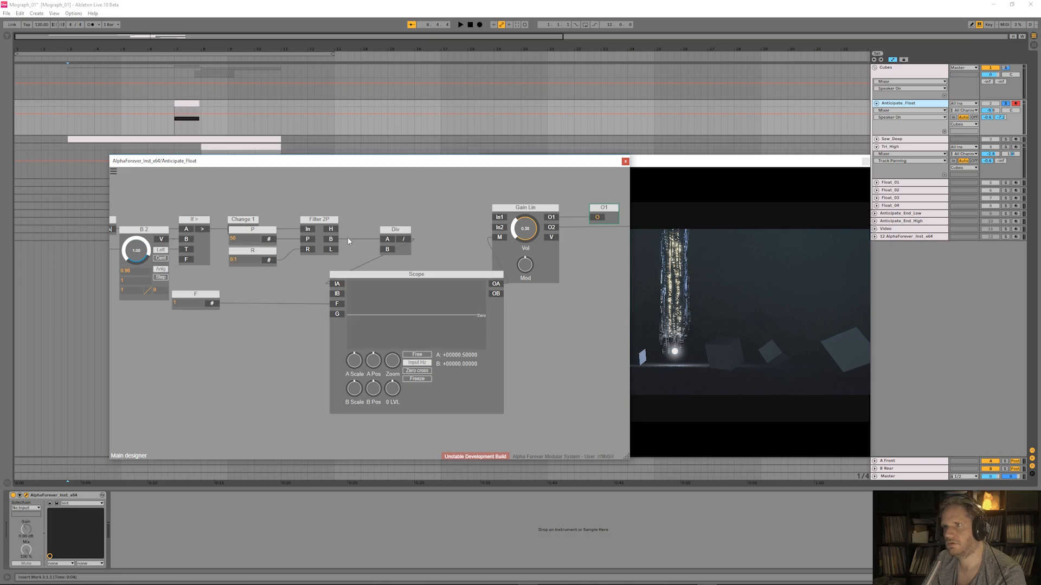
drag(385, 255, 387, 251)
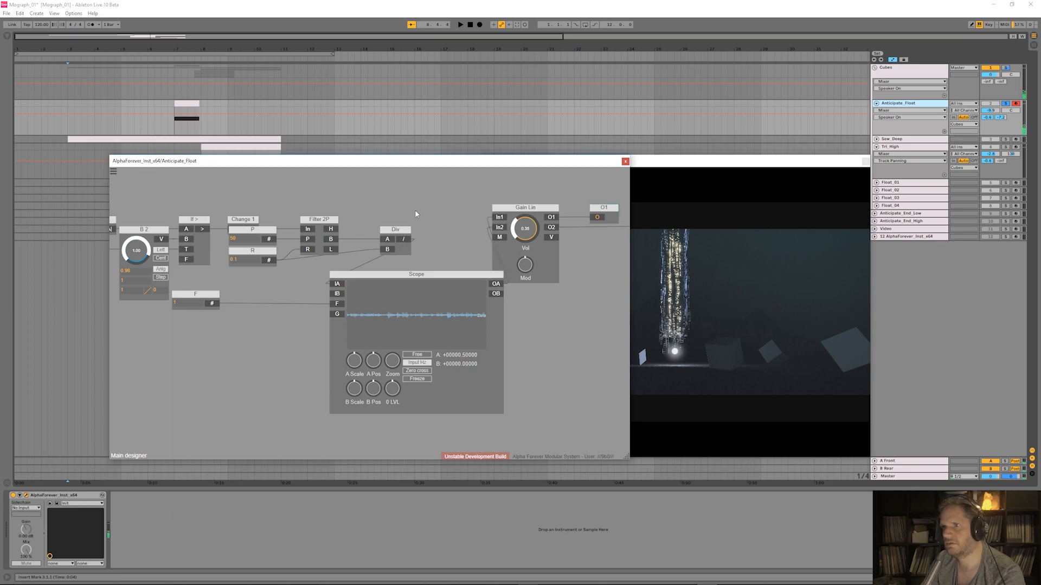
- Try the filter's R constant at 0.01 and 0.5, and set its P constant to 80
drag(416, 214, 469, 221)
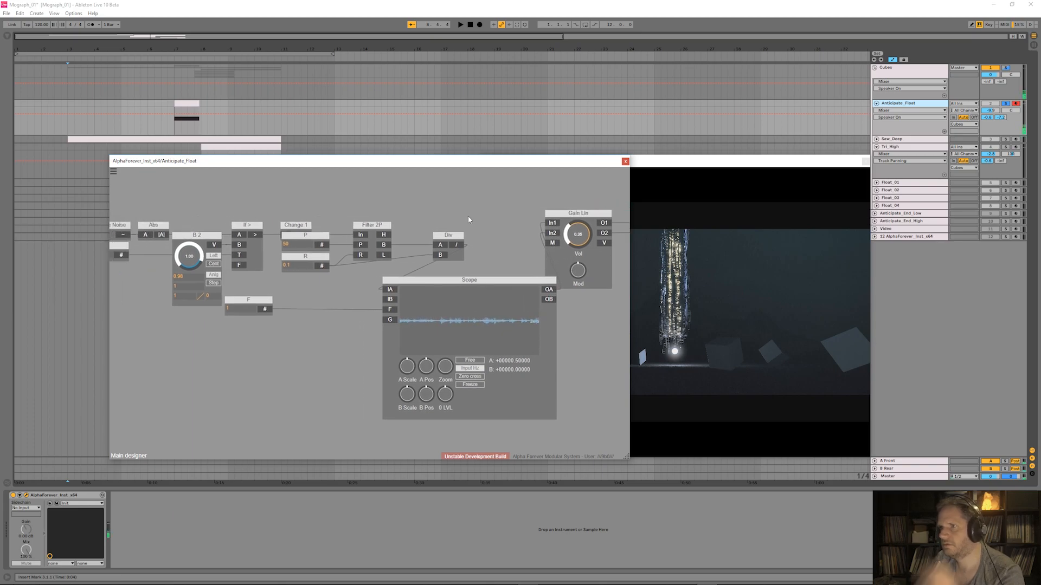
double_click(297, 268)
text(0.01)
key(Return)
double_click(292, 266)
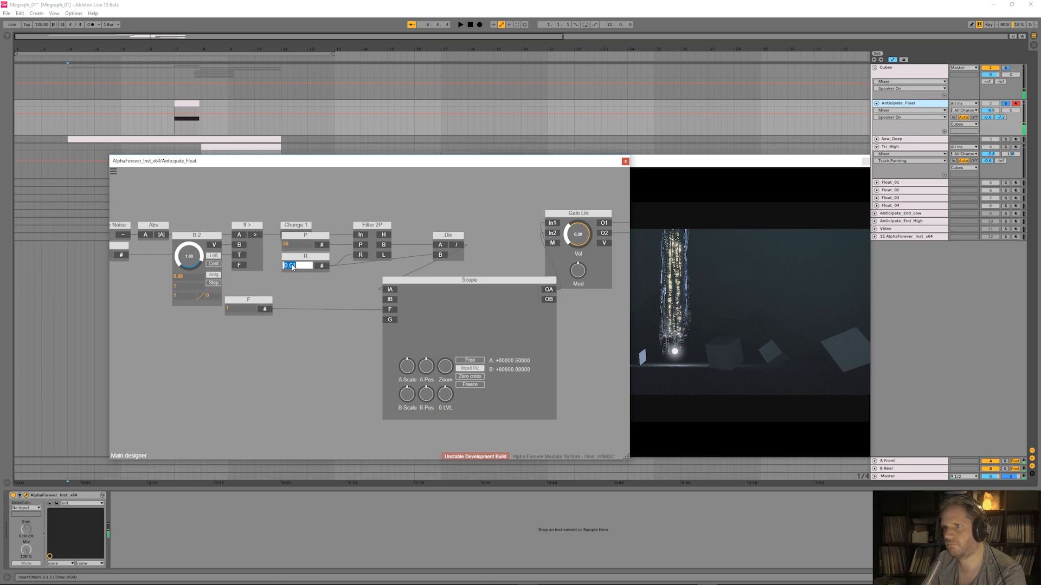
text(0.5)
key(Return)
double_click(295, 244)
key(Return)
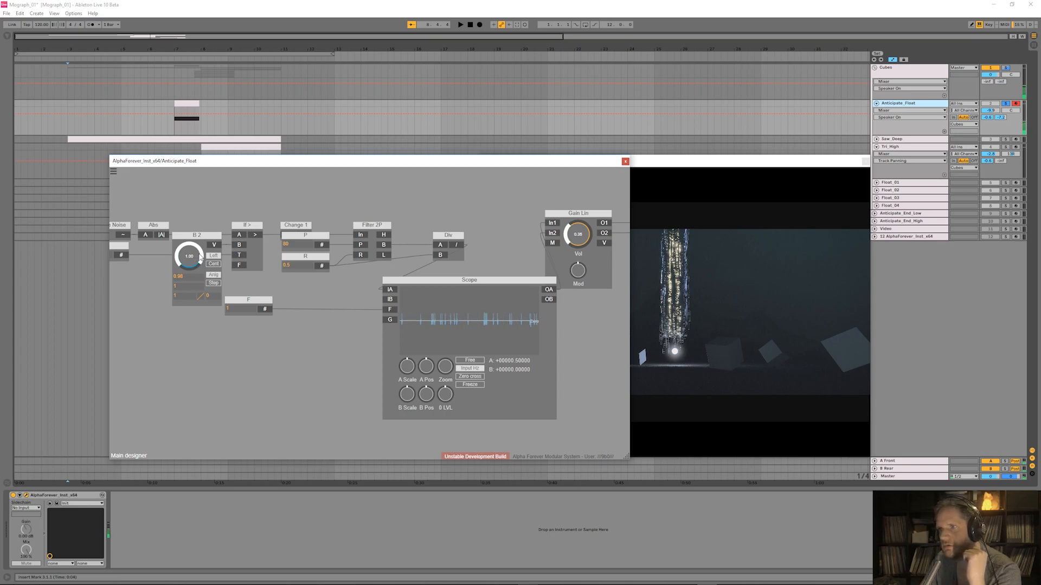
- Nudge the B 2 threshold knob slightly and set the filter's P constant to 50
mouse_move(201, 258)
mouse_down()
mouse_move(197, 307)
mouse_move(203, 255)
mouse_up()
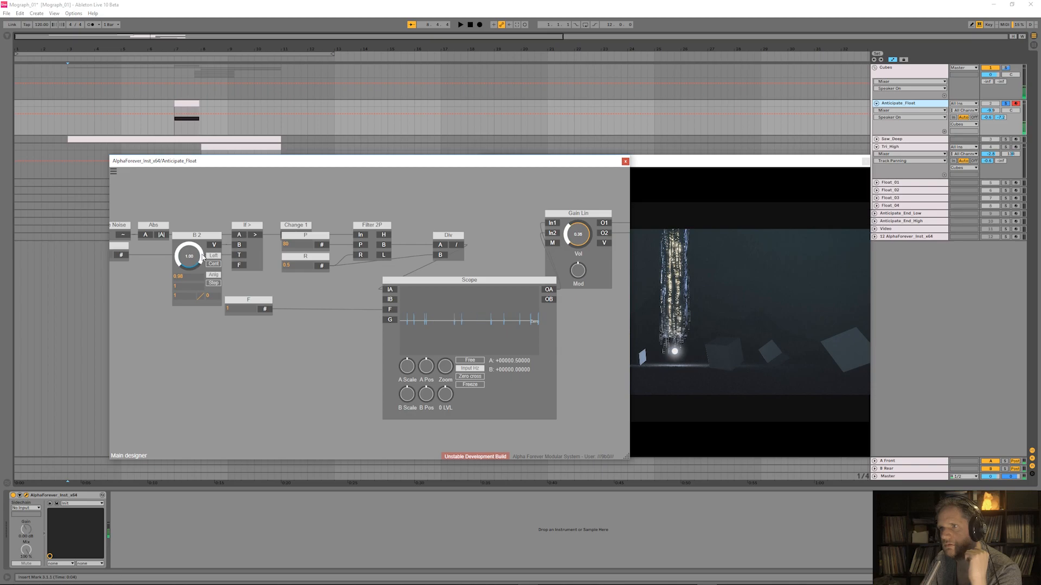
click(294, 244)
text(50)
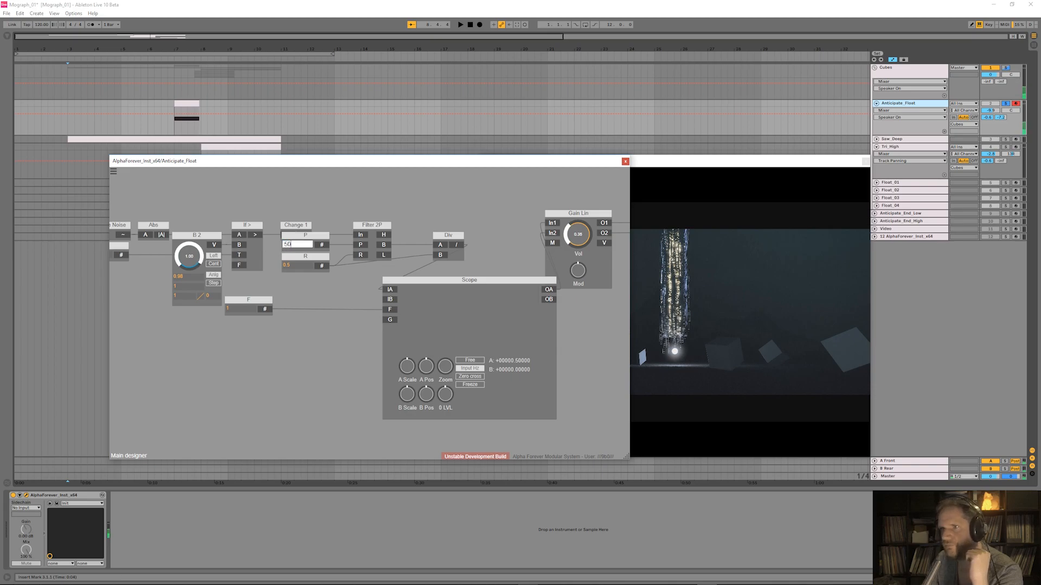
key(Return)
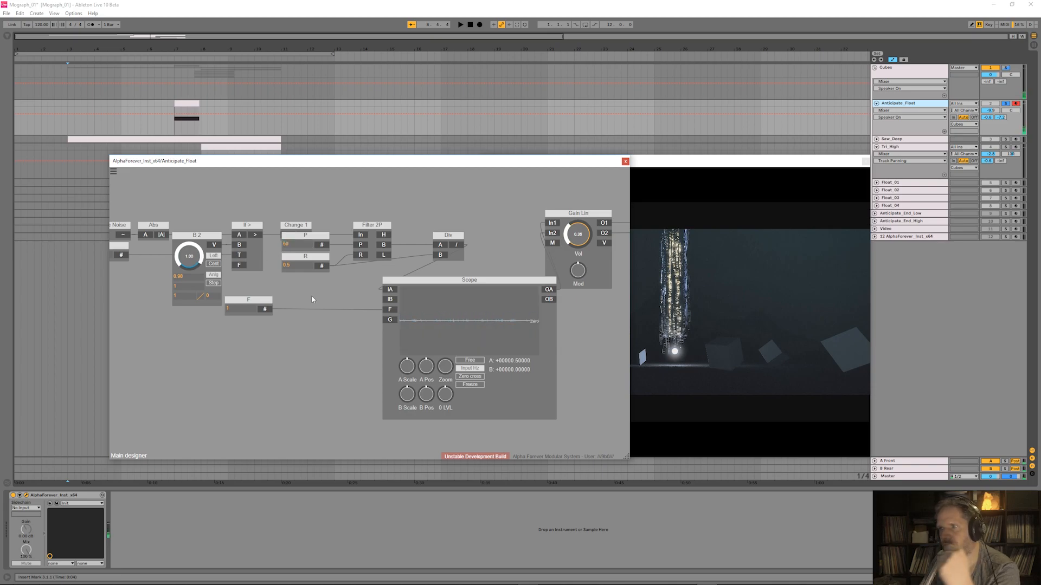
- Try the filter with its R constant at 0.01 and its P constant at 90
scroll(316, 296, down, 2)
click(311, 273)
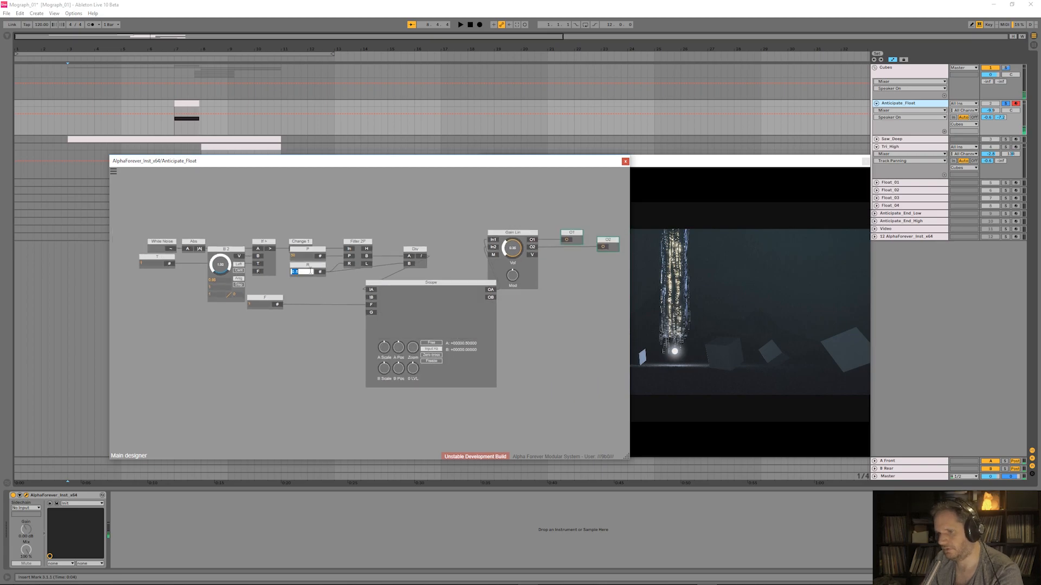
key(Return)
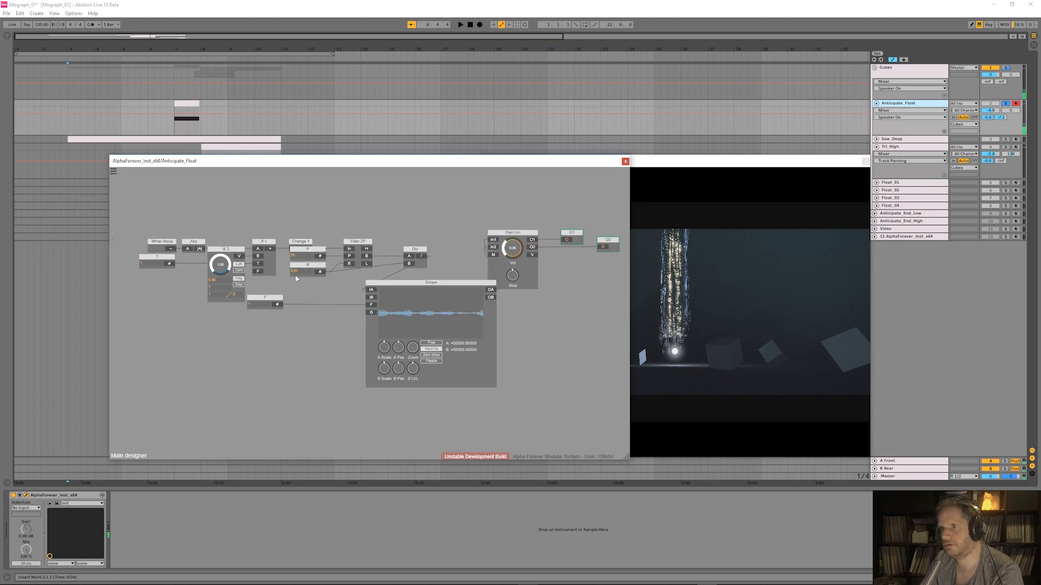
click(295, 256)
text(90)
key(Return)
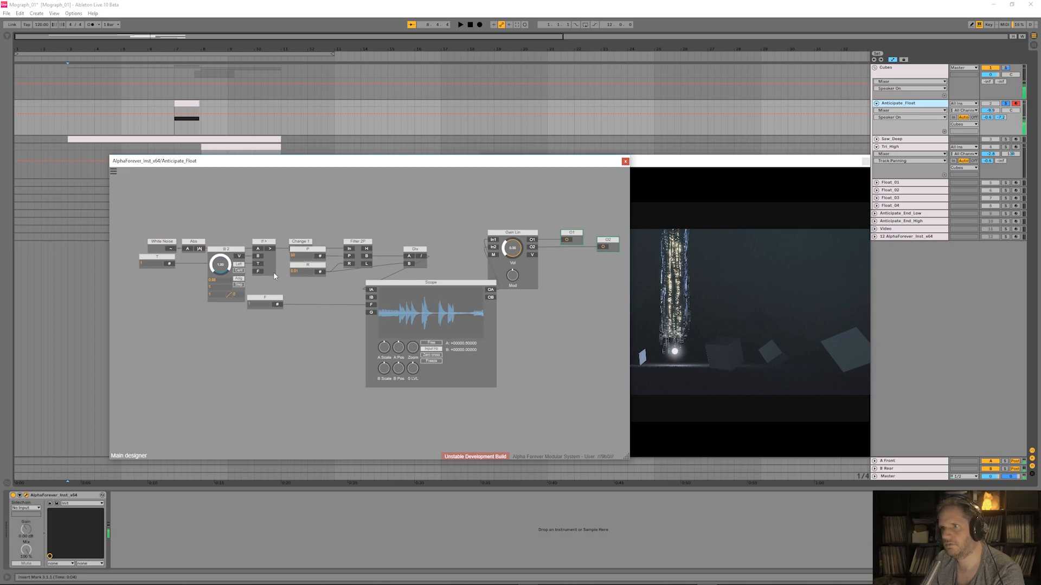
- Try the filter with its R constant at 0.1 and its P constant at 25
click(298, 271)
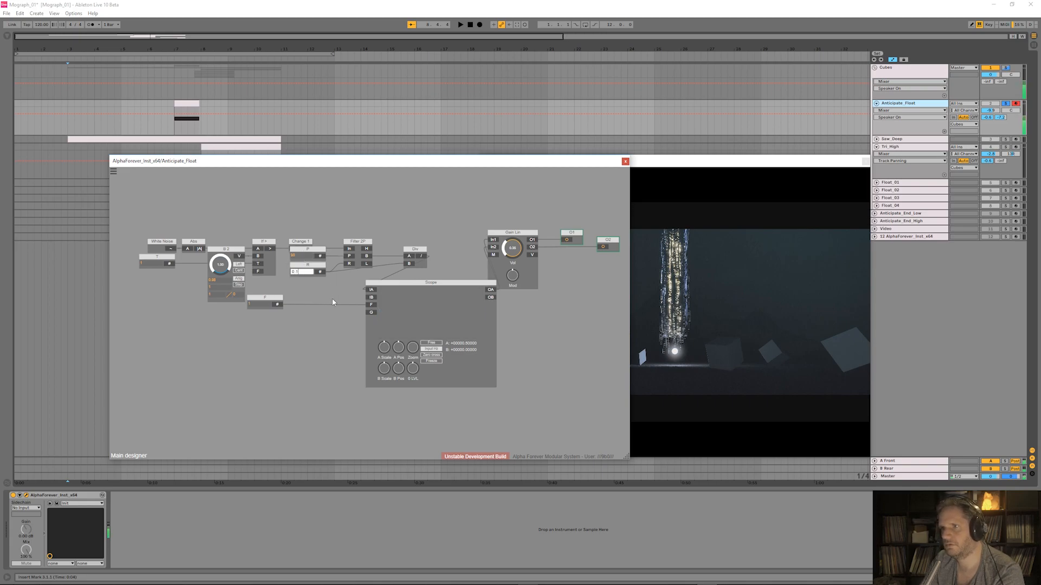
text(0.1)
key(Return)
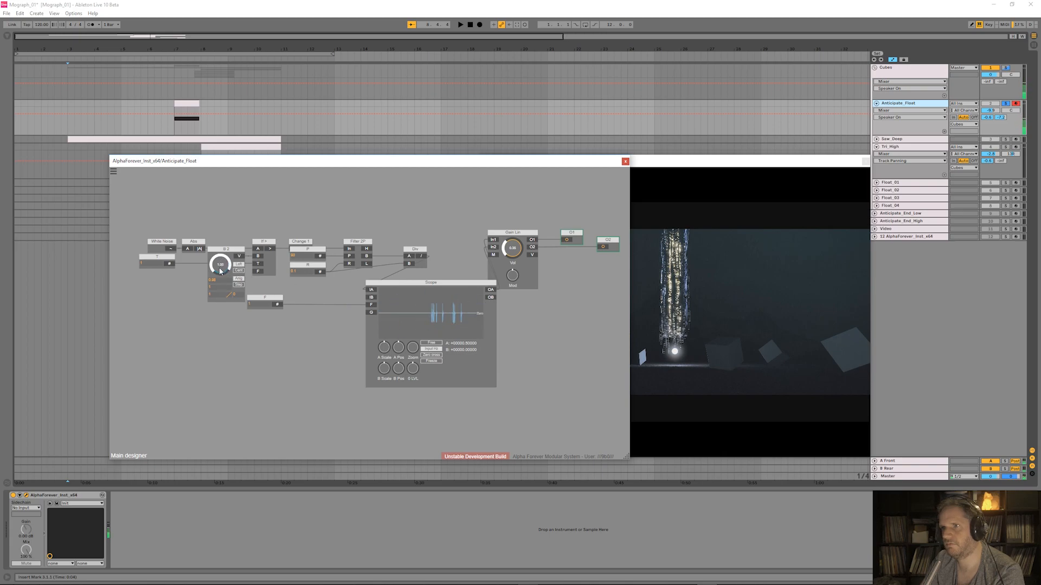
click(298, 256)
text(1)
key(BackSpace)
text(25)
key(Return)
- Set the filter's R constant to 0.5 and its P constant to 50
click(307, 271)
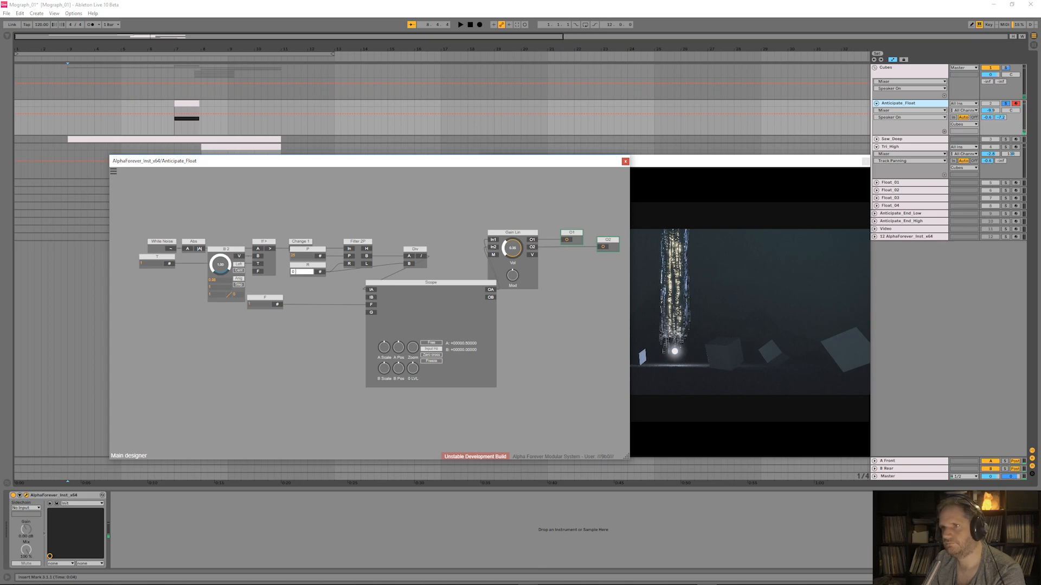
text(.5)
key(Return)
click(301, 260)
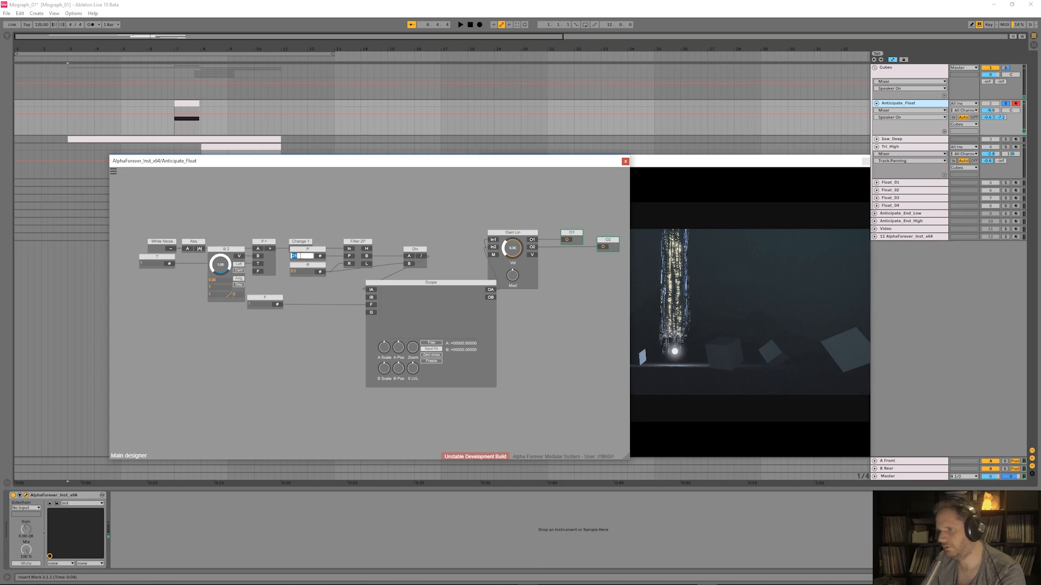
text(50)
key(Return)
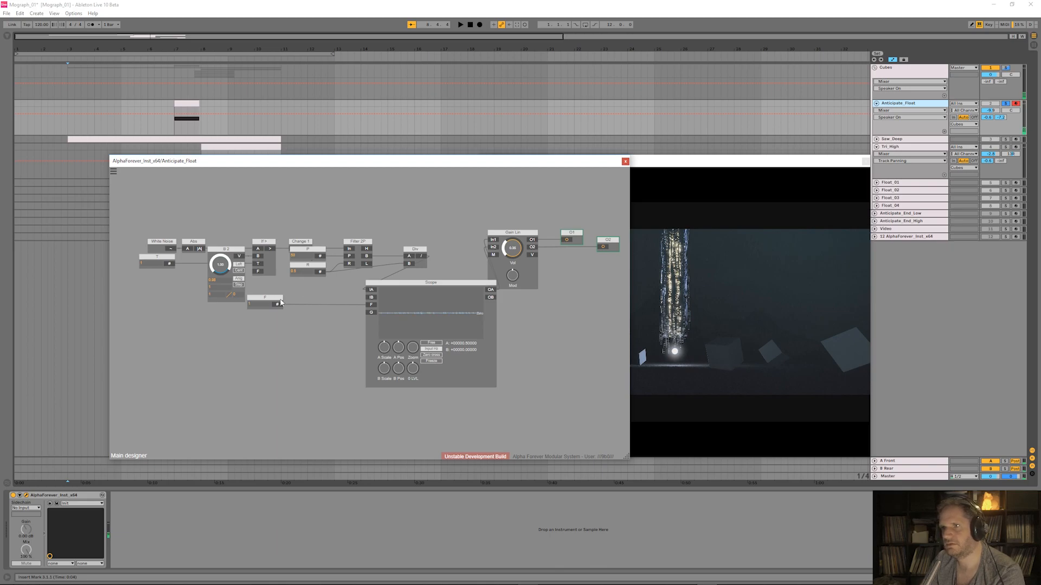
- Delete the Scope and its F constant from the patch
click(396, 283)
shift+click(272, 298)
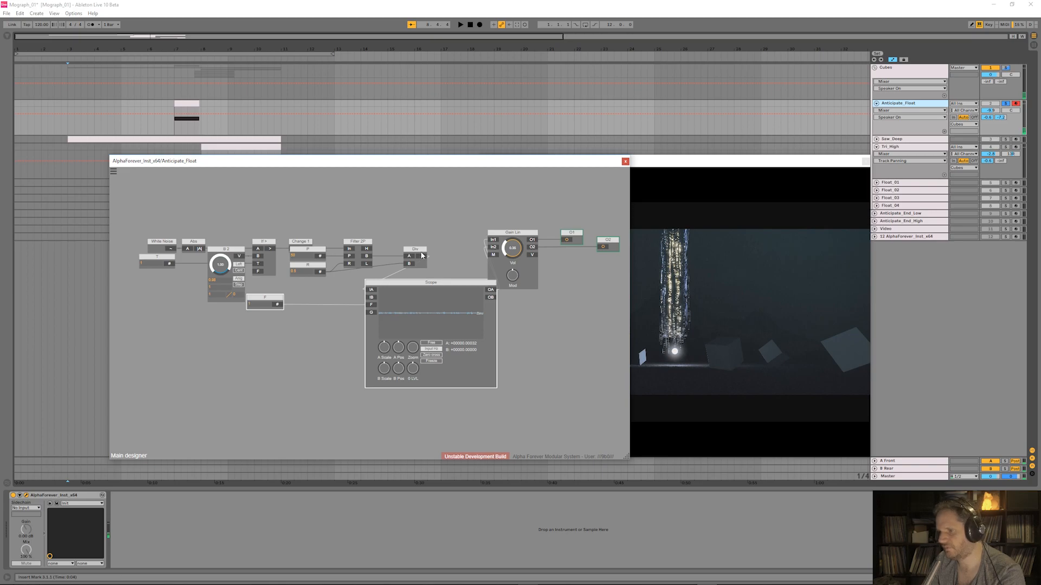
key(Delete)
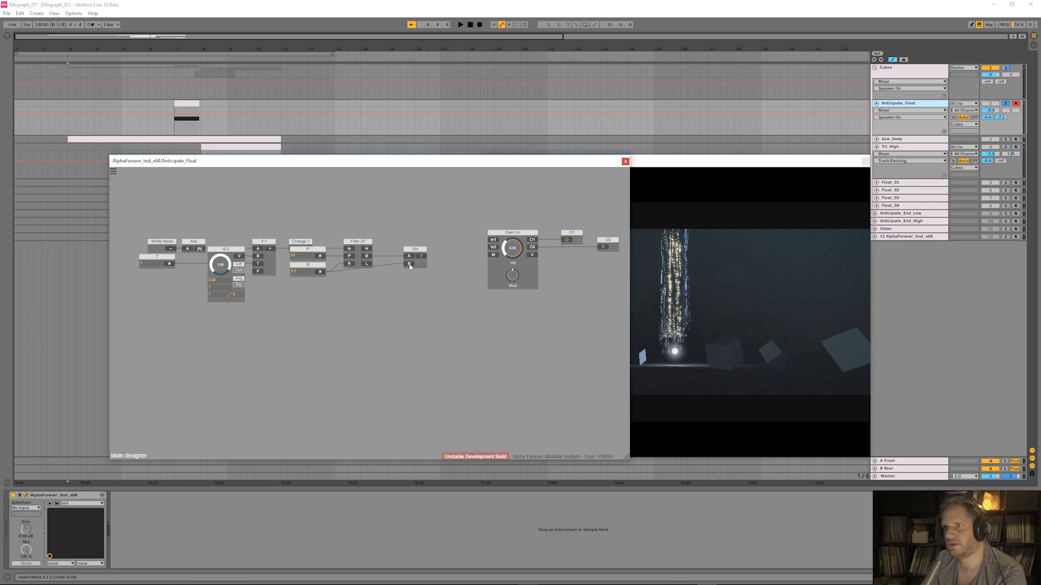
- Rearrange the patch, moving the P and R constants with Filter 2P away from Change and placing Div close behind the filter
drag(411, 251, 409, 265)
click(316, 250)
shift+click(316, 265)
shift+click(356, 243)
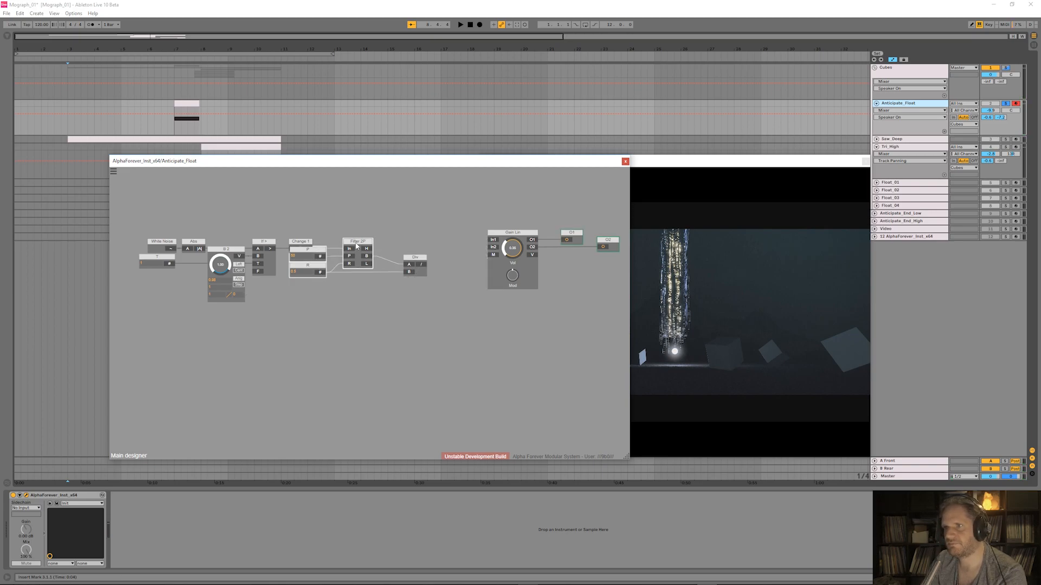
drag(363, 247, 391, 247)
click(364, 224)
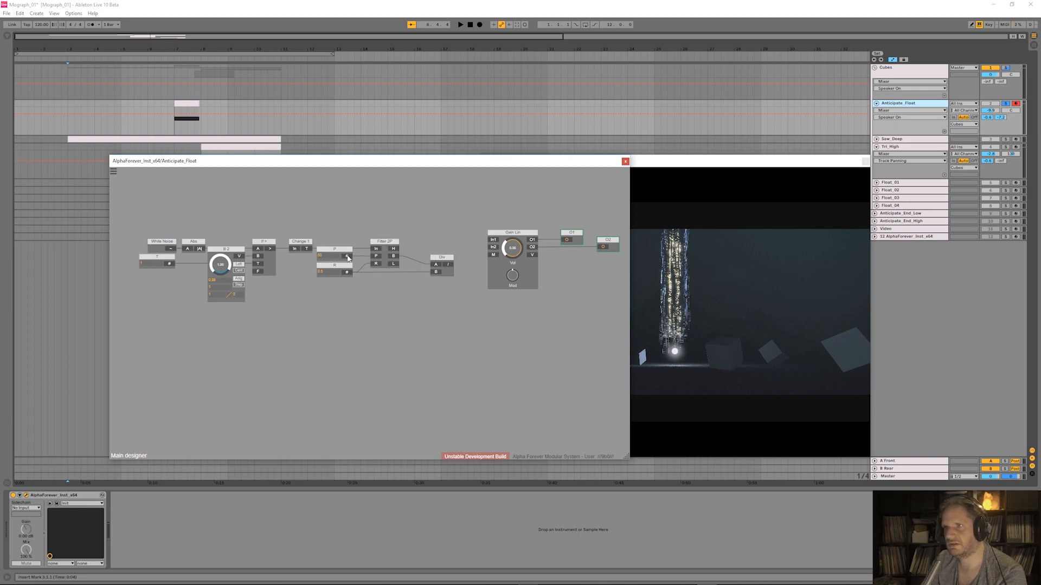
drag(440, 265, 422, 264)
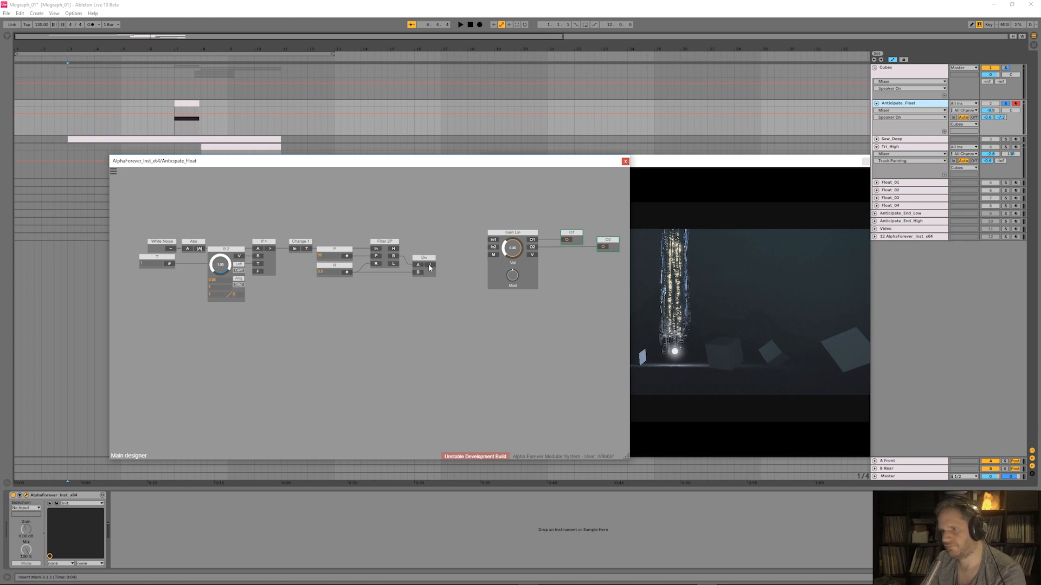
- Wire Div into a new output named Out and delete the Gain Lin module with its O1 and O2 outputs
drag(429, 268, 474, 264)
text(PuOut)
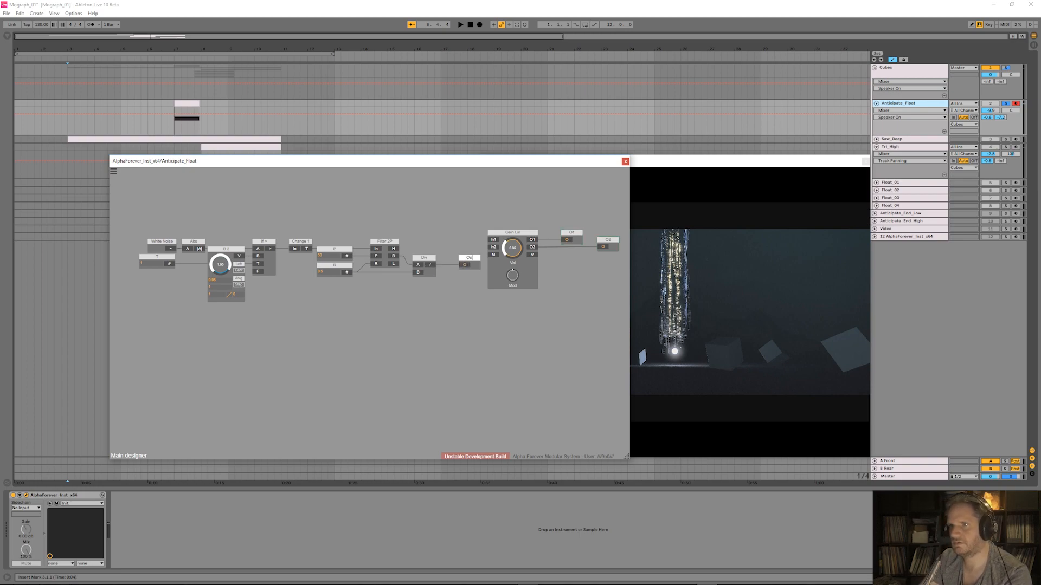
click(429, 221)
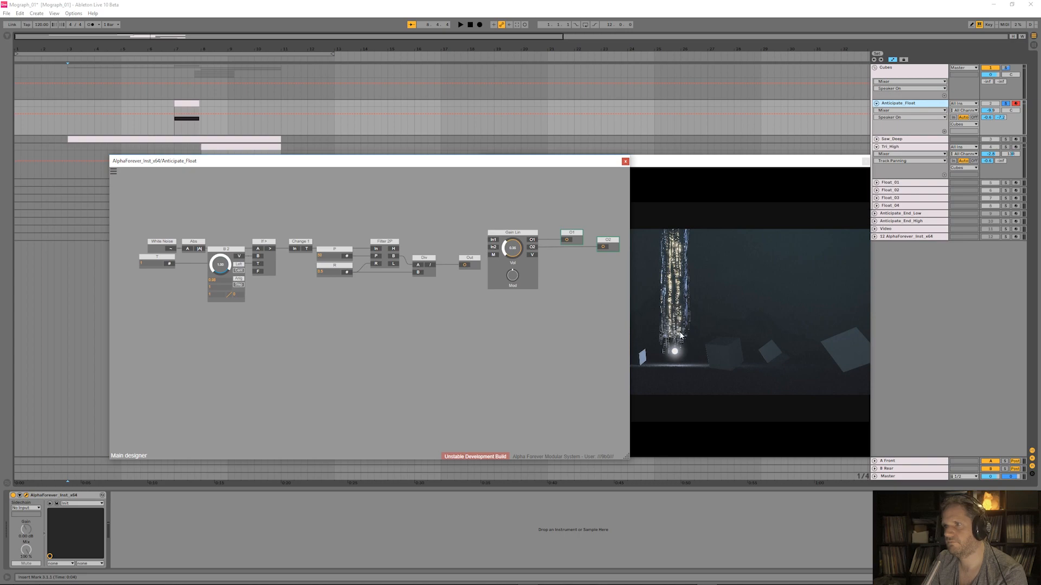
drag(489, 309, 633, 208)
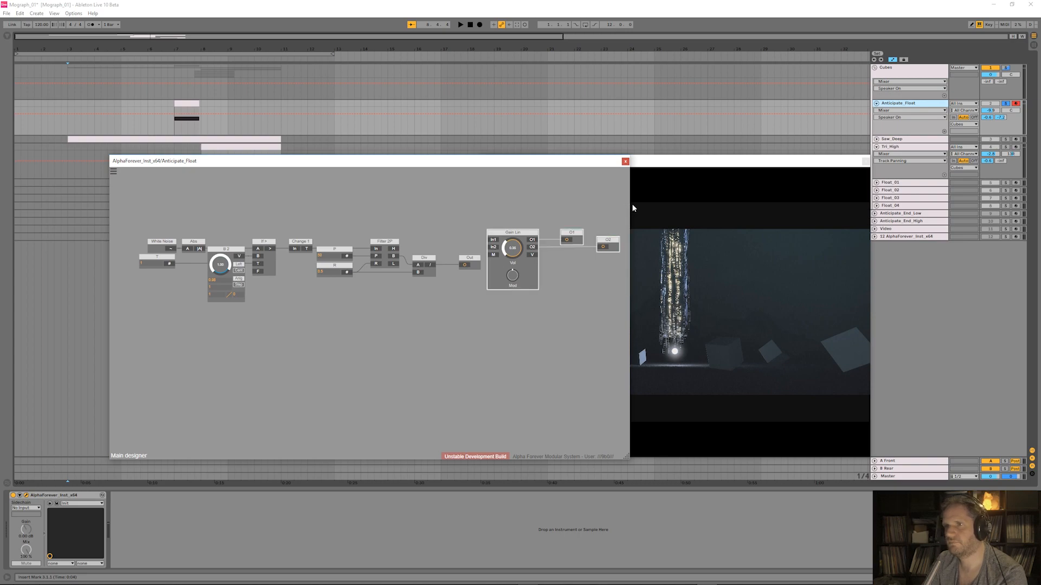
key(Delete)
- Move White Noise further from Abs and insert a Mul module into the connection between them
drag(342, 208, 501, 220)
drag(334, 255, 242, 256)
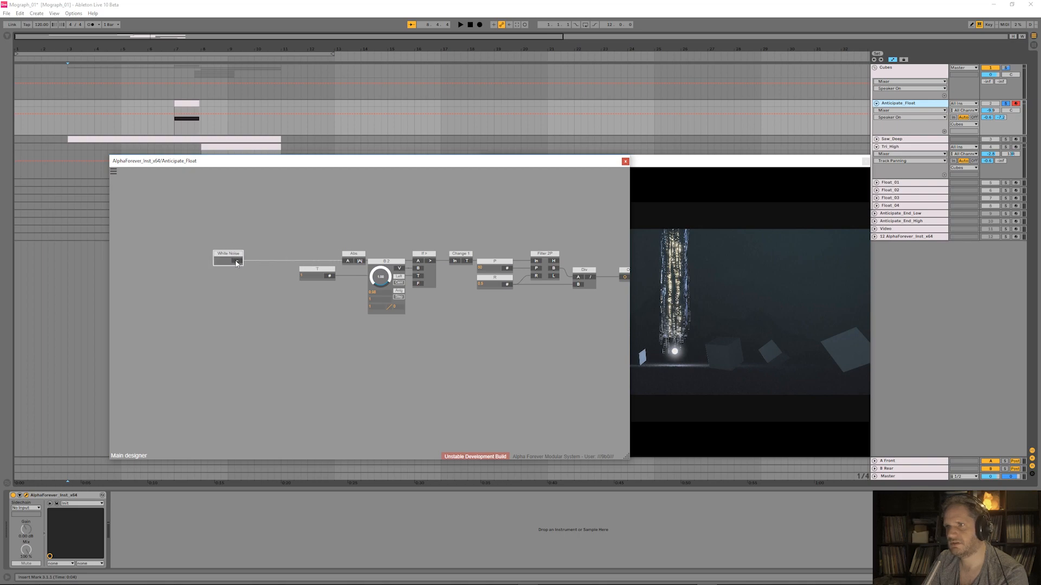
click(236, 263)
text(mul)
key(Return)
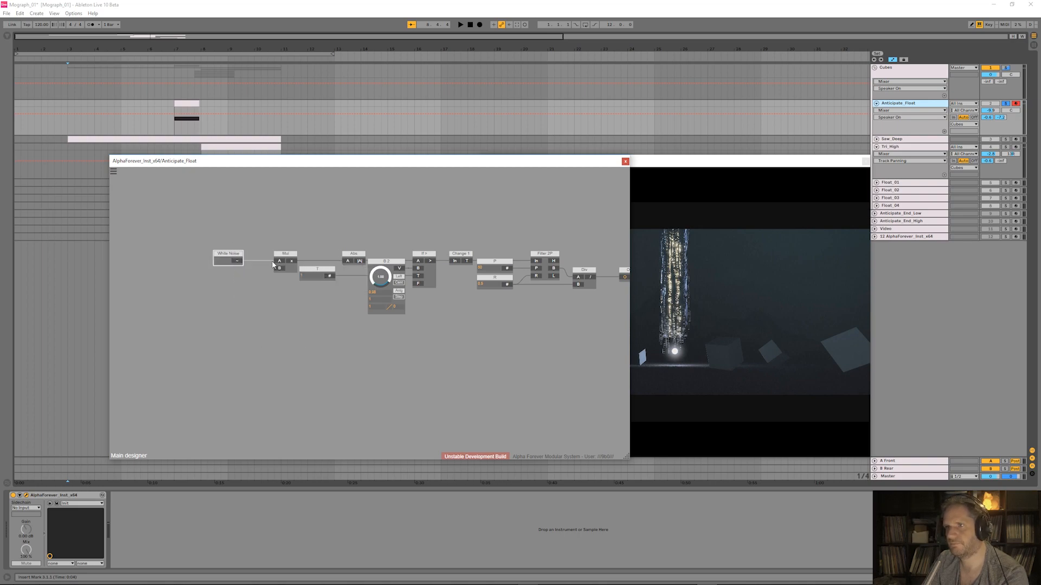
- Create an input named G on Mul's B port and place it ahead of White Noise
double_click(279, 269)
drag(242, 264, 191, 265)
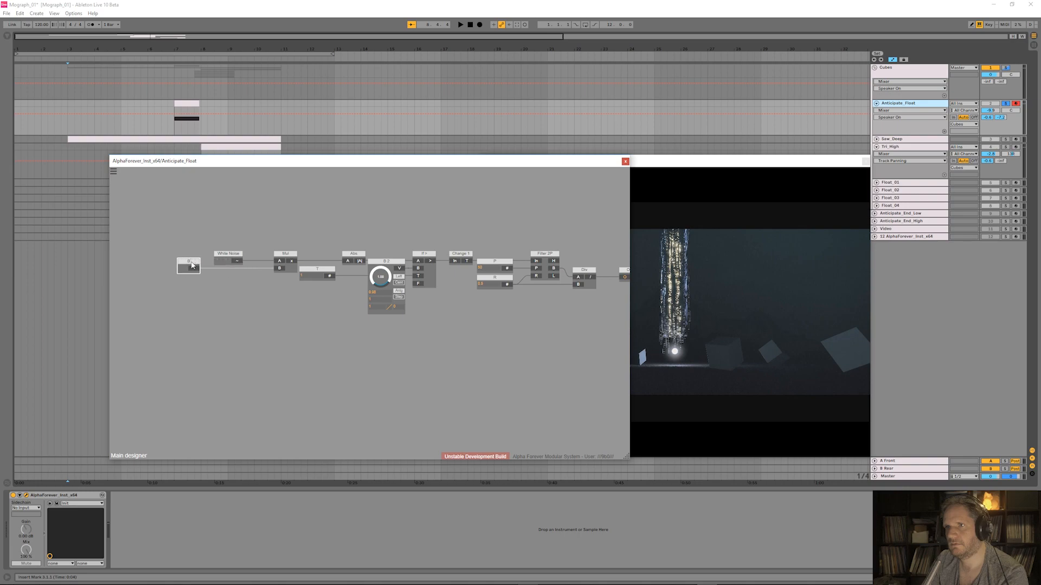
click(271, 310)
- Delete the knob feeding the If module's B input and add a Crossfade module to the patch
click(392, 266)
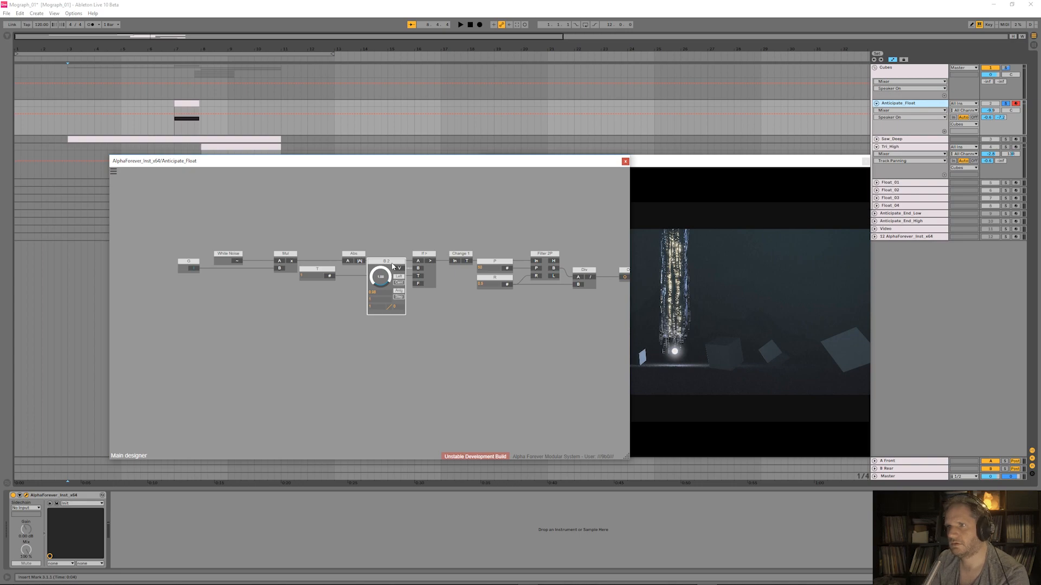
key(Delete)
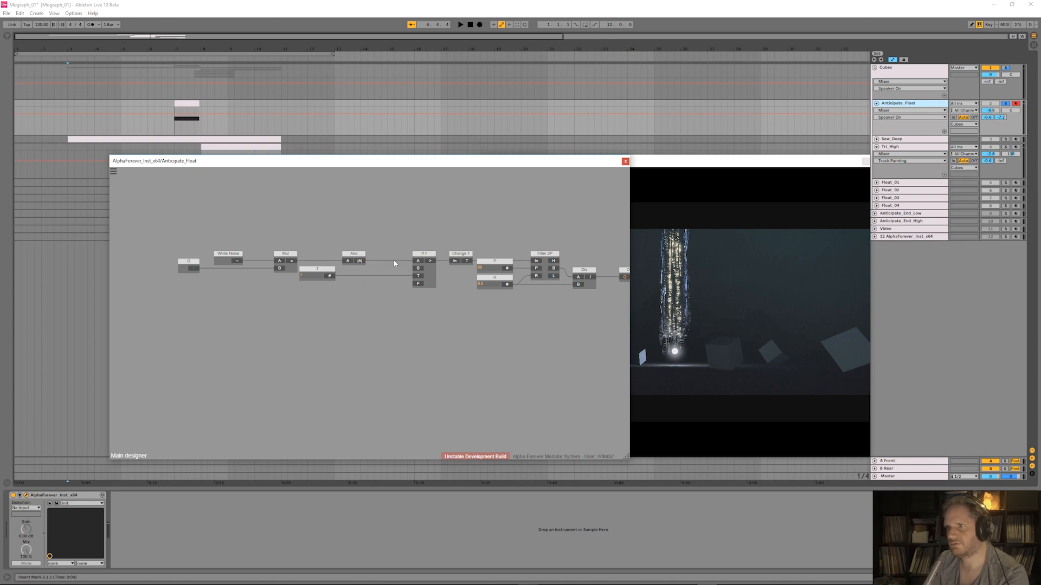
right_click(337, 344)
text(cross)
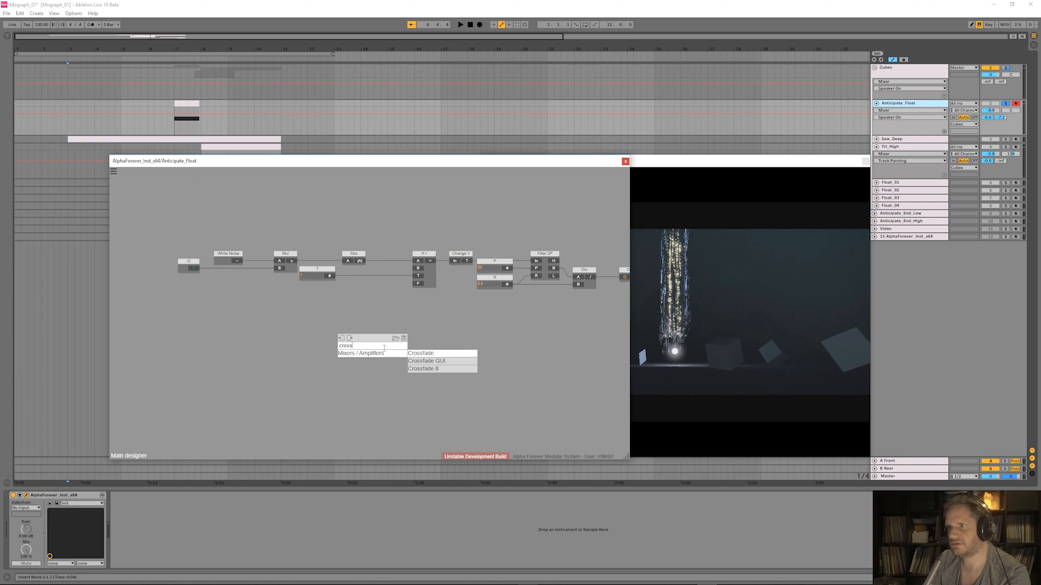
click(417, 355)
- Add constants to Crossfade's A and B inputs, setting A to 0.98 and placing B beside it
drag(348, 354, 307, 357)
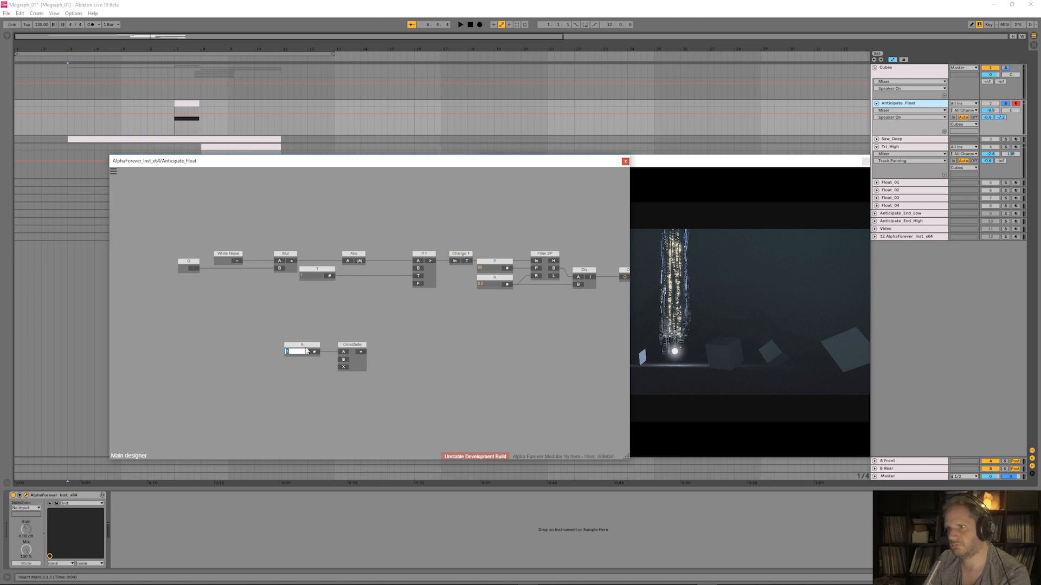
text(0.98)
click(342, 360)
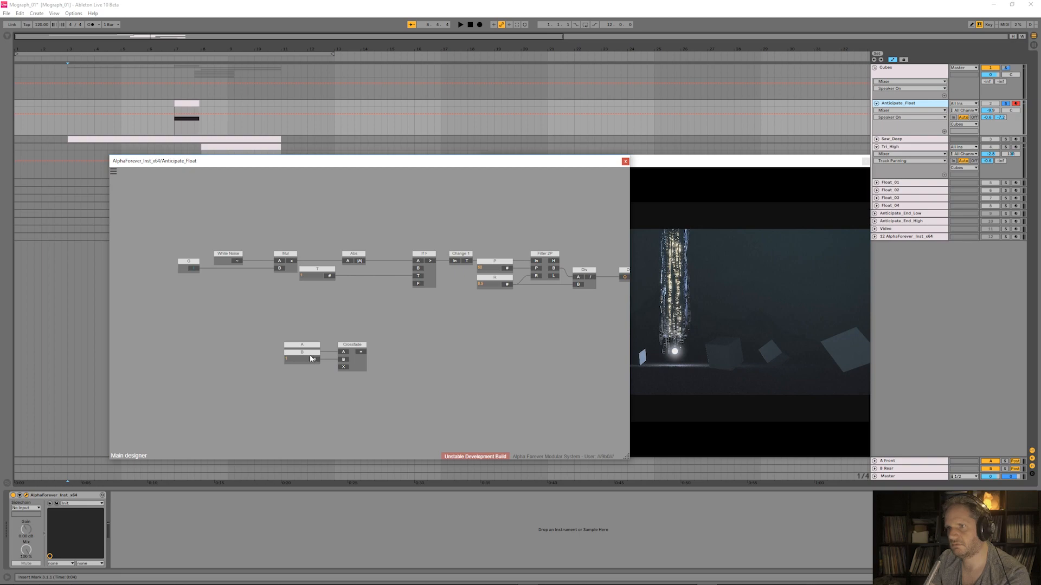
drag(312, 358, 274, 356)
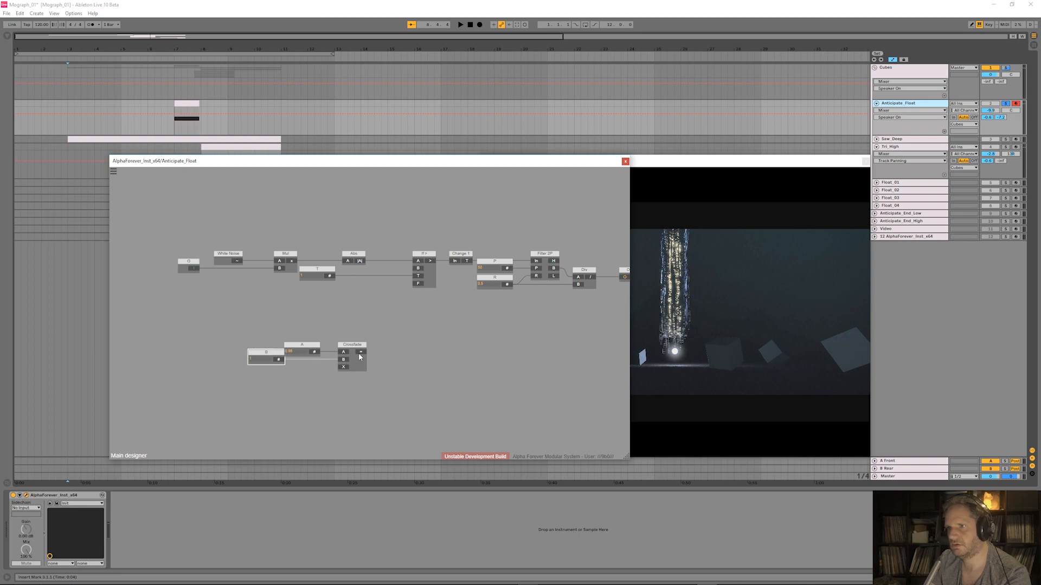
- Wire Crossfade's output into the If module's B input and position Crossfade with its constants just below the chain
drag(414, 282, 417, 269)
drag(224, 338, 422, 397)
drag(365, 344, 402, 285)
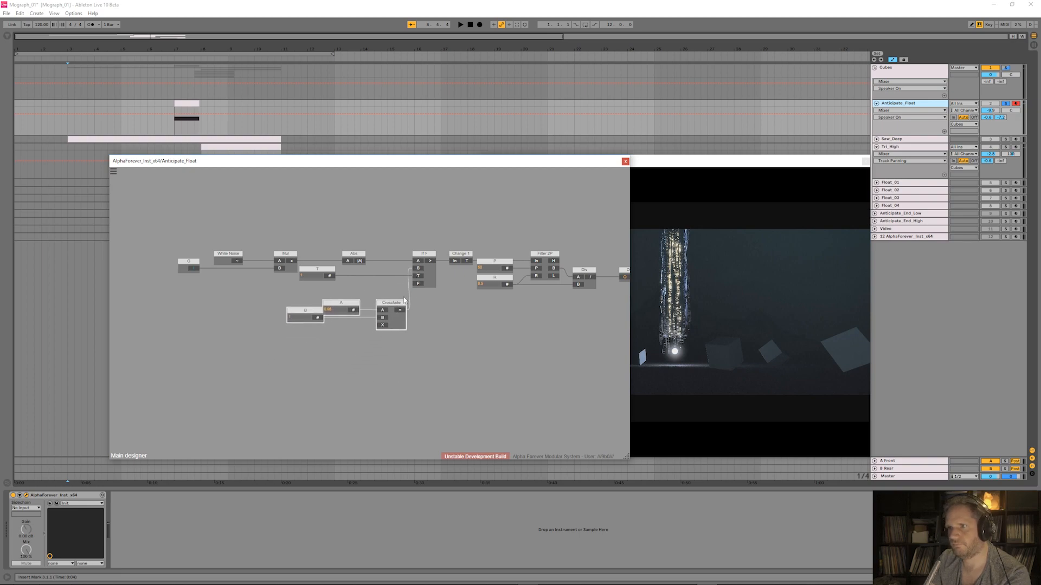
drag(372, 326, 371, 324)
drag(305, 296, 290, 296)
click(325, 320)
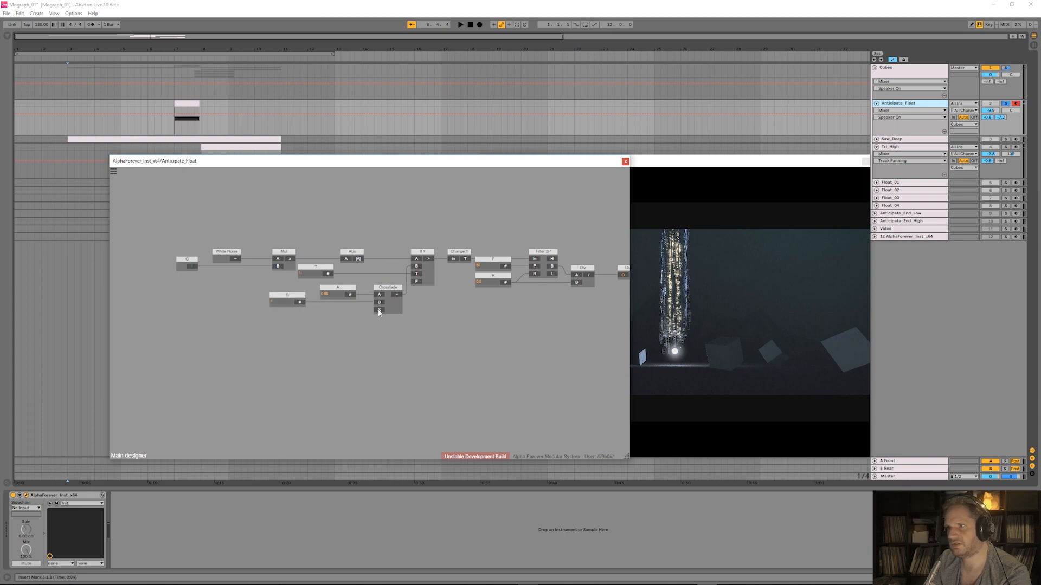
- Create an input named Dns on Crossfade's remaining control port
drag(379, 311, 330, 306)
click(333, 347)
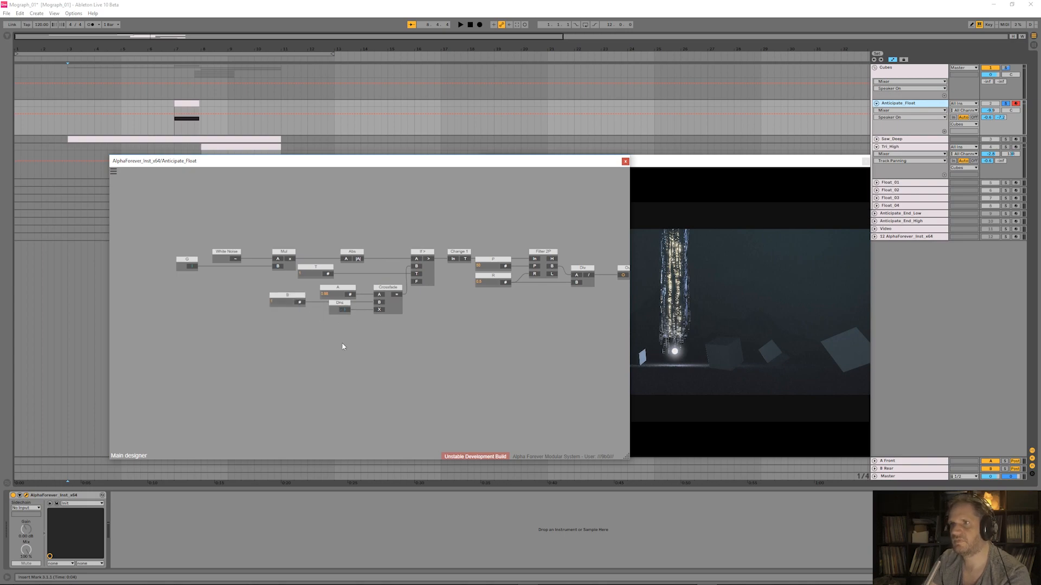
scroll(428, 351, down, 2)
key(ctrl+a)
click(437, 336)
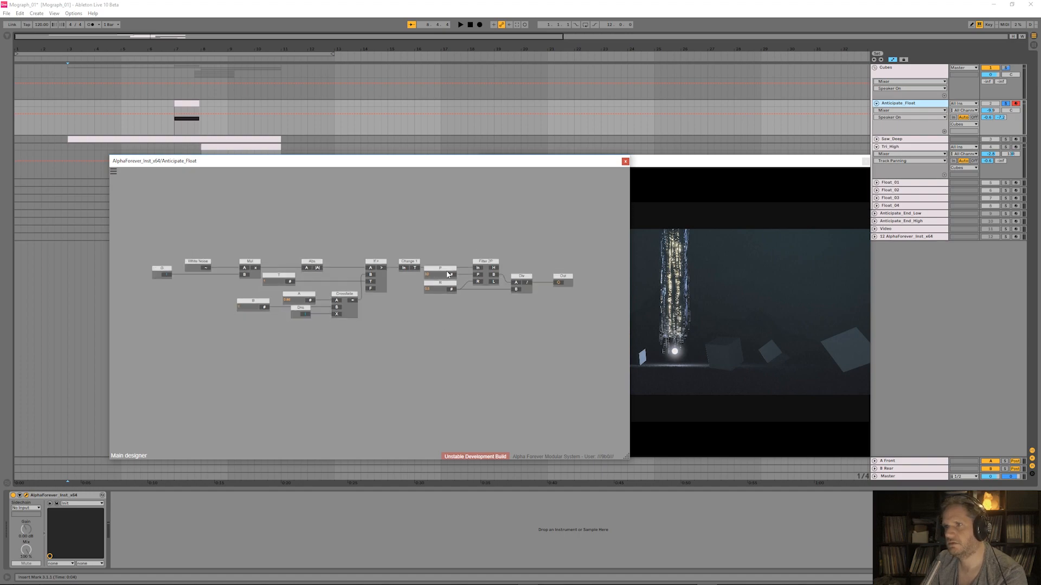
- Delete Filter 2P, its P and R constants and Div, and wire Change directly into Out
drag(424, 262, 507, 323)
key(Delete)
click(522, 277)
key(Delete)
drag(416, 268, 558, 283)
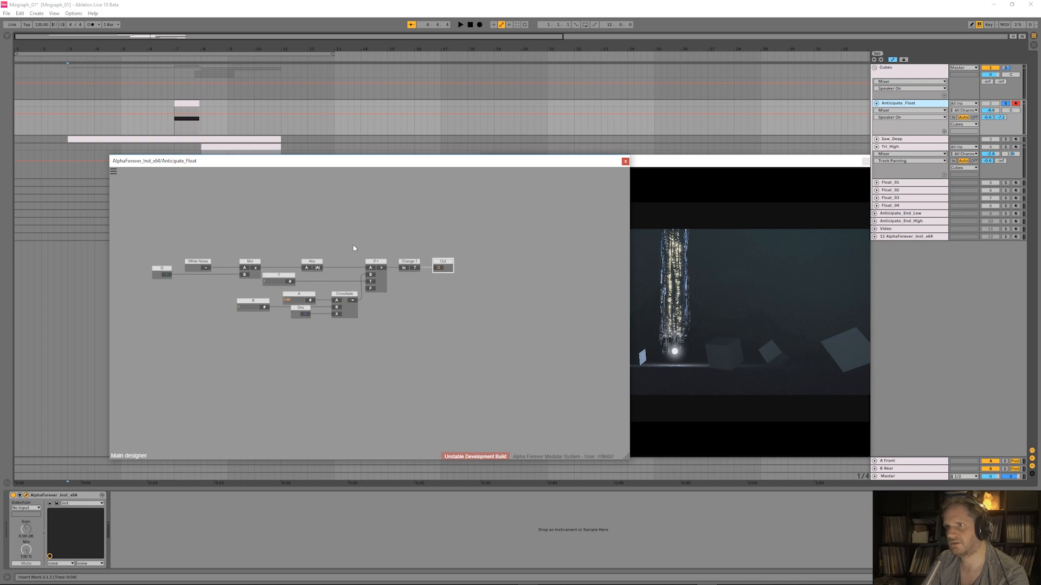
- Copy the whole White Noise chain and open the patch of the 12 AlphaForever_Inst_x64 track
drag(353, 245, 433, 248)
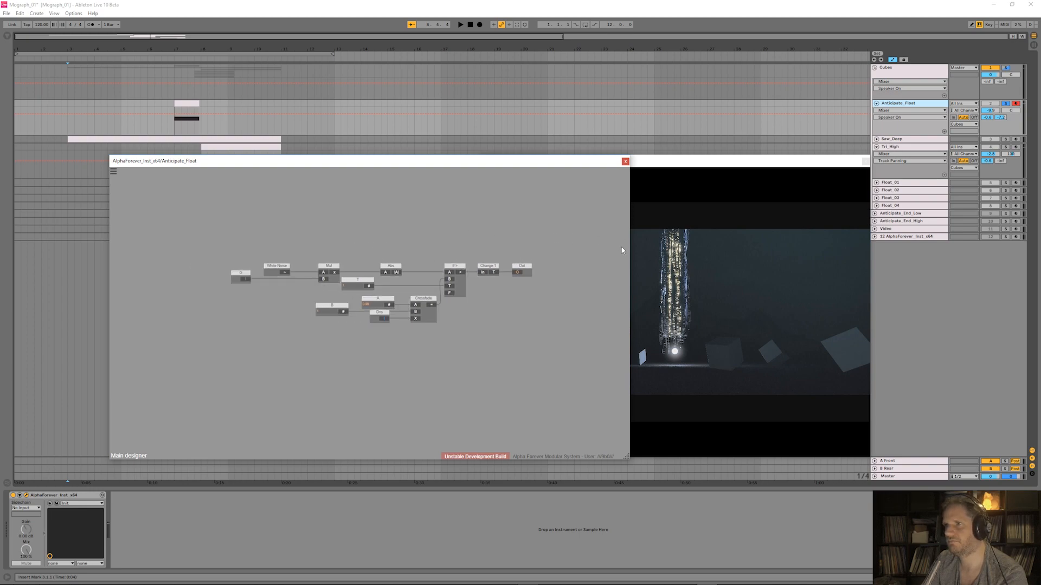
click(930, 237)
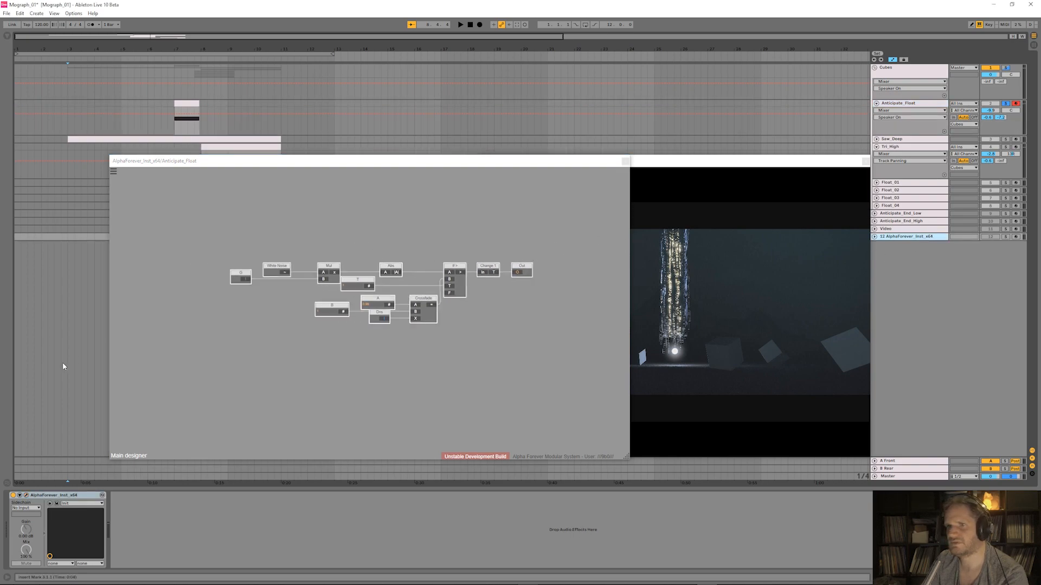
click(26, 496)
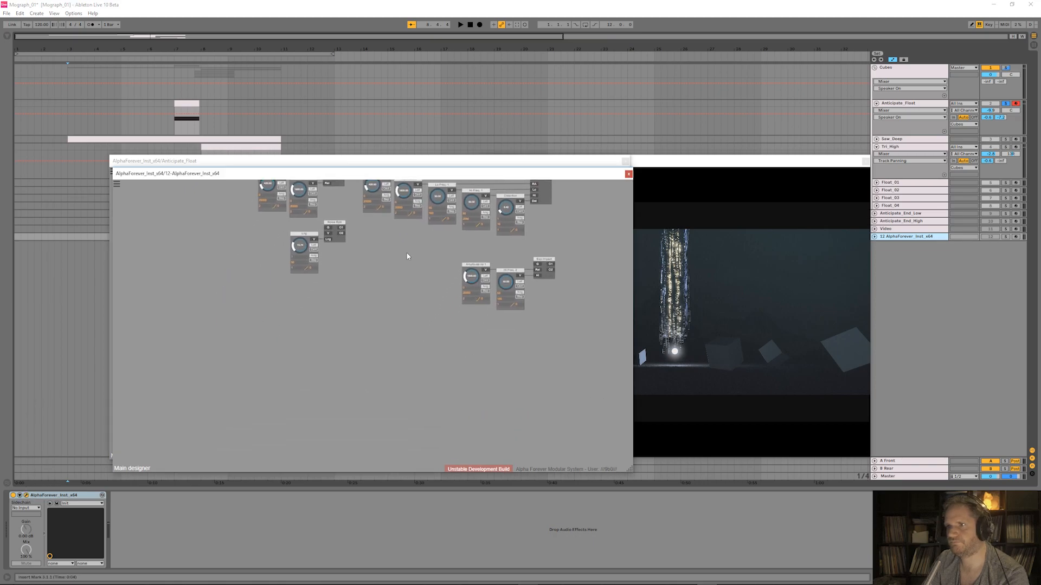
- Create a container module named Crackle, paste the copied chain inside it and return to the main designer
right_click(257, 291)
mouse_move(303, 323)
click(341, 326)
drag(271, 299, 332, 296)
double_click(332, 296)
text(C)
click(348, 314)
double_click(328, 301)
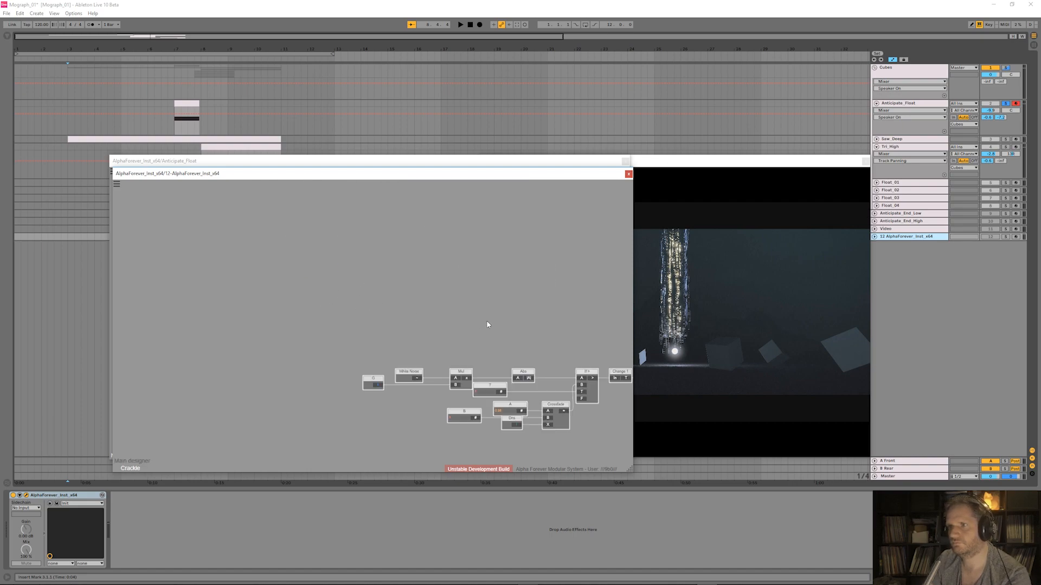
double_click(392, 253)
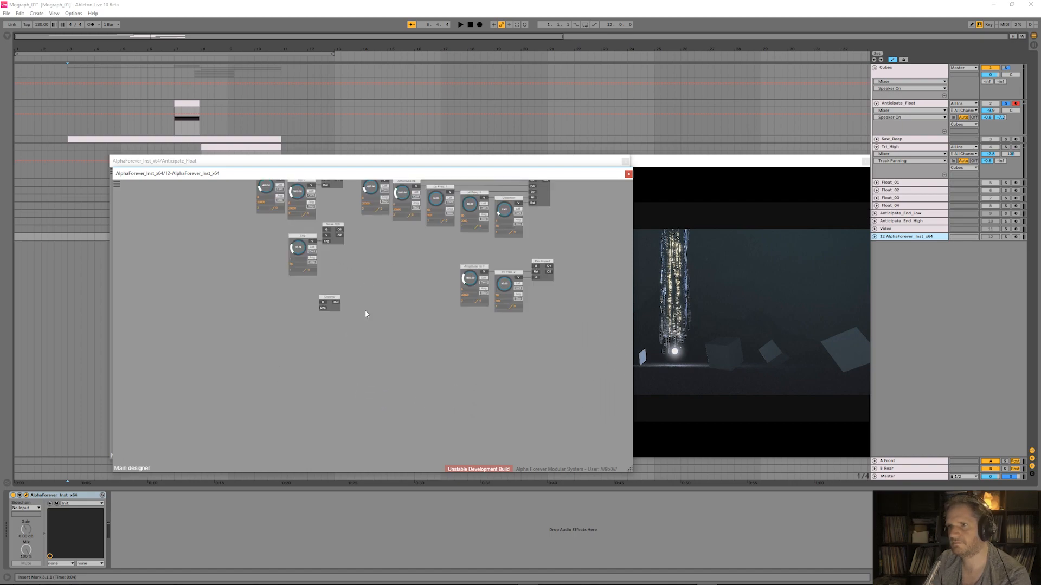
- Add a knob to the Crackle module's Dns input and place it beside the module
scroll(364, 312, up, 2)
drag(293, 307, 259, 304)
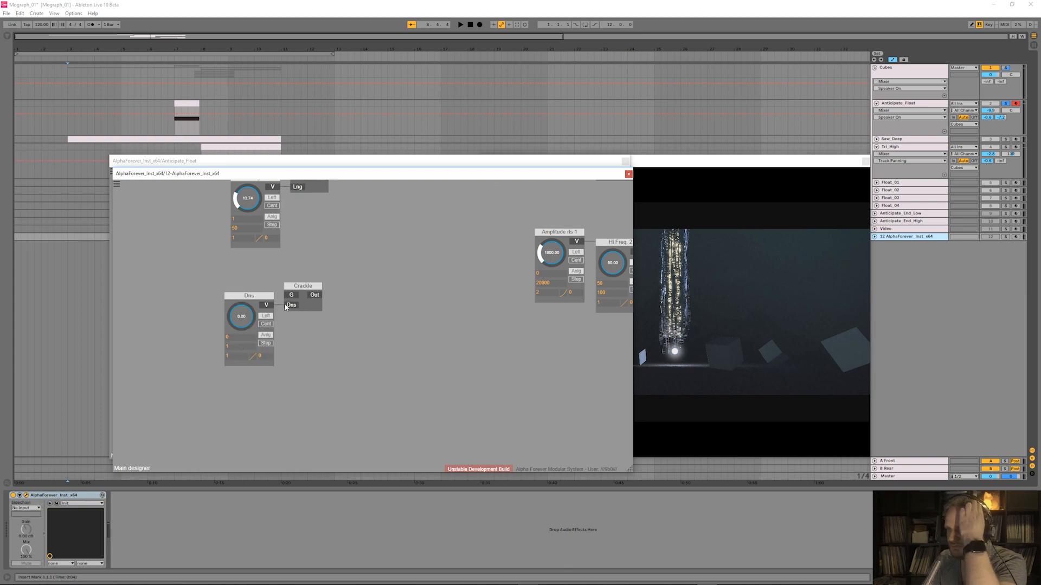
scroll(389, 332, down, 5)
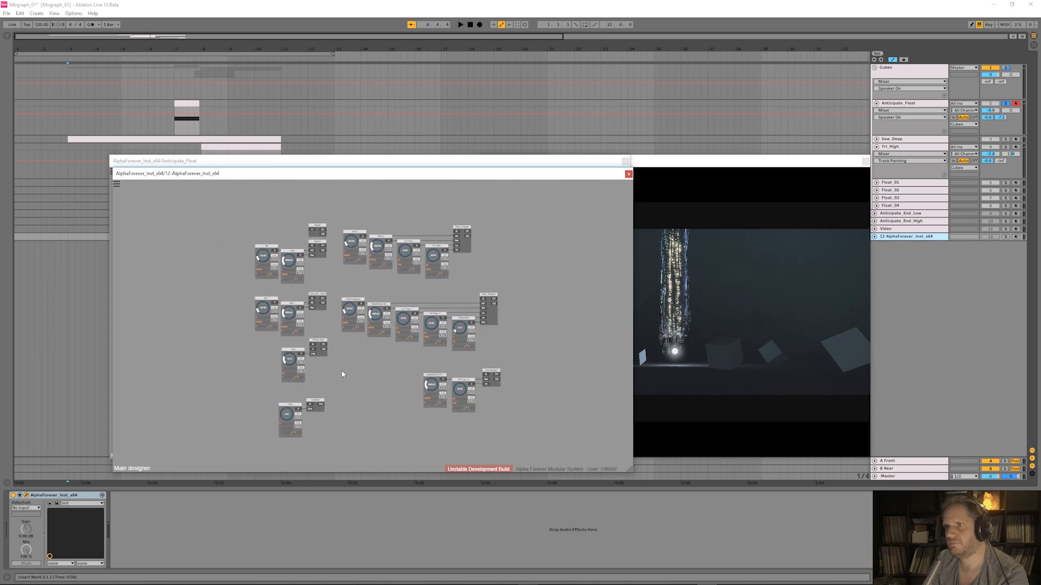
- Delete the Anticipate_Float track, and solo and unfold the Saw_Deep track
click(911, 104)
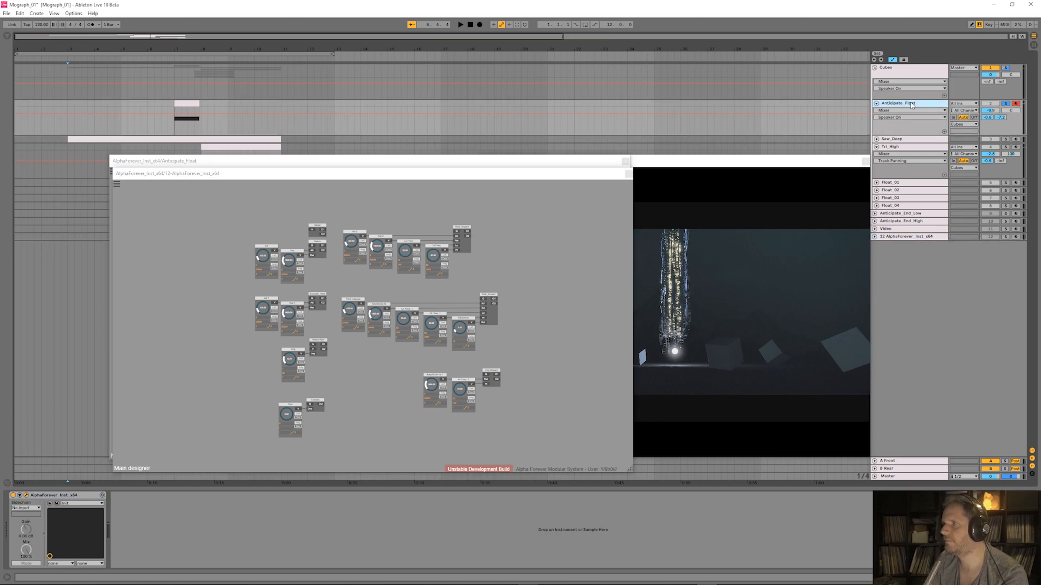
key(Delete)
click(1005, 104)
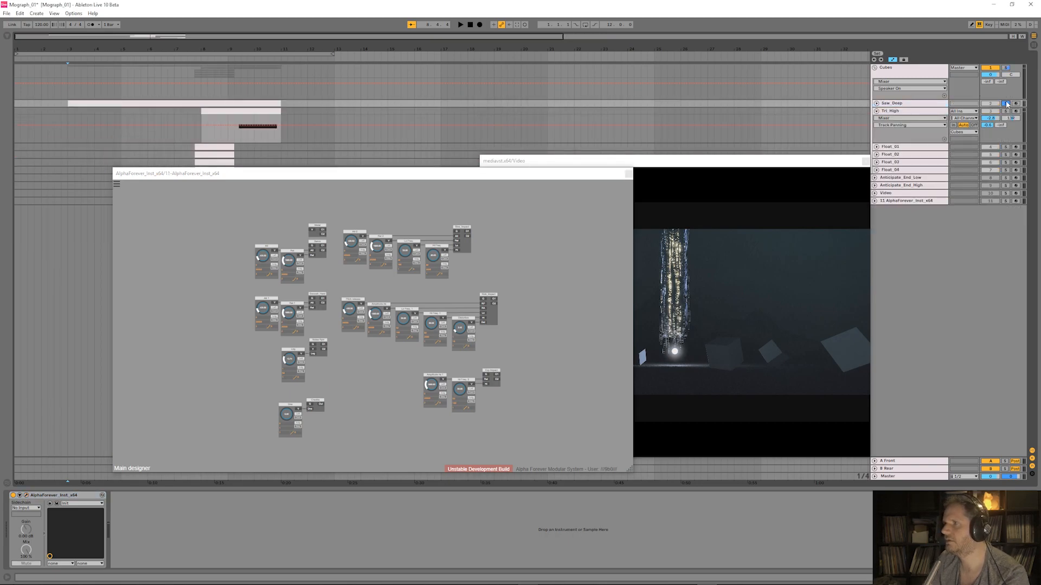
click(876, 103)
- Play back the soloed Saw_Deep part, close the module library's patch window and stop playback
click(183, 60)
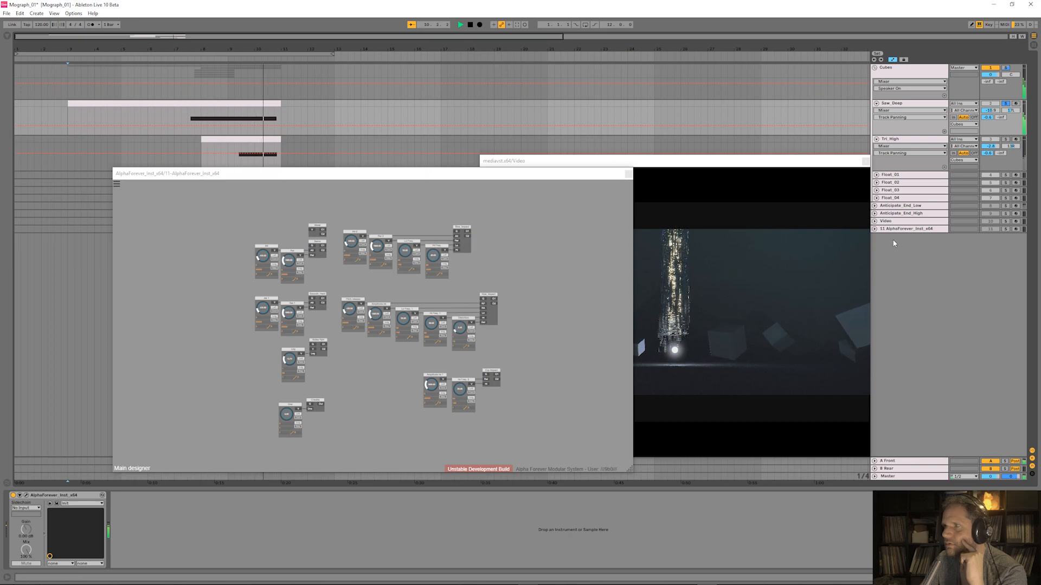
click(27, 495)
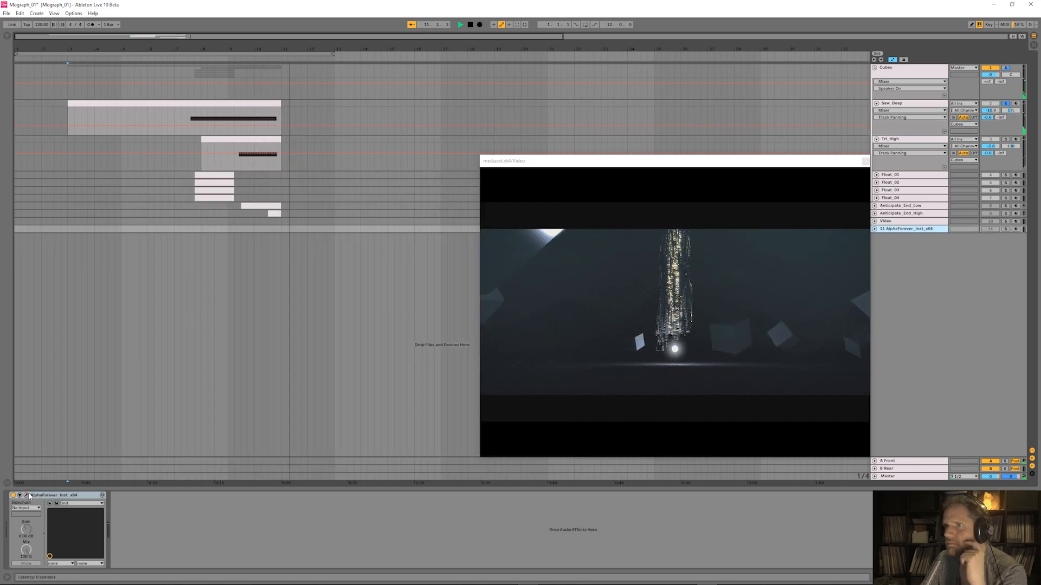
key(space)
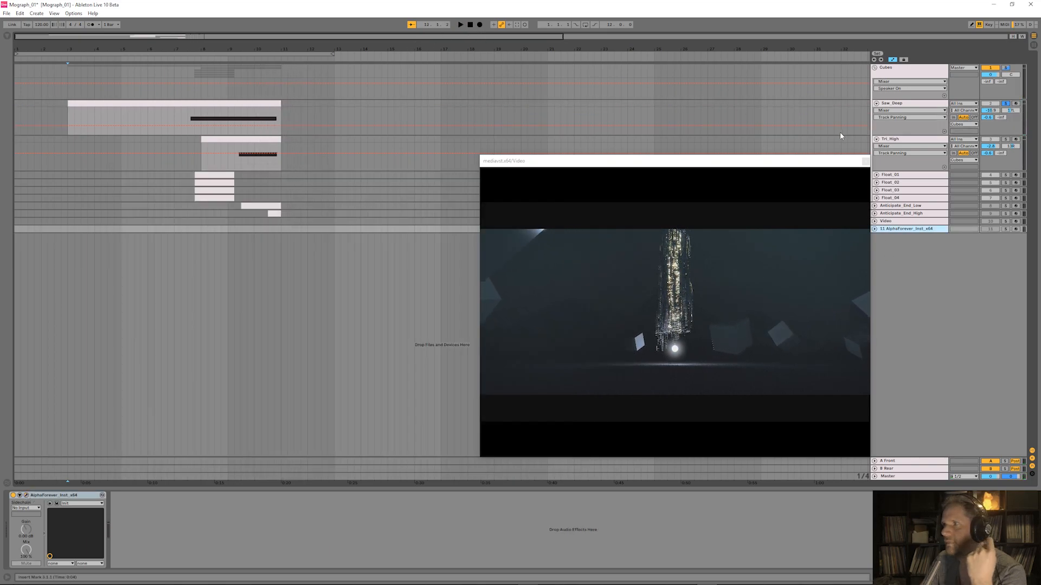
- Open the Saw_Deep track's AlphaForever patch to review its module chain, and close it again
click(904, 107)
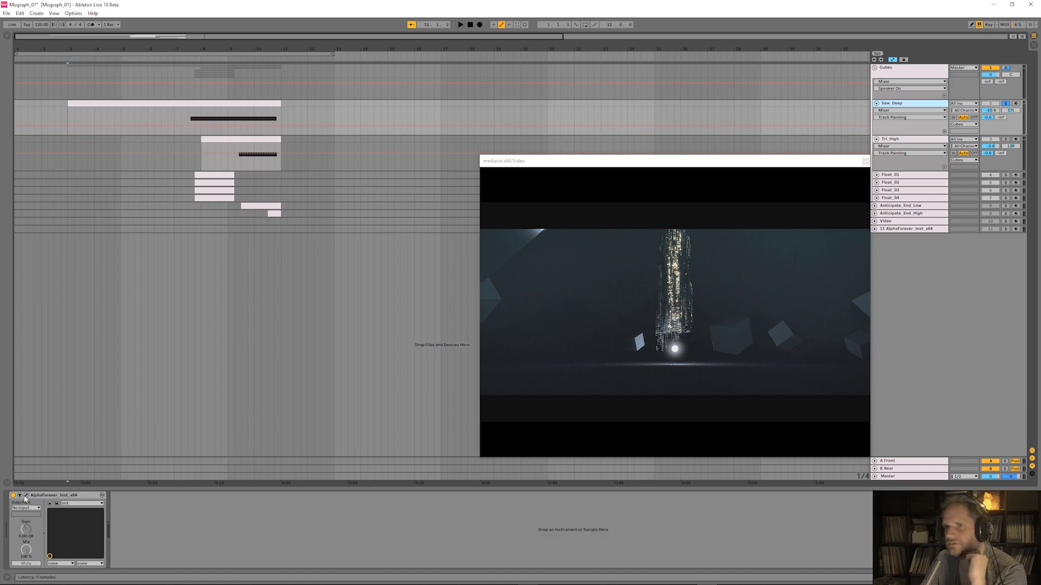
click(26, 495)
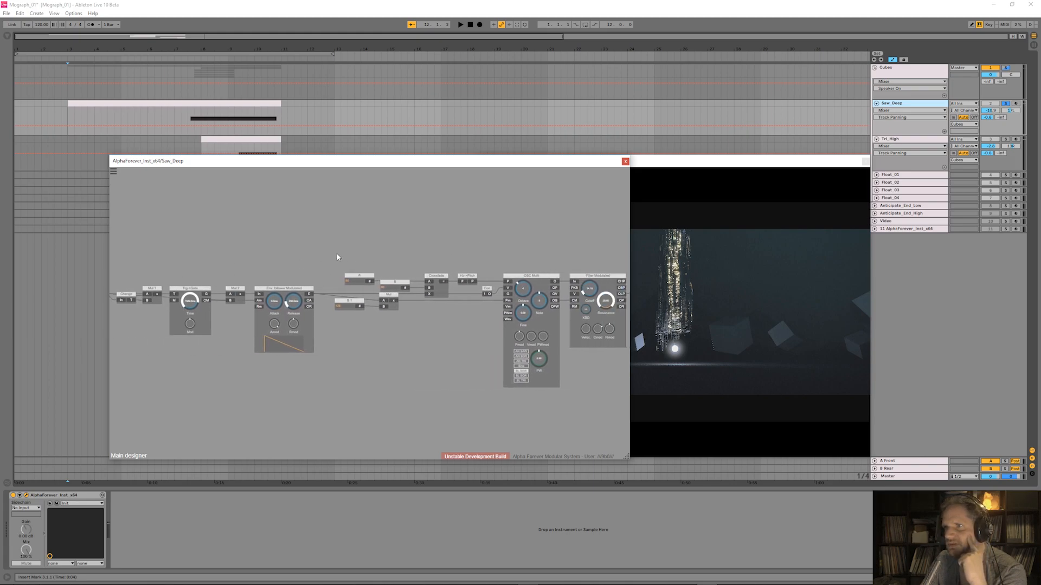
click(26, 495)
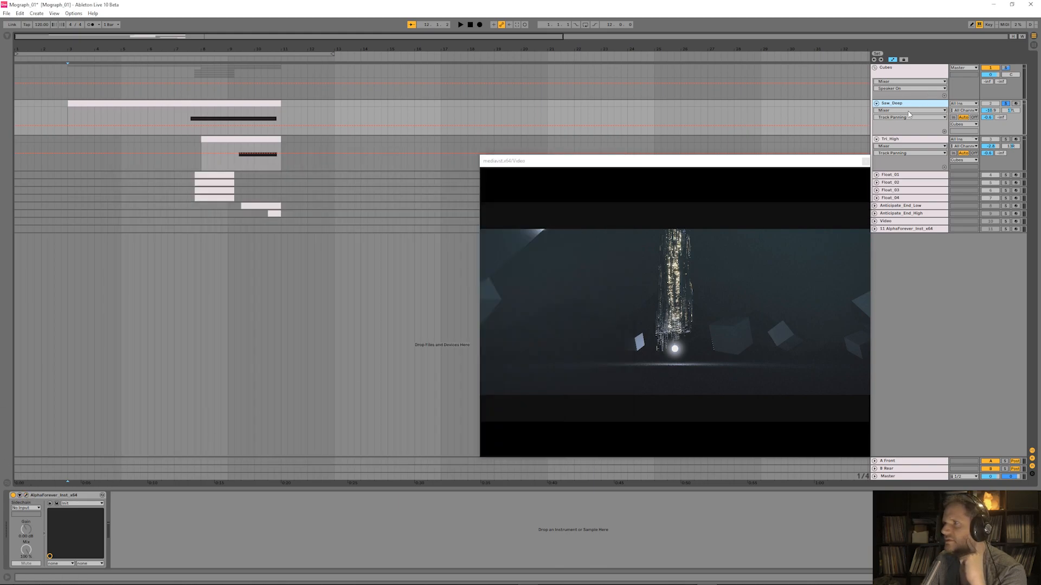
- Delete the Saw_Deep track, and play back the Tri_High part and stop it
key(Delete)
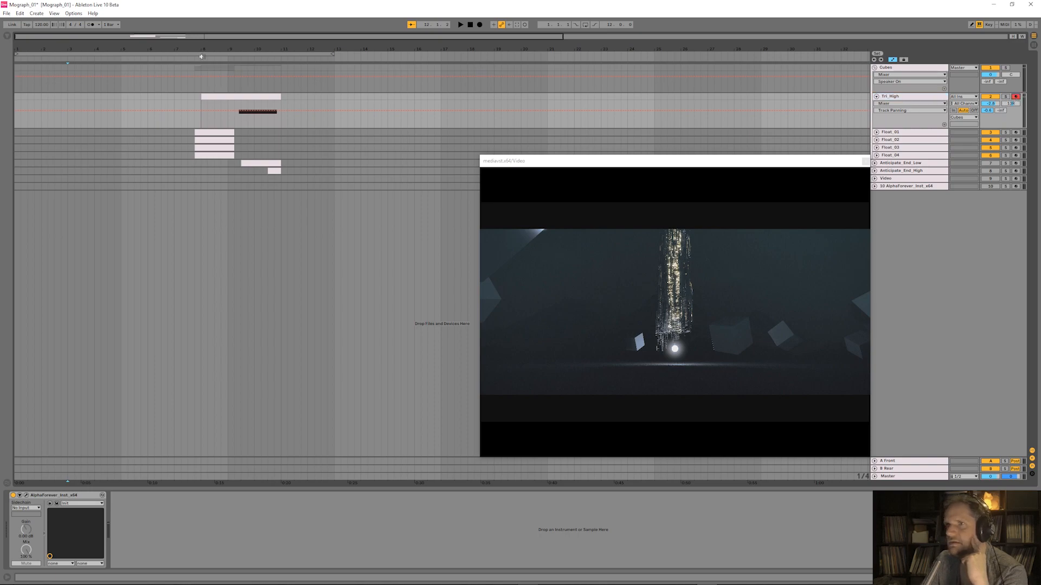
key(space)
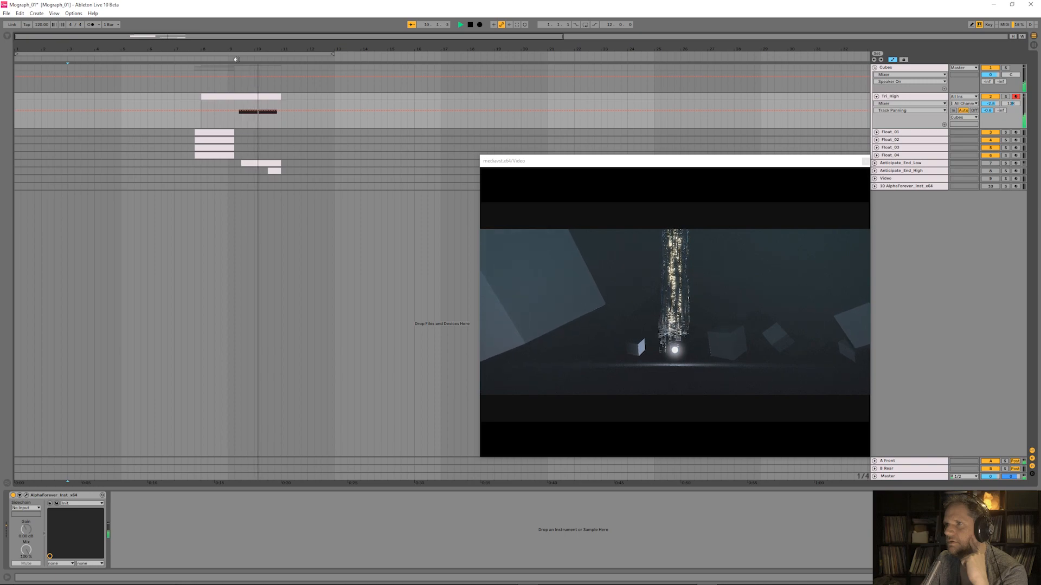
click(470, 25)
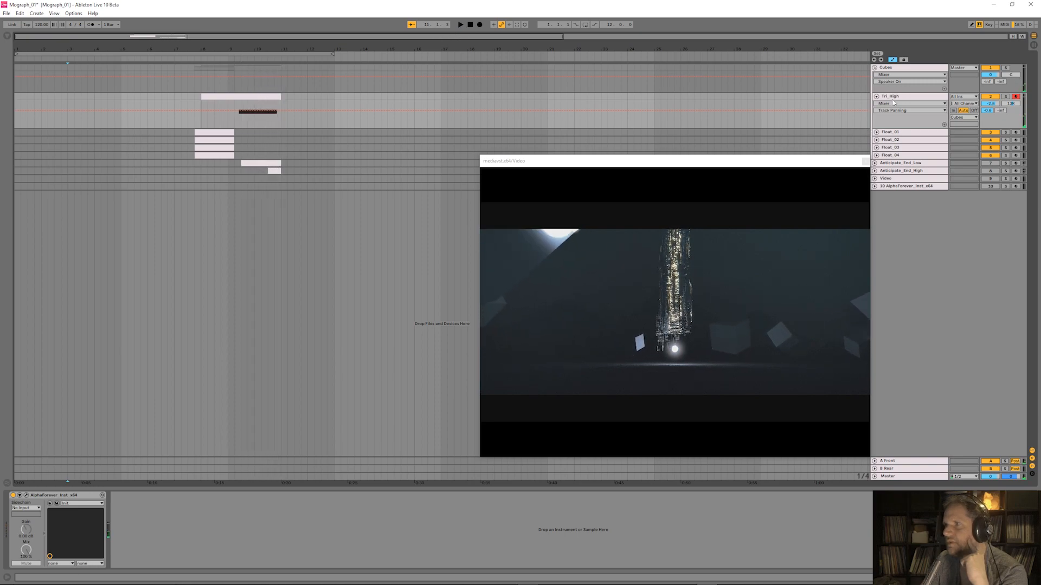
- Open the Tri_High track's AlphaForever patch, examine its module chain from MIDI input to output, and close it again
click(26, 495)
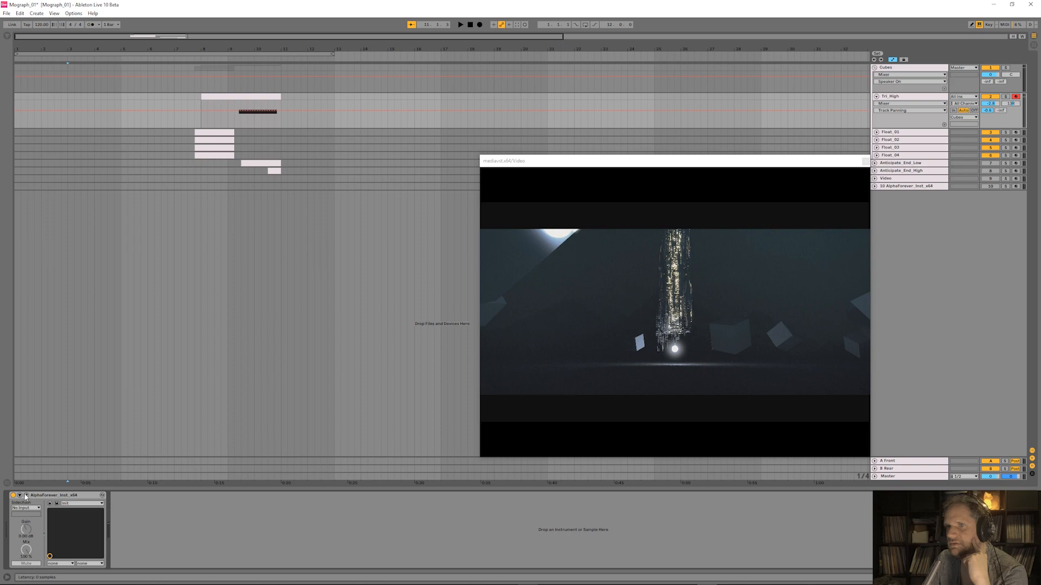
scroll(413, 332, up, 3)
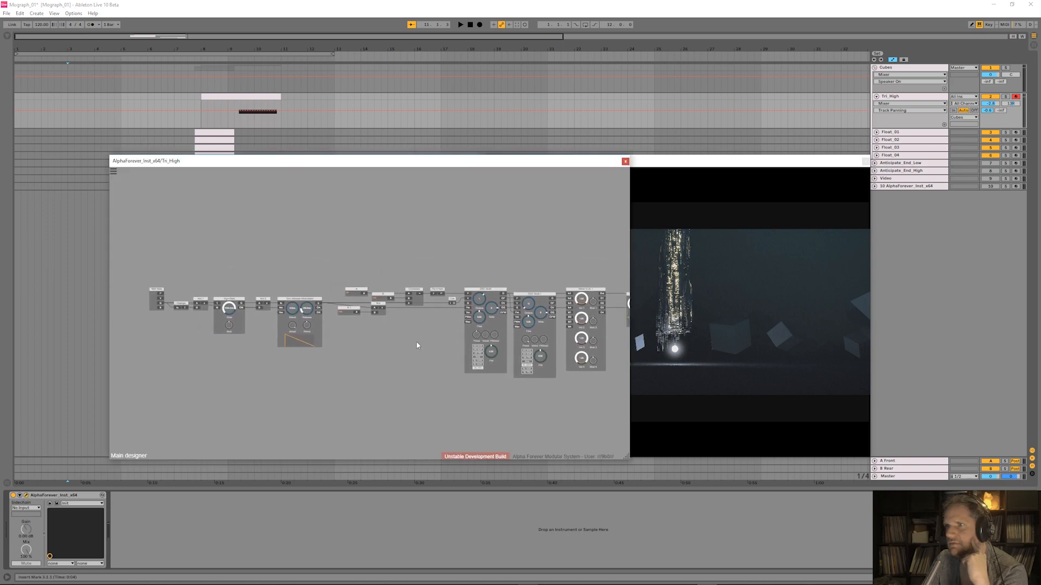
scroll(566, 232, left, 5)
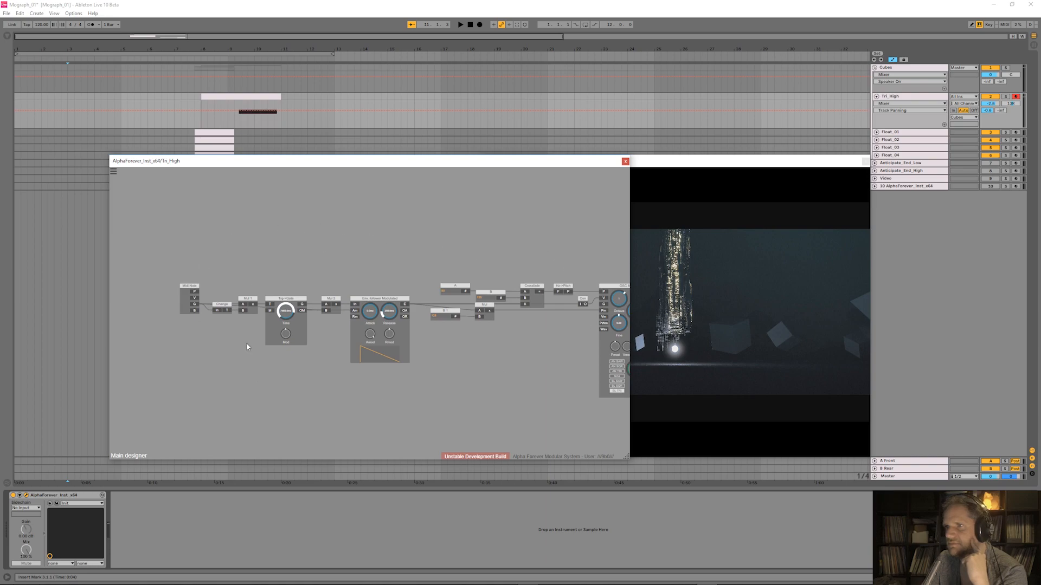
scroll(388, 251, right, 8)
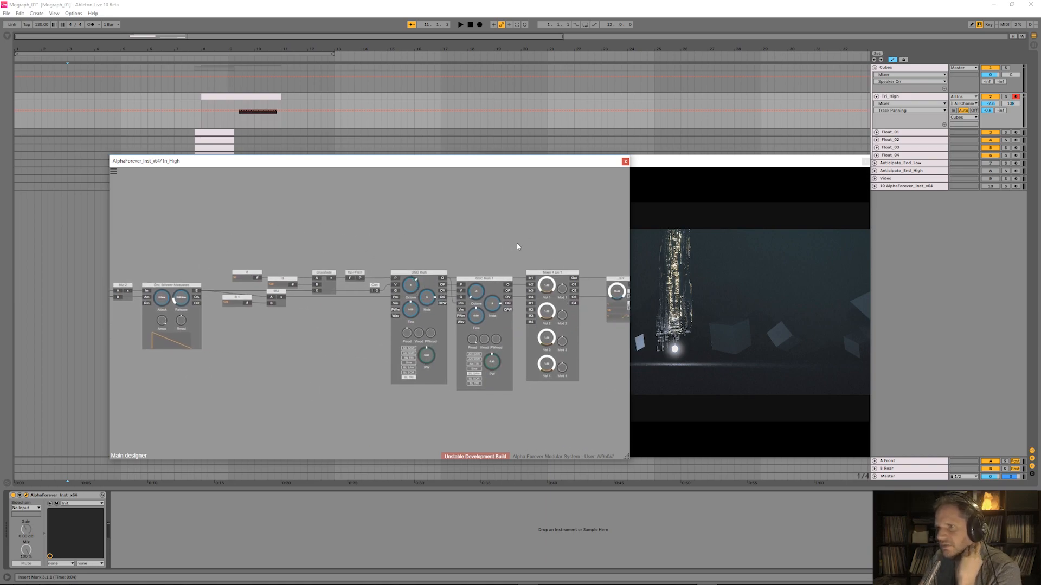
scroll(488, 244, right, 3)
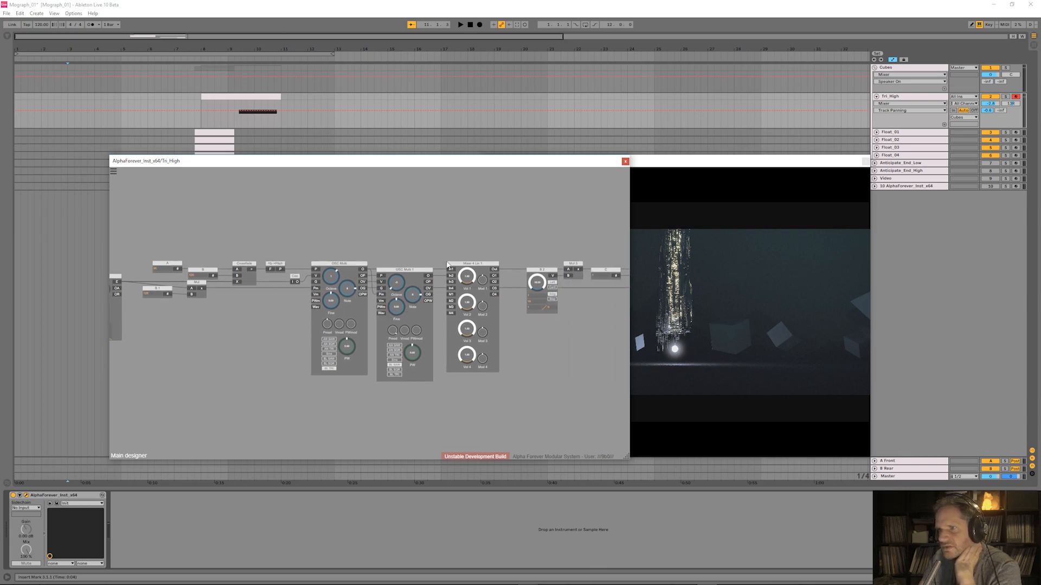
scroll(464, 230, right, 7)
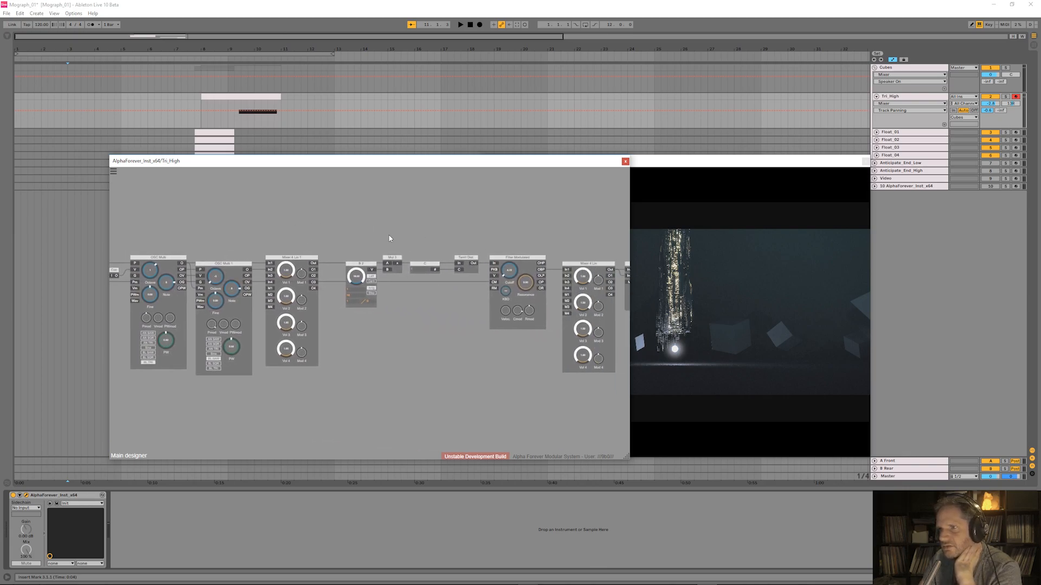
drag(503, 233, 413, 227)
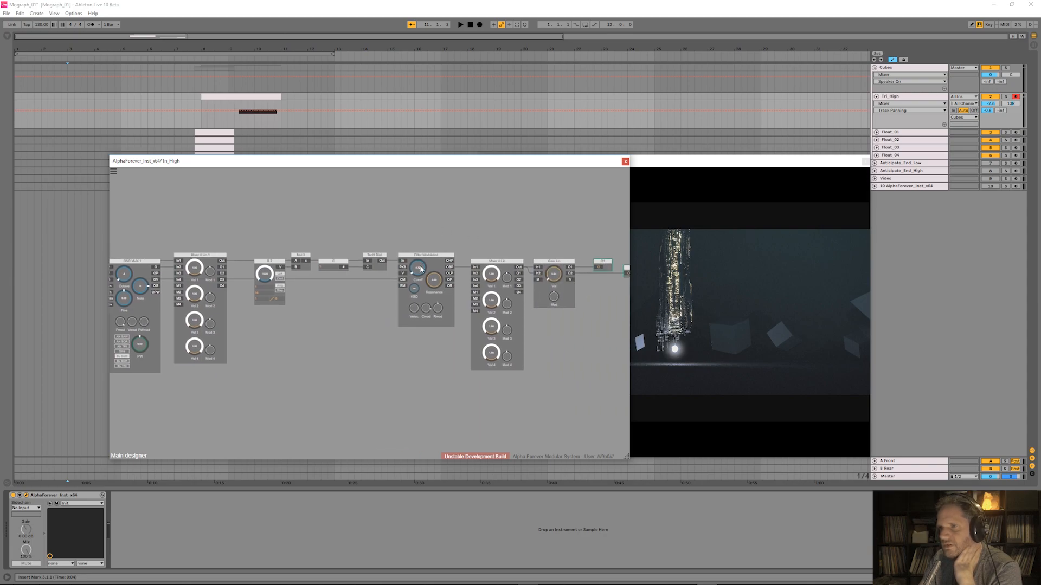
drag(484, 226, 388, 218)
scroll(388, 217, down, 5)
drag(316, 210, 480, 234)
scroll(481, 235, down, 1)
scroll(434, 232, down, 2)
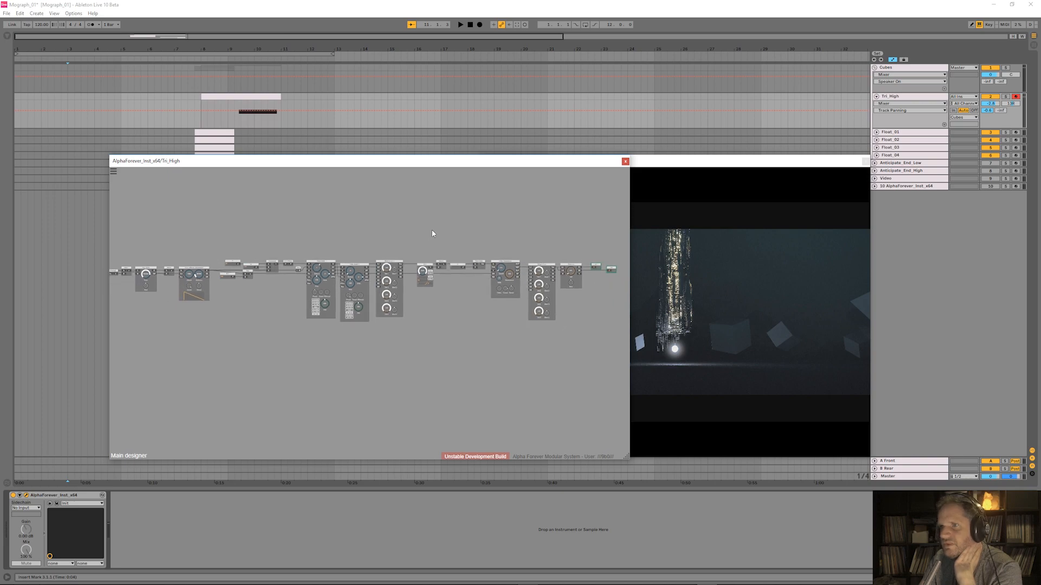
scroll(433, 232, down, 1)
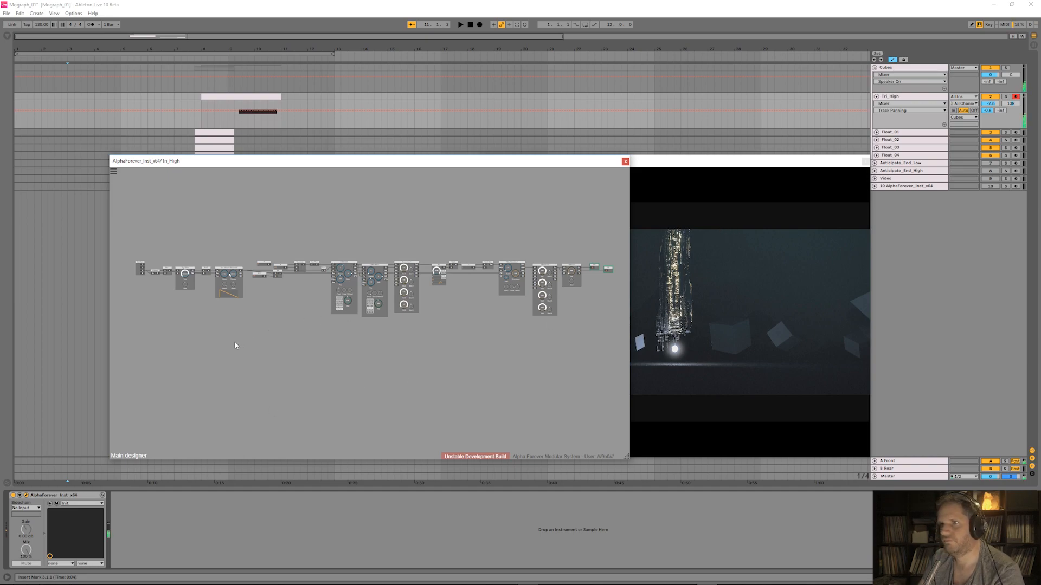
click(26, 497)
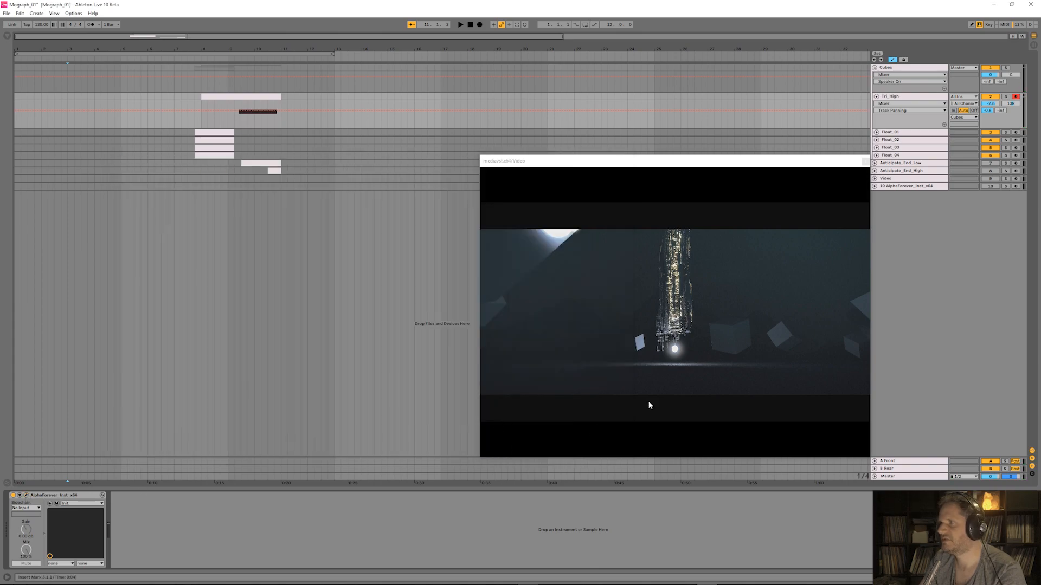
- Disarm the Tri_High track and delete it
click(1015, 98)
click(922, 97)
key(Delete)
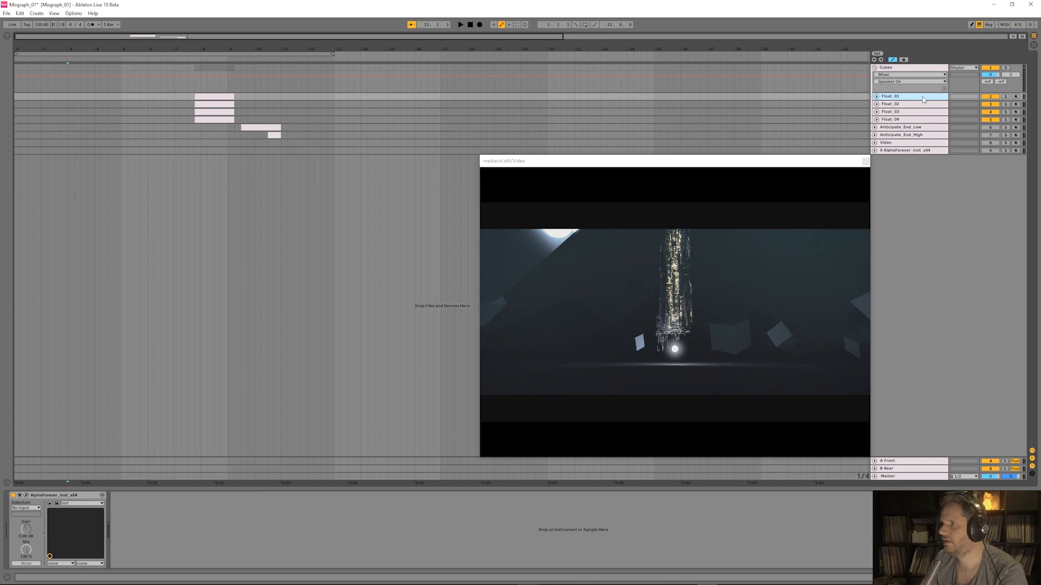
- Try arming and soloing Float_01, and play back the Float tracks together from around bar 7 before stopping playback
click(1016, 97)
click(1005, 98)
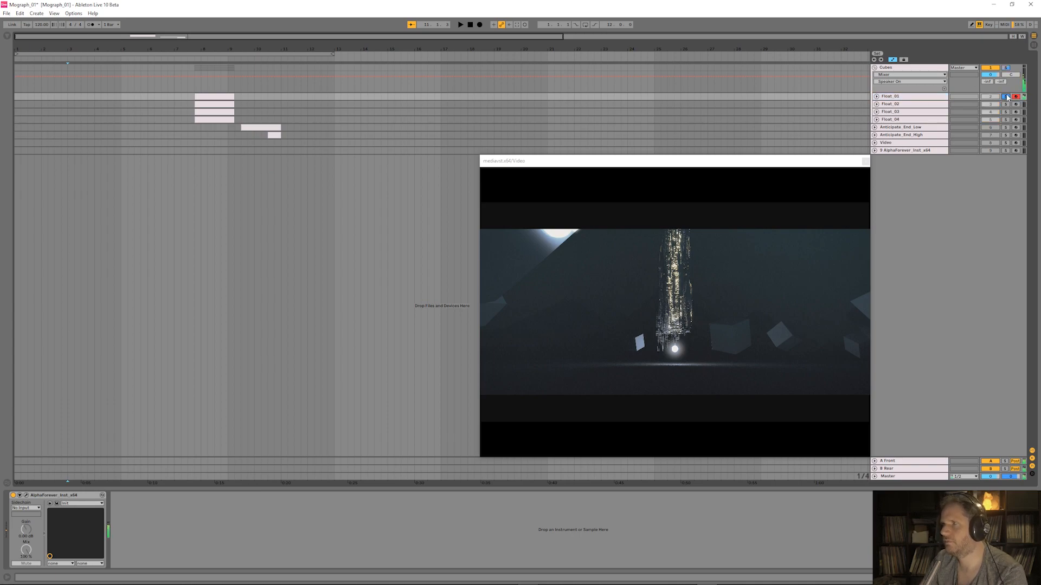
click(1015, 98)
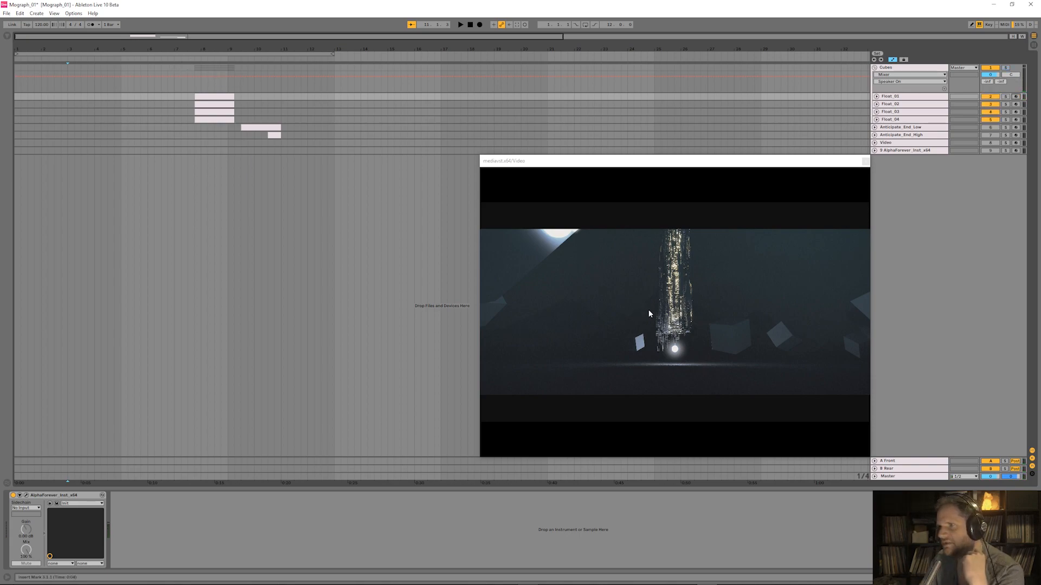
click(179, 58)
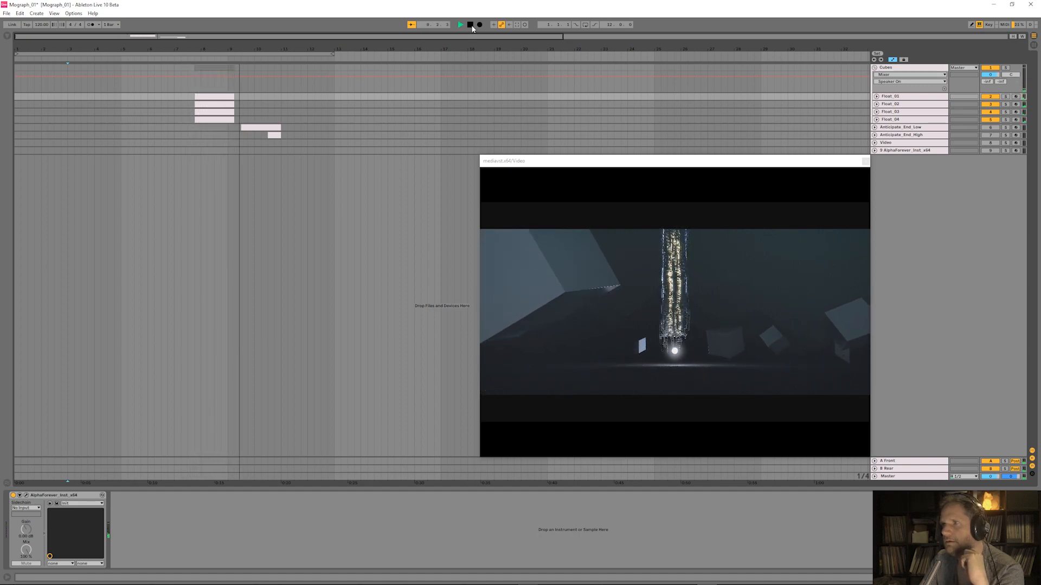
click(470, 24)
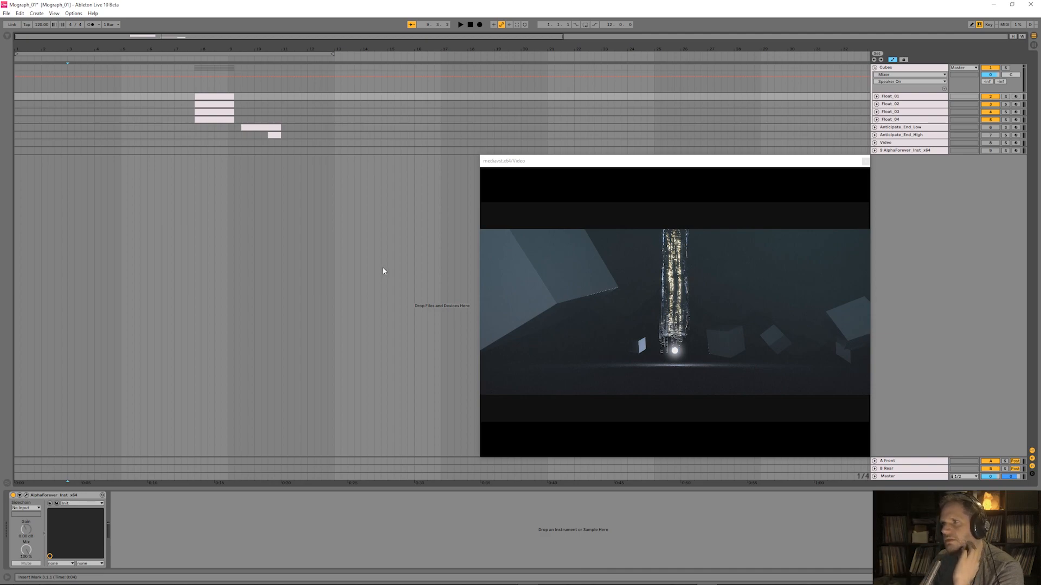
- Select the Float_01 clip, review the module chain in the track's AlphaForever patch, and close the patch window
click(227, 96)
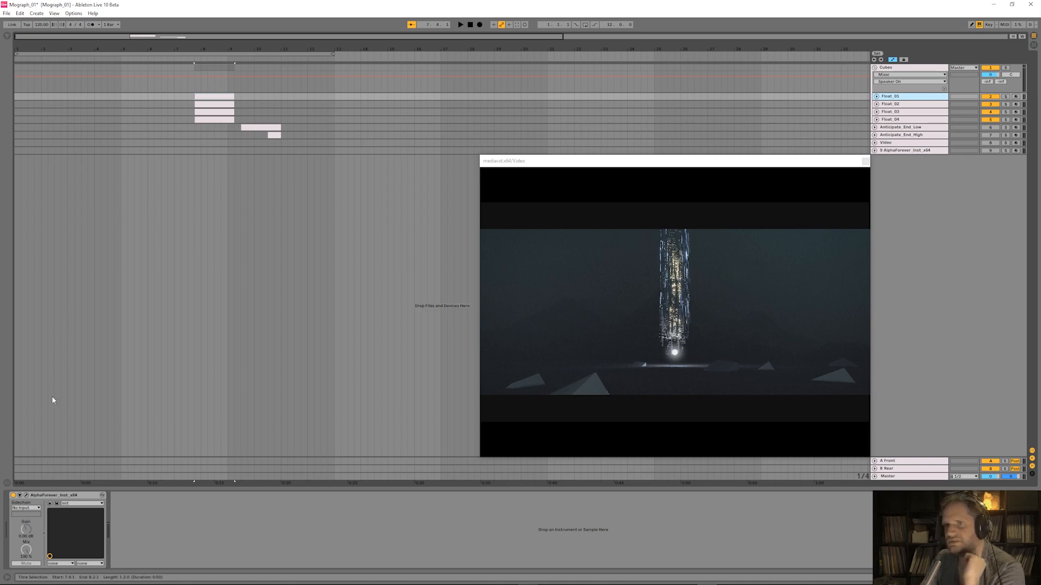
click(26, 495)
drag(342, 367, 226, 396)
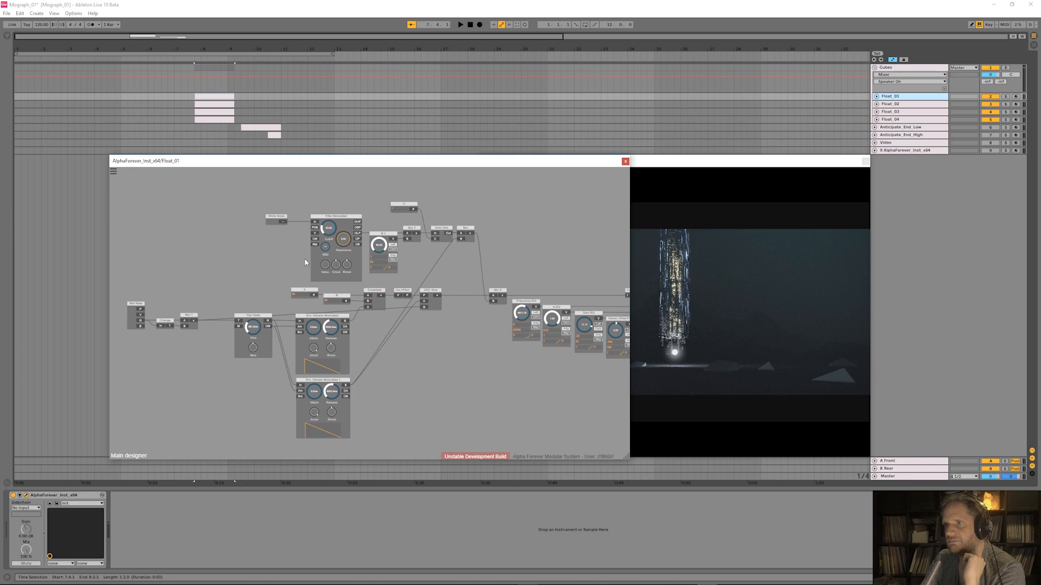
drag(438, 377, 533, 357)
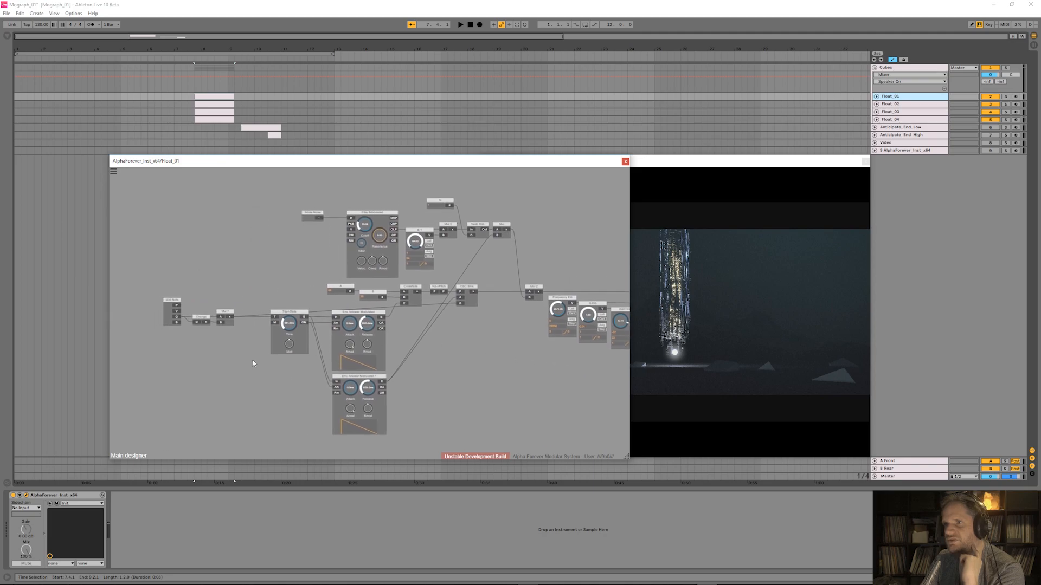
click(28, 495)
click(26, 495)
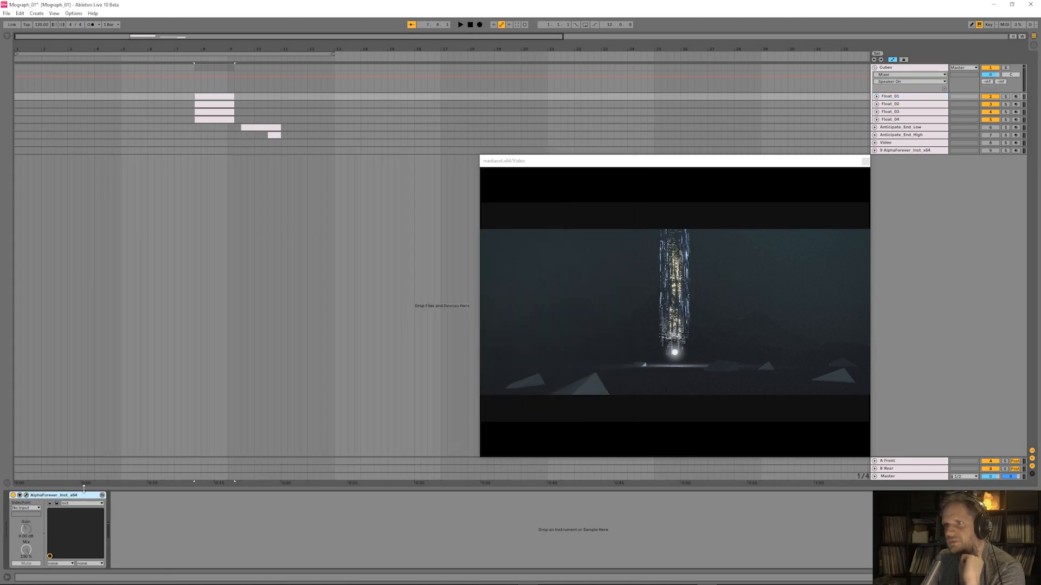
- Delete the Cubes group with its Float tracks, and activate the Anticipate_End_Low track
click(895, 68)
key(Delete)
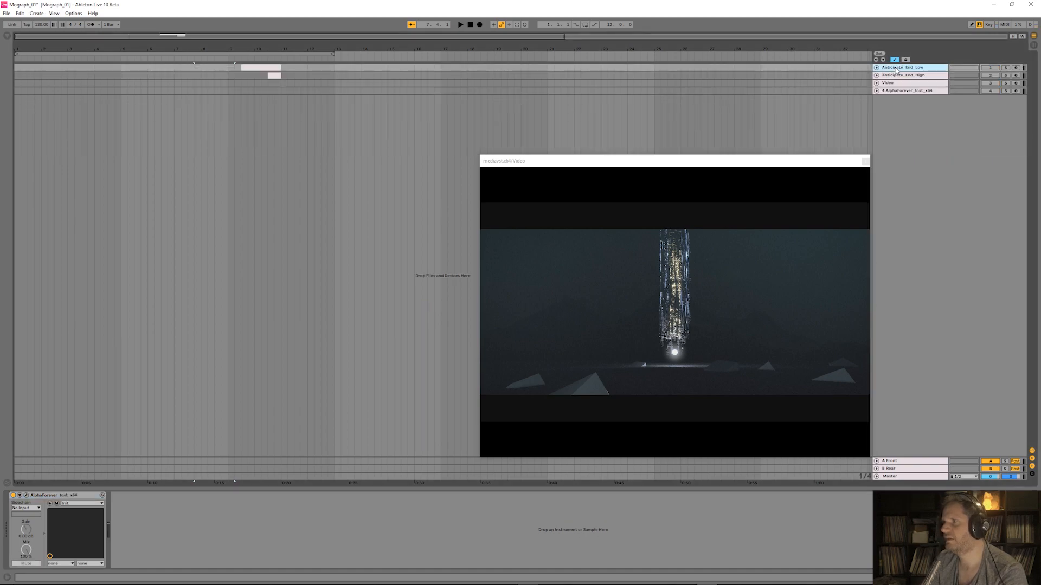
click(990, 67)
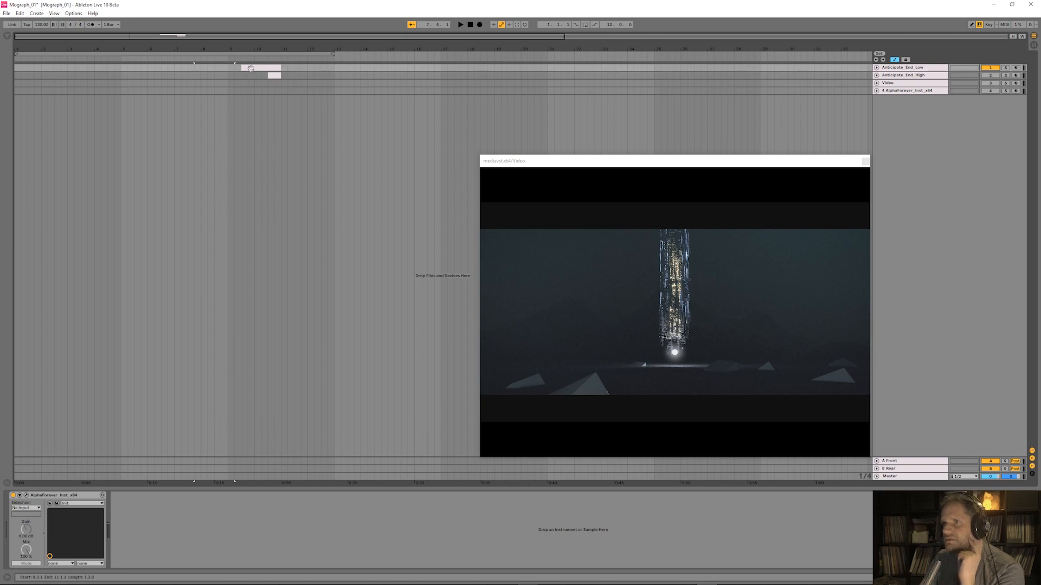
- Play back the Anticipate_End_Low part, and open the track's AlphaForever patch to review its module chain before closing it
click(236, 58)
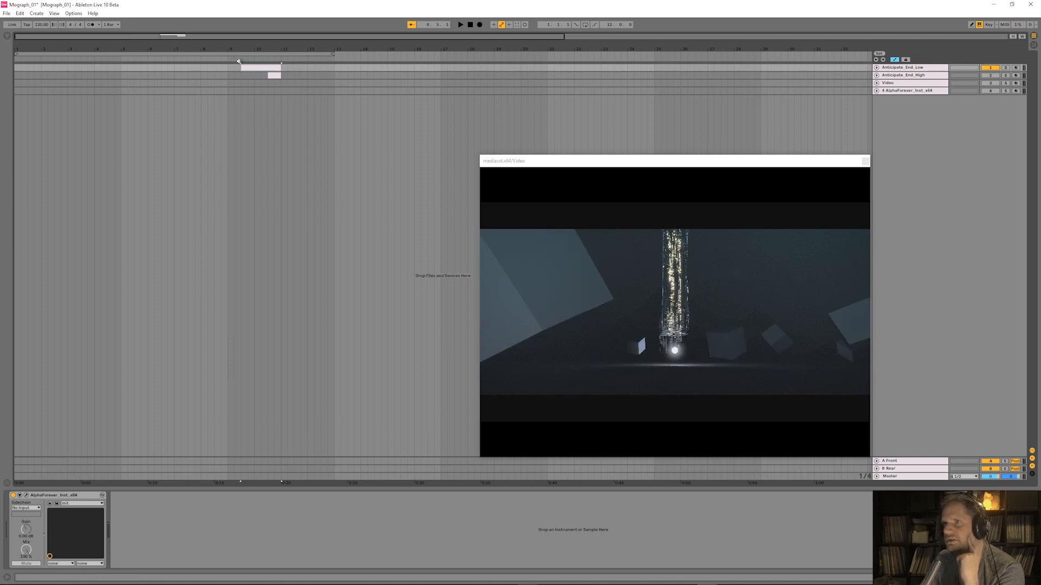
key(space)
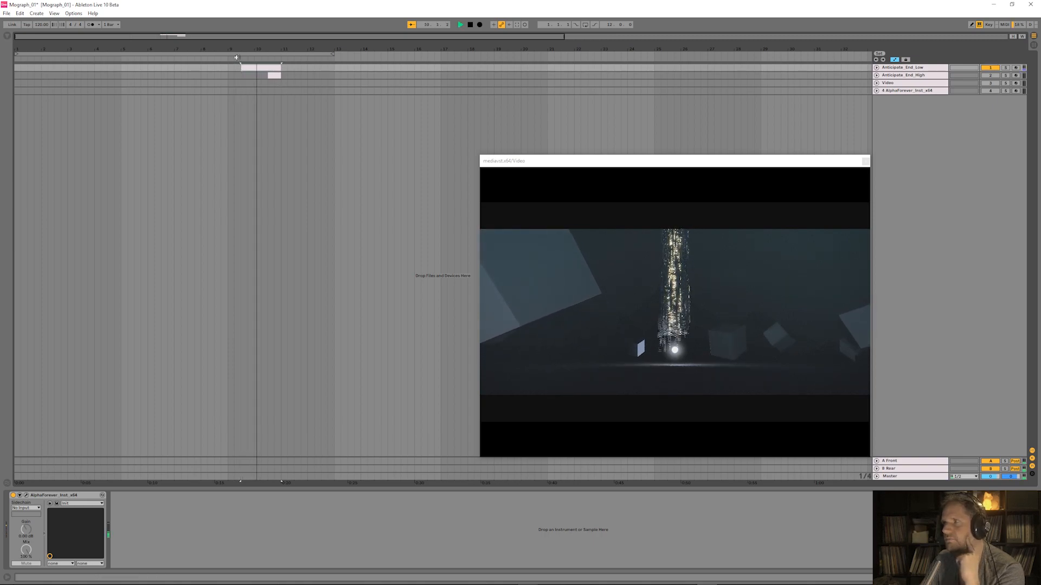
click(470, 25)
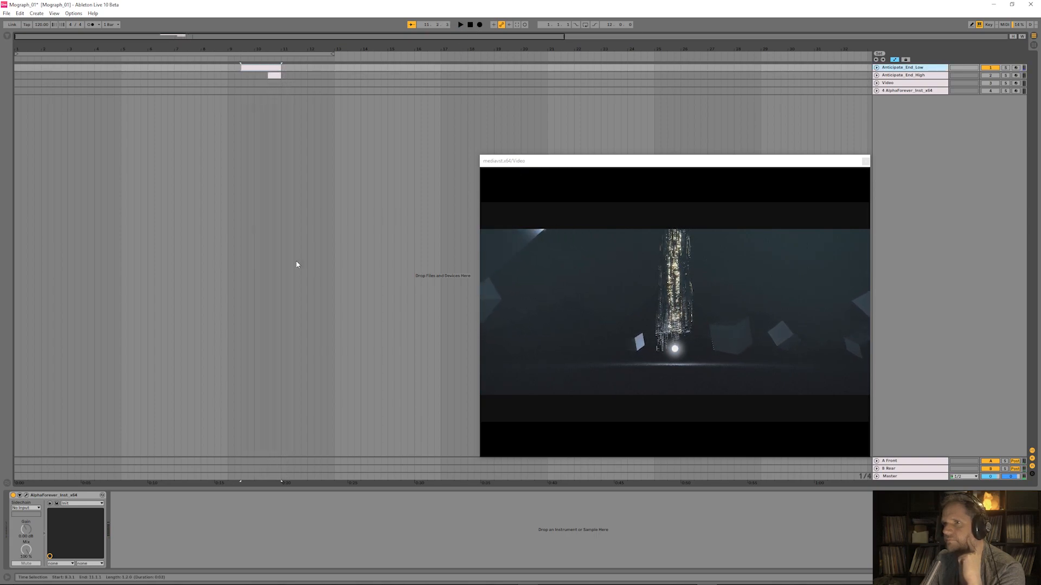
click(26, 495)
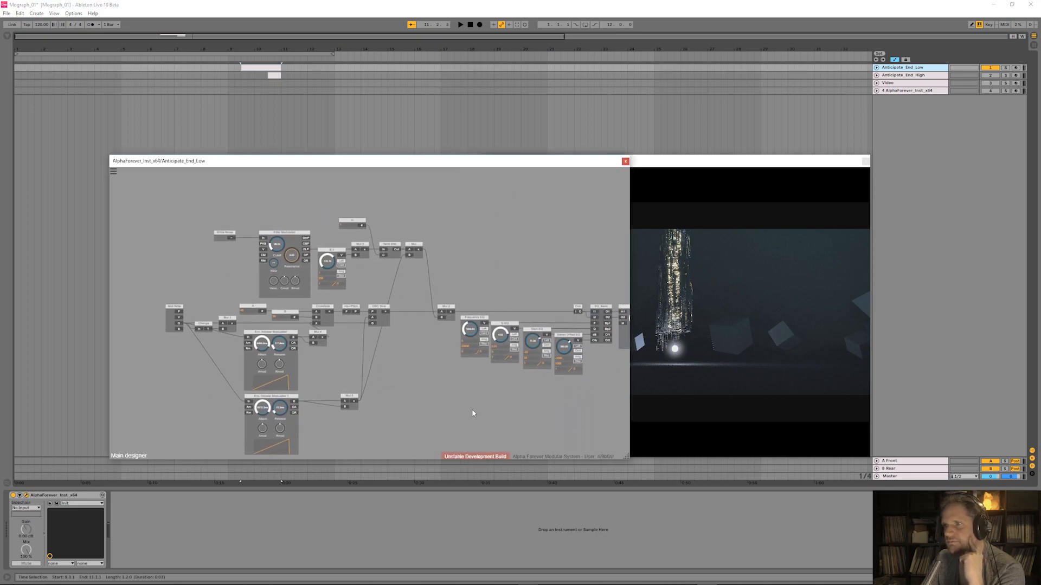
drag(468, 409, 409, 390)
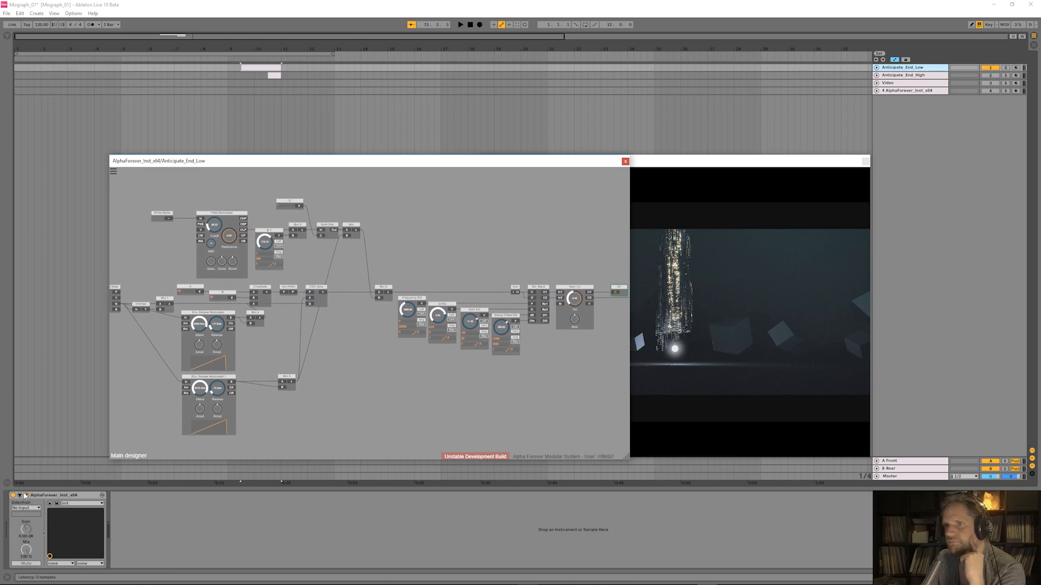
click(27, 496)
- Deactivate the Anticipate_End_Low track and delete it
click(997, 69)
click(940, 69)
key(Delete)
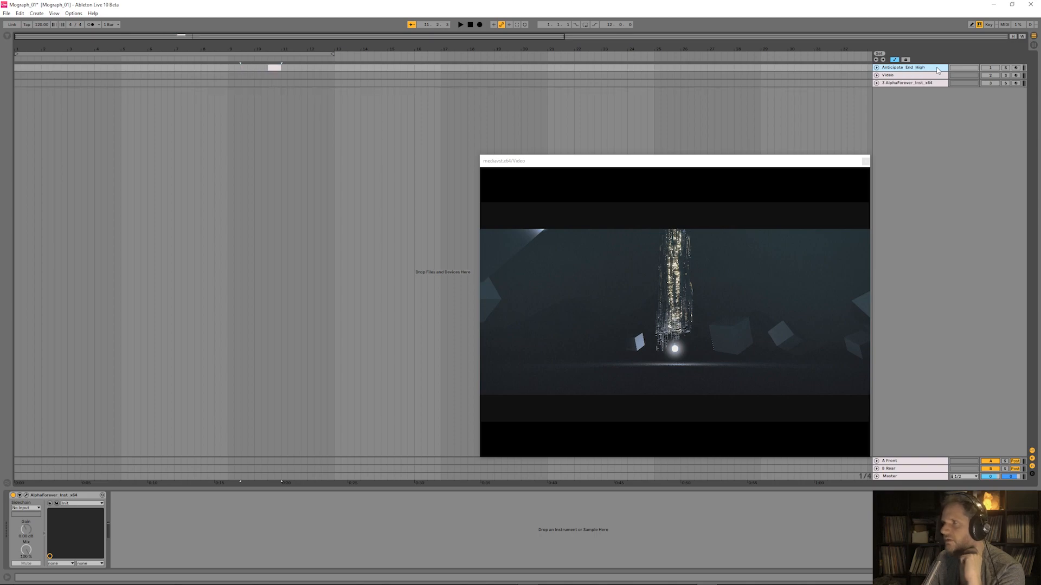
- Activate the Anticipate_End_High track, play back its part and stop playback
click(990, 68)
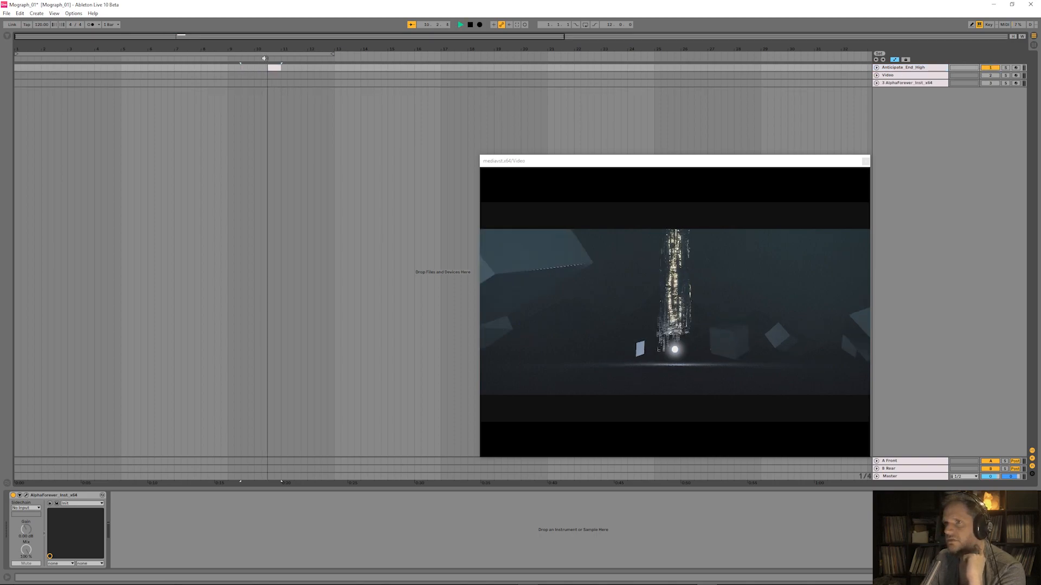
click(460, 25)
click(469, 25)
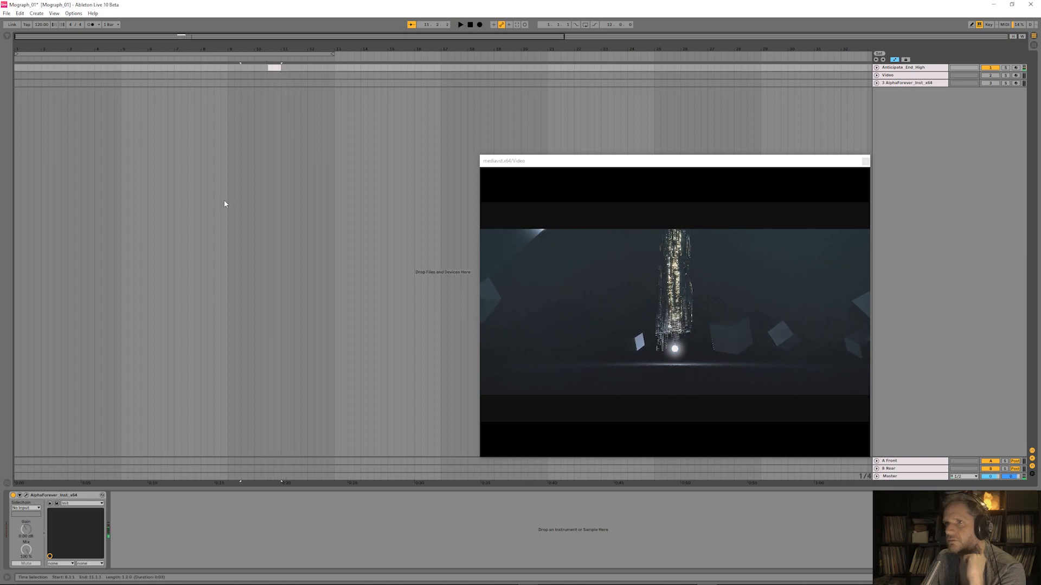
- Review the Anticipate_End_High track's AlphaForever patch, close it and delete the track
click(26, 496)
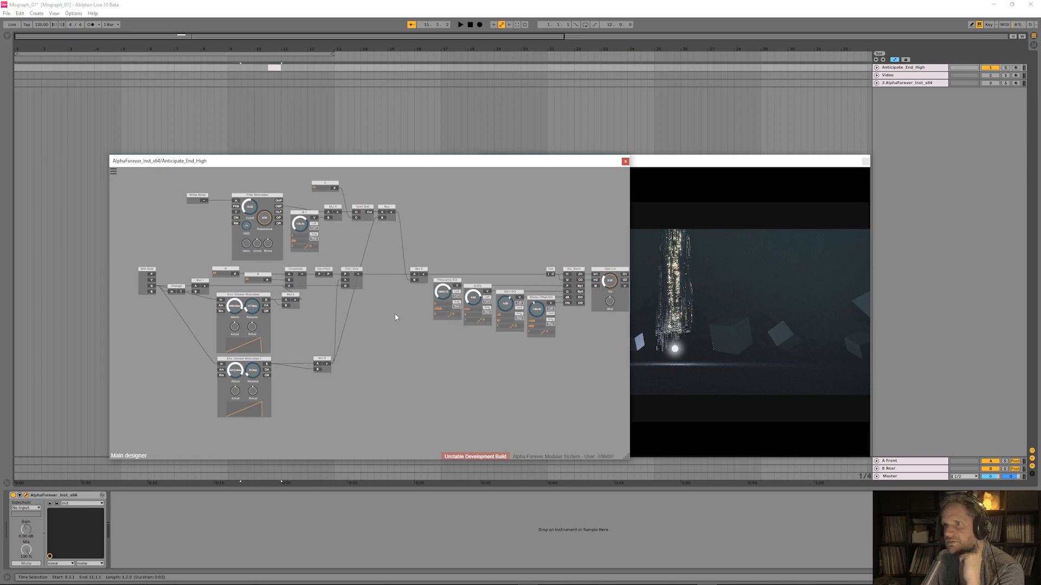
click(28, 496)
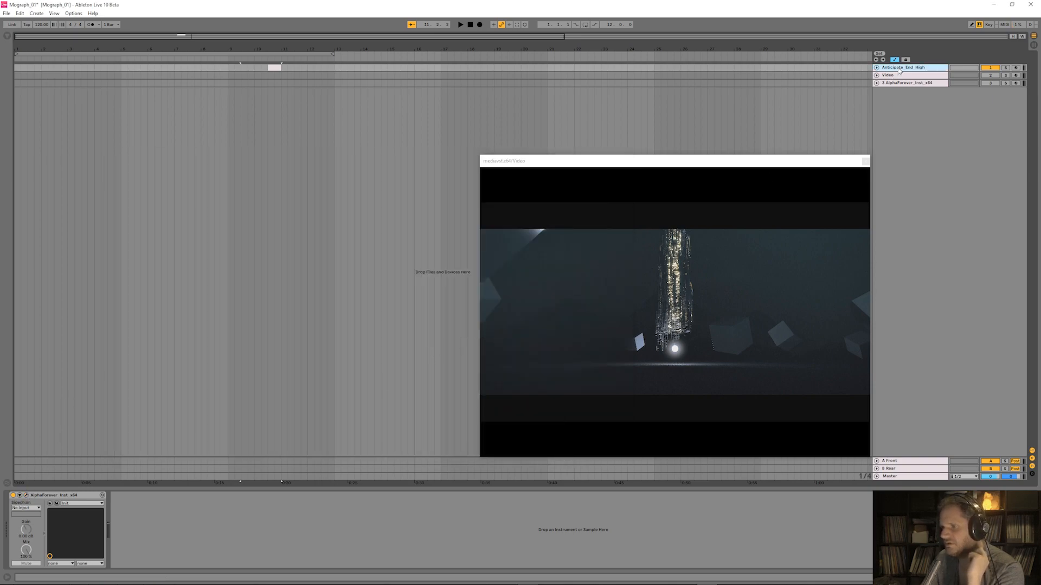
key(Delete)
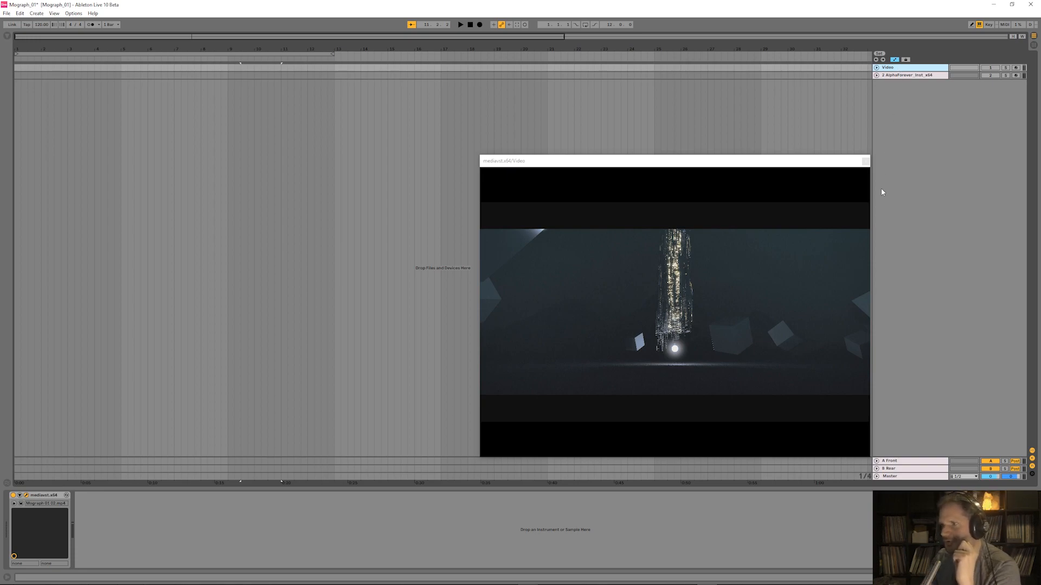
- Return playback to the start of the arrangement, play the remaining project with its video, and stop
click(470, 24)
click(460, 25)
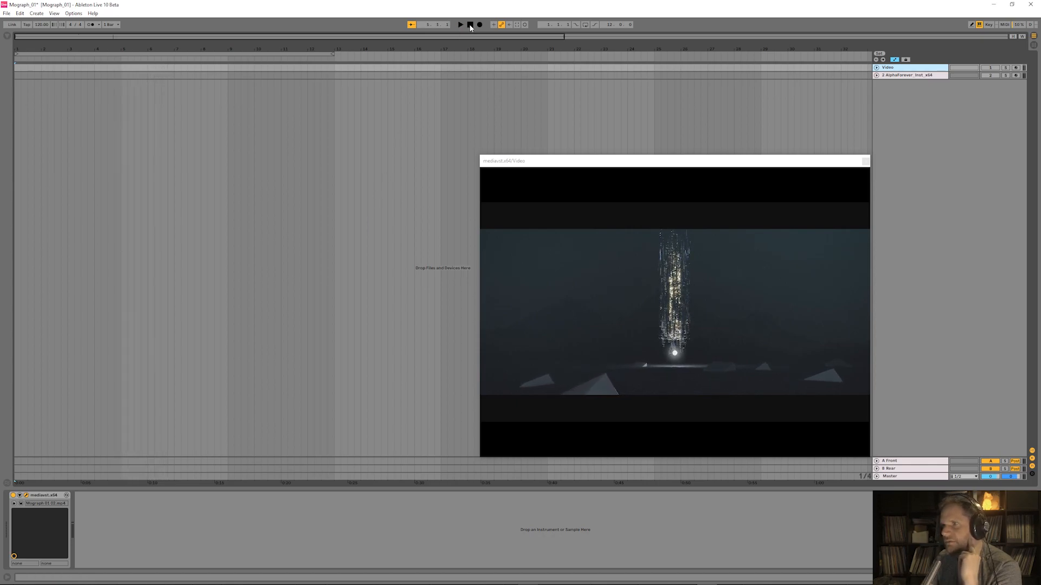
key(space)
- Open the A Front return track's AlphaForever patch, enlarge its window and examine the allpass chain
click(891, 462)
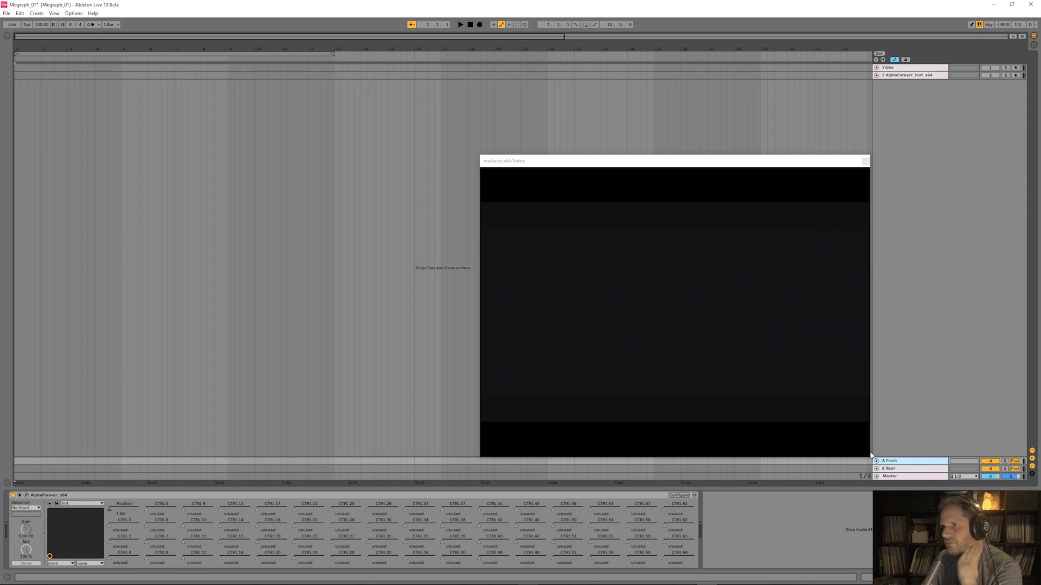
click(40, 495)
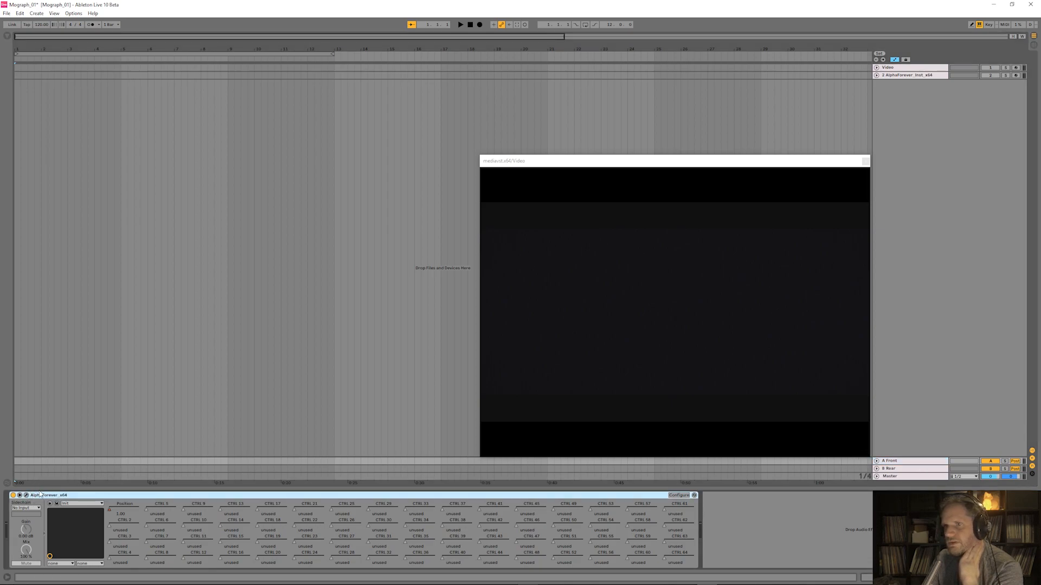
click(26, 495)
drag(395, 309, 357, 327)
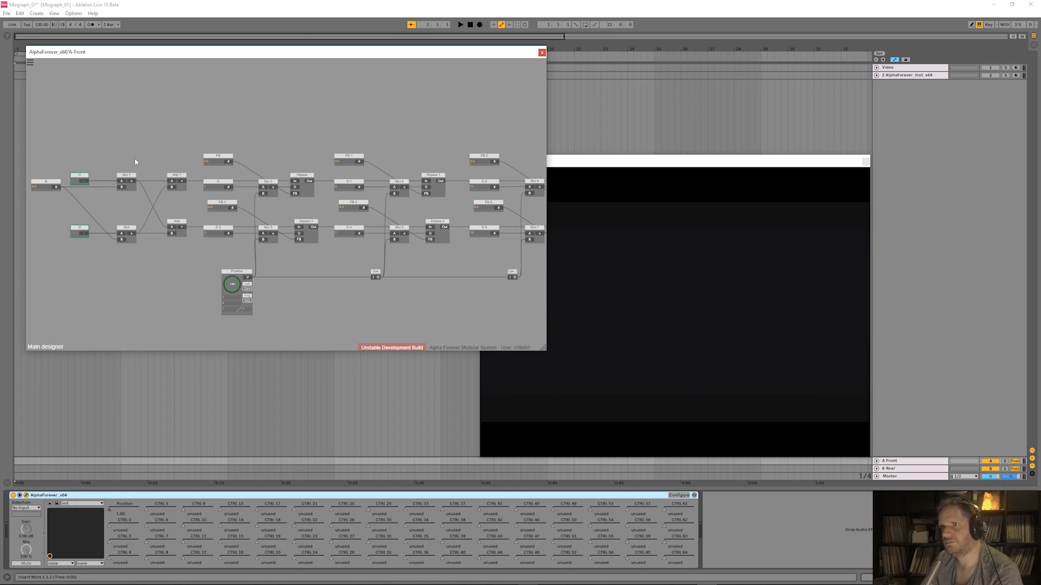
drag(315, 146, 231, 144)
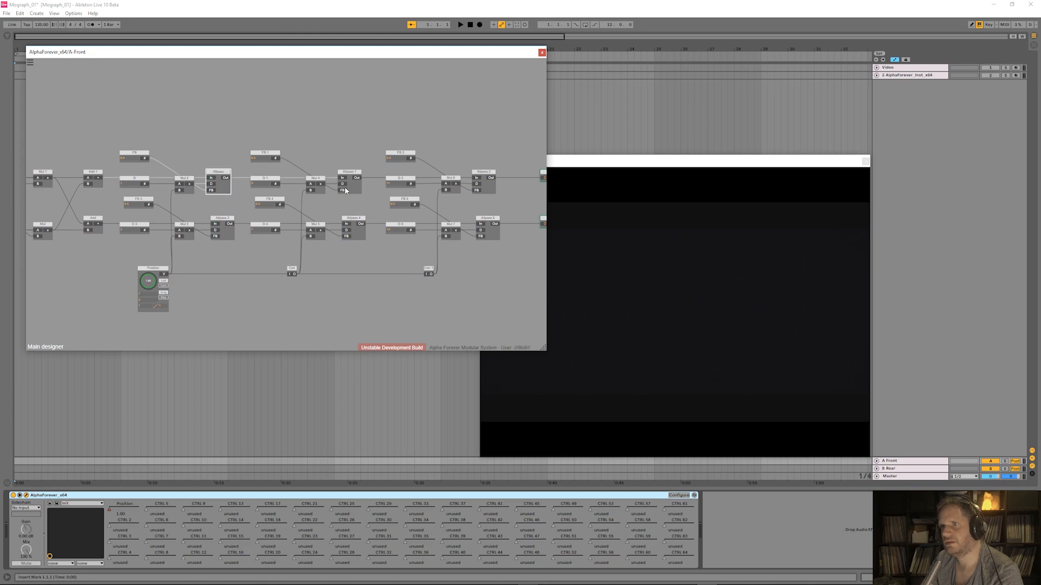
click(484, 185)
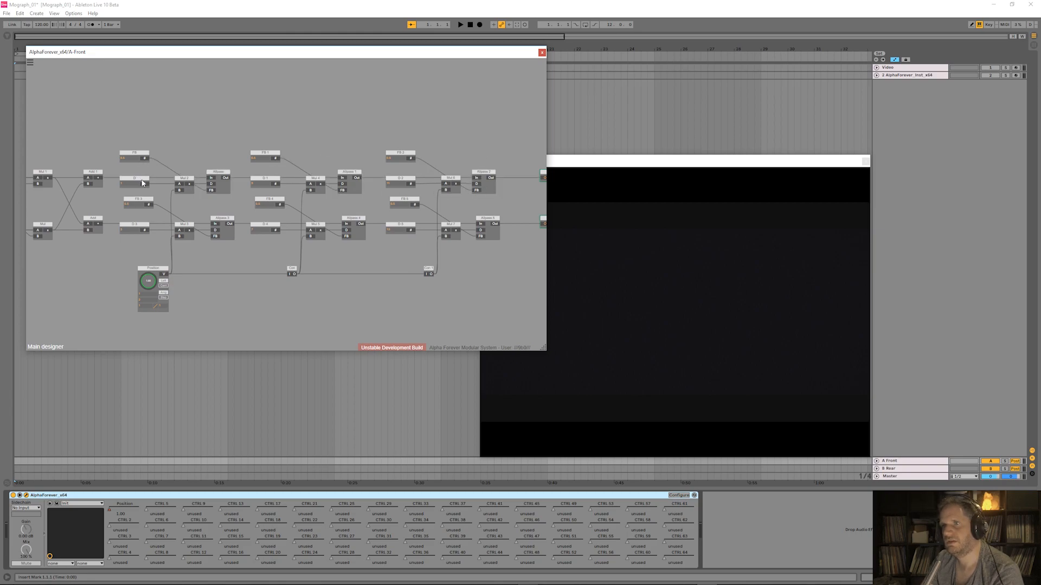
scroll(190, 154, up, 2)
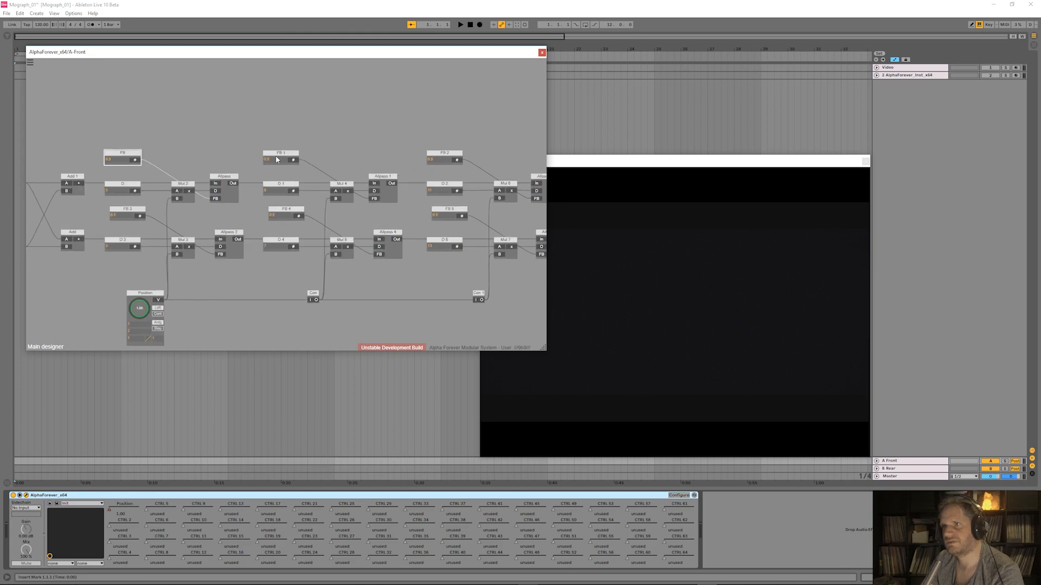
scroll(318, 138, up, 3)
drag(548, 345, 940, 455)
drag(741, 426, 865, 416)
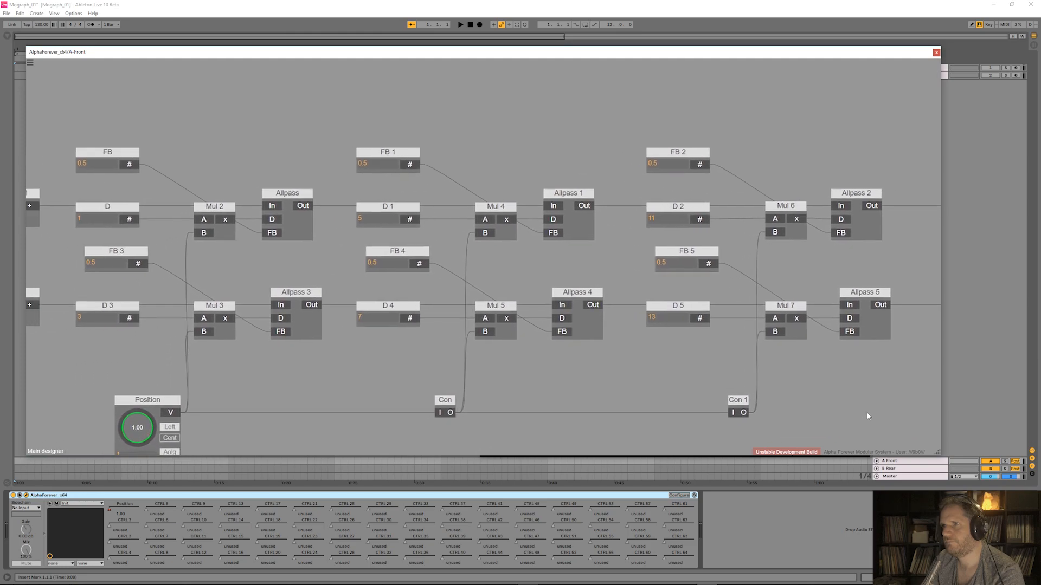
- Examine the FB feedback constants and the D delay constants feeding the upper and lower allpass stages
drag(70, 126, 766, 204)
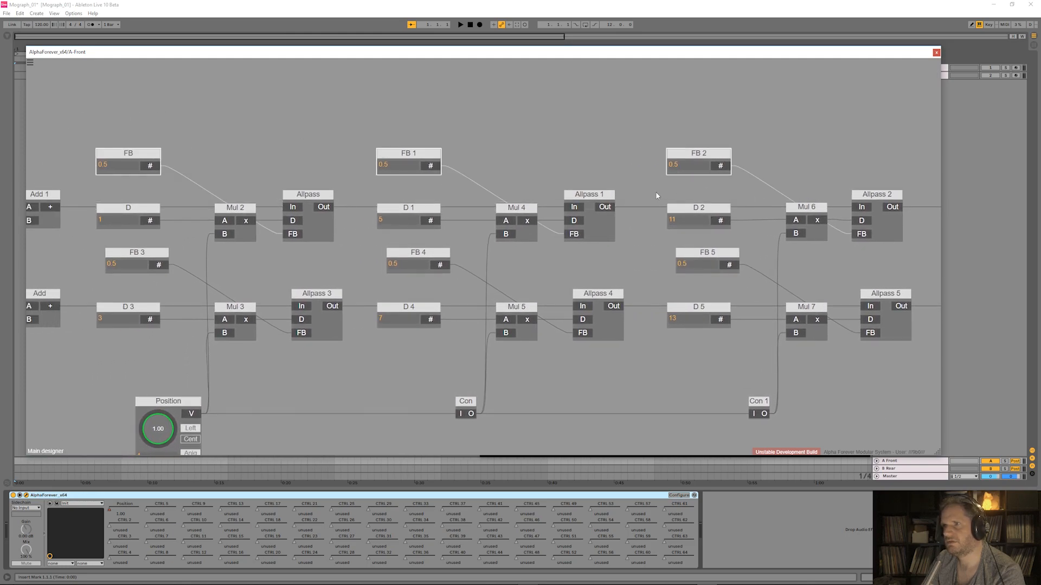
click(124, 213)
shift+click(411, 217)
shift+click(675, 215)
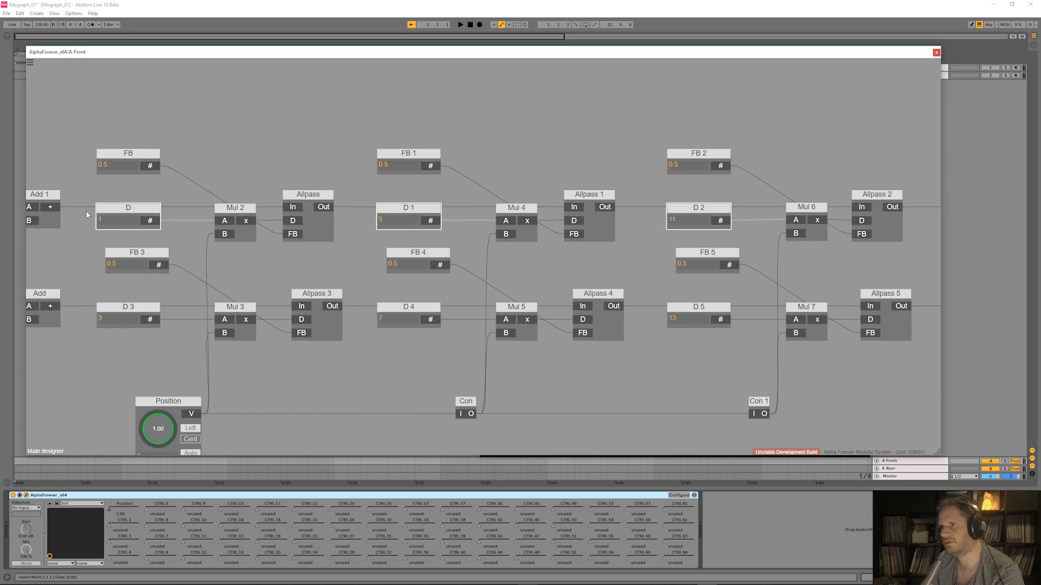
click(621, 194)
click(136, 312)
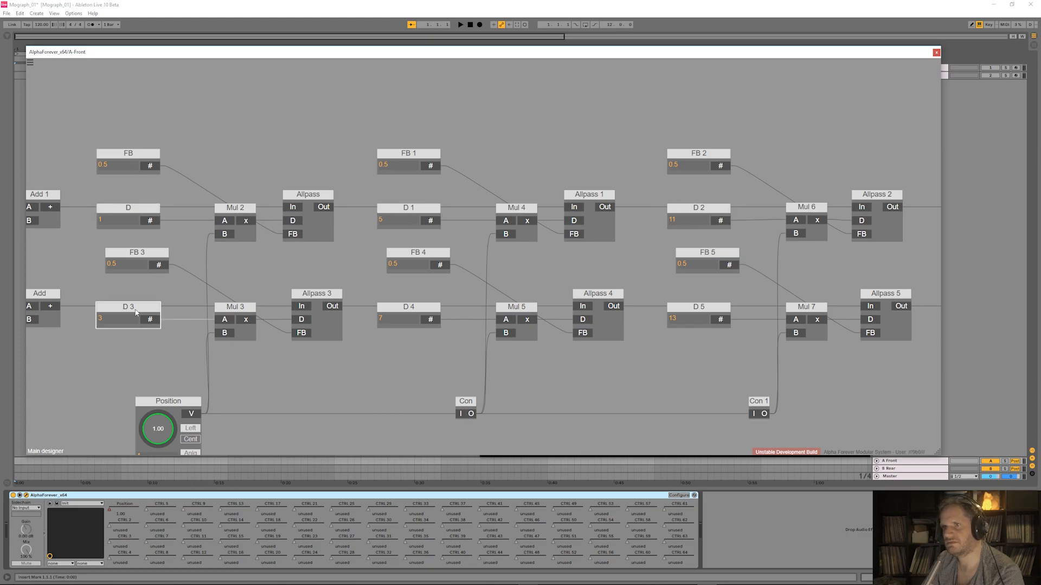
shift+click(412, 311)
shift+click(678, 307)
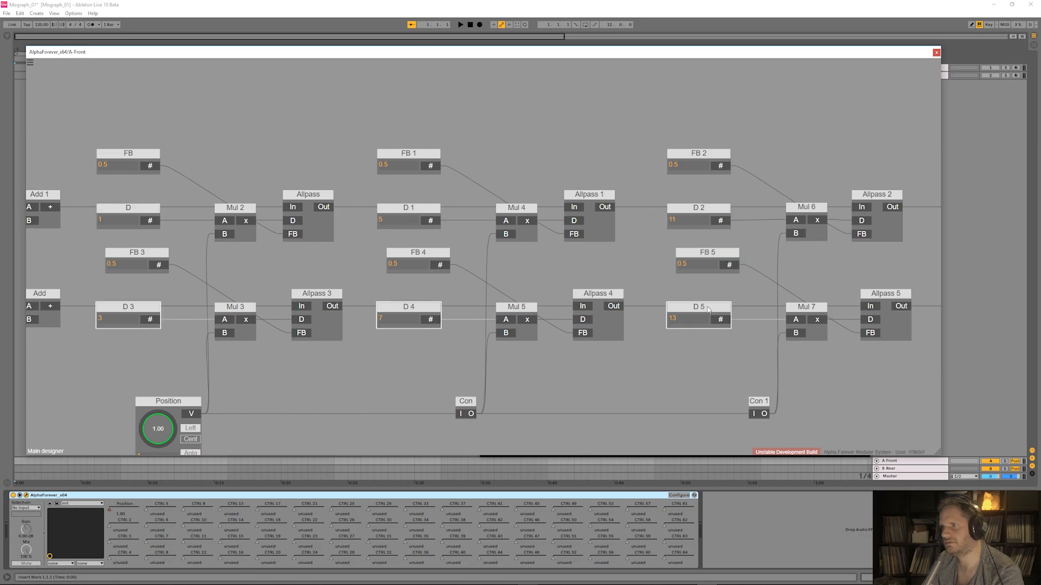
click(237, 254)
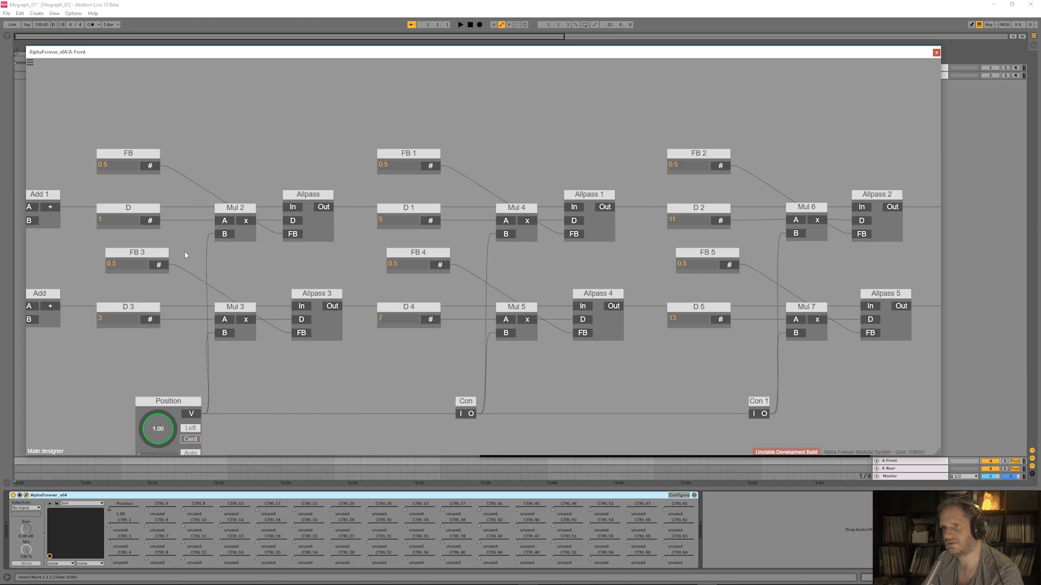
- Review how the Position control feeds the allpass stages, collapse the device's parameter list and close the A Front patch
scroll(235, 260, down, 2)
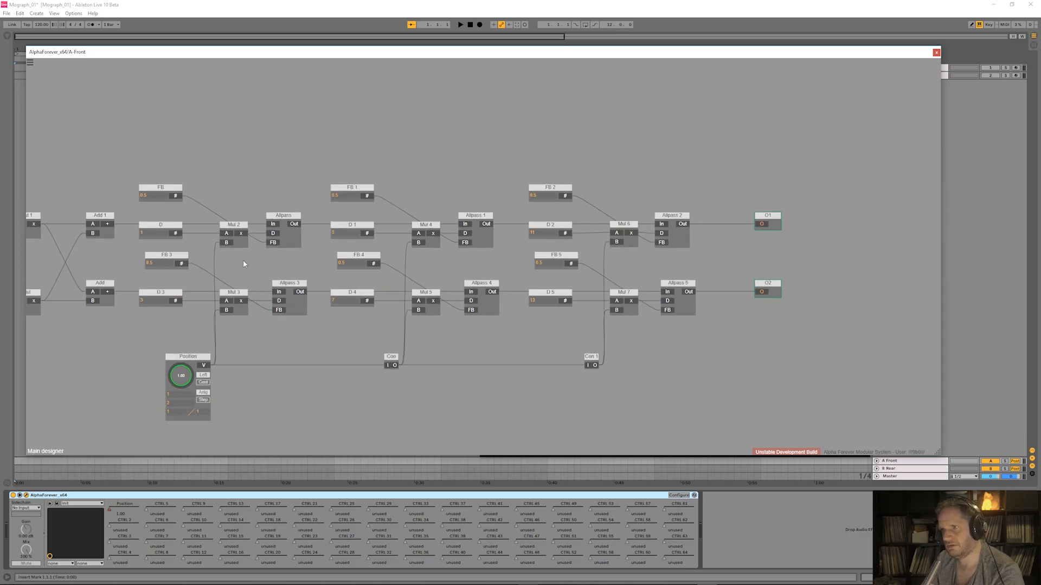
drag(141, 193, 310, 160)
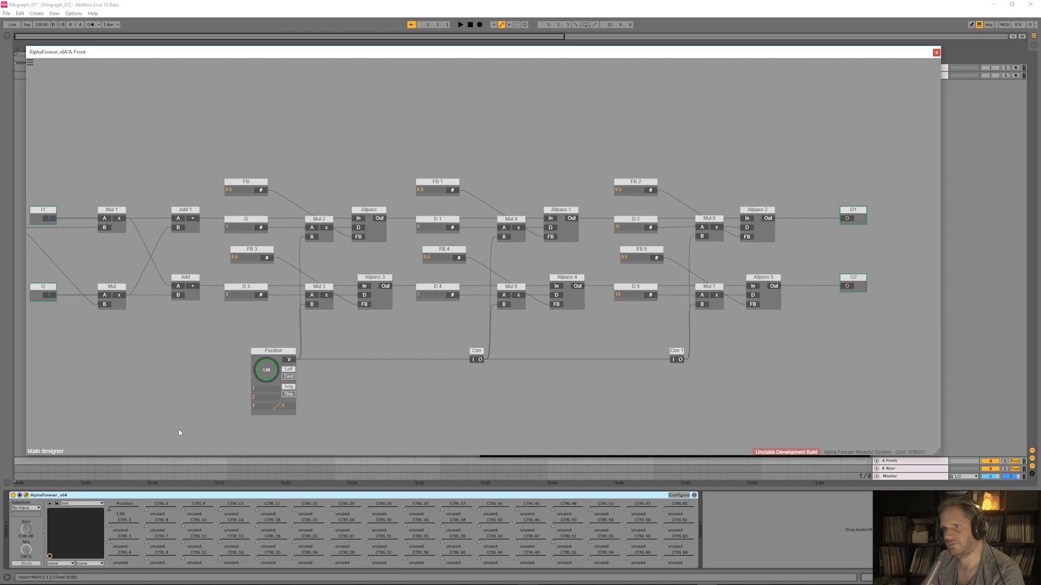
click(278, 353)
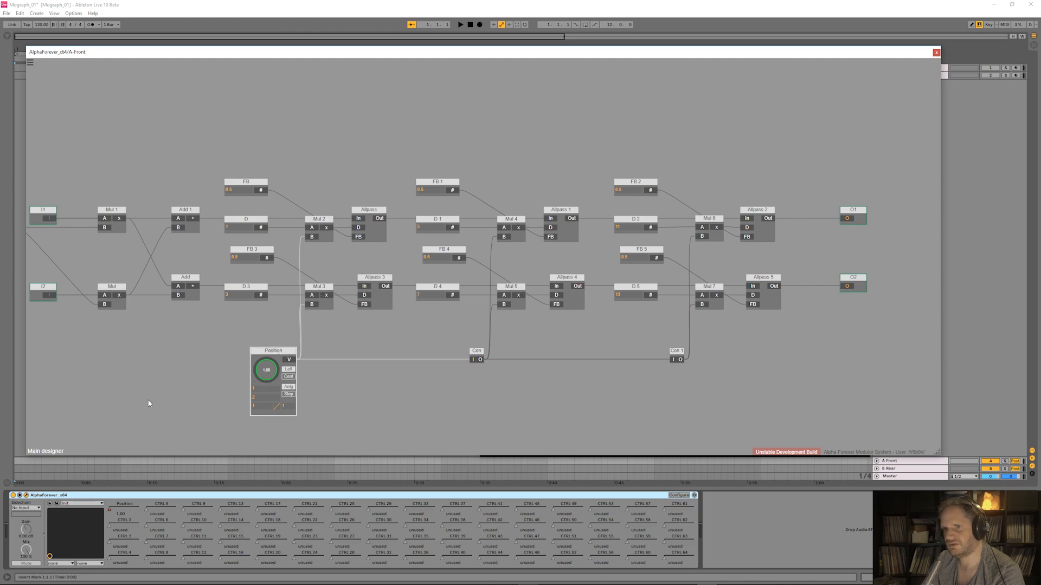
click(139, 497)
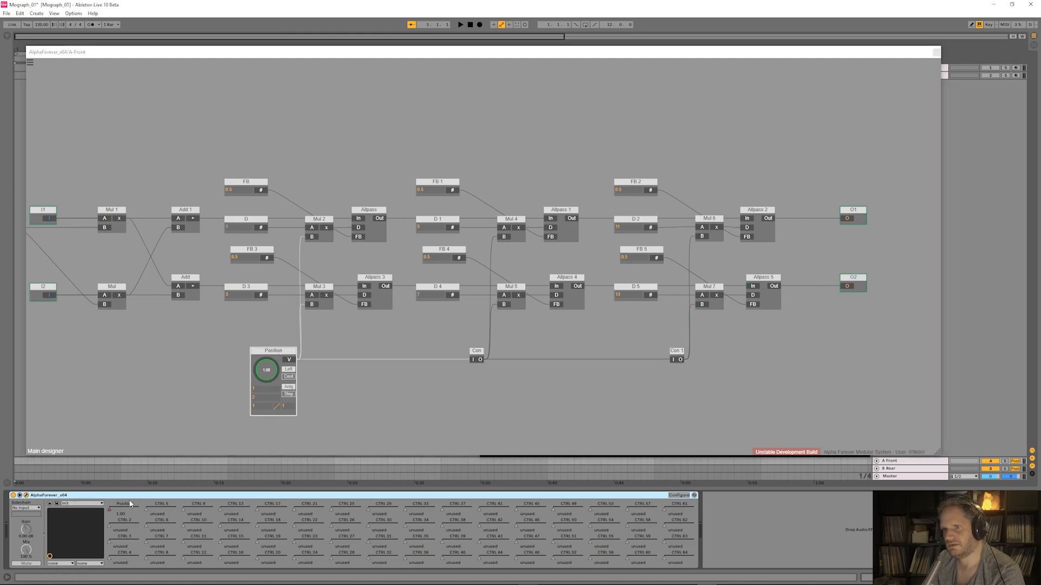
click(20, 495)
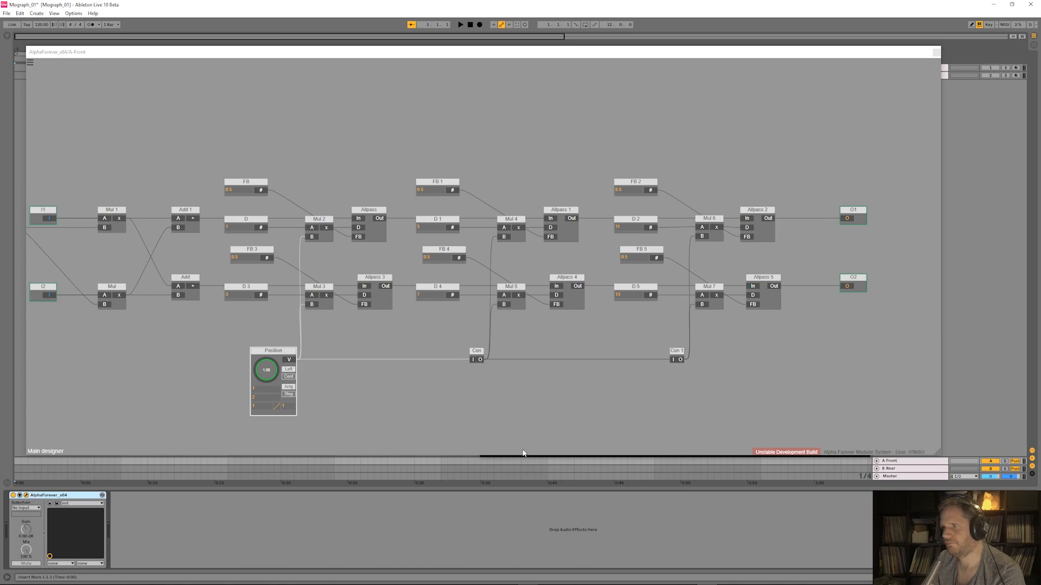
click(26, 495)
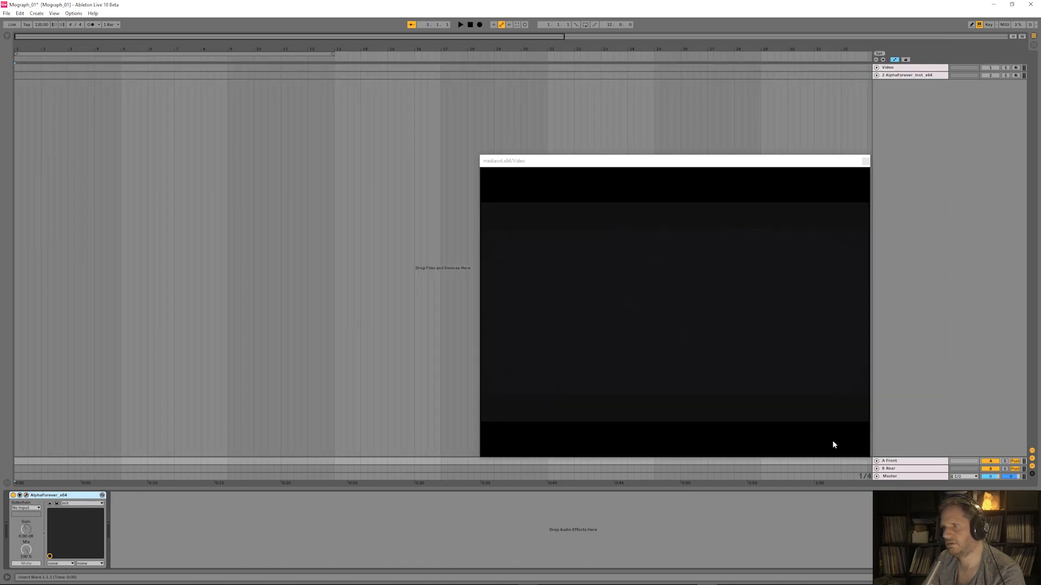
- Close the video window and unfold the A Front and B Rear return tracks to view their Position automation
click(865, 162)
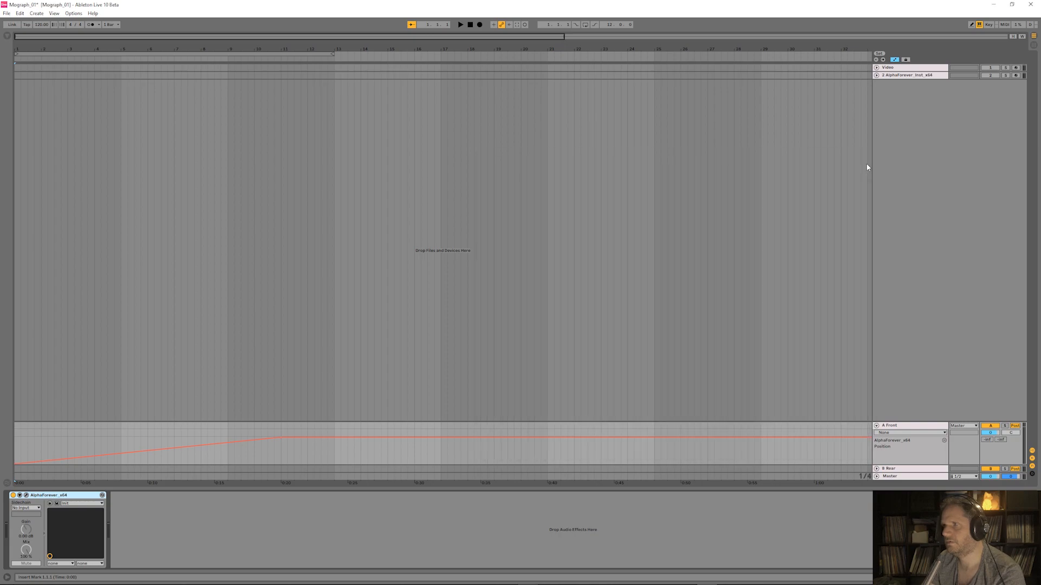
click(918, 427)
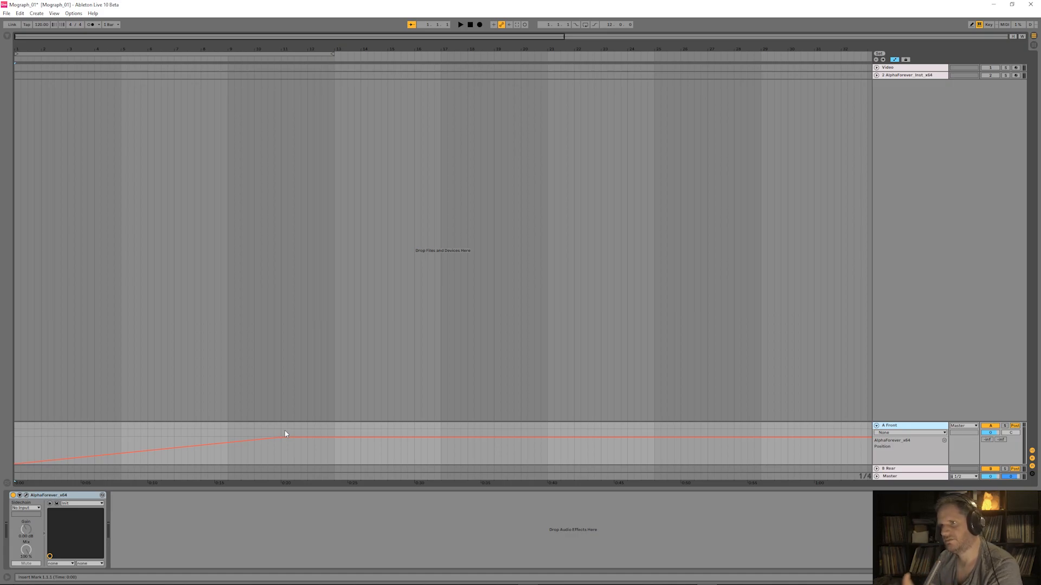
click(877, 468)
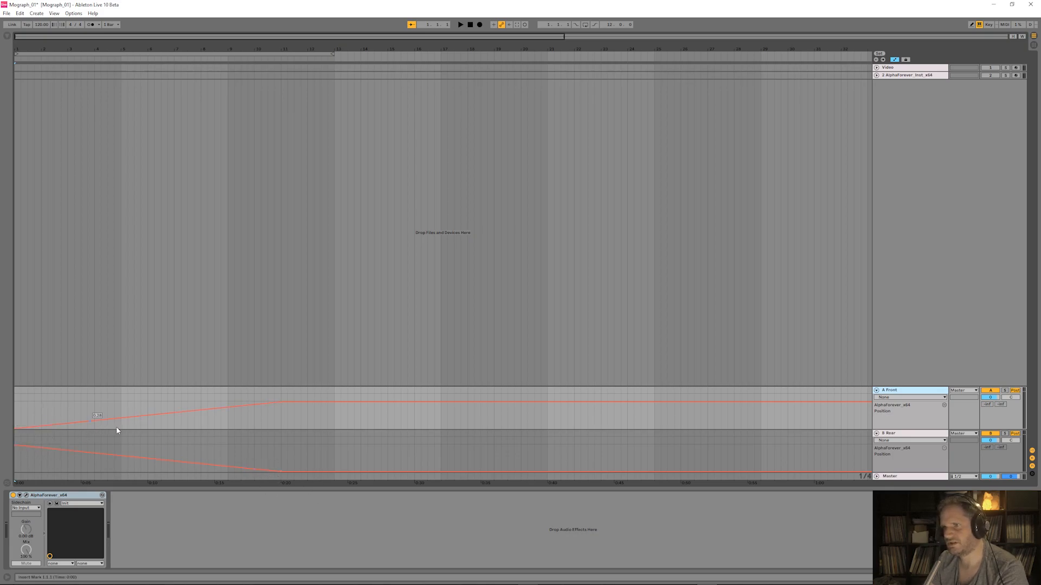
- Open the B Rear return track's AlphaForever patch, review its one-pole filters and allpass chain, and close it
click(897, 434)
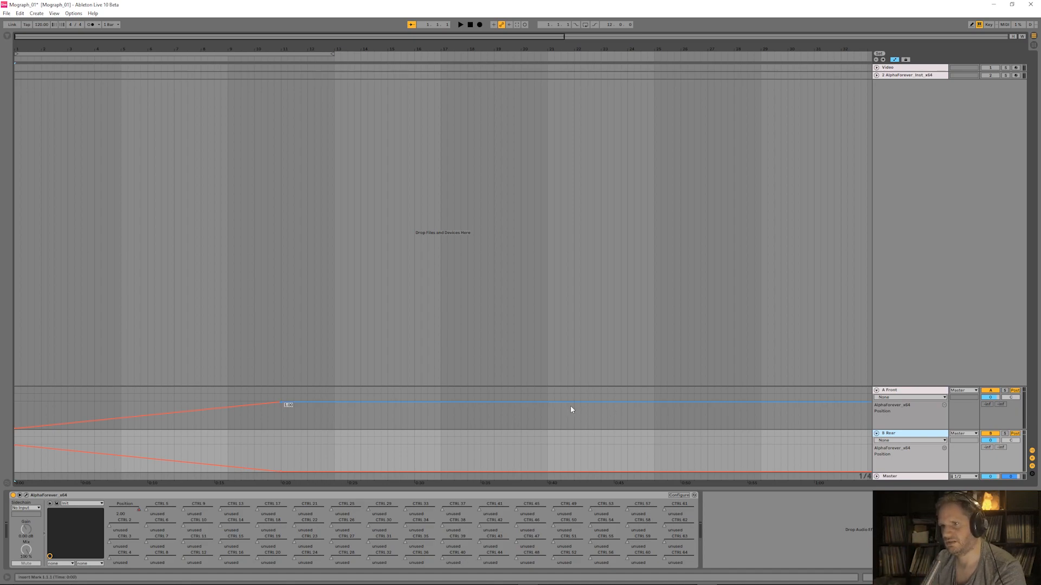
click(26, 496)
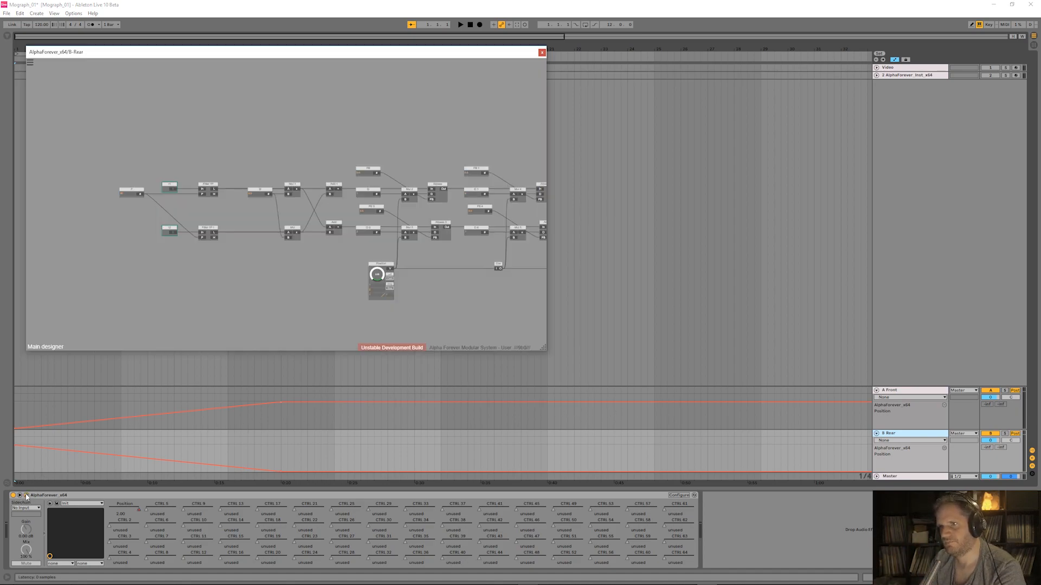
drag(318, 279, 84, 296)
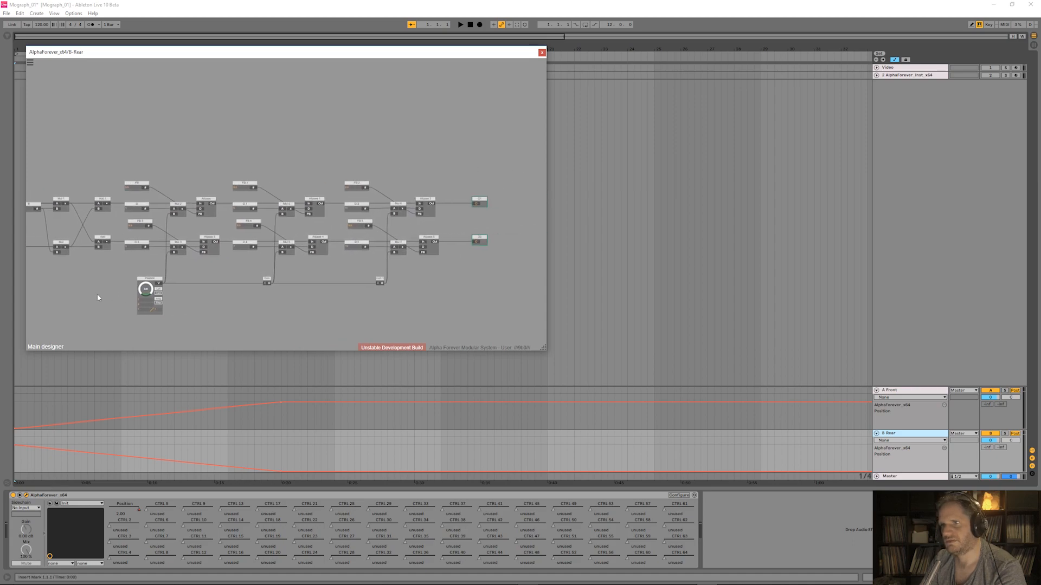
drag(331, 307, 471, 315)
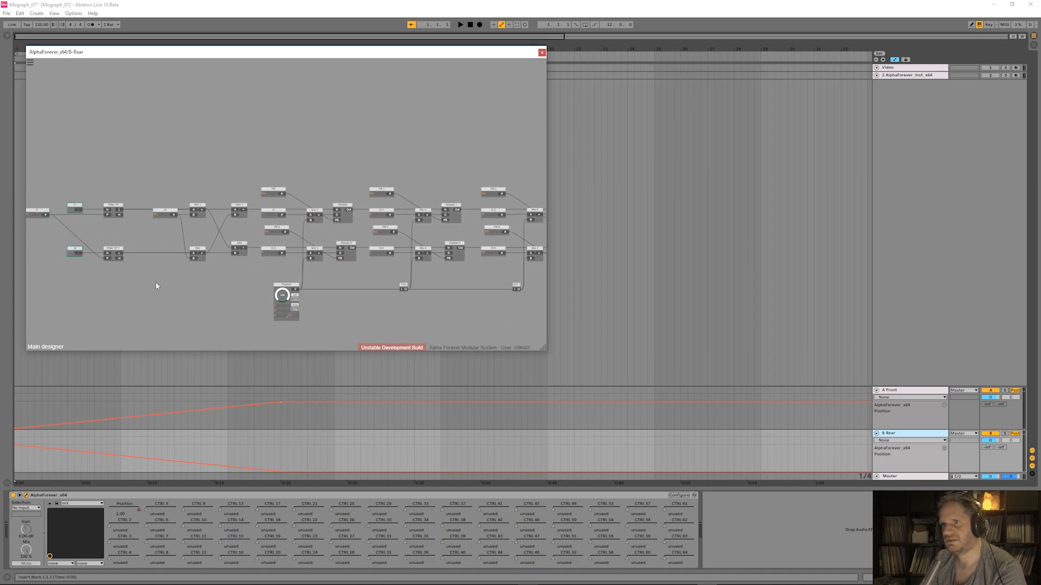
scroll(311, 319, up, 5)
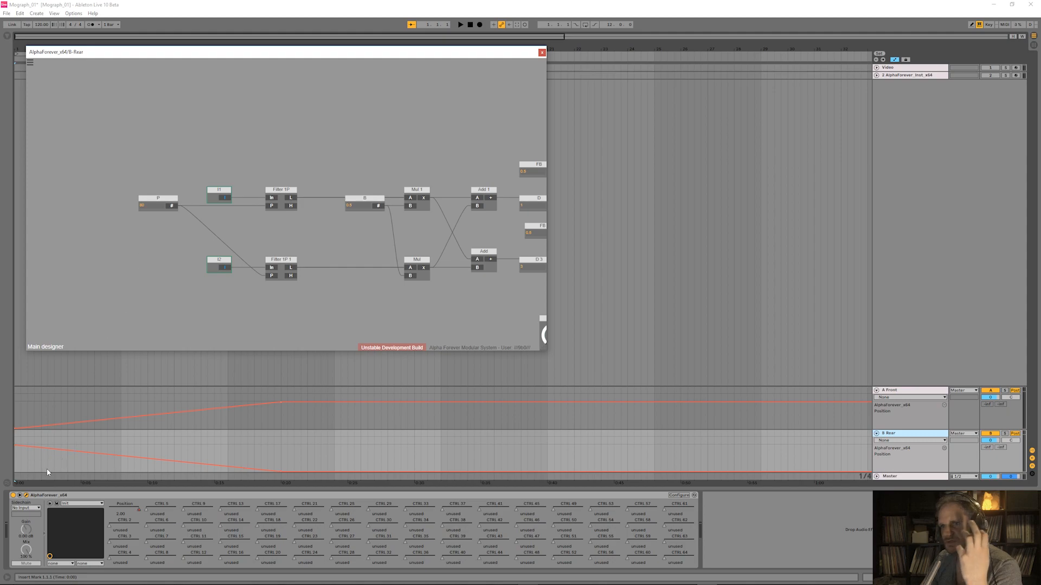
click(26, 495)
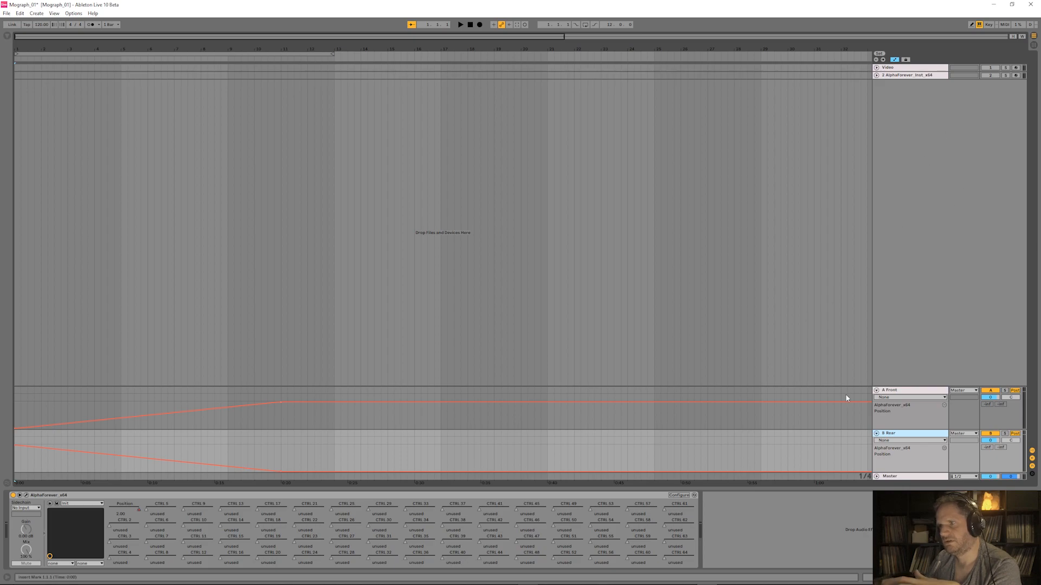
- Fold the A Front and B Rear return tracks and collapse the B Rear device's parameter list
click(876, 390)
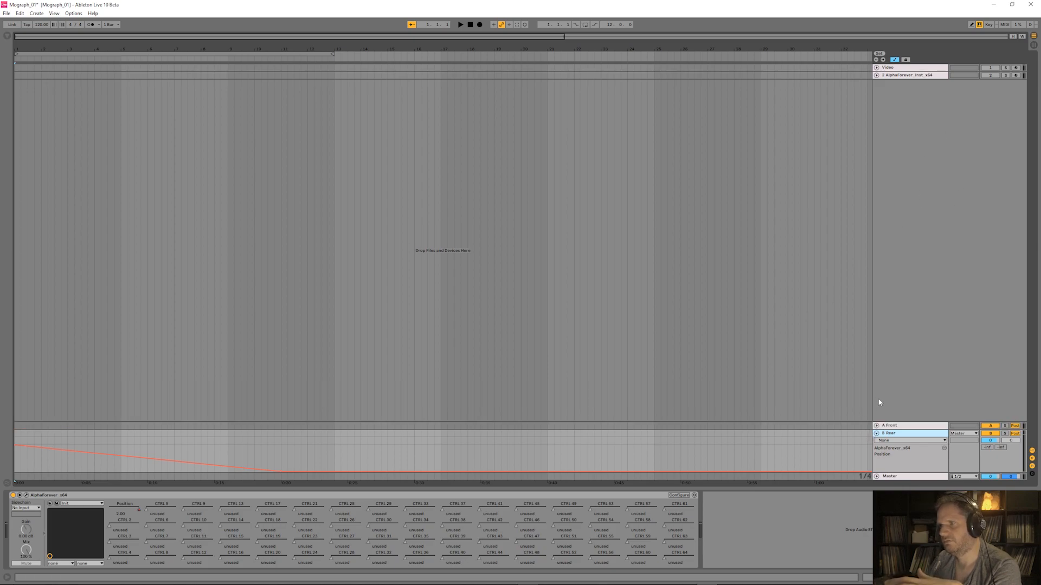
click(877, 434)
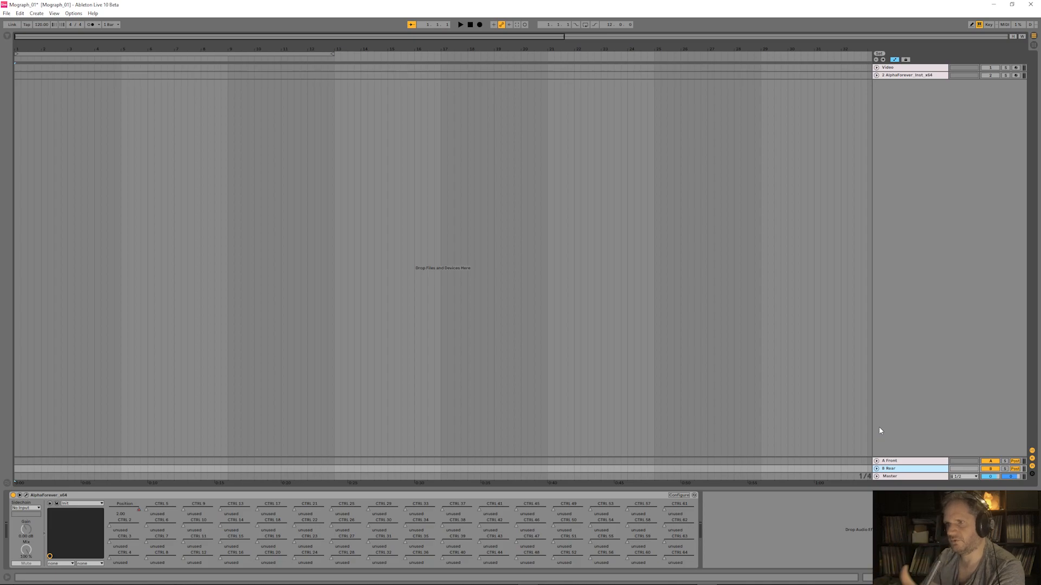
click(894, 461)
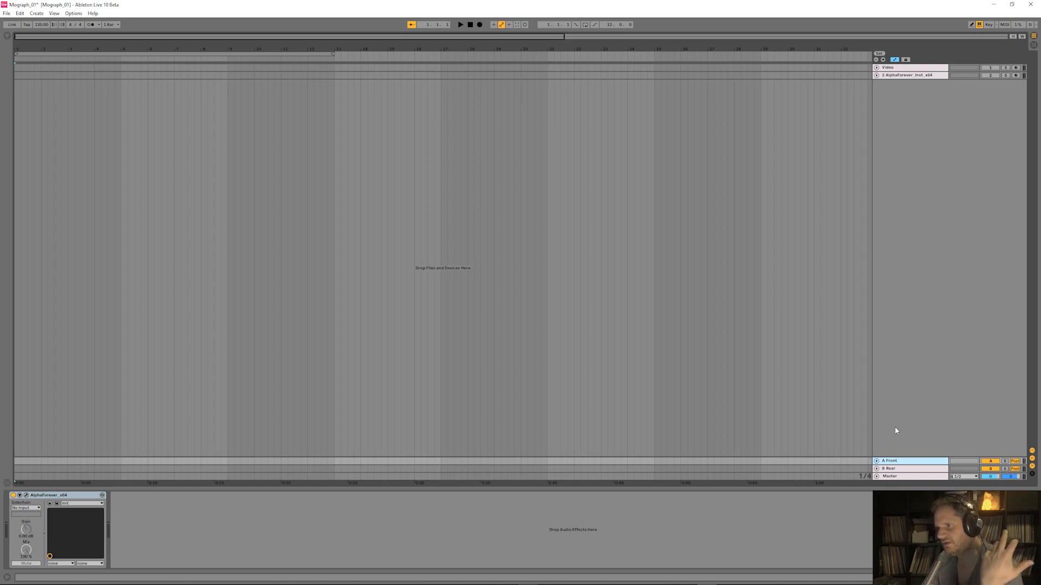
click(901, 469)
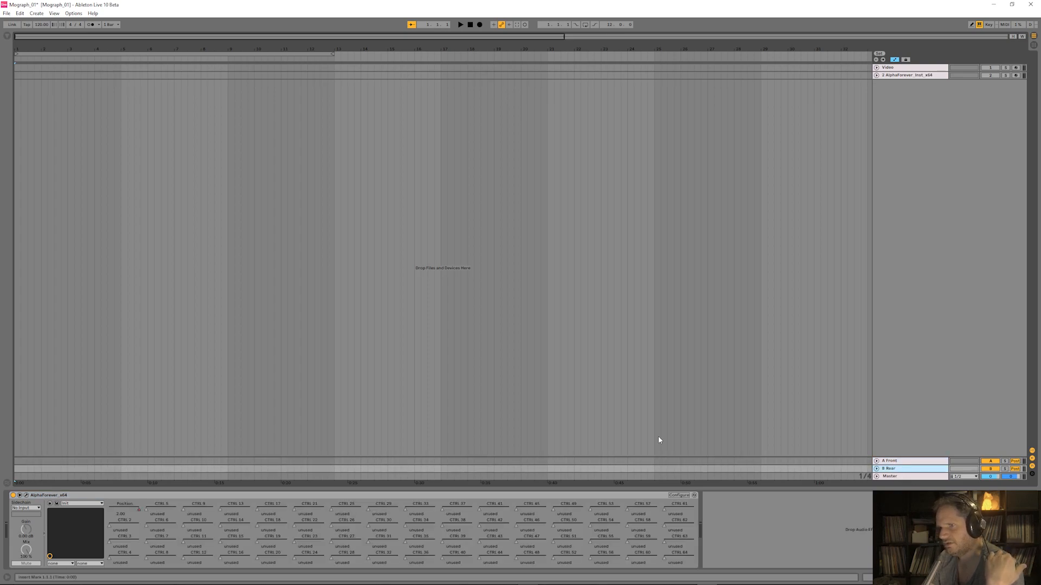
click(19, 495)
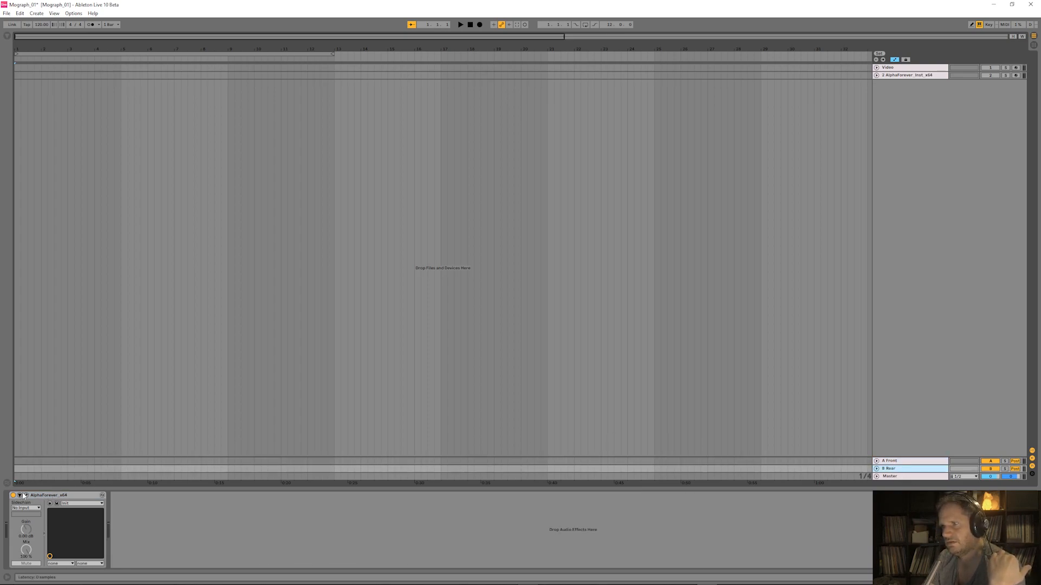
click(909, 462)
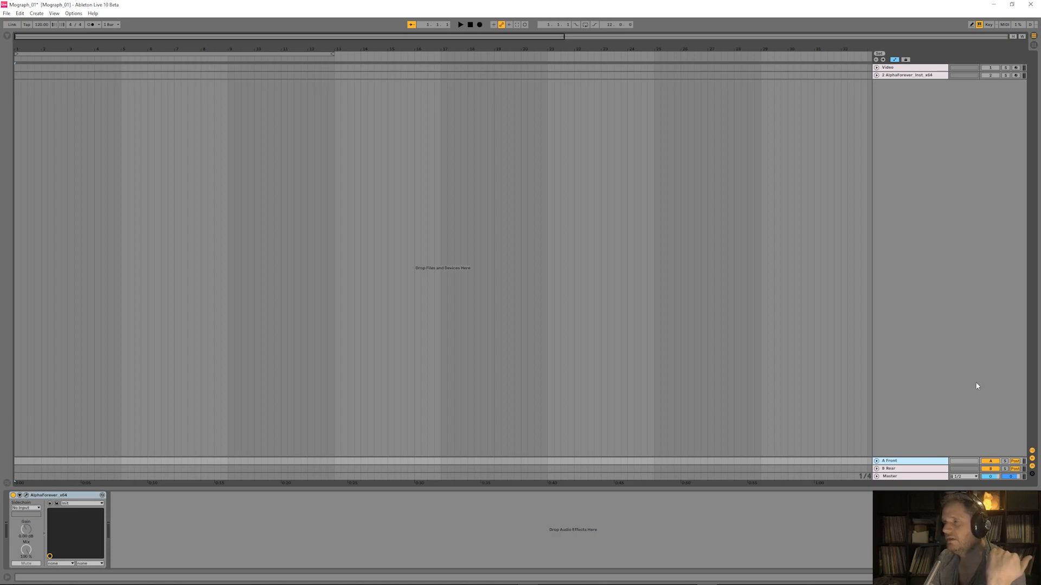
- Open the AlphaForever_Inst_x64 track's module library patch, move its window up and enlarge it to show all modules
click(903, 76)
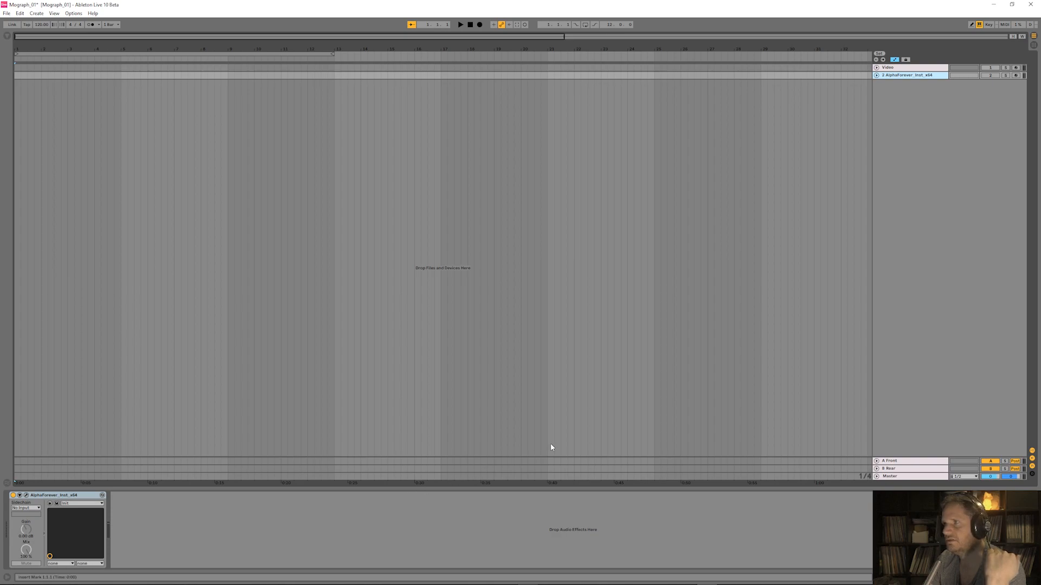
click(26, 495)
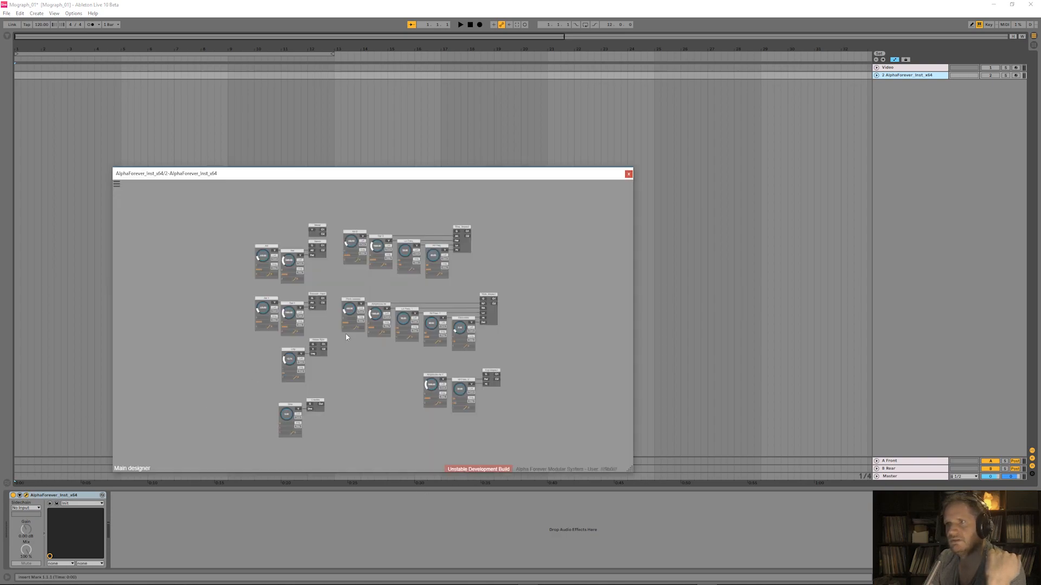
drag(554, 284, 501, 250)
drag(506, 172, 411, 63)
drag(534, 358, 926, 465)
drag(867, 458, 864, 450)
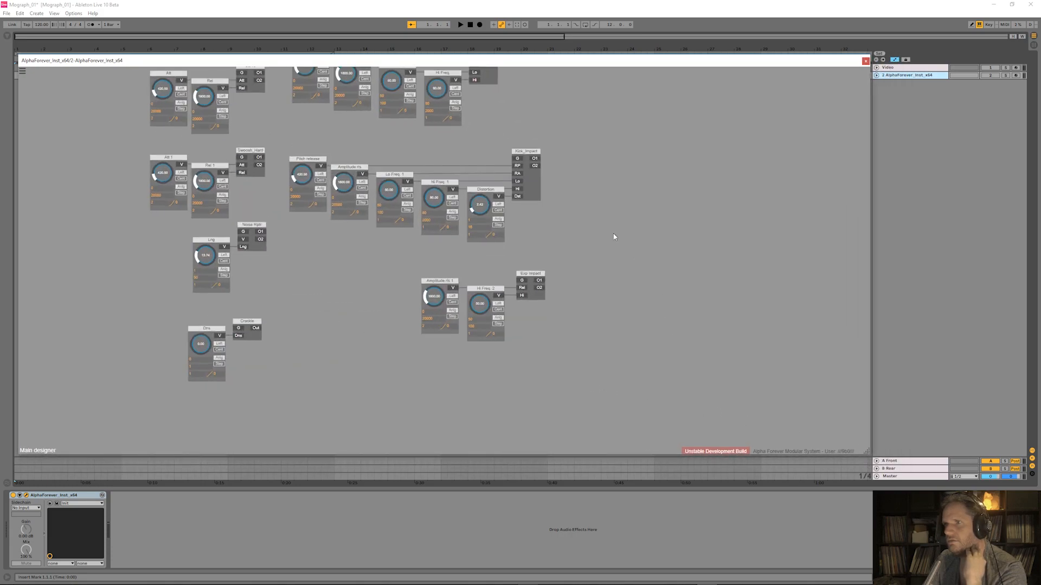